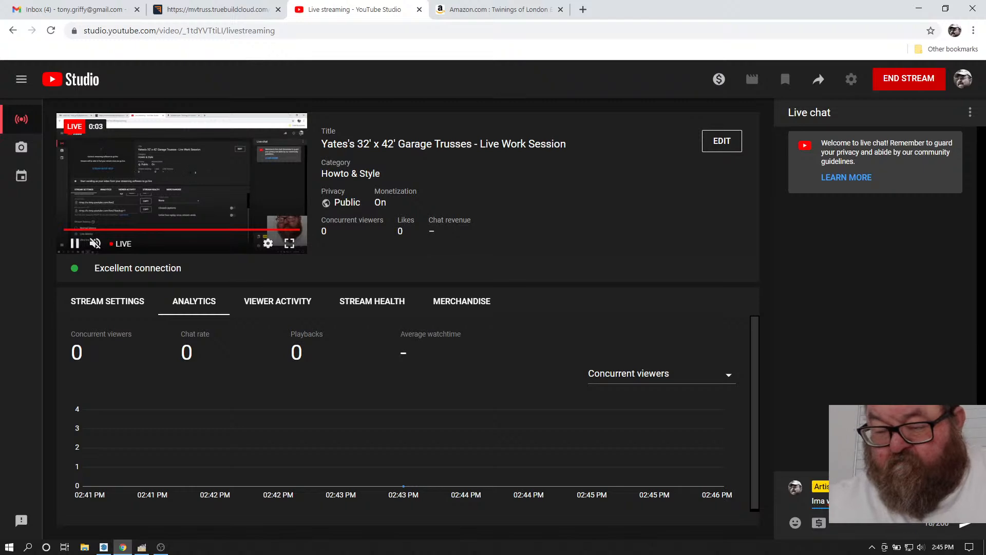
- Post the message "Ima workin here" with a smiley in the stream's live chat
{"action": "key", "text": "Return"}
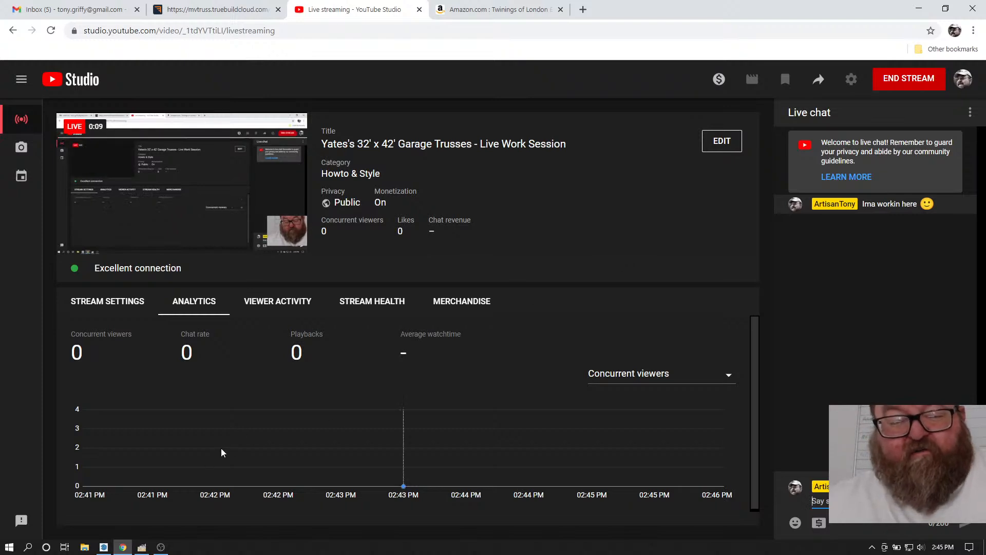
{"action": "mouse_move", "coordinate": [162, 548]}
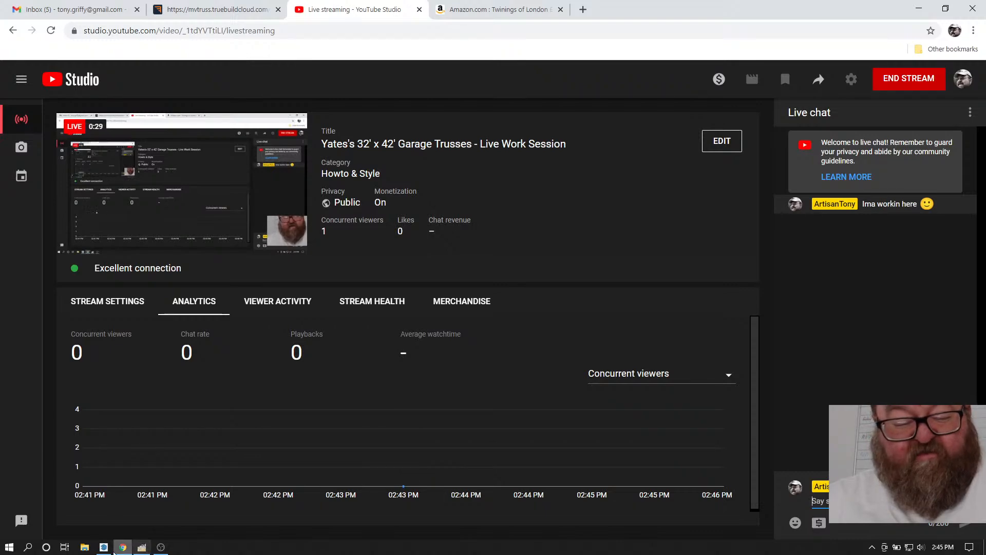
- Switch to the SketchUp garage model and examine the hip roof truss layout from all sides
{"action": "left_click", "coordinate": [104, 548]}
{"action": "scroll", "coordinate": [417, 240], "scroll_direction": "down", "scroll_amount": 2}
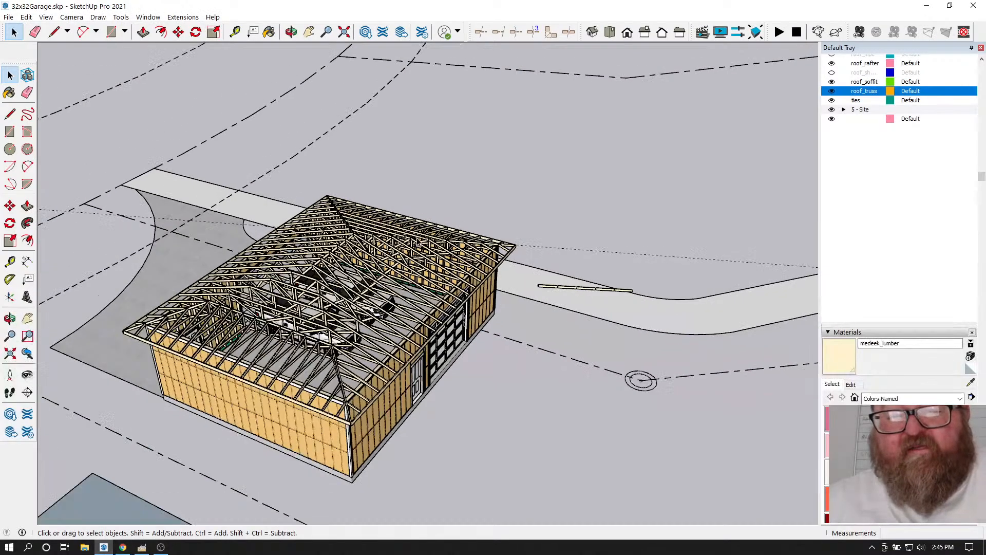
{"action": "scroll", "coordinate": [417, 286], "scroll_direction": "up", "scroll_amount": 1}
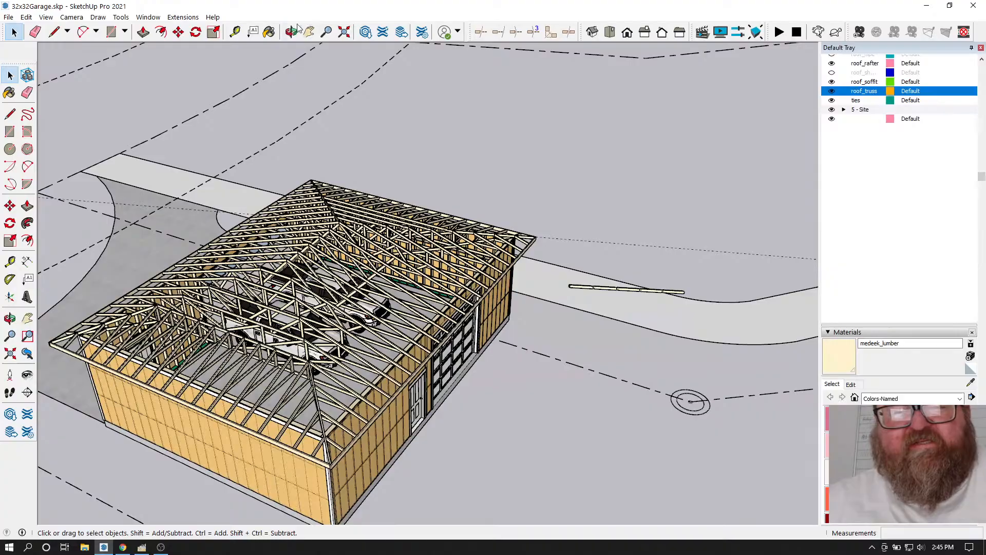
{"action": "left_click", "coordinate": [291, 32]}
{"action": "left_click_drag", "start_coordinate": [297, 103], "coordinate": [488, 69]}
{"action": "left_click_drag", "start_coordinate": [615, 331], "coordinate": [678, 332]}
{"action": "left_click_drag", "start_coordinate": [288, 308], "coordinate": [592, 418]}
{"action": "scroll", "coordinate": [441, 380], "scroll_direction": "down", "scroll_amount": 1}
{"action": "scroll", "coordinate": [507, 282], "scroll_direction": "up", "scroll_amount": 4}
{"action": "left_click_drag", "start_coordinate": [516, 276], "coordinate": [287, 343]}
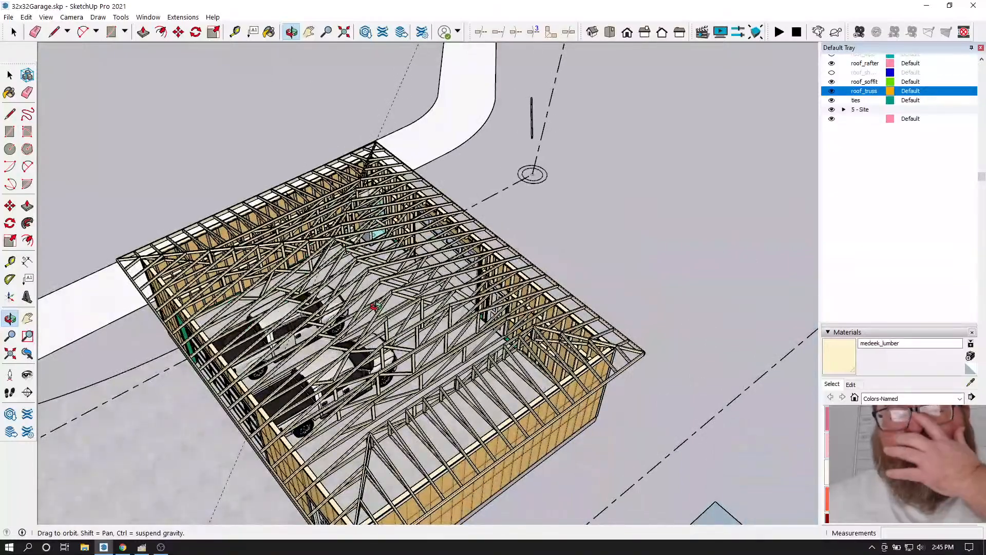
{"action": "left_click_drag", "start_coordinate": [363, 303], "coordinate": [485, 301]}
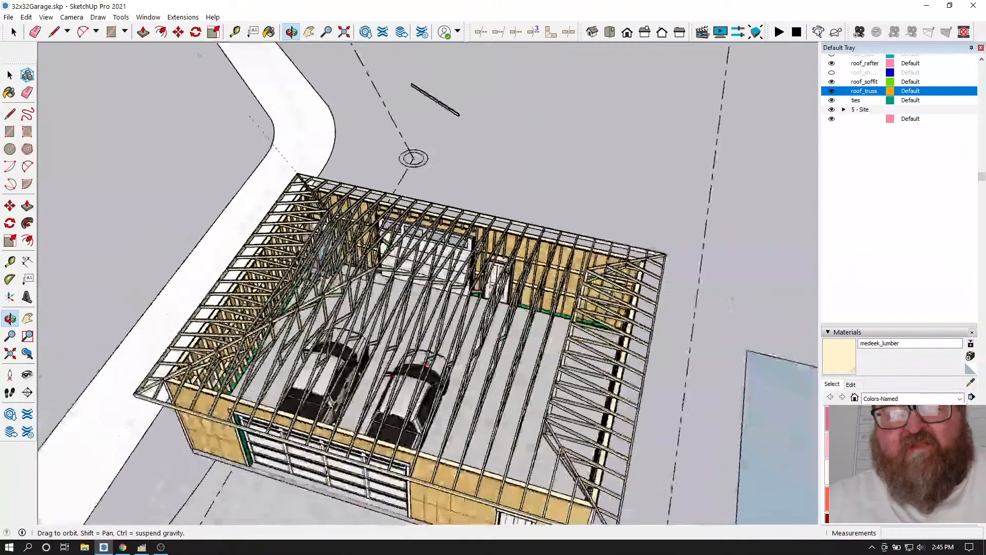
{"action": "scroll", "coordinate": [392, 379], "scroll_direction": "up", "scroll_amount": 2}
{"action": "left_click_drag", "start_coordinate": [437, 357], "coordinate": [170, 113]}
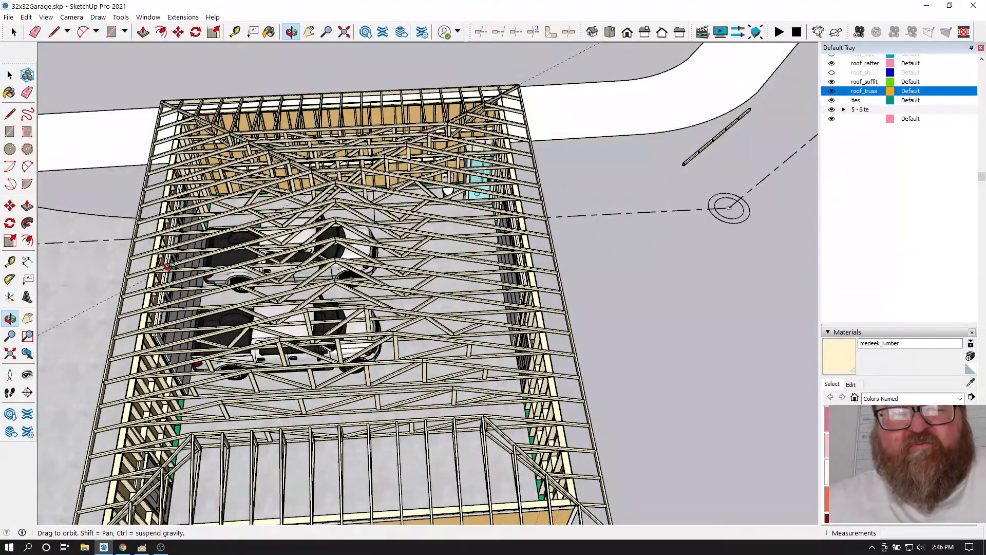
{"action": "left_click_drag", "start_coordinate": [482, 264], "coordinate": [445, 290]}
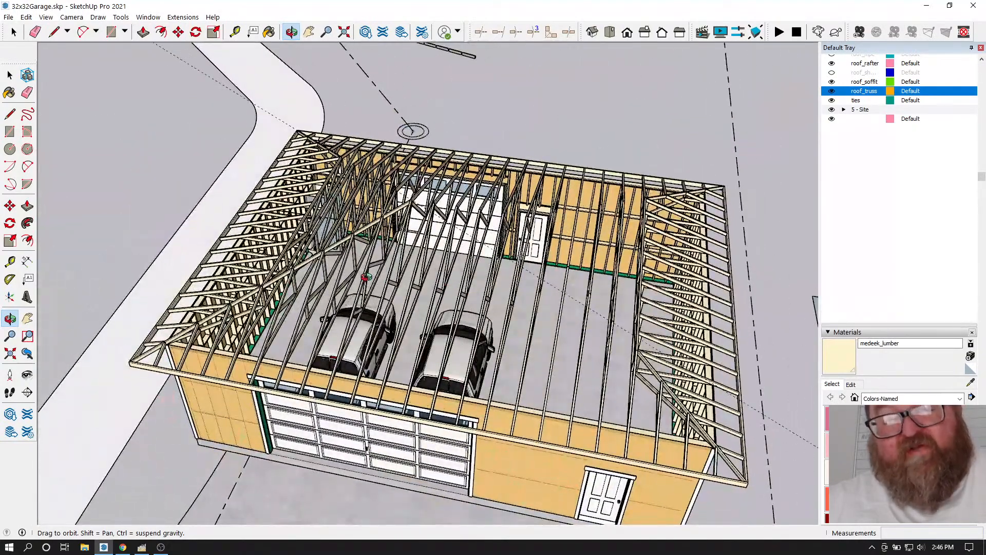
{"action": "left_click_drag", "start_coordinate": [390, 276], "coordinate": [392, 288]}
{"action": "scroll", "coordinate": [296, 278], "scroll_direction": "down", "scroll_amount": 1}
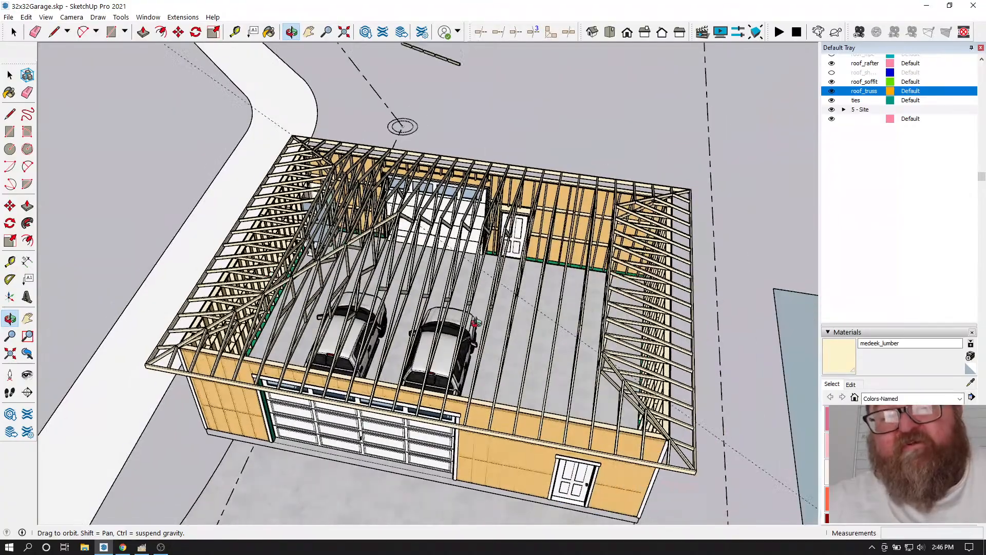
{"action": "scroll", "coordinate": [511, 342], "scroll_direction": "up", "scroll_amount": 1}
{"action": "left_click_drag", "start_coordinate": [511, 341], "coordinate": [426, 322]}
{"action": "scroll", "coordinate": [406, 312], "scroll_direction": "up", "scroll_amount": 1}
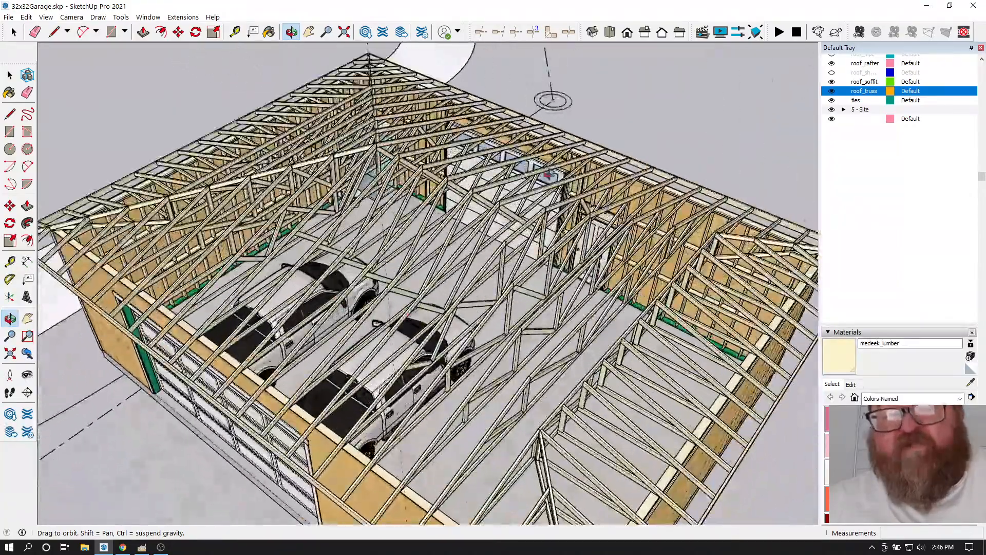
{"action": "left_click_drag", "start_coordinate": [456, 272], "coordinate": [508, 230]}
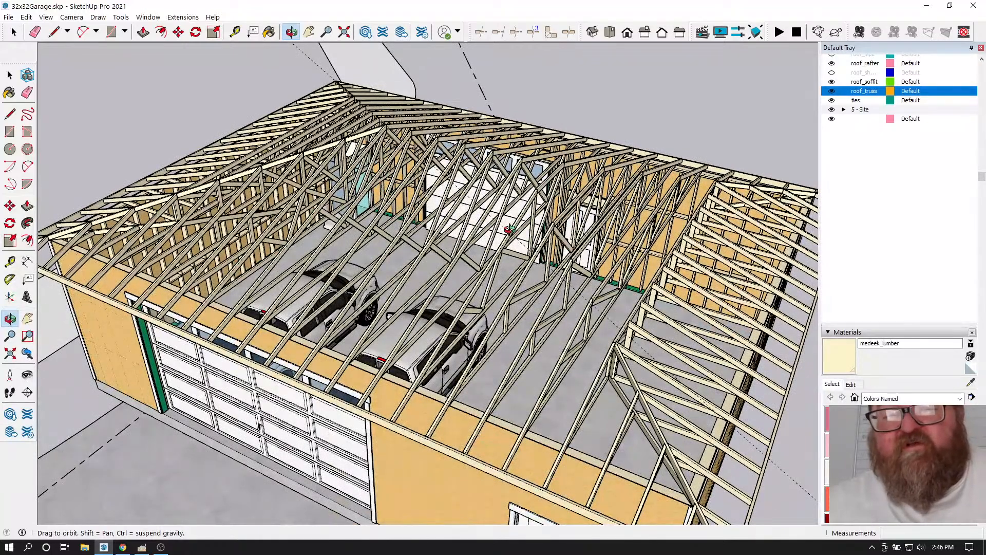
{"action": "left_click_drag", "start_coordinate": [509, 229], "coordinate": [441, 165]}
{"action": "left_click_drag", "start_coordinate": [471, 321], "coordinate": [214, 131]}
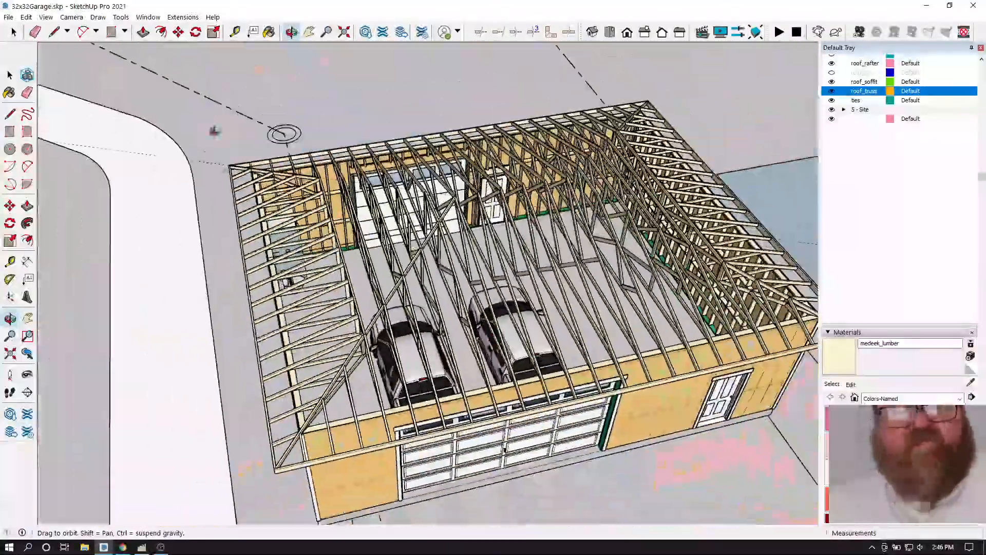
- Review the truss set types offered by the Medeek Truss extension, leaving without choosing one
{"action": "left_click", "coordinate": [183, 17]}
{"action": "mouse_move", "coordinate": [202, 60]}
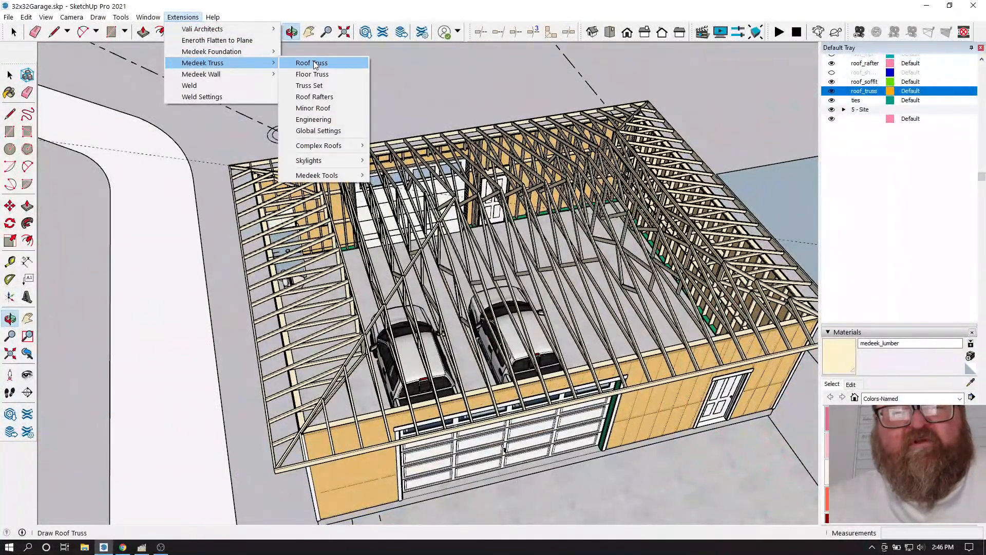
{"action": "left_click", "coordinate": [334, 86]}
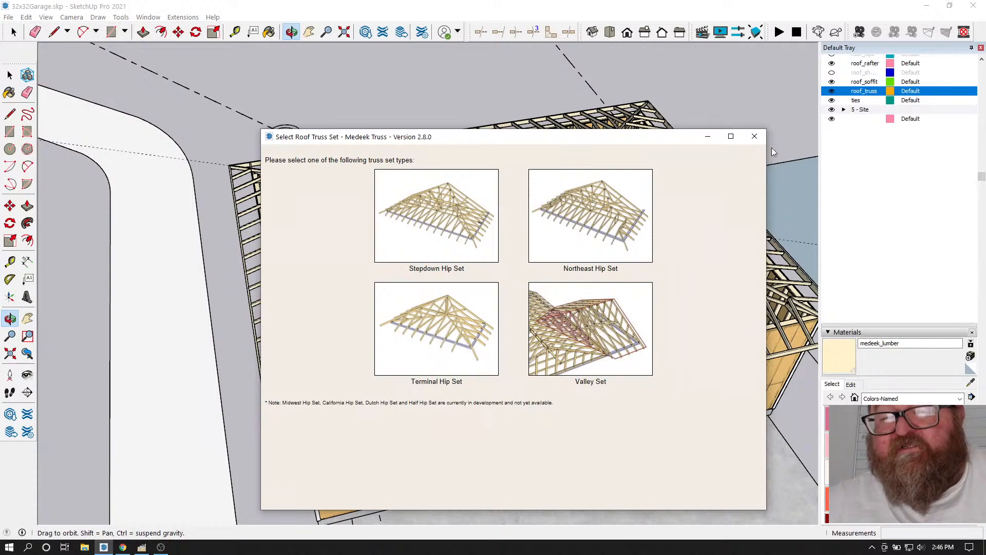
{"action": "left_click", "coordinate": [754, 136]}
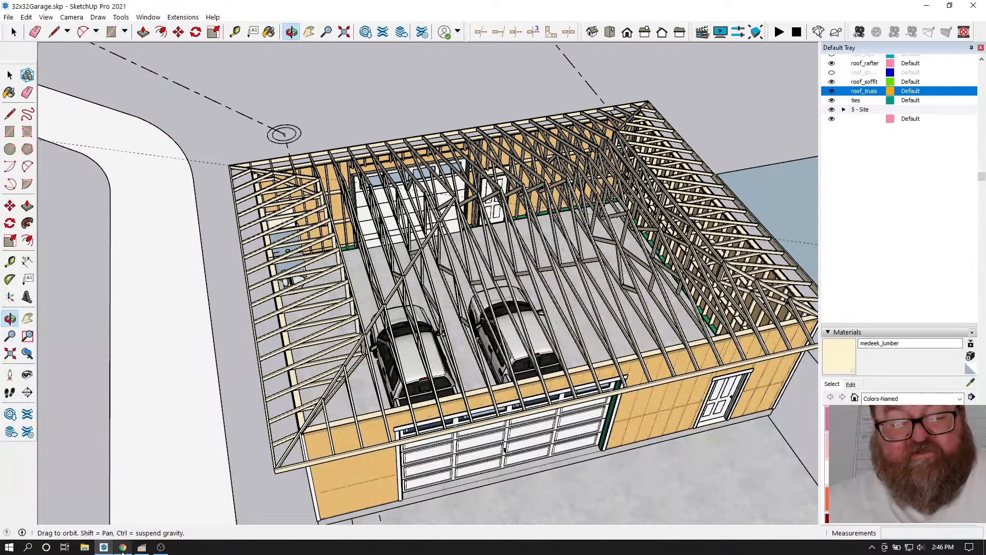
- Switch to the TrueBuild Cloud drawing in the browser and examine its truss layout and corner hip trusses
{"action": "left_click", "coordinate": [122, 547]}
{"action": "left_click", "coordinate": [224, 10]}
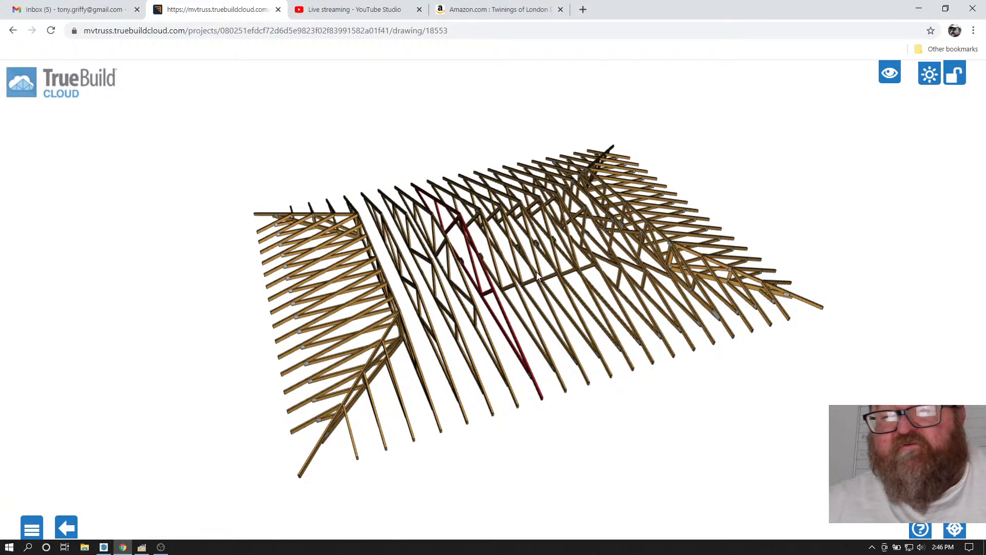
{"action": "left_click_drag", "start_coordinate": [562, 263], "coordinate": [502, 248]}
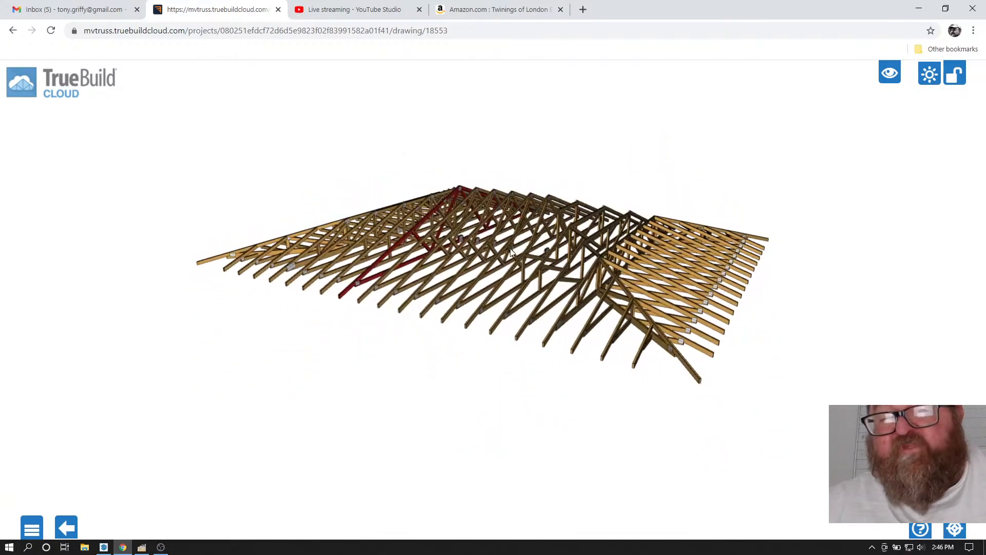
{"action": "scroll", "coordinate": [617, 273], "scroll_direction": "up", "scroll_amount": 1}
{"action": "left_click_drag", "start_coordinate": [605, 260], "coordinate": [643, 319]}
{"action": "left_click", "coordinate": [667, 345]}
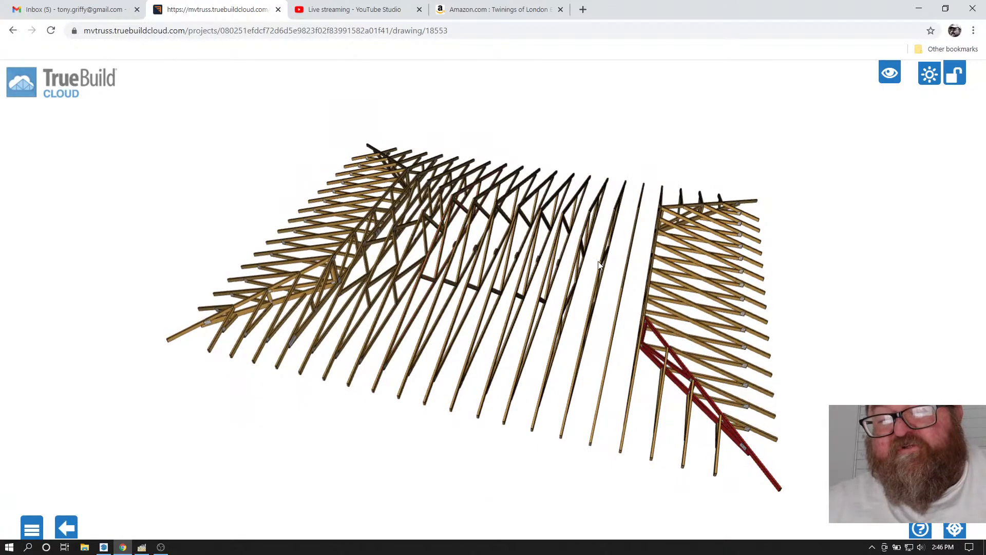
{"action": "left_click_drag", "start_coordinate": [615, 286], "coordinate": [468, 339]}
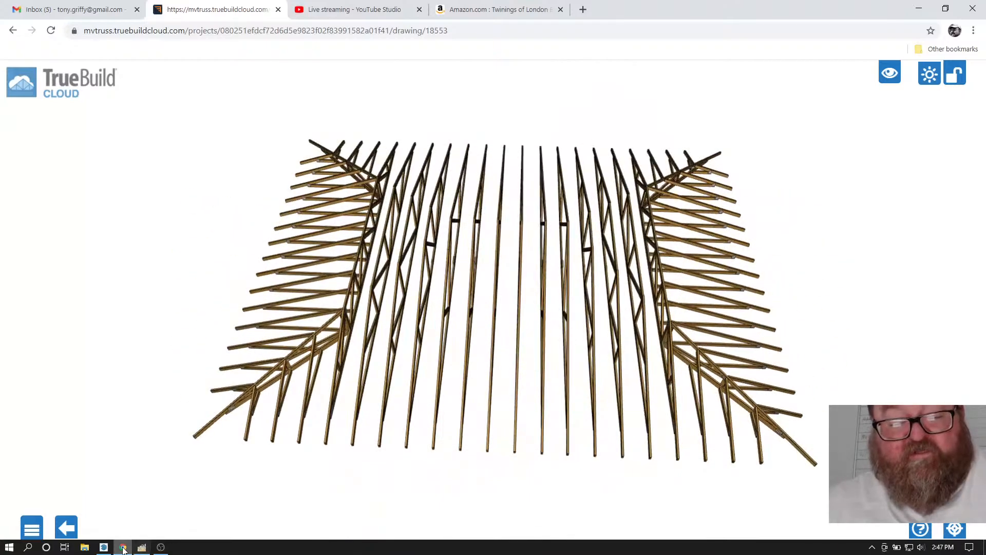
- Return to the SketchUp garage model and compare its overall roof truss arrangement with the TrueBuild drawing
{"action": "left_click", "coordinate": [104, 548]}
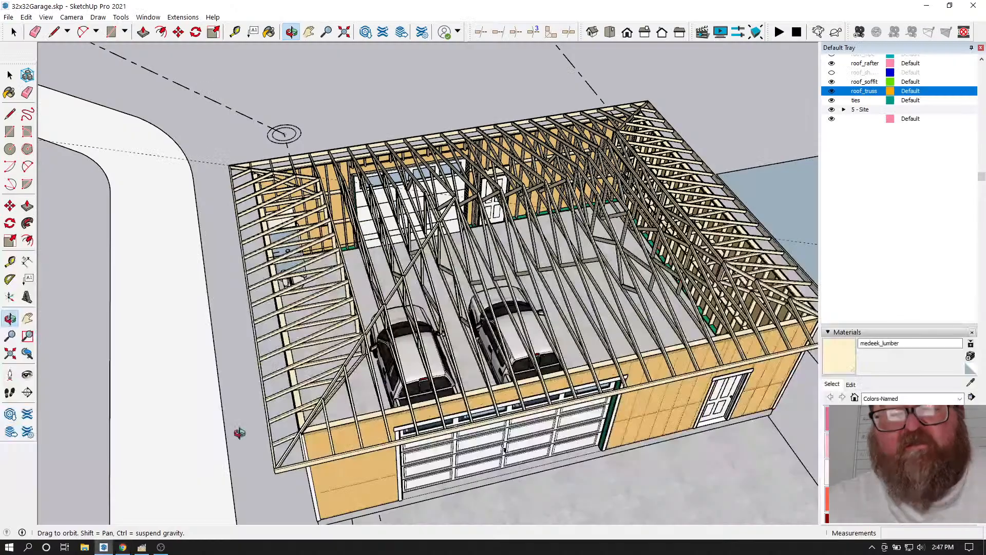
{"action": "scroll", "coordinate": [409, 318], "scroll_direction": "down", "scroll_amount": 1}
{"action": "left_click_drag", "start_coordinate": [484, 332], "coordinate": [377, 323]}
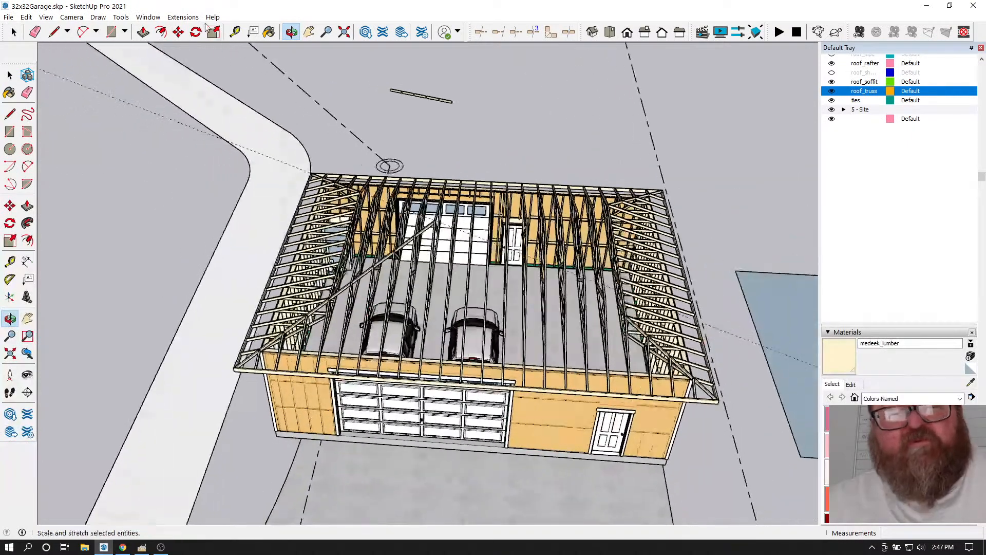
{"action": "left_click", "coordinate": [182, 17]}
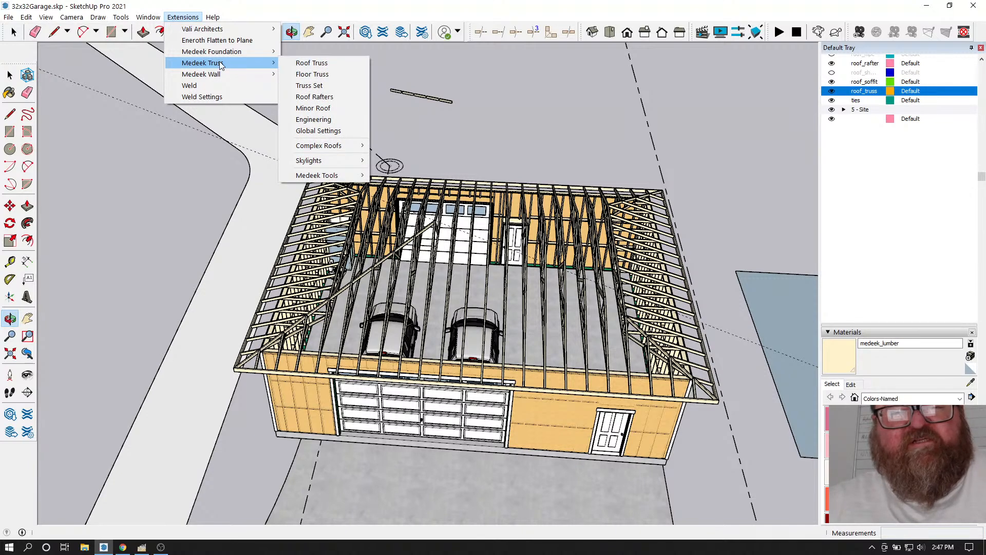
{"action": "left_click", "coordinate": [310, 6]}
{"action": "middle_click_drag", "start_coordinate": [497, 303], "coordinate": [452, 265]}
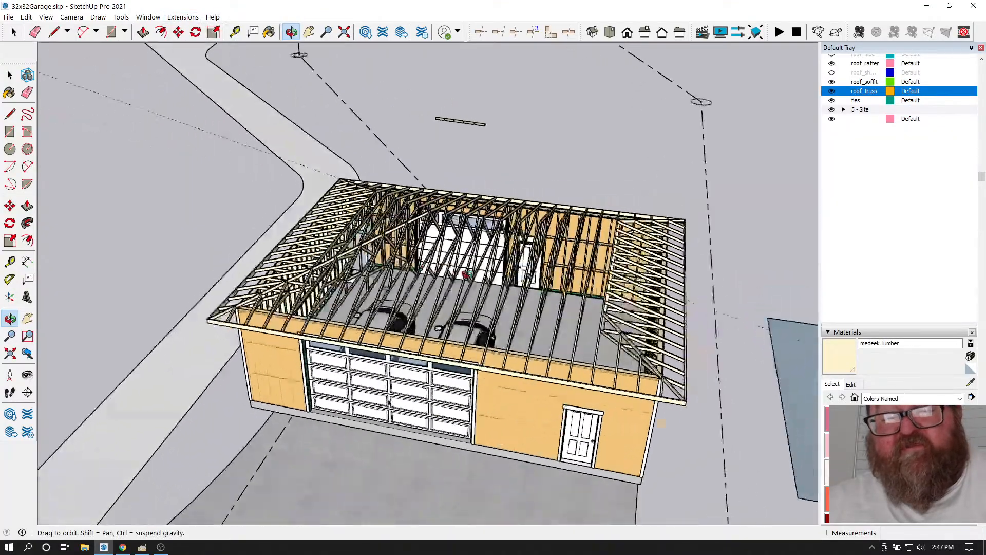
{"action": "scroll", "coordinate": [514, 269], "scroll_direction": "up", "scroll_amount": 4}
{"action": "middle_click_drag", "start_coordinate": [526, 266], "coordinate": [282, 255]}
{"action": "scroll", "coordinate": [385, 302], "scroll_direction": "down", "scroll_amount": 6}
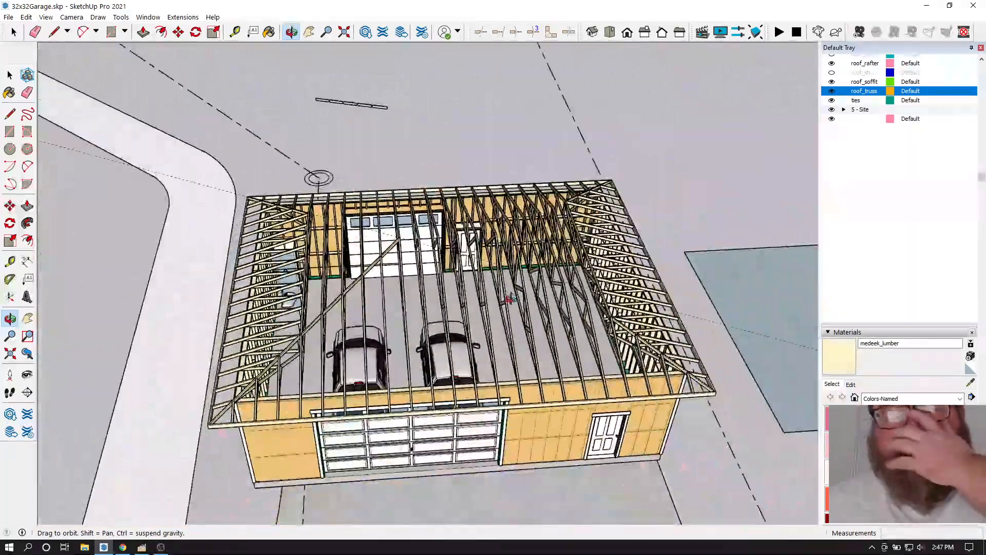
- Examine closely the truss peaks along the hip line above the parked cars
{"action": "mouse_move", "coordinate": [510, 299]}
{"action": "middle_mouse_down"}
{"action": "mouse_move", "coordinate": [339, 313]}
{"action": "mouse_move", "coordinate": [506, 299]}
{"action": "middle_mouse_up"}
{"action": "scroll", "coordinate": [313, 334], "scroll_direction": "up", "scroll_amount": 2}
{"action": "middle_click_drag", "start_coordinate": [312, 334], "coordinate": [389, 307]}
{"action": "scroll", "coordinate": [421, 192], "scroll_direction": "up", "scroll_amount": 6}
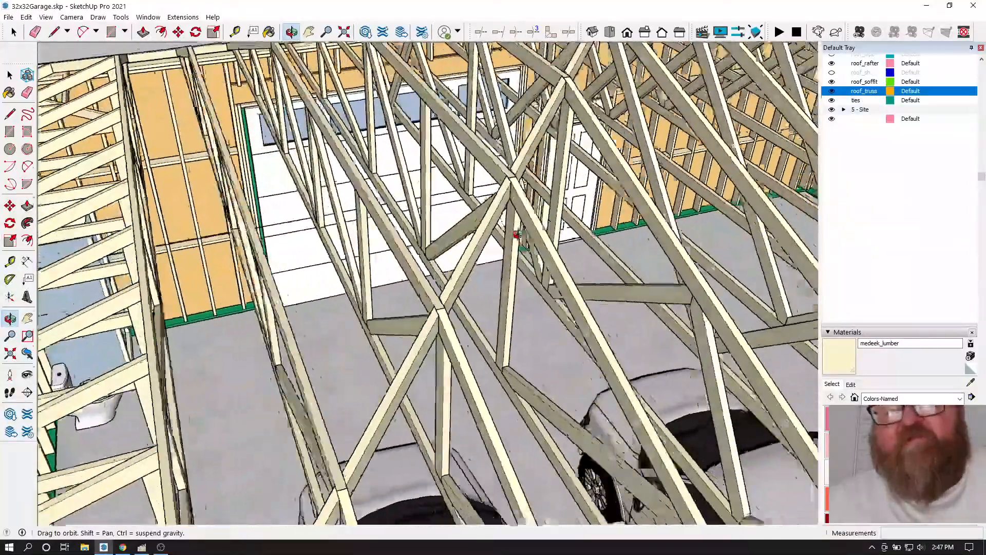
{"action": "middle_click_drag", "start_coordinate": [517, 234], "coordinate": [560, 208]}
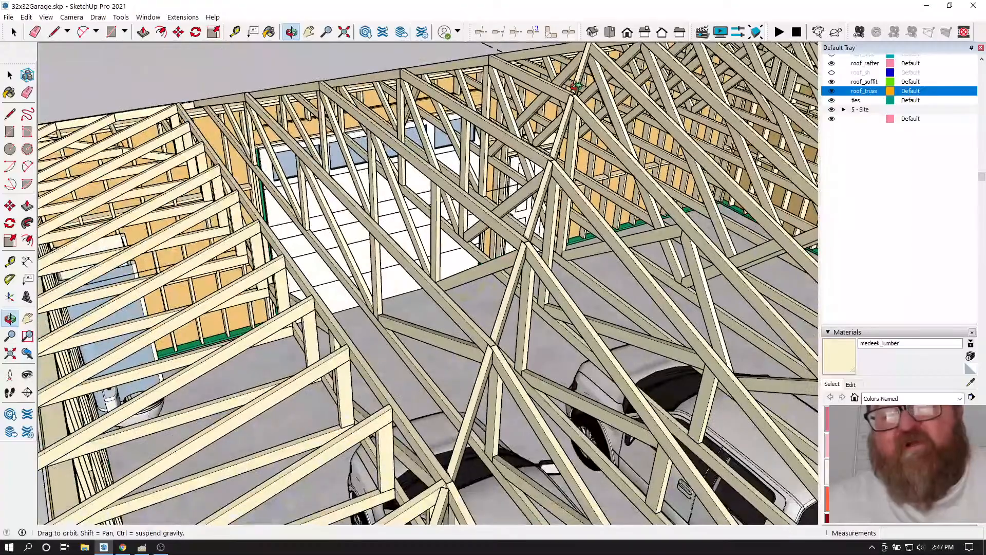
{"action": "middle_click_drag", "start_coordinate": [525, 253], "coordinate": [635, 215]}
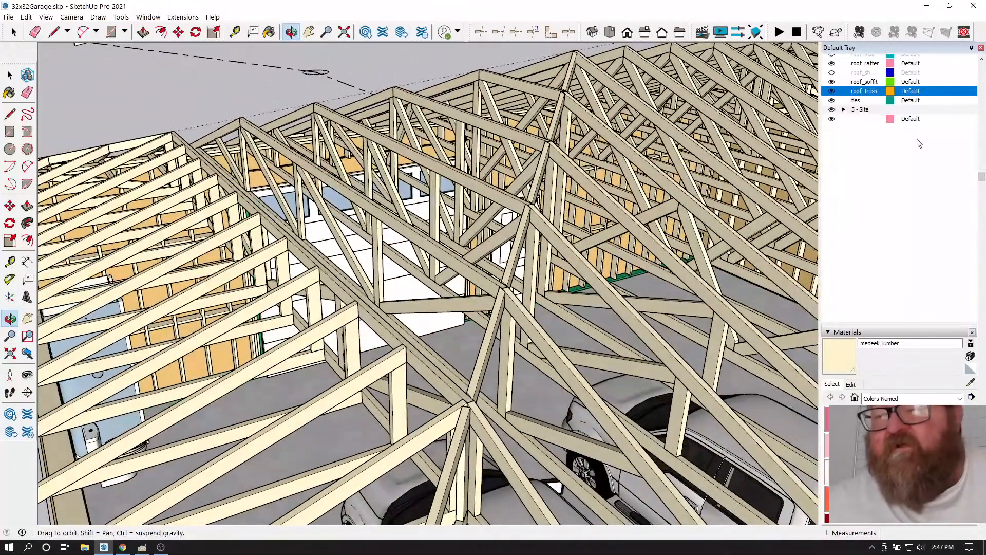
- Show the roof sheathing tag to inspect the sheathed hip, and hide it again
{"action": "scroll", "coordinate": [871, 131], "scroll_direction": "up", "scroll_amount": 3}
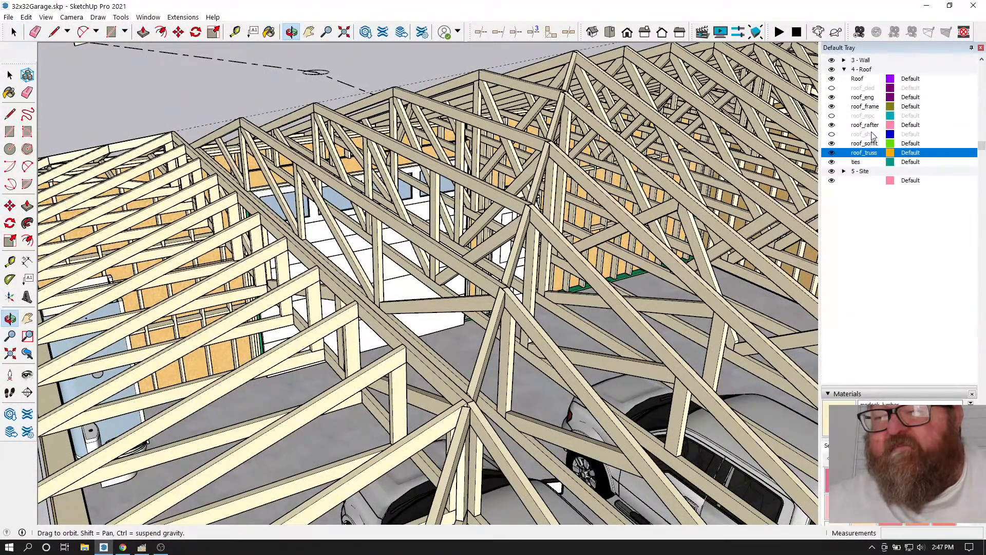
{"action": "left_click", "coordinate": [832, 134]}
{"action": "scroll", "coordinate": [561, 156], "scroll_direction": "down", "scroll_amount": 5}
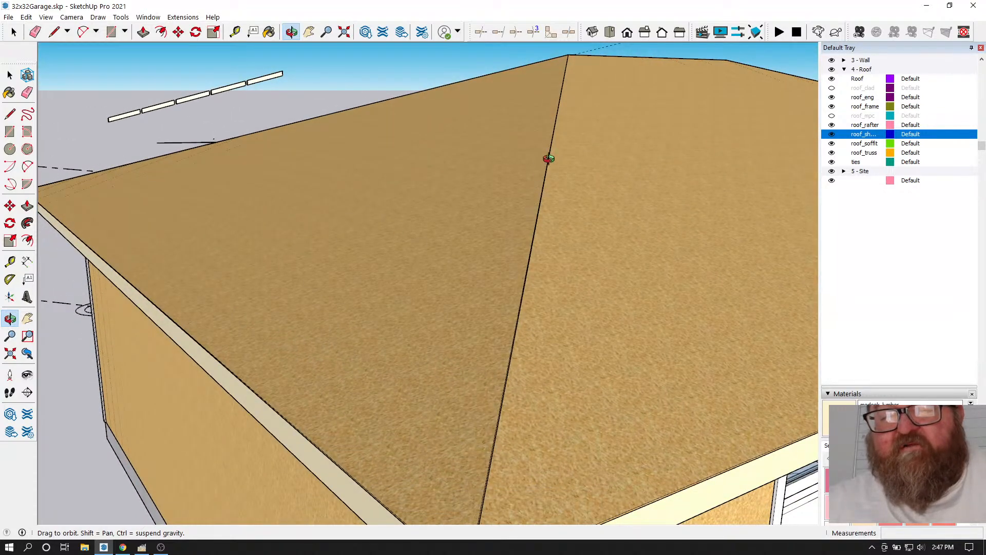
{"action": "left_click_drag", "start_coordinate": [550, 140], "coordinate": [546, 220]}
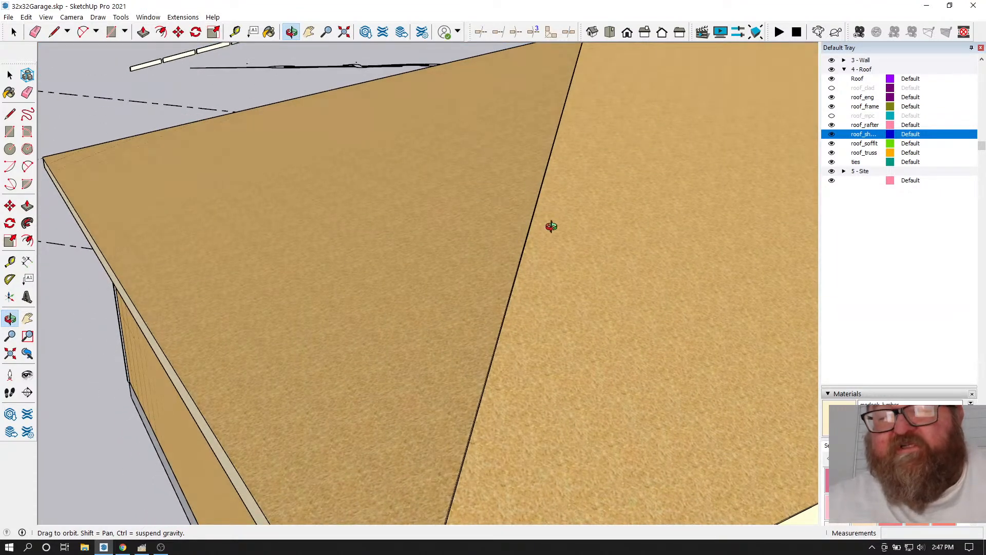
{"action": "left_click", "coordinate": [832, 134]}
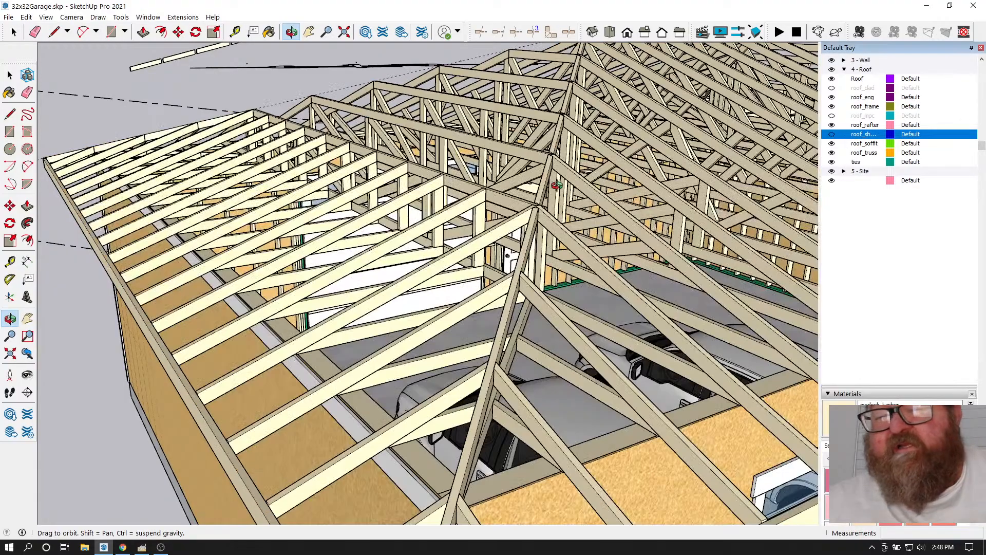
- Measure the distance between the peaks of two adjacent trusses along the hip line with the Tape Measure
{"action": "scroll", "coordinate": [543, 189], "scroll_direction": "up", "scroll_amount": 5}
{"action": "scroll", "coordinate": [529, 264], "scroll_direction": "up", "scroll_amount": 3}
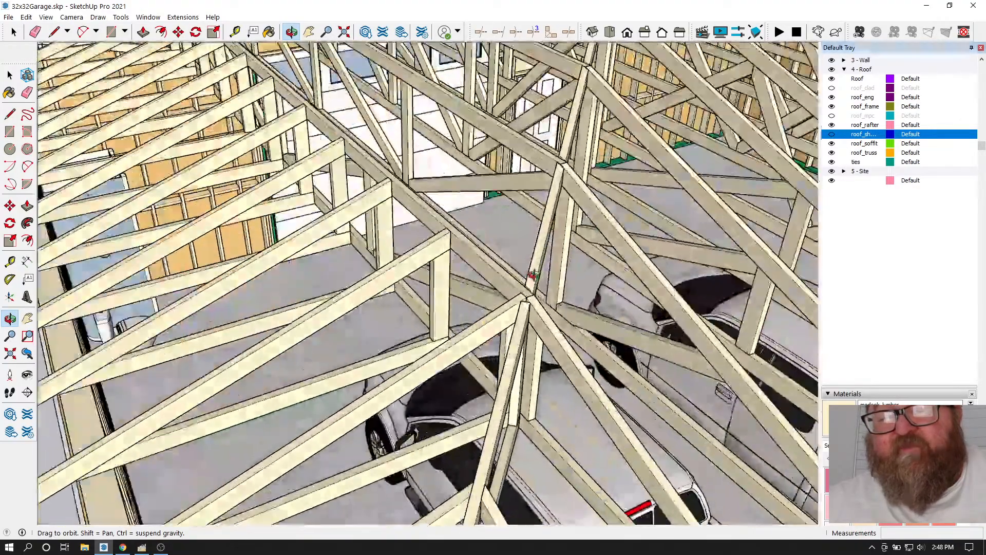
{"action": "left_click", "coordinate": [235, 33]}
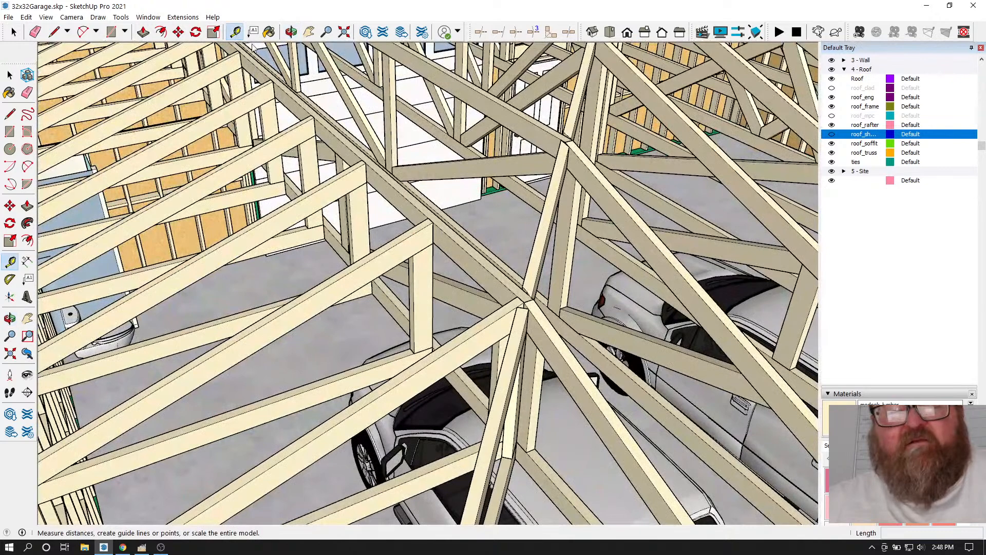
{"action": "left_click", "coordinate": [566, 141]}
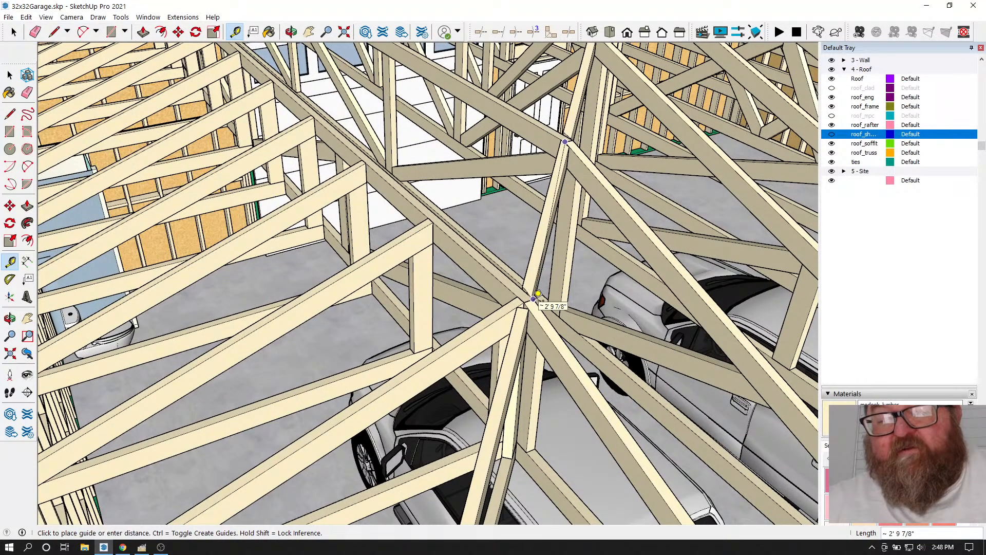
{"action": "left_click", "coordinate": [534, 297]}
{"action": "scroll", "coordinate": [564, 156], "scroll_direction": "up", "scroll_amount": 1}
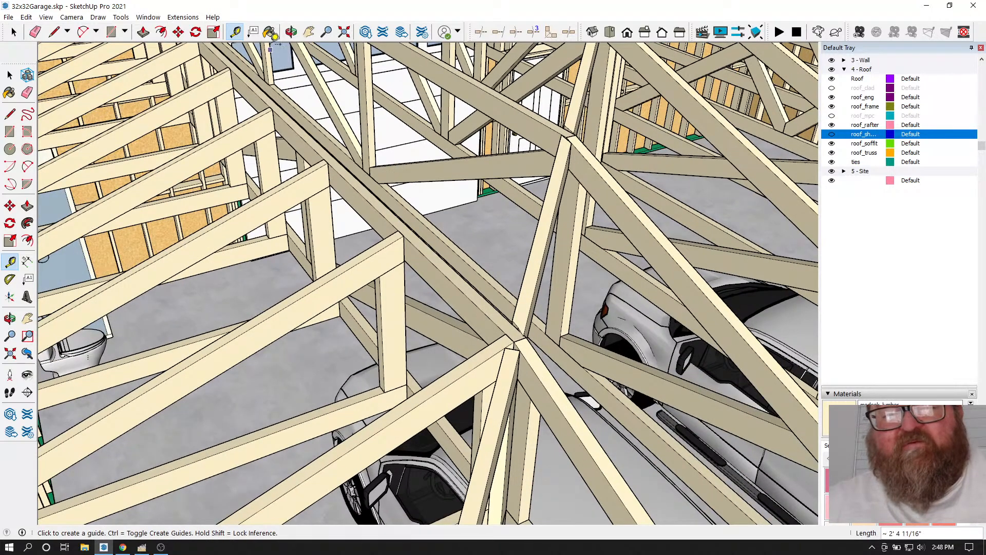
- Examine the hip-line truss peaks up close and the overall hip truss layout from several angles
{"action": "left_click", "coordinate": [292, 32]}
{"action": "left_click_drag", "start_coordinate": [552, 199], "coordinate": [563, 139]}
{"action": "left_click_drag", "start_coordinate": [546, 224], "coordinate": [539, 232]}
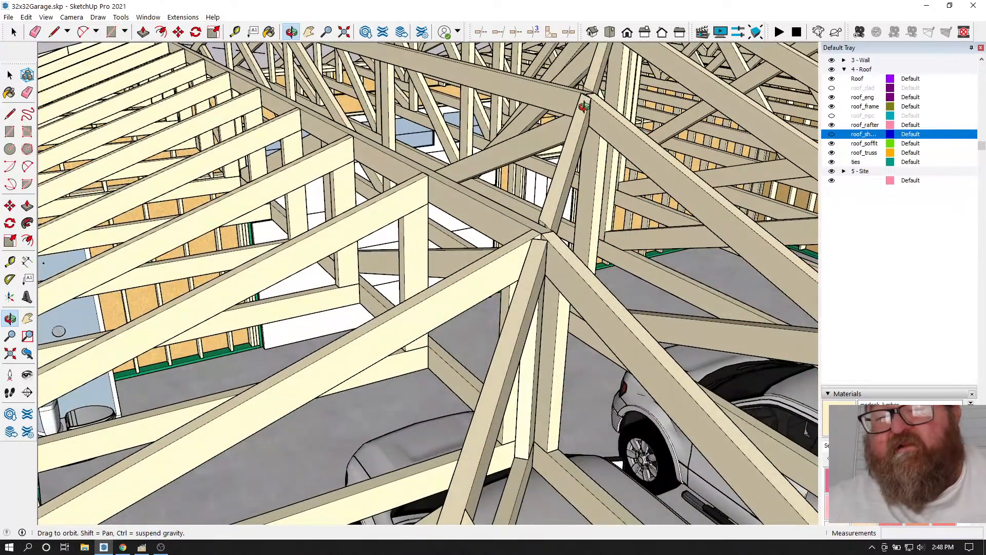
{"action": "left_click_drag", "start_coordinate": [567, 269], "coordinate": [593, 293]}
{"action": "scroll", "coordinate": [600, 290], "scroll_direction": "down", "scroll_amount": 5}
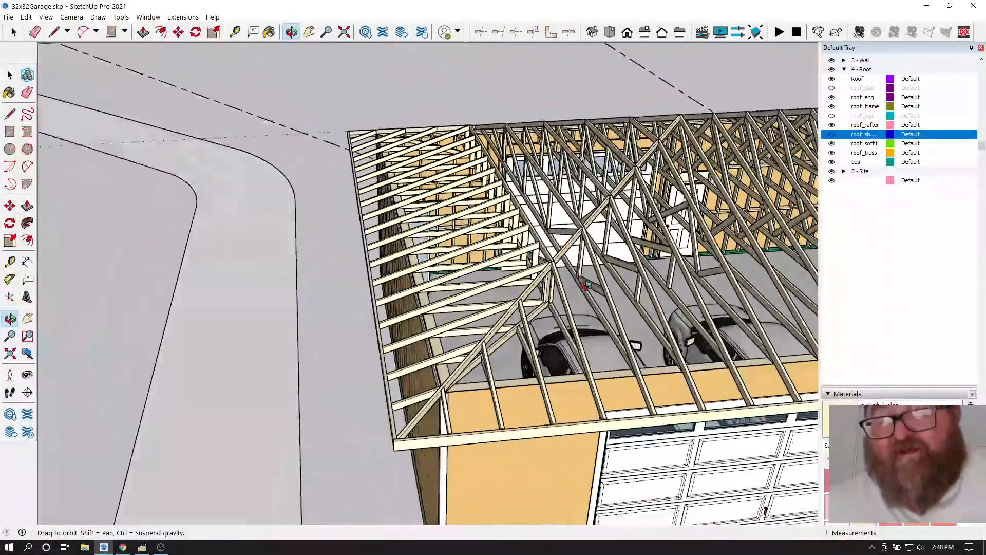
{"action": "middle_click_drag", "start_coordinate": [547, 325], "coordinate": [400, 247]}
{"action": "scroll", "coordinate": [429, 274], "scroll_direction": "up", "scroll_amount": 3}
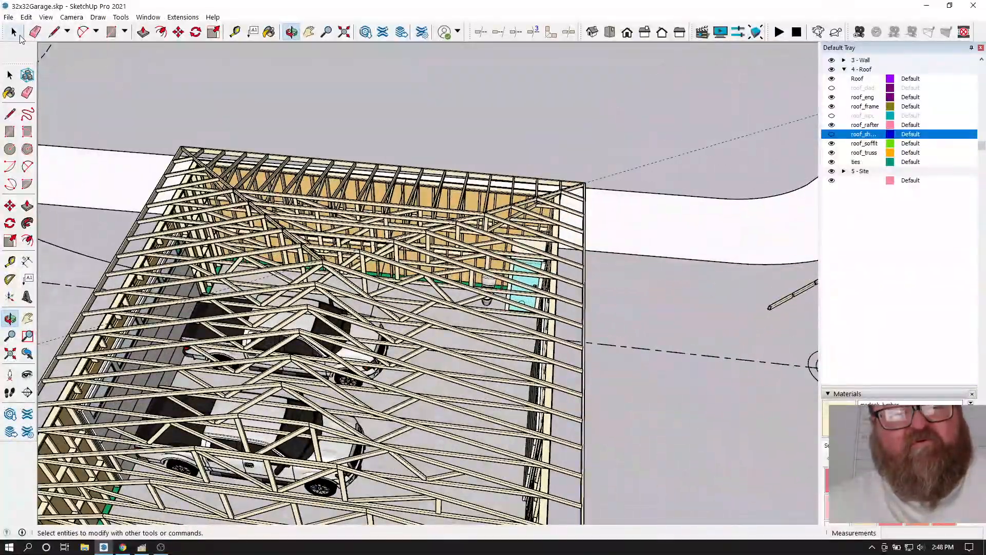
- Open the group of blocking pieces lying beside the garage and erase the stray edge inside the first piece's open end
{"action": "left_click", "coordinate": [14, 32]}
{"action": "left_click", "coordinate": [777, 307]}
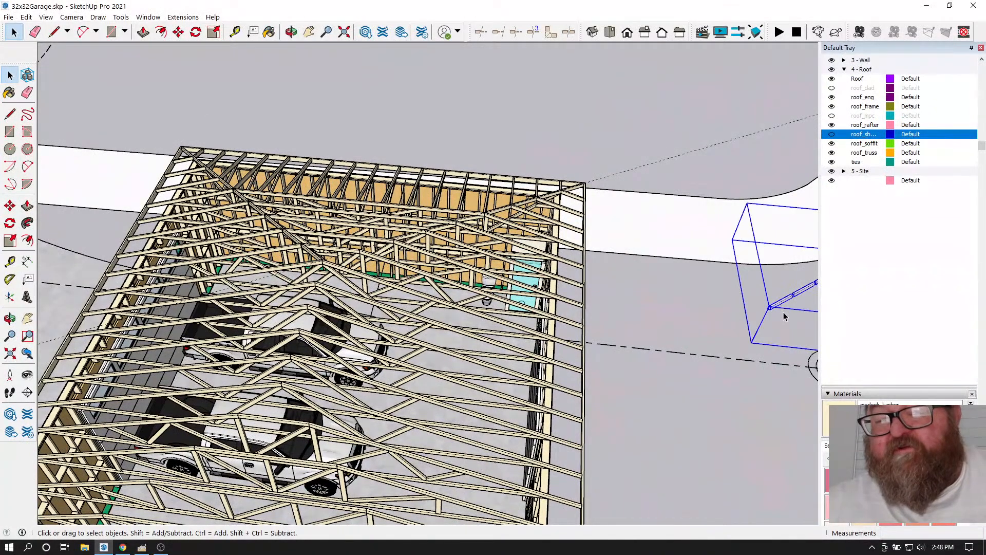
{"action": "scroll", "coordinate": [770, 308], "scroll_direction": "up", "scroll_amount": 6}
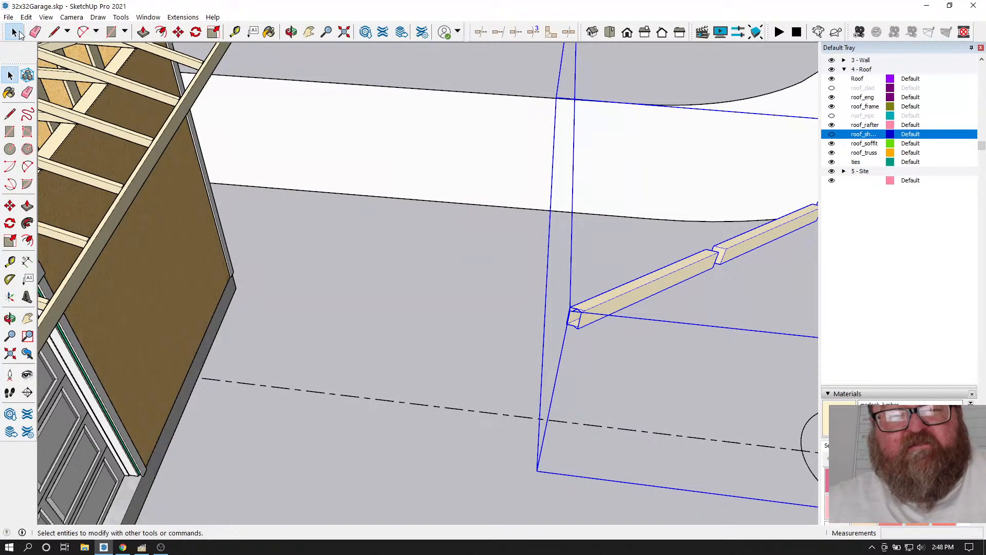
{"action": "double_click", "coordinate": [631, 297]}
{"action": "scroll", "coordinate": [585, 318], "scroll_direction": "up", "scroll_amount": 4}
{"action": "scroll", "coordinate": [583, 311], "scroll_direction": "up", "scroll_amount": 2}
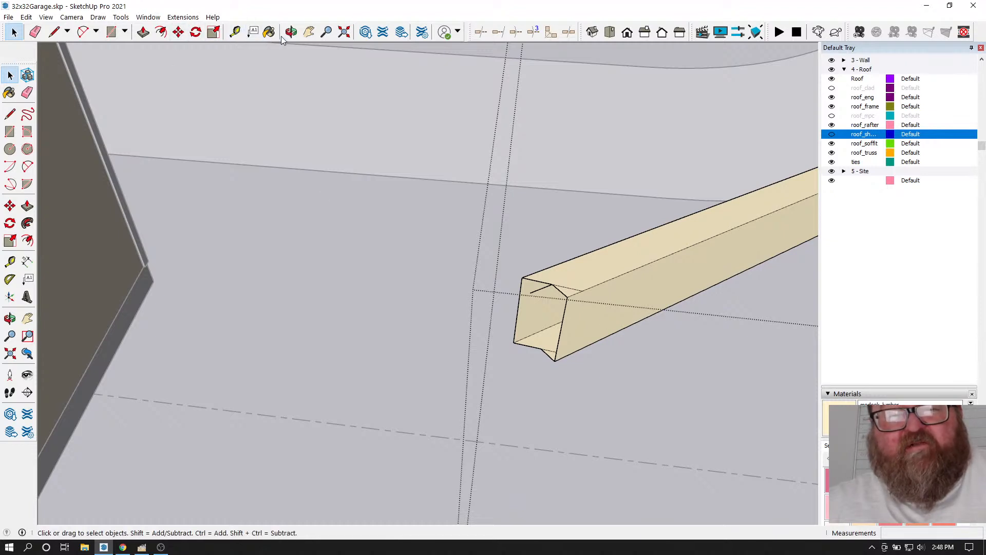
{"action": "left_click", "coordinate": [575, 302]}
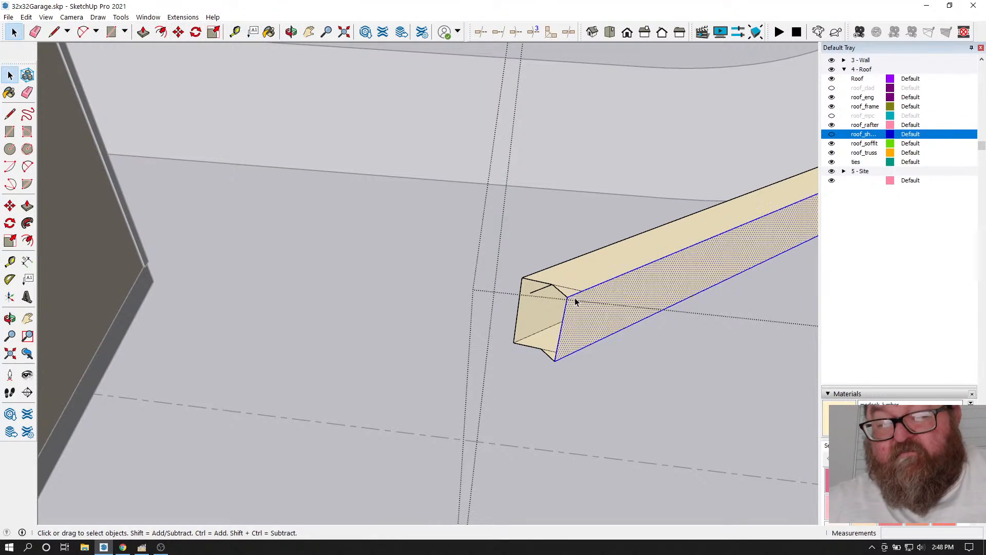
{"action": "left_click", "coordinate": [53, 32]}
{"action": "scroll", "coordinate": [572, 304], "scroll_direction": "up", "scroll_amount": 1}
{"action": "scroll", "coordinate": [572, 304], "scroll_direction": "up", "scroll_amount": 1}
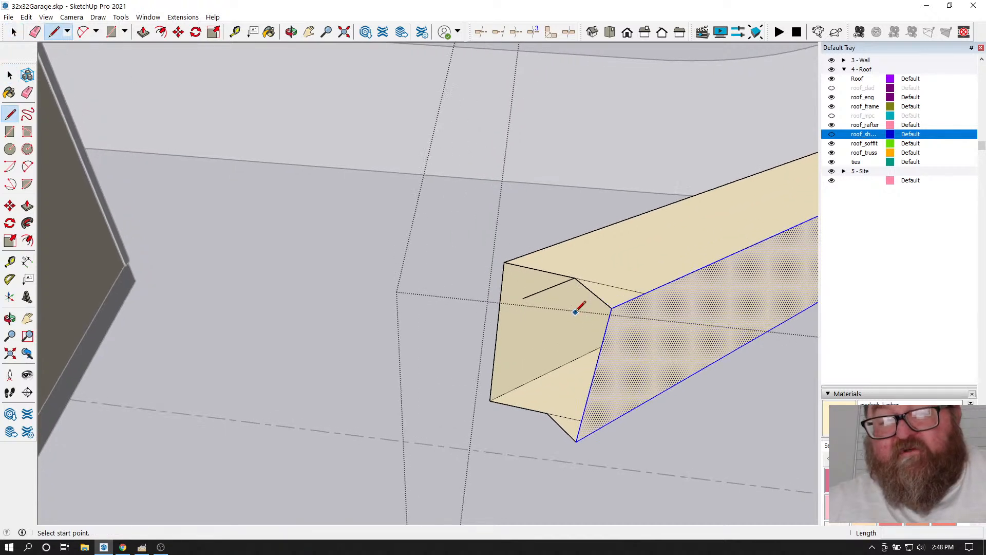
{"action": "left_click", "coordinate": [35, 31]}
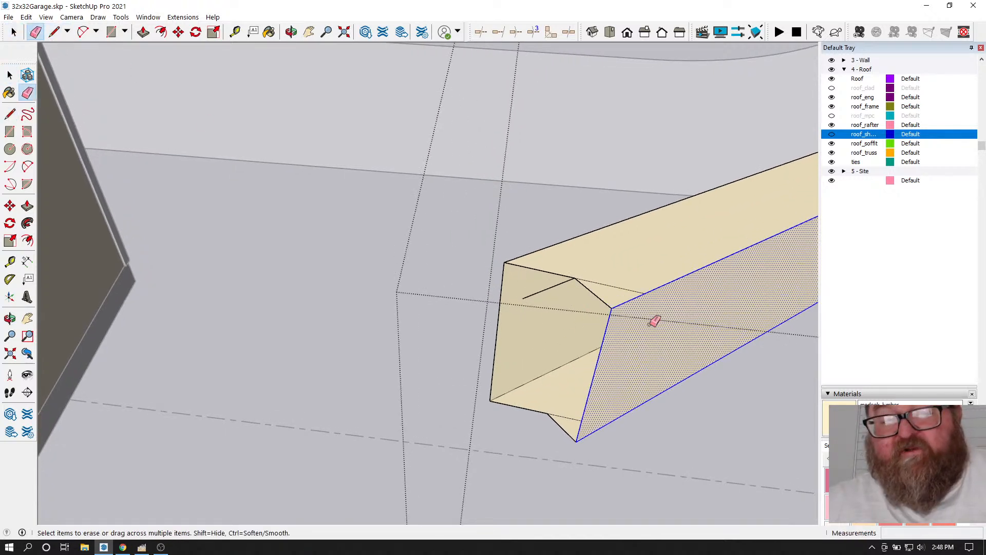
{"action": "left_click", "coordinate": [550, 290]}
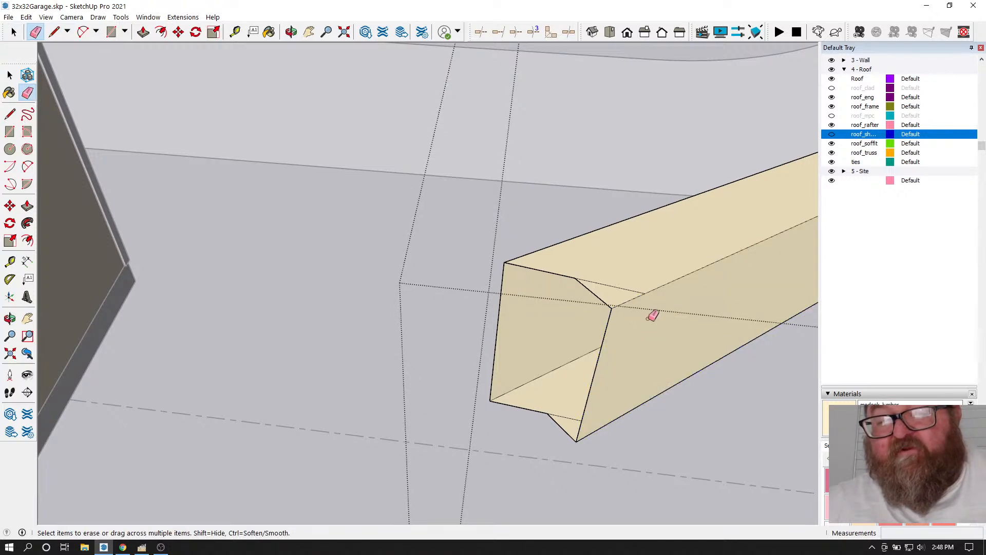
- Draw an edge about 3 5/8" long down the first blocking piece's side face to close its end squarely
{"action": "left_click", "coordinate": [54, 32]}
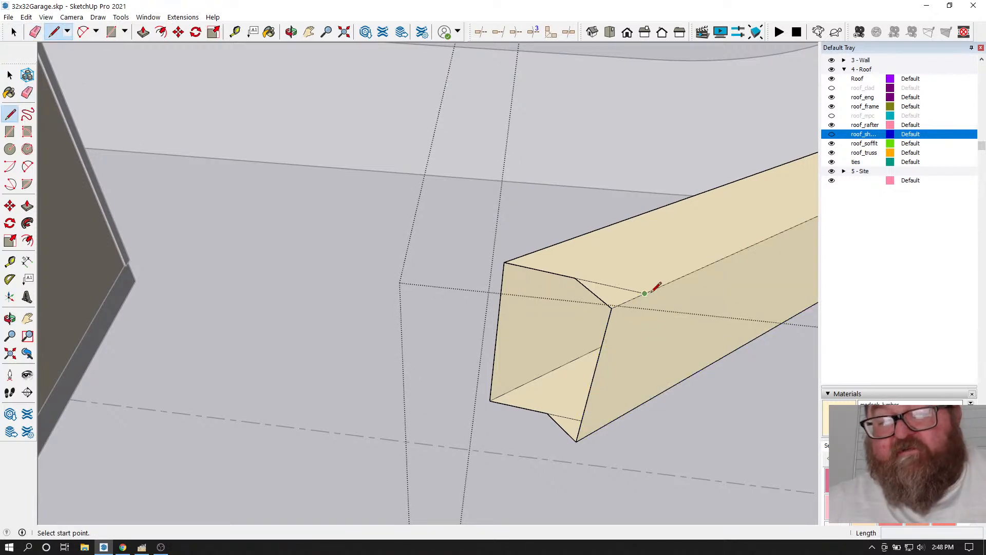
{"action": "left_click", "coordinate": [645, 293]}
{"action": "left_click", "coordinate": [611, 423]}
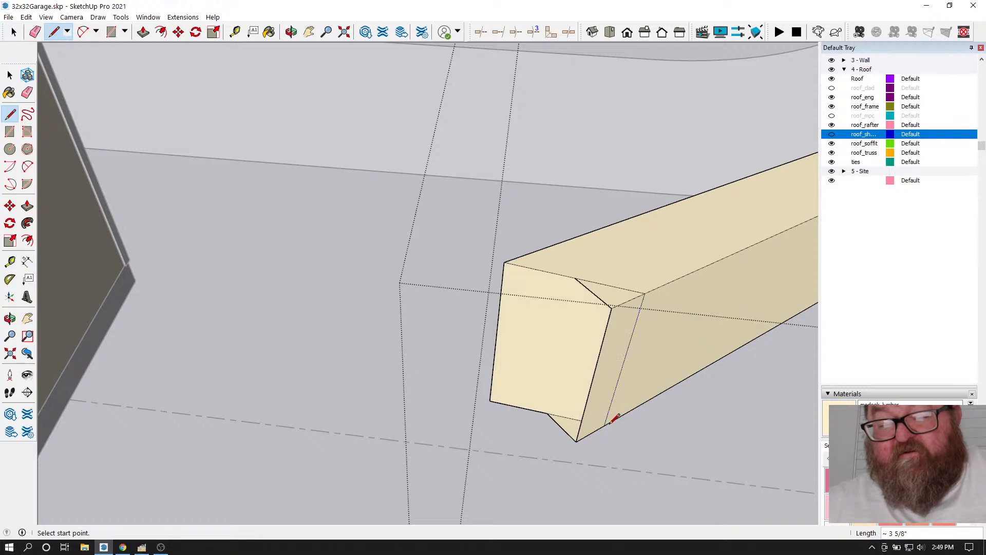
- Erase the leftover bevel edges beyond the squared end of the blocking piece and leave the group
{"action": "left_click", "coordinate": [35, 32]}
{"action": "left_click", "coordinate": [594, 293]}
{"action": "left_click", "coordinate": [608, 328]}
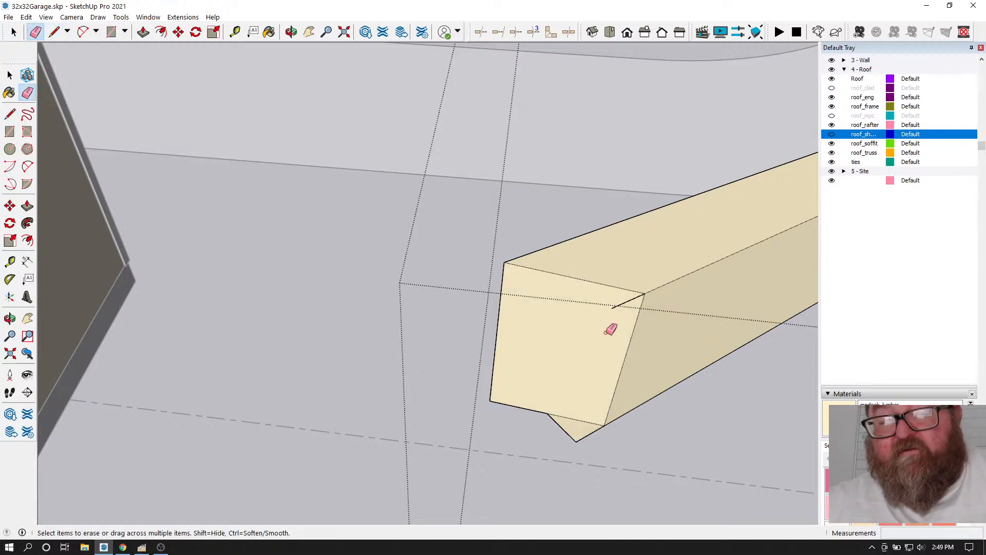
{"action": "left_click", "coordinate": [614, 307]}
{"action": "left_click", "coordinate": [585, 432]}
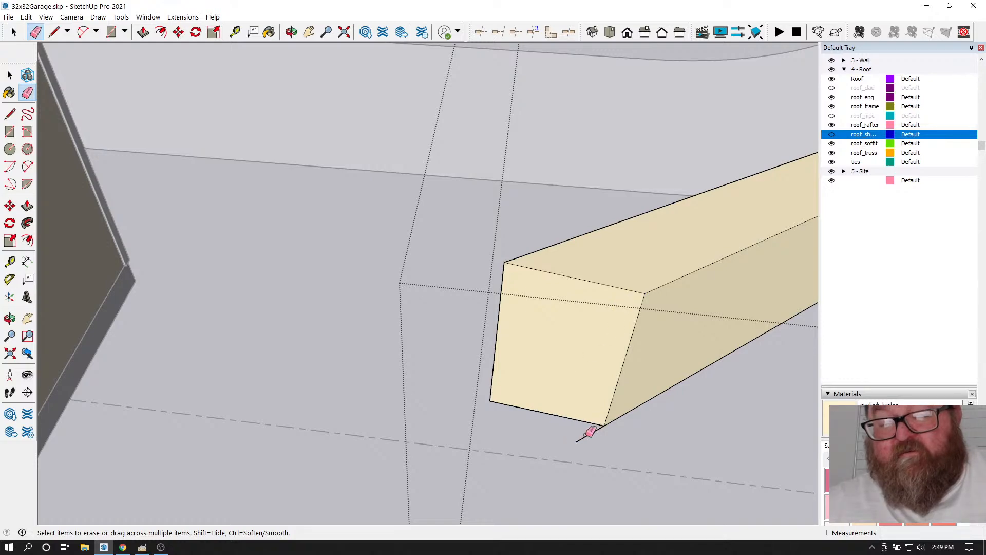
{"action": "scroll", "coordinate": [445, 351], "scroll_direction": "down", "scroll_amount": 5}
{"action": "left_click", "coordinate": [10, 75]}
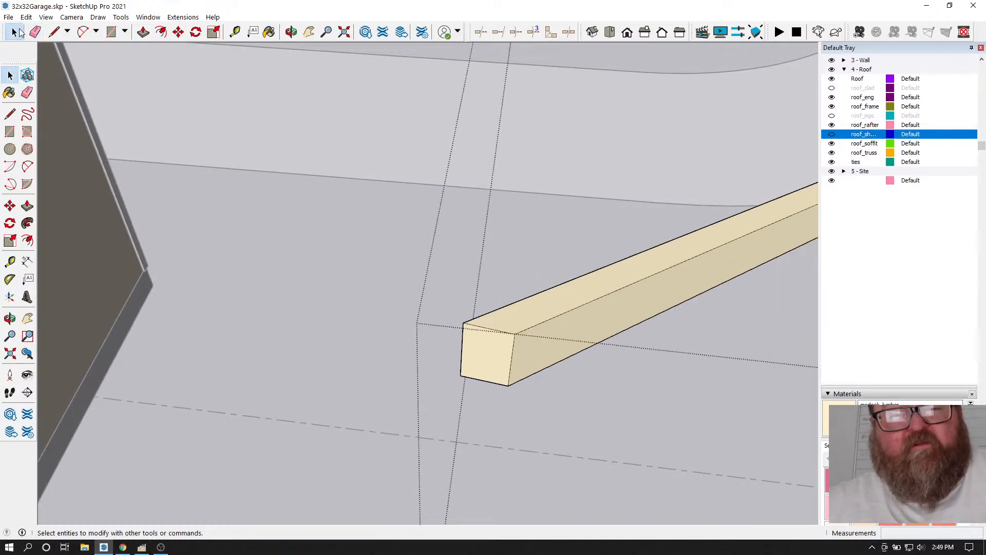
{"action": "scroll", "coordinate": [430, 203], "scroll_direction": "up", "scroll_amount": 2}
{"action": "scroll", "coordinate": [430, 204], "scroll_direction": "down", "scroll_amount": 6}
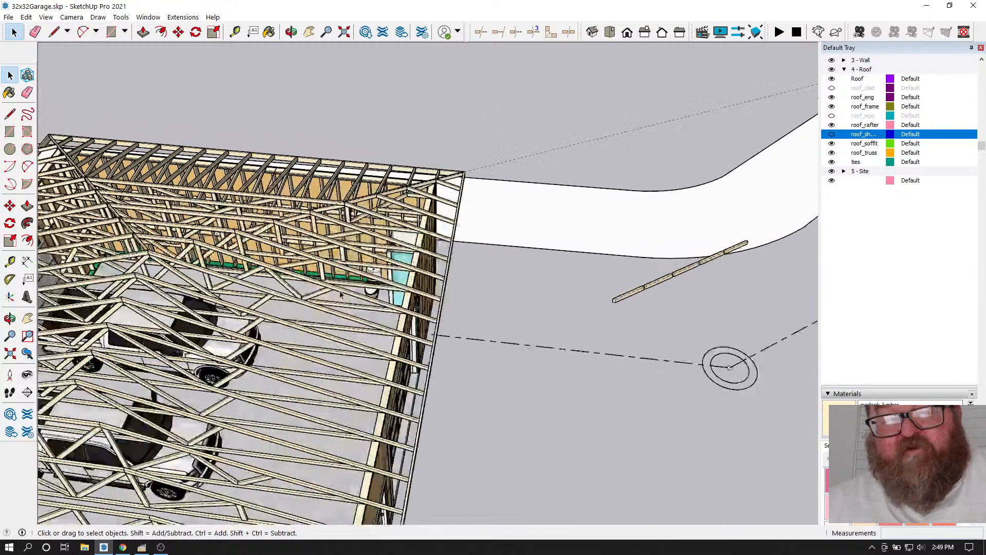
- Move the blocking group by its squared end corner about 28' onto the hip line, starting at the hip peak
{"action": "left_click", "coordinate": [654, 292]}
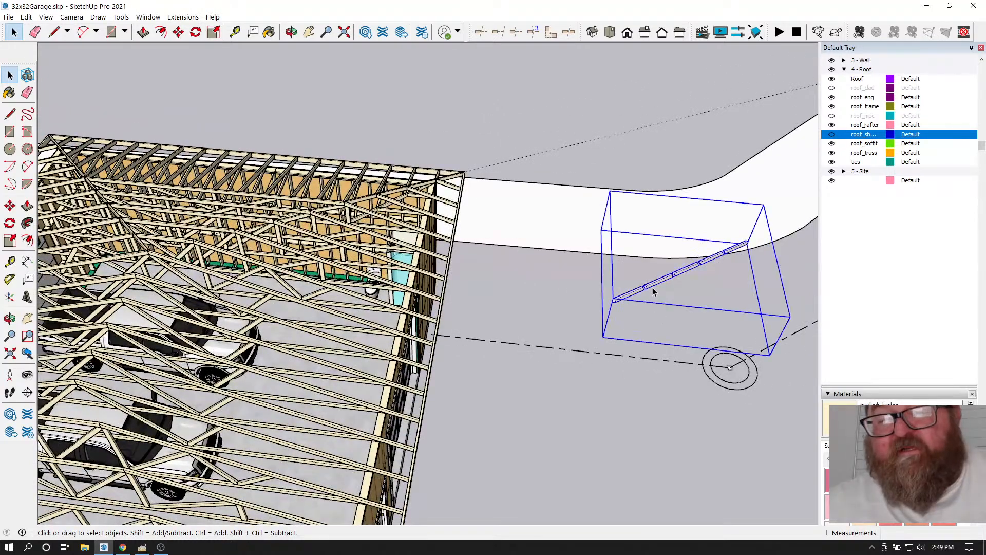
{"action": "left_click", "coordinate": [179, 32]}
{"action": "scroll", "coordinate": [609, 289], "scroll_direction": "up", "scroll_amount": 3}
{"action": "scroll", "coordinate": [637, 298], "scroll_direction": "up", "scroll_amount": 3}
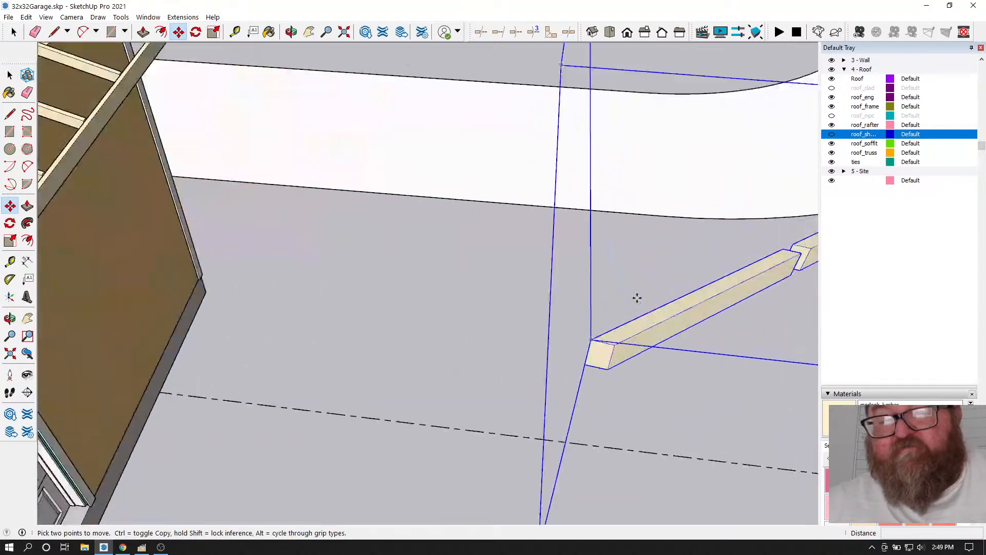
{"action": "scroll", "coordinate": [624, 342], "scroll_direction": "down", "scroll_amount": 5}
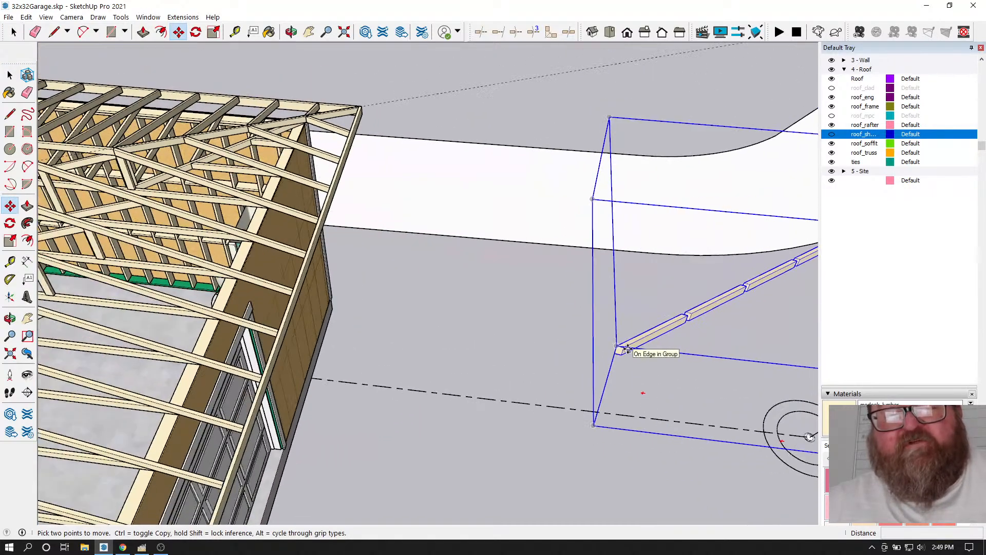
{"action": "scroll", "coordinate": [609, 346], "scroll_direction": "up", "scroll_amount": 4}
{"action": "scroll", "coordinate": [566, 341], "scroll_direction": "down", "scroll_amount": 3}
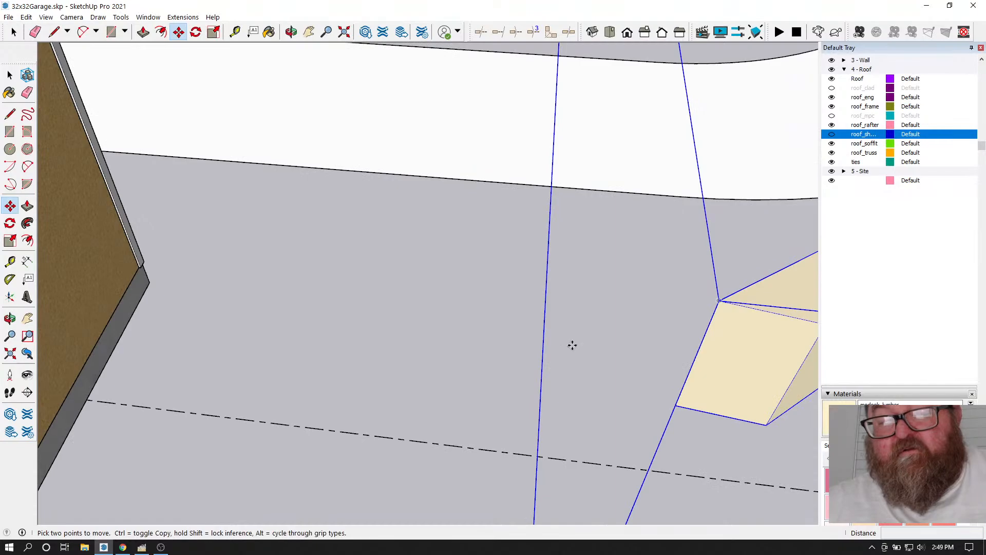
{"action": "left_click", "coordinate": [557, 347]}
{"action": "scroll", "coordinate": [552, 346], "scroll_direction": "down", "scroll_amount": 3}
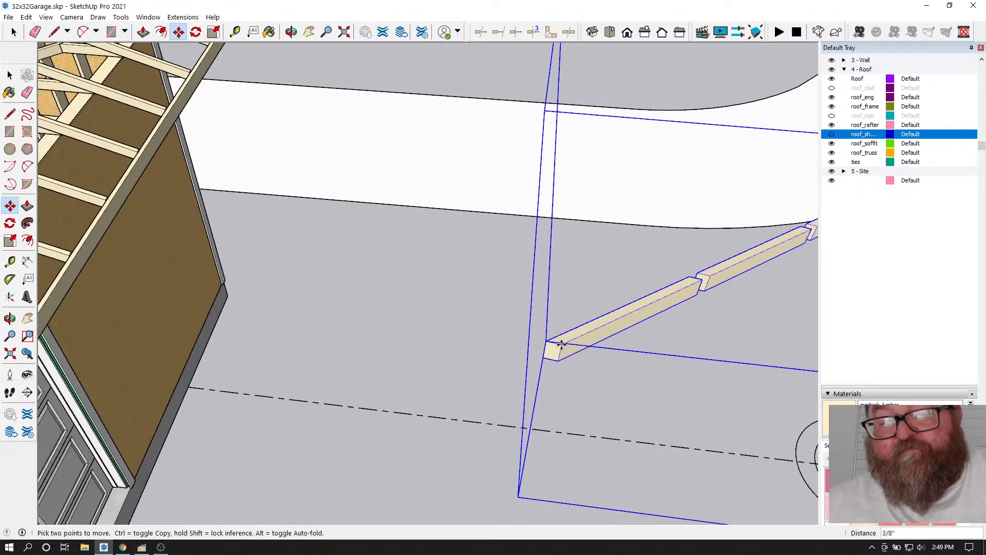
{"action": "scroll", "coordinate": [579, 345], "scroll_direction": "down", "scroll_amount": 6}
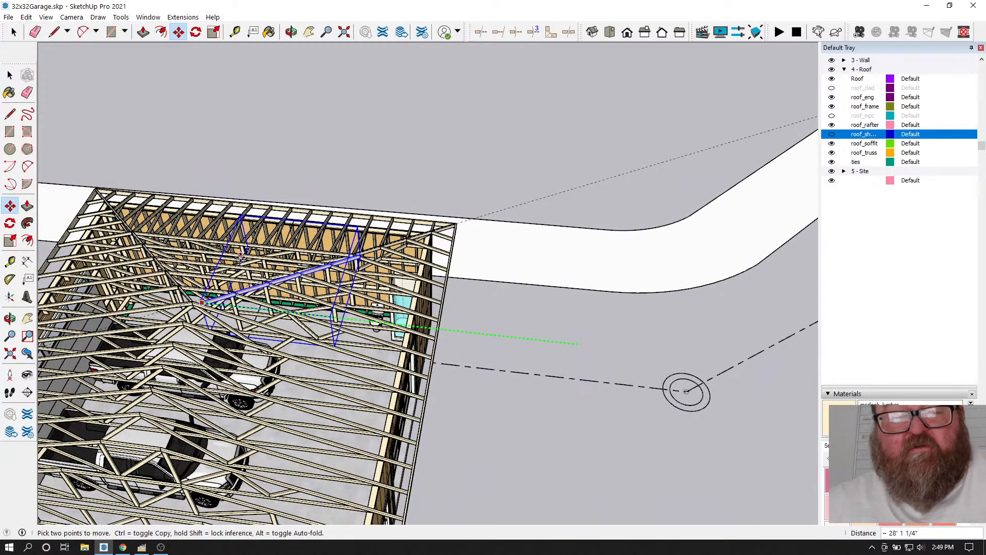
{"action": "scroll", "coordinate": [180, 329], "scroll_direction": "up", "scroll_amount": 3}
{"action": "scroll", "coordinate": [180, 309], "scroll_direction": "up", "scroll_amount": 4}
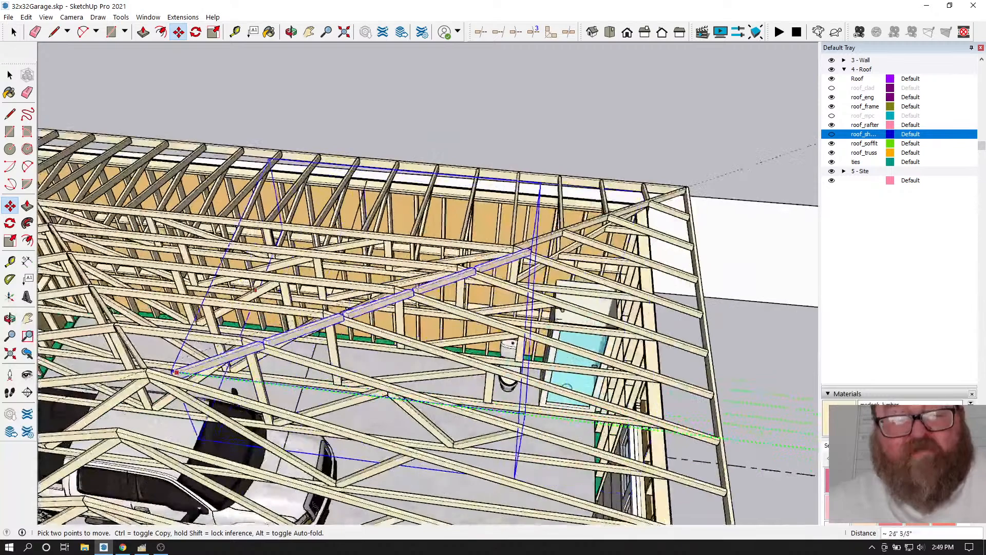
{"action": "scroll", "coordinate": [176, 312], "scroll_direction": "up", "scroll_amount": 1}
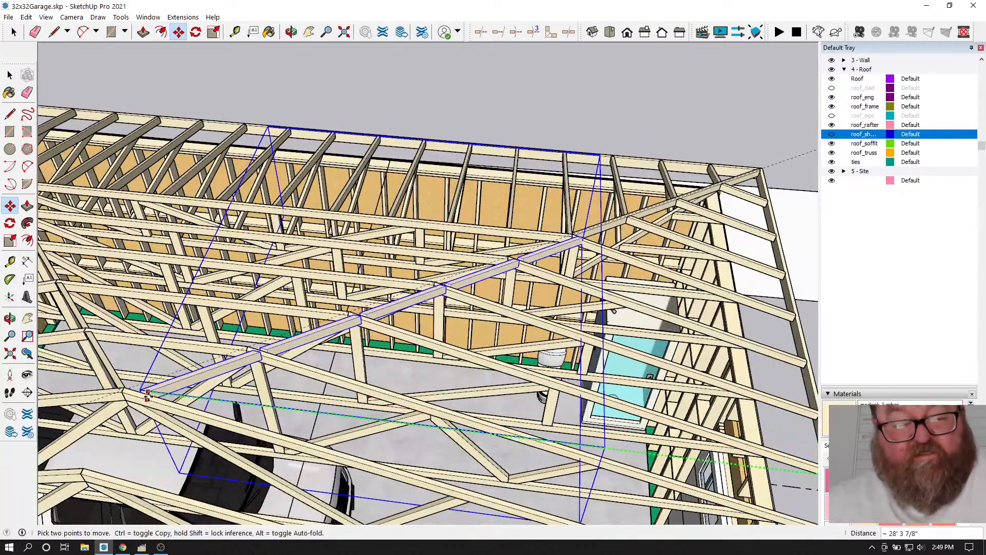
{"action": "left_click", "coordinate": [142, 394]}
{"action": "scroll", "coordinate": [142, 393], "scroll_direction": "up", "scroll_amount": 3}
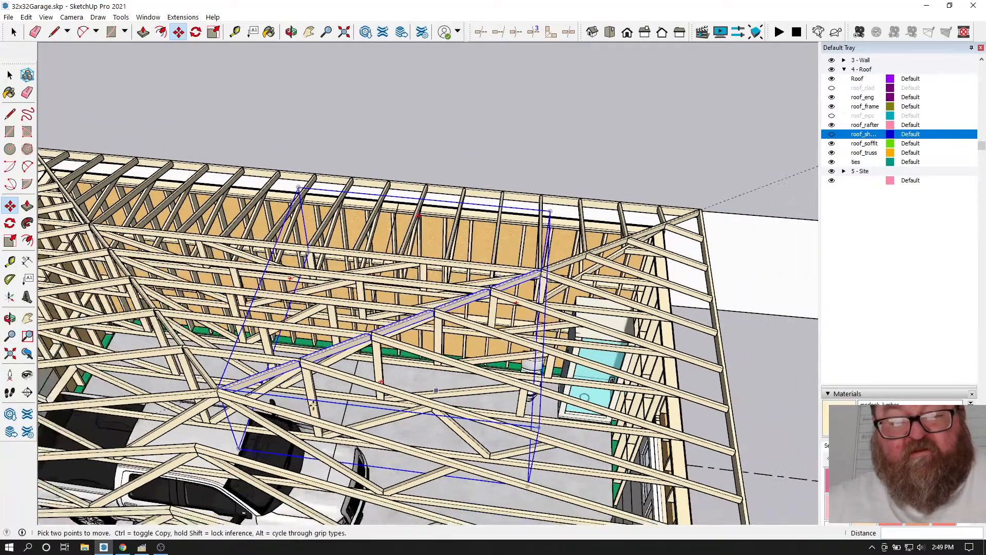
{"action": "scroll", "coordinate": [219, 393], "scroll_direction": "up", "scroll_amount": 5}
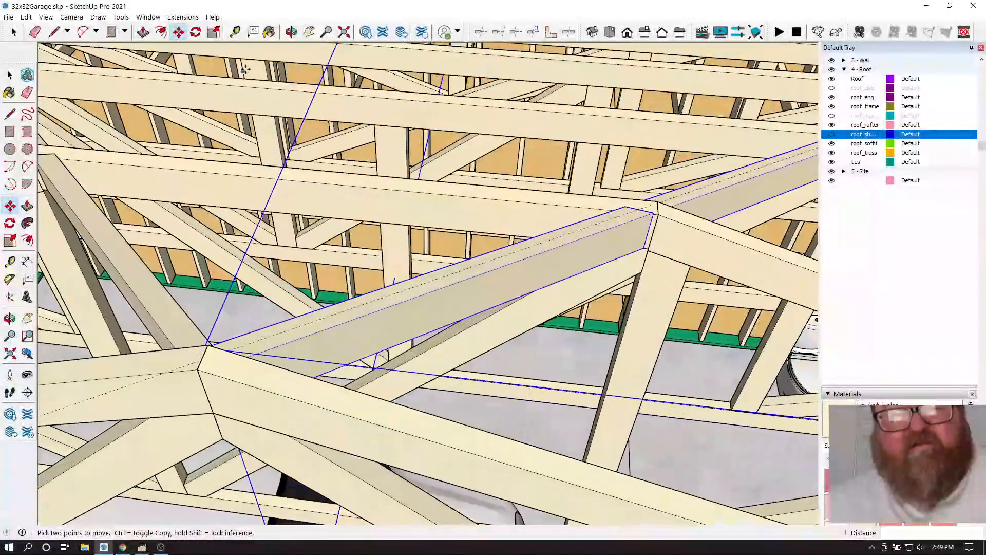
- Erase the dotted guide line that extends from the hip peak out past the garage
{"action": "left_click", "coordinate": [291, 32]}
{"action": "left_click_drag", "start_coordinate": [442, 241], "coordinate": [461, 422]}
{"action": "scroll", "coordinate": [221, 323], "scroll_direction": "up", "scroll_amount": 3}
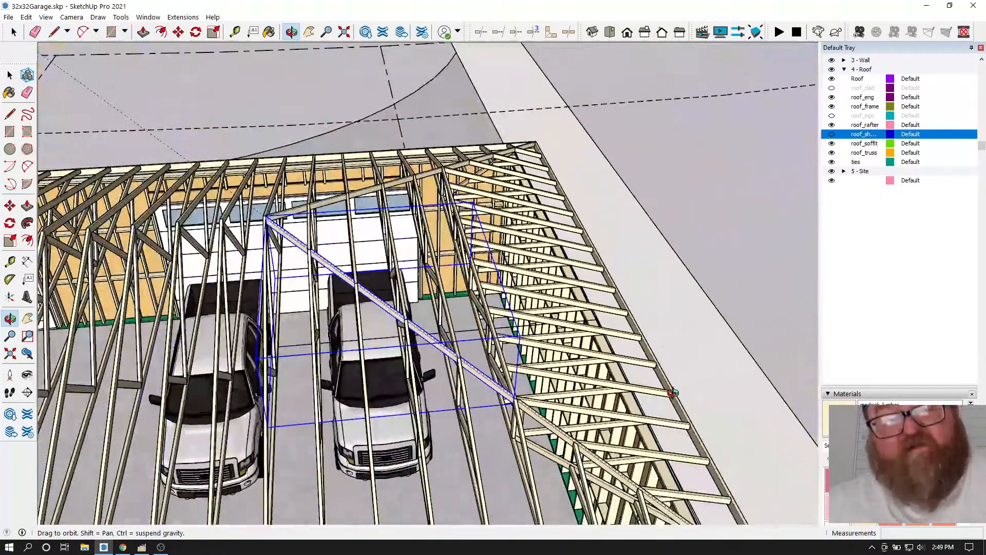
{"action": "left_click_drag", "start_coordinate": [672, 393], "coordinate": [671, 379]}
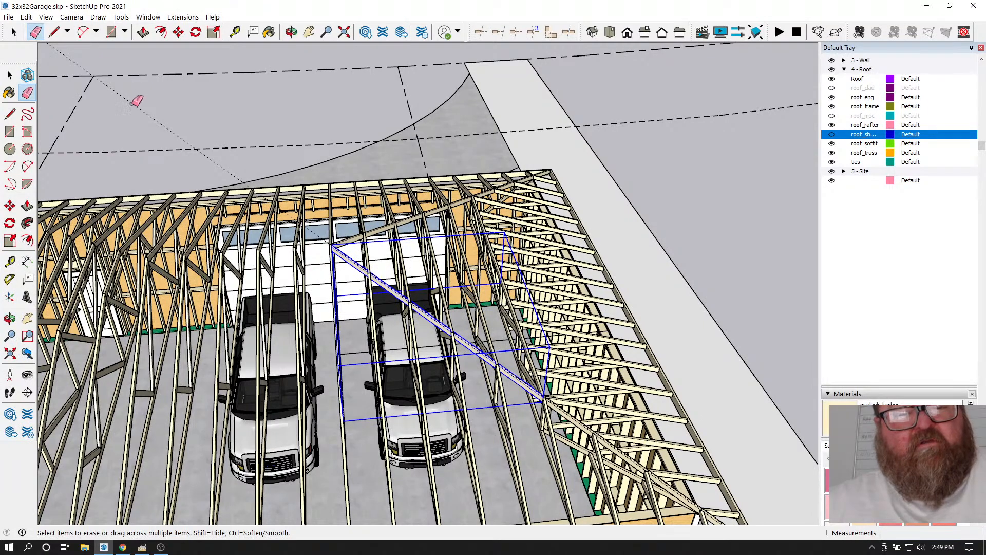
{"action": "scroll", "coordinate": [459, 232], "scroll_direction": "down", "scroll_amount": 2}
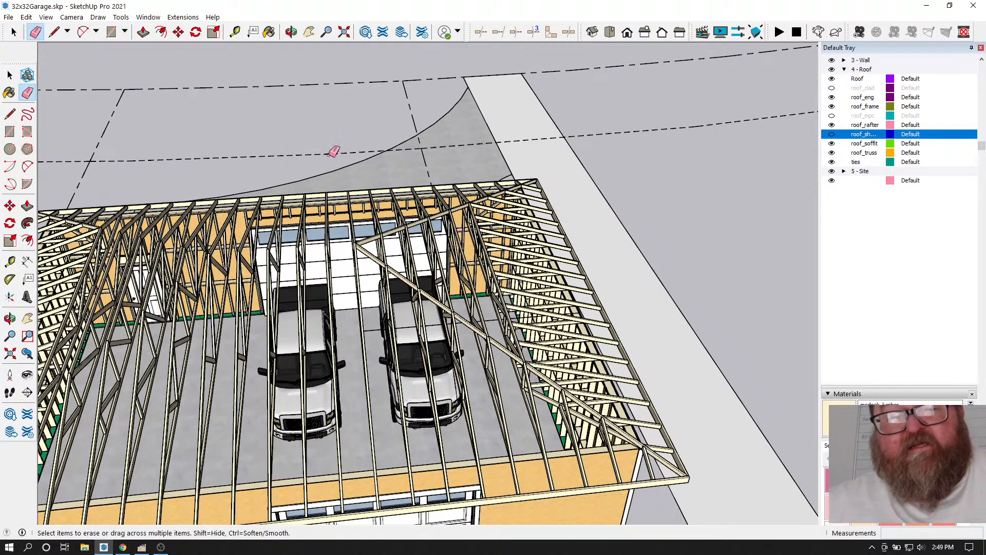
- Examine the framing along both hips, and show the roof sheathing and roof_clad tags to view the shingled roof
{"action": "left_click", "coordinate": [291, 33]}
{"action": "left_click_drag", "start_coordinate": [360, 303], "coordinate": [372, 366]}
{"action": "scroll", "coordinate": [411, 339], "scroll_direction": "up", "scroll_amount": 3}
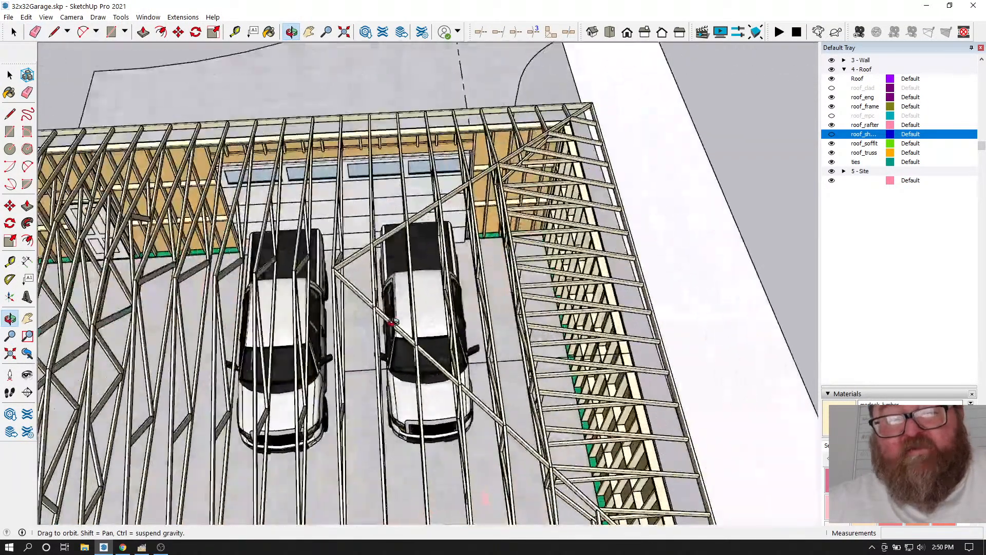
{"action": "left_click_drag", "start_coordinate": [439, 390], "coordinate": [426, 285]}
{"action": "scroll", "coordinate": [532, 159], "scroll_direction": "up", "scroll_amount": 4}
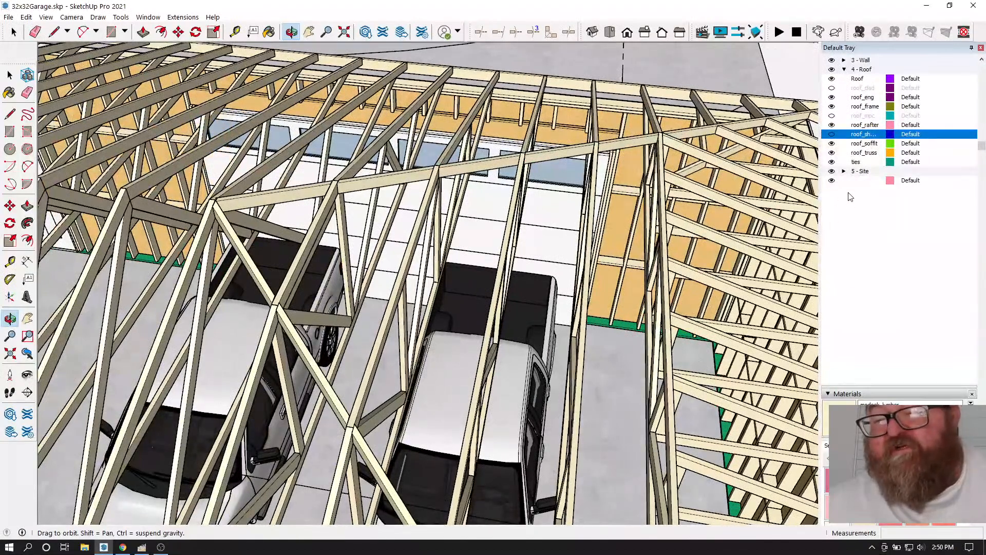
{"action": "left_click", "coordinate": [832, 134]}
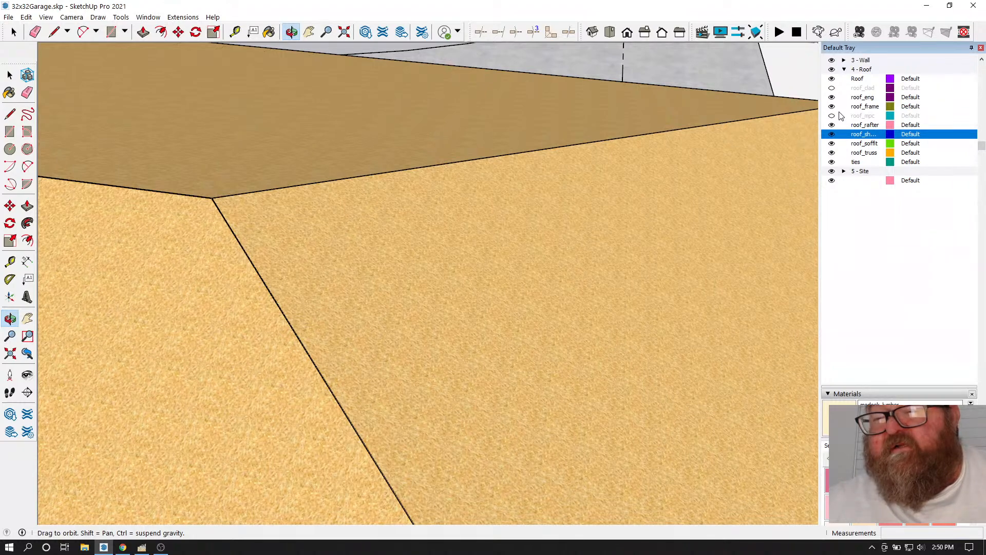
{"action": "left_click", "coordinate": [832, 88]}
{"action": "left_click_drag", "start_coordinate": [308, 228], "coordinate": [244, 233]}
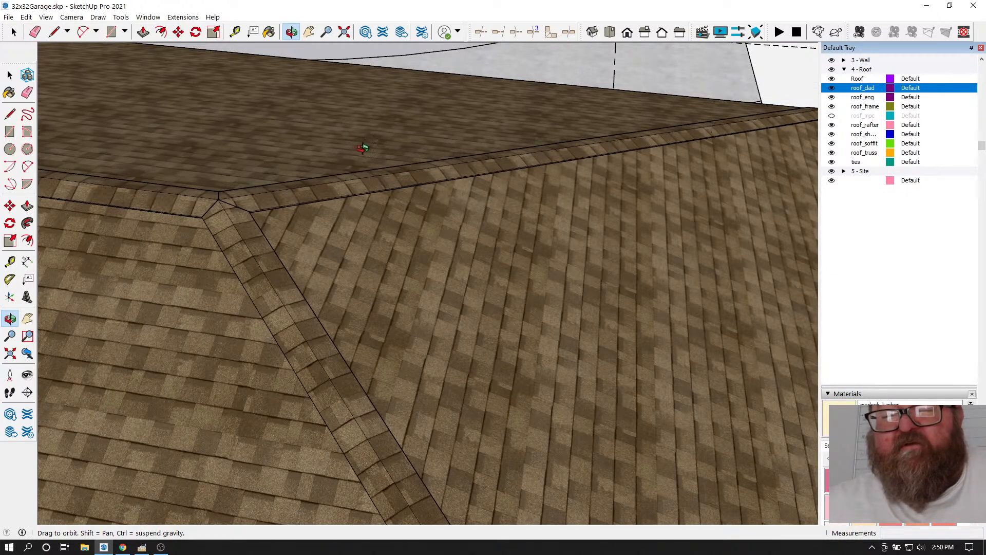
{"action": "left_click_drag", "start_coordinate": [258, 211], "coordinate": [321, 338]}
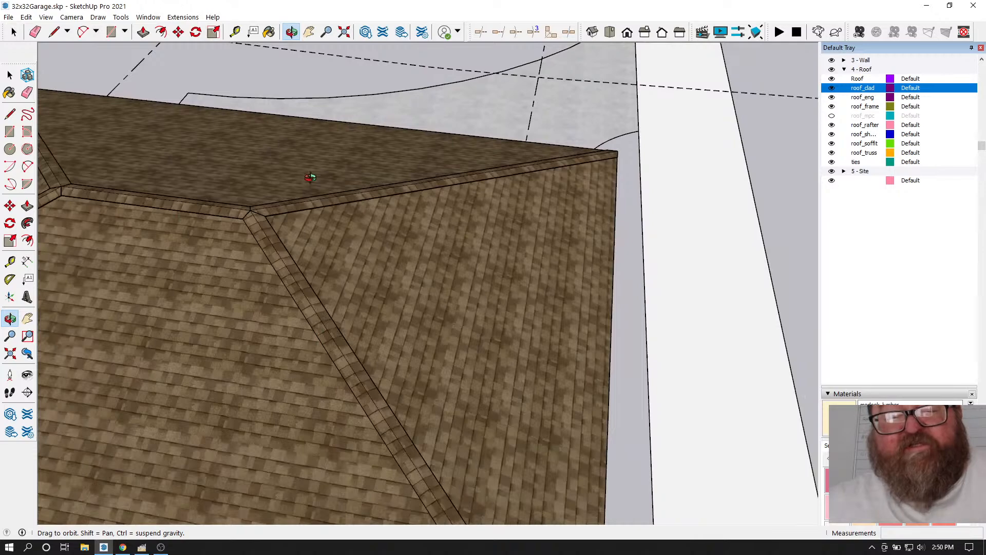
{"action": "scroll", "coordinate": [273, 255], "scroll_direction": "up", "scroll_amount": 3}
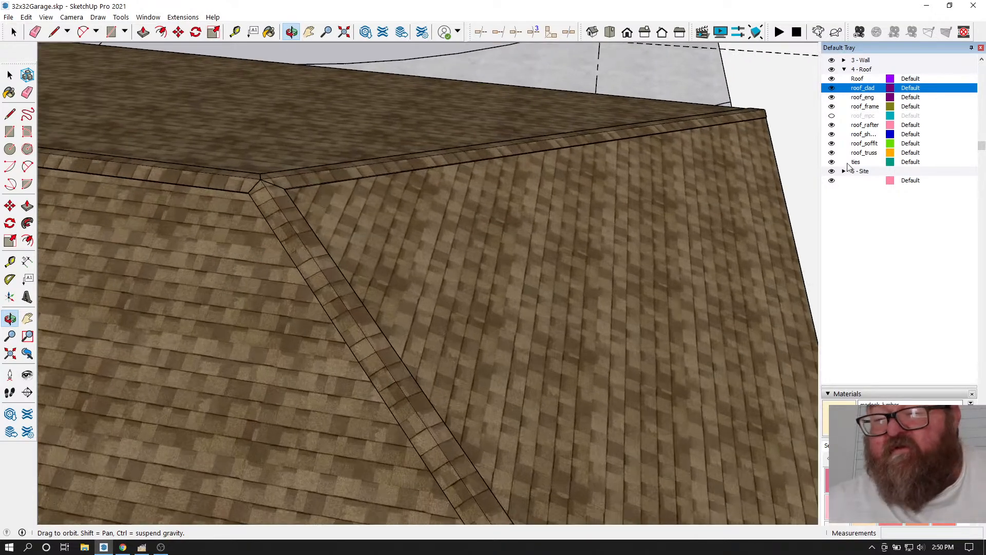
- Hide the roof_clad and roof_sheath tags and widen the tag name column to show the full names
{"action": "left_click", "coordinate": [832, 89]}
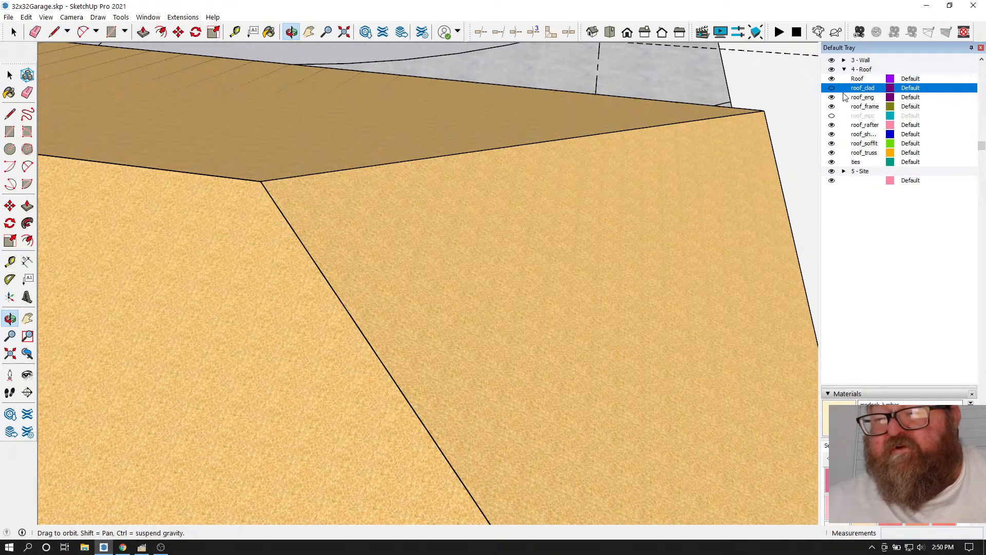
{"action": "left_click", "coordinate": [832, 134]}
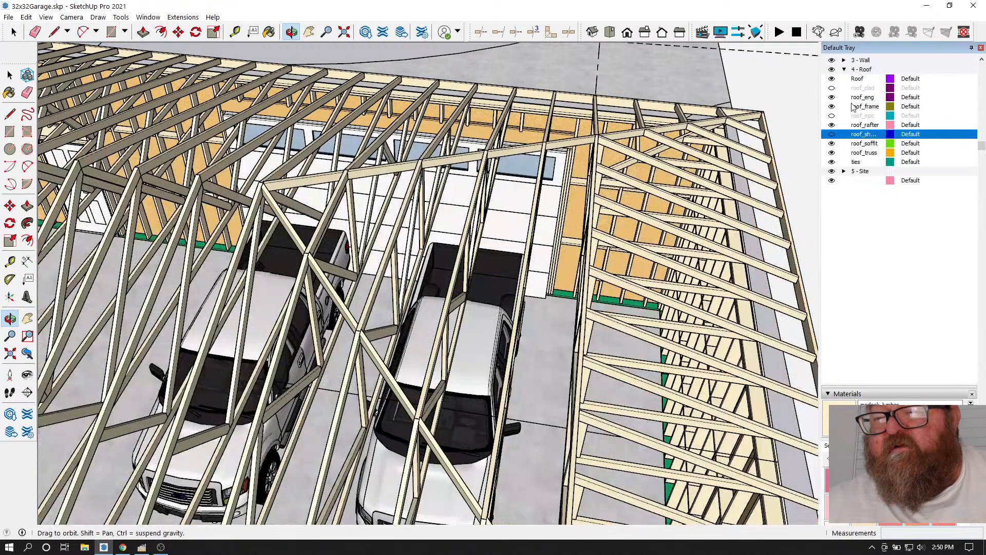
{"action": "scroll", "coordinate": [883, 103], "scroll_direction": "up", "scroll_amount": 3}
{"action": "mouse_move", "coordinate": [881, 153]}
{"action": "left_mouse_down"}
{"action": "mouse_move", "coordinate": [902, 153]}
{"action": "mouse_move", "coordinate": [893, 153]}
{"action": "left_mouse_up"}
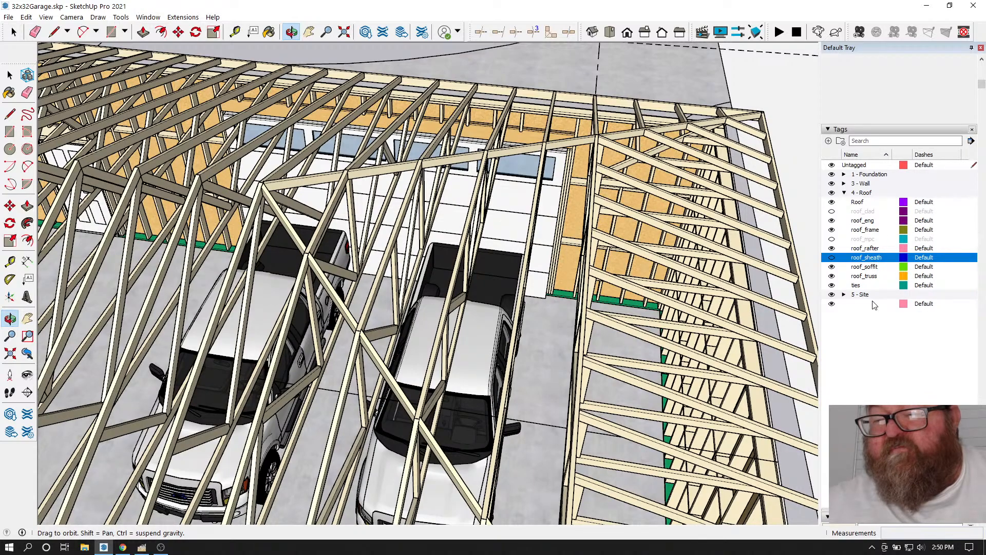
{"action": "scroll", "coordinate": [892, 266], "scroll_direction": "down", "scroll_amount": 3}
- Examine the exposed hip framing and the blocking along both hips from several angles around the hip peak
{"action": "left_click_drag", "start_coordinate": [346, 250], "coordinate": [450, 263]}
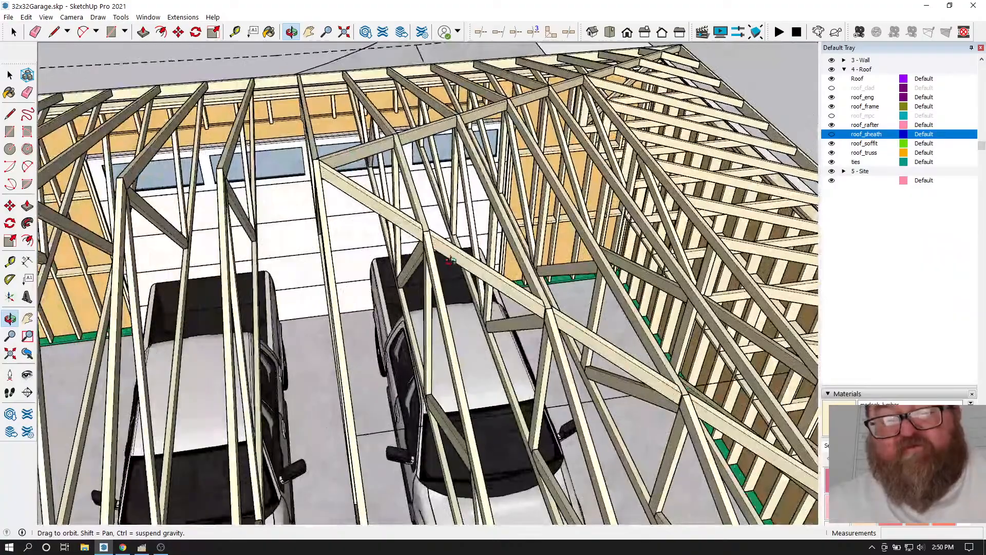
{"action": "left_click_drag", "start_coordinate": [531, 294], "coordinate": [291, 205]}
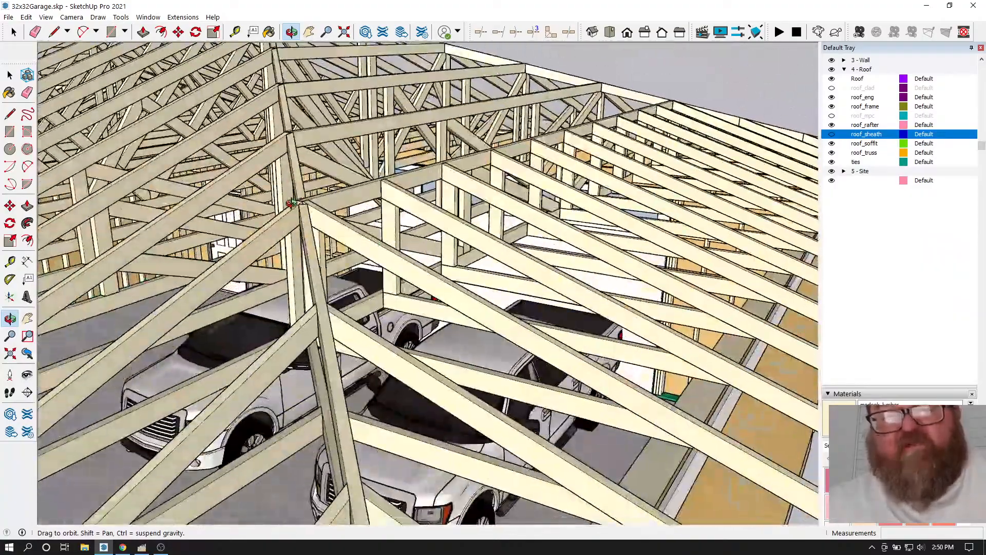
{"action": "left_click_drag", "start_coordinate": [322, 201], "coordinate": [443, 295]}
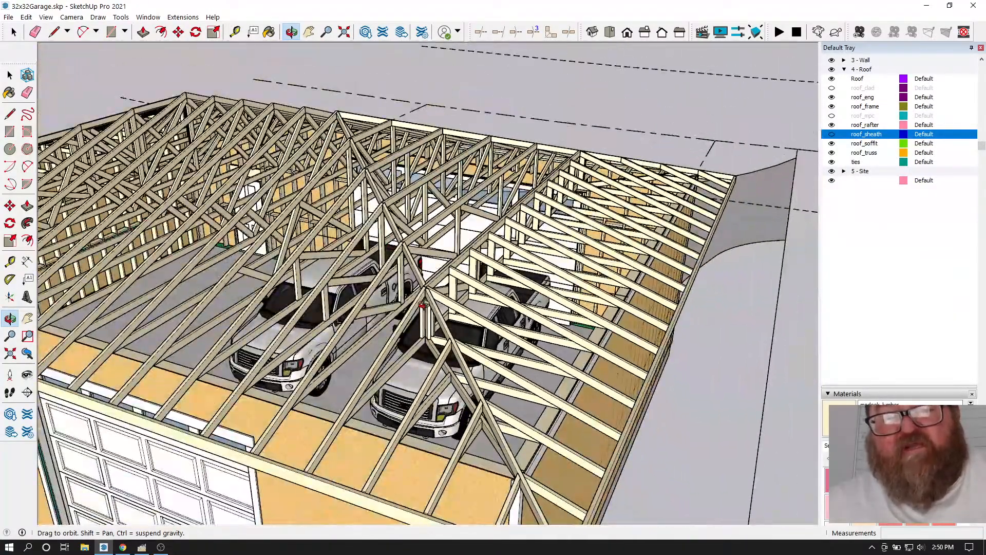
{"action": "left_click_drag", "start_coordinate": [465, 328], "coordinate": [452, 299]}
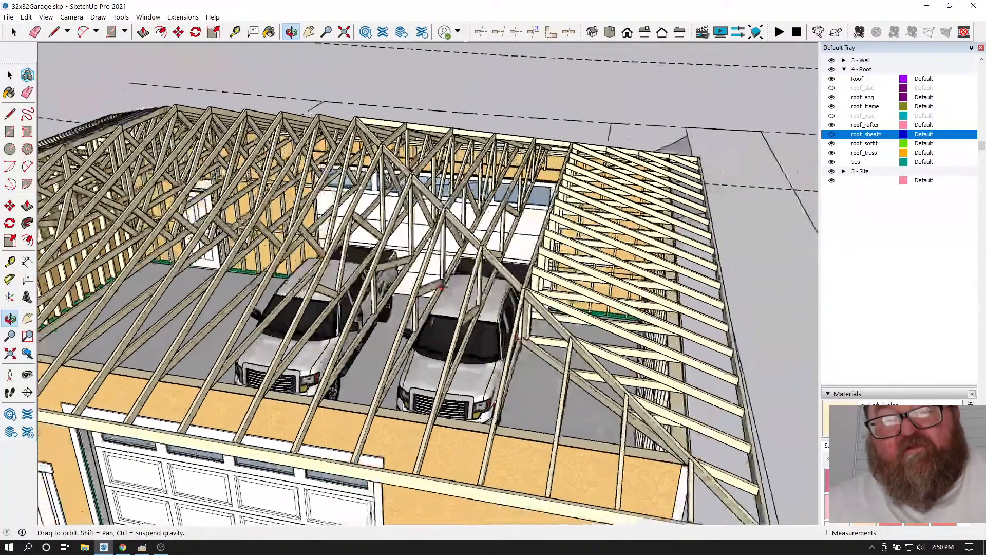
{"action": "left_click_drag", "start_coordinate": [553, 291], "coordinate": [469, 290]}
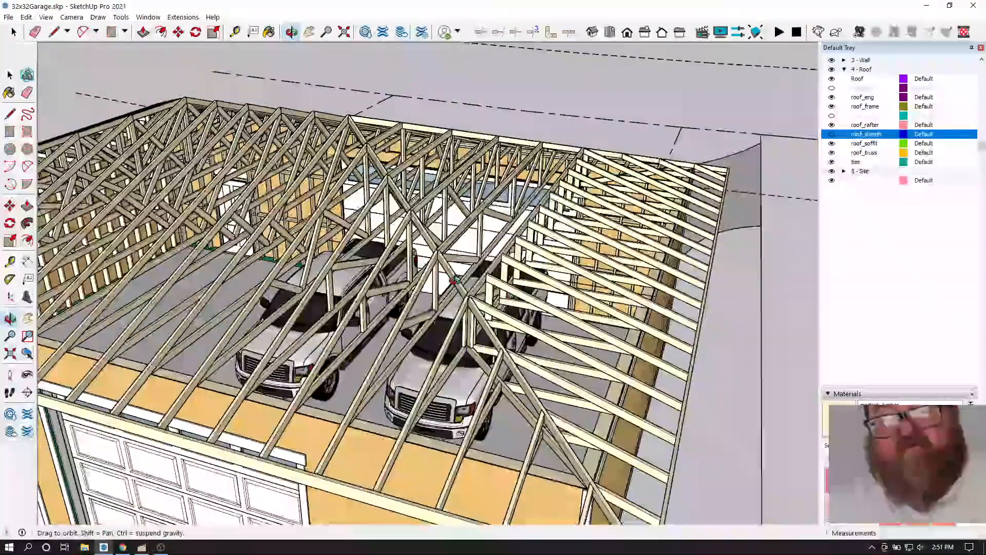
{"action": "scroll", "coordinate": [445, 255], "scroll_direction": "up", "scroll_amount": 3}
{"action": "left_click_drag", "start_coordinate": [445, 254], "coordinate": [549, 283]}
{"action": "scroll", "coordinate": [550, 283], "scroll_direction": "down", "scroll_amount": 3}
{"action": "left_click_drag", "start_coordinate": [612, 283], "coordinate": [473, 316]}
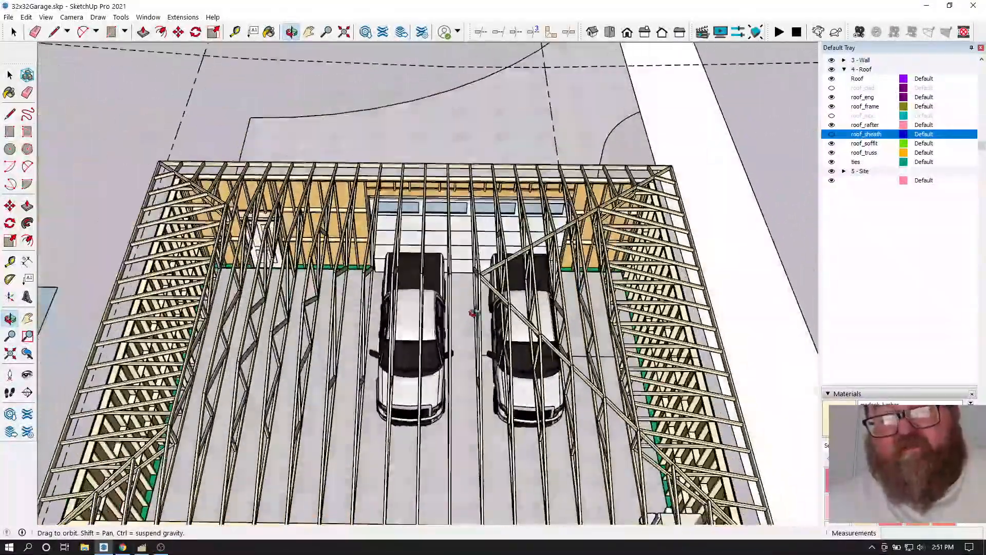
{"action": "scroll", "coordinate": [473, 316], "scroll_direction": "up", "scroll_amount": 6}
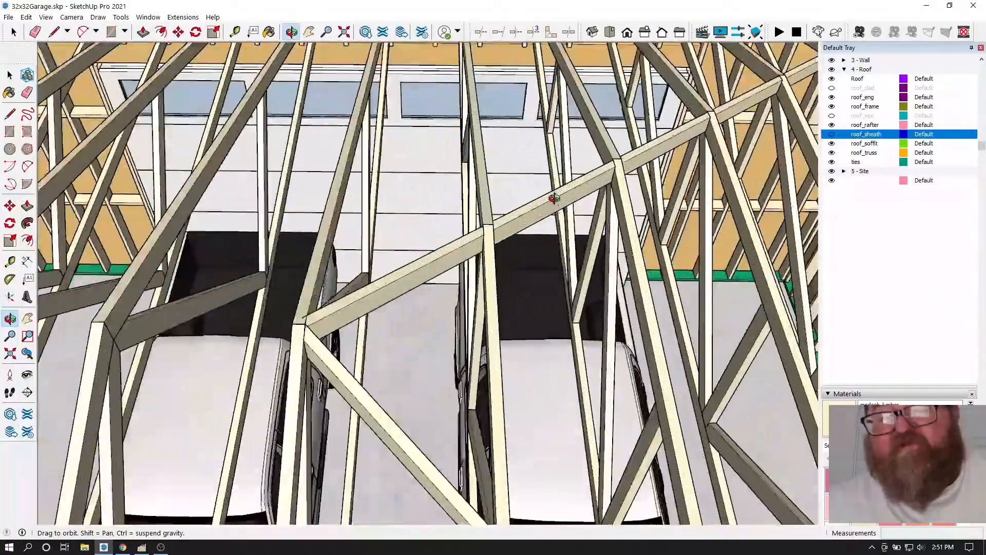
{"action": "left_click_drag", "start_coordinate": [554, 198], "coordinate": [459, 365]}
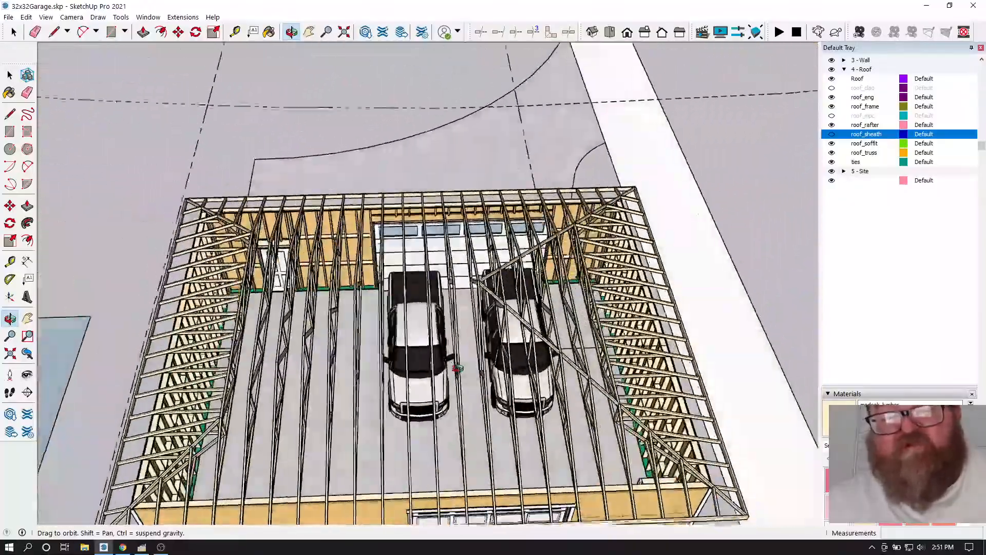
{"action": "scroll", "coordinate": [458, 364], "scroll_direction": "up", "scroll_amount": 3}
- Select the blocking on both hips that meet at the hip peak and combine them into one group
{"action": "left_click", "coordinate": [14, 32]}
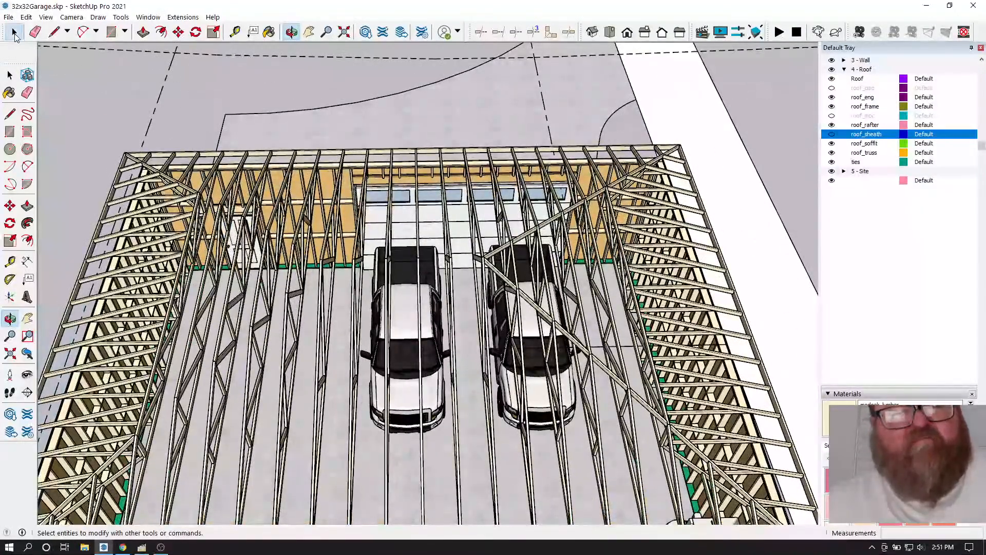
{"action": "left_click", "coordinate": [14, 32]}
{"action": "left_click", "coordinate": [487, 257]}
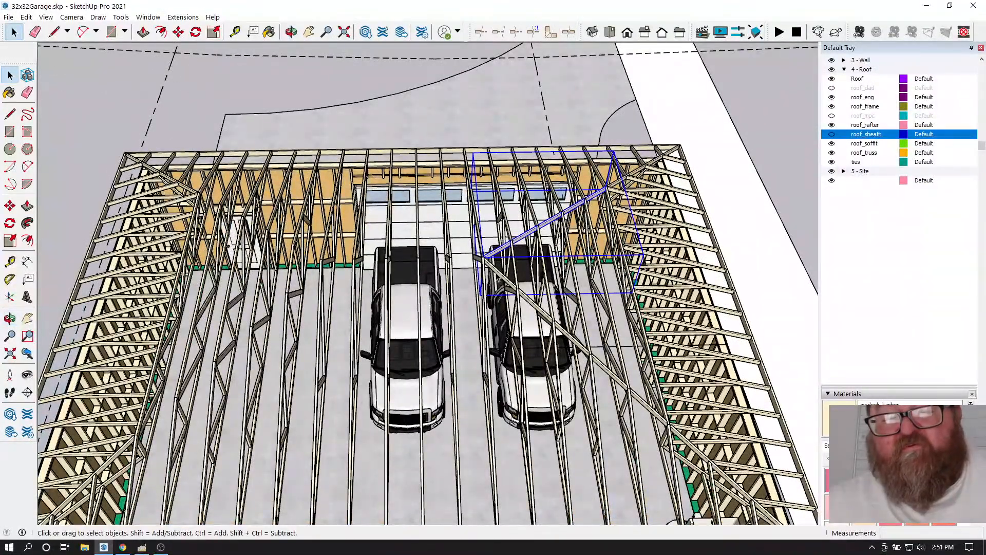
{"action": "left_click", "coordinate": [499, 275], "text": "shift"}
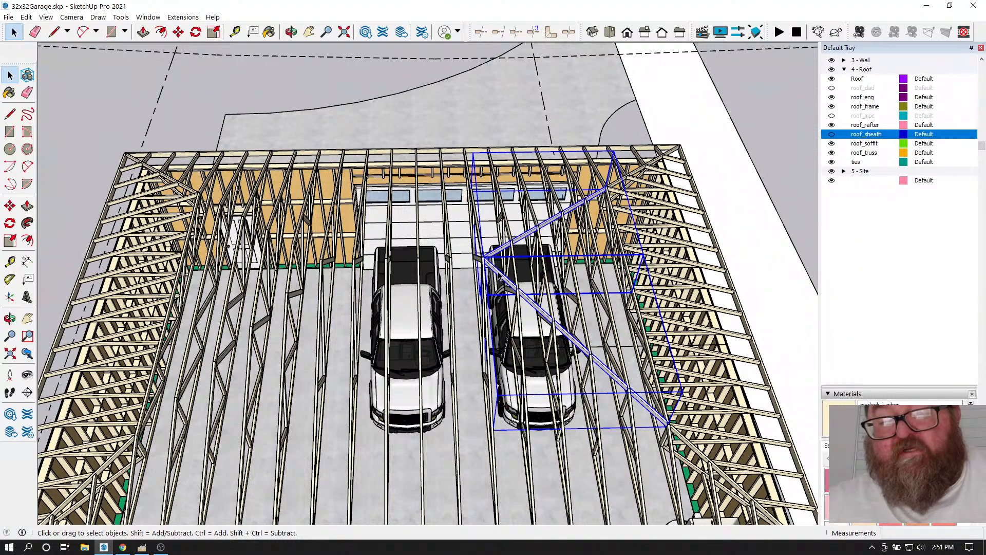
{"action": "right_click", "coordinate": [501, 274]}
{"action": "left_click", "coordinate": [534, 372]}
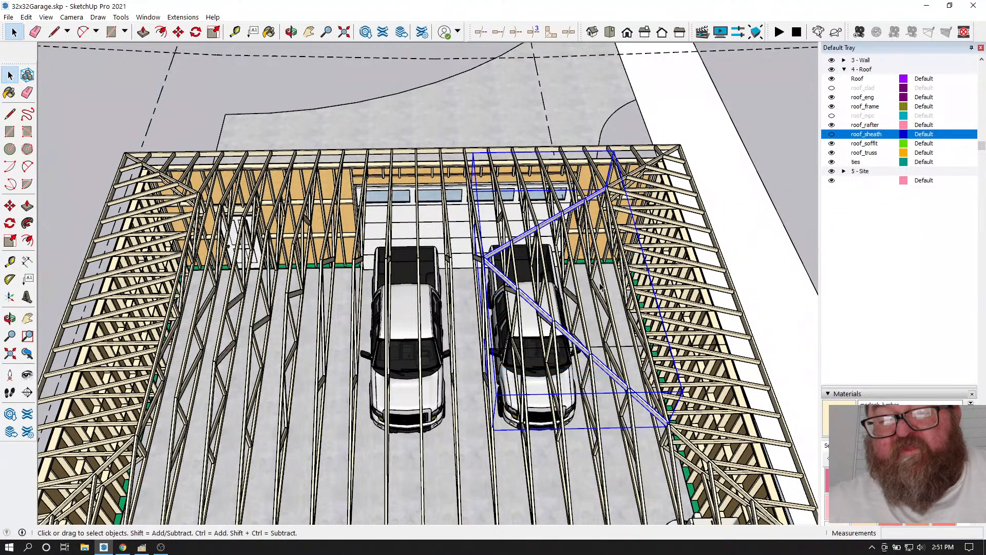
- Copy the combined blocking group straight across the garage, placing the copy partly outside the opposite end wall
{"action": "scroll", "coordinate": [600, 286], "scroll_direction": "down", "scroll_amount": 4}
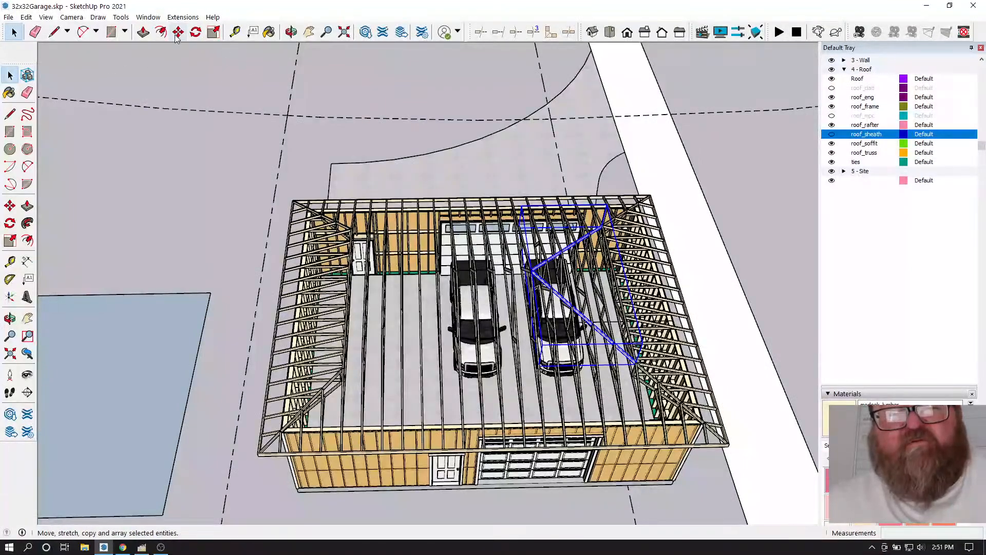
{"action": "left_click", "coordinate": [178, 32]}
{"action": "scroll", "coordinate": [454, 161], "scroll_direction": "down", "scroll_amount": 2}
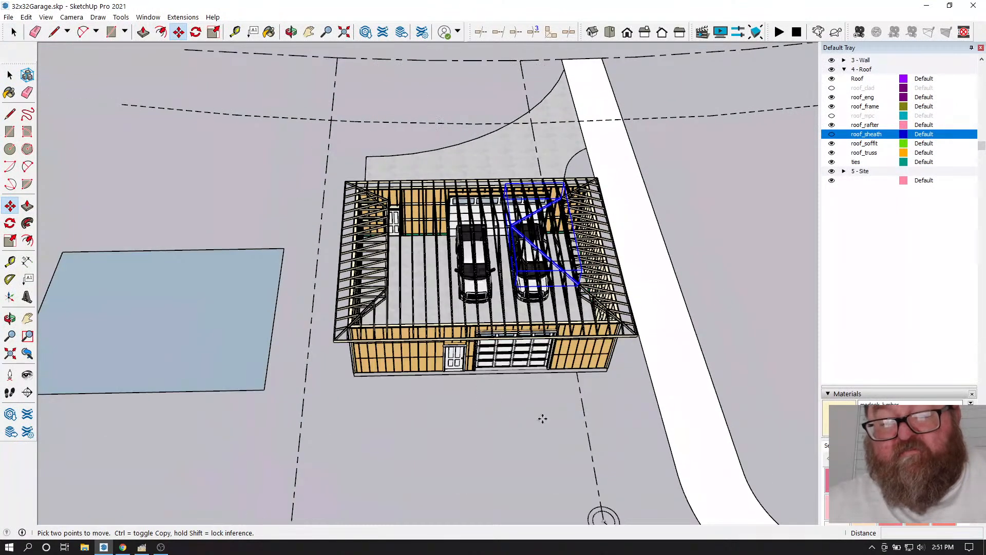
{"action": "left_click", "coordinate": [543, 419]}
{"action": "key", "text": "ctrl"}
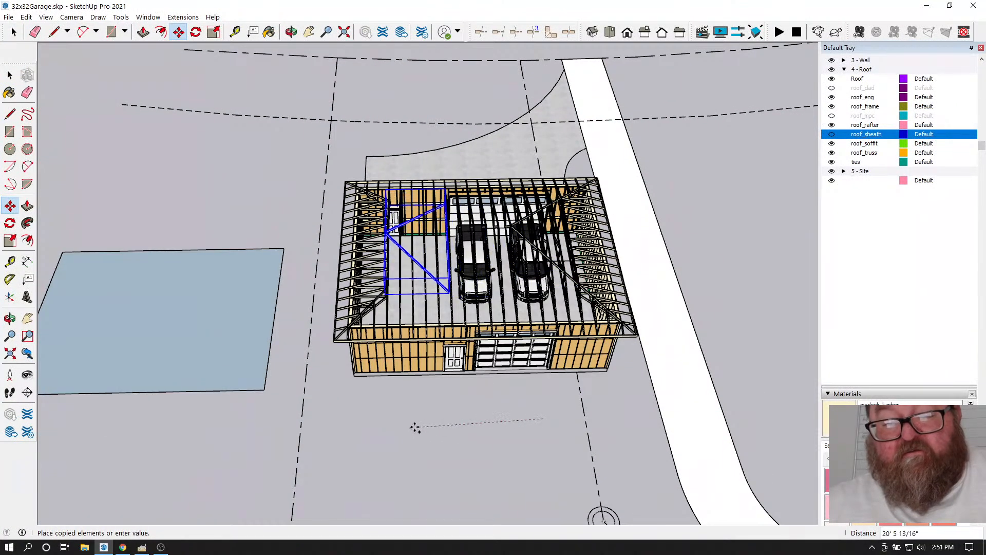
{"action": "left_click", "coordinate": [323, 425]}
- Mirror the copied blocking group along the red axis with a scale of -1
{"action": "scroll", "coordinate": [273, 359], "scroll_direction": "up", "scroll_amount": 4}
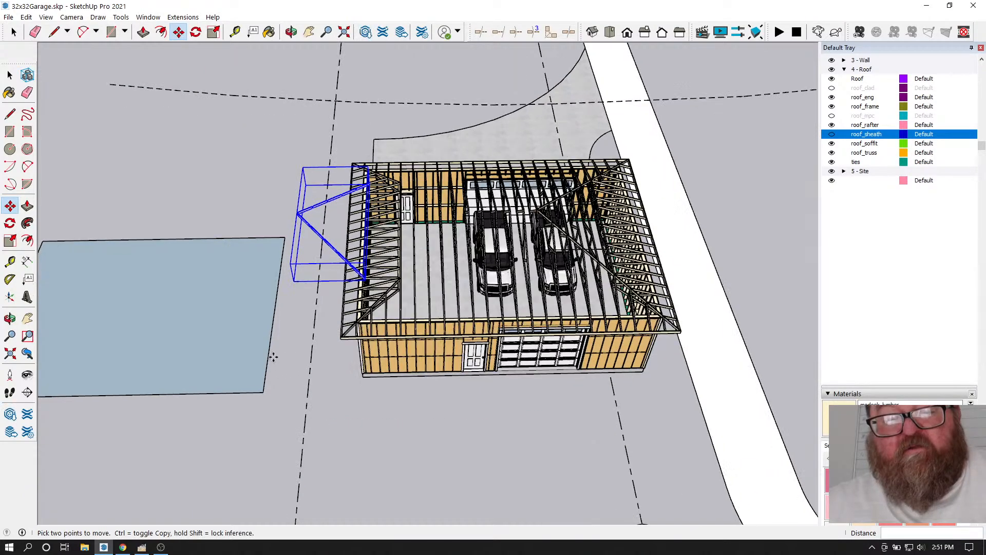
{"action": "scroll", "coordinate": [236, 77], "scroll_direction": "up", "scroll_amount": 4}
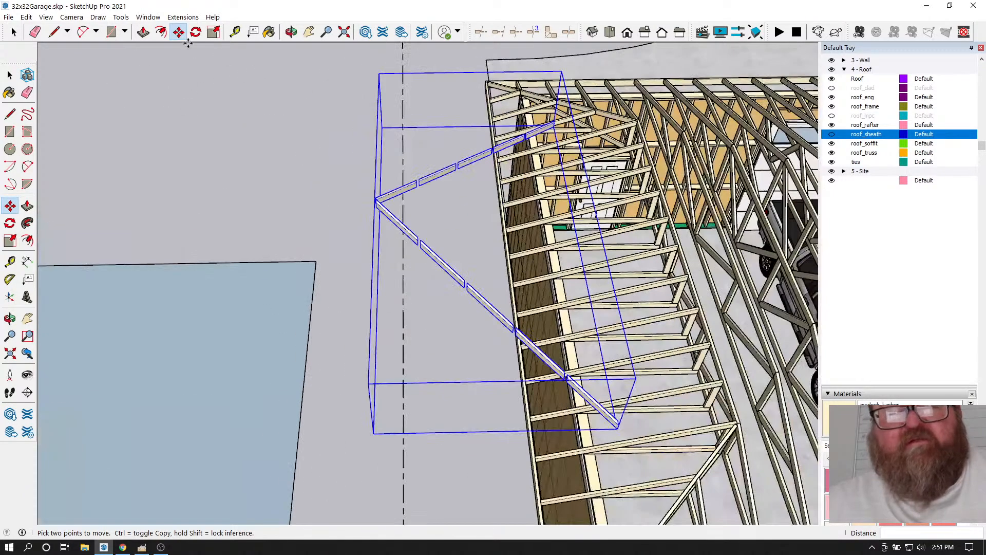
{"action": "left_click", "coordinate": [195, 32]}
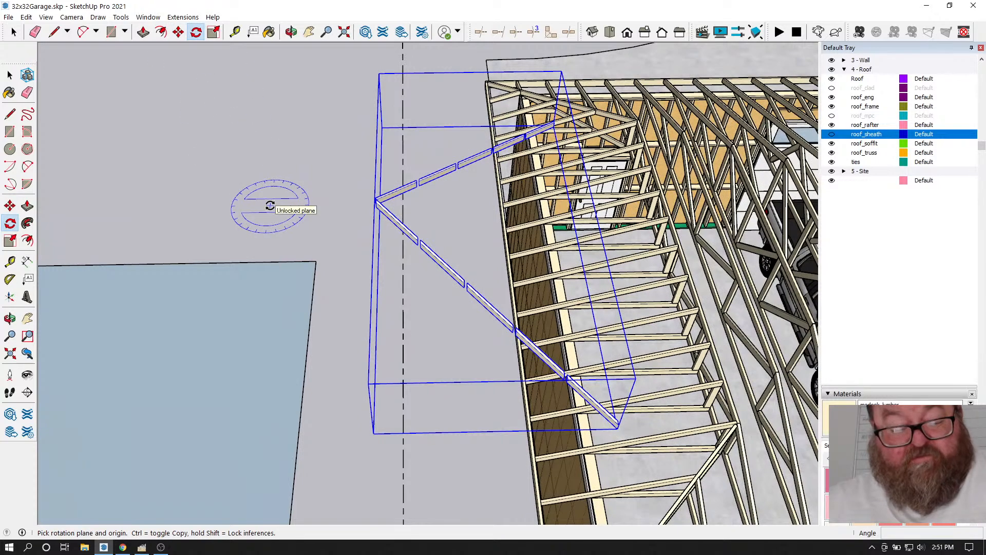
{"action": "left_click", "coordinate": [214, 32]}
{"action": "left_click_drag", "start_coordinate": [580, 225], "coordinate": [190, 235]}
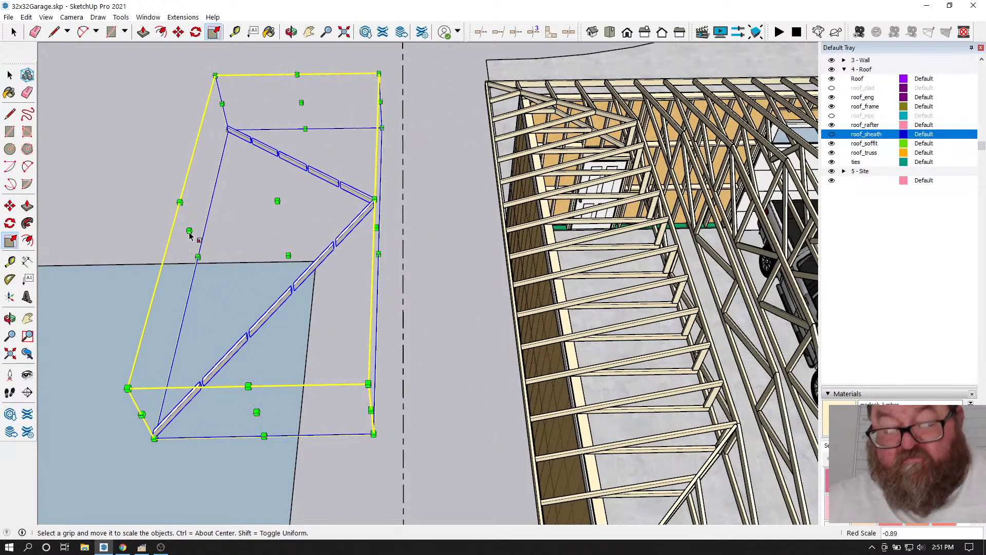
{"action": "key", "text": "Return"}
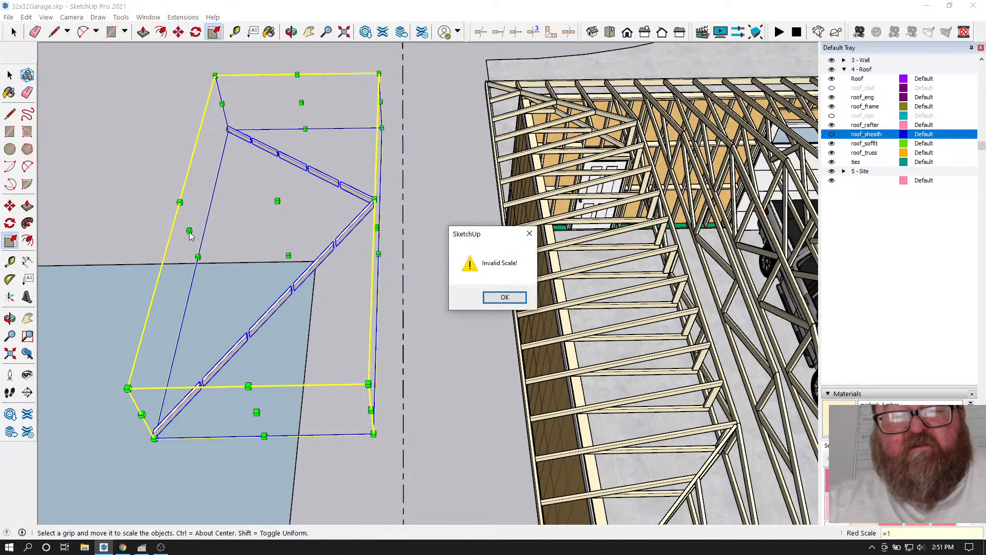
{"action": "left_click", "coordinate": [501, 300]}
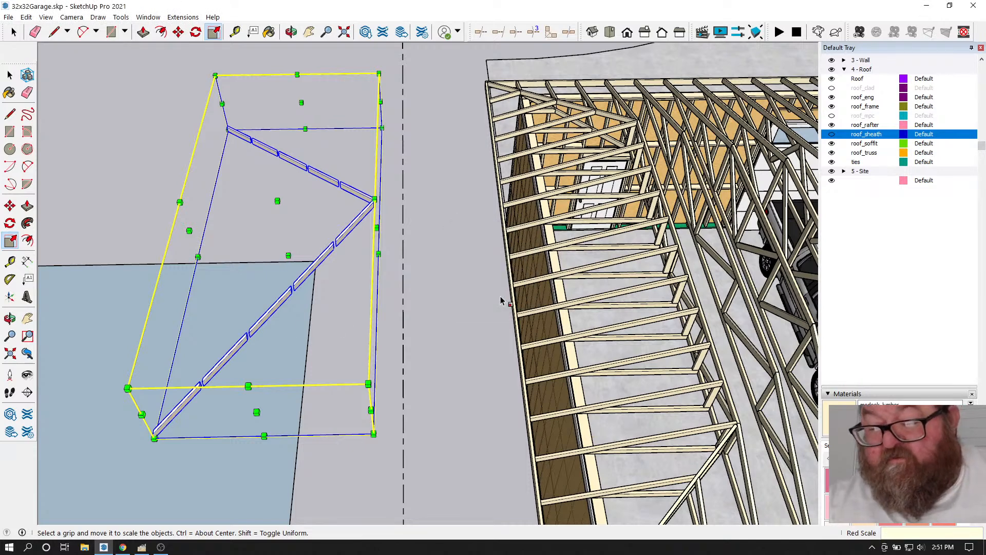
{"action": "key", "text": "Return"}
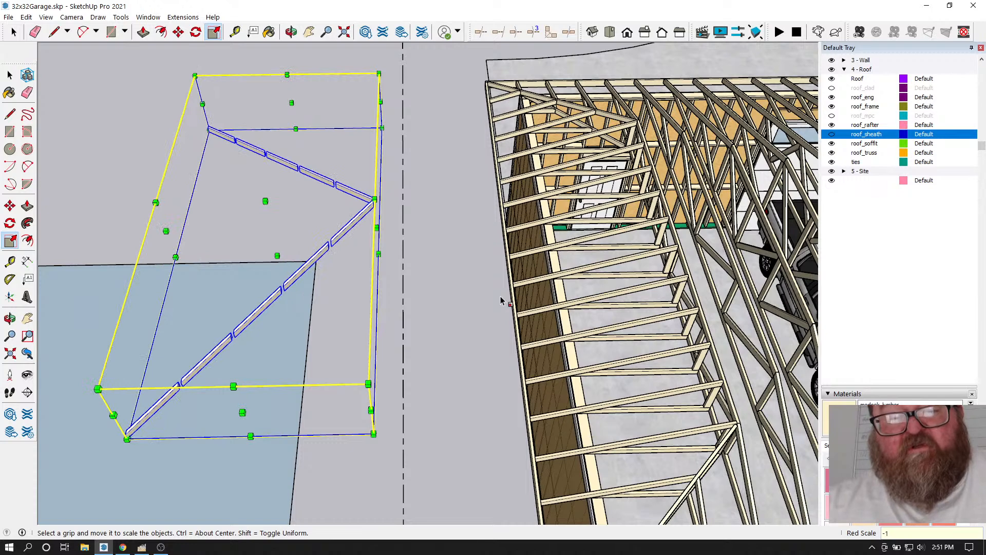
{"action": "scroll", "coordinate": [334, 110], "scroll_direction": "up", "scroll_amount": 4}
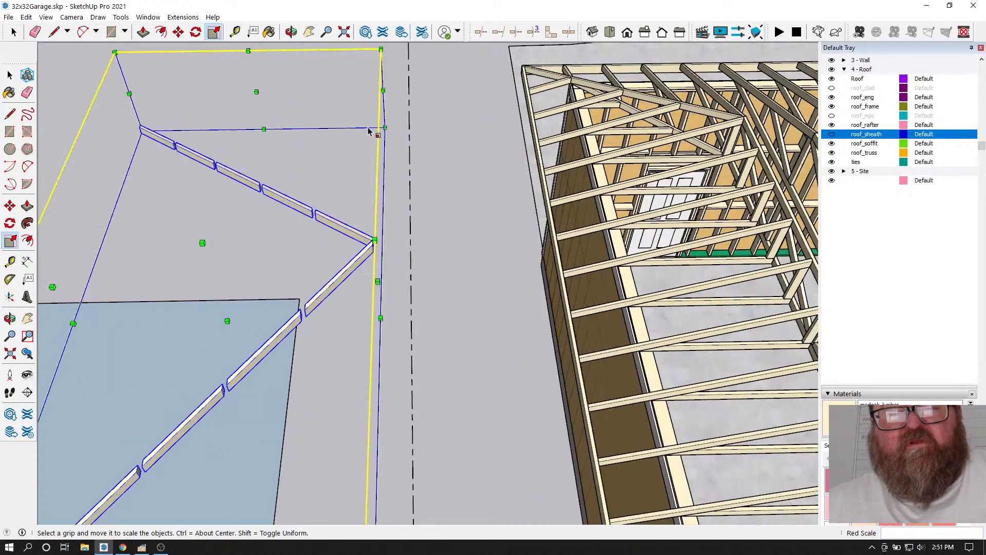
{"action": "left_click", "coordinate": [180, 19]}
{"action": "key", "text": "Escape"}
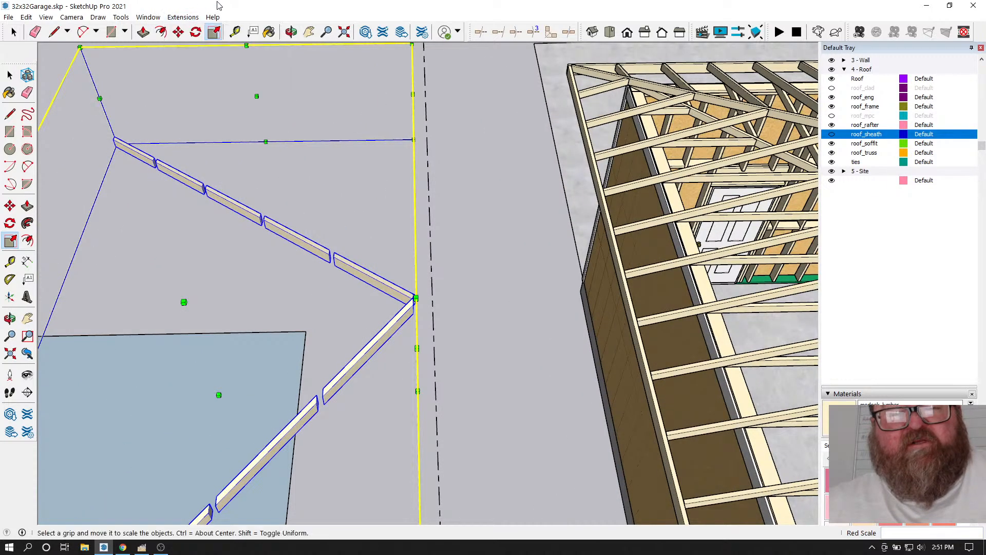
{"action": "left_click", "coordinate": [178, 31]}
{"action": "scroll", "coordinate": [419, 333], "scroll_direction": "up", "scroll_amount": 2}
{"action": "scroll", "coordinate": [419, 333], "scroll_direction": "up", "scroll_amount": 4}
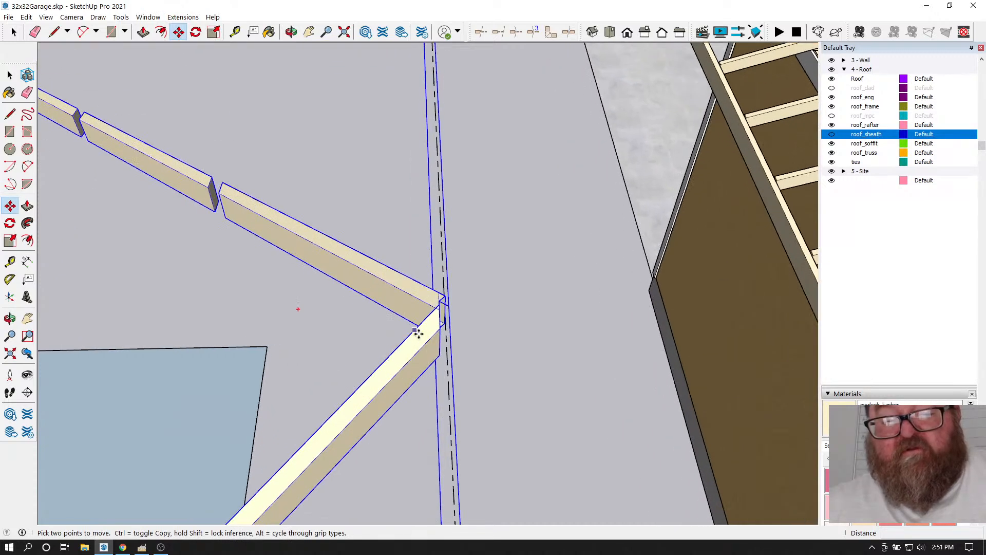
{"action": "scroll", "coordinate": [447, 319], "scroll_direction": "up", "scroll_amount": 1}
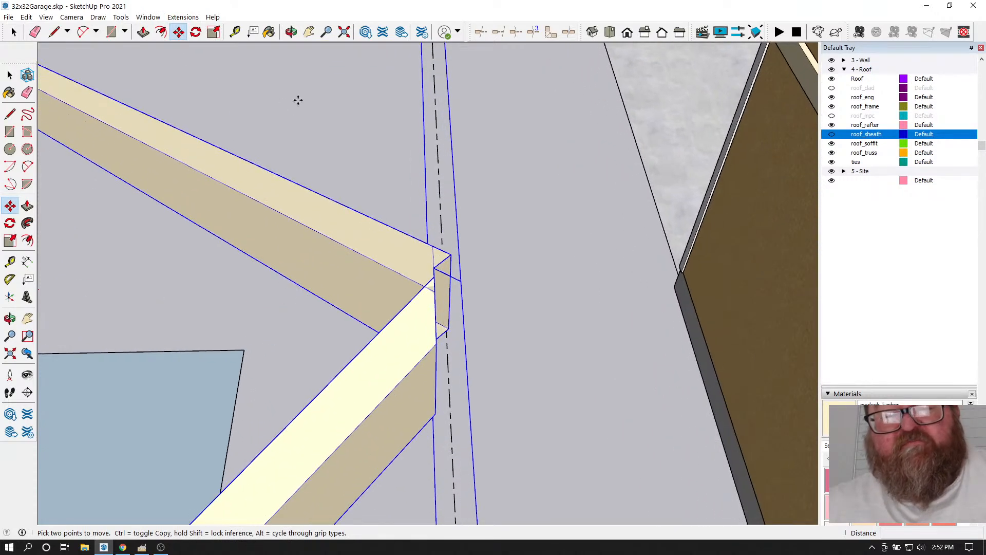
- Open the mirrored blocking group and, inside it, the blocking piece with the notched end at the peak corner for editing
{"action": "left_click", "coordinate": [292, 32]}
{"action": "left_click_drag", "start_coordinate": [339, 241], "coordinate": [386, 303]}
{"action": "key", "text": "space"}
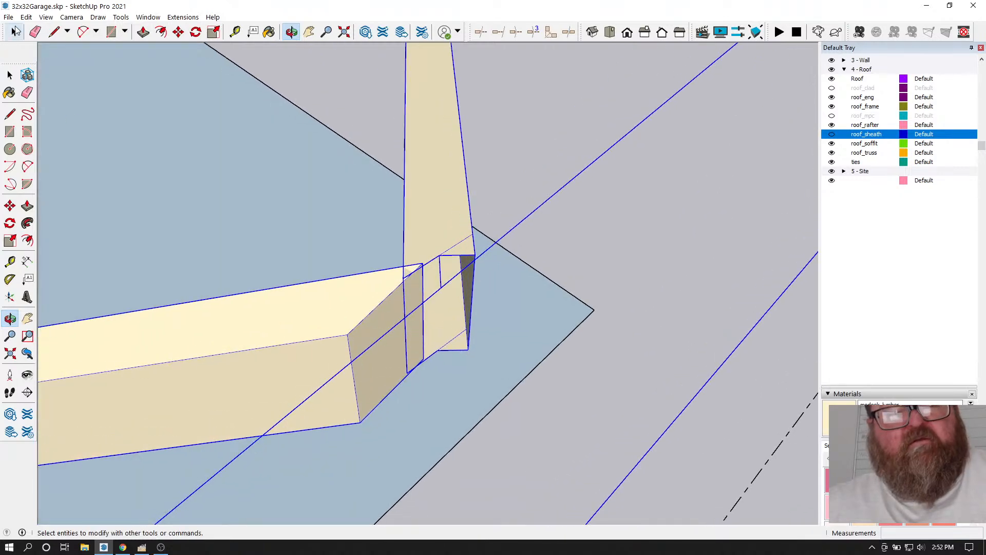
{"action": "double_click", "coordinate": [455, 236]}
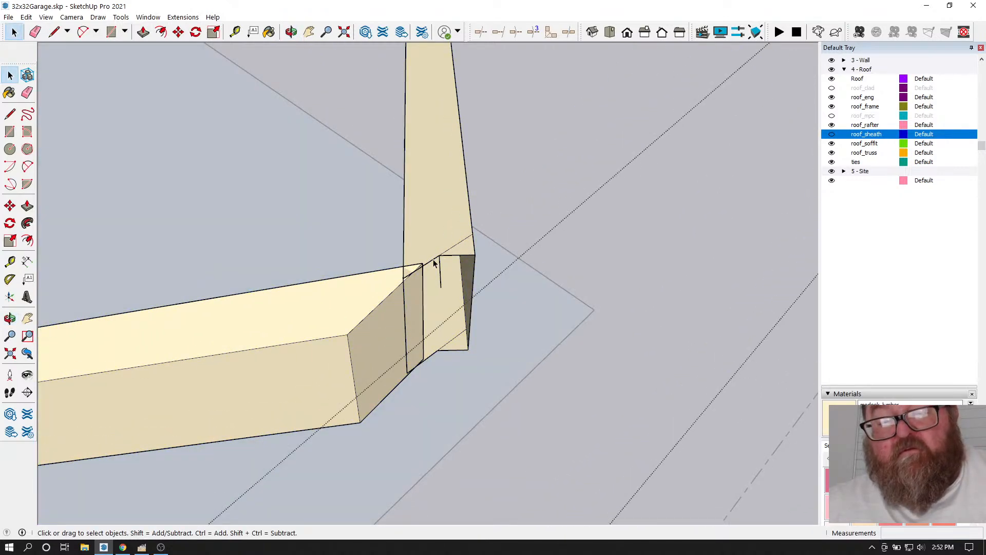
{"action": "scroll", "coordinate": [434, 263], "scroll_direction": "up", "scroll_amount": 2}
{"action": "double_click", "coordinate": [476, 245]}
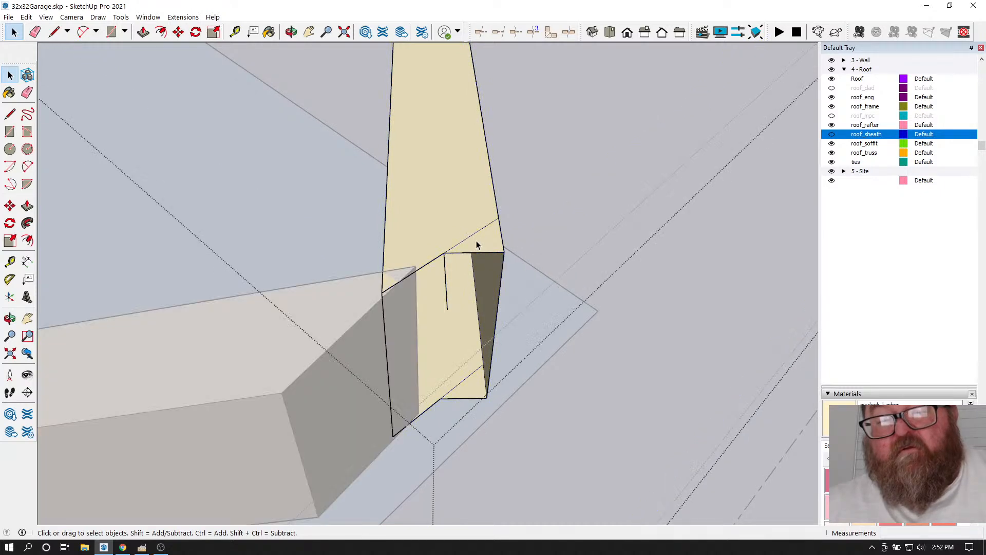
- Draw a line about 3 5/8" long down the blocking piece's side face, from where the end cut meets the top edge to the bottom edge
{"action": "left_click", "coordinate": [291, 31]}
{"action": "left_click_drag", "start_coordinate": [463, 277], "coordinate": [238, 263]}
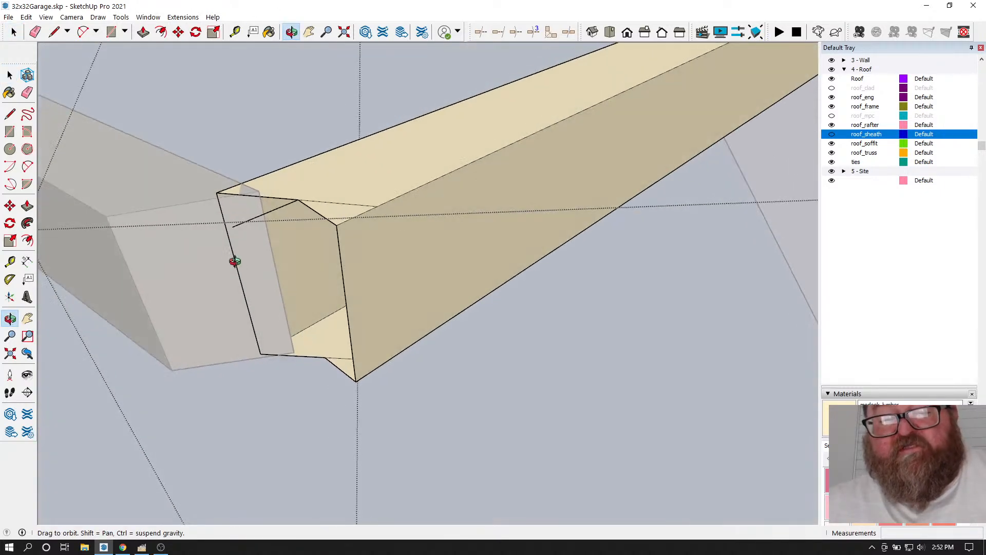
{"action": "left_click", "coordinate": [54, 32]}
{"action": "left_click", "coordinate": [377, 206]}
{"action": "left_click", "coordinate": [388, 361]}
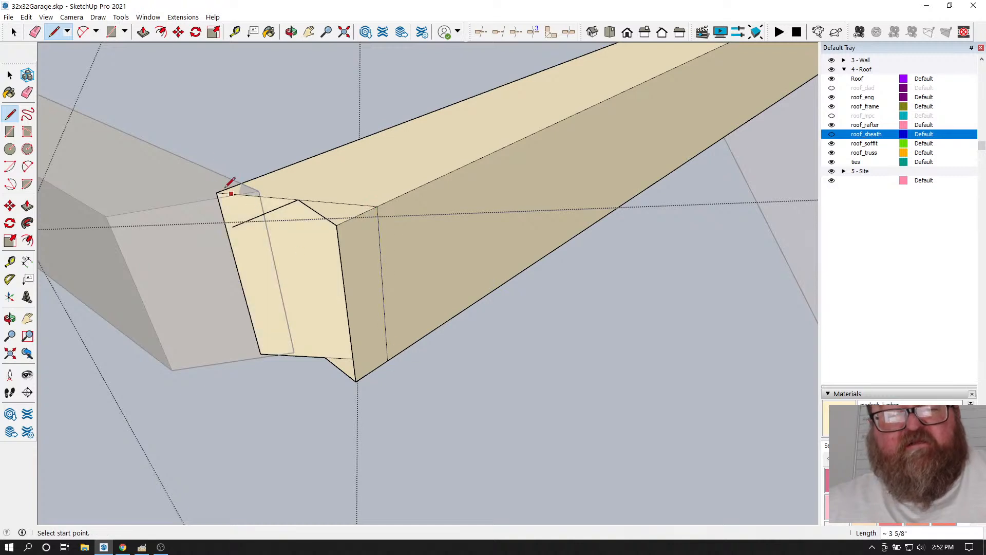
- Erase the leftover edges of the notch at the blocking piece's peak end so that a single clean angled end face remains
{"action": "key", "text": "e"}
{"action": "left_click", "coordinate": [287, 205]}
{"action": "left_click", "coordinate": [314, 208]}
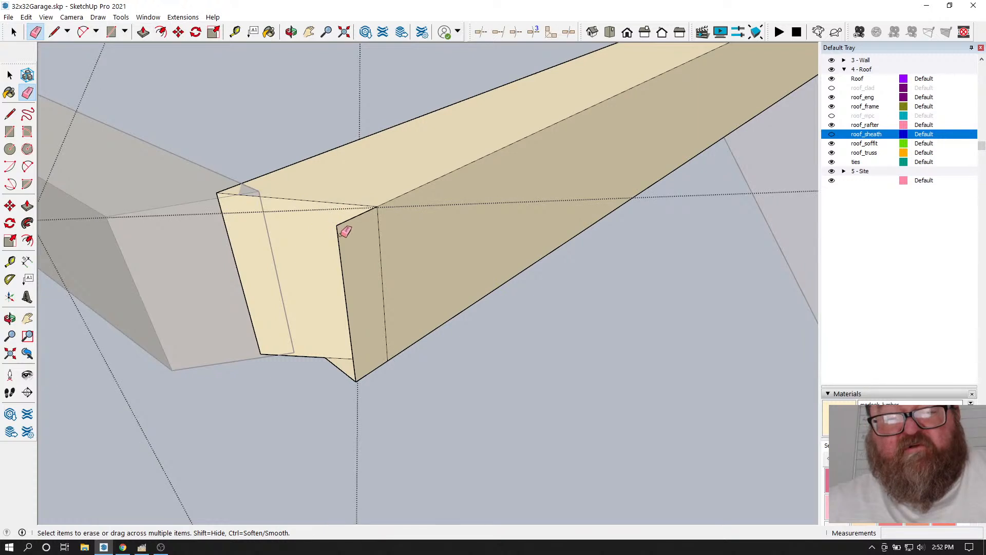
{"action": "left_click", "coordinate": [340, 237]}
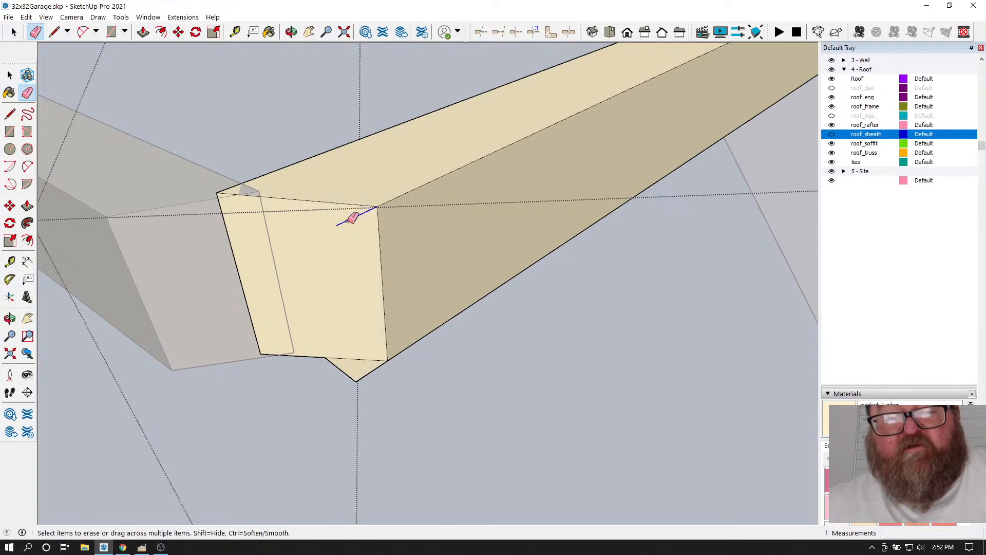
{"action": "left_click", "coordinate": [336, 359]}
{"action": "scroll", "coordinate": [416, 391], "scroll_direction": "down", "scroll_amount": 5}
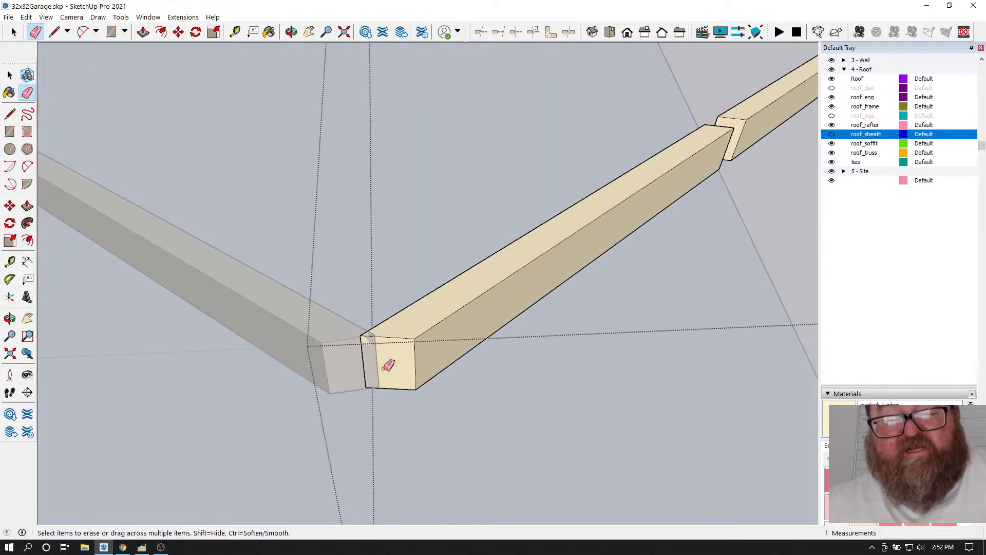
{"action": "scroll", "coordinate": [381, 354], "scroll_direction": "up", "scroll_amount": 5}
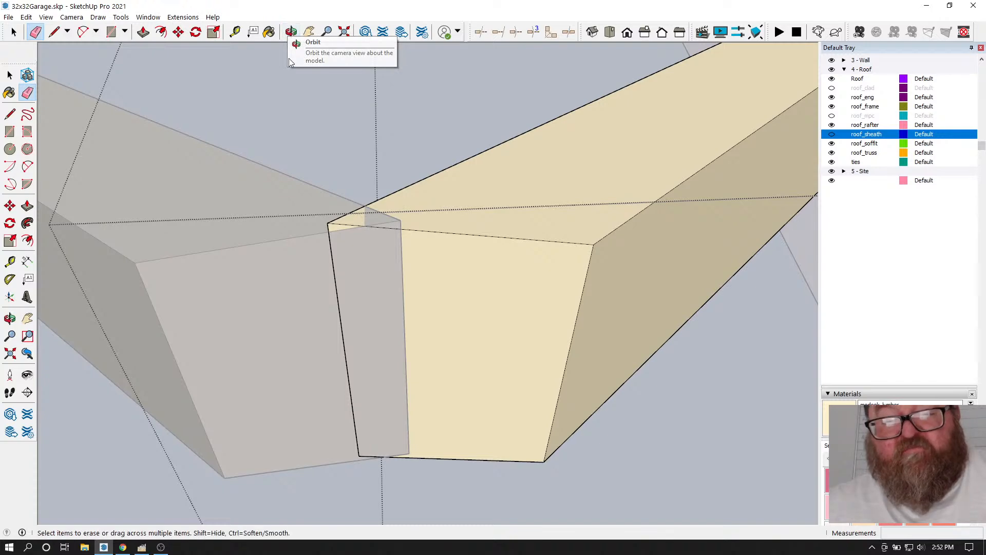
- Close editing of the blocking piece and its surrounding mirrored group, returning to the whole garage model
{"action": "key", "text": "o"}
{"action": "mouse_move", "coordinate": [347, 222]}
{"action": "left_mouse_down"}
{"action": "mouse_move", "coordinate": [591, 271]}
{"action": "mouse_move", "coordinate": [523, 298]}
{"action": "mouse_move", "coordinate": [337, 289]}
{"action": "mouse_move", "coordinate": [453, 324]}
{"action": "mouse_move", "coordinate": [462, 317]}
{"action": "mouse_move", "coordinate": [415, 313]}
{"action": "mouse_move", "coordinate": [456, 334]}
{"action": "mouse_move", "coordinate": [451, 345]}
{"action": "mouse_move", "coordinate": [448, 338]}
{"action": "left_mouse_up"}
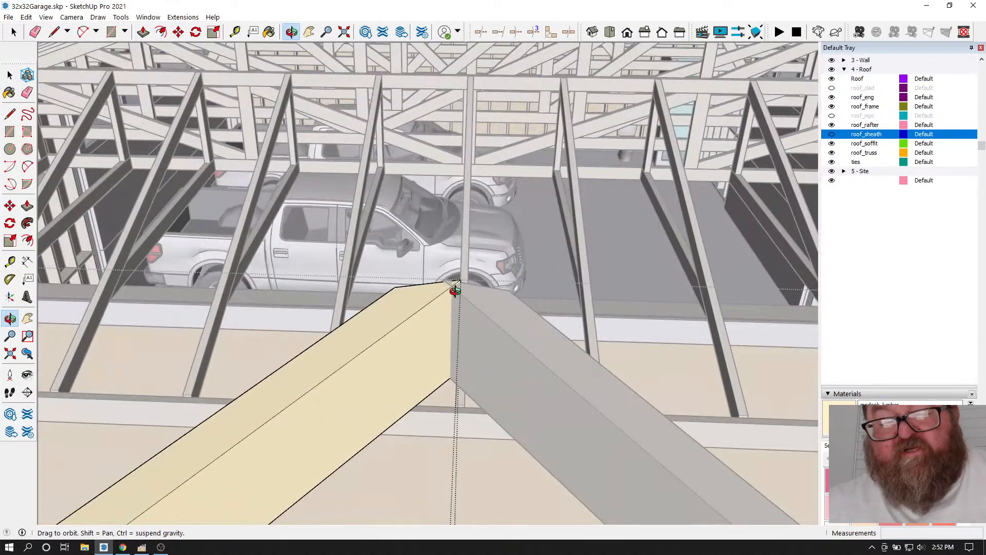
{"action": "scroll", "coordinate": [440, 339], "scroll_direction": "down", "scroll_amount": 6}
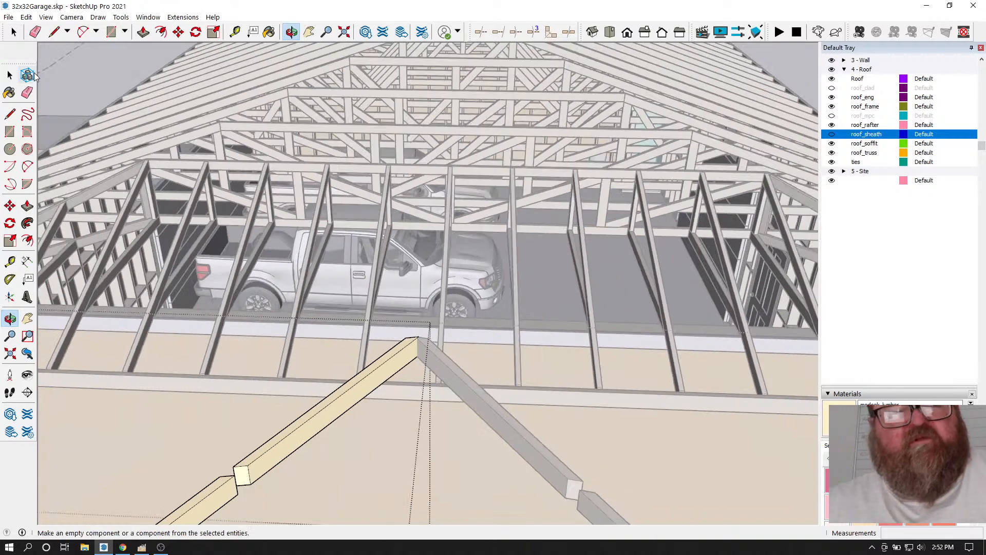
{"action": "left_click", "coordinate": [9, 75]}
{"action": "scroll", "coordinate": [411, 341], "scroll_direction": "down", "scroll_amount": 4}
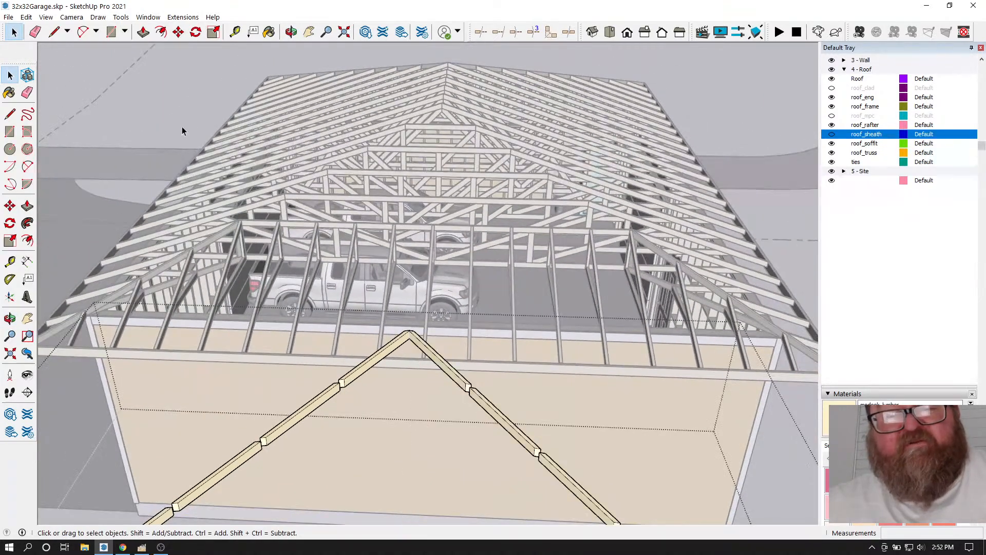
{"action": "key", "text": "o"}
{"action": "left_click_drag", "start_coordinate": [308, 268], "coordinate": [251, 409]}
{"action": "scroll", "coordinate": [220, 243], "scroll_direction": "up", "scroll_amount": 4}
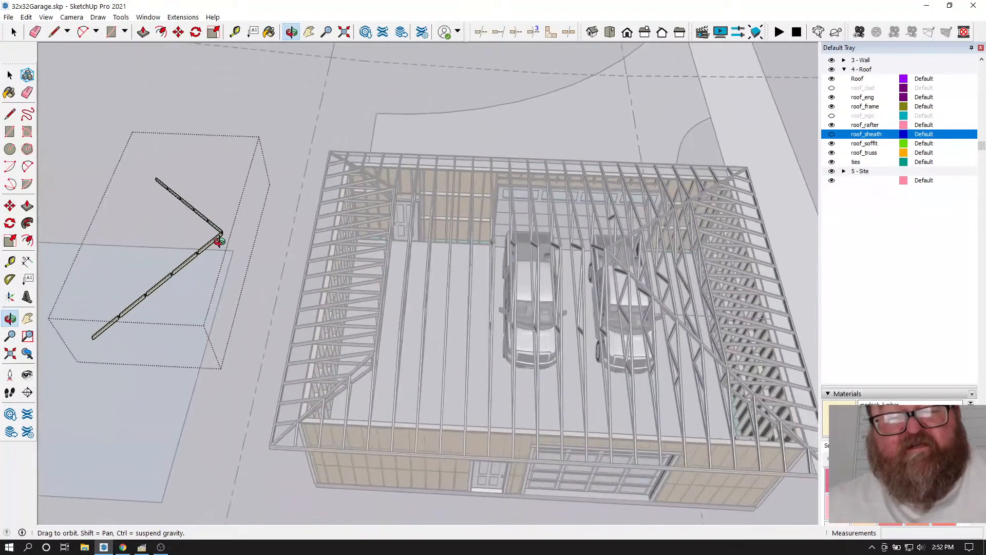
{"action": "scroll", "coordinate": [220, 242], "scroll_direction": "up", "scroll_amount": 6}
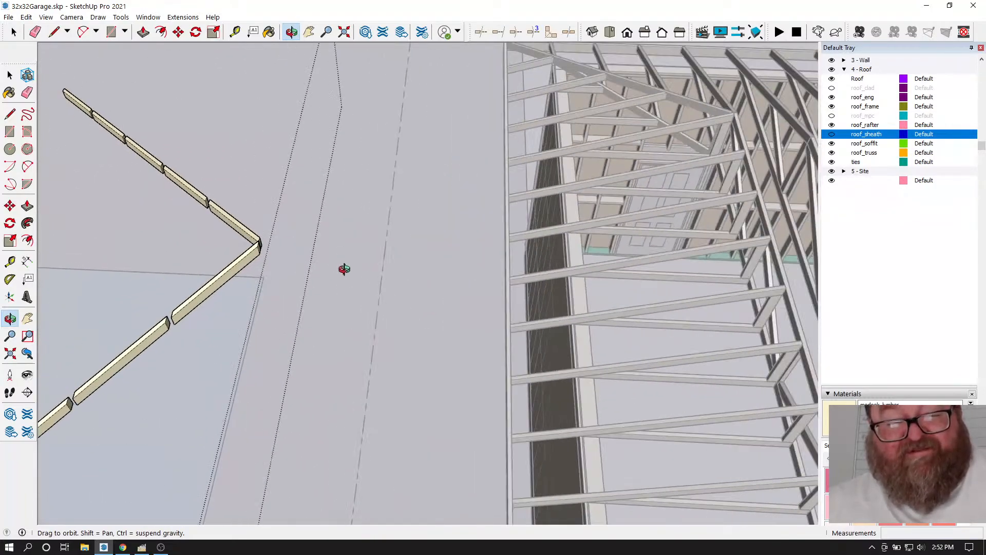
{"action": "left_click", "coordinate": [14, 32]}
{"action": "left_click", "coordinate": [366, 158]}
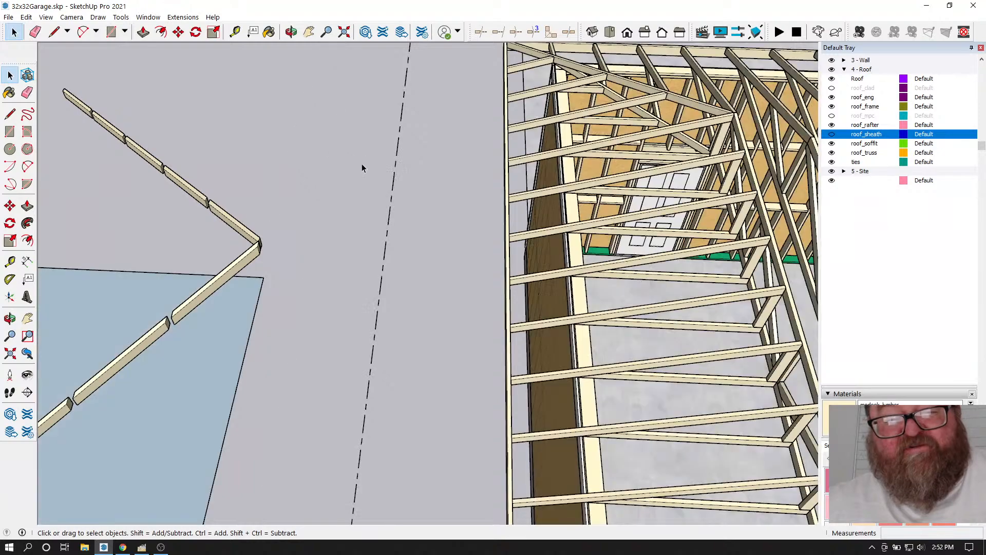
- Move the mirrored blocking group along the red axis about 24' 10" from its peak corner onto the opposite end's trusses, then deselect it
{"action": "left_click", "coordinate": [257, 251]}
{"action": "scroll", "coordinate": [257, 252], "scroll_direction": "up", "scroll_amount": 6}
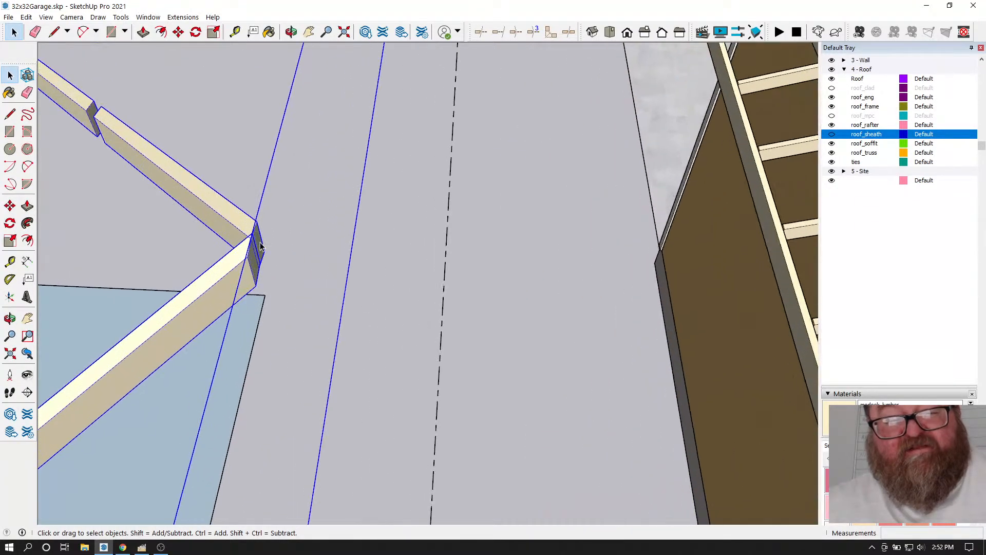
{"action": "left_click", "coordinate": [178, 32]}
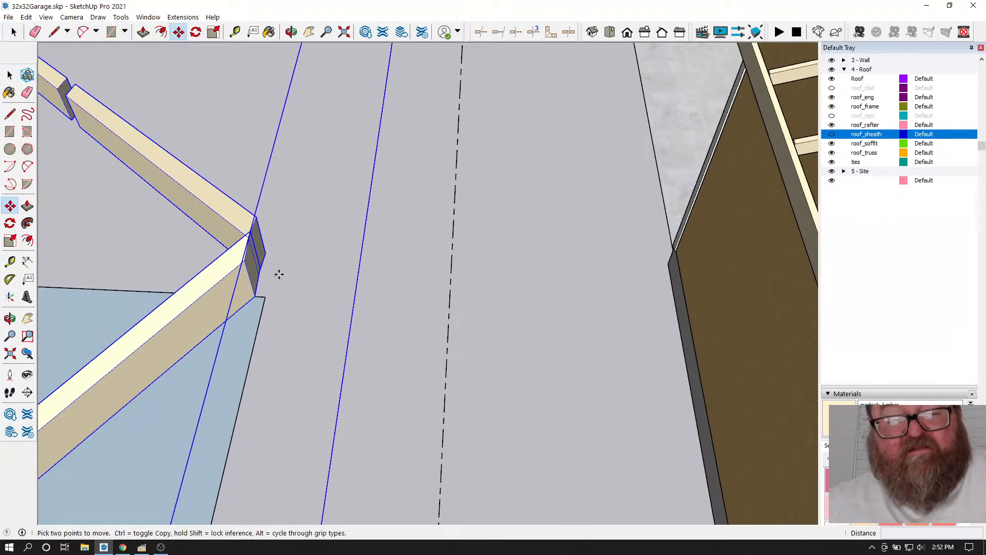
{"action": "left_click", "coordinate": [246, 239]}
{"action": "scroll", "coordinate": [246, 239], "scroll_direction": "down", "scroll_amount": 8}
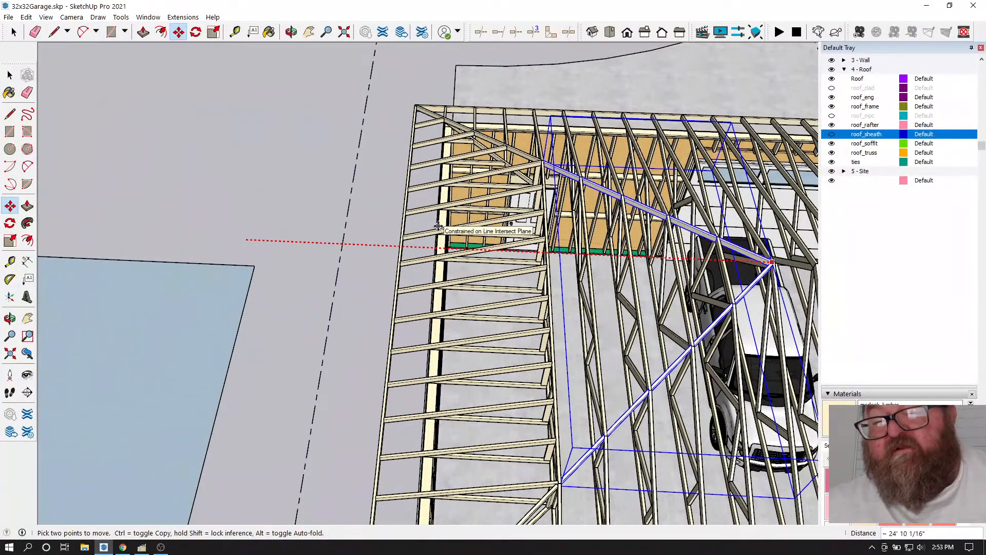
{"action": "scroll", "coordinate": [411, 229], "scroll_direction": "up", "scroll_amount": 3}
{"action": "scroll", "coordinate": [535, 242], "scroll_direction": "down", "scroll_amount": 5}
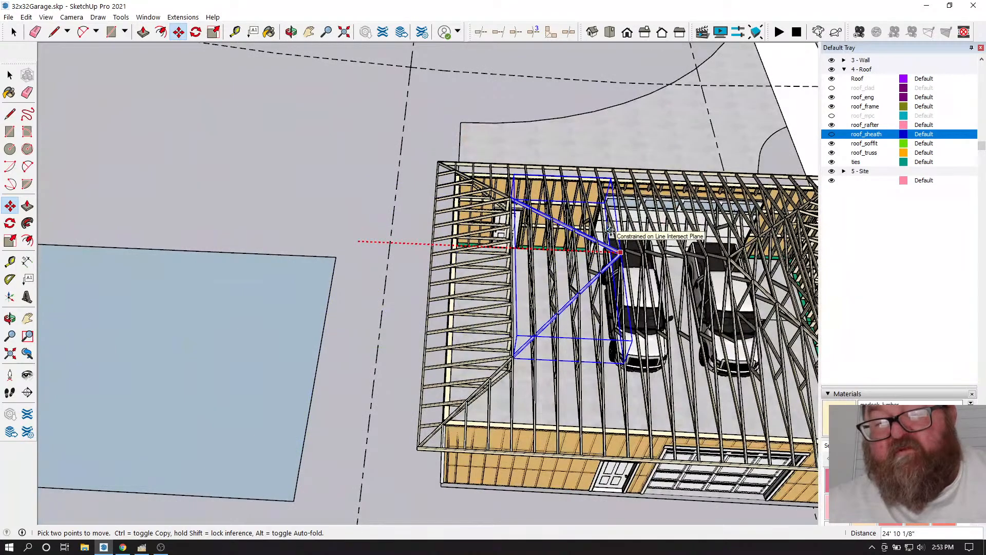
{"action": "scroll", "coordinate": [620, 251], "scroll_direction": "up", "scroll_amount": 5}
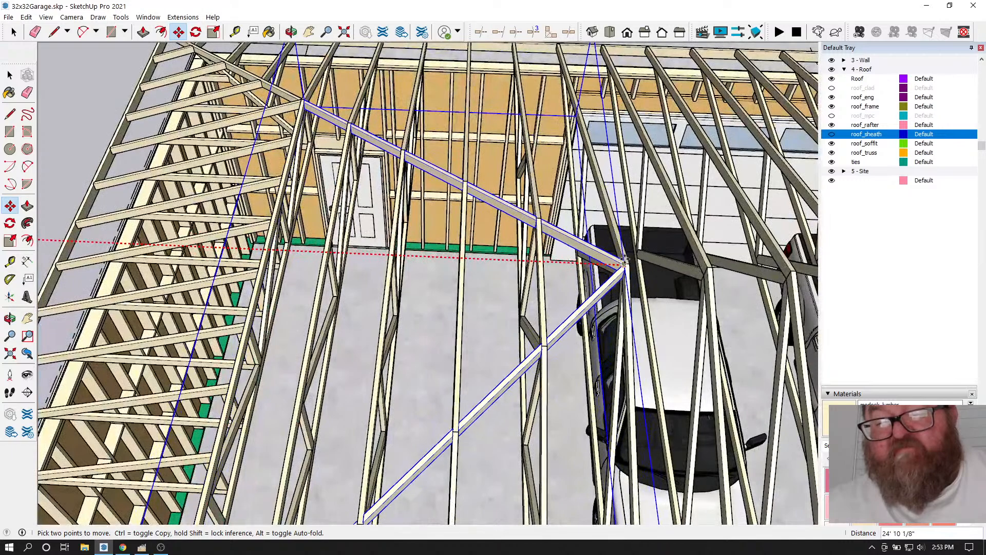
{"action": "scroll", "coordinate": [620, 263], "scroll_direction": "up", "scroll_amount": 3}
{"action": "scroll", "coordinate": [623, 263], "scroll_direction": "up", "scroll_amount": 3}
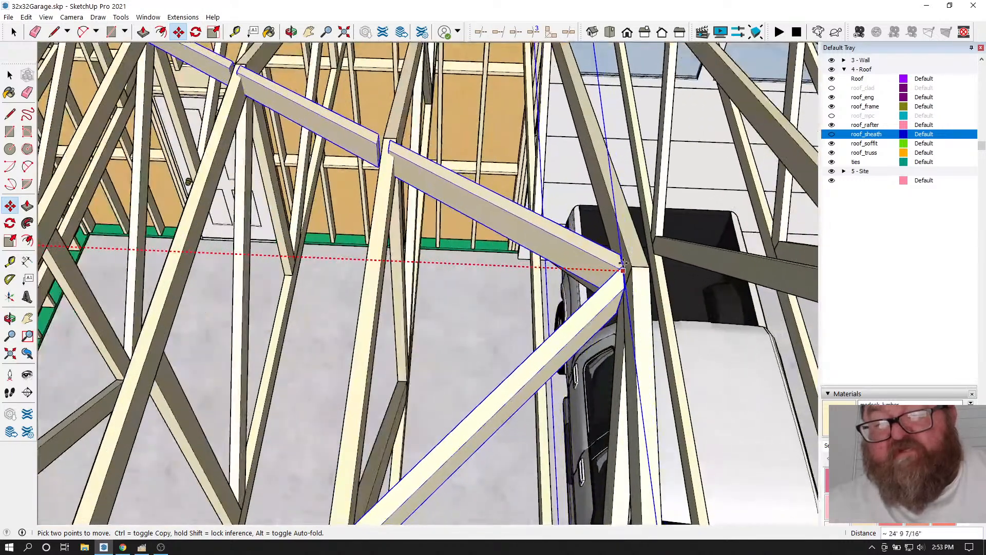
{"action": "scroll", "coordinate": [630, 263], "scroll_direction": "down", "scroll_amount": 5}
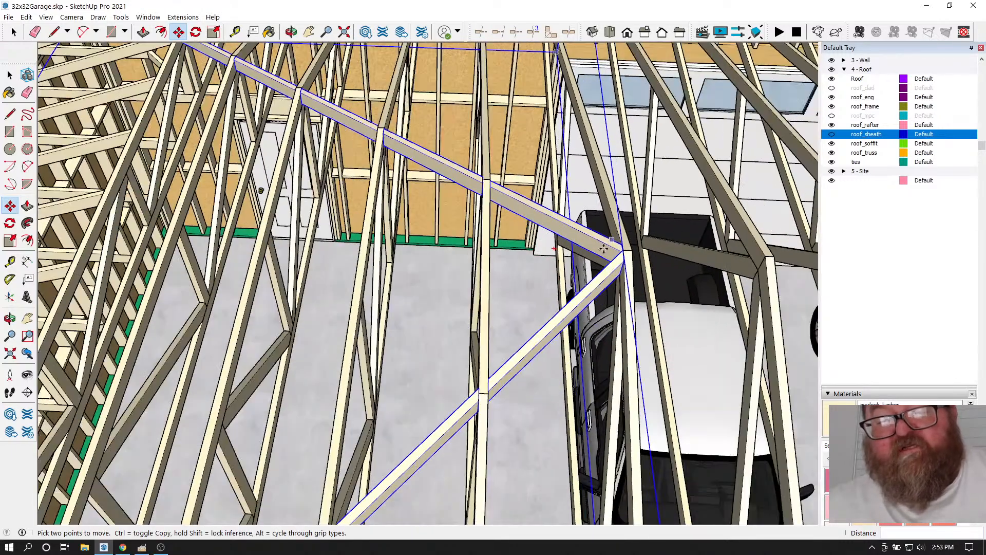
{"action": "scroll", "coordinate": [591, 260], "scroll_direction": "down", "scroll_amount": 4}
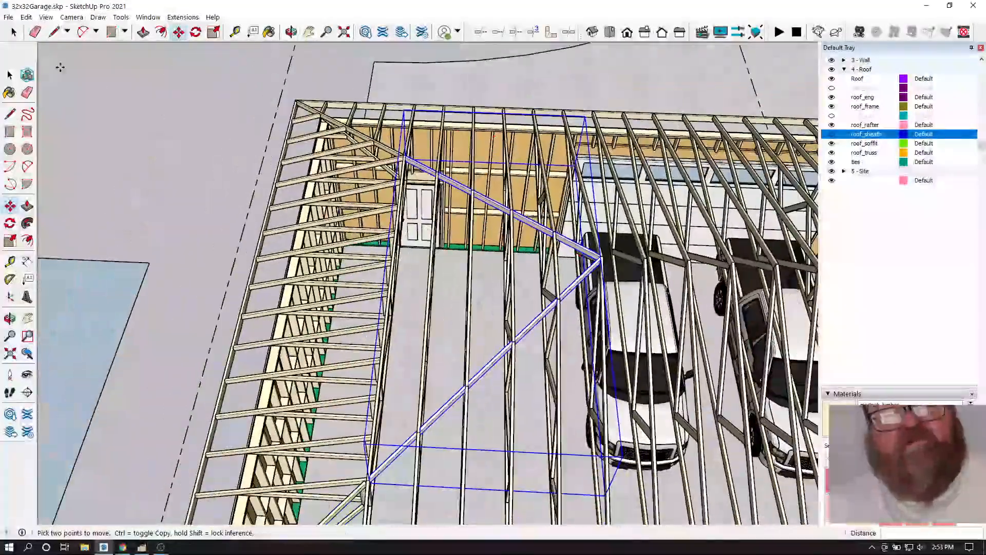
{"action": "left_click", "coordinate": [14, 33]}
{"action": "scroll", "coordinate": [99, 82], "scroll_direction": "down", "scroll_amount": 3}
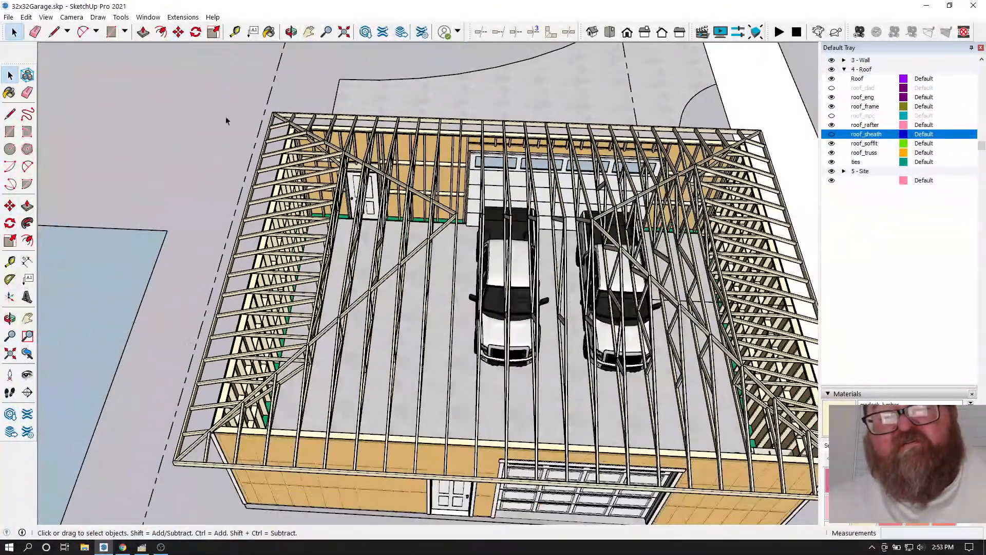
- Examine from several angles how the placed blocking fits between the trusses along both hip lines of the newly blocked end
{"action": "left_click", "coordinate": [291, 32]}
{"action": "left_click_drag", "start_coordinate": [359, 390], "coordinate": [597, 97]}
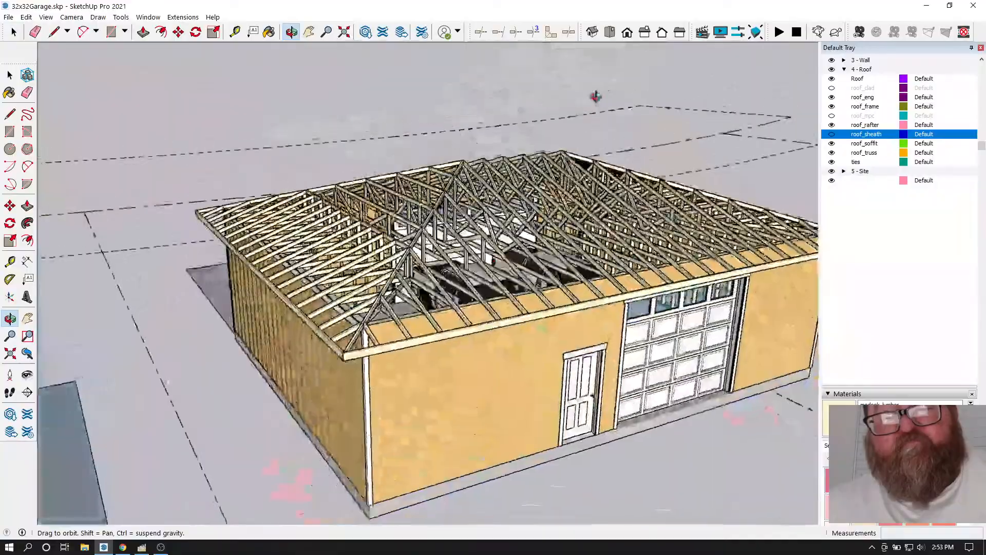
{"action": "left_click_drag", "start_coordinate": [524, 221], "coordinate": [182, 284]}
{"action": "scroll", "coordinate": [509, 265], "scroll_direction": "up", "scroll_amount": 2}
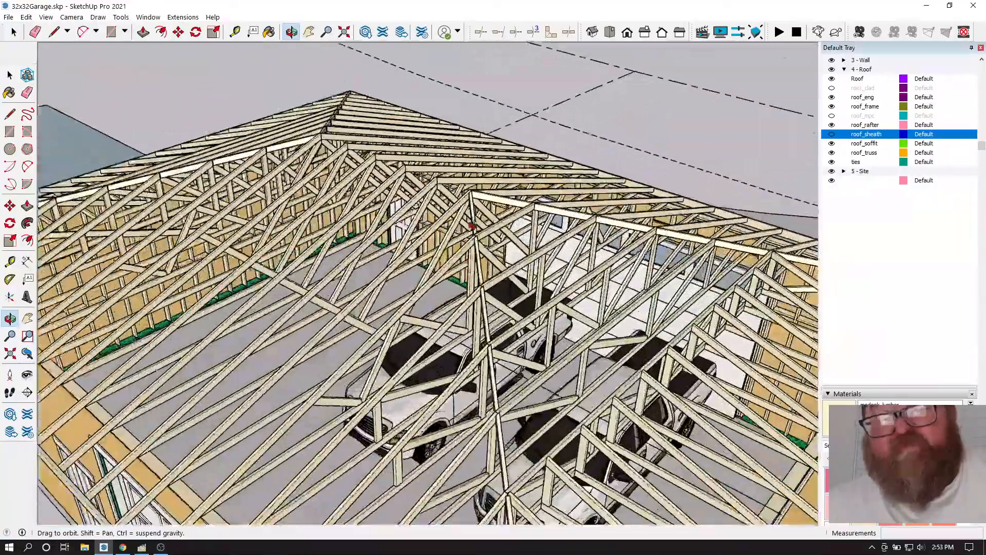
{"action": "left_click_drag", "start_coordinate": [262, 246], "coordinate": [555, 256]}
{"action": "scroll", "coordinate": [423, 270], "scroll_direction": "up", "scroll_amount": 3}
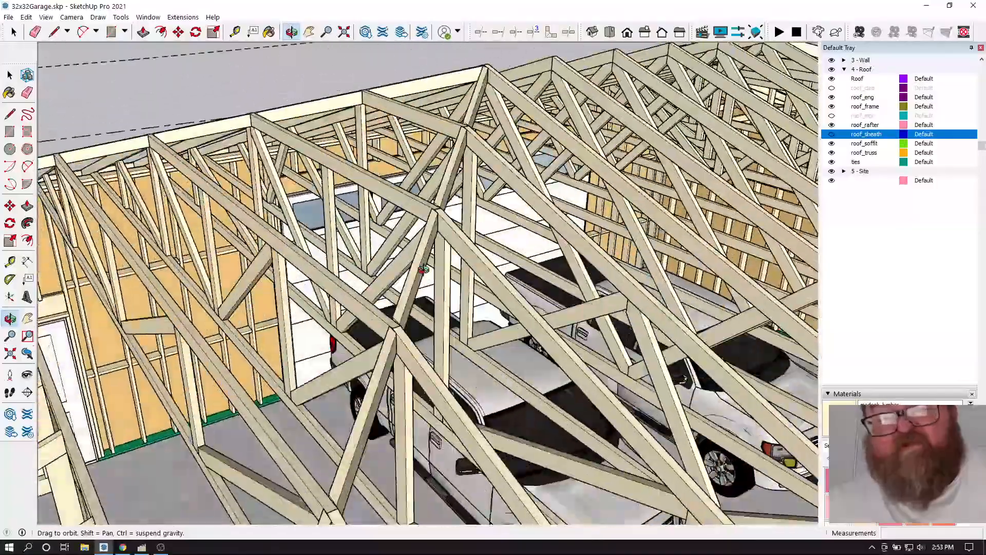
{"action": "mouse_move", "coordinate": [422, 269]}
{"action": "left_mouse_down"}
{"action": "mouse_move", "coordinate": [406, 226]}
{"action": "mouse_move", "coordinate": [465, 226]}
{"action": "mouse_move", "coordinate": [442, 273]}
{"action": "left_mouse_up"}
{"action": "scroll", "coordinate": [445, 226], "scroll_direction": "down", "scroll_amount": 3}
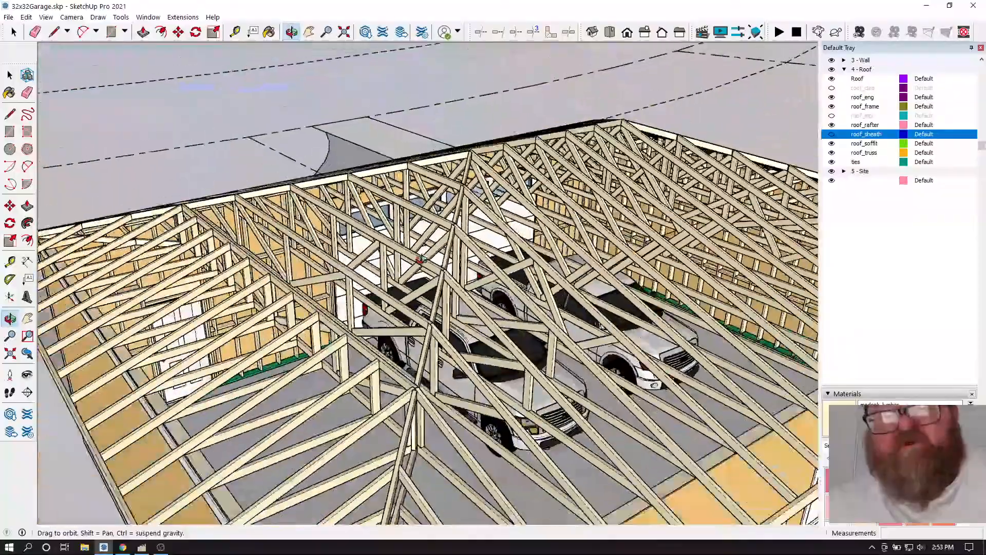
{"action": "left_click_drag", "start_coordinate": [440, 231], "coordinate": [355, 310]}
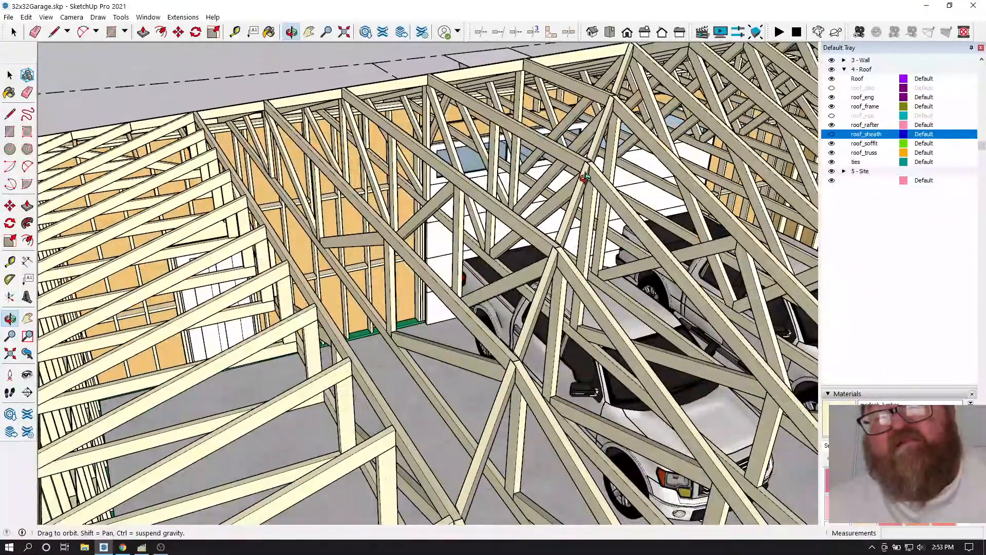
{"action": "left_click_drag", "start_coordinate": [564, 252], "coordinate": [457, 286]}
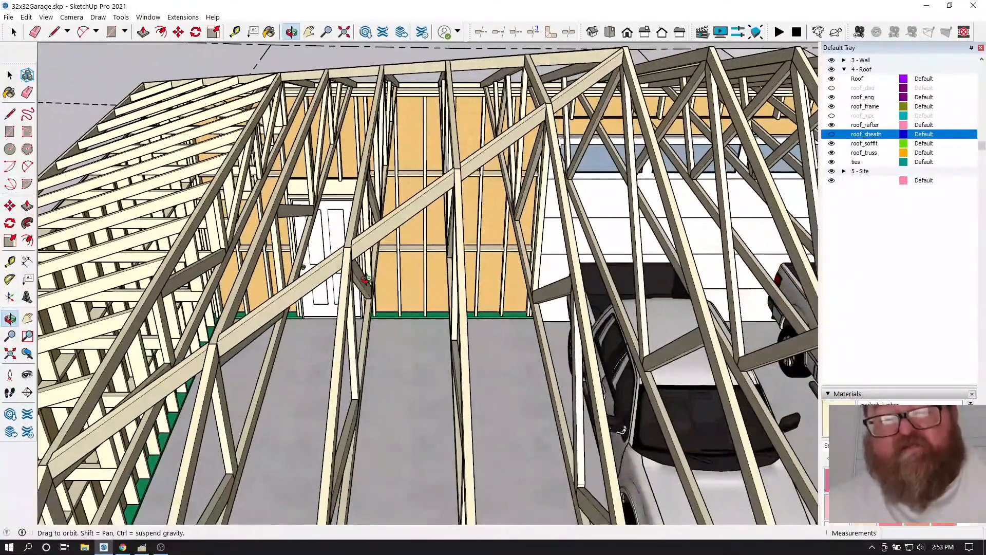
{"action": "left_click_drag", "start_coordinate": [465, 261], "coordinate": [486, 316]}
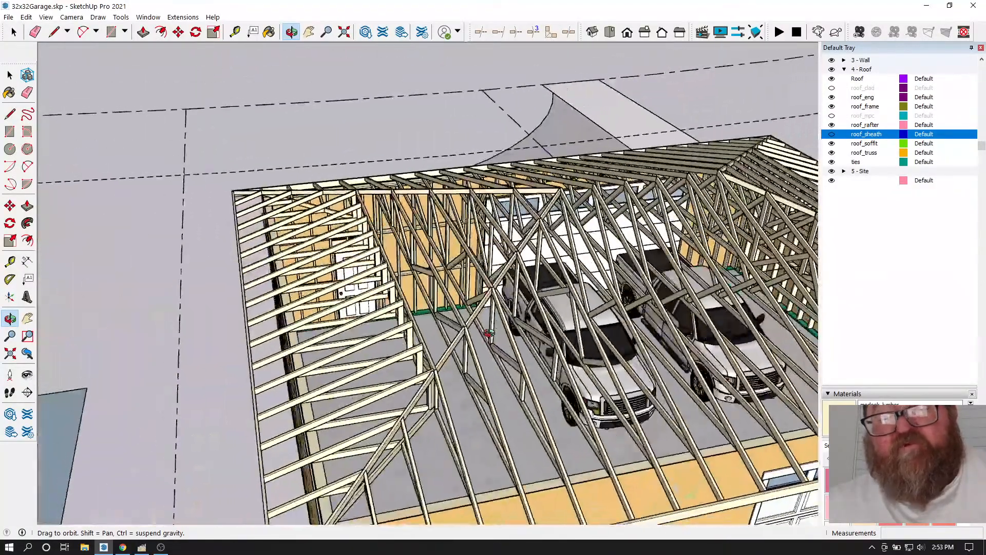
{"action": "scroll", "coordinate": [410, 344], "scroll_direction": "up", "scroll_amount": 8}
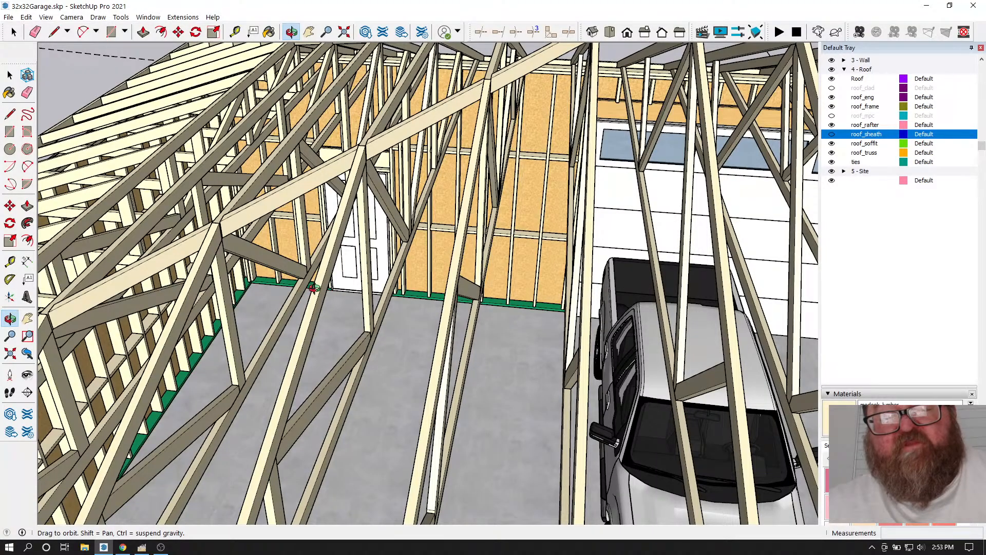
{"action": "left_click_drag", "start_coordinate": [325, 270], "coordinate": [305, 363]}
{"action": "scroll", "coordinate": [481, 283], "scroll_direction": "down", "scroll_amount": 6}
{"action": "scroll", "coordinate": [387, 366], "scroll_direction": "down", "scroll_amount": 2}
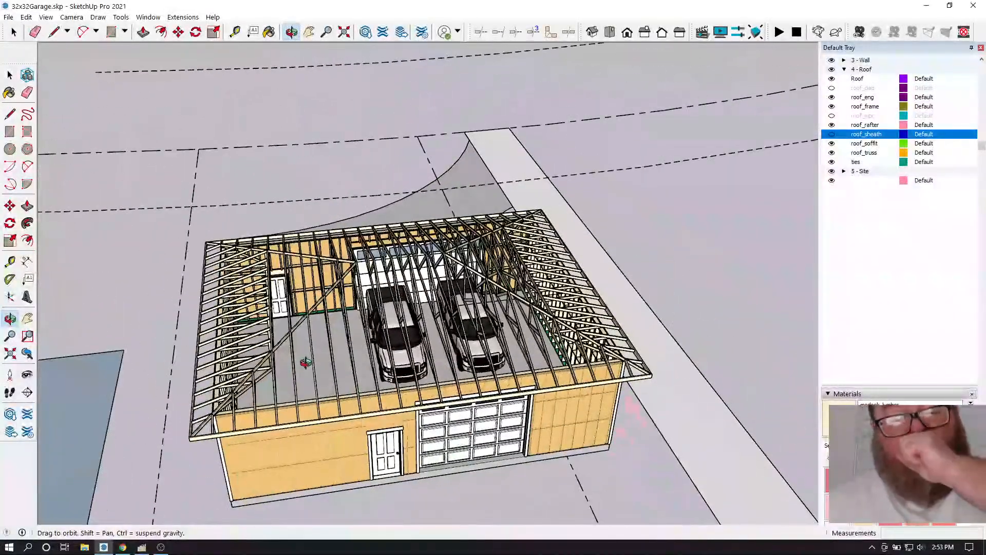
- Review the whole roof framing, comparing the hip blocking at both ends and the truss tops between them
{"action": "left_click_drag", "start_coordinate": [409, 359], "coordinate": [331, 307]}
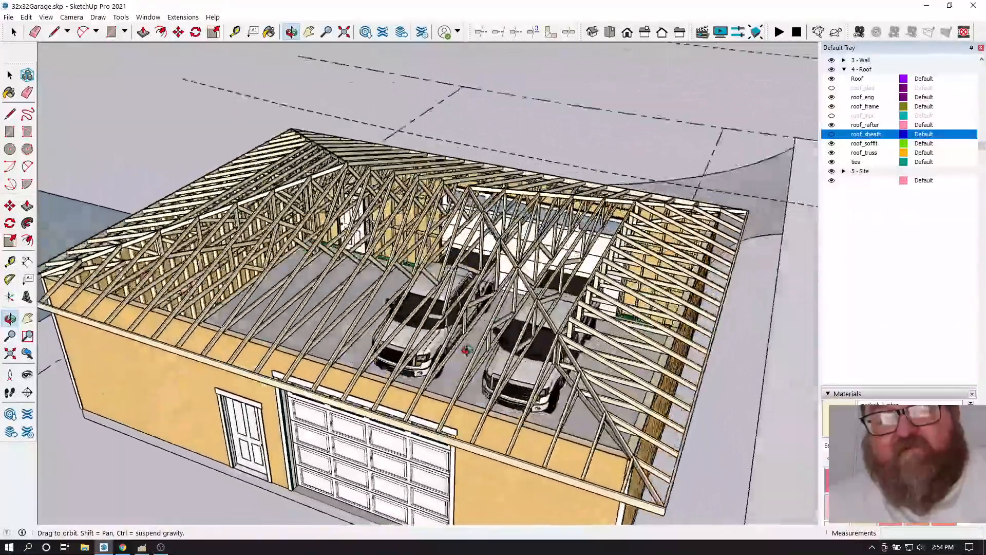
{"action": "left_click_drag", "start_coordinate": [466, 351], "coordinate": [268, 299]}
{"action": "middle_click_drag", "start_coordinate": [269, 300], "coordinate": [625, 297]}
{"action": "middle_click_drag", "start_coordinate": [430, 135], "coordinate": [348, 169]}
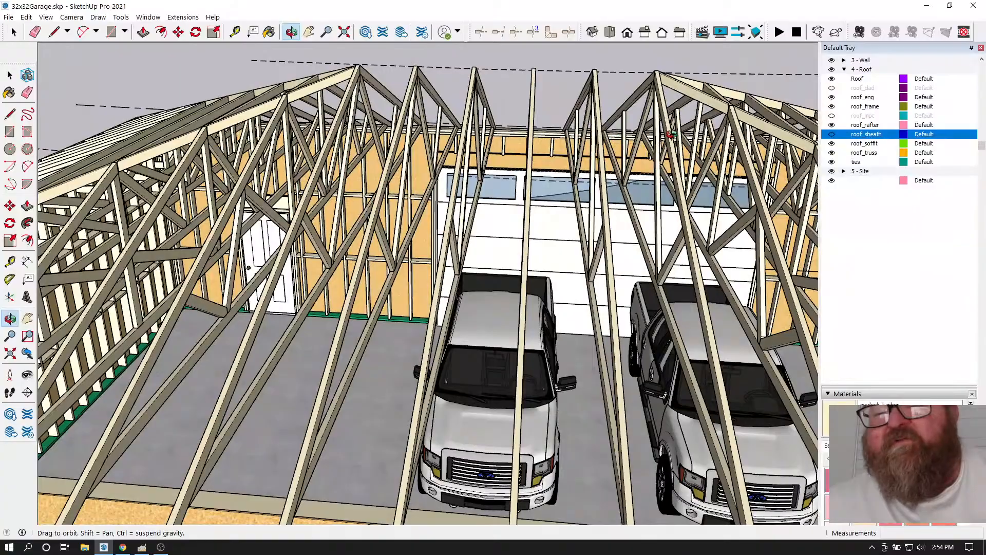
{"action": "middle_click_drag", "start_coordinate": [662, 136], "coordinate": [611, 139]}
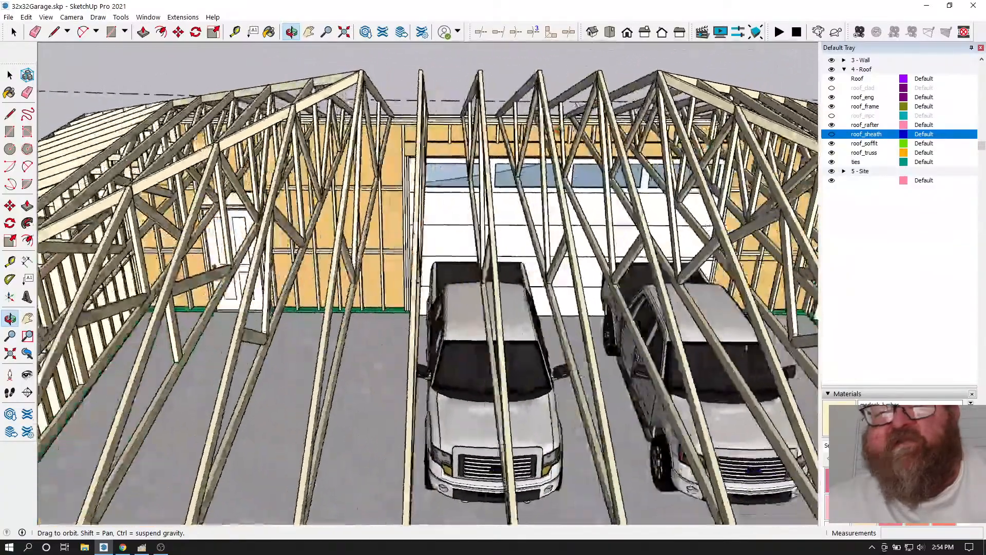
{"action": "middle_click_drag", "start_coordinate": [480, 130], "coordinate": [535, 132]}
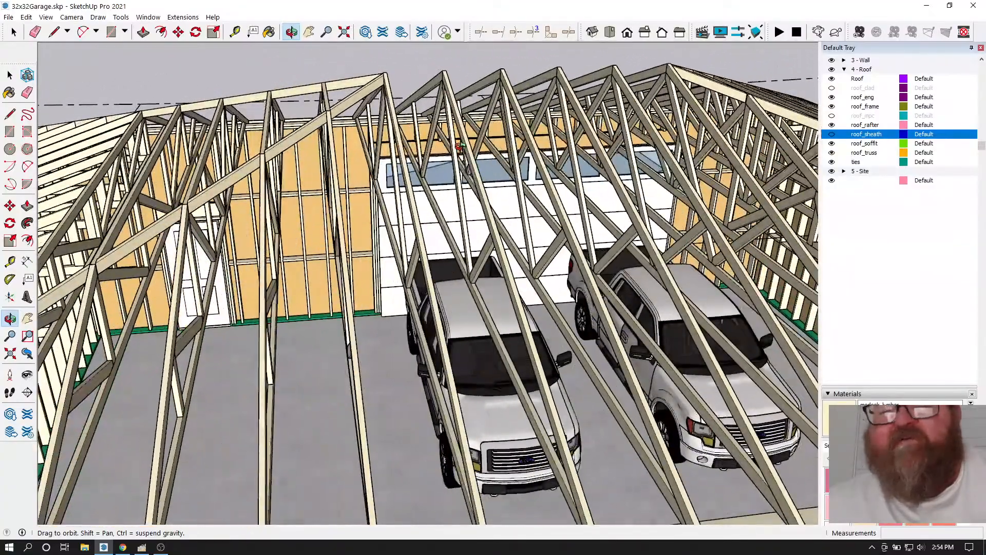
{"action": "middle_click_drag", "start_coordinate": [473, 184], "coordinate": [458, 182]}
{"action": "middle_click_drag", "start_coordinate": [356, 159], "coordinate": [379, 151]}
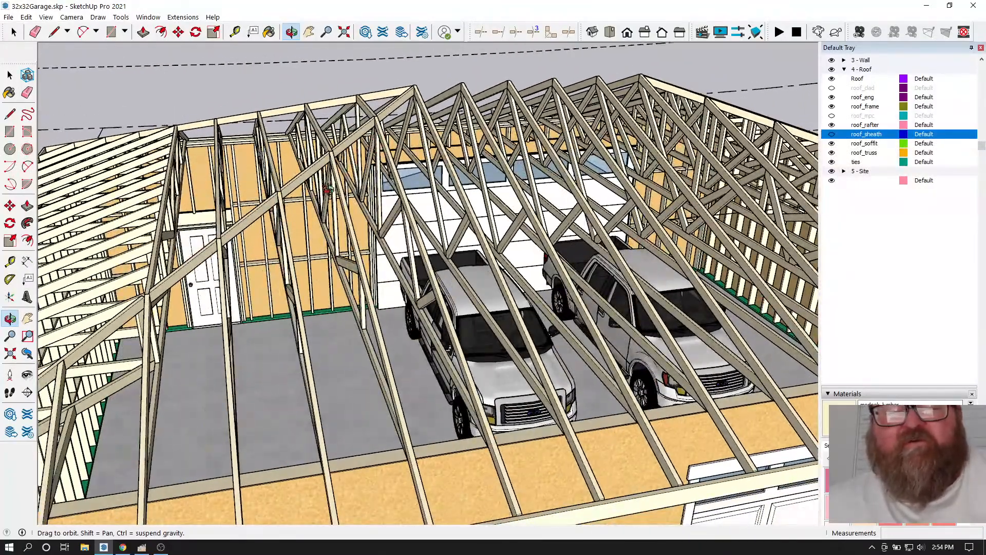
{"action": "middle_click_drag", "start_coordinate": [160, 247], "coordinate": [249, 195]}
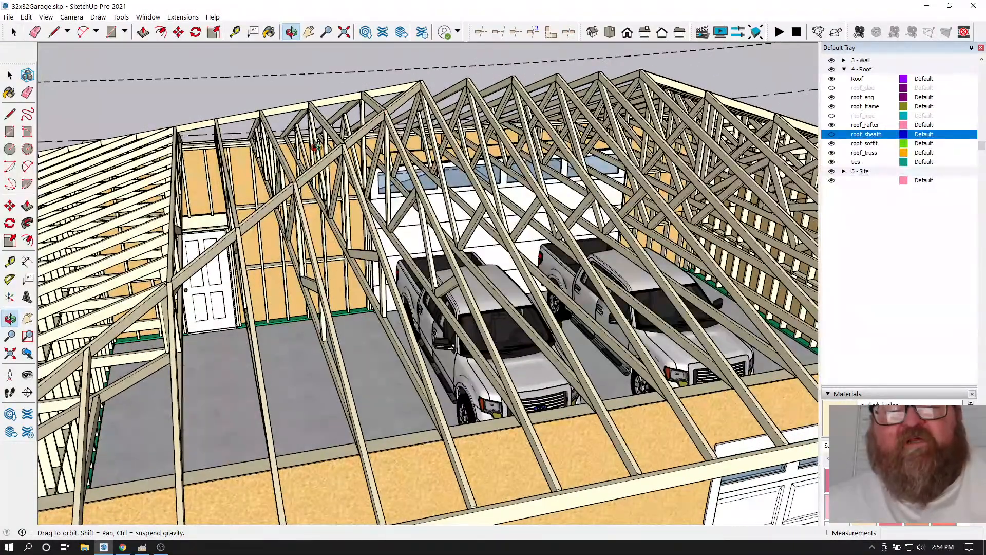
{"action": "middle_click_drag", "start_coordinate": [236, 220], "coordinate": [203, 175]}
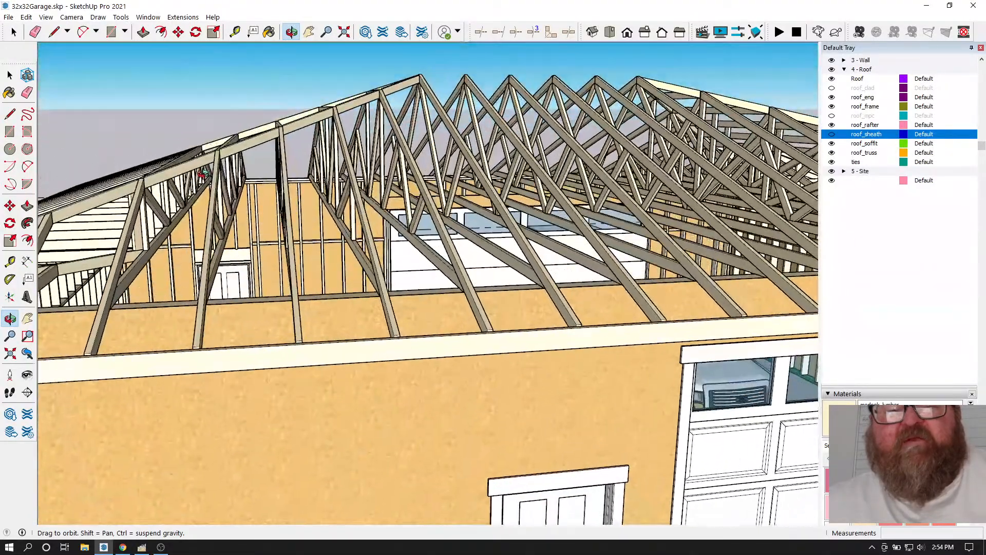
- Examine the stepped trusses along the hip from above and close up, checking how the blocking would bridge the truss tops
{"action": "middle_click_drag", "start_coordinate": [269, 140], "coordinate": [302, 183]}
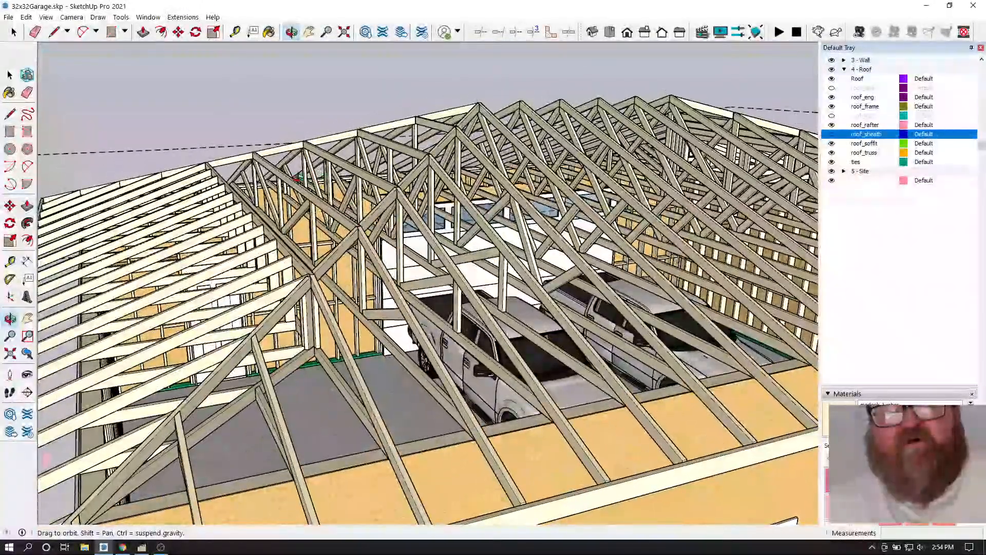
{"action": "middle_click_drag", "start_coordinate": [370, 142], "coordinate": [476, 168]}
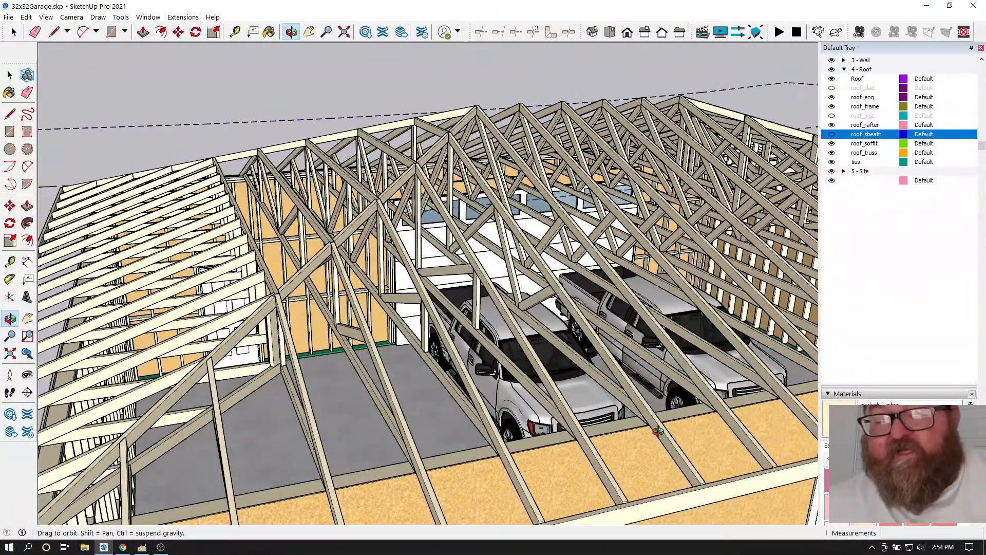
{"action": "middle_click_drag", "start_coordinate": [356, 438], "coordinate": [515, 341]}
{"action": "middle_click_drag", "start_coordinate": [154, 364], "coordinate": [206, 261]}
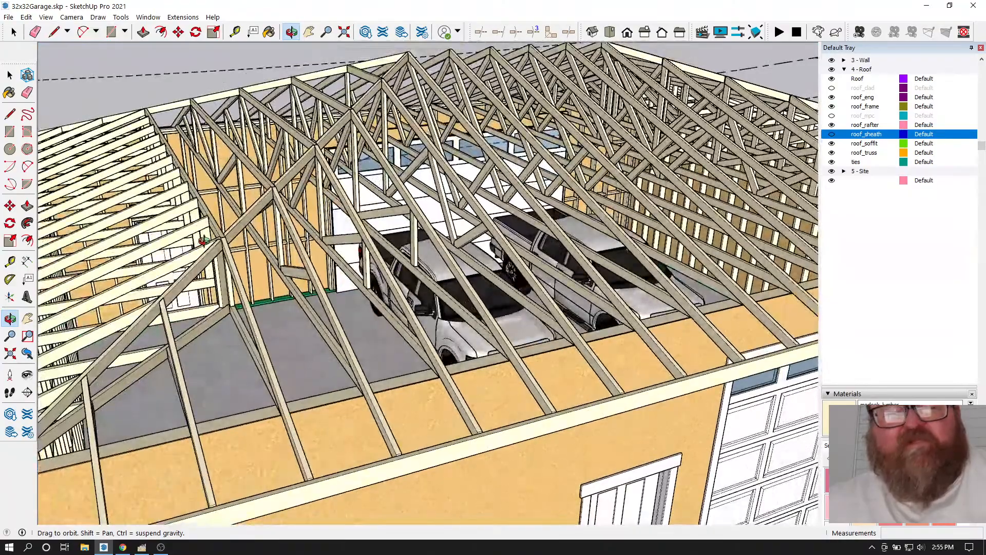
{"action": "scroll", "coordinate": [204, 241], "scroll_direction": "up", "scroll_amount": 10}
{"action": "scroll", "coordinate": [167, 191], "scroll_direction": "up", "scroll_amount": 5}
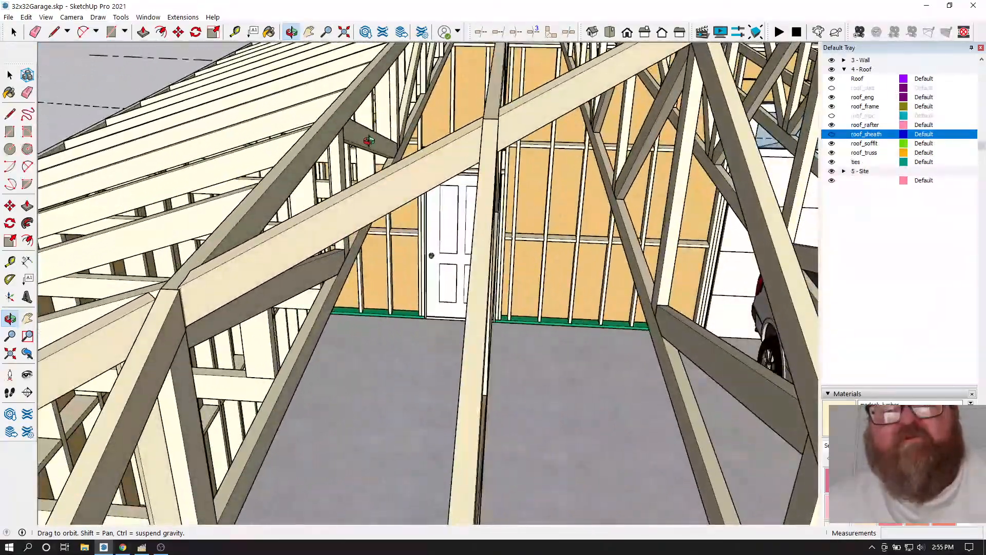
{"action": "left_click_drag", "start_coordinate": [333, 133], "coordinate": [407, 197]}
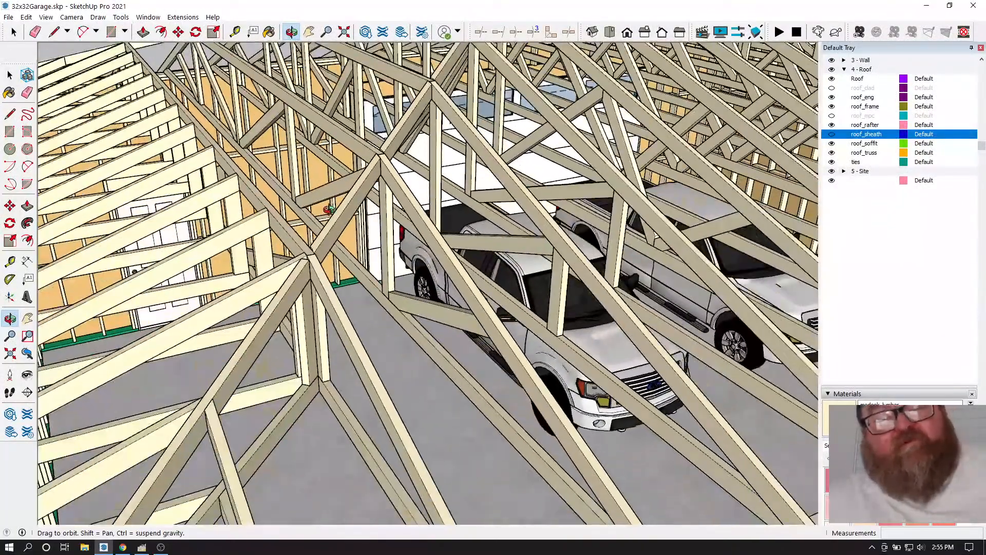
{"action": "left_click_drag", "start_coordinate": [312, 249], "coordinate": [292, 228]}
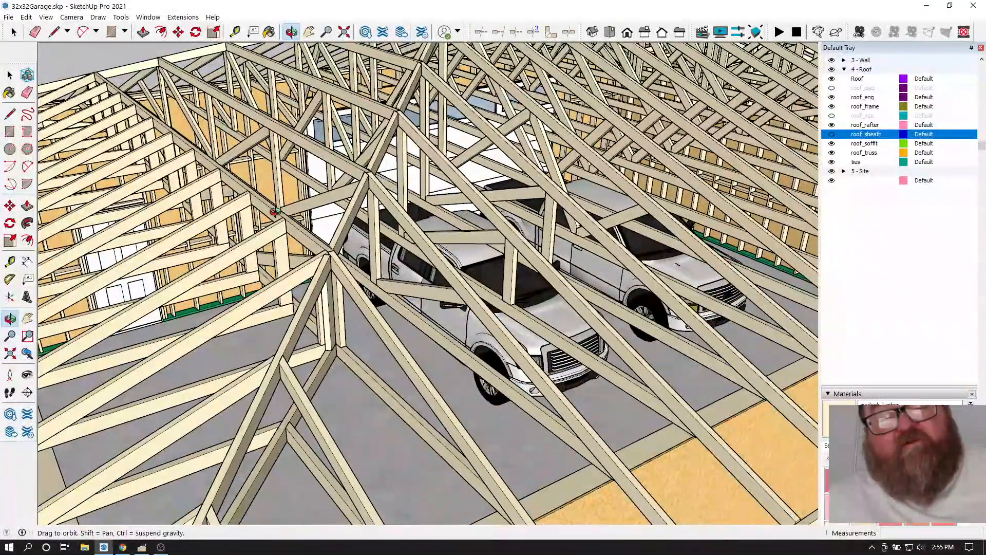
{"action": "left_click_drag", "start_coordinate": [532, 276], "coordinate": [555, 275]}
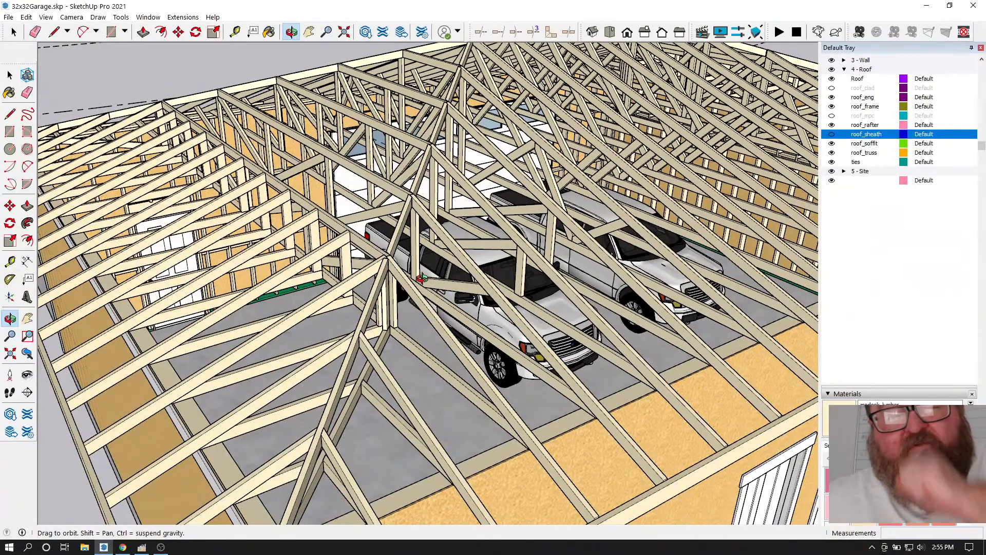
{"action": "left_click_drag", "start_coordinate": [385, 250], "coordinate": [428, 297]}
{"action": "scroll", "coordinate": [400, 253], "scroll_direction": "down", "scroll_amount": 2}
{"action": "scroll", "coordinate": [384, 276], "scroll_direction": "up", "scroll_amount": 2}
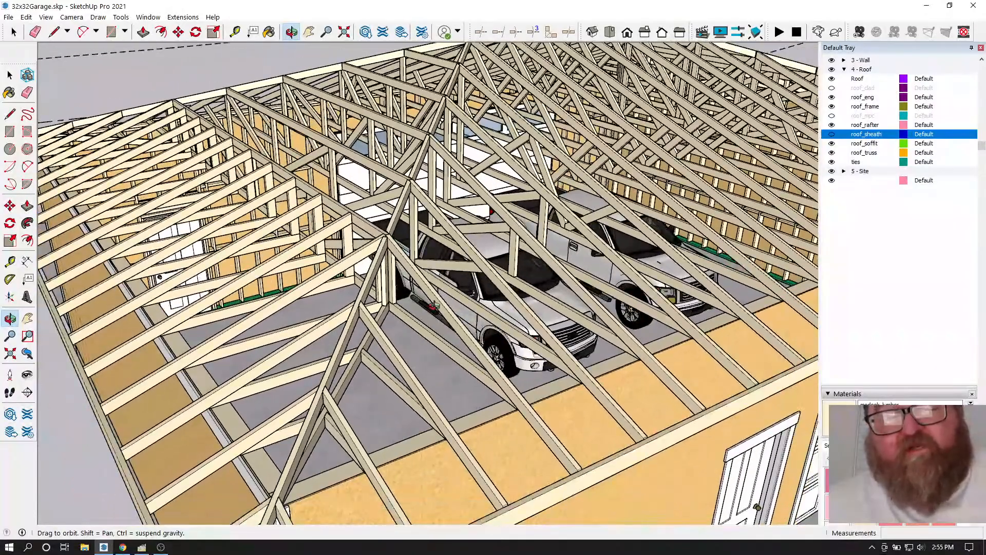
{"action": "scroll", "coordinate": [383, 270], "scroll_direction": "down", "scroll_amount": 2}
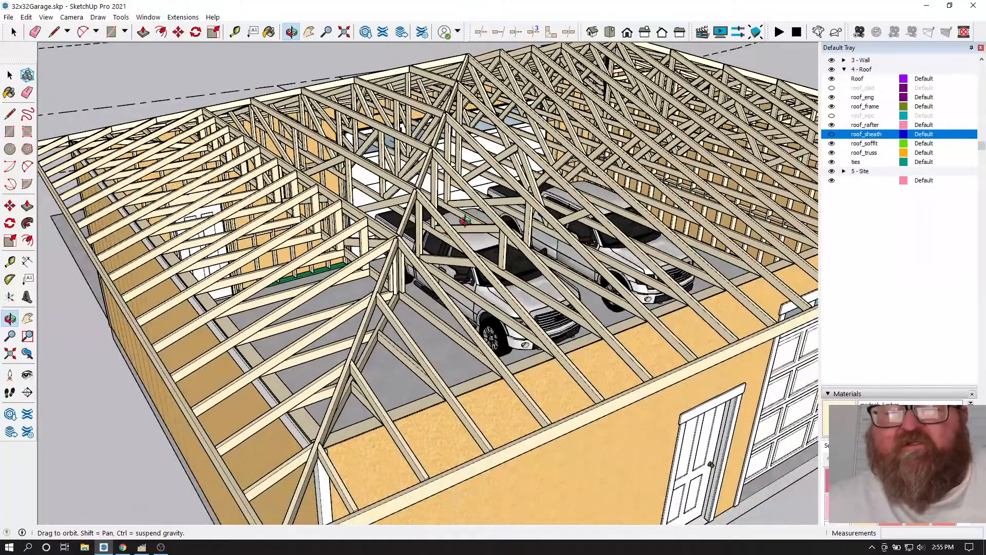
- Examine the jack framing on both sides of the hip from outside the end wall, around to the fascia corner
{"action": "left_click_drag", "start_coordinate": [465, 220], "coordinate": [327, 348]}
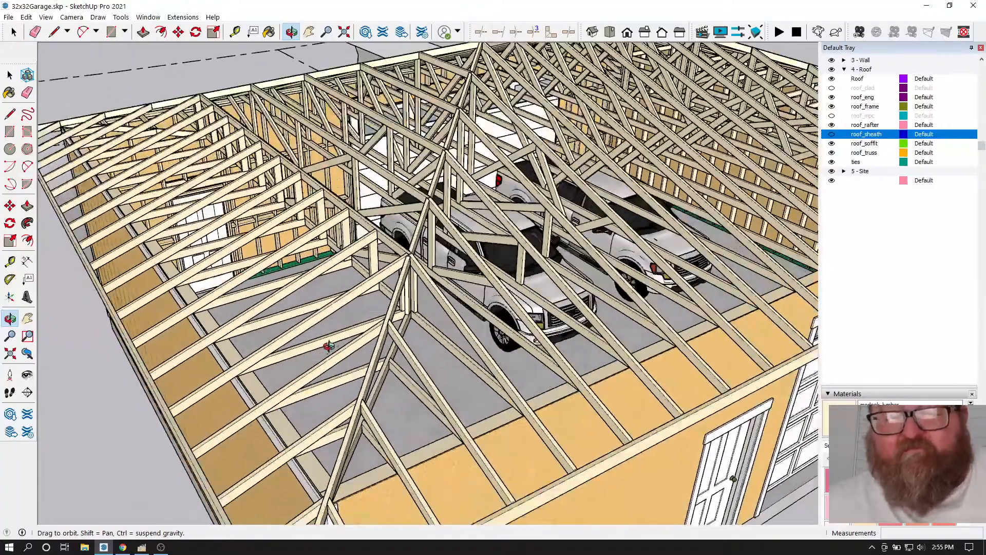
{"action": "left_click_drag", "start_coordinate": [363, 287], "coordinate": [397, 299]}
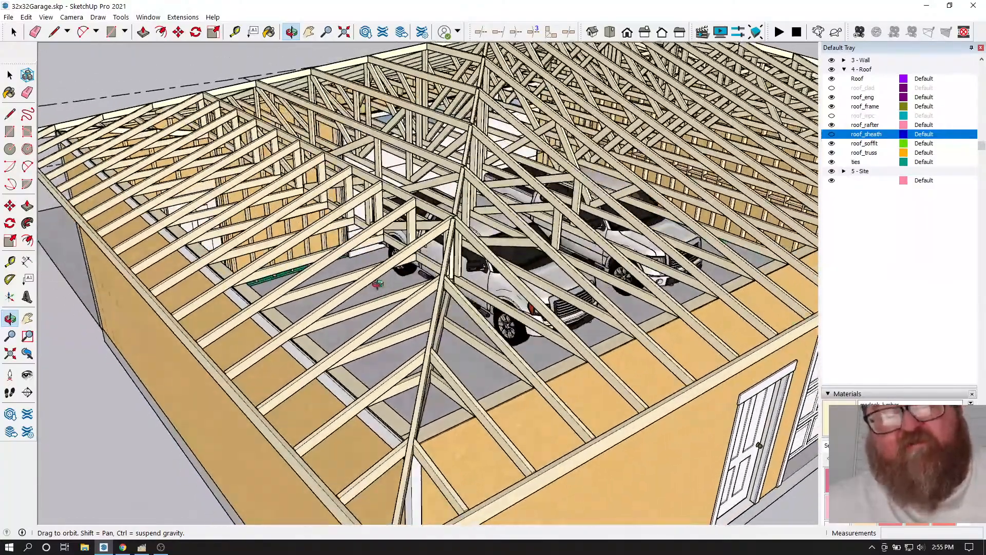
{"action": "scroll", "coordinate": [362, 251], "scroll_direction": "up", "scroll_amount": 3}
{"action": "left_click_drag", "start_coordinate": [335, 236], "coordinate": [520, 250]}
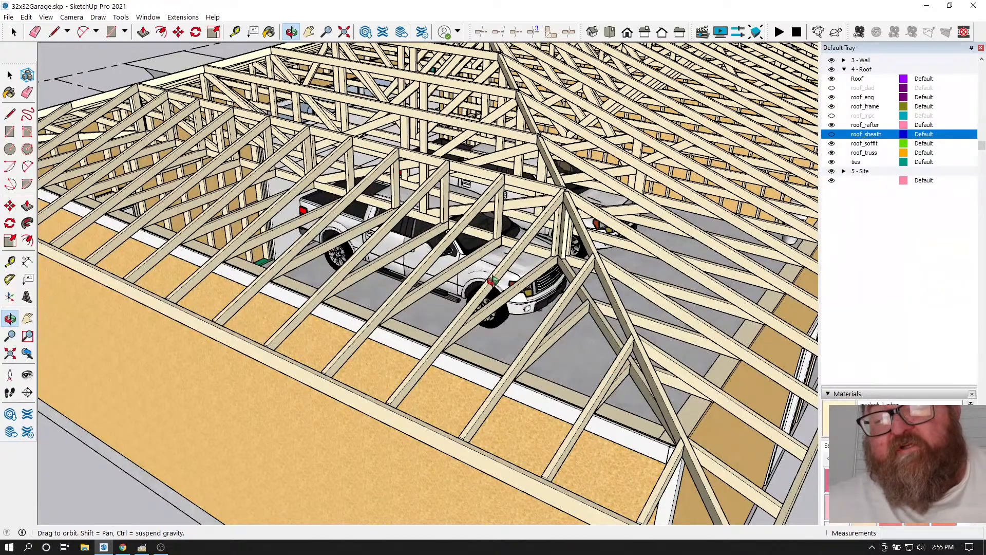
{"action": "left_click_drag", "start_coordinate": [622, 445], "coordinate": [651, 286]}
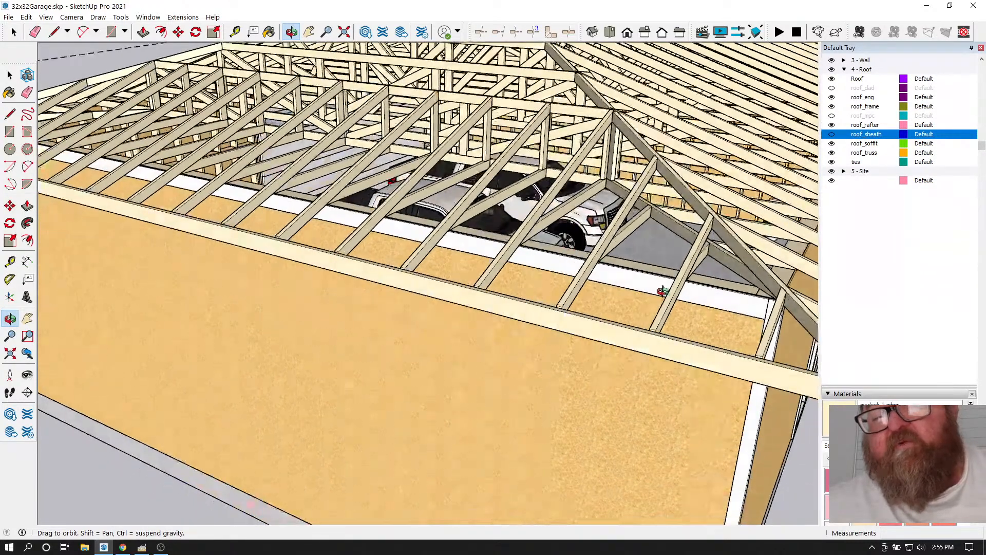
{"action": "left_click_drag", "start_coordinate": [764, 322], "coordinate": [556, 307]}
{"action": "left_click_drag", "start_coordinate": [717, 299], "coordinate": [667, 314]}
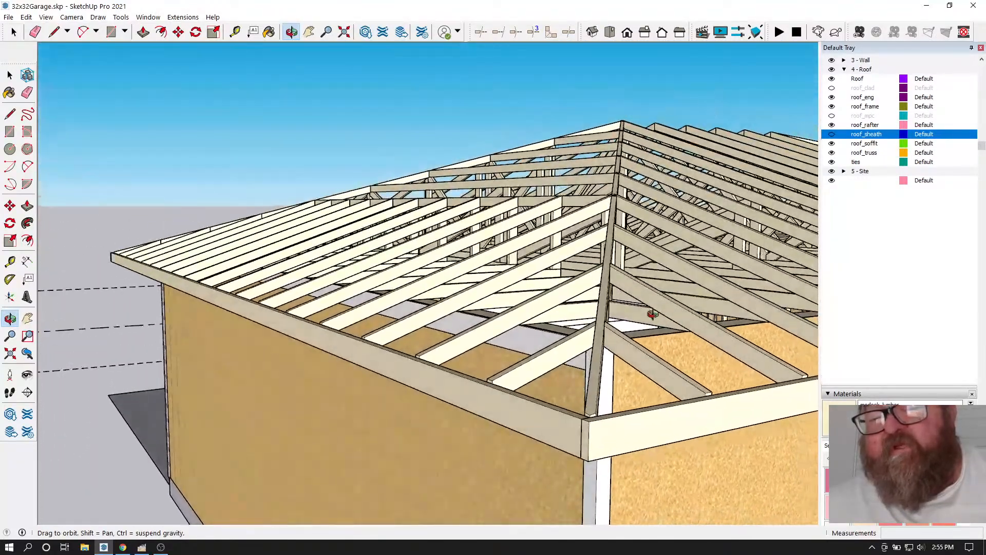
{"action": "left_click_drag", "start_coordinate": [604, 385], "coordinate": [600, 352]}
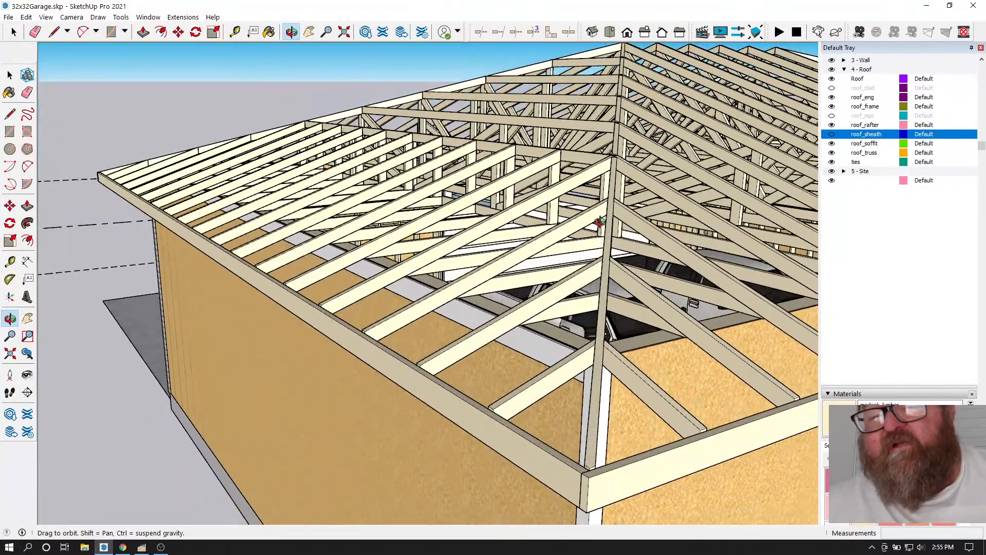
{"action": "left_click_drag", "start_coordinate": [595, 268], "coordinate": [584, 345]}
{"action": "left_click_drag", "start_coordinate": [577, 392], "coordinate": [567, 394]}
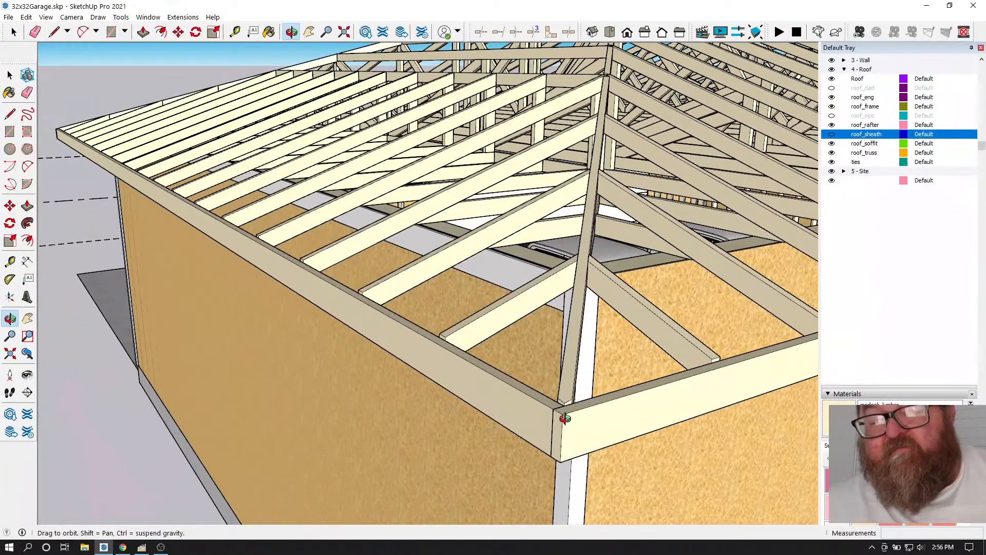
- Inspect the hip line at close range from the fascia corner up toward the roof peak
{"action": "scroll", "coordinate": [565, 418], "scroll_direction": "up", "scroll_amount": 5}
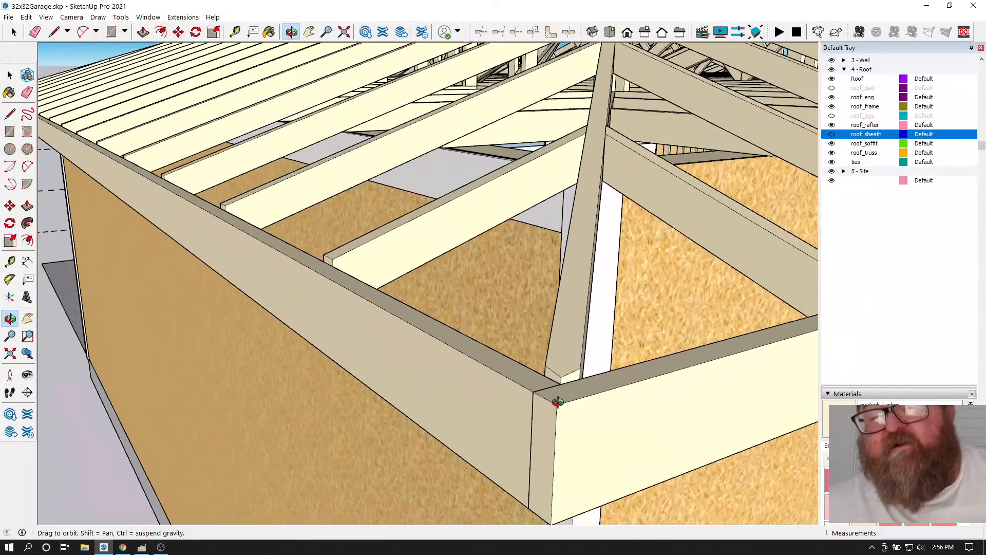
{"action": "scroll", "coordinate": [558, 402], "scroll_direction": "down", "scroll_amount": 8}
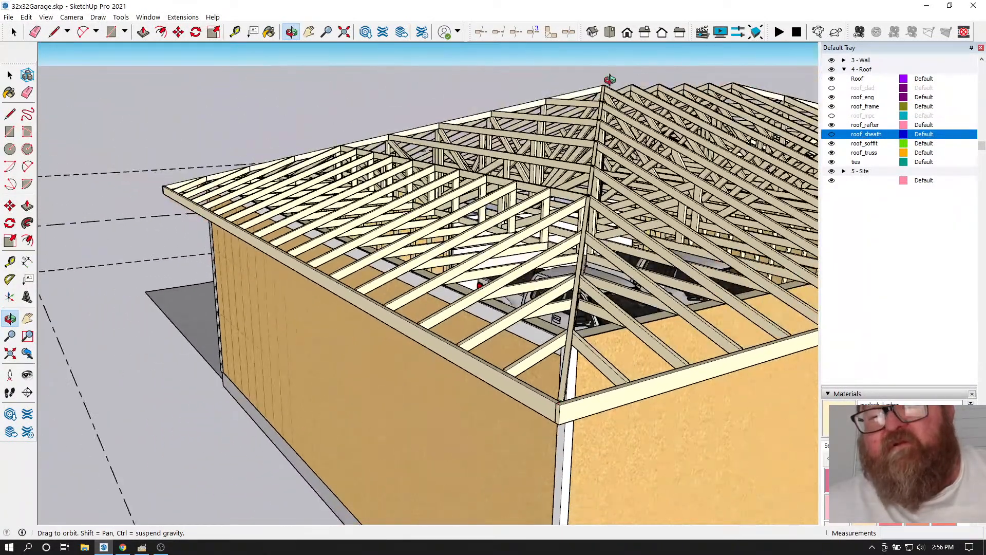
{"action": "scroll", "coordinate": [606, 82], "scroll_direction": "up", "scroll_amount": 5}
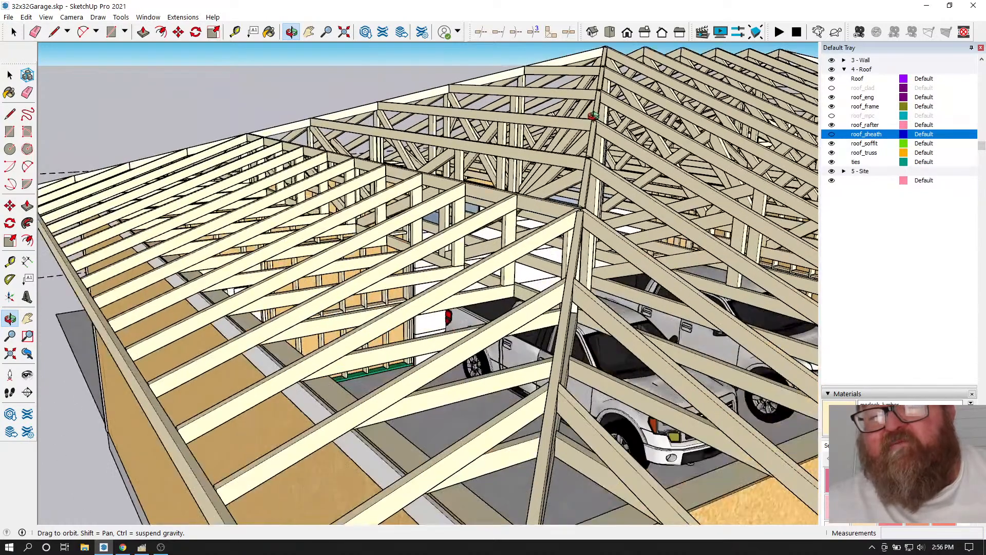
{"action": "scroll", "coordinate": [606, 70], "scroll_direction": "down", "scroll_amount": 3}
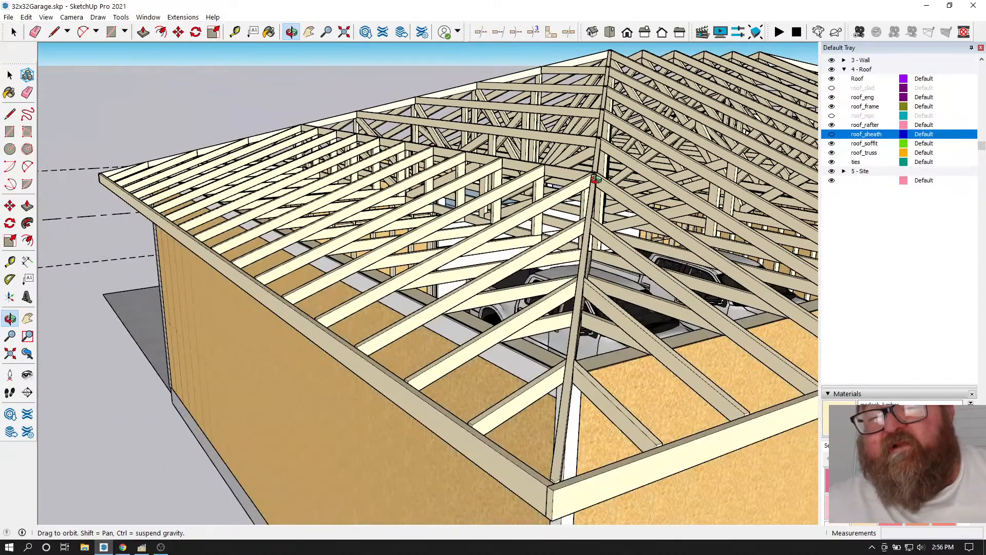
{"action": "scroll", "coordinate": [562, 470], "scroll_direction": "up", "scroll_amount": 4}
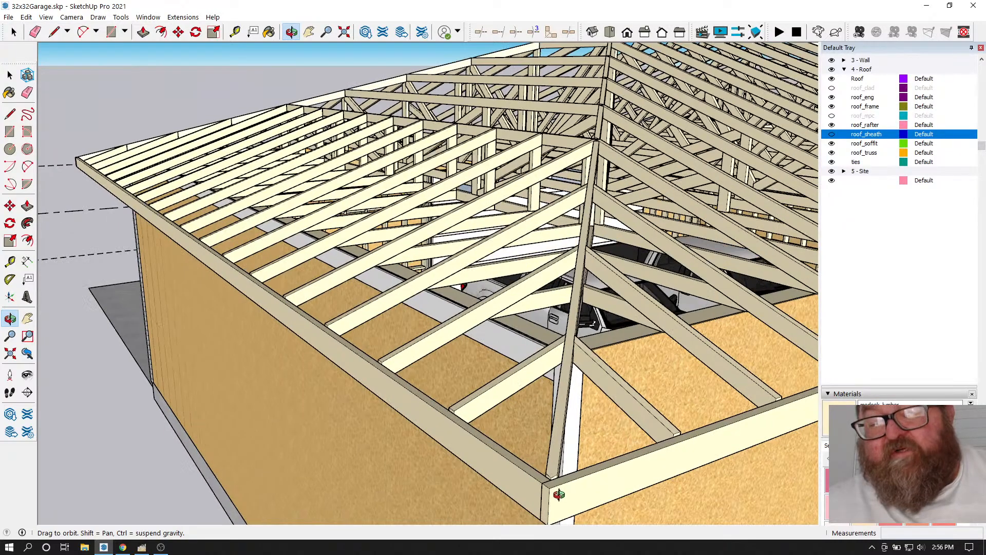
{"action": "left_click_drag", "start_coordinate": [549, 458], "coordinate": [551, 229]}
{"action": "scroll", "coordinate": [586, 169], "scroll_direction": "up", "scroll_amount": 5}
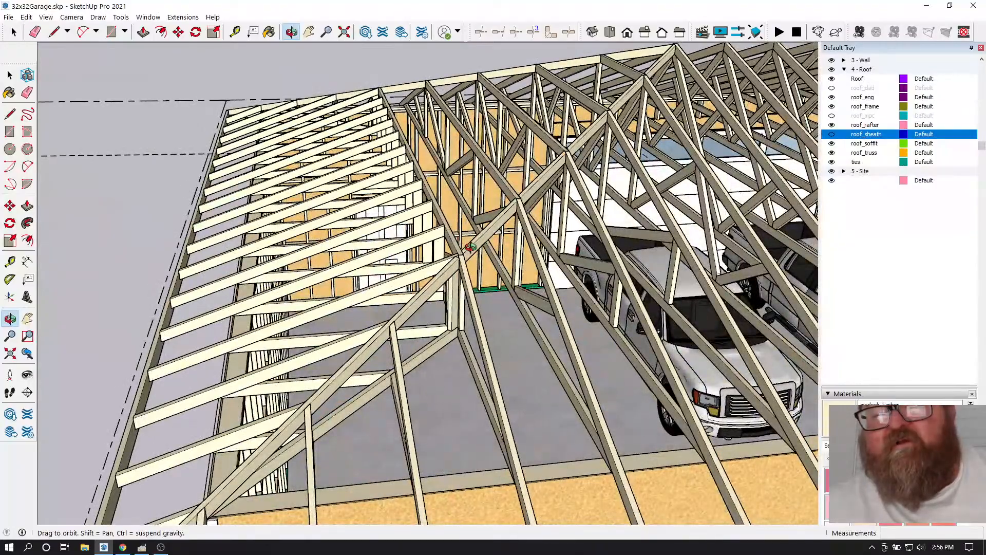
{"action": "left_click_drag", "start_coordinate": [328, 359], "coordinate": [456, 311]}
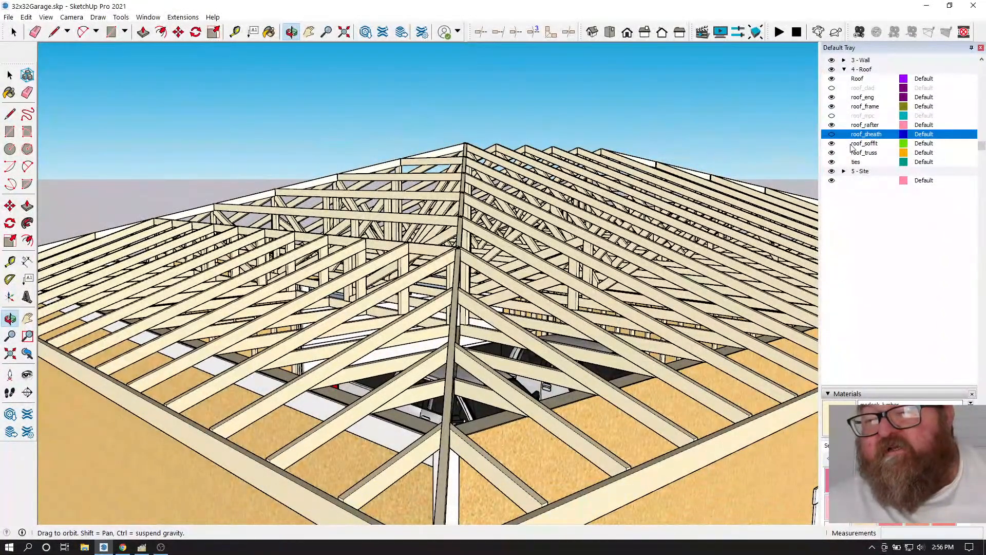
- Make the roof_sheath tag visible and view the sheathing along the hip from the corner
{"action": "left_click", "coordinate": [833, 134]}
{"action": "left_click_drag", "start_coordinate": [529, 286], "coordinate": [535, 209]}
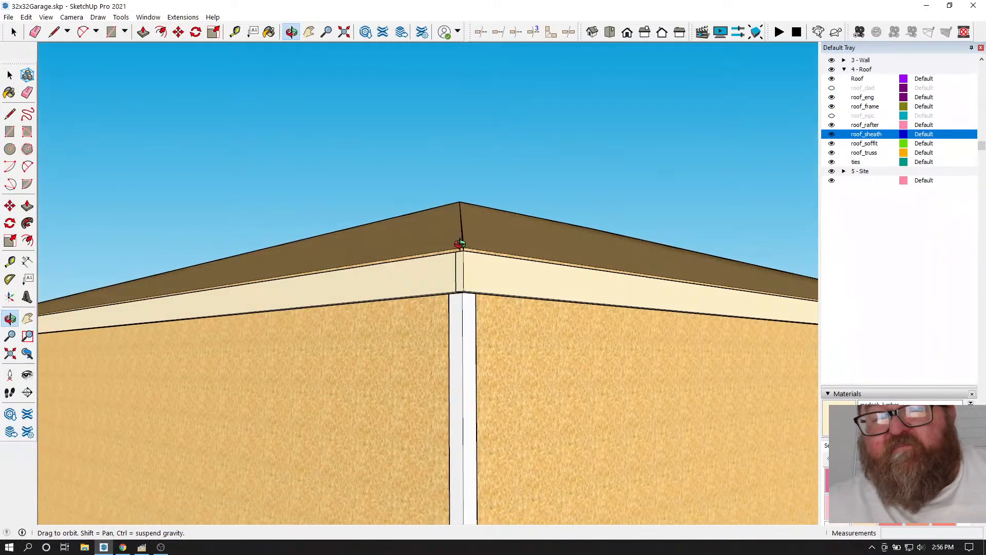
{"action": "left_click_drag", "start_coordinate": [464, 191], "coordinate": [509, 322]}
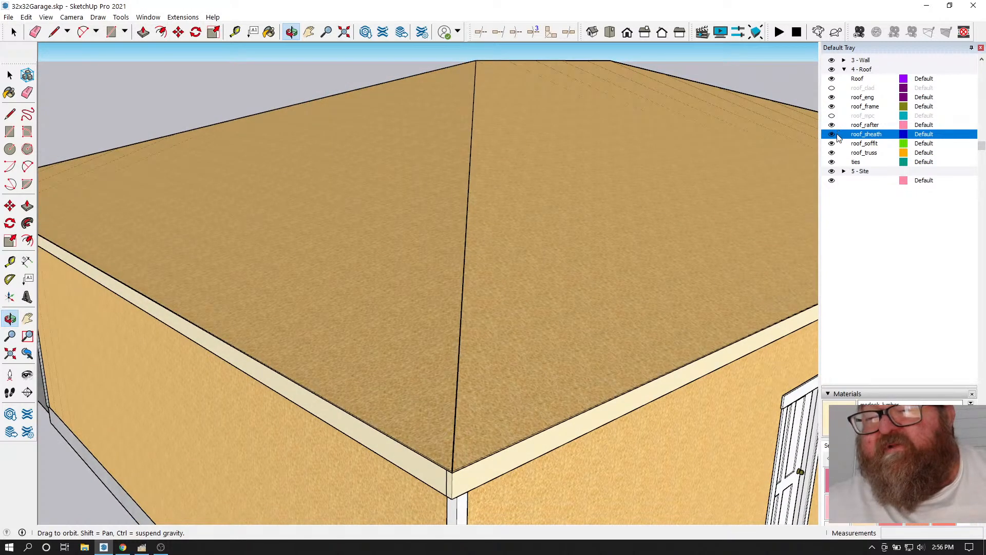
- Show the roof_clad tag to inspect the shingle caps along the hips, and hide it again to leave the sheathing exposed
{"action": "left_click", "coordinate": [832, 87]}
{"action": "left_click_drag", "start_coordinate": [538, 255], "coordinate": [537, 77]}
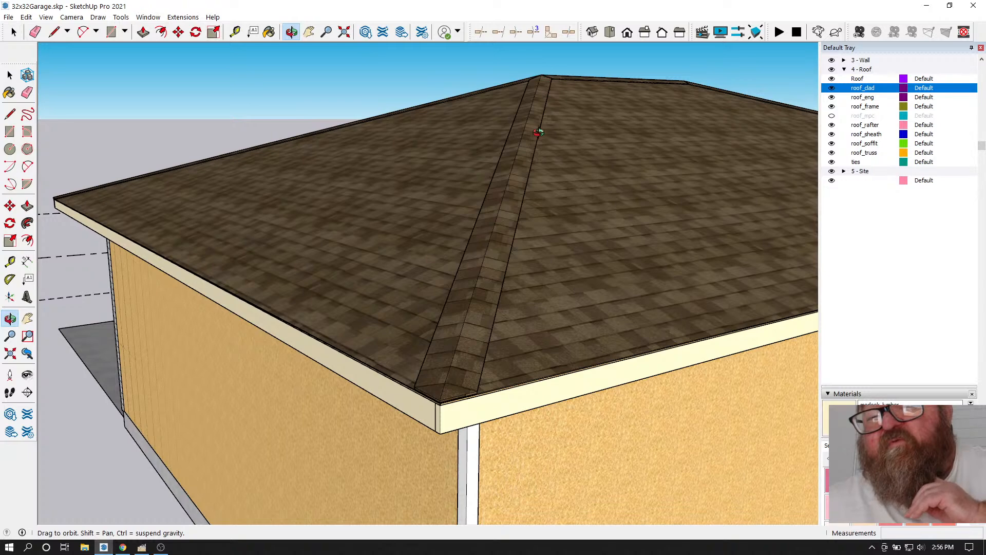
{"action": "left_click_drag", "start_coordinate": [510, 185], "coordinate": [578, 212]}
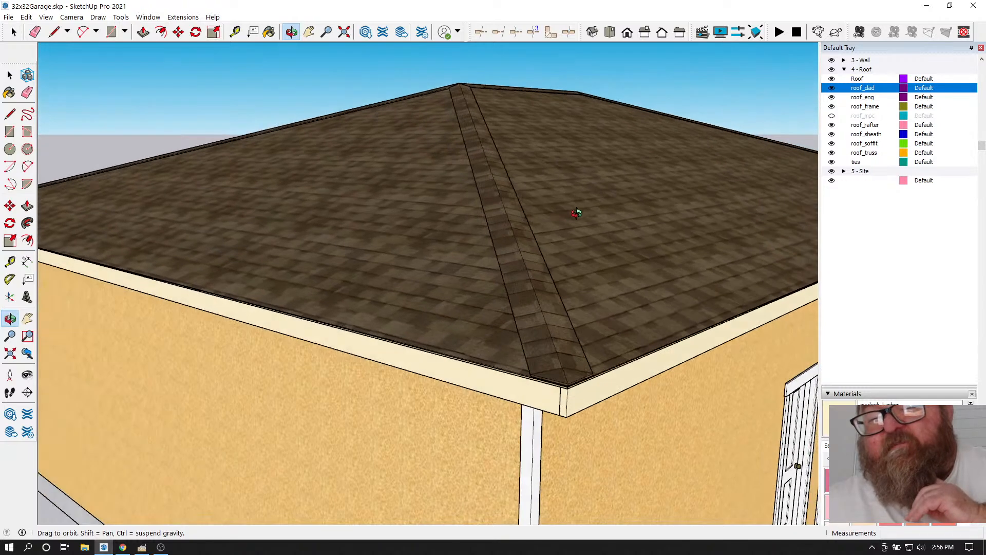
{"action": "left_click_drag", "start_coordinate": [517, 213], "coordinate": [460, 286]}
{"action": "mouse_move", "coordinate": [525, 289]}
{"action": "left_mouse_down"}
{"action": "mouse_move", "coordinate": [359, 326]}
{"action": "mouse_move", "coordinate": [365, 343]}
{"action": "mouse_move", "coordinate": [533, 297]}
{"action": "left_mouse_up"}
{"action": "left_click_drag", "start_coordinate": [524, 136], "coordinate": [476, 294]}
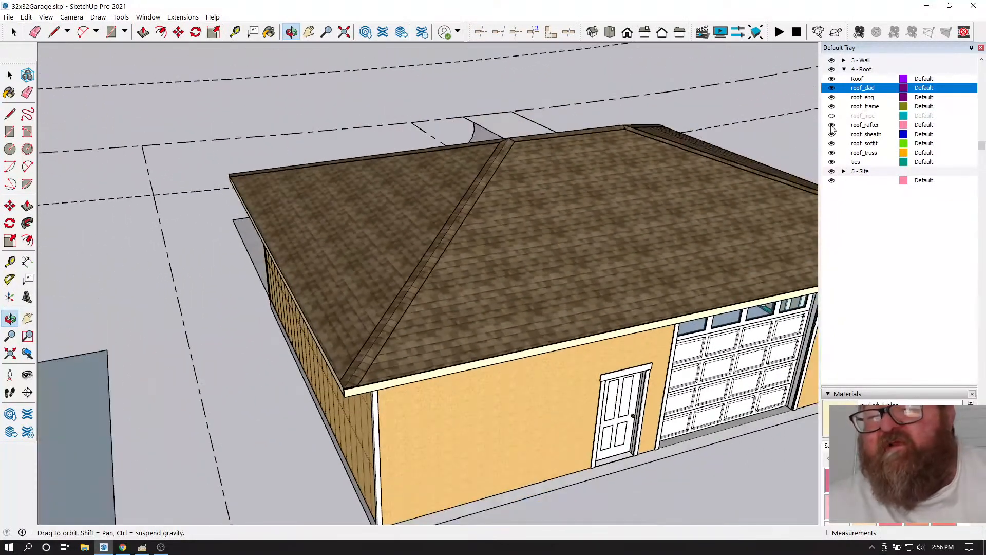
{"action": "left_click", "coordinate": [832, 89]}
{"action": "left_click_drag", "start_coordinate": [627, 247], "coordinate": [612, 234]}
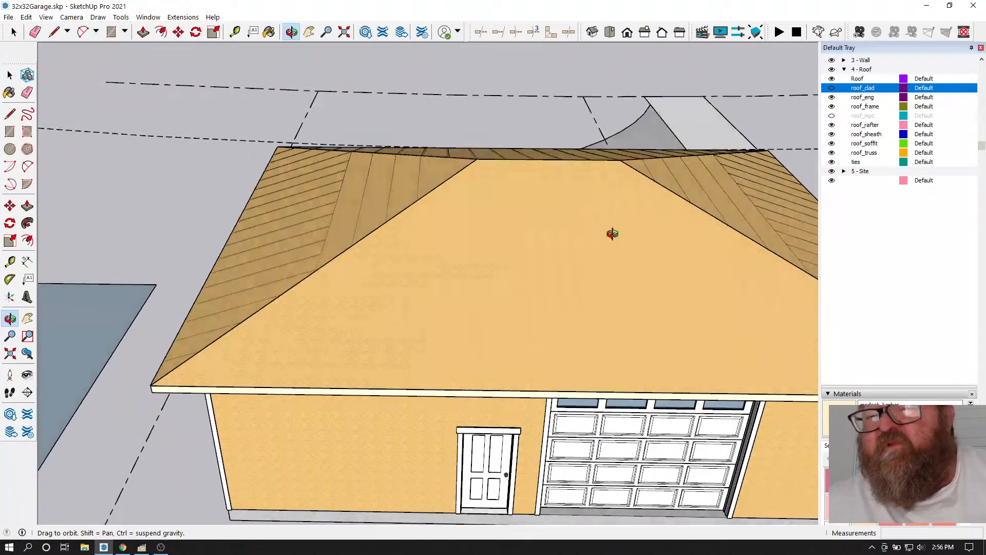
- Switch to the YouTube Studio page in Chrome to check the live stream's status and chat, and return to SketchUp
{"action": "left_click", "coordinate": [124, 547]}
{"action": "left_click", "coordinate": [349, 10]}
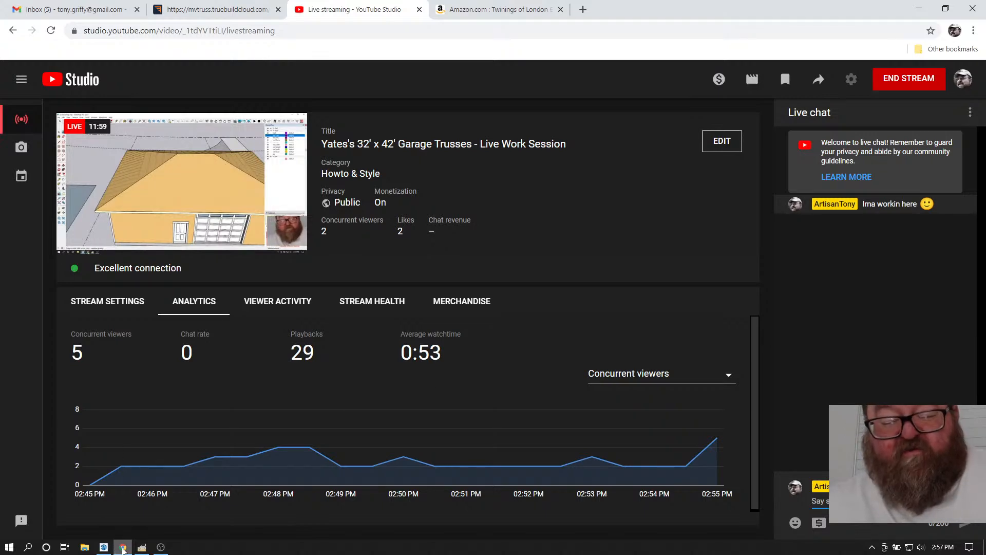
{"action": "left_click", "coordinate": [122, 550]}
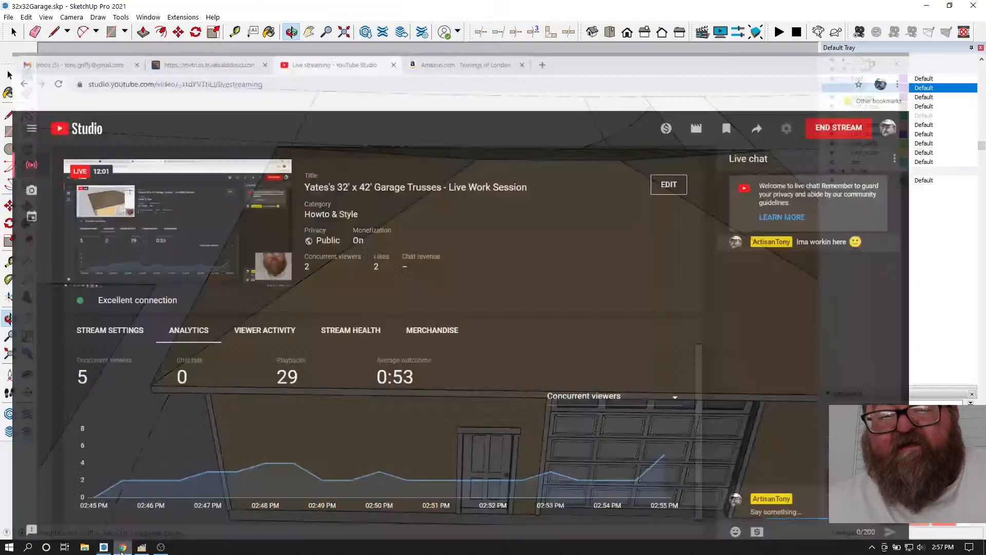
- View the whole site from above, examining the garage's location relative to the driveway, house and property lines
{"action": "mouse_move", "coordinate": [220, 325]}
{"action": "left_mouse_down"}
{"action": "mouse_move", "coordinate": [205, 337]}
{"action": "mouse_move", "coordinate": [351, 291]}
{"action": "mouse_move", "coordinate": [458, 302]}
{"action": "mouse_move", "coordinate": [448, 241]}
{"action": "mouse_move", "coordinate": [229, 223]}
{"action": "mouse_move", "coordinate": [575, 256]}
{"action": "mouse_move", "coordinate": [449, 282]}
{"action": "mouse_move", "coordinate": [535, 269]}
{"action": "mouse_move", "coordinate": [285, 297]}
{"action": "mouse_move", "coordinate": [302, 319]}
{"action": "mouse_move", "coordinate": [718, 390]}
{"action": "mouse_move", "coordinate": [577, 352]}
{"action": "mouse_move", "coordinate": [346, 348]}
{"action": "mouse_move", "coordinate": [421, 390]}
{"action": "mouse_move", "coordinate": [510, 419]}
{"action": "left_mouse_up"}
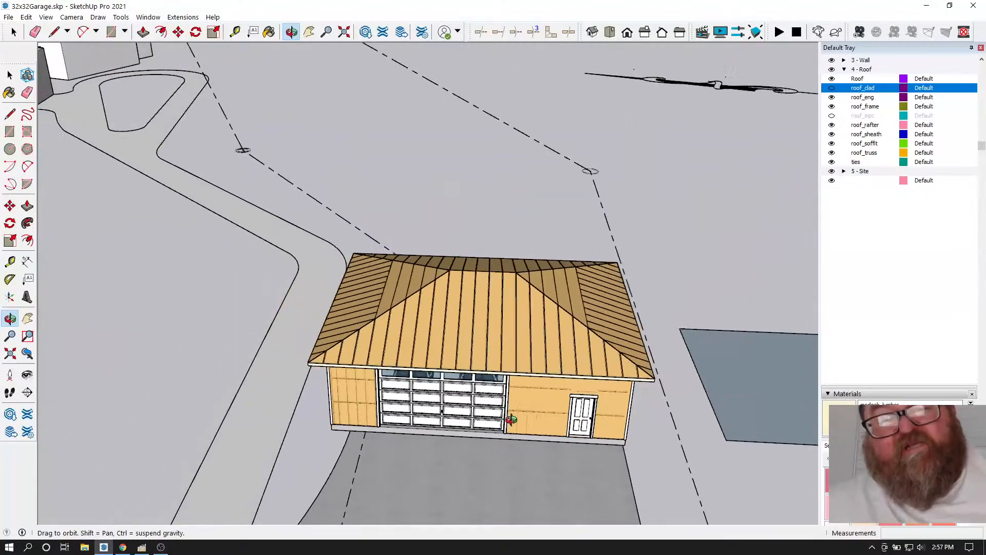
{"action": "scroll", "coordinate": [510, 418], "scroll_direction": "down", "scroll_amount": 10}
{"action": "left_click_drag", "start_coordinate": [441, 342], "coordinate": [351, 119]}
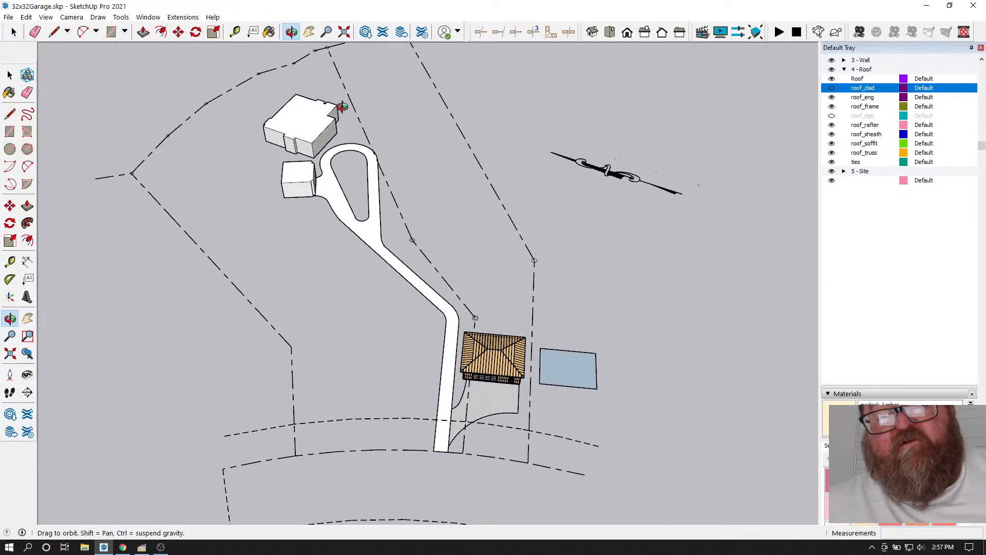
{"action": "scroll", "coordinate": [447, 326], "scroll_direction": "up", "scroll_amount": 4}
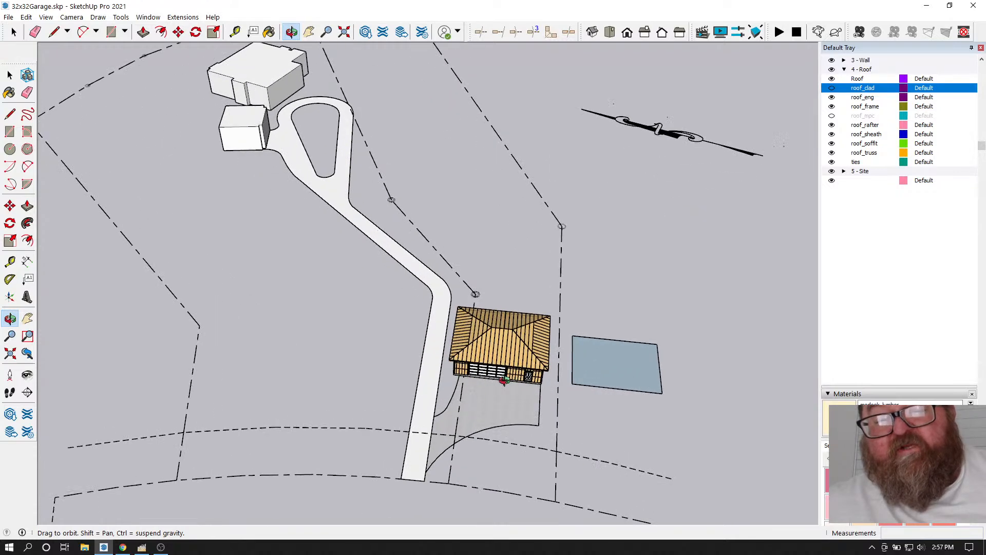
{"action": "scroll", "coordinate": [498, 411], "scroll_direction": "down", "scroll_amount": 2}
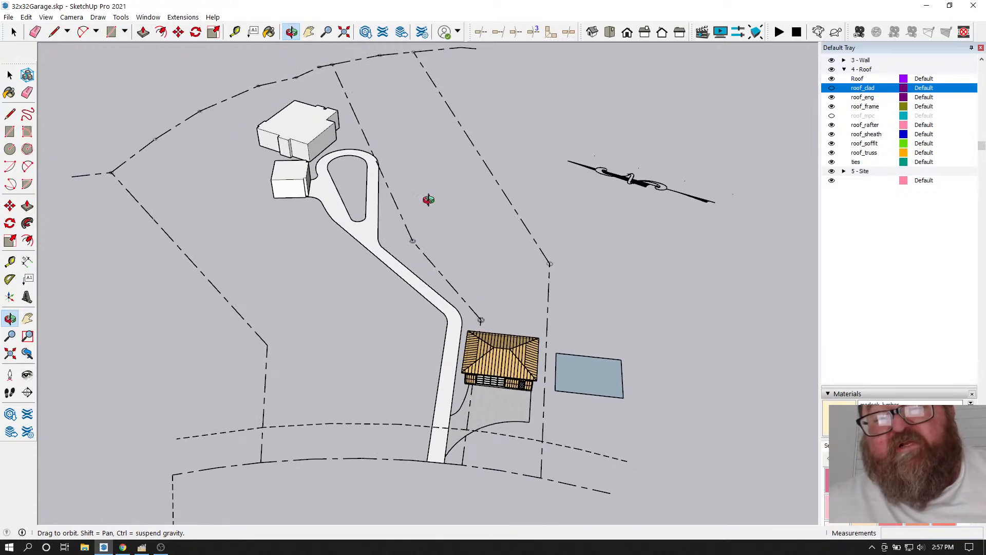
- Examine the garage's placement between the driveway bend, the concrete apron and the neighbouring property lines from a raised front view
{"action": "scroll", "coordinate": [486, 396], "scroll_direction": "up", "scroll_amount": 4}
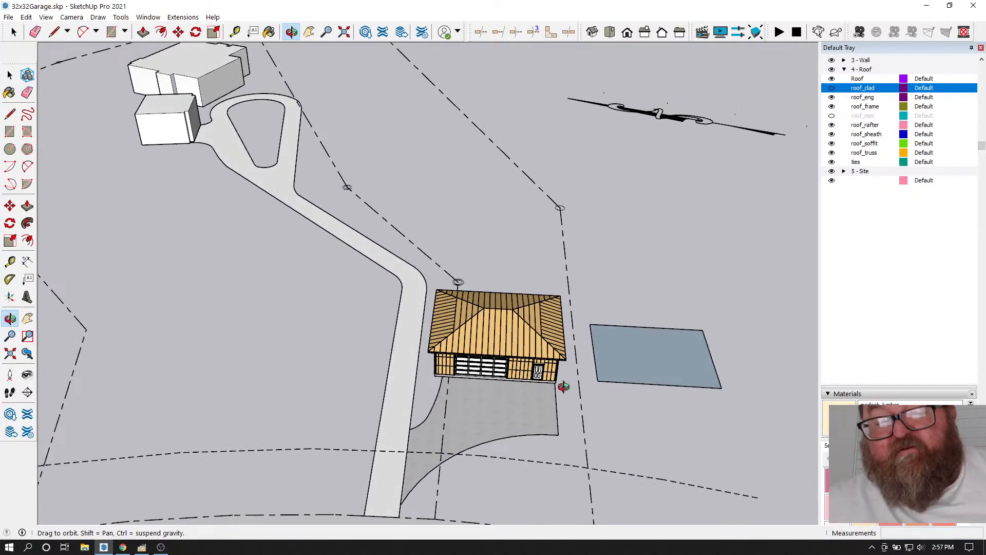
{"action": "scroll", "coordinate": [541, 399], "scroll_direction": "down", "scroll_amount": 2}
{"action": "scroll", "coordinate": [541, 399], "scroll_direction": "up", "scroll_amount": 3}
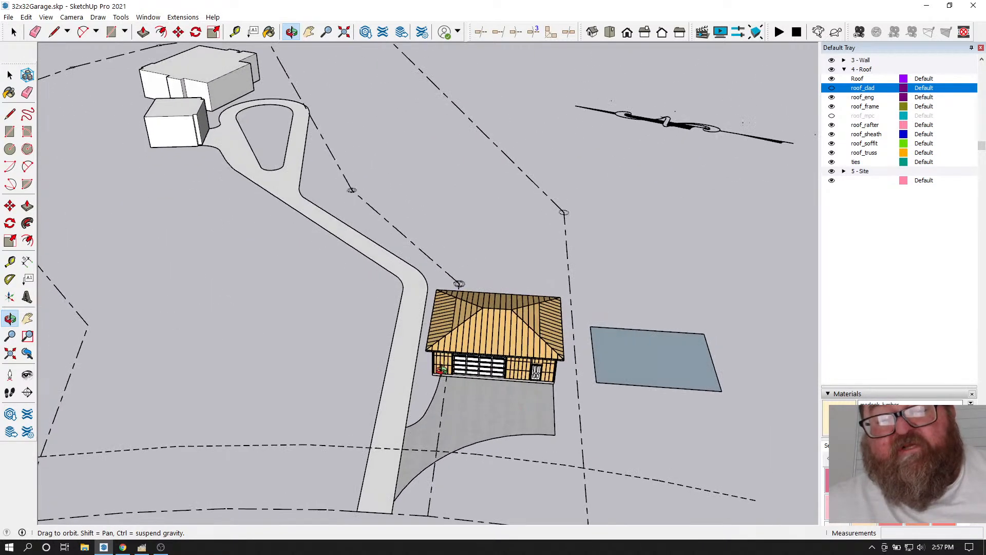
{"action": "scroll", "coordinate": [581, 448], "scroll_direction": "down", "scroll_amount": 2}
{"action": "scroll", "coordinate": [445, 401], "scroll_direction": "up", "scroll_amount": 3}
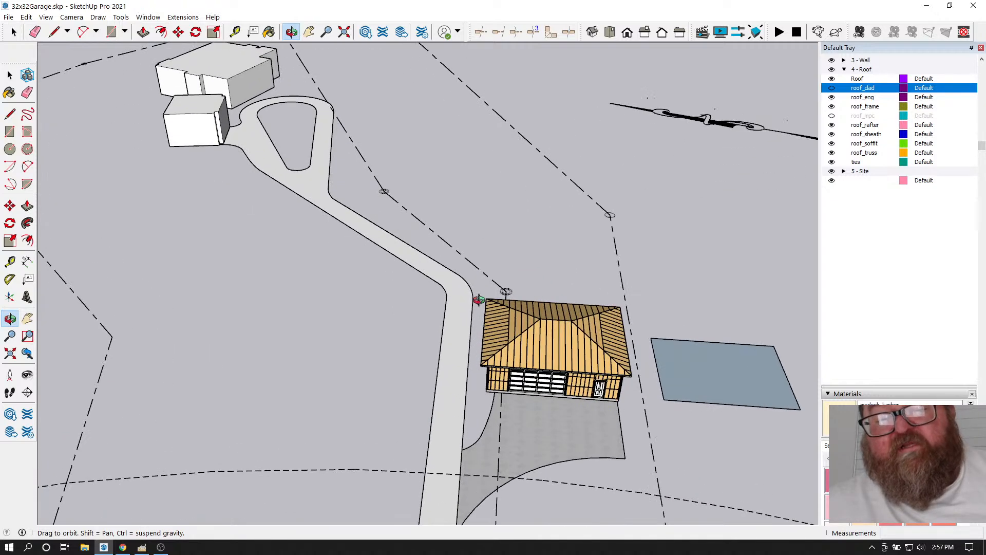
{"action": "scroll", "coordinate": [501, 361], "scroll_direction": "down", "scroll_amount": 1}
{"action": "scroll", "coordinate": [463, 300], "scroll_direction": "down", "scroll_amount": 1}
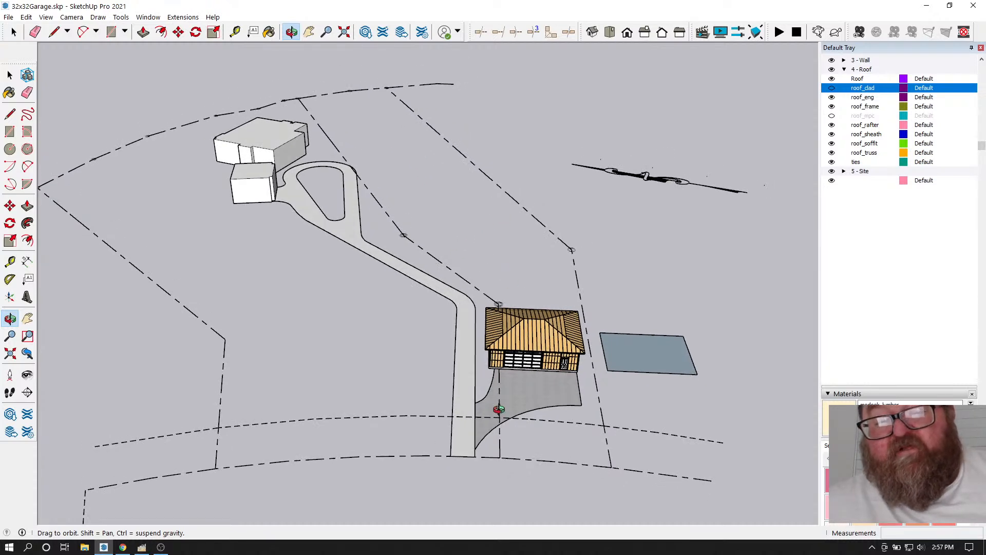
{"action": "scroll", "coordinate": [499, 404], "scroll_direction": "up", "scroll_amount": 4}
{"action": "scroll", "coordinate": [590, 410], "scroll_direction": "down", "scroll_amount": 3}
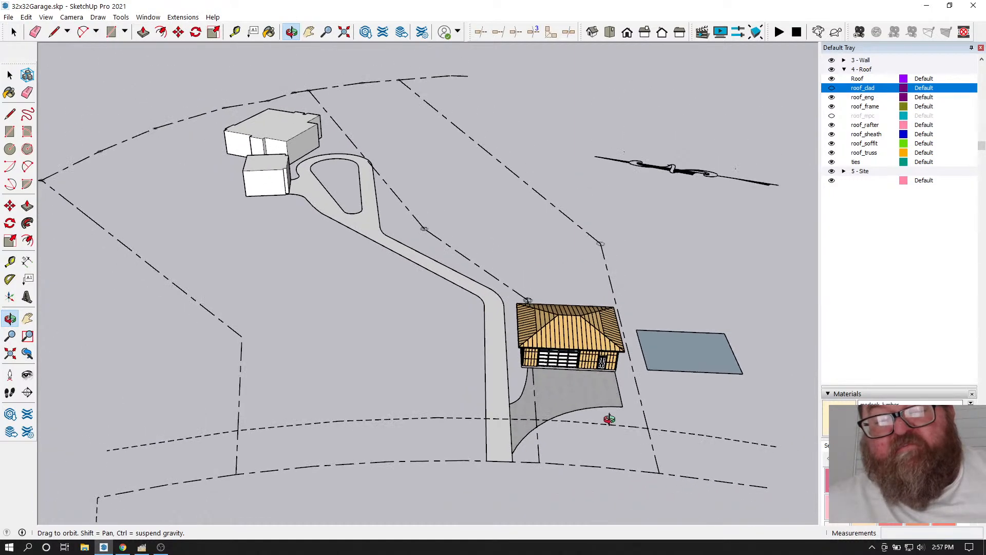
- View the site from different angles to relate the garage to the house and the looped driveway
{"action": "left_click_drag", "start_coordinate": [585, 408], "coordinate": [572, 429]}
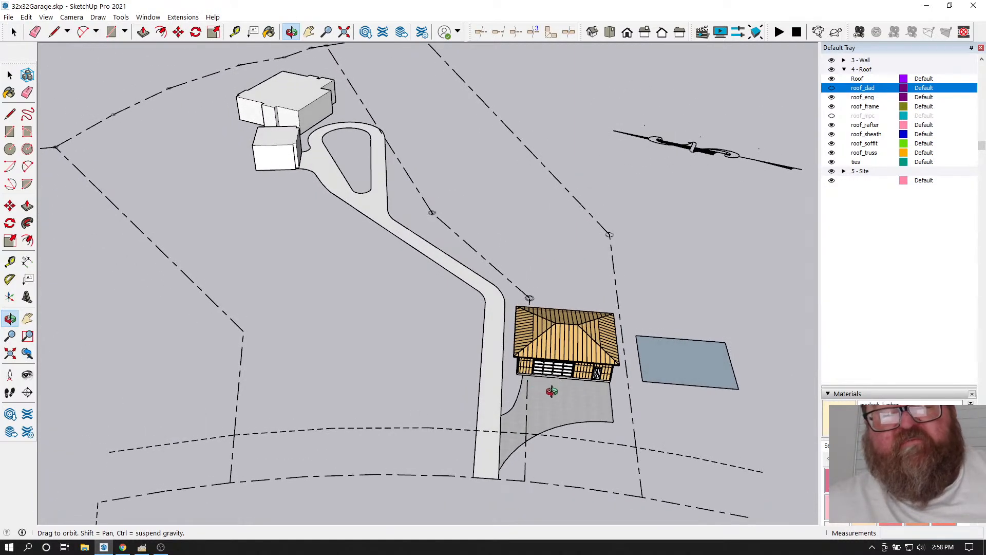
{"action": "left_click_drag", "start_coordinate": [549, 356], "coordinate": [411, 381]}
{"action": "scroll", "coordinate": [411, 381], "scroll_direction": "down", "scroll_amount": 2}
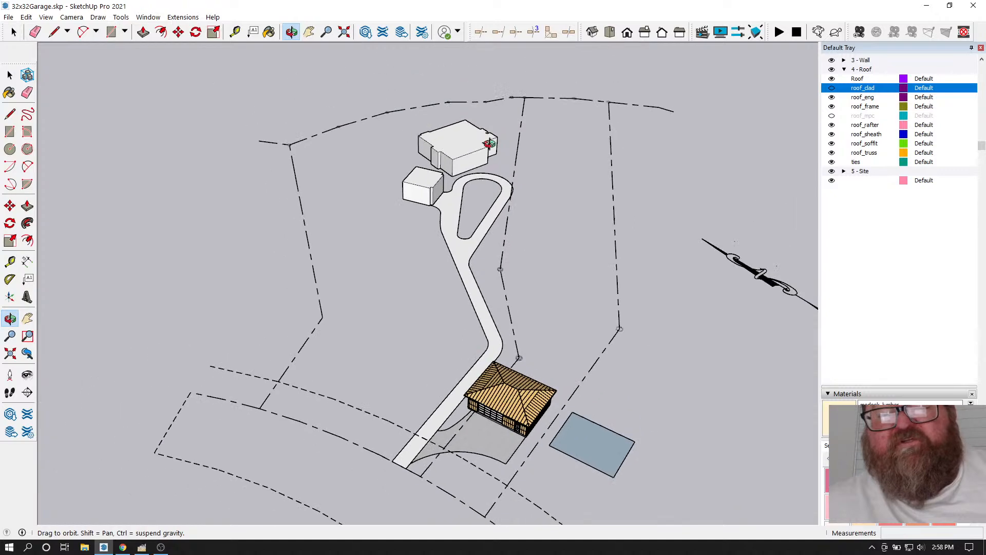
{"action": "scroll", "coordinate": [486, 172], "scroll_direction": "up", "scroll_amount": 6}
{"action": "left_click_drag", "start_coordinate": [454, 173], "coordinate": [367, 216]}
{"action": "scroll", "coordinate": [354, 226], "scroll_direction": "down", "scroll_amount": 6}
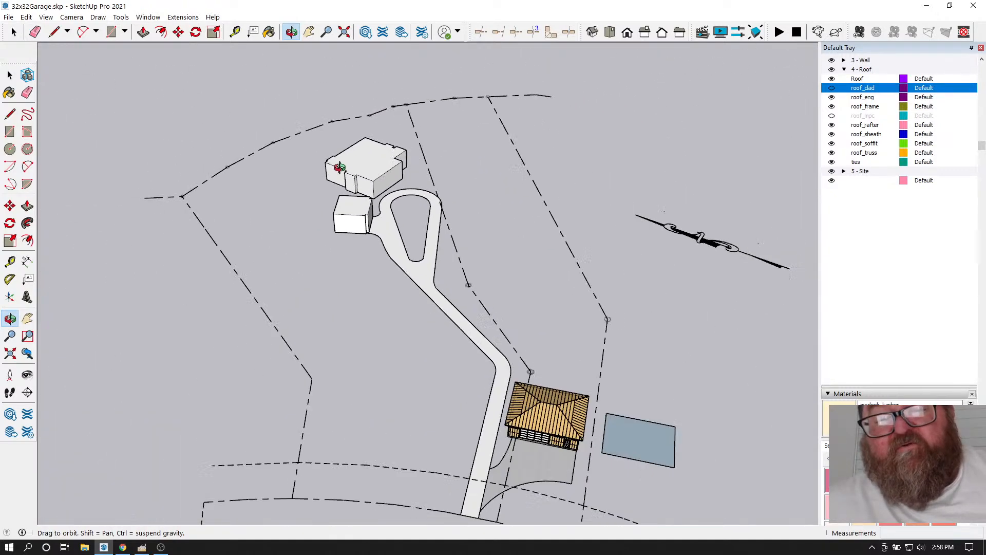
- Inspect the garage's front and hip roof up close together with the blue rectangle beside it
{"action": "scroll", "coordinate": [459, 327], "scroll_direction": "up", "scroll_amount": 5}
{"action": "left_click_drag", "start_coordinate": [498, 356], "coordinate": [504, 286]}
{"action": "scroll", "coordinate": [528, 330], "scroll_direction": "up", "scroll_amount": 5}
{"action": "scroll", "coordinate": [343, 321], "scroll_direction": "down", "scroll_amount": 2}
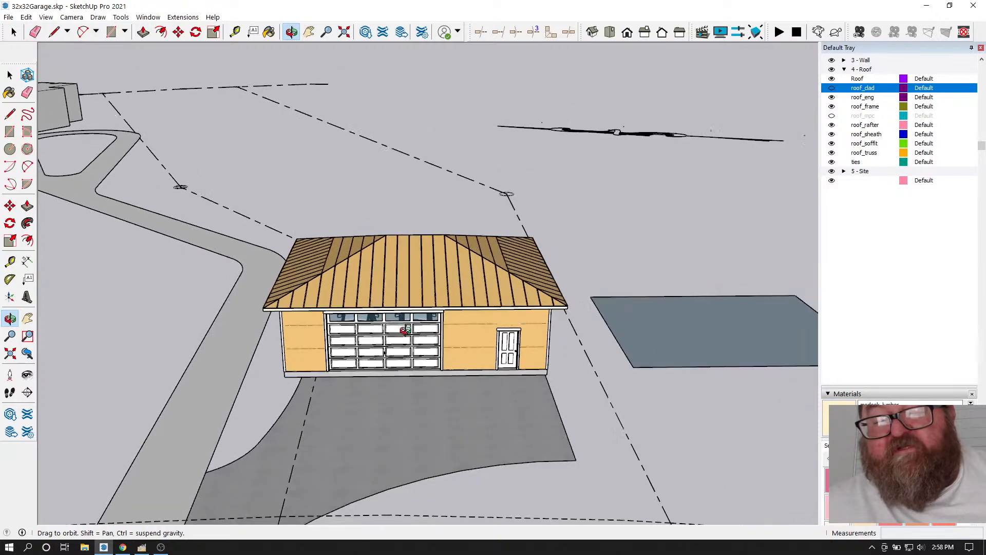
{"action": "scroll", "coordinate": [348, 341], "scroll_direction": "down", "scroll_amount": 3}
{"action": "scroll", "coordinate": [579, 337], "scroll_direction": "down", "scroll_amount": 1}
{"action": "scroll", "coordinate": [586, 337], "scroll_direction": "up", "scroll_amount": 6}
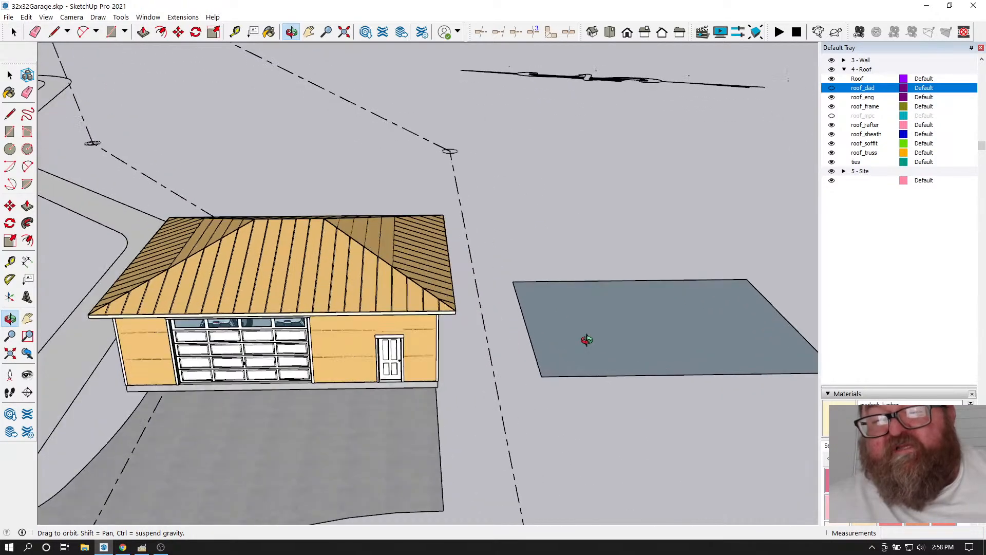
{"action": "left_click_drag", "start_coordinate": [375, 284], "coordinate": [340, 313]}
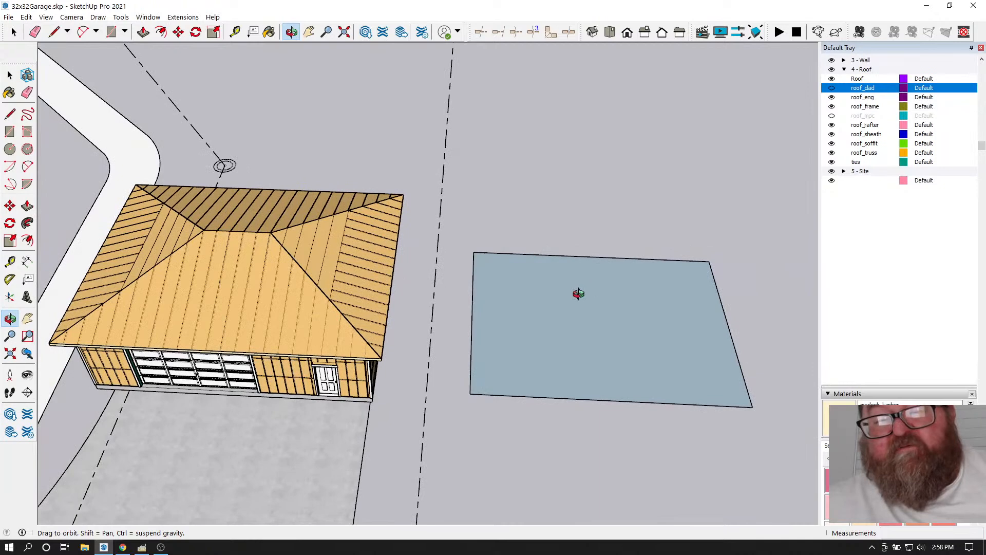
- Try to create a Medeek Stepdown Hip truss set over the blue rectangle, with a 32 ft span and 42 ft building length
{"action": "left_click", "coordinate": [183, 17]}
{"action": "mouse_move", "coordinate": [187, 62]}
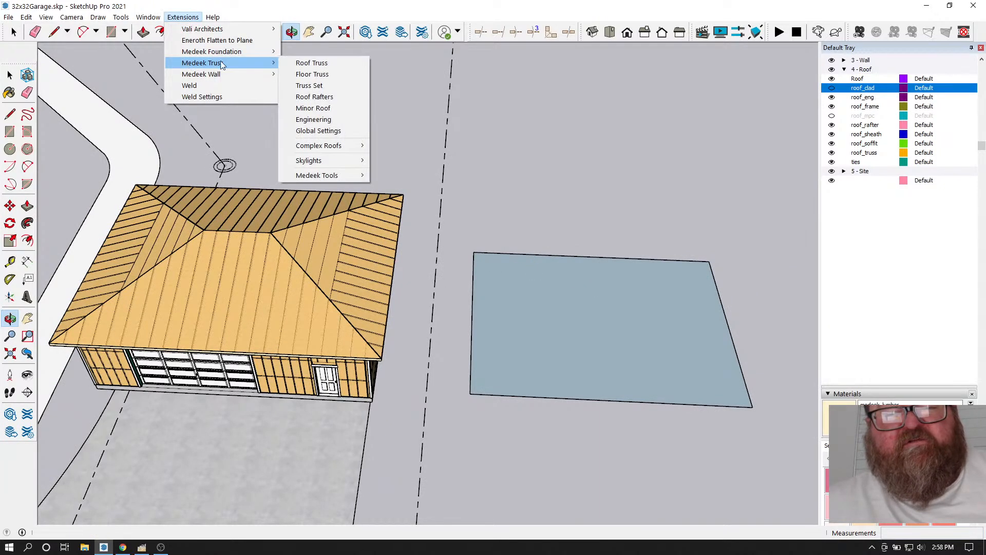
{"action": "left_click", "coordinate": [337, 86]}
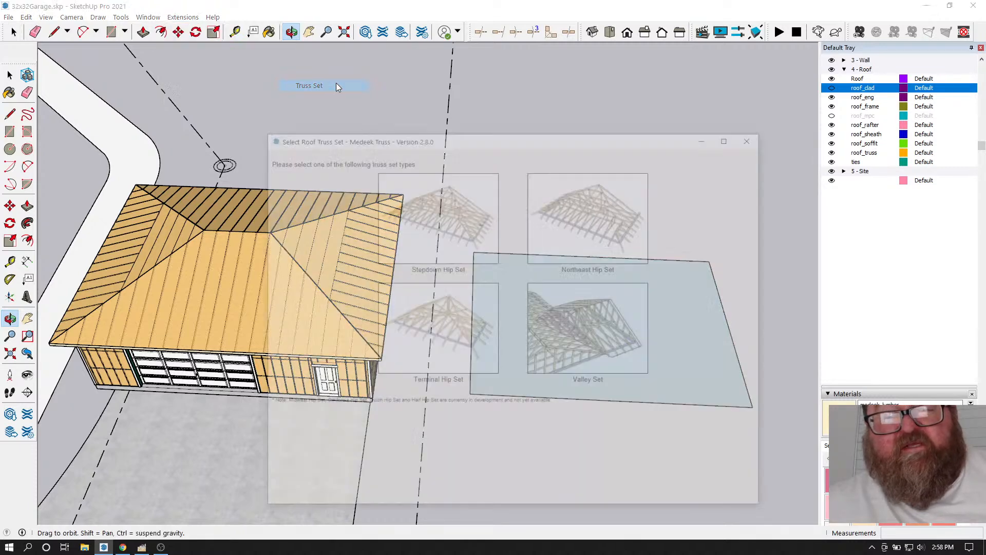
{"action": "left_click", "coordinate": [467, 217]}
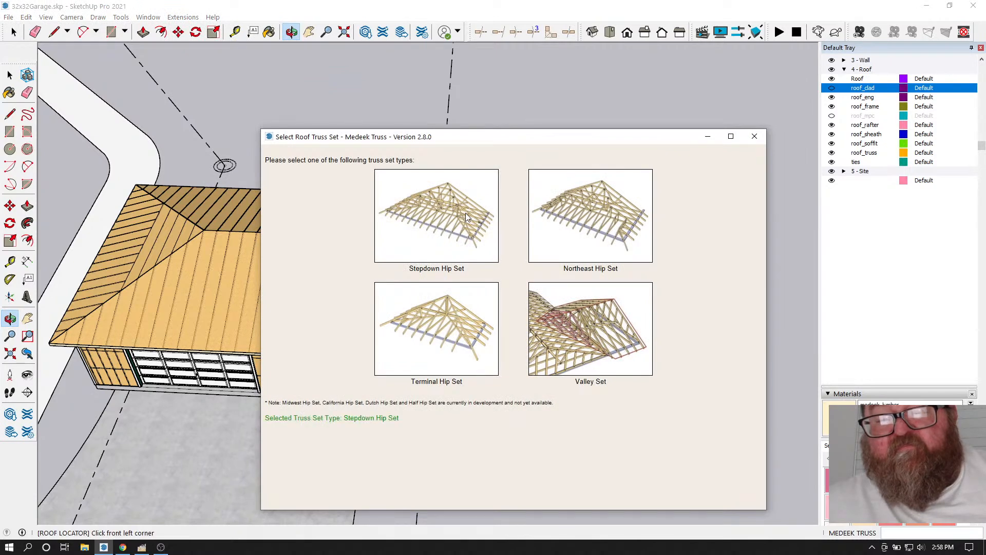
{"action": "left_click", "coordinate": [471, 395]}
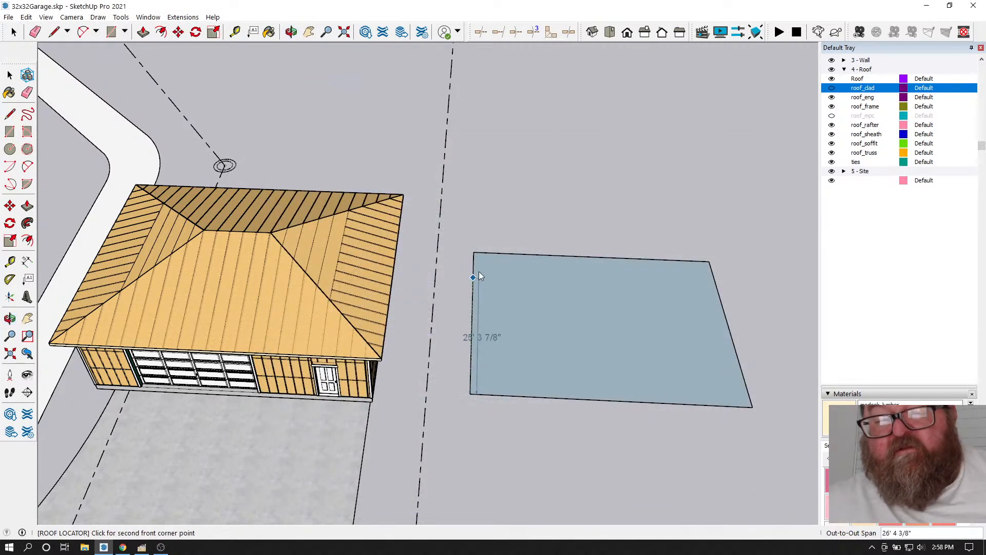
{"action": "left_click", "coordinate": [473, 253]}
{"action": "left_click", "coordinate": [709, 262]}
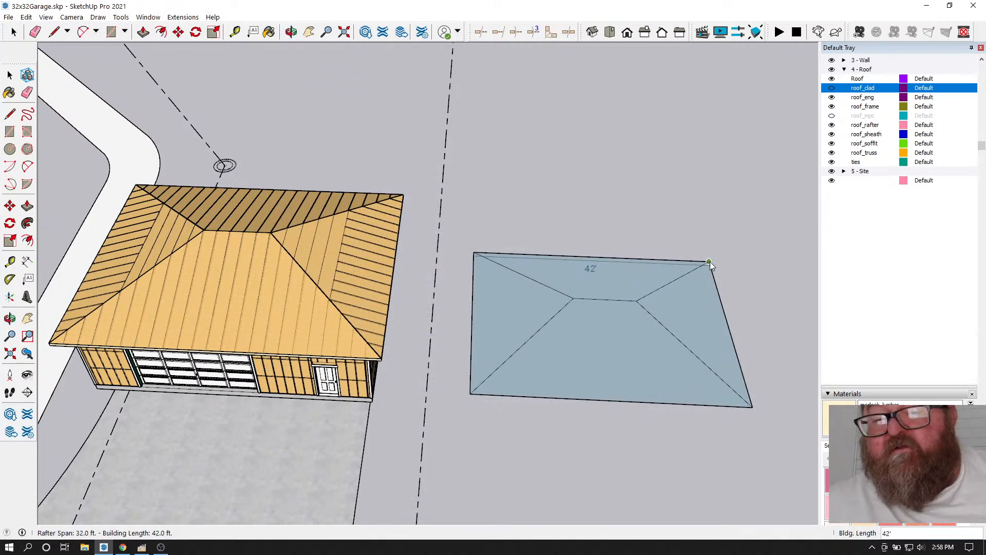
{"action": "left_click", "coordinate": [450, 389]}
{"action": "left_click", "coordinate": [462, 307]}
{"action": "left_click", "coordinate": [443, 381]}
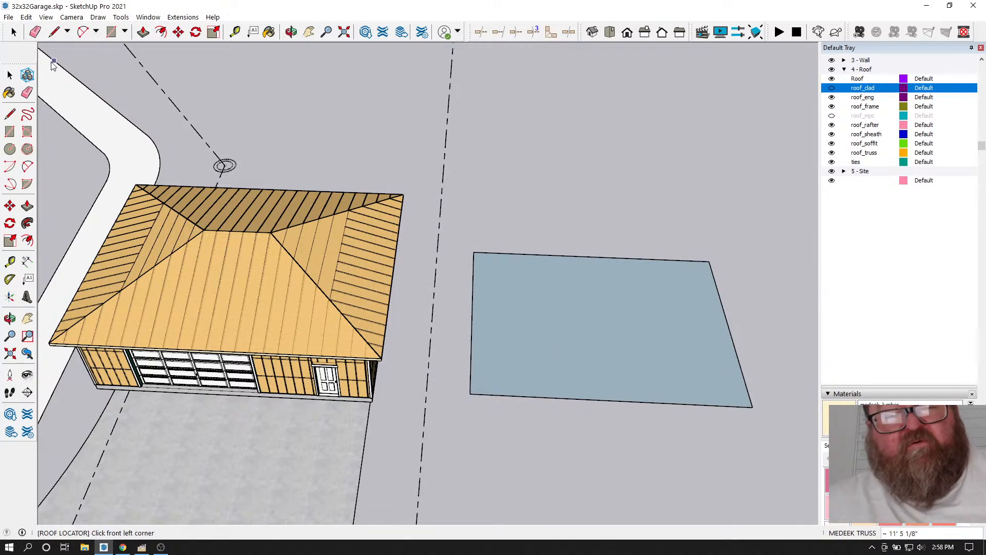
- Erase the blue rectangle beside the garage by removing its edges
{"action": "left_click", "coordinate": [35, 32]}
{"action": "left_click", "coordinate": [492, 253]}
{"action": "left_click", "coordinate": [473, 360]}
{"action": "left_click", "coordinate": [586, 401]}
{"action": "left_click_drag", "start_coordinate": [689, 403], "coordinate": [755, 344]}
{"action": "scroll", "coordinate": [755, 344], "scroll_direction": "down", "scroll_amount": 2}
- Select the garage's hip roof assembly
{"action": "left_click", "coordinate": [14, 32]}
{"action": "scroll", "coordinate": [406, 322], "scroll_direction": "up", "scroll_amount": 4}
{"action": "left_click", "coordinate": [395, 280]}
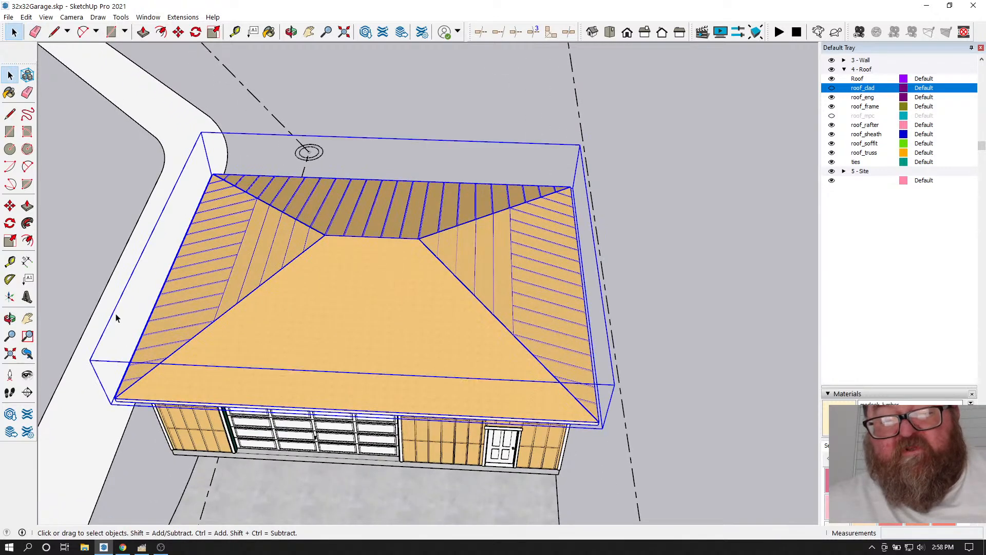
{"action": "scroll", "coordinate": [220, 308], "scroll_direction": "down", "scroll_amount": 3}
- Create a Medeek Fink roof truss assembly beside the garage, spanning about 38.75 ft and about 34 ft long, with 24 in truss spacing
{"action": "left_click", "coordinate": [183, 17]}
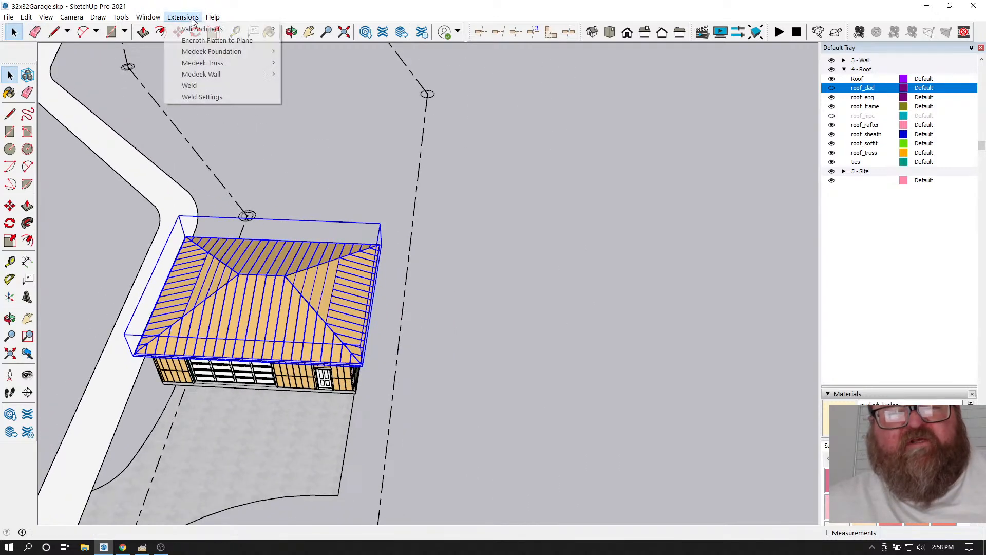
{"action": "mouse_move", "coordinate": [199, 67]}
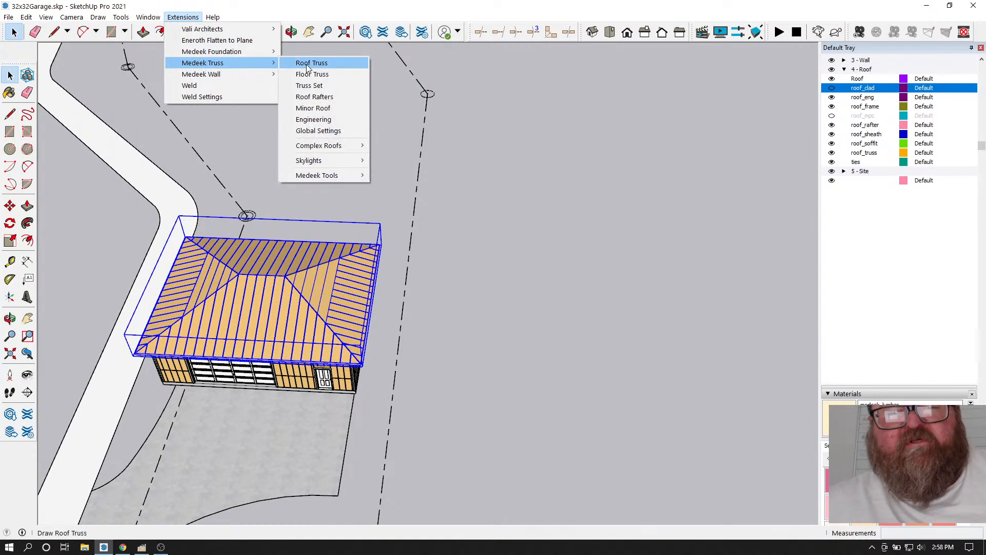
{"action": "left_click", "coordinate": [307, 63]}
{"action": "left_click", "coordinate": [327, 208]}
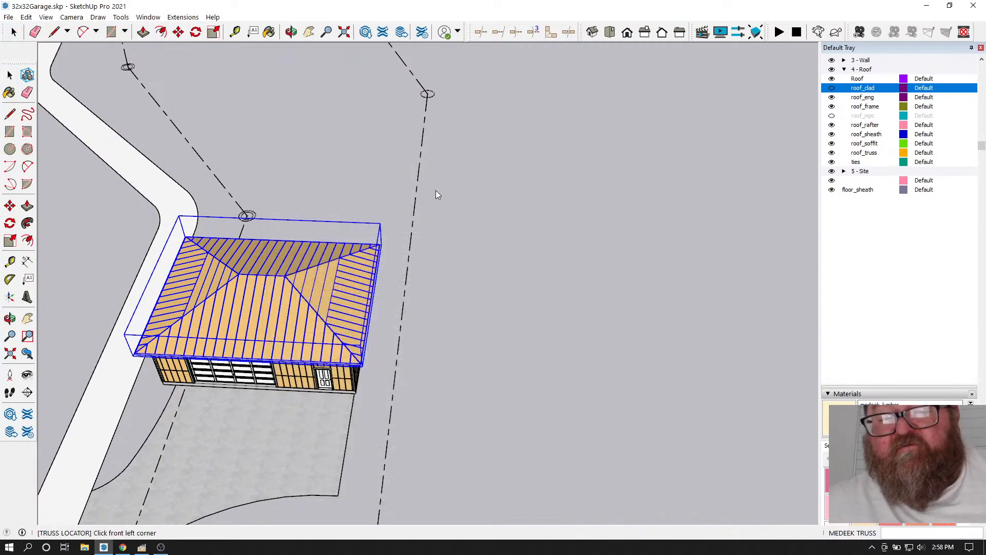
{"action": "left_click", "coordinate": [448, 343]}
{"action": "left_click", "coordinate": [619, 351]}
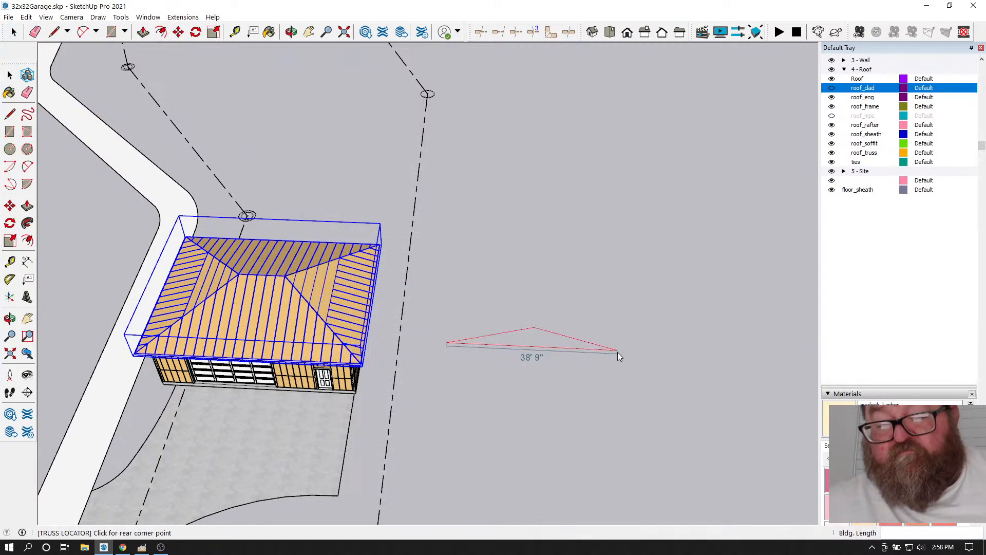
{"action": "left_click", "coordinate": [621, 260]}
{"action": "left_click", "coordinate": [446, 363]}
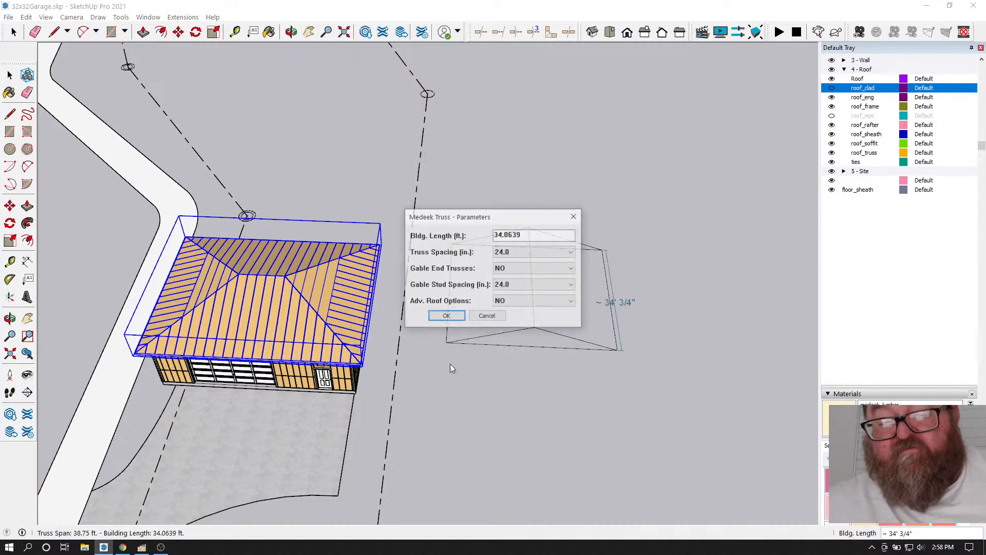
{"action": "left_click", "coordinate": [446, 316]}
{"action": "scroll", "coordinate": [534, 348], "scroll_direction": "up", "scroll_amount": 8}
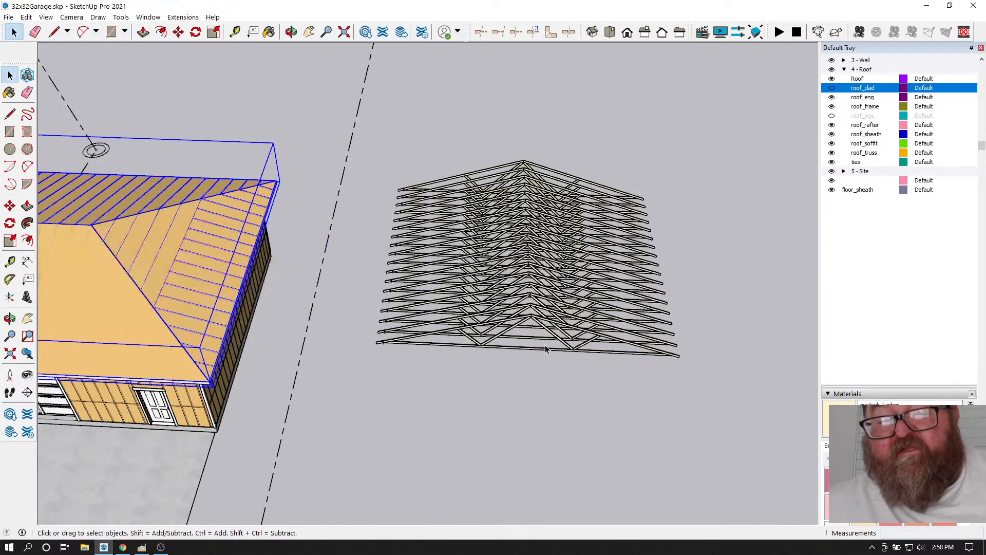
- Edit the new common truss assembly beside the garage, setting its pitch to 10:12, and update it
{"action": "left_click", "coordinate": [291, 32]}
{"action": "left_click_drag", "start_coordinate": [401, 226], "coordinate": [260, 214]}
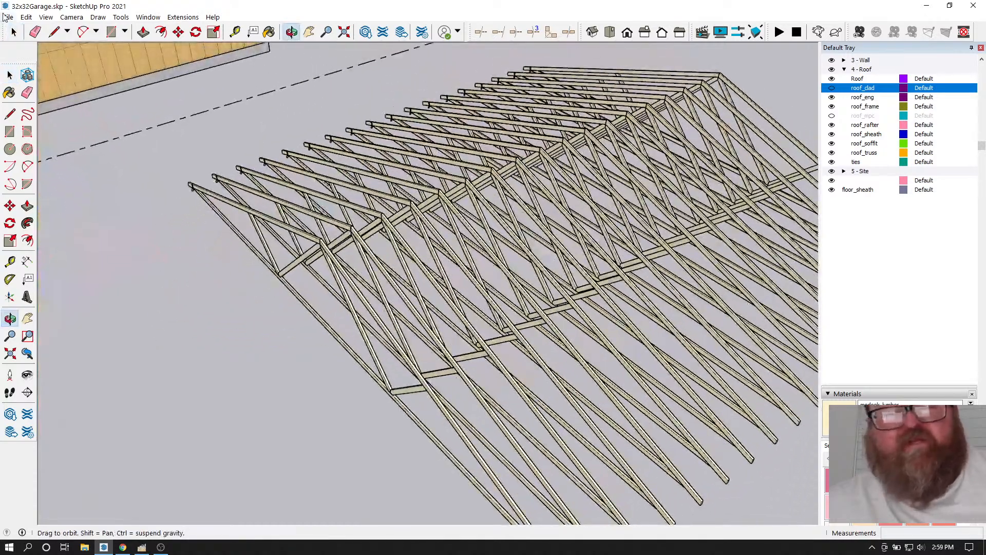
{"action": "left_click", "coordinate": [14, 32]}
{"action": "left_click", "coordinate": [435, 239]}
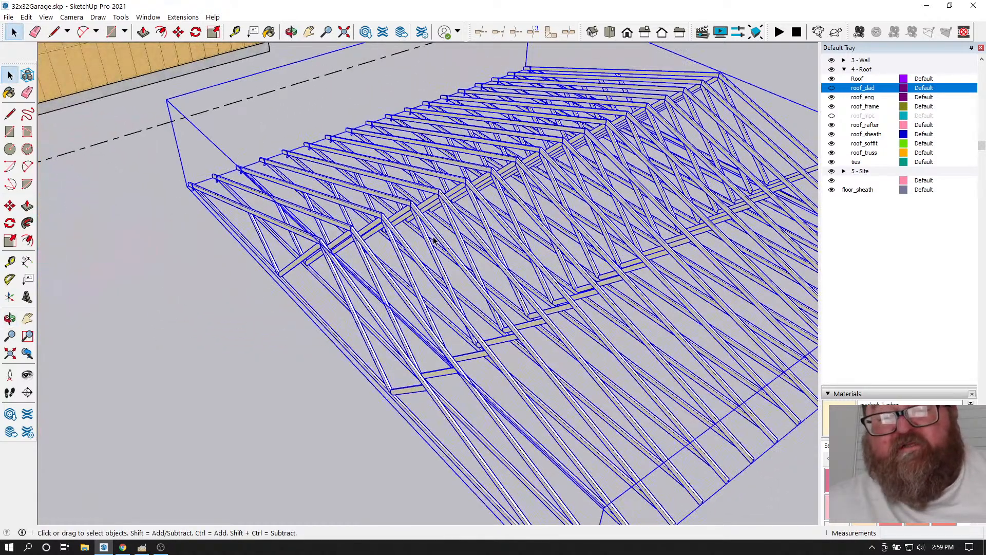
{"action": "right_click", "coordinate": [436, 239]}
{"action": "left_click", "coordinate": [481, 428]}
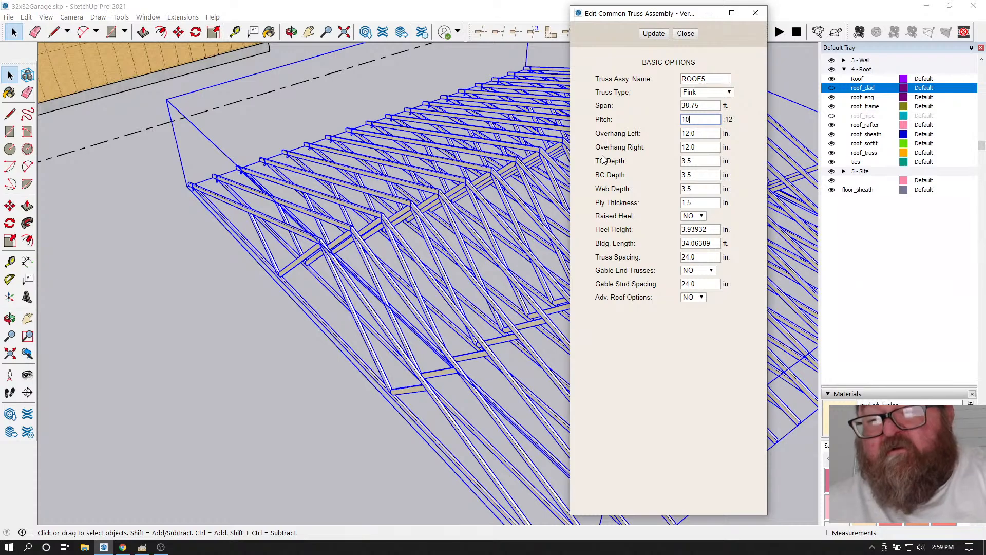
{"action": "left_click", "coordinate": [663, 35]}
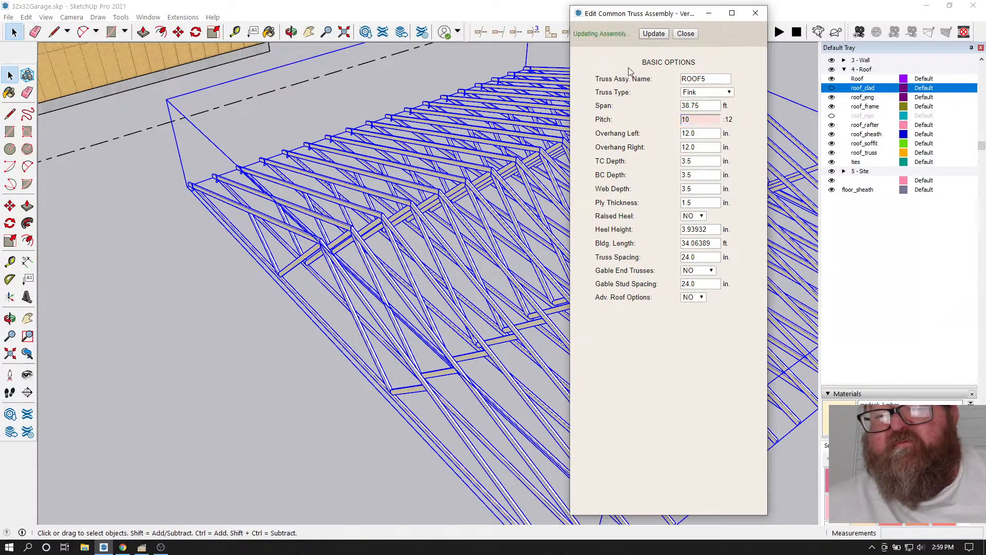
{"action": "scroll", "coordinate": [414, 300], "scroll_direction": "down", "scroll_amount": 5}
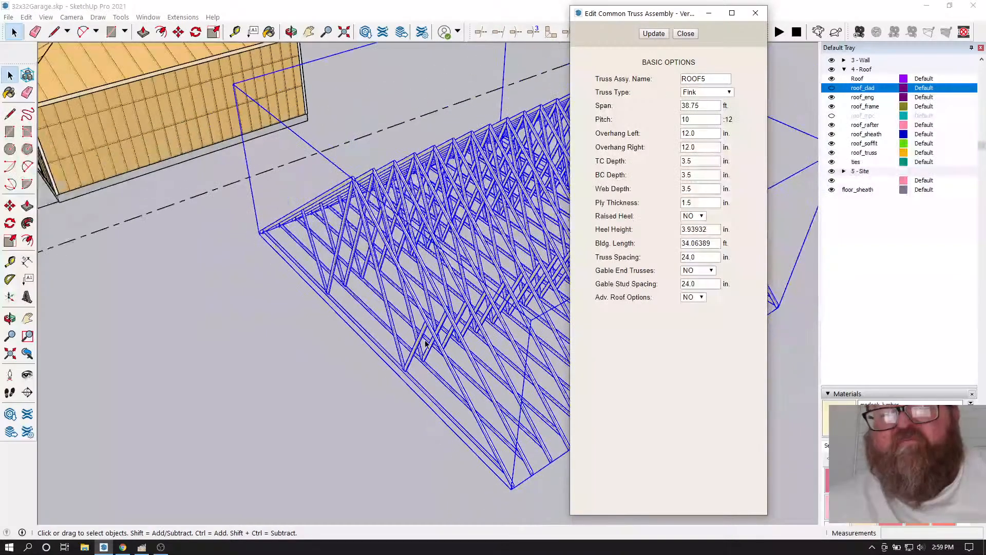
- Examine the 10:12 Fink trusses from the gable end and corner, and close the truss assembly editor
{"action": "left_click", "coordinate": [291, 31]}
{"action": "left_click_drag", "start_coordinate": [418, 267], "coordinate": [329, 340]}
{"action": "scroll", "coordinate": [407, 264], "scroll_direction": "up", "scroll_amount": 5}
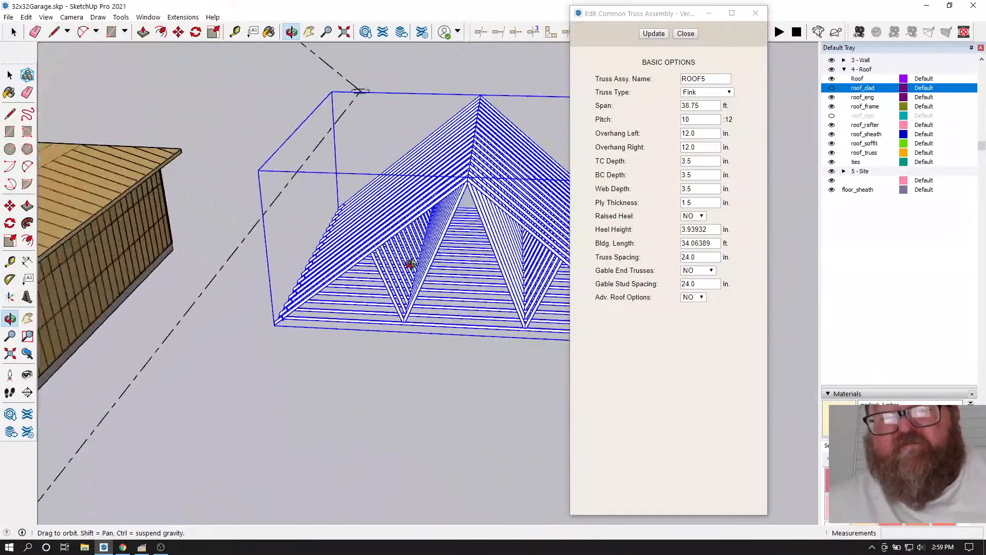
{"action": "left_click_drag", "start_coordinate": [429, 214], "coordinate": [365, 275]}
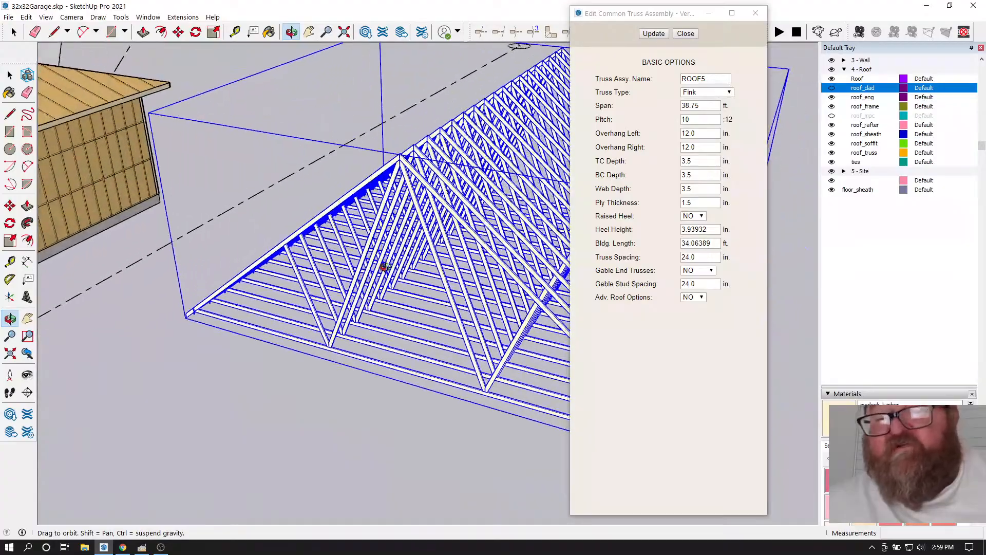
{"action": "left_click_drag", "start_coordinate": [396, 238], "coordinate": [476, 236]}
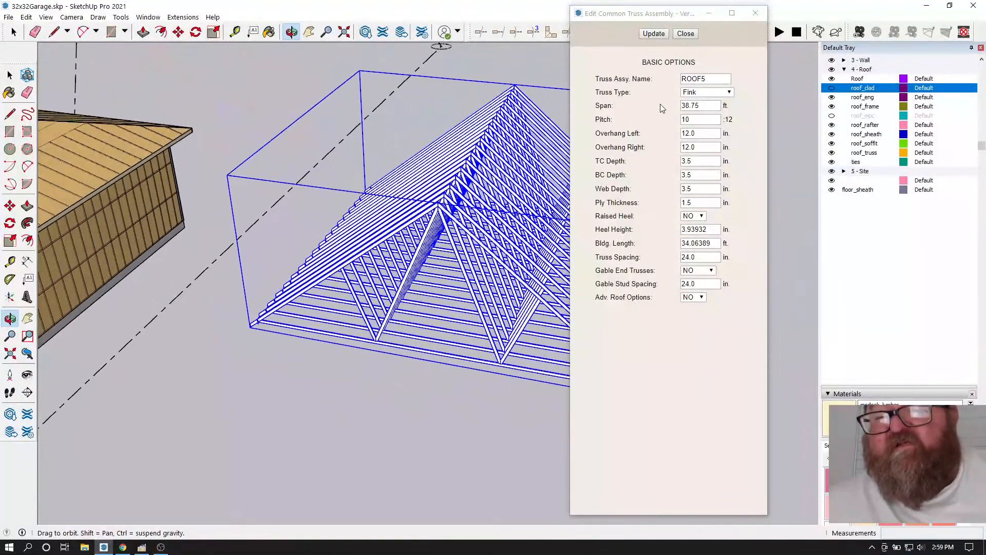
{"action": "left_click", "coordinate": [696, 36]}
- Delete the Fink truss assembly beside the garage
{"action": "scroll", "coordinate": [740, 282], "scroll_direction": "down", "scroll_amount": 4}
{"action": "scroll", "coordinate": [493, 275], "scroll_direction": "up", "scroll_amount": 3}
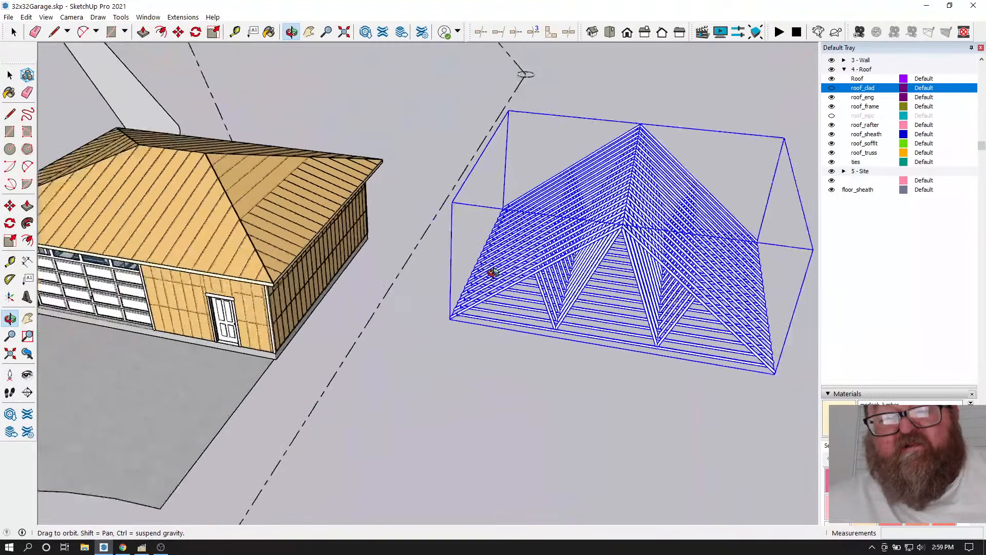
{"action": "key", "text": "space"}
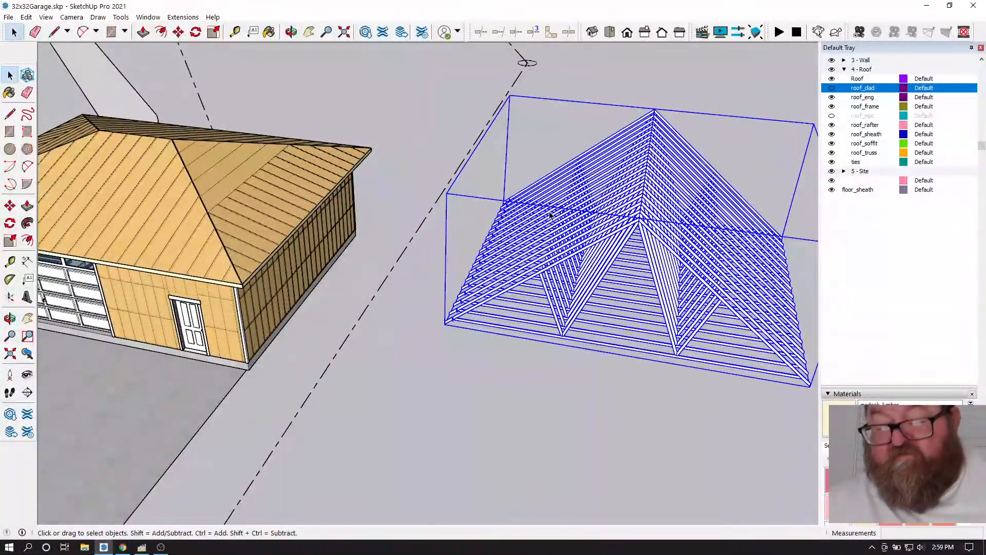
{"action": "key", "text": "Delete"}
{"action": "scroll", "coordinate": [572, 218], "scroll_direction": "down", "scroll_amount": 4}
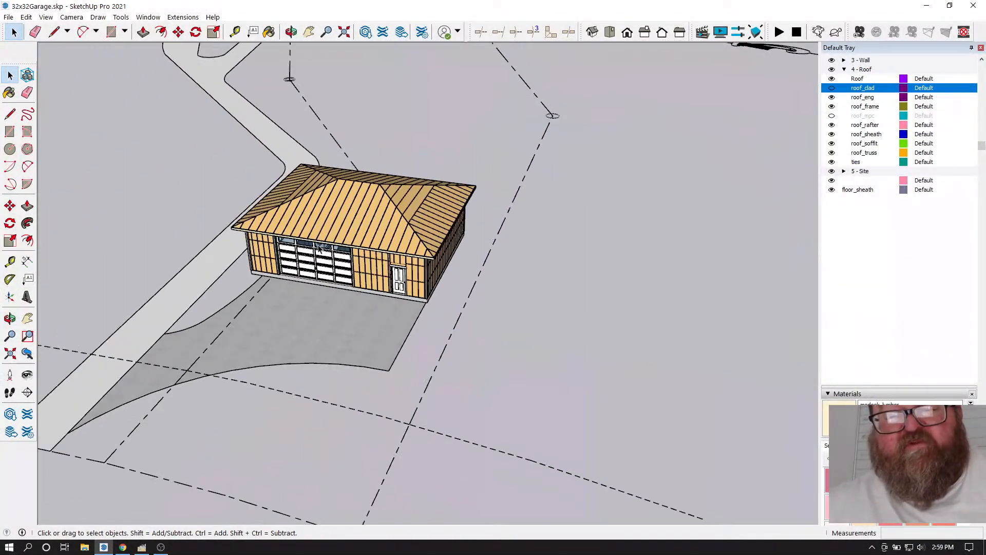
- Hide the roof_sheath tag to expose the garage's roof trusses
{"action": "scroll", "coordinate": [329, 241], "scroll_direction": "up", "scroll_amount": 4}
{"action": "scroll", "coordinate": [335, 231], "scroll_direction": "up", "scroll_amount": 3}
{"action": "key", "text": "o"}
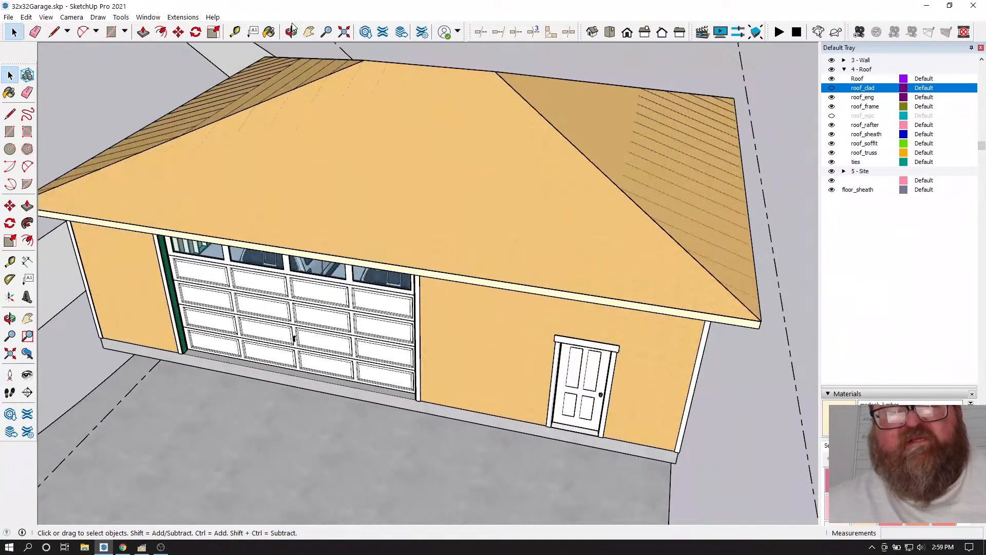
{"action": "left_click_drag", "start_coordinate": [309, 49], "coordinate": [696, 149]}
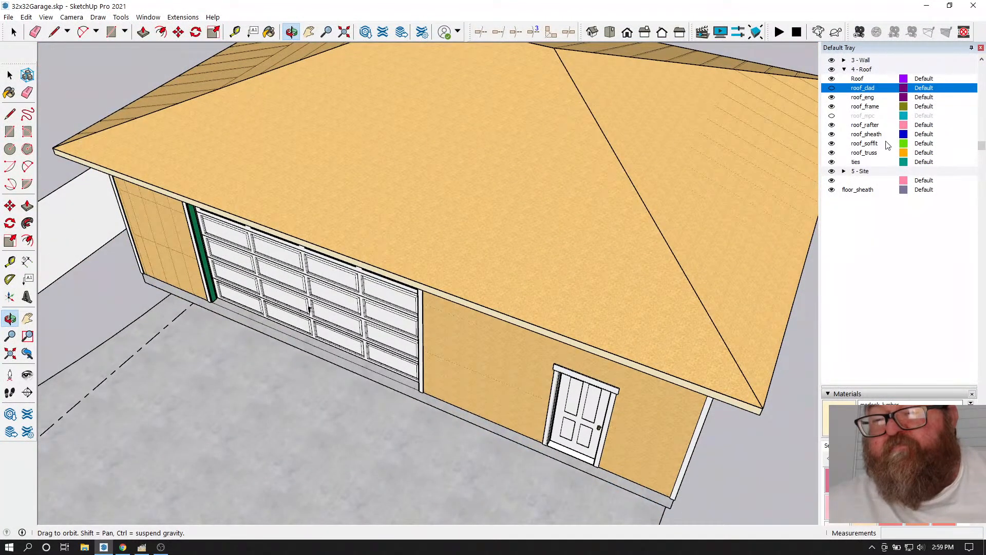
{"action": "left_click", "coordinate": [832, 134]}
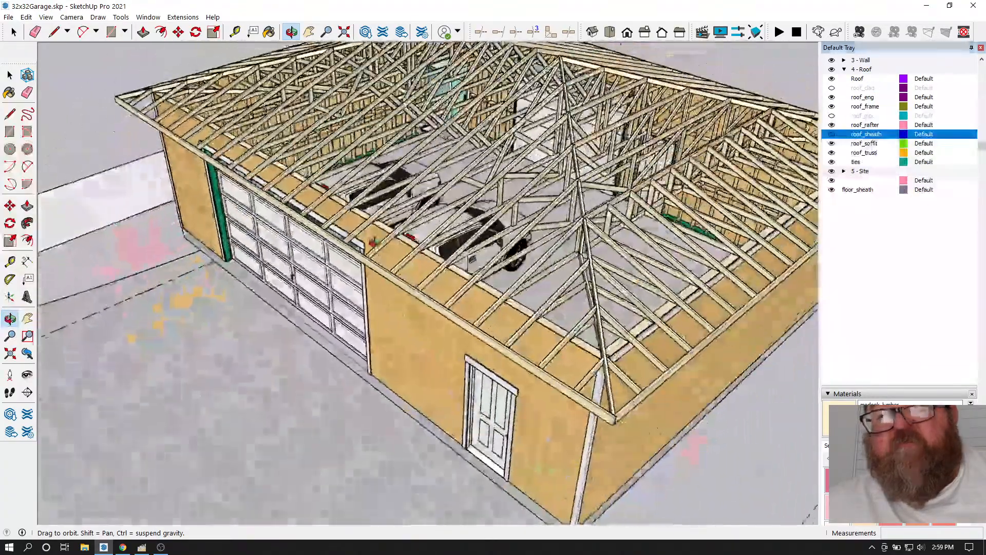
- Examine the exposed hip roof trusses from the overhead door side and the corner by the entry door
{"action": "left_click_drag", "start_coordinate": [373, 243], "coordinate": [415, 282]}
{"action": "scroll", "coordinate": [414, 282], "scroll_direction": "down", "scroll_amount": 1}
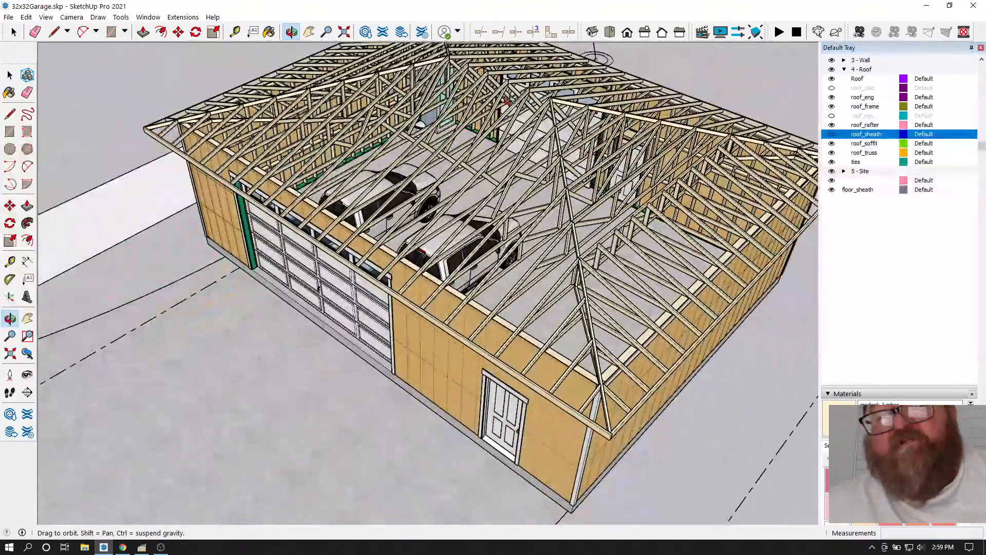
{"action": "scroll", "coordinate": [501, 90], "scroll_direction": "up", "scroll_amount": 3}
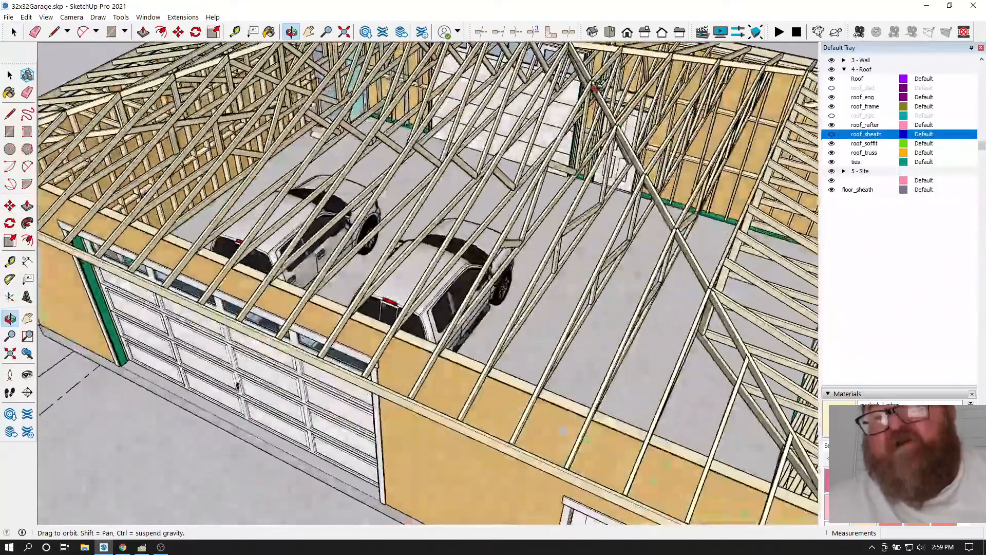
{"action": "left_click_drag", "start_coordinate": [712, 219], "coordinate": [560, 63]}
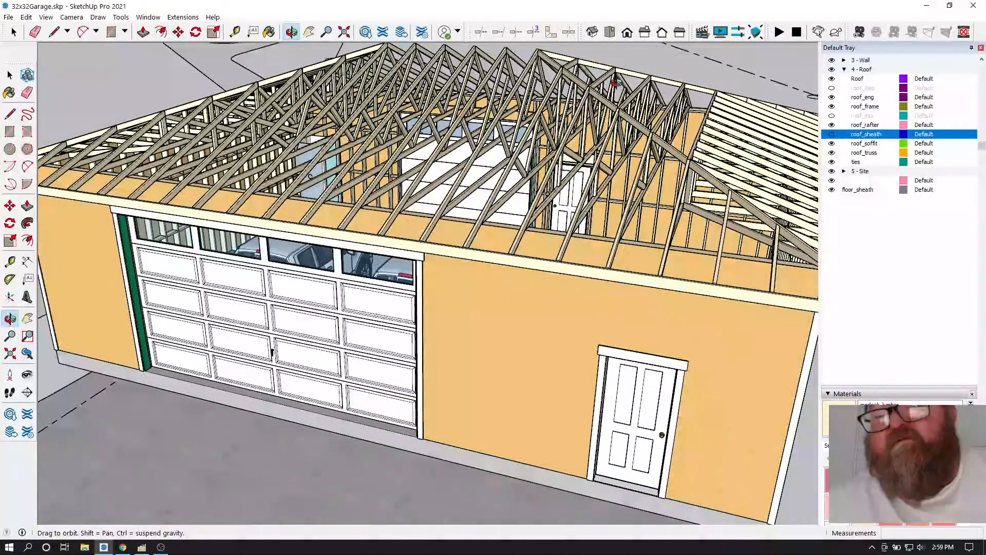
{"action": "left_click_drag", "start_coordinate": [687, 164], "coordinate": [559, 78]}
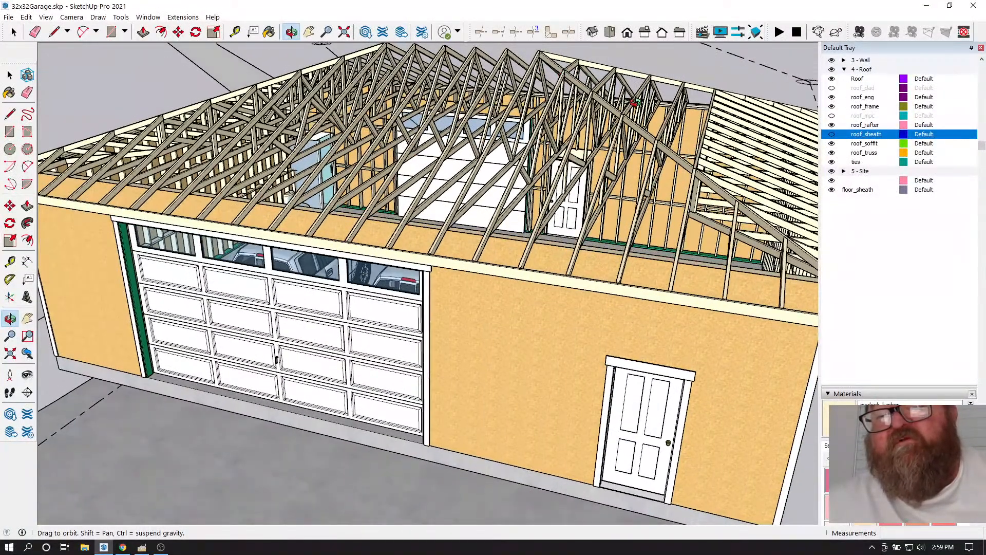
{"action": "left_click_drag", "start_coordinate": [690, 210], "coordinate": [590, 175]}
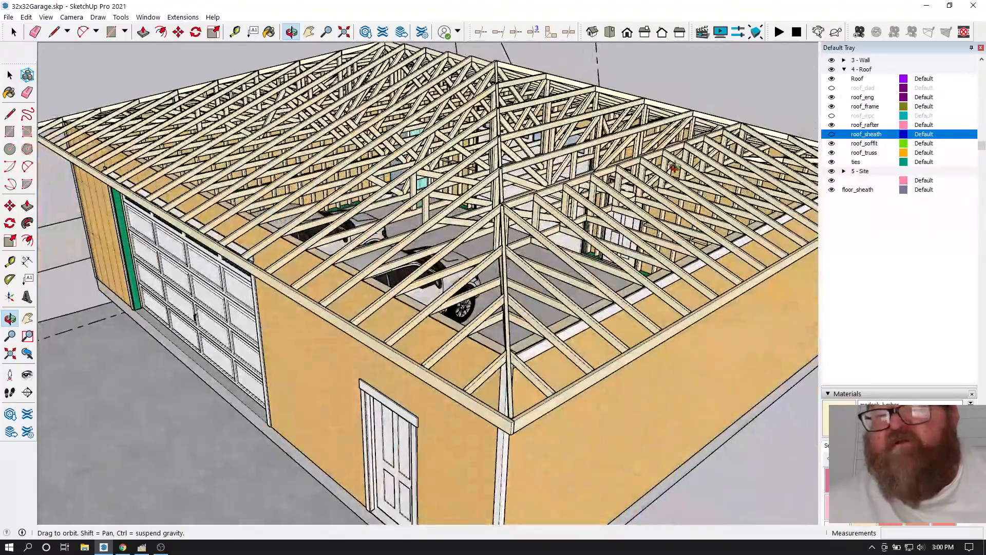
{"action": "left_click_drag", "start_coordinate": [598, 278], "coordinate": [503, 194]}
{"action": "left_click_drag", "start_coordinate": [445, 120], "coordinate": [523, 155]}
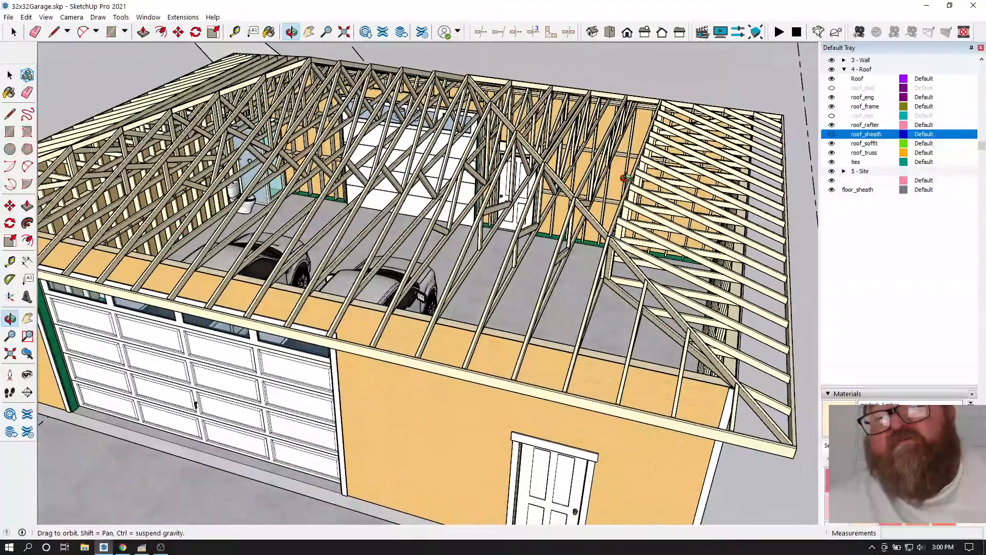
{"action": "left_click_drag", "start_coordinate": [725, 226], "coordinate": [587, 290]}
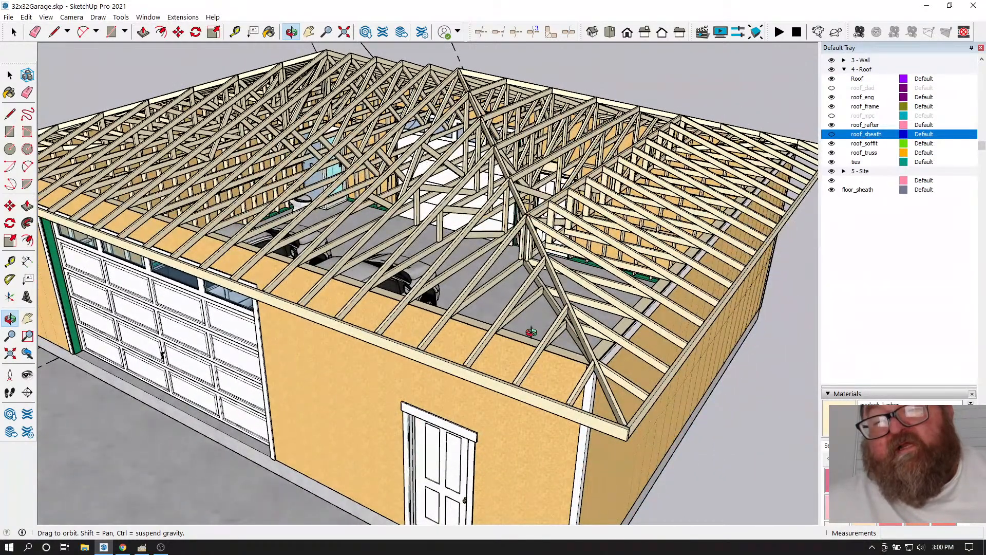
- Examine the corner girder, the end jacks and the flat-topped step-down trusses above the parked trucks up close
{"action": "left_click_drag", "start_coordinate": [594, 384], "coordinate": [206, 314]}
{"action": "scroll", "coordinate": [389, 315], "scroll_direction": "up", "scroll_amount": 4}
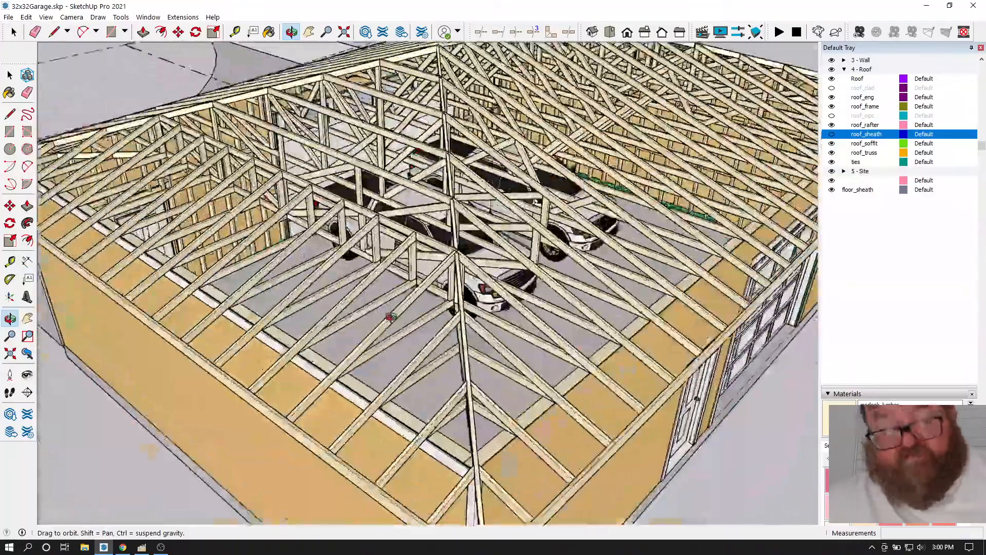
{"action": "left_click_drag", "start_coordinate": [389, 315], "coordinate": [362, 331]}
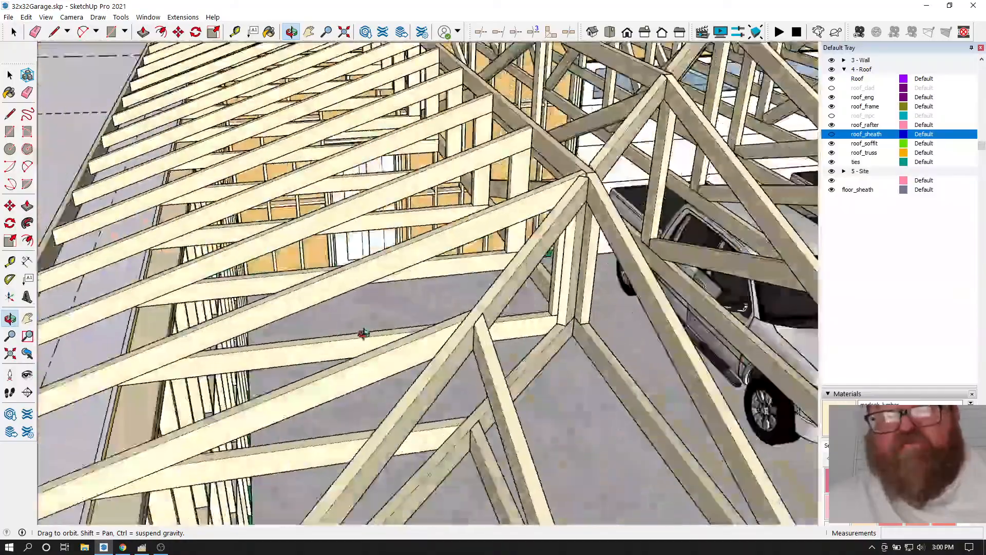
{"action": "scroll", "coordinate": [414, 409], "scroll_direction": "down", "scroll_amount": 3}
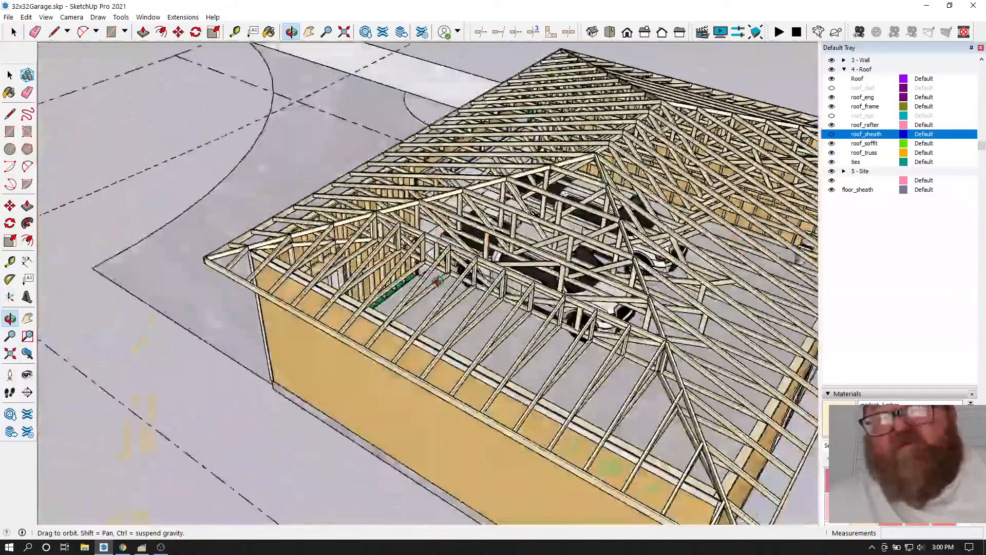
{"action": "left_click_drag", "start_coordinate": [437, 281], "coordinate": [506, 290]}
{"action": "scroll", "coordinate": [440, 195], "scroll_direction": "up", "scroll_amount": 10}
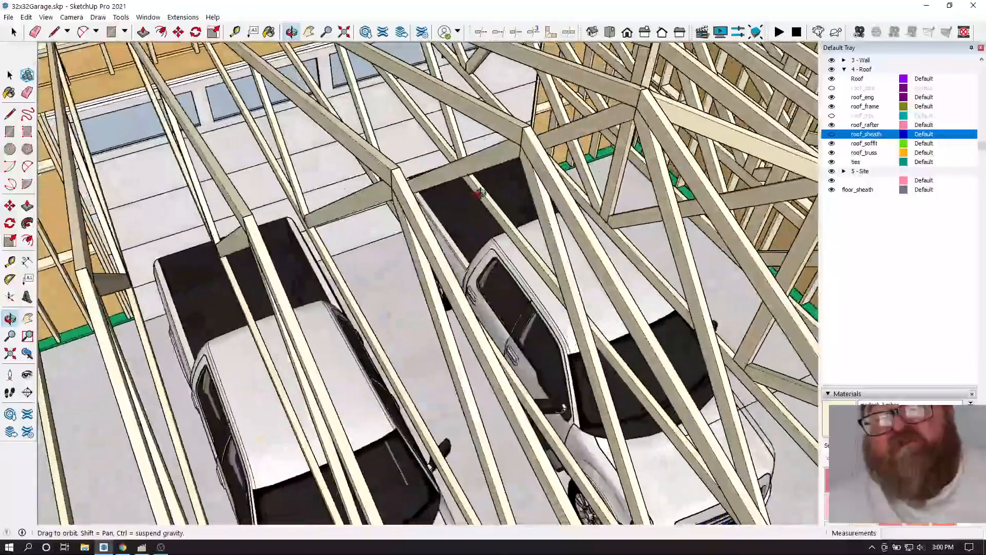
{"action": "left_click_drag", "start_coordinate": [481, 193], "coordinate": [580, 189]}
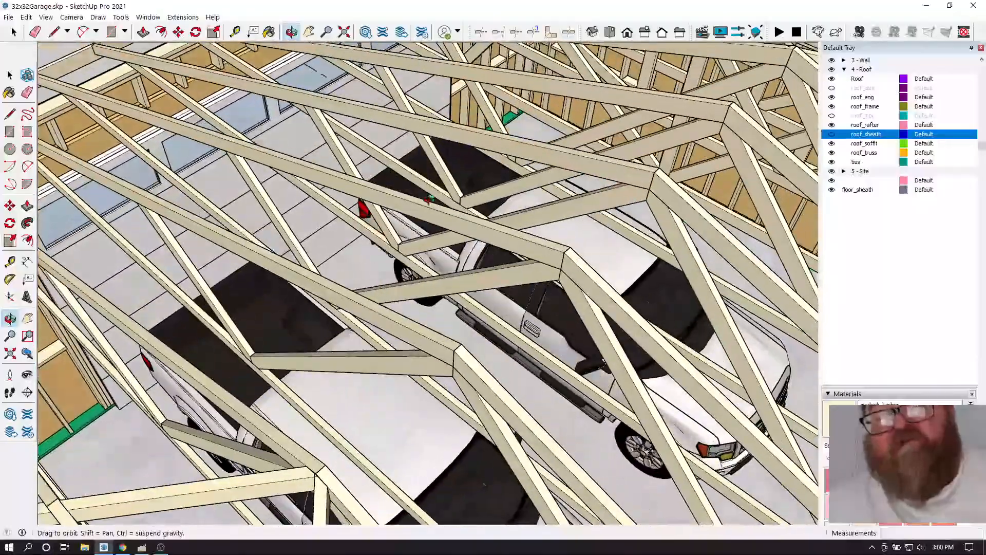
{"action": "scroll", "coordinate": [429, 200], "scroll_direction": "down", "scroll_amount": 5}
{"action": "left_click_drag", "start_coordinate": [277, 257], "coordinate": [326, 260]}
{"action": "scroll", "coordinate": [367, 260], "scroll_direction": "down", "scroll_amount": 1}
{"action": "scroll", "coordinate": [367, 259], "scroll_direction": "down", "scroll_amount": 3}
{"action": "scroll", "coordinate": [504, 190], "scroll_direction": "up", "scroll_amount": 3}
- Switch to the TrueBuild Cloud truss drawing in Chrome, list its trusses and highlight CG01
{"action": "left_click", "coordinate": [104, 548]}
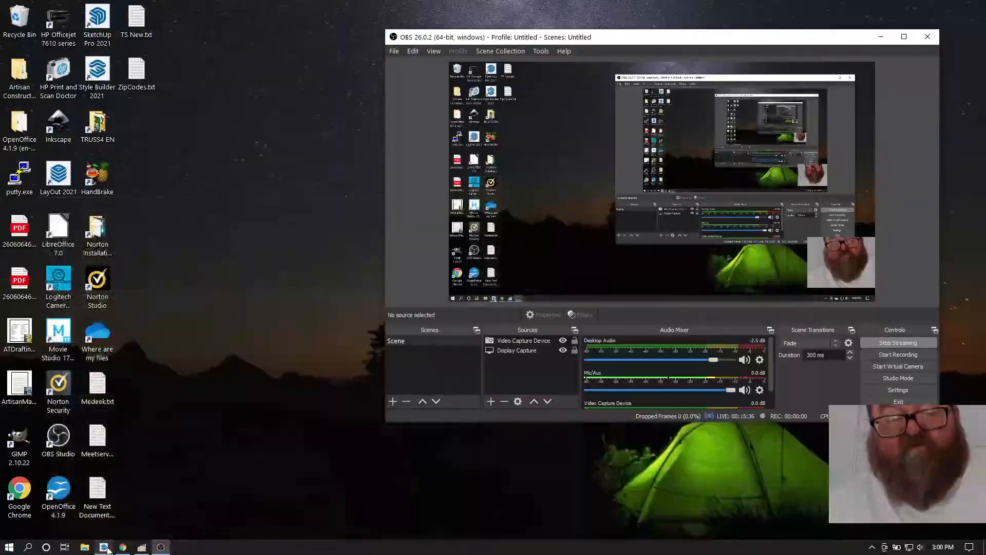
{"action": "left_click", "coordinate": [124, 548]}
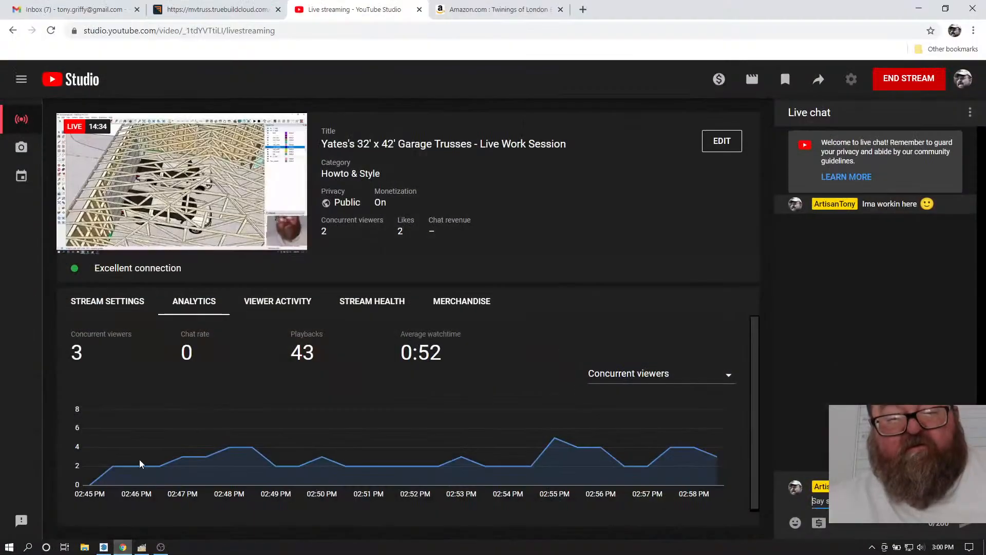
{"action": "left_click", "coordinate": [252, 6]}
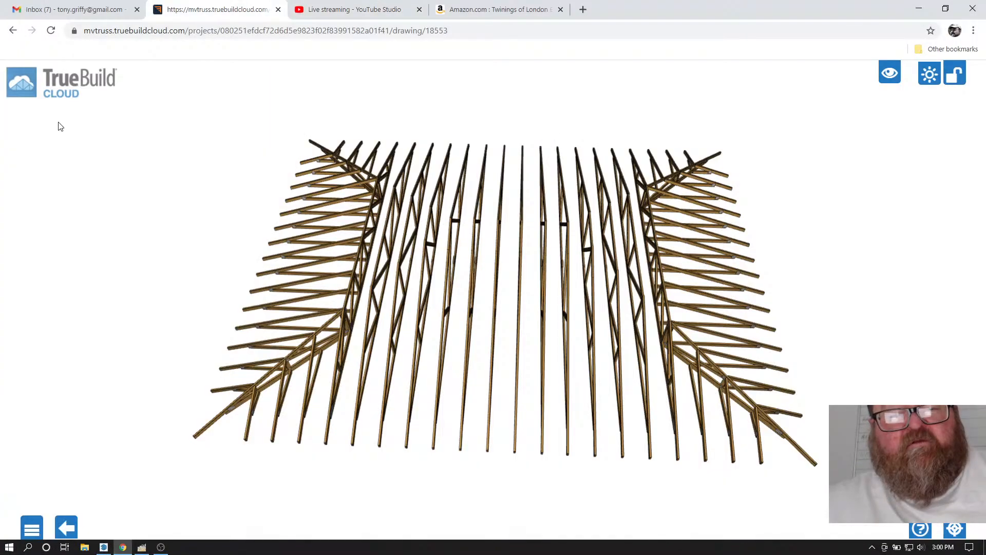
{"action": "left_click", "coordinate": [32, 529]}
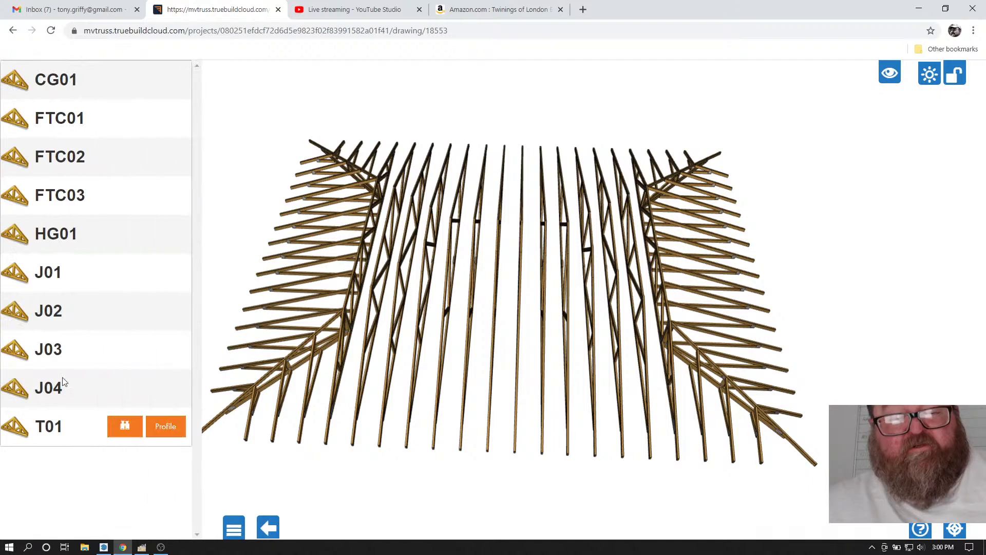
{"action": "left_click", "coordinate": [60, 87]}
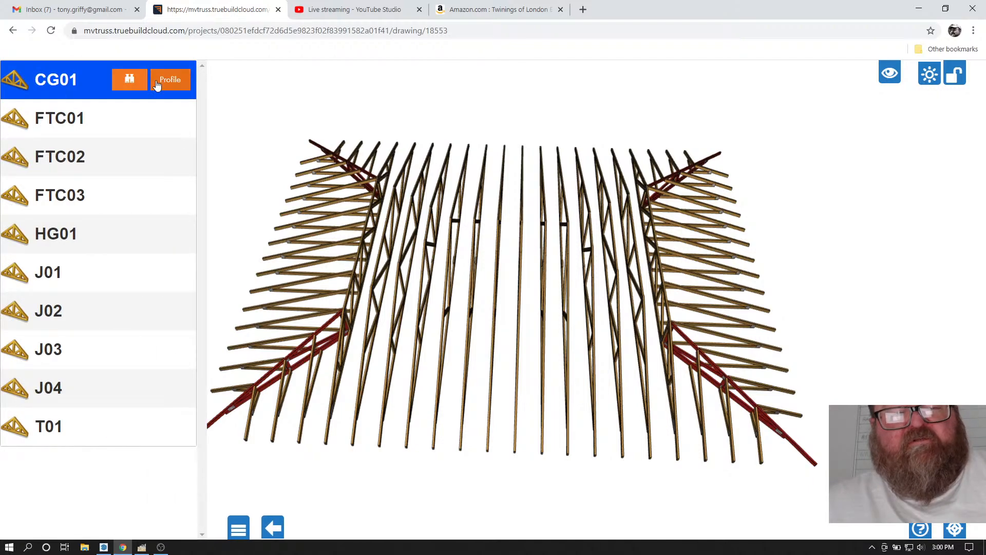
- Highlight the FTC01 trusses in the layout, view their profile drawing and close it
{"action": "left_click", "coordinate": [85, 118]}
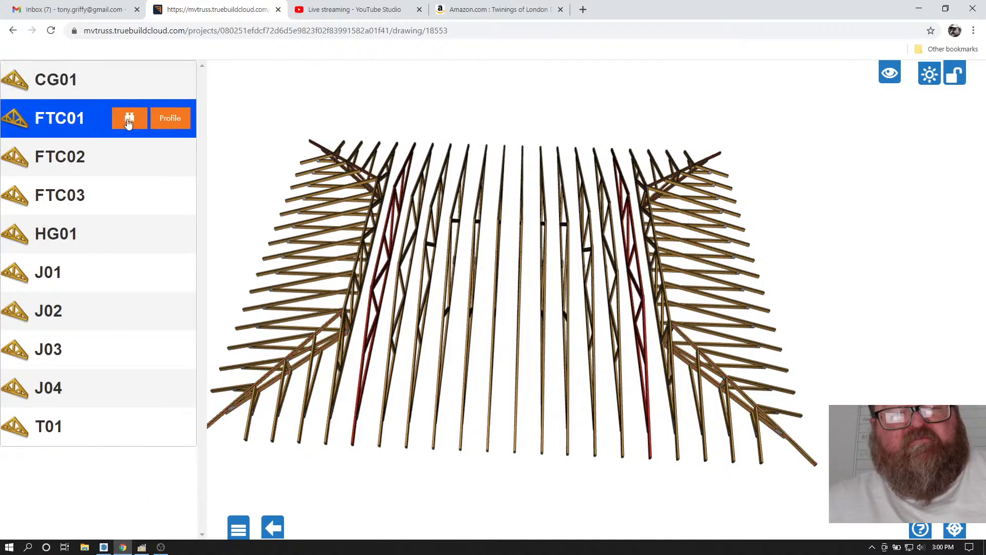
{"action": "left_click", "coordinate": [170, 119]}
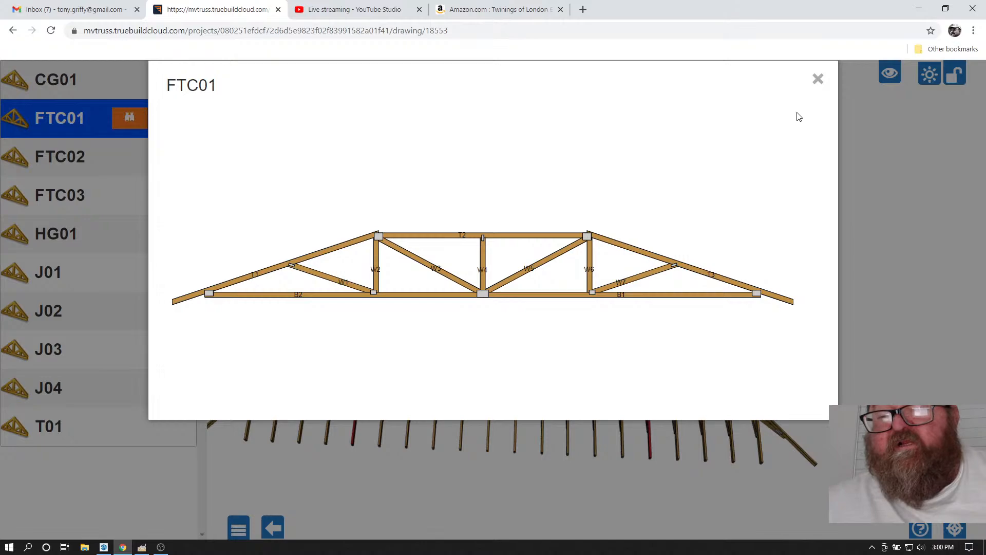
{"action": "left_click", "coordinate": [817, 81]}
- Return to SketchUp and examine the garage's truss layout from the front, the hip end and the corner girder
{"action": "left_click", "coordinate": [105, 548]}
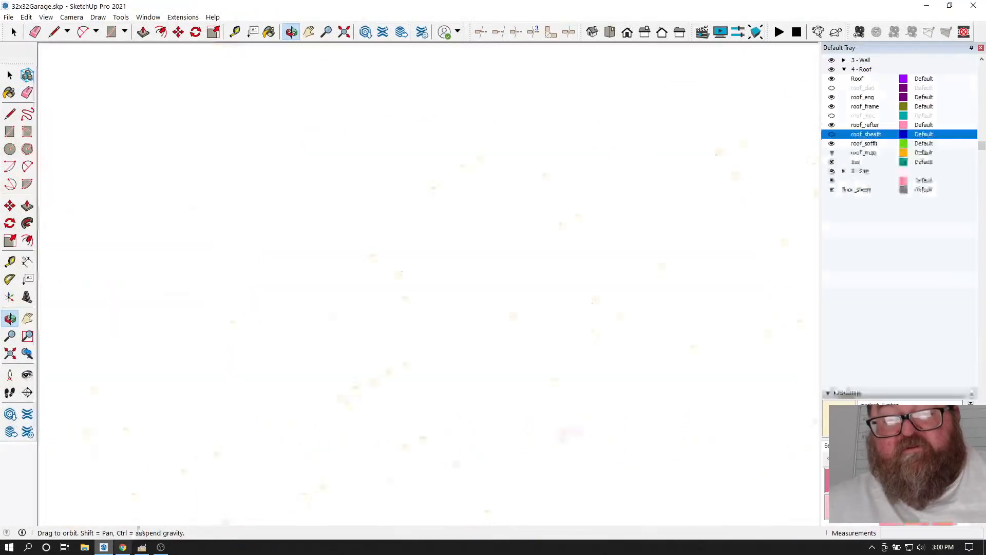
{"action": "mouse_move", "coordinate": [465, 354]}
{"action": "left_mouse_down"}
{"action": "mouse_move", "coordinate": [462, 345]}
{"action": "mouse_move", "coordinate": [447, 431]}
{"action": "mouse_move", "coordinate": [430, 322]}
{"action": "mouse_move", "coordinate": [452, 376]}
{"action": "mouse_move", "coordinate": [298, 341]}
{"action": "left_mouse_up"}
{"action": "left_click_drag", "start_coordinate": [205, 345], "coordinate": [384, 305]}
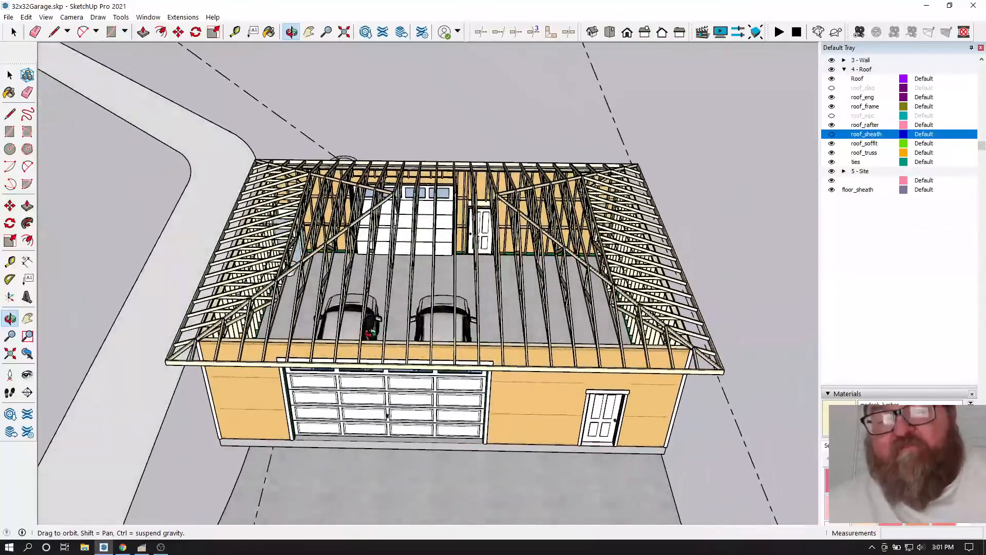
{"action": "scroll", "coordinate": [514, 310], "scroll_direction": "up", "scroll_amount": 3}
{"action": "left_click_drag", "start_coordinate": [683, 349], "coordinate": [538, 335]}
{"action": "scroll", "coordinate": [601, 369], "scroll_direction": "up", "scroll_amount": 3}
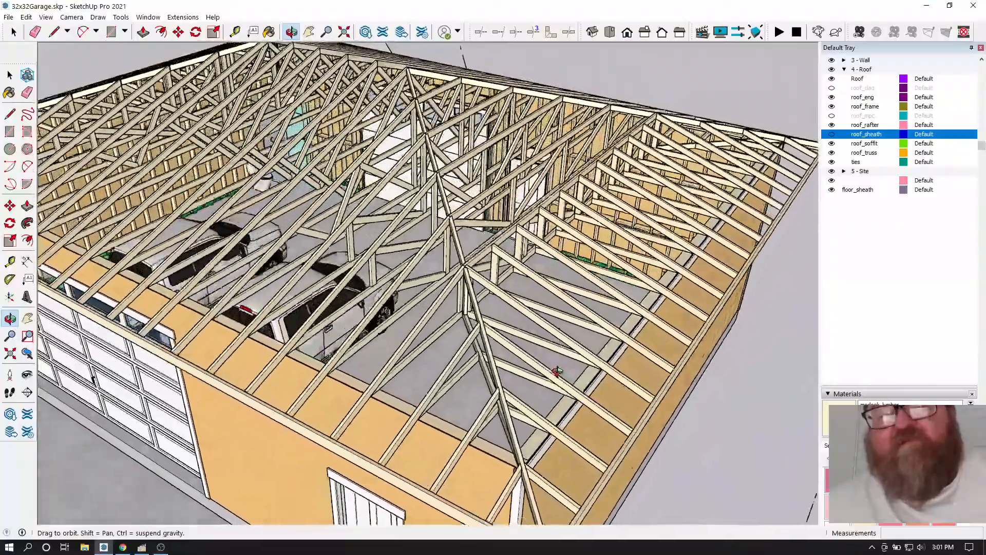
{"action": "left_click_drag", "start_coordinate": [557, 371], "coordinate": [649, 339]}
{"action": "scroll", "coordinate": [649, 339], "scroll_direction": "up", "scroll_amount": 3}
{"action": "middle_click_drag", "start_coordinate": [649, 339], "coordinate": [561, 361]}
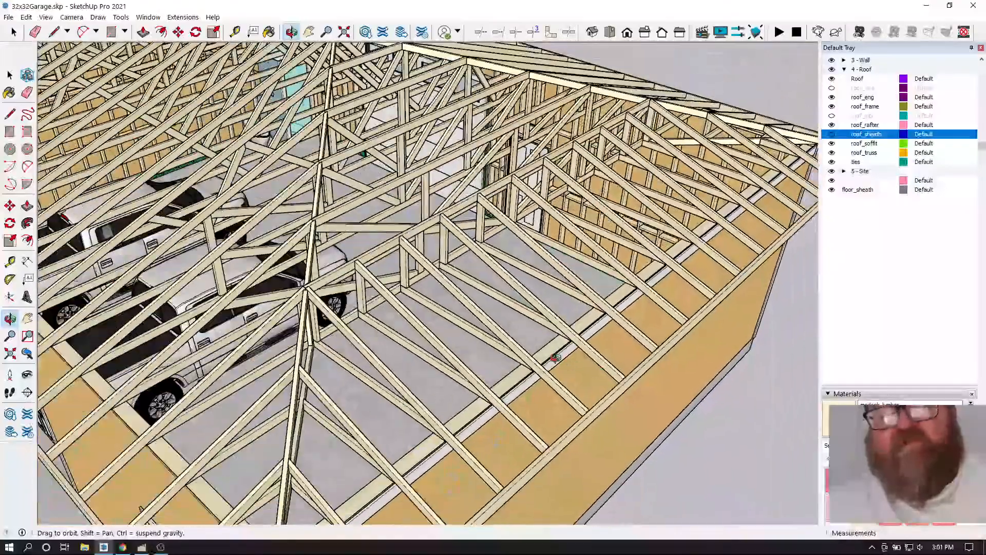
{"action": "left_click_drag", "start_coordinate": [439, 227], "coordinate": [452, 240]}
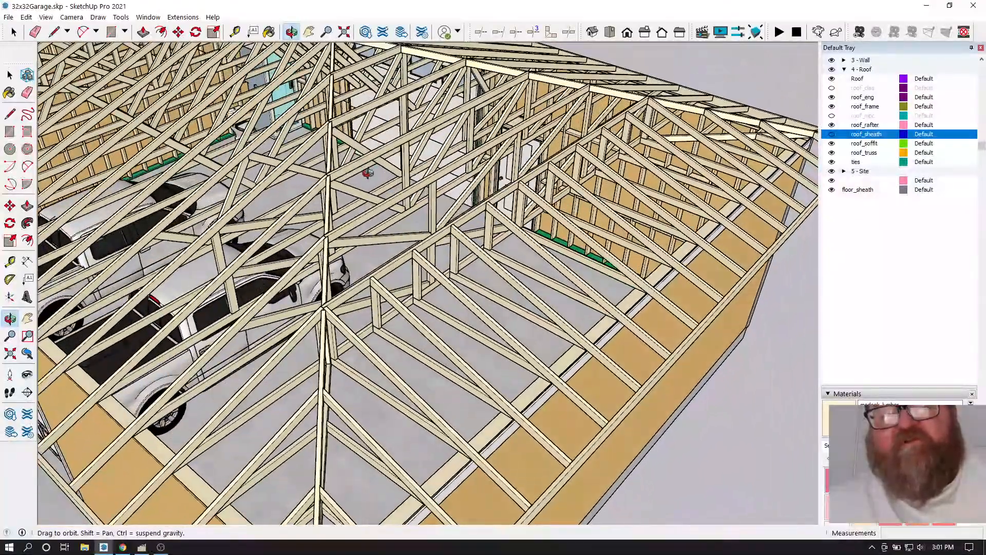
{"action": "left_click_drag", "start_coordinate": [419, 270], "coordinate": [527, 225]}
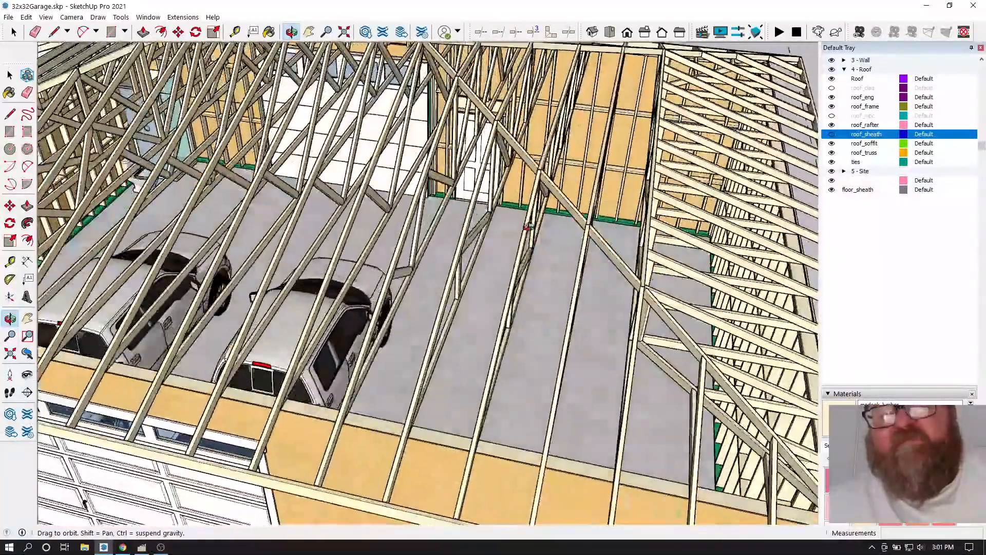
{"action": "left_click_drag", "start_coordinate": [571, 307], "coordinate": [680, 377]}
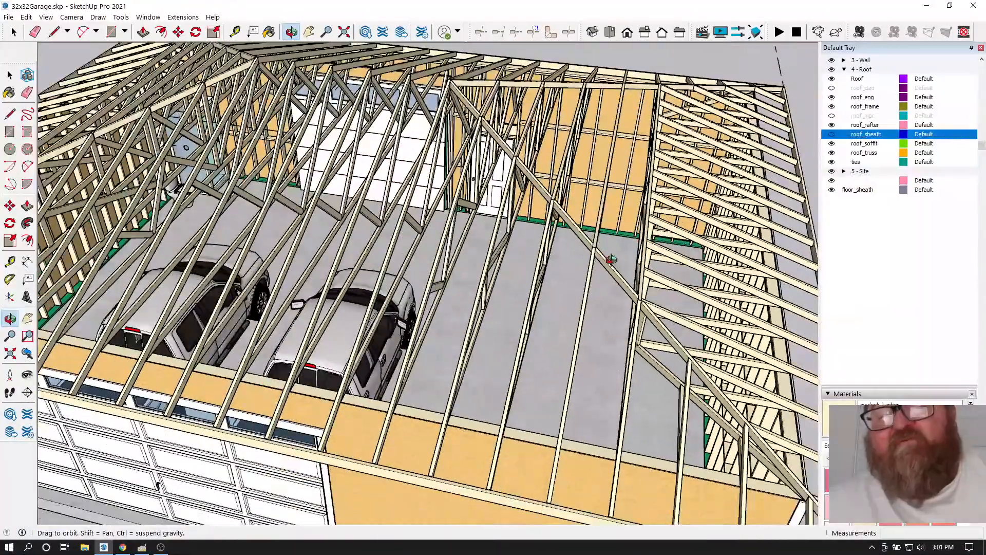
{"action": "left_click_drag", "start_coordinate": [673, 341], "coordinate": [542, 265]}
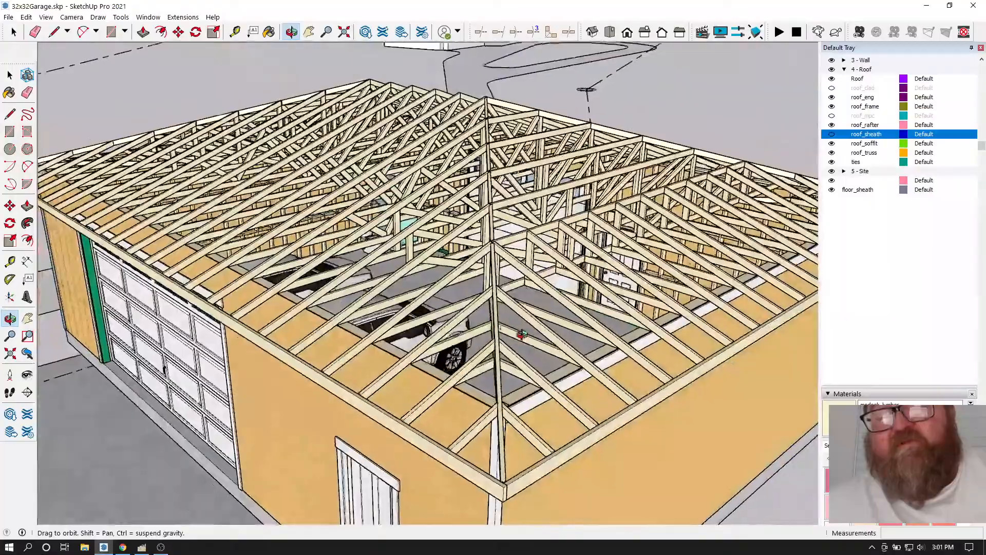
- Examine the hip framing at the other front corner and the fascia and eave overhang from below
{"action": "left_click_drag", "start_coordinate": [522, 334], "coordinate": [455, 279]}
{"action": "left_click_drag", "start_coordinate": [310, 416], "coordinate": [266, 316]}
{"action": "left_click_drag", "start_coordinate": [326, 316], "coordinate": [282, 394]}
{"action": "scroll", "coordinate": [418, 406], "scroll_direction": "up", "scroll_amount": 5}
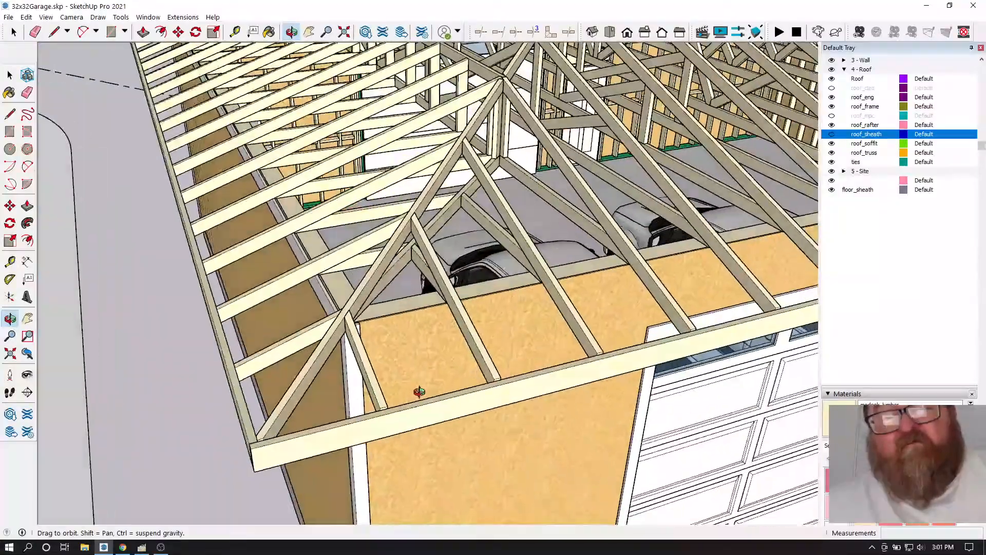
{"action": "left_click_drag", "start_coordinate": [420, 392], "coordinate": [473, 441]}
{"action": "scroll", "coordinate": [451, 407], "scroll_direction": "up", "scroll_amount": 3}
{"action": "left_click_drag", "start_coordinate": [462, 383], "coordinate": [520, 211]}
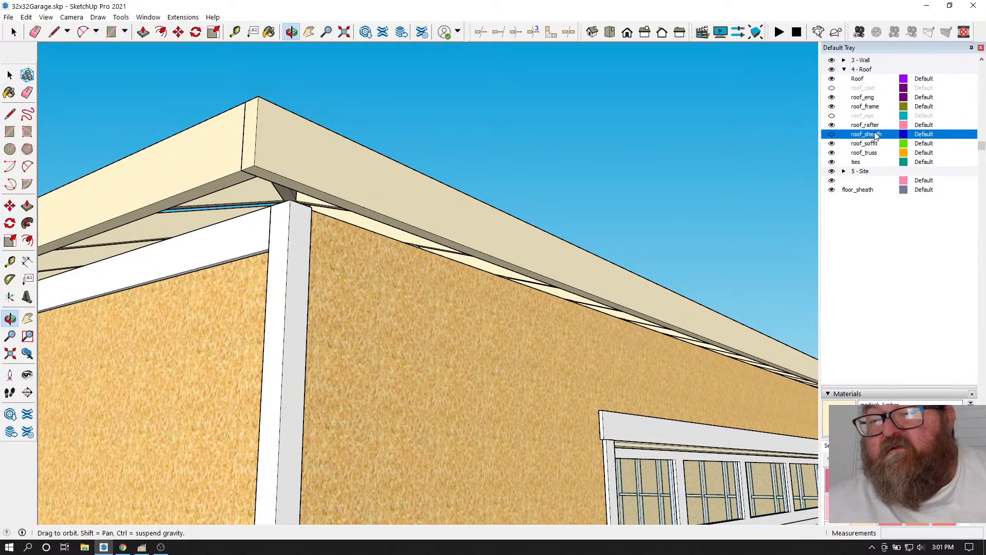
- Check the live stream's status in YouTube Studio in Chrome, and return to SketchUp
{"action": "scroll", "coordinate": [874, 135], "scroll_direction": "up", "scroll_amount": 3}
{"action": "left_click", "coordinate": [124, 548]}
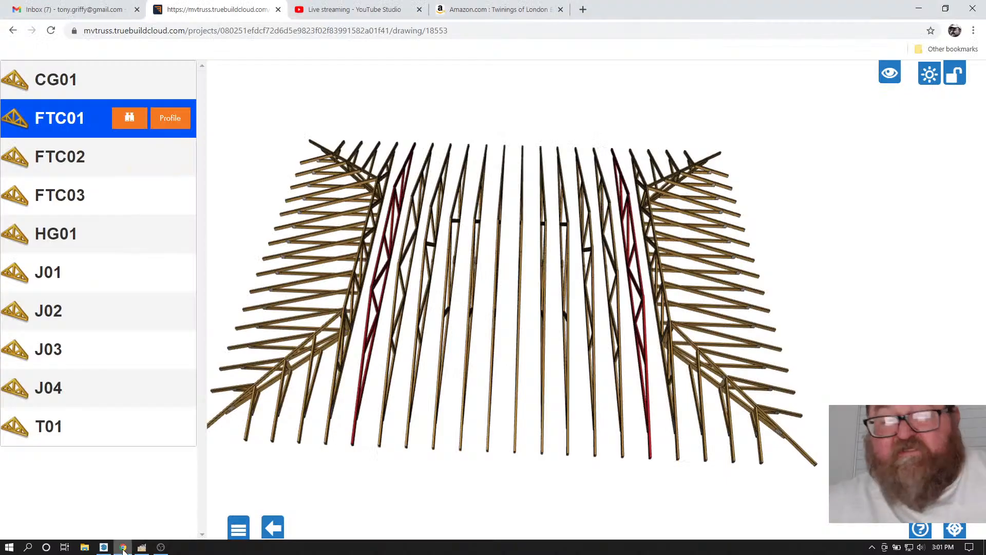
{"action": "left_click", "coordinate": [336, 10]}
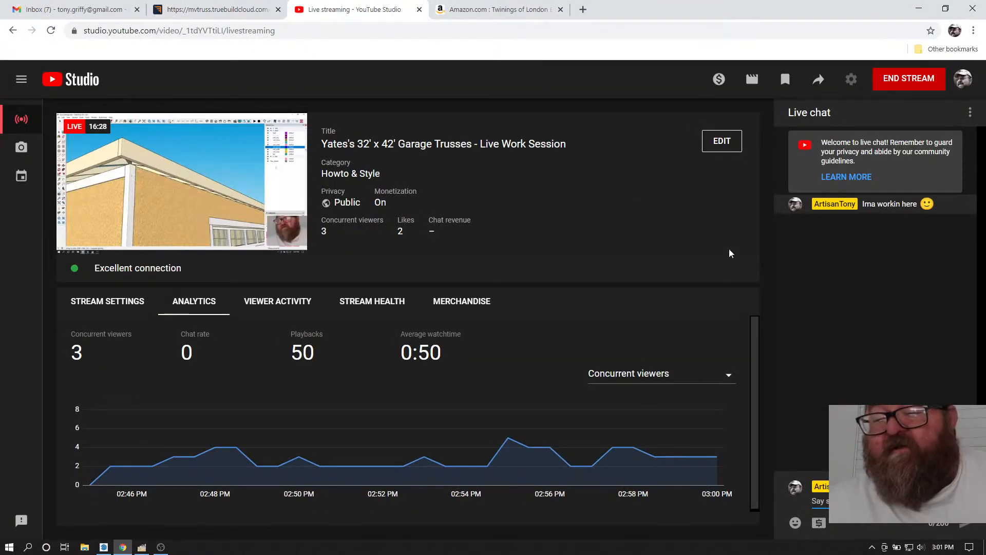
{"action": "left_click", "coordinate": [123, 548]}
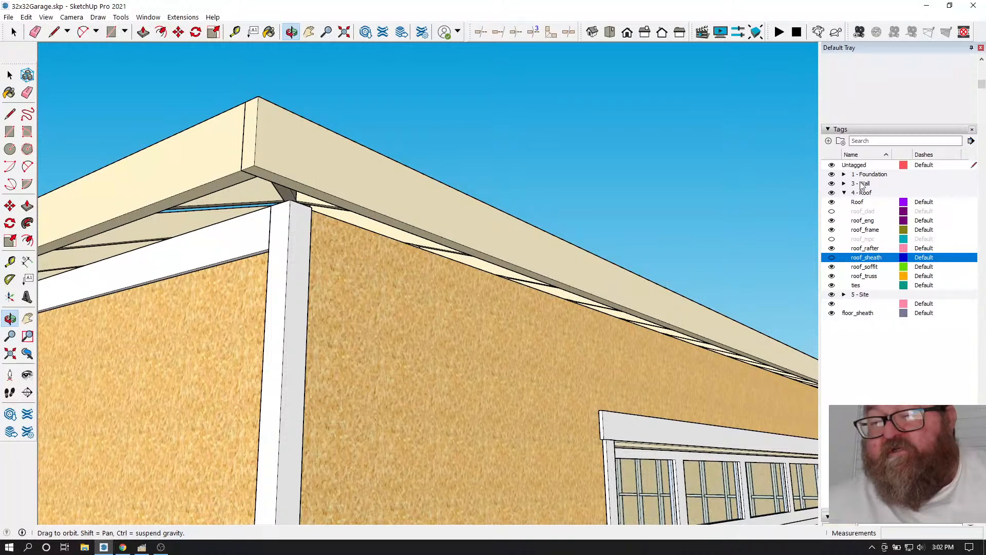
- Hide the wall_trim tag in the 3 - Wall group and view the corner eave from below
{"action": "left_click", "coordinate": [844, 183]}
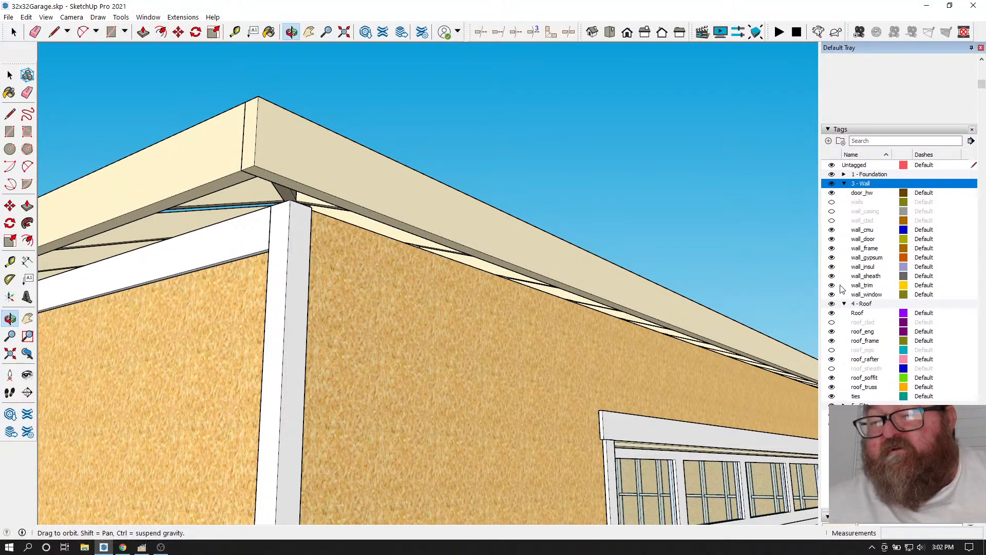
{"action": "left_click", "coordinate": [832, 286]}
{"action": "left_click_drag", "start_coordinate": [472, 308], "coordinate": [314, 291]}
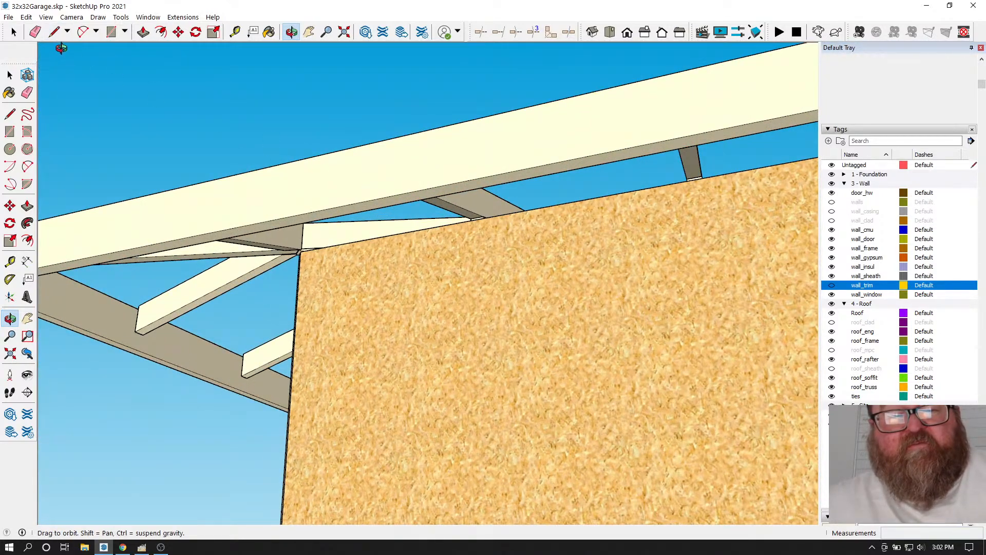
- Draw a level line along the green axis from the fascia's lower edge back to the wall sheathing
{"action": "left_click", "coordinate": [54, 32]}
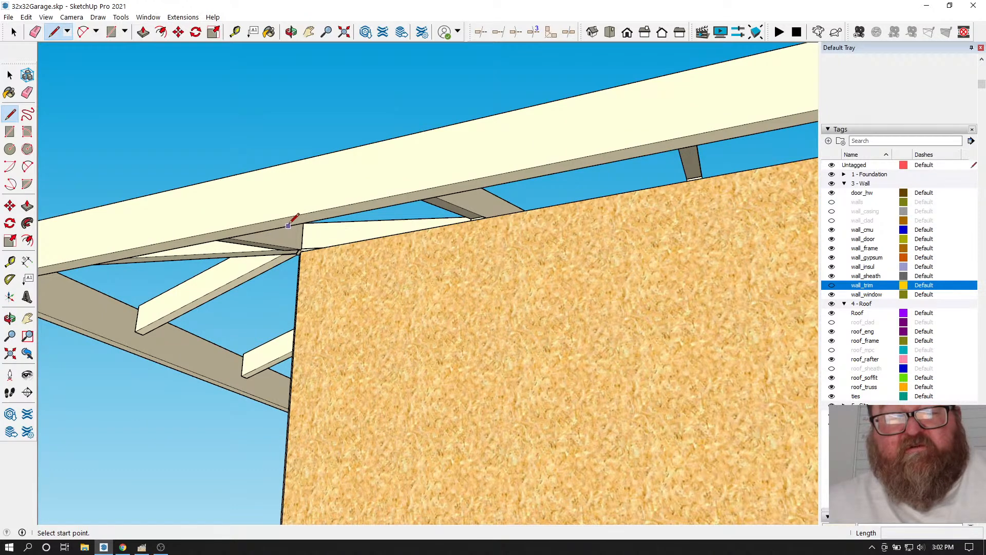
{"action": "left_click", "coordinate": [289, 216]}
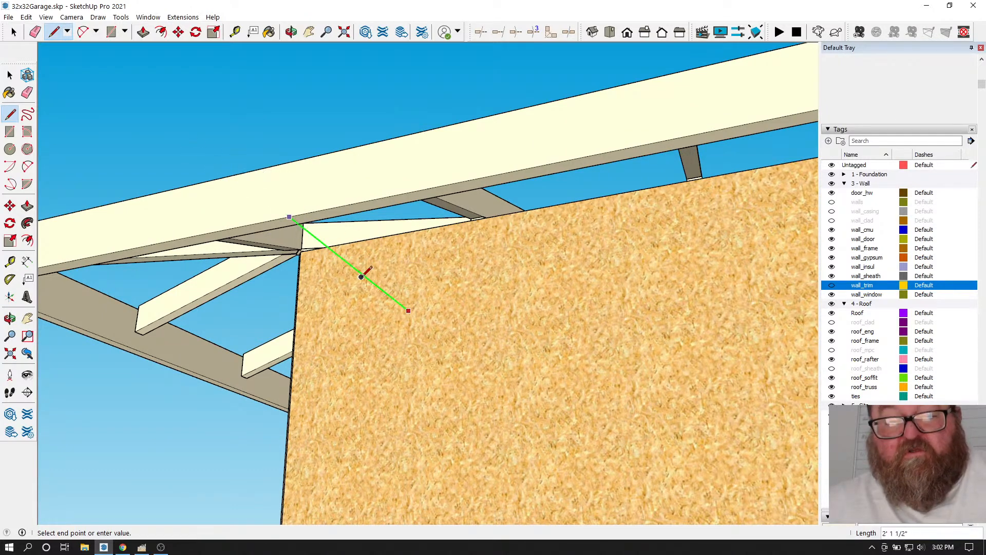
{"action": "left_click", "coordinate": [425, 311]}
{"action": "scroll", "coordinate": [452, 310], "scroll_direction": "down", "scroll_amount": 2}
{"action": "scroll", "coordinate": [455, 310], "scroll_direction": "up", "scroll_amount": 3}
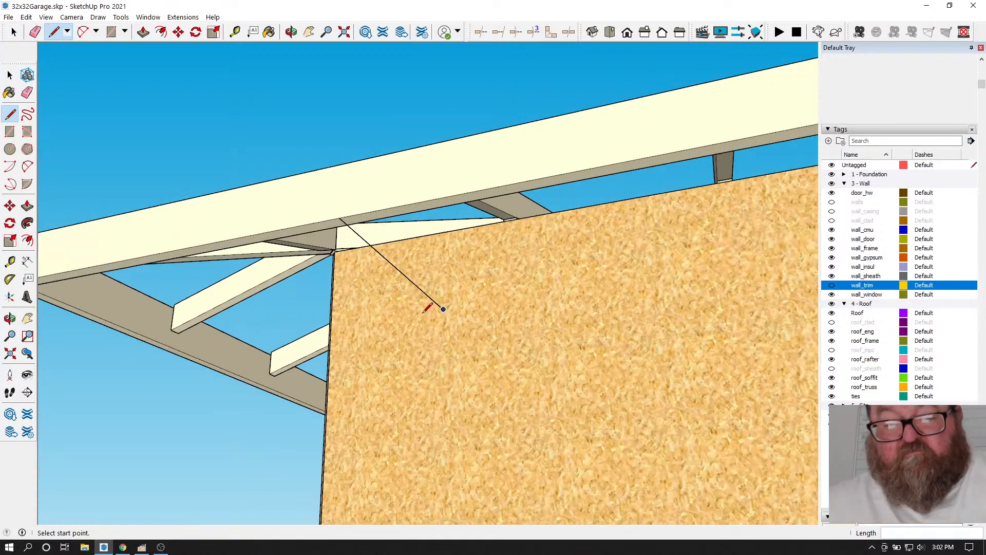
- Place a guide parallel to the sheathing's top edge through the level line's wall end, and erase that line
{"action": "left_click", "coordinate": [234, 33]}
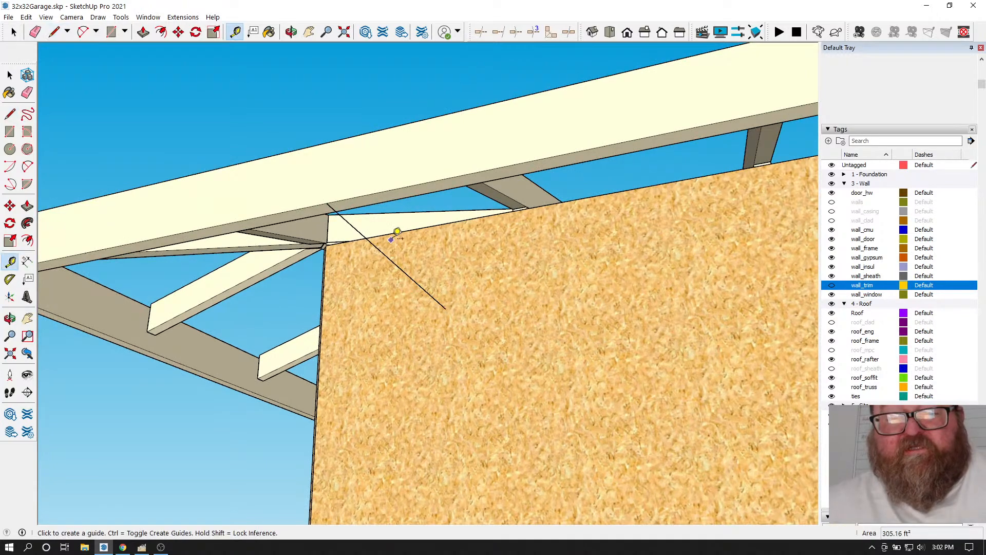
{"action": "left_click", "coordinate": [396, 233]}
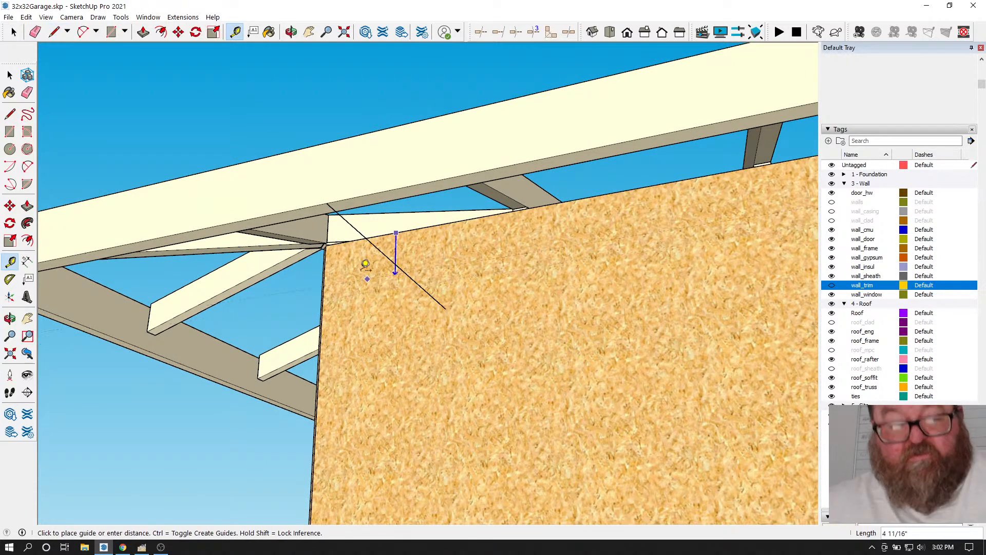
{"action": "left_click", "coordinate": [355, 195]}
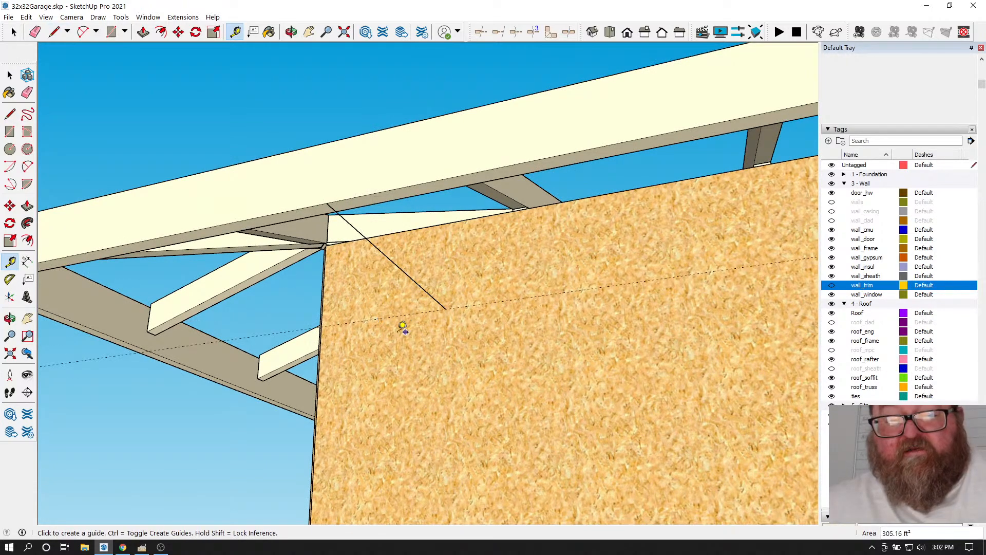
{"action": "left_click", "coordinate": [35, 32]}
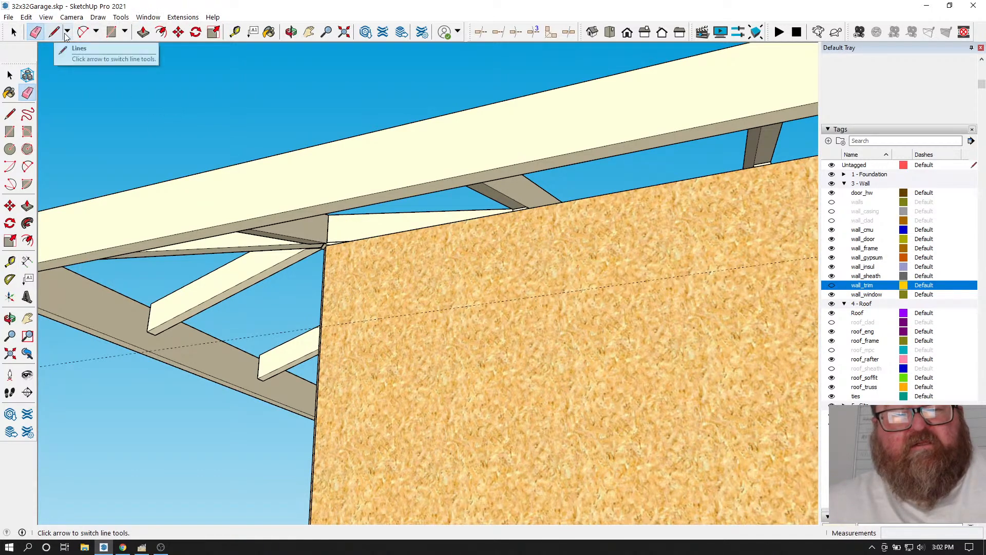
- Draw a thin rectangle about 41' 11" by 1" on the sheathing, running along the guide to the far wall corner
{"action": "left_click", "coordinate": [111, 32]}
{"action": "scroll", "coordinate": [371, 282], "scroll_direction": "up", "scroll_amount": 2}
{"action": "scroll", "coordinate": [334, 298], "scroll_direction": "up", "scroll_amount": 1}
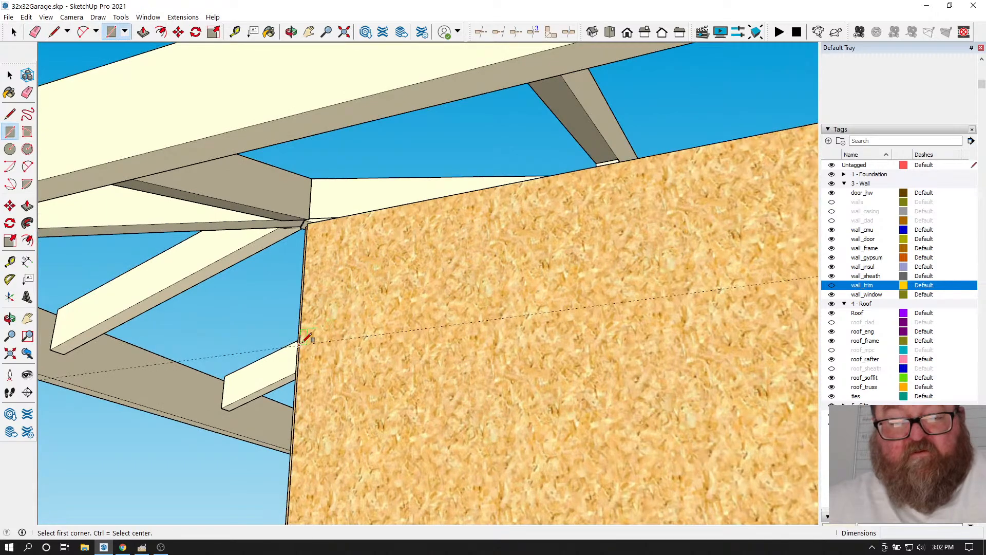
{"action": "left_click", "coordinate": [300, 343]}
{"action": "scroll", "coordinate": [308, 341], "scroll_direction": "down", "scroll_amount": 5}
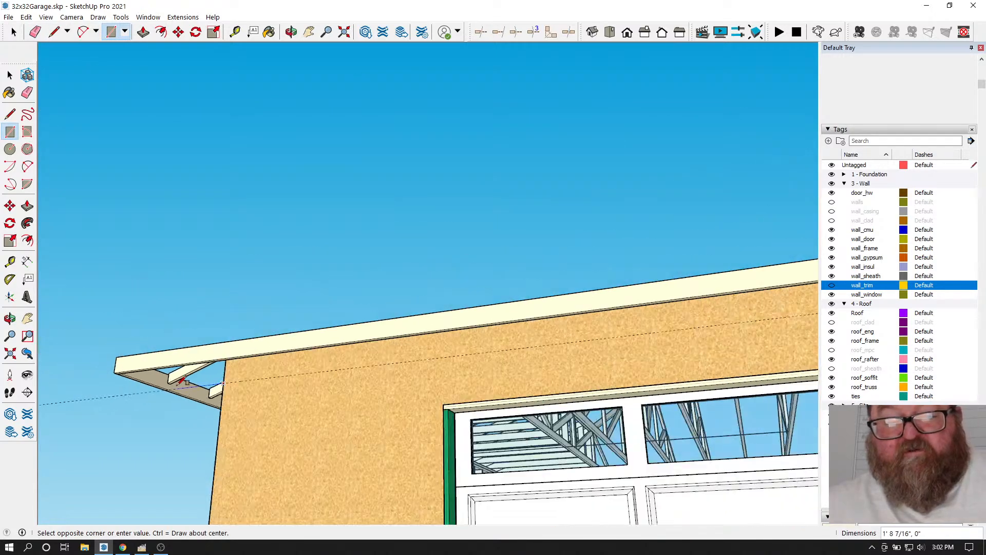
{"action": "scroll", "coordinate": [172, 386], "scroll_direction": "down", "scroll_amount": 4}
{"action": "scroll", "coordinate": [689, 299], "scroll_direction": "up", "scroll_amount": 4}
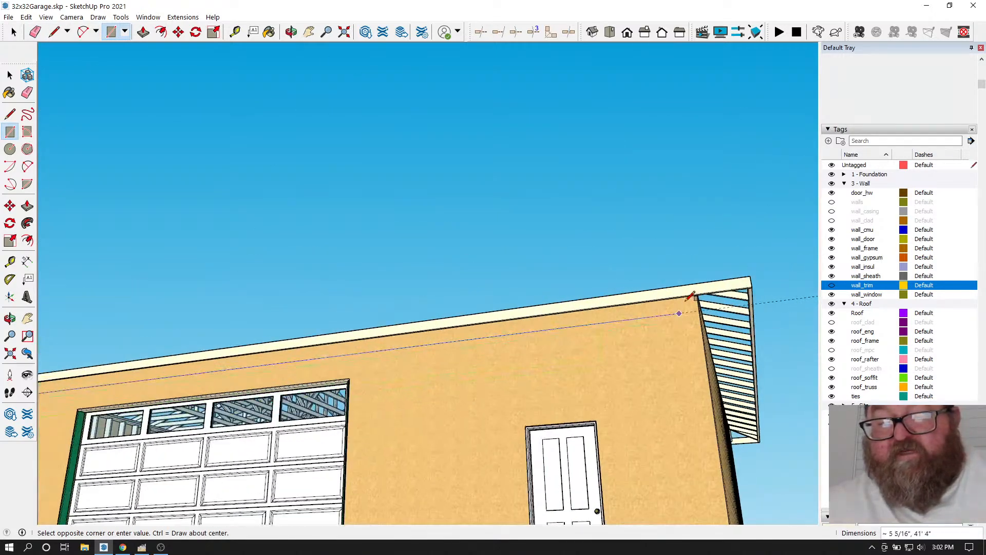
{"action": "scroll", "coordinate": [701, 302], "scroll_direction": "up", "scroll_amount": 6}
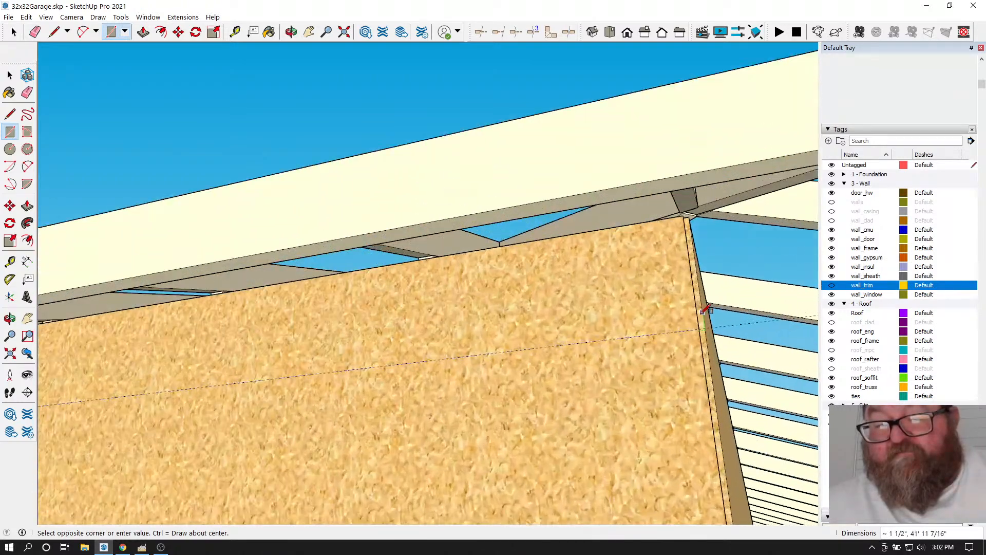
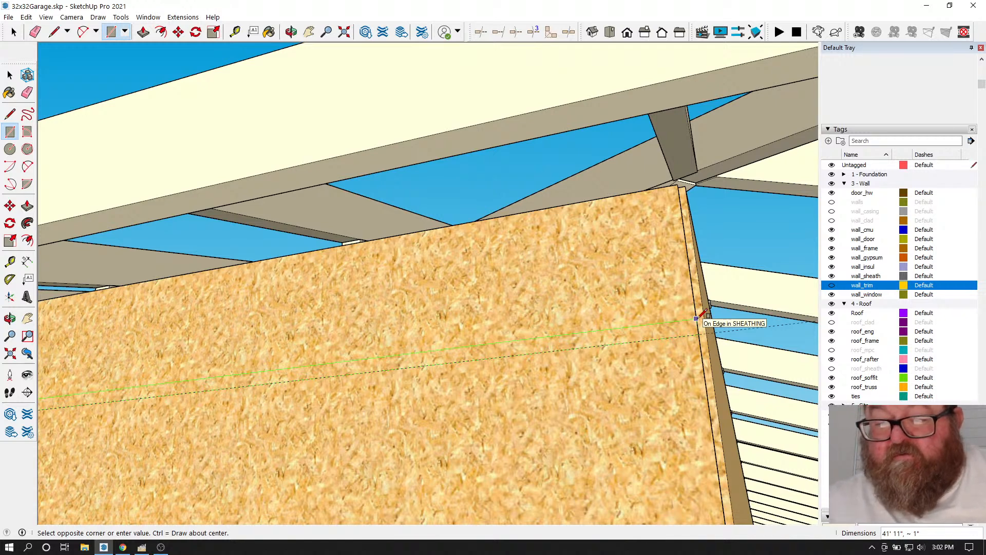
{"action": "left_click", "coordinate": [697, 318]}
- Push/Pull the thin rectangle 1 1/2" out from the wall to form a soffit nailer
{"action": "key", "text": "p"}
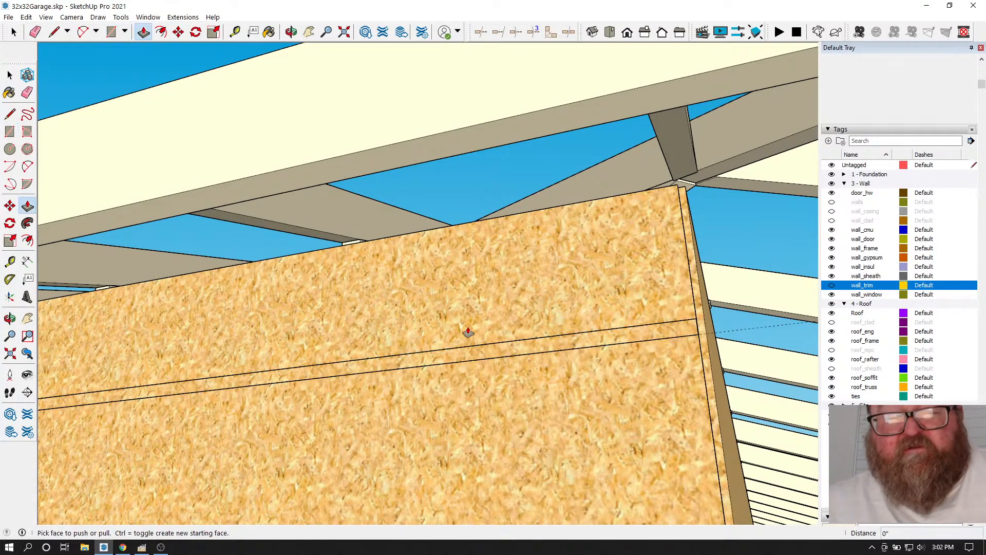
{"action": "left_click", "coordinate": [477, 359]}
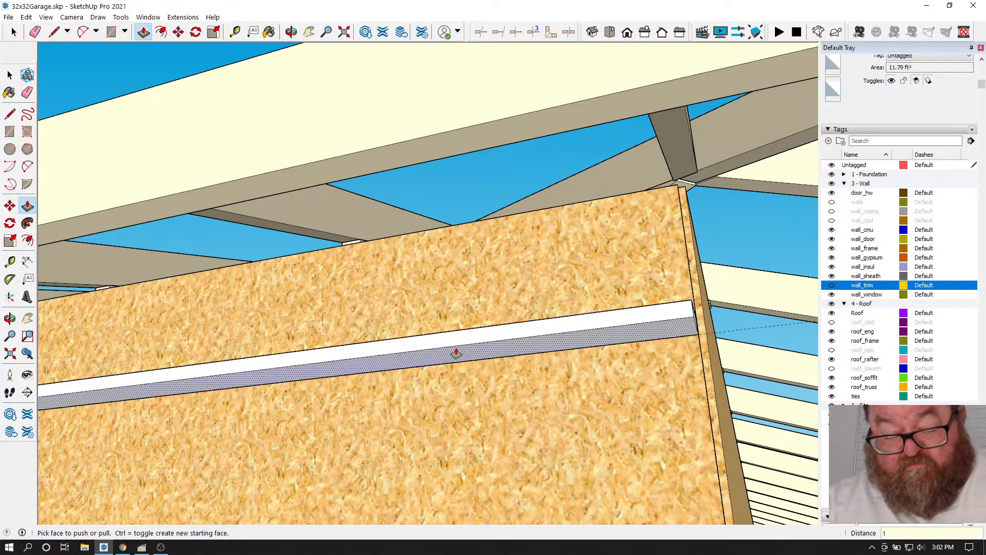
{"action": "left_click", "coordinate": [457, 353]}
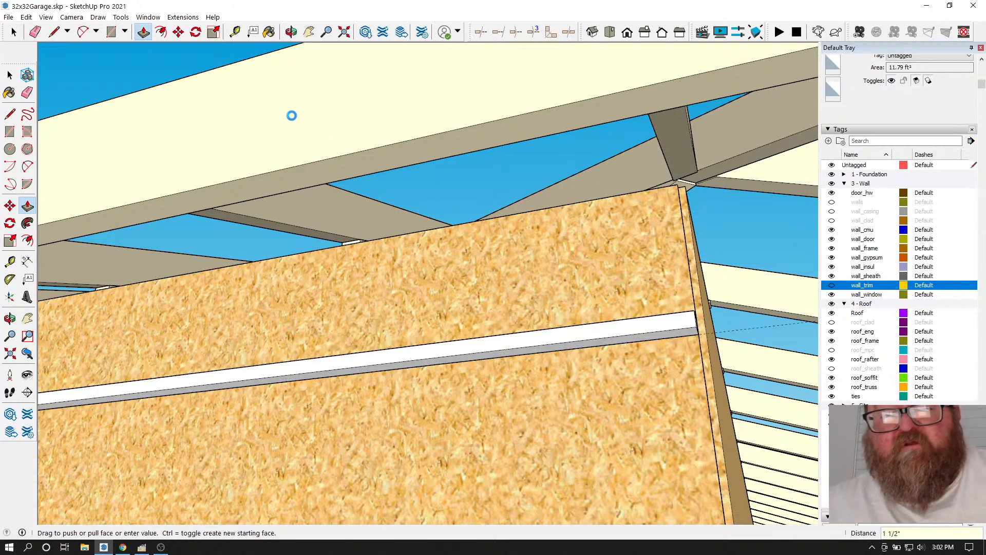
- Place a guide 1.5" above the nailer's lower edge and raise the nailer's top face to it
{"action": "left_click", "coordinate": [292, 32]}
{"action": "left_click_drag", "start_coordinate": [596, 291], "coordinate": [631, 322]}
{"action": "left_click_drag", "start_coordinate": [455, 208], "coordinate": [366, 242]}
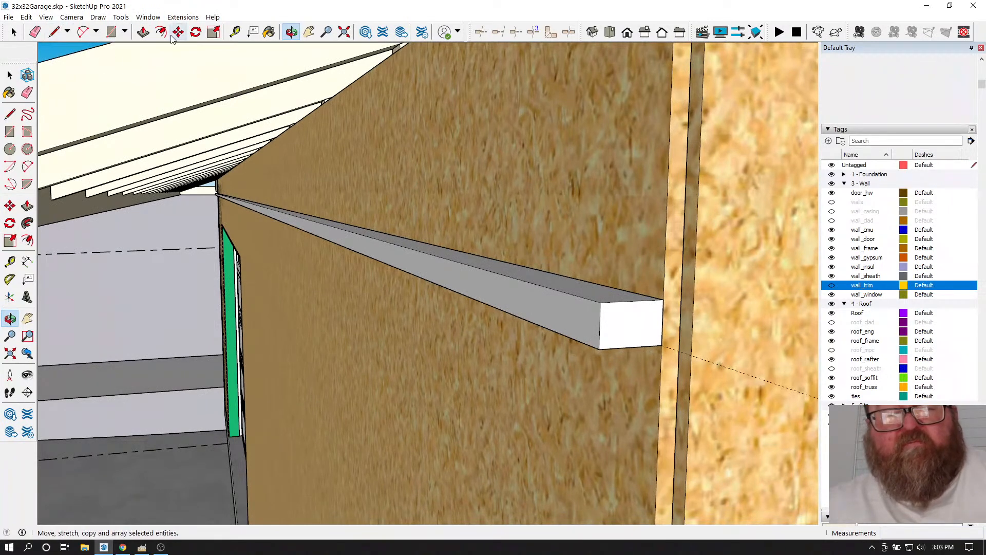
{"action": "left_click", "coordinate": [238, 33]}
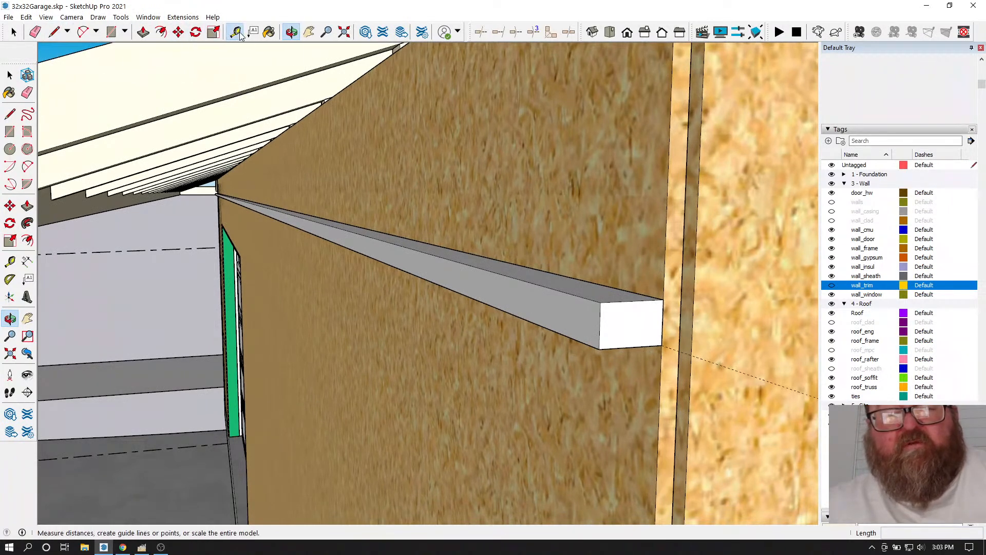
{"action": "left_click", "coordinate": [620, 346]}
{"action": "type", "text": "1.5"}
{"action": "key", "text": "Return"}
{"action": "key", "text": "p"}
{"action": "left_click", "coordinate": [583, 282]}
{"action": "left_click", "coordinate": [626, 278]}
- Select the whole nailer and make it a group
{"action": "scroll", "coordinate": [687, 270], "scroll_direction": "down", "scroll_amount": 1}
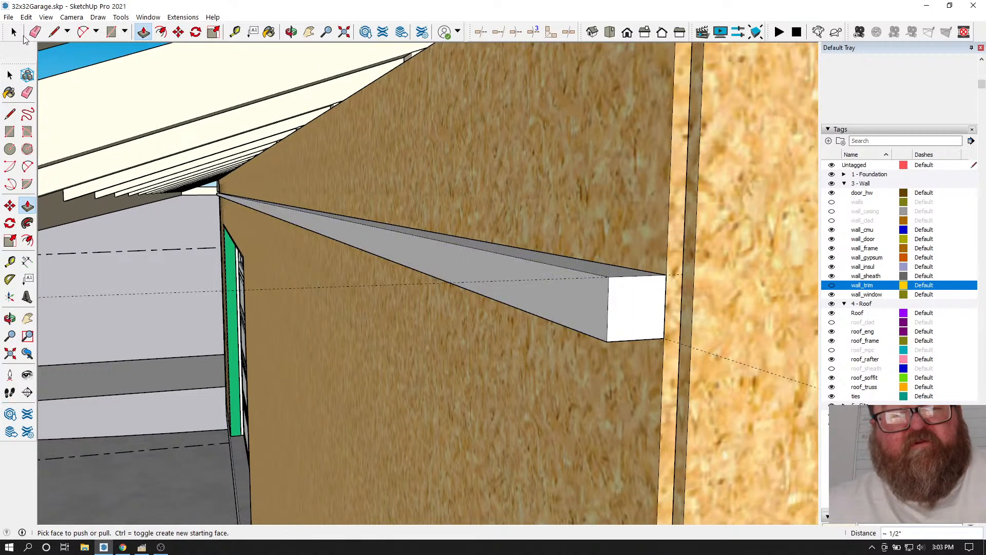
{"action": "left_click", "coordinate": [13, 32]}
{"action": "triple_click", "coordinate": [389, 253]}
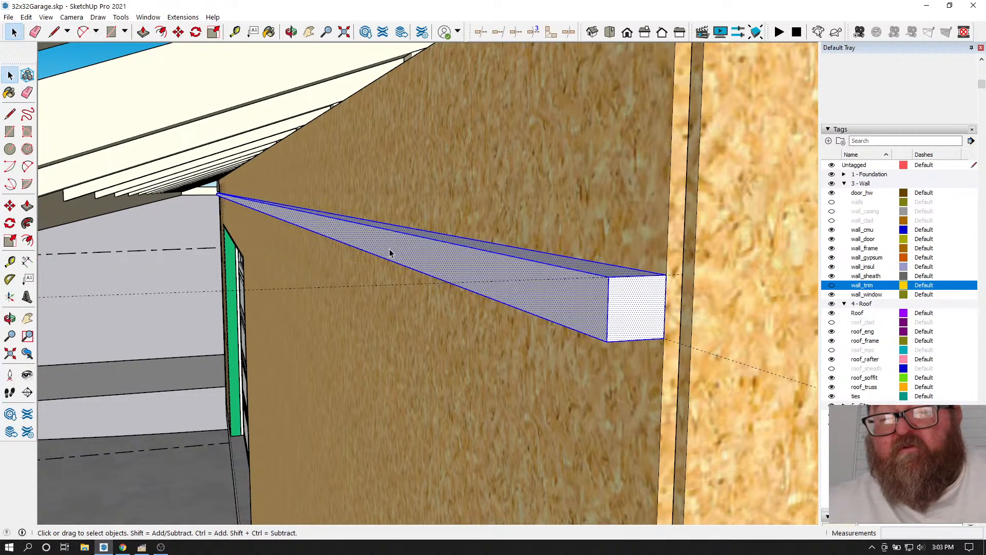
{"action": "right_click", "coordinate": [389, 252]}
{"action": "left_click", "coordinate": [493, 340]}
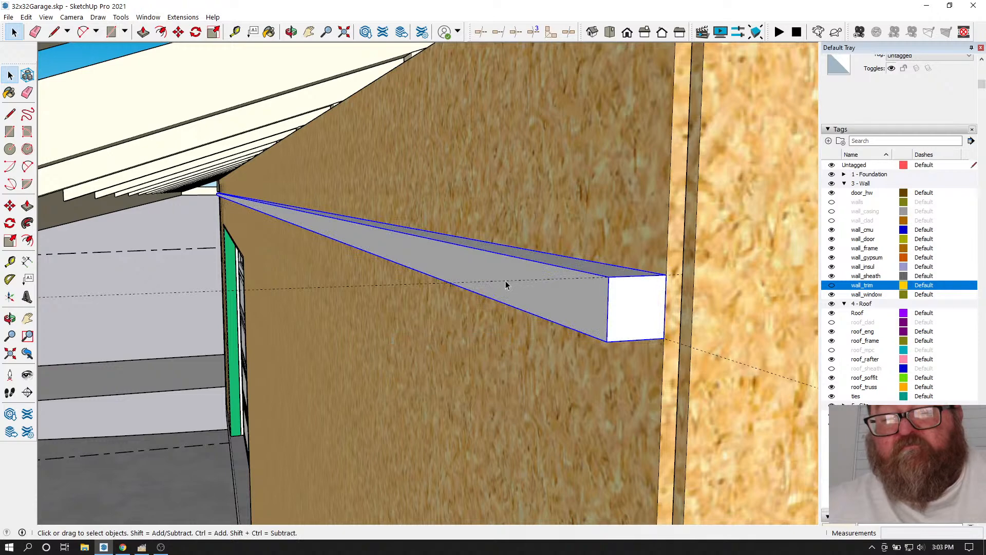
{"action": "left_click", "coordinate": [517, 281]}
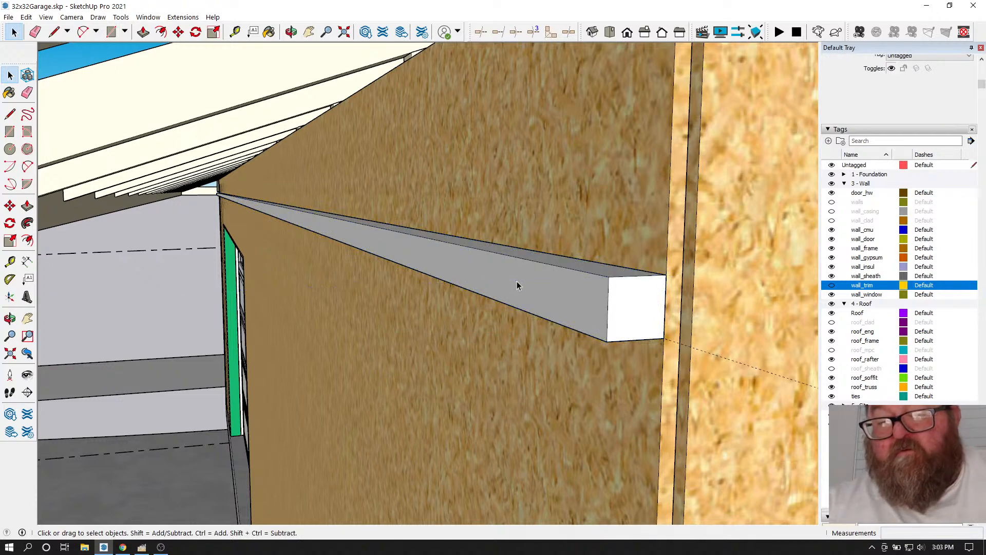
- Paint the nailer group with the medeek_lumber material
{"action": "scroll", "coordinate": [517, 281], "scroll_direction": "down", "scroll_amount": 2}
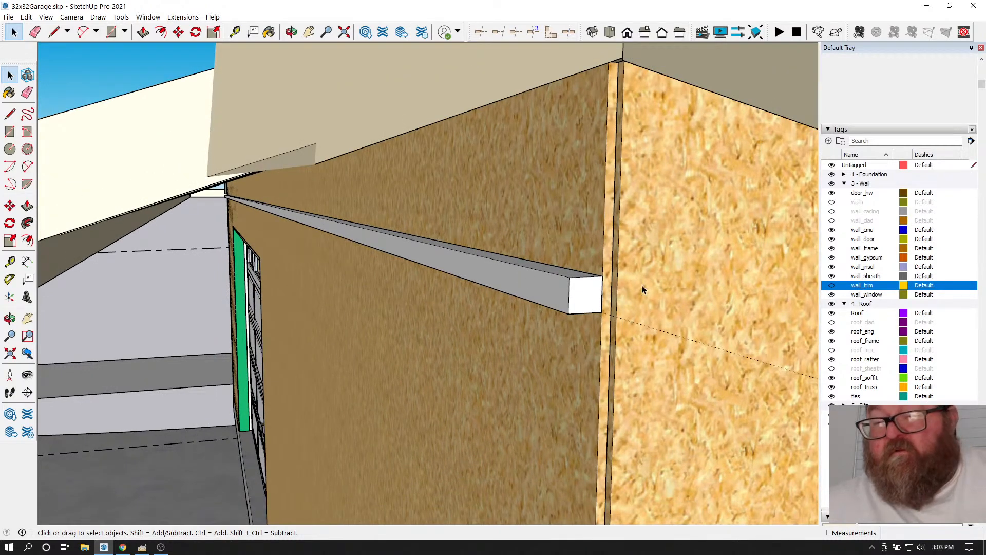
{"action": "middle_click_drag", "start_coordinate": [511, 230], "coordinate": [805, 270]}
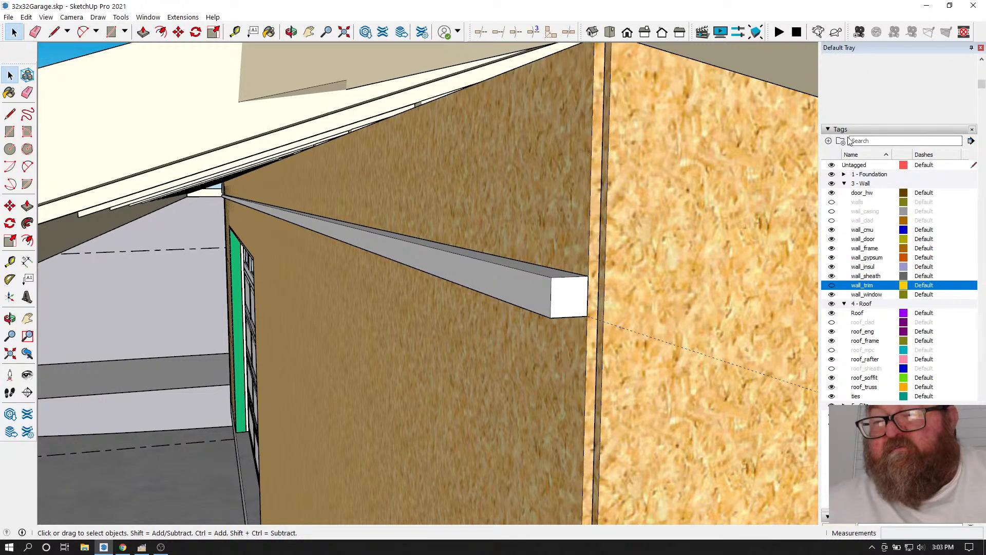
{"action": "left_click", "coordinate": [829, 129]}
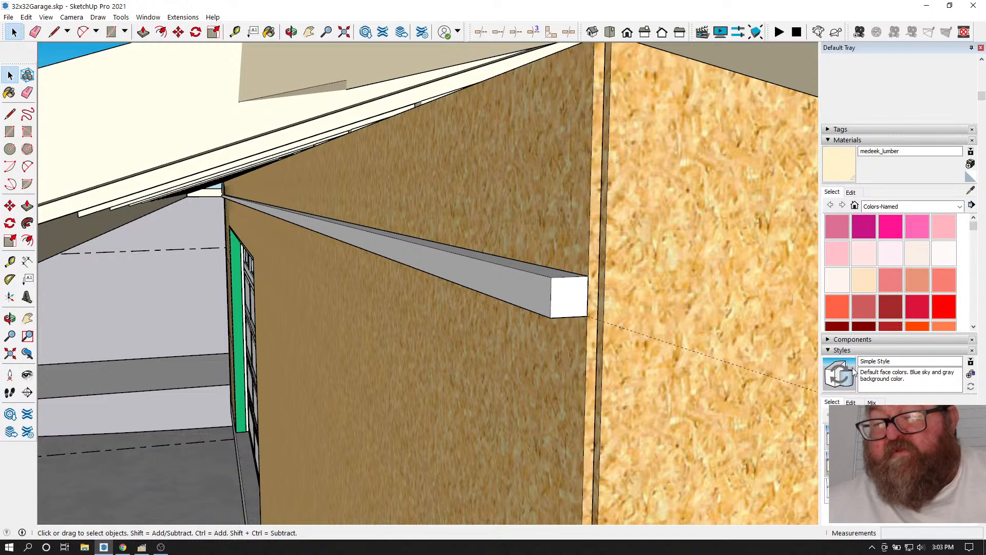
{"action": "left_click", "coordinate": [270, 32]}
{"action": "mouse_move", "coordinate": [528, 242]}
{"action": "middle_mouse_down"}
{"action": "mouse_move", "coordinate": [639, 216]}
{"action": "mouse_move", "coordinate": [231, 57]}
{"action": "middle_mouse_up"}
- Copy the nailer group along the green axis to the outer face of the garage's opposite wall
{"action": "left_click", "coordinate": [290, 32]}
{"action": "left_click_drag", "start_coordinate": [467, 160], "coordinate": [546, 335]}
{"action": "scroll", "coordinate": [546, 335], "scroll_direction": "down", "scroll_amount": 6}
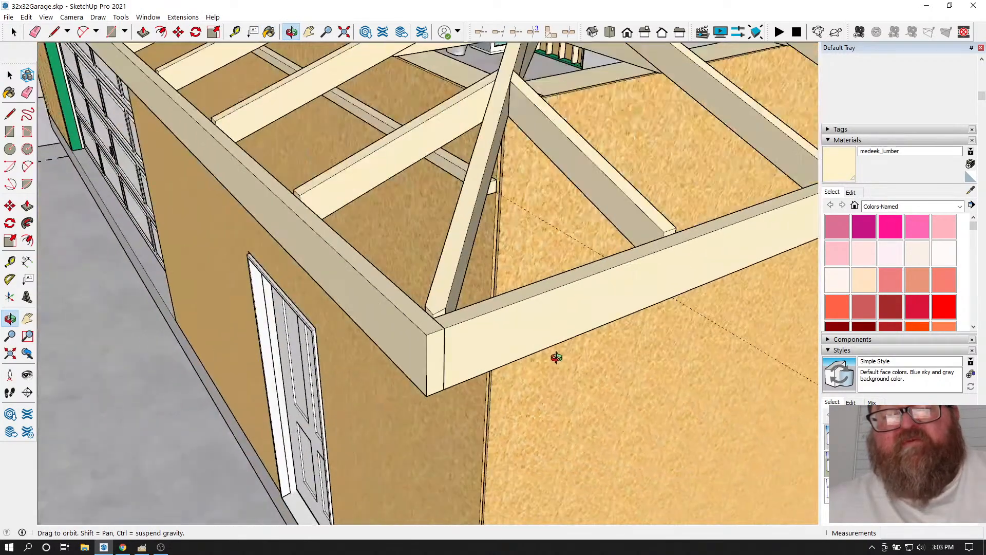
{"action": "left_click_drag", "start_coordinate": [610, 343], "coordinate": [419, 387]}
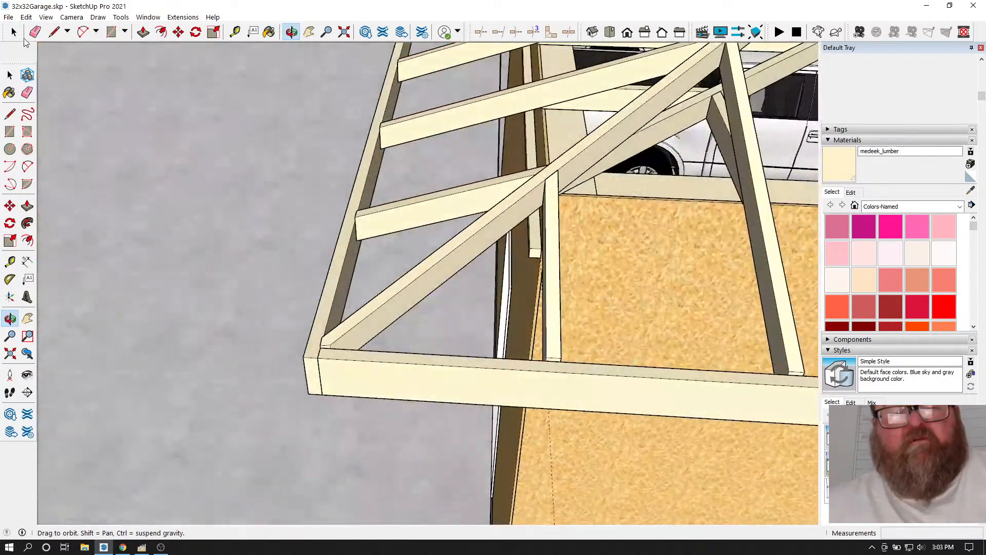
{"action": "left_click", "coordinate": [14, 32]}
{"action": "left_click", "coordinate": [539, 250]}
{"action": "scroll", "coordinate": [528, 263], "scroll_direction": "up", "scroll_amount": 2}
{"action": "scroll", "coordinate": [529, 263], "scroll_direction": "up", "scroll_amount": 1}
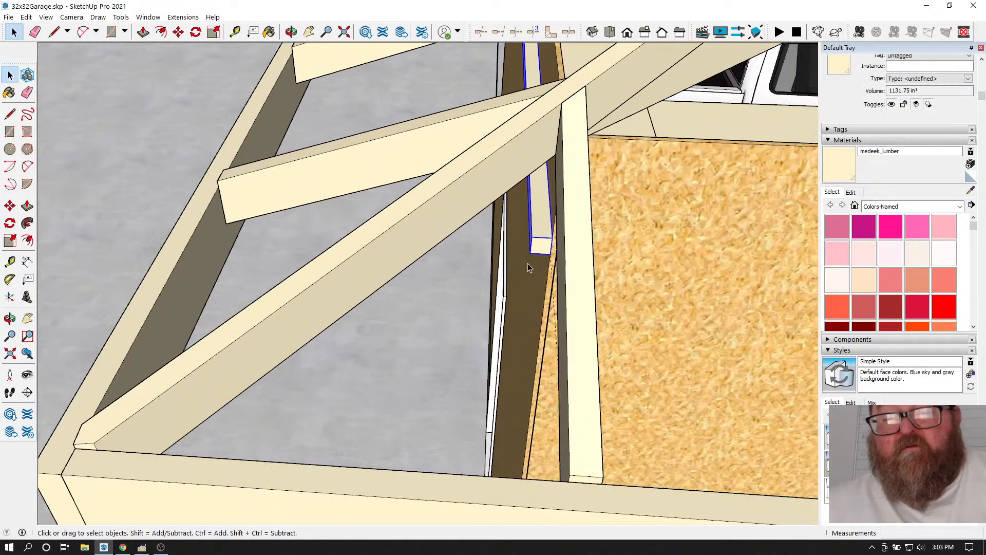
{"action": "left_click", "coordinate": [178, 32]}
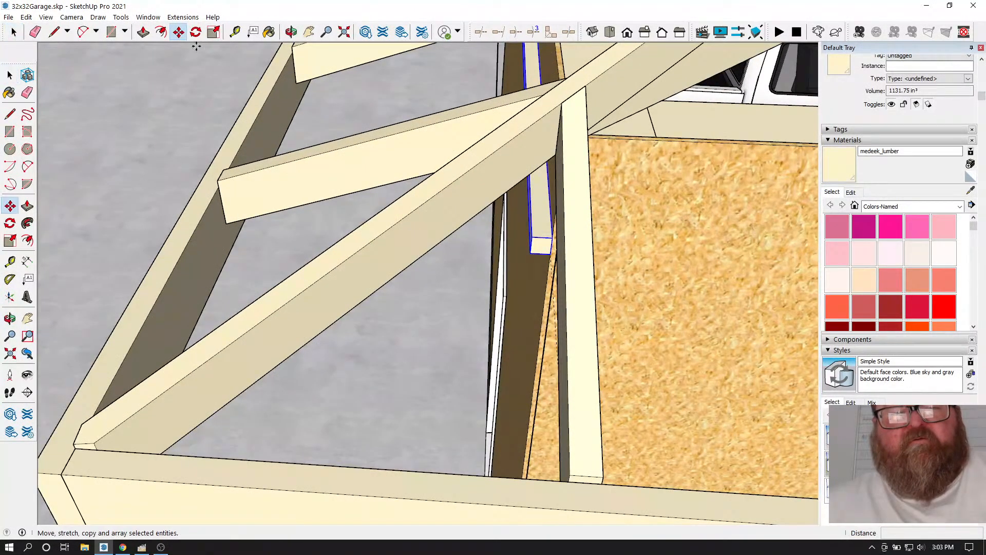
{"action": "left_click", "coordinate": [535, 237]}
{"action": "key", "text": "ctrl"}
{"action": "scroll", "coordinate": [145, 281], "scroll_direction": "down", "scroll_amount": 10}
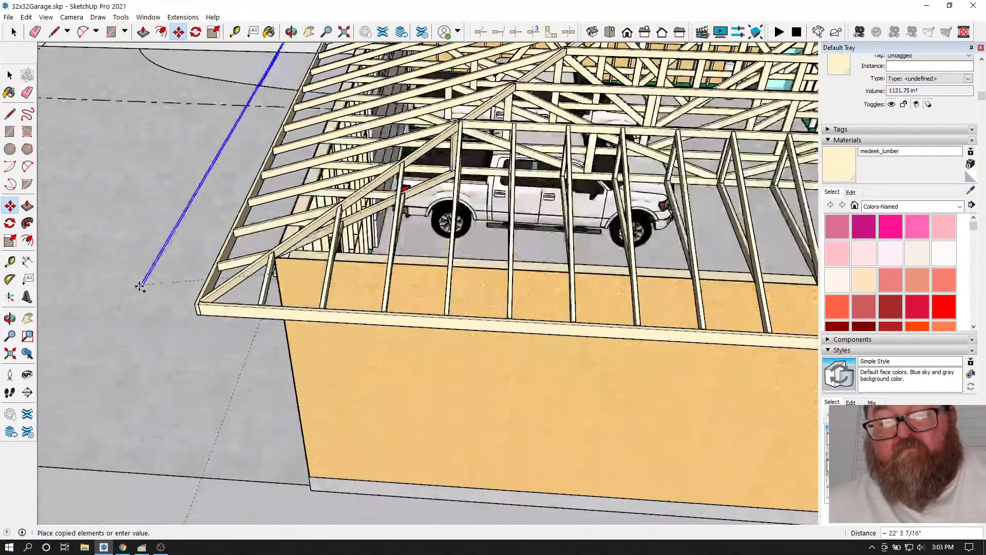
{"action": "scroll", "coordinate": [145, 281], "scroll_direction": "up", "scroll_amount": 10}
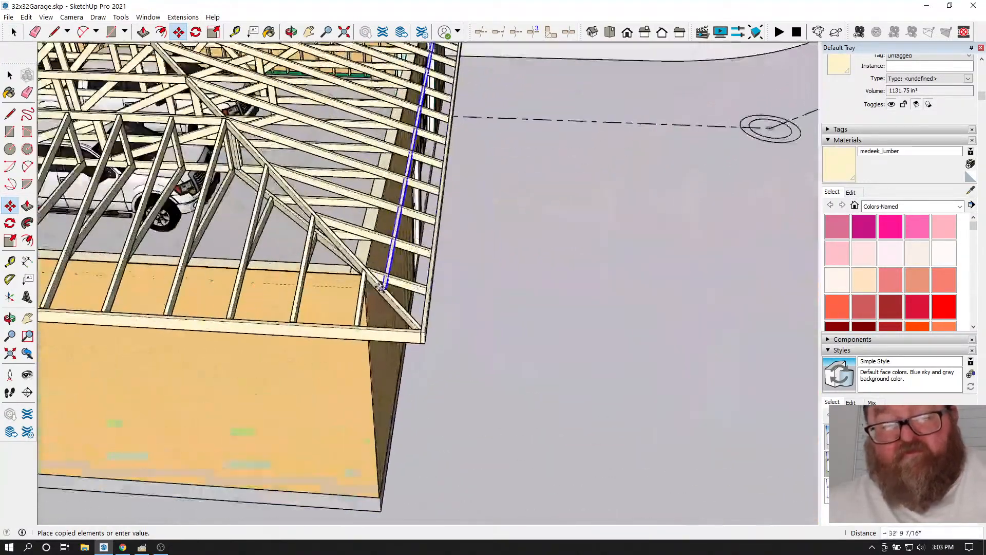
{"action": "scroll", "coordinate": [385, 265], "scroll_direction": "up", "scroll_amount": 2}
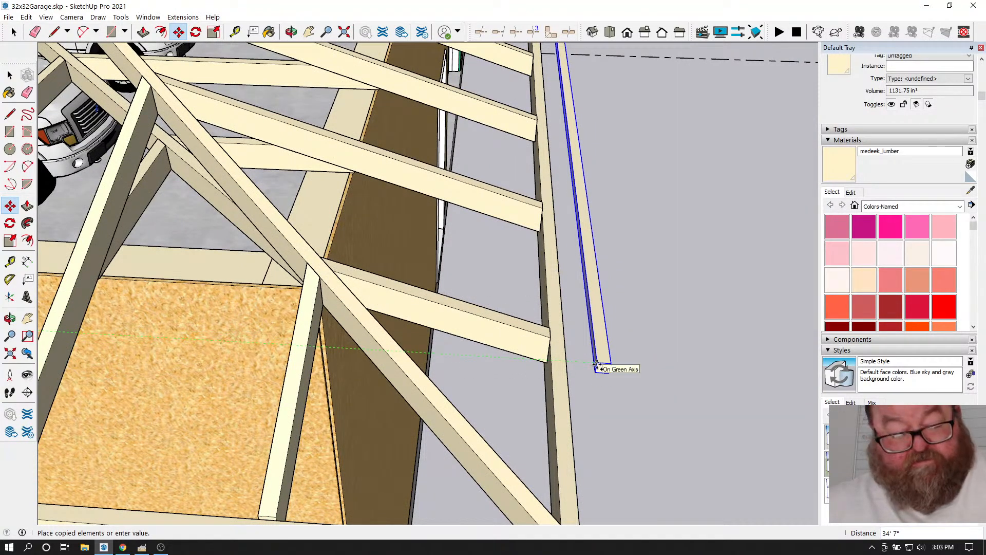
- Place the copied ledger strip against the outside of the sheathing on the opposite garage wall
{"action": "left_click", "coordinate": [341, 231]}
{"action": "scroll", "coordinate": [569, 285], "scroll_direction": "down", "scroll_amount": 10}
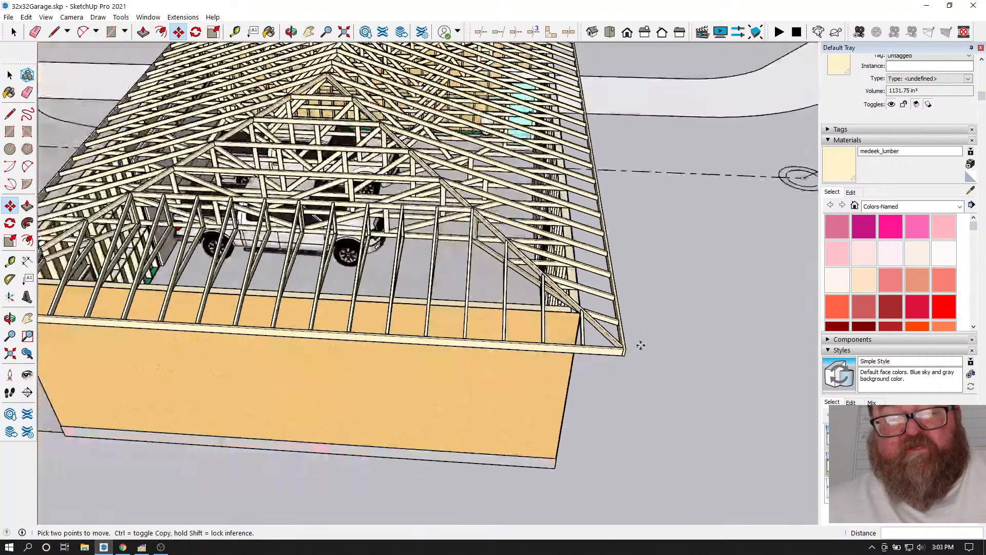
- Draw a 1 1/2" by 32' 2 7/8" rectangle along the end wall, spanning the ends of the two side ledger strips
{"action": "scroll", "coordinate": [641, 345], "scroll_direction": "down", "scroll_amount": 1}
{"action": "scroll", "coordinate": [183, 355], "scroll_direction": "up", "scroll_amount": 2}
{"action": "scroll", "coordinate": [456, 394], "scroll_direction": "down", "scroll_amount": 1}
{"action": "scroll", "coordinate": [88, 324], "scroll_direction": "up", "scroll_amount": 6}
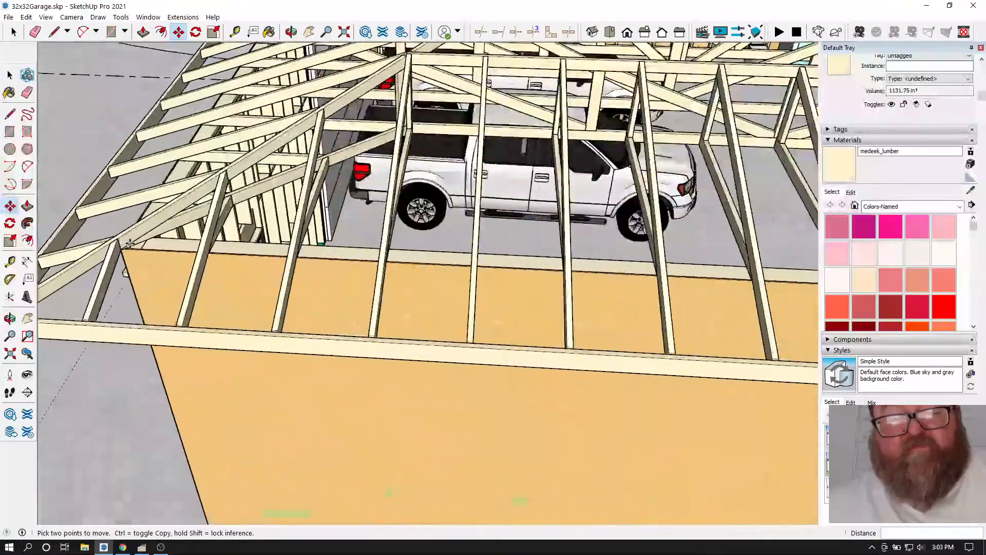
{"action": "scroll", "coordinate": [125, 277], "scroll_direction": "up", "scroll_amount": 8}
{"action": "scroll", "coordinate": [245, 286], "scroll_direction": "down", "scroll_amount": 2}
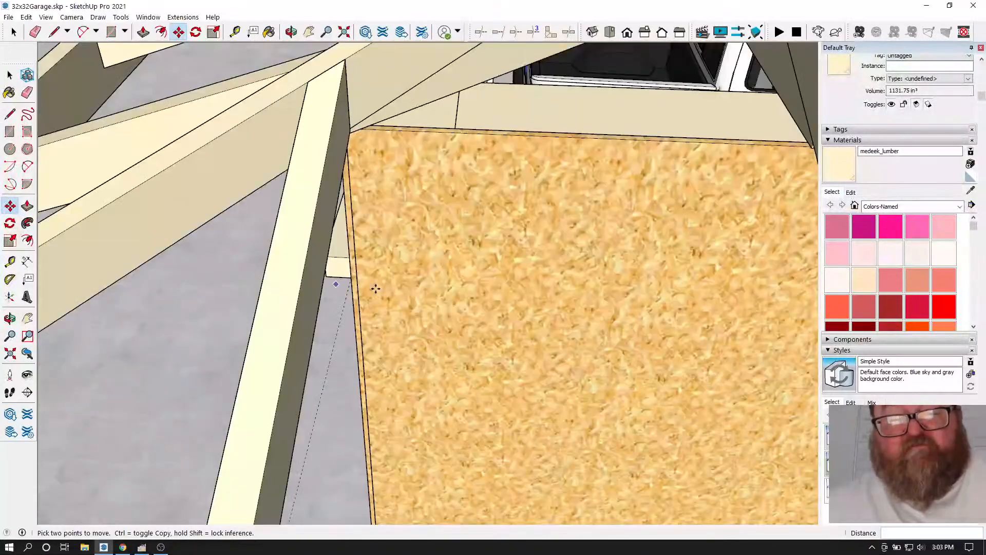
{"action": "scroll", "coordinate": [284, 98], "scroll_direction": "down", "scroll_amount": 1}
{"action": "key", "text": "r"}
{"action": "left_click", "coordinate": [306, 248]}
{"action": "scroll", "coordinate": [306, 247], "scroll_direction": "down", "scroll_amount": 8}
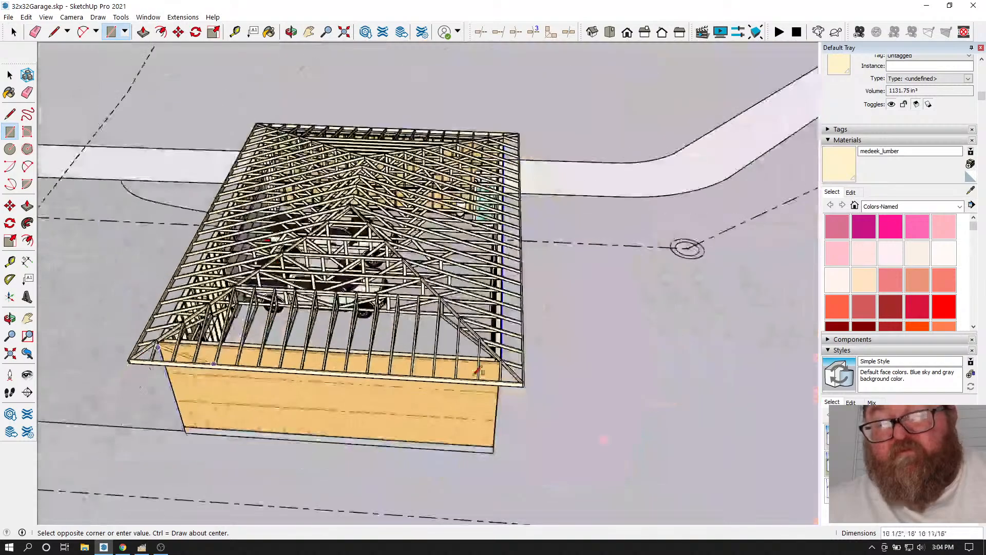
{"action": "scroll", "coordinate": [483, 354], "scroll_direction": "up", "scroll_amount": 4}
{"action": "scroll", "coordinate": [483, 354], "scroll_direction": "up", "scroll_amount": 8}
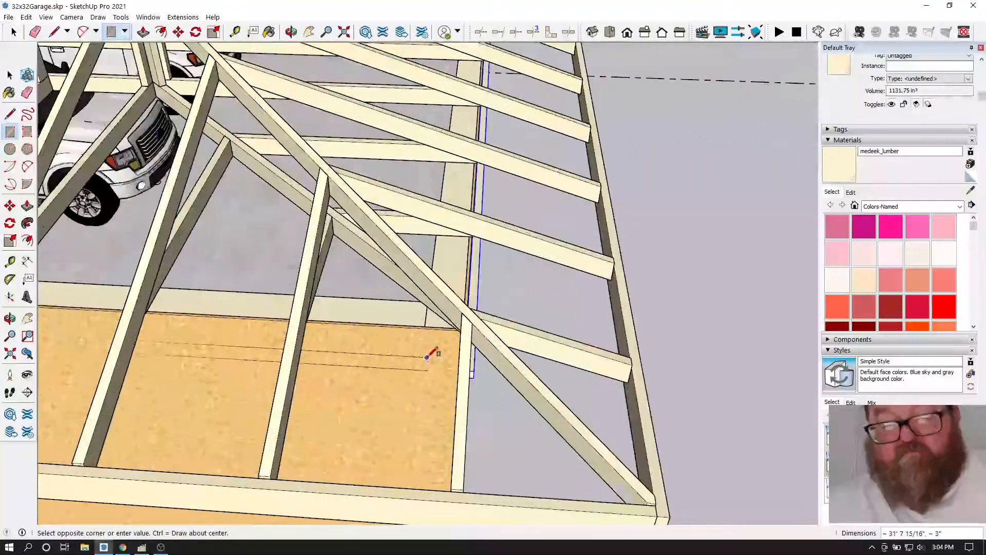
{"action": "scroll", "coordinate": [514, 356], "scroll_direction": "up", "scroll_amount": 4}
{"action": "scroll", "coordinate": [359, 357], "scroll_direction": "down", "scroll_amount": 3}
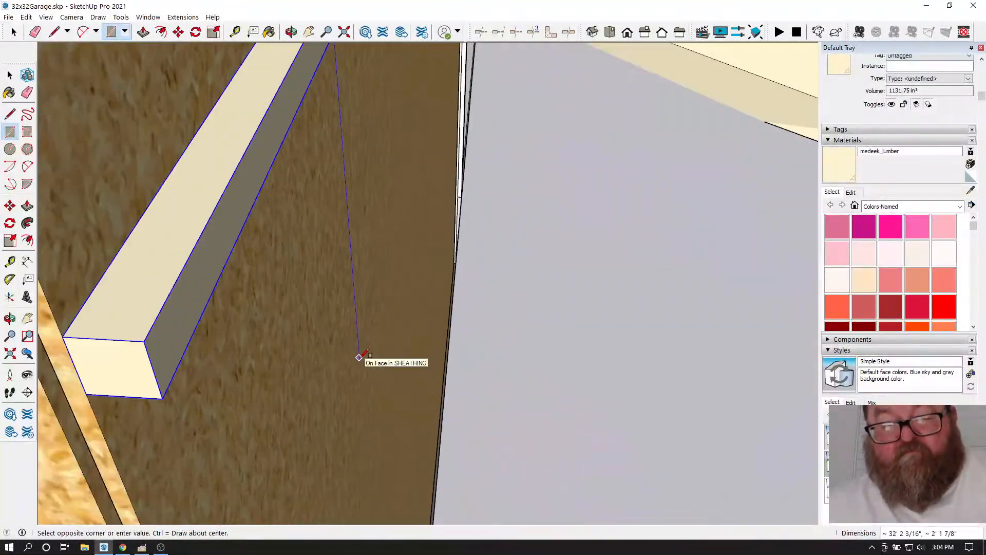
{"action": "left_click", "coordinate": [163, 398]}
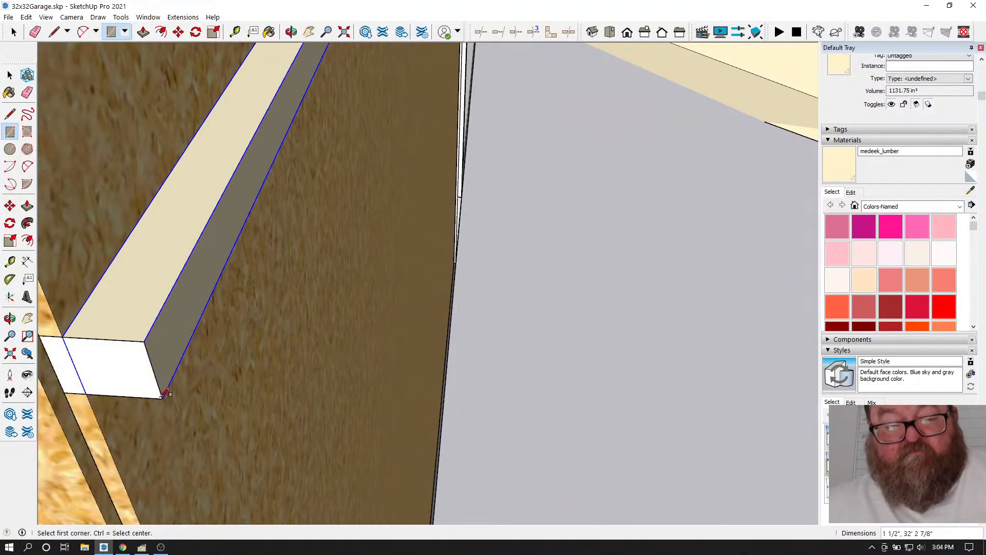
- Extrude the end wall rectangle 1.5" to form a ledger strip
{"action": "left_click", "coordinate": [144, 32]}
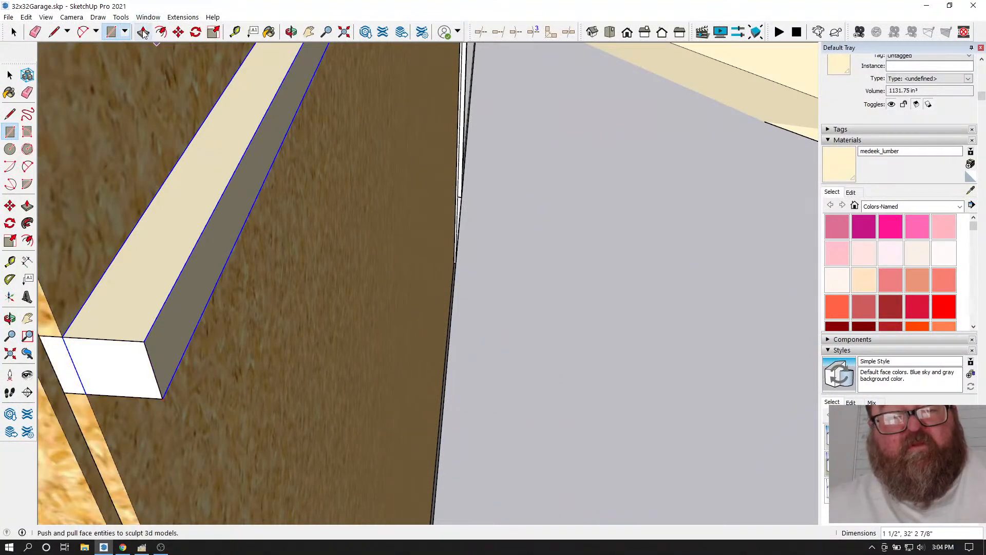
{"action": "left_click", "coordinate": [103, 378]}
{"action": "left_click", "coordinate": [105, 405]}
{"action": "type", "text": "1.5"}
{"action": "key", "text": "Return"}
- Select all geometry of the new end wall ledger strip and make it a group
{"action": "scroll", "coordinate": [535, 326], "scroll_direction": "down", "scroll_amount": 6}
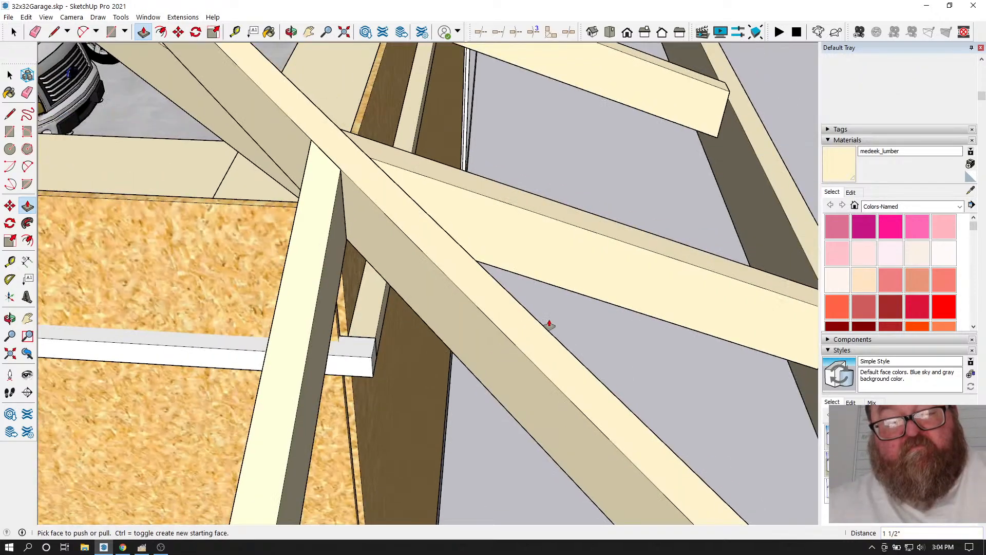
{"action": "left_click", "coordinate": [14, 32]}
{"action": "scroll", "coordinate": [385, 364], "scroll_direction": "up", "scroll_amount": 2}
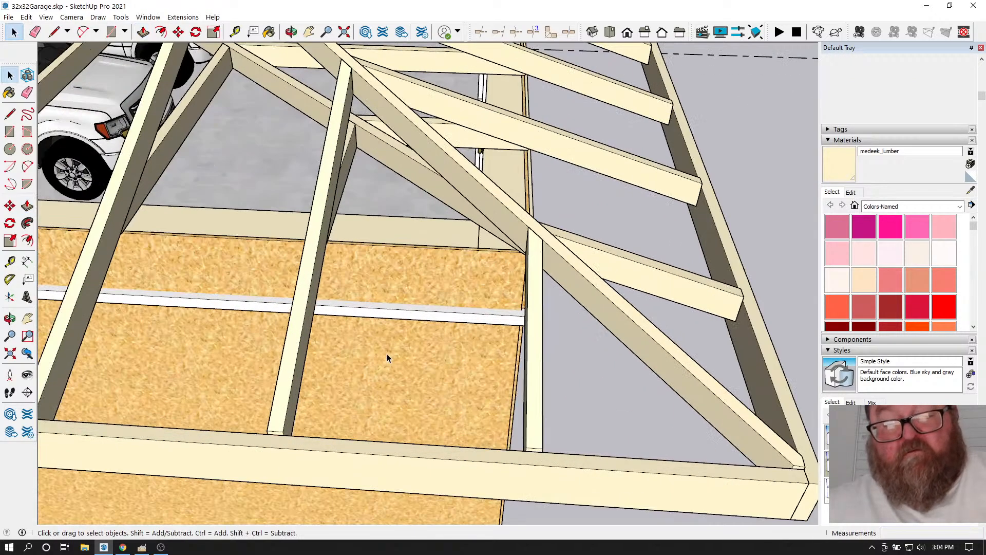
{"action": "left_click", "coordinate": [406, 315]}
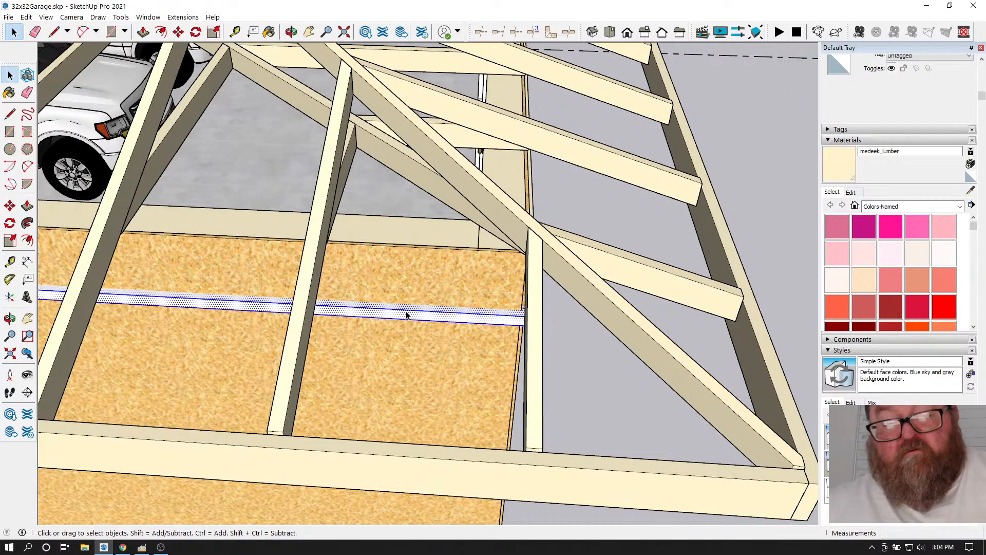
{"action": "scroll", "coordinate": [433, 314], "scroll_direction": "up", "scroll_amount": 4}
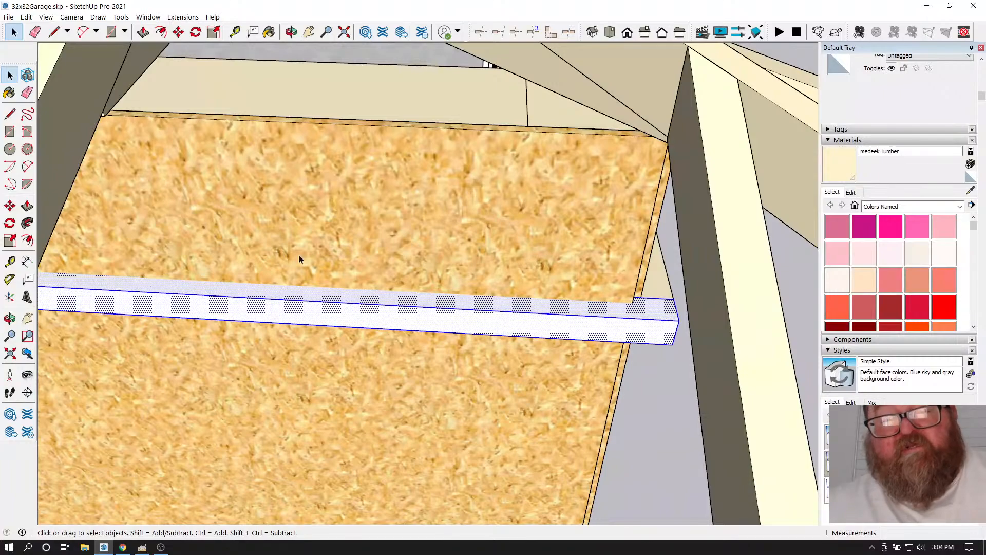
{"action": "left_click", "coordinate": [290, 32]}
{"action": "left_click_drag", "start_coordinate": [298, 128], "coordinate": [543, 386]}
{"action": "scroll", "coordinate": [547, 384], "scroll_direction": "up", "scroll_amount": 5}
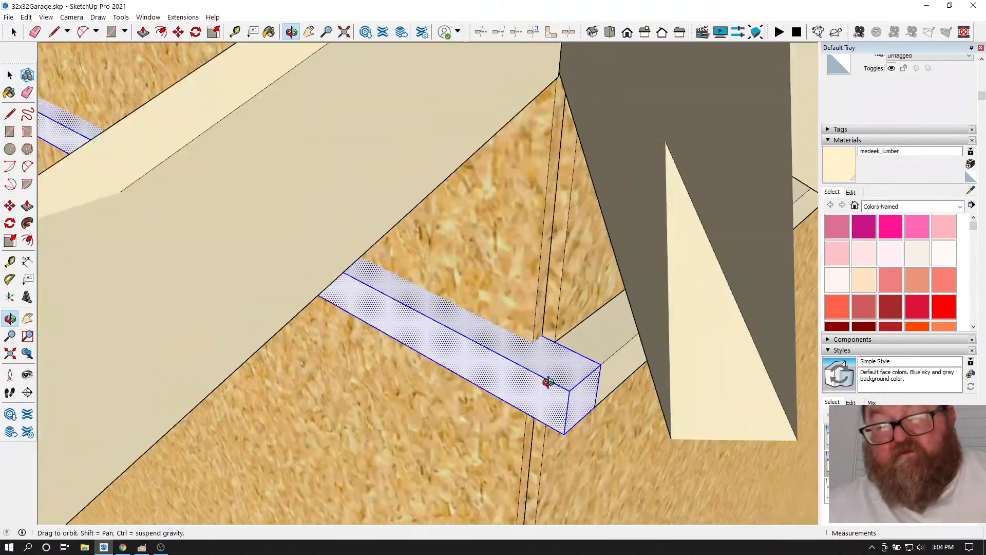
{"action": "key", "text": "space"}
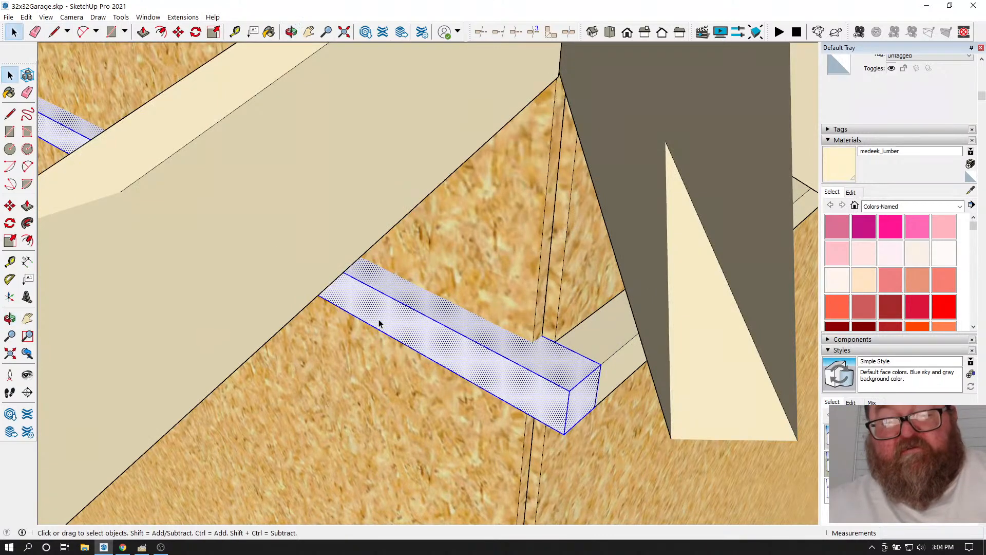
{"action": "right_click", "coordinate": [386, 321]}
{"action": "left_click", "coordinate": [422, 407]}
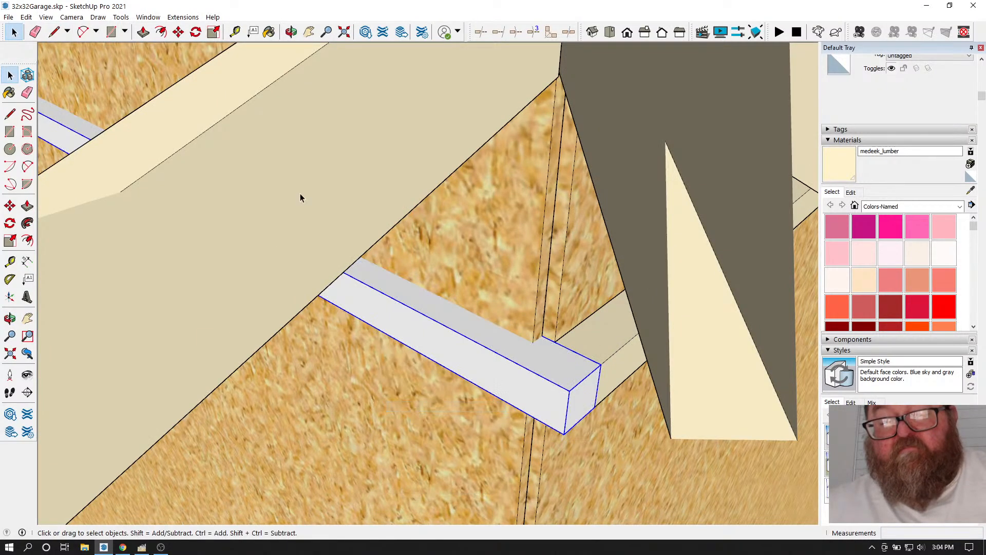
- Move the end wall ledger group 7/16" outward so it sits against the outer face of the sheathing
{"action": "left_click", "coordinate": [182, 32]}
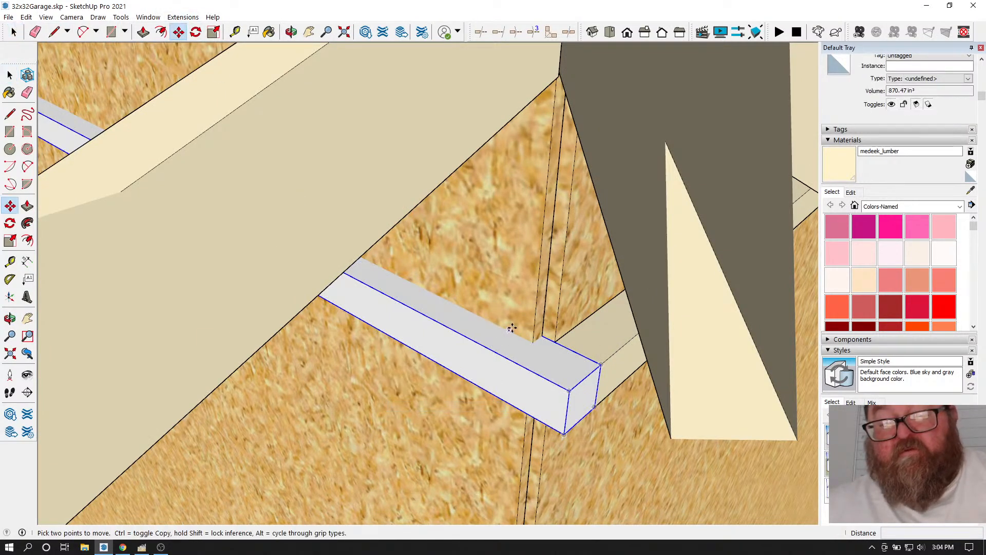
{"action": "left_click", "coordinate": [544, 335]}
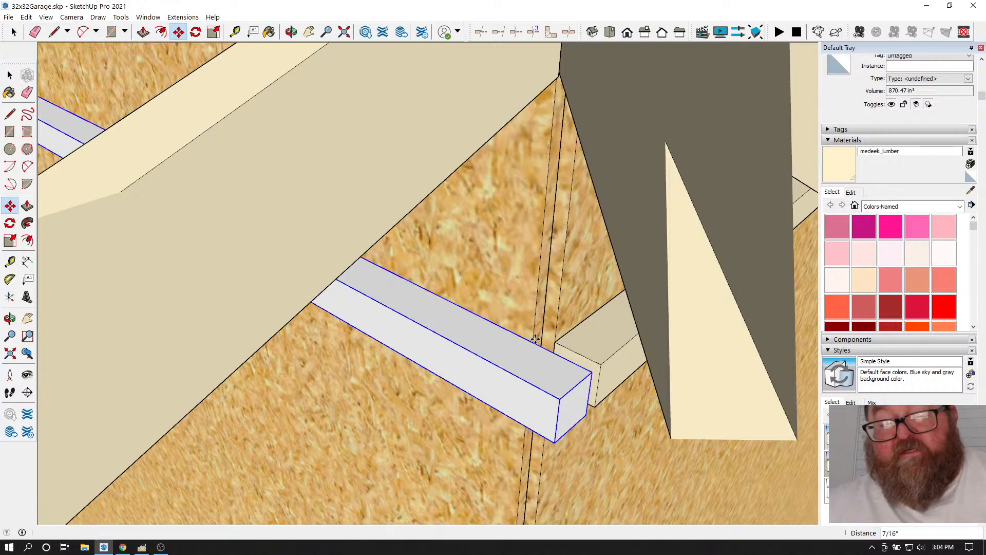
{"action": "left_click", "coordinate": [534, 346]}
- Copy the end wall ledger group across the garage and place it against the outer sheathing of the opposite end wall
{"action": "scroll", "coordinate": [572, 349], "scroll_direction": "down", "scroll_amount": 1}
{"action": "scroll", "coordinate": [574, 351], "scroll_direction": "down", "scroll_amount": 8}
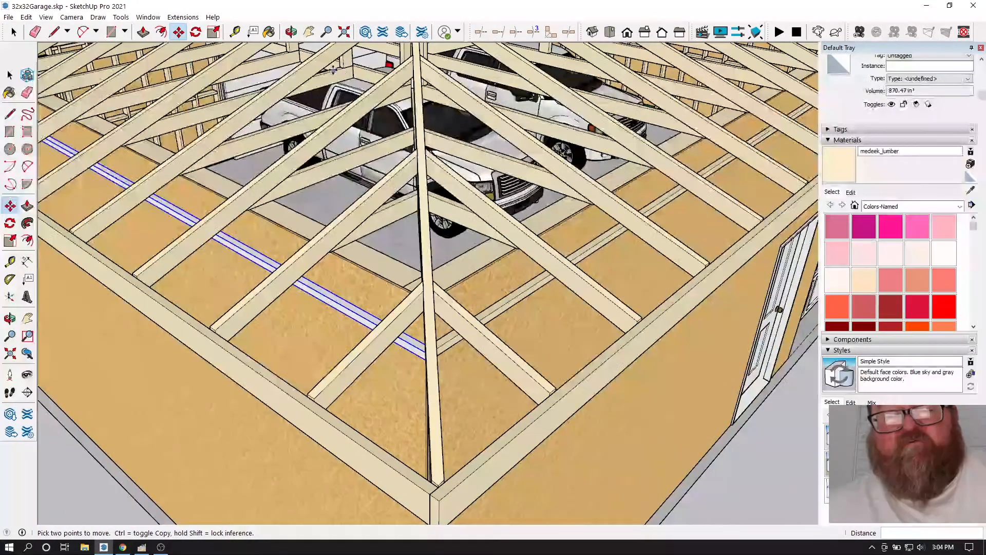
{"action": "middle_click_drag", "start_coordinate": [333, 70], "coordinate": [178, 145]}
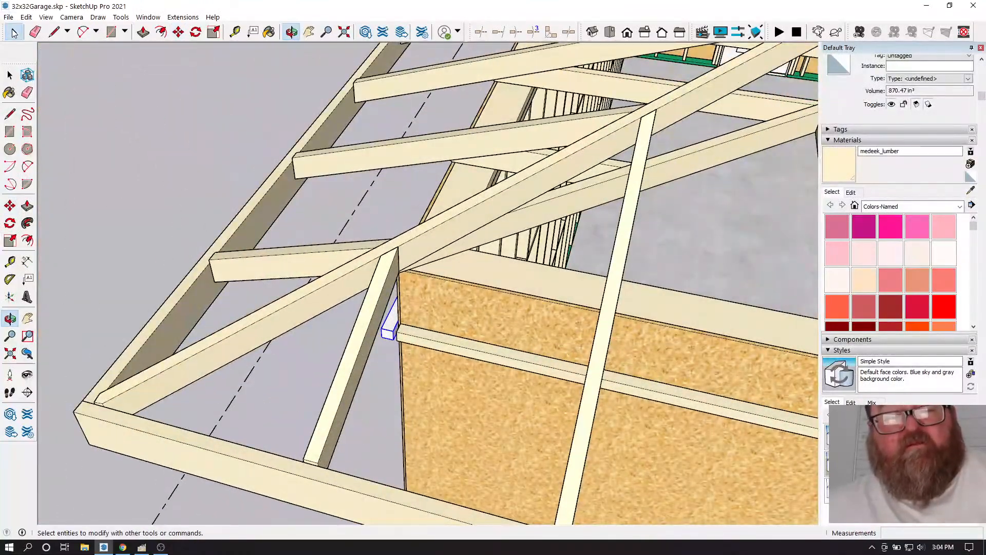
{"action": "left_click", "coordinate": [14, 32]}
{"action": "key", "text": "f"}
{"action": "key", "text": "m"}
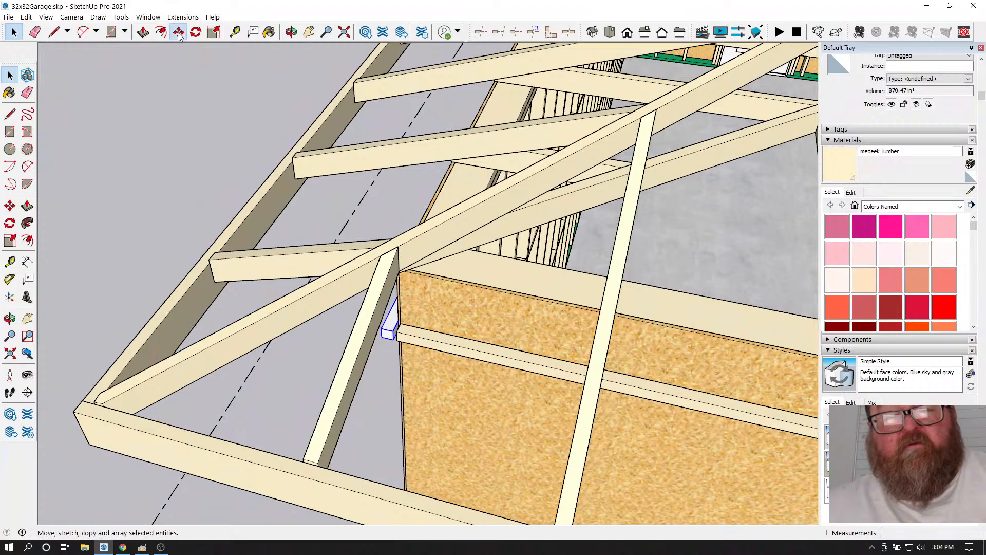
{"action": "left_click", "coordinate": [386, 333]}
{"action": "key", "text": "ctrl"}
{"action": "scroll", "coordinate": [206, 360], "scroll_direction": "down", "scroll_amount": 10}
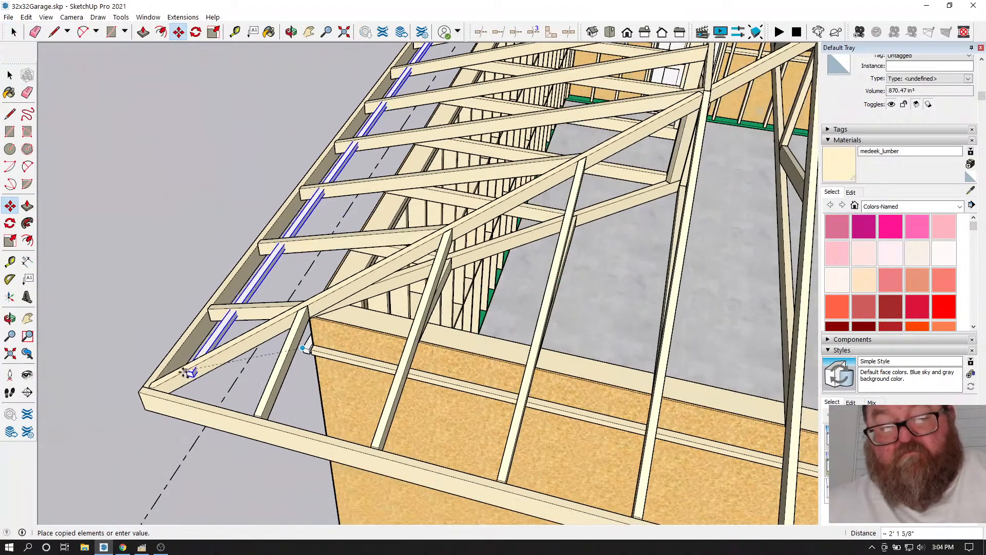
{"action": "scroll", "coordinate": [632, 510], "scroll_direction": "up", "scroll_amount": 10}
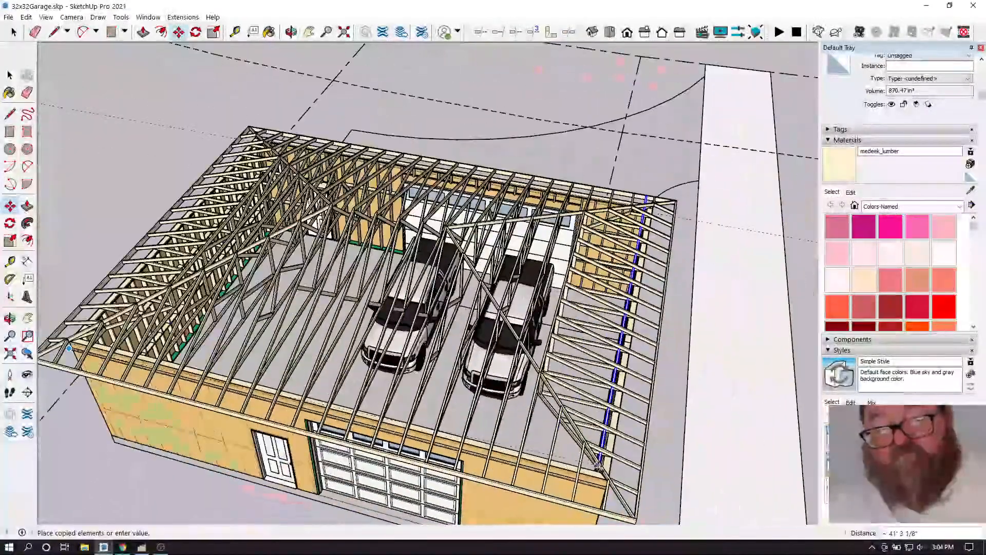
{"action": "scroll", "coordinate": [632, 510], "scroll_direction": "down", "scroll_amount": 5}
{"action": "scroll", "coordinate": [516, 448], "scroll_direction": "up", "scroll_amount": 10}
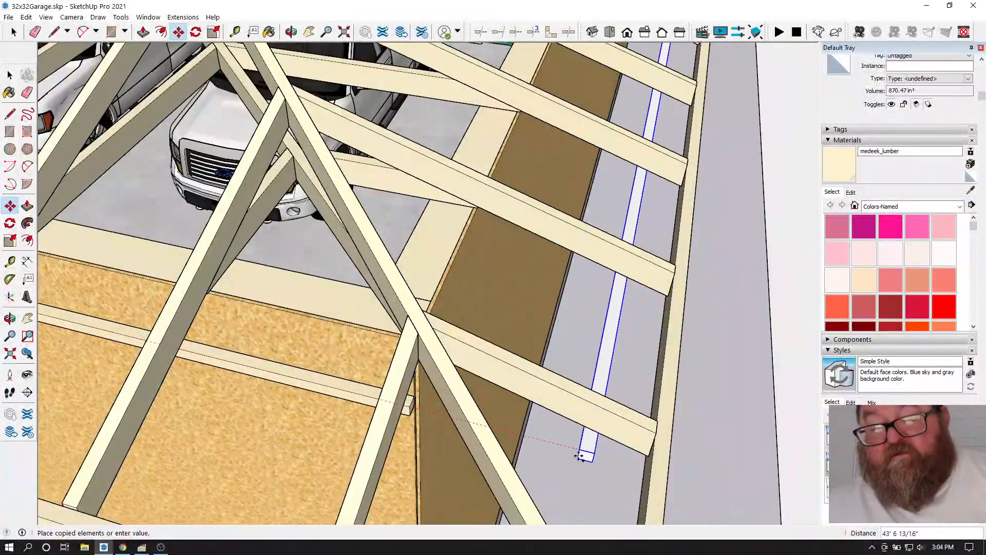
{"action": "left_click", "coordinate": [427, 430]}
- Paint the copied end wall ledger strip with the medeek_lumber material
{"action": "scroll", "coordinate": [562, 376], "scroll_direction": "down", "scroll_amount": 5}
{"action": "scroll", "coordinate": [600, 375], "scroll_direction": "up", "scroll_amount": 6}
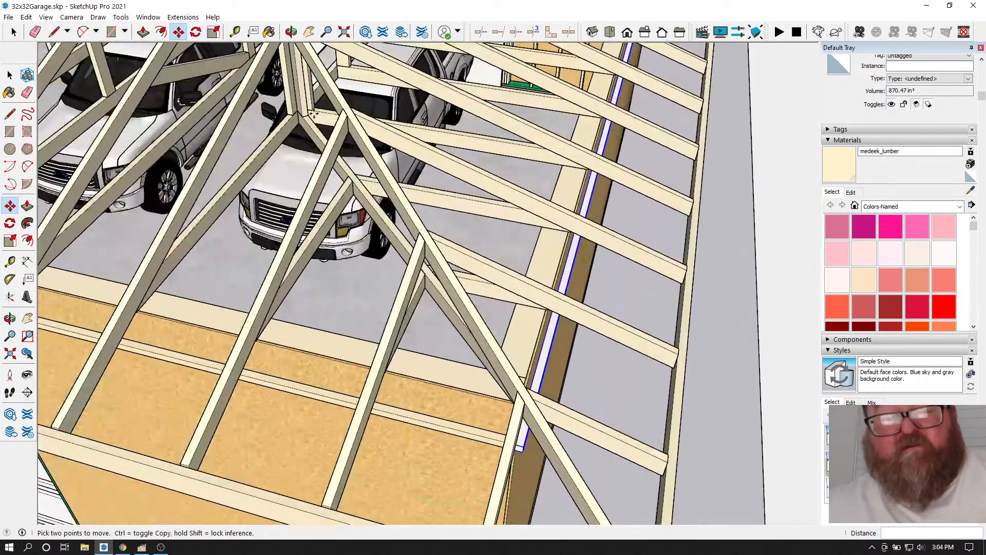
{"action": "left_click", "coordinate": [269, 32]}
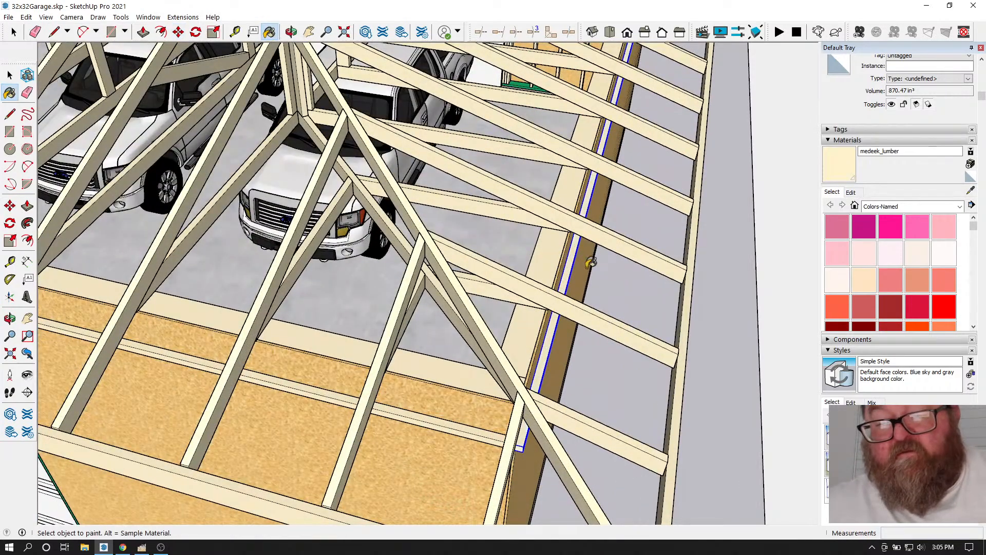
{"action": "left_click", "coordinate": [579, 261]}
- Paint the original end wall ledger strip on the other side of the garage with the medeek_lumber material
{"action": "scroll", "coordinate": [645, 312], "scroll_direction": "down", "scroll_amount": 8}
{"action": "scroll", "coordinate": [154, 227], "scroll_direction": "up", "scroll_amount": 5}
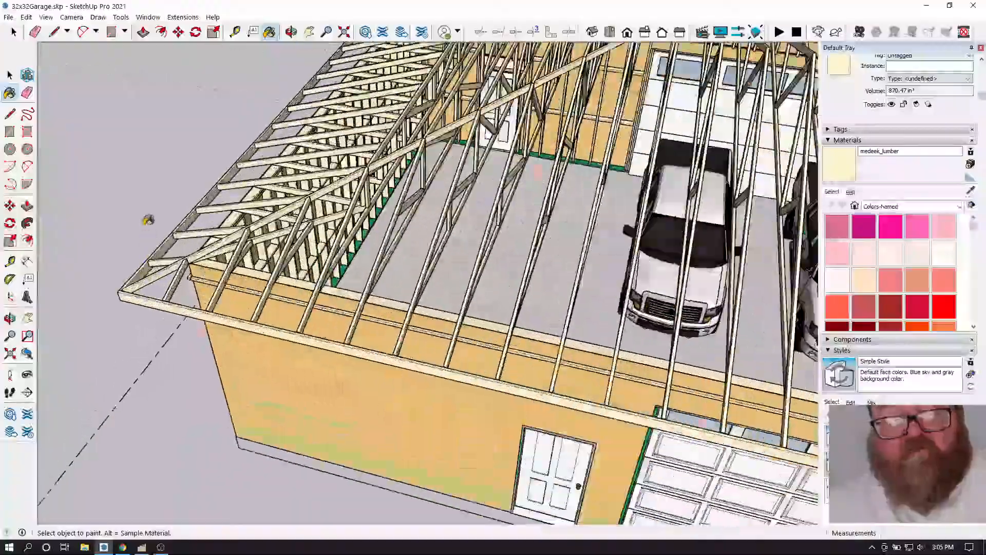
{"action": "scroll", "coordinate": [148, 225], "scroll_direction": "up", "scroll_amount": 8}
{"action": "left_click", "coordinate": [291, 32]}
{"action": "left_click_drag", "start_coordinate": [390, 146], "coordinate": [602, 204]}
{"action": "right_click", "coordinate": [463, 228]}
{"action": "left_click", "coordinate": [466, 236]}
{"action": "middle_click_drag", "start_coordinate": [454, 222], "coordinate": [401, 210]}
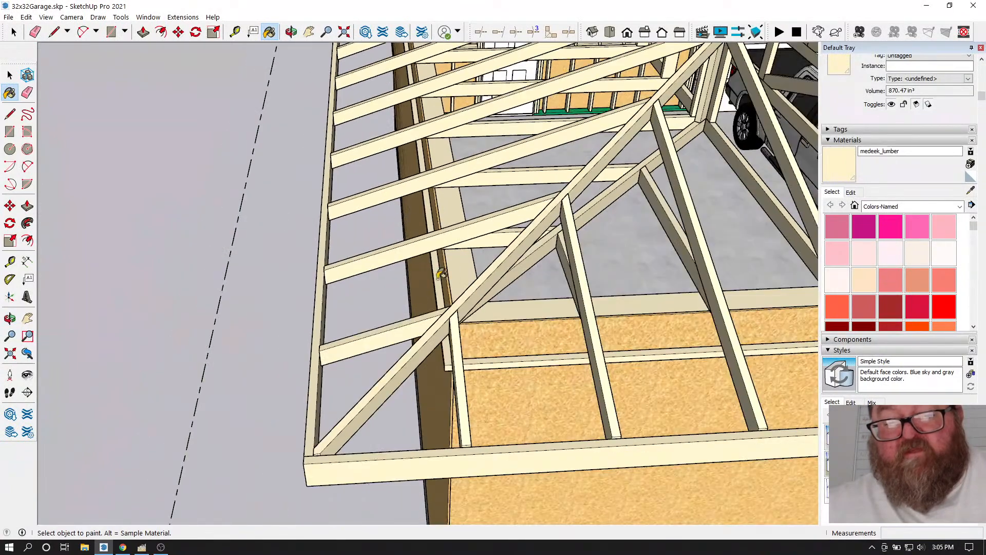
- Draw a 1.5" by 3.5" rectangle on the ledger strip's outer face, between two rafter tails near the hip corner
{"action": "left_click", "coordinate": [290, 32]}
{"action": "left_click_drag", "start_coordinate": [380, 359], "coordinate": [343, 334]}
{"action": "left_click_drag", "start_coordinate": [466, 356], "coordinate": [599, 319]}
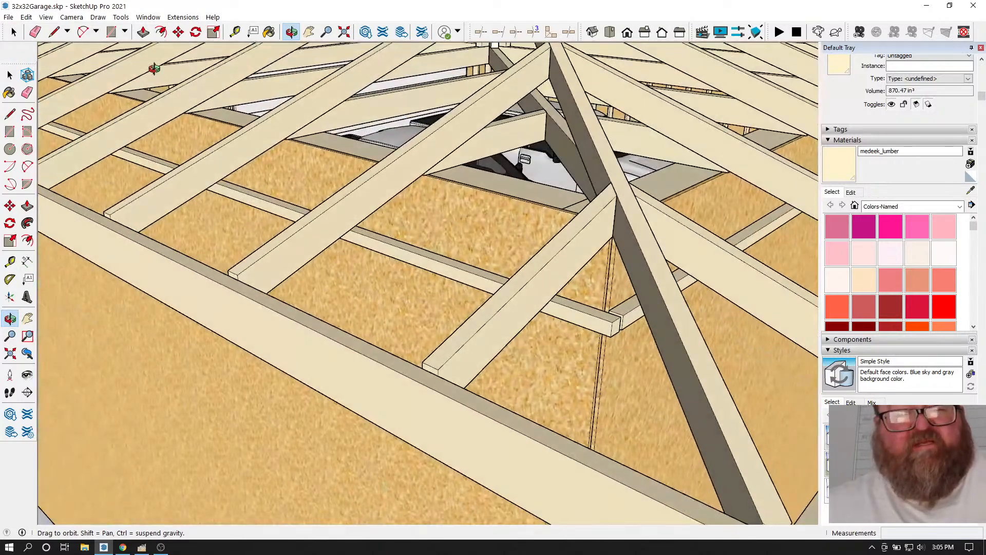
{"action": "left_click", "coordinate": [112, 32]}
{"action": "scroll", "coordinate": [521, 268], "scroll_direction": "down", "scroll_amount": 1}
{"action": "scroll", "coordinate": [405, 254], "scroll_direction": "up", "scroll_amount": 2}
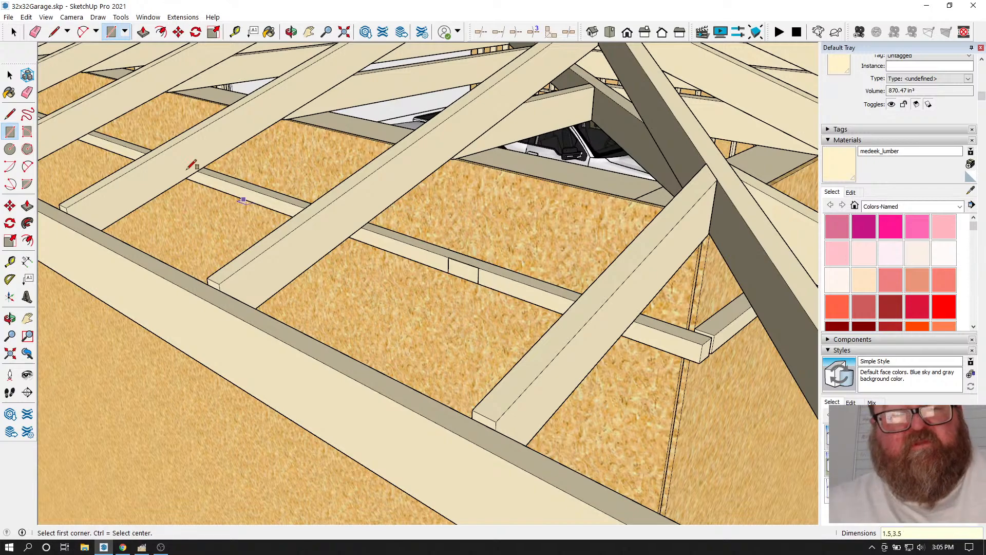
- Extrude the small rectangle 1' 10 5/8" out to the fascia board to form a soffit framing block
{"action": "left_click", "coordinate": [143, 32]}
{"action": "left_click", "coordinate": [458, 271]}
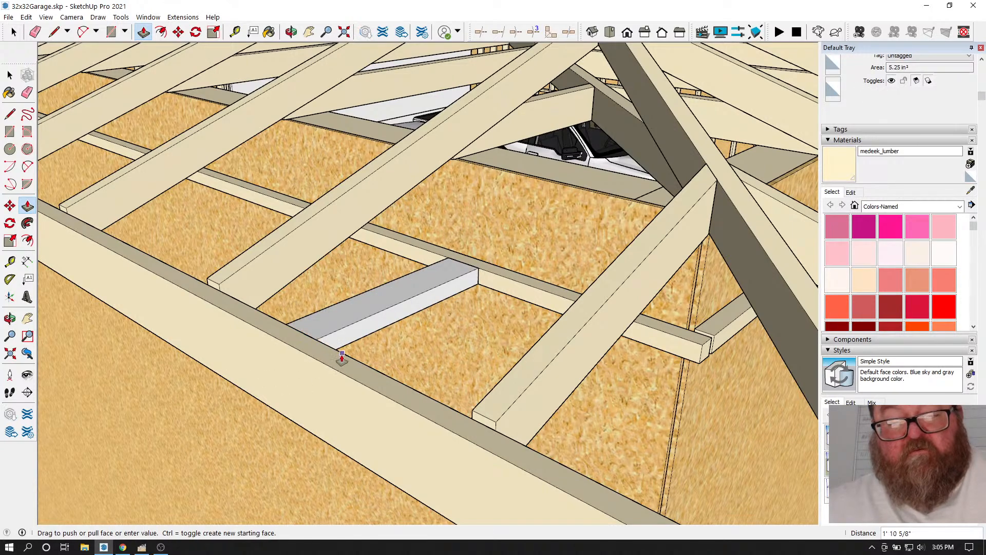
{"action": "left_click", "coordinate": [340, 355]}
- Select all geometry of the soffit framing block and make it a group
{"action": "scroll", "coordinate": [491, 367], "scroll_direction": "down", "scroll_amount": 2}
{"action": "left_click", "coordinate": [14, 33]}
{"action": "left_click", "coordinate": [447, 313]}
{"action": "triple_click", "coordinate": [435, 314]}
{"action": "right_click", "coordinate": [435, 311]}
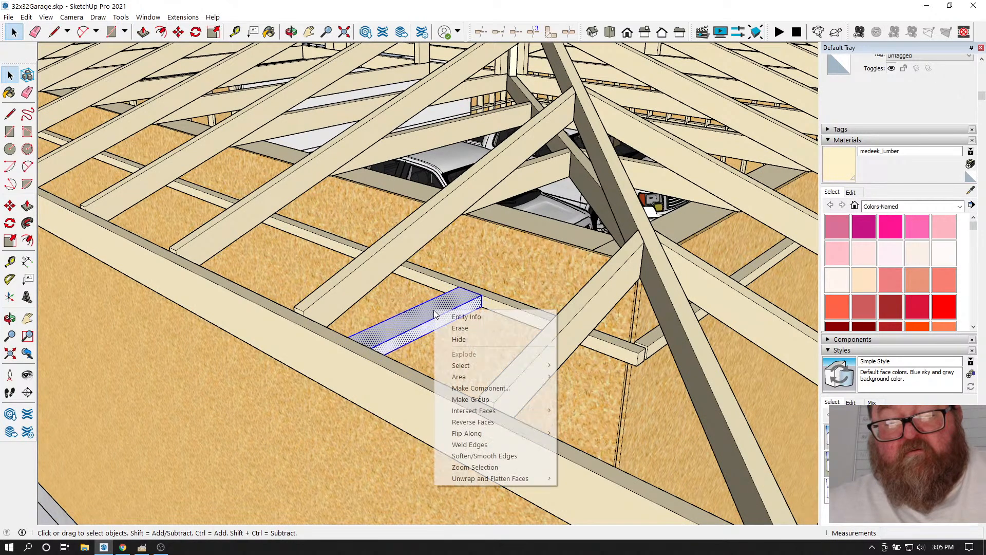
{"action": "left_click", "coordinate": [466, 400]}
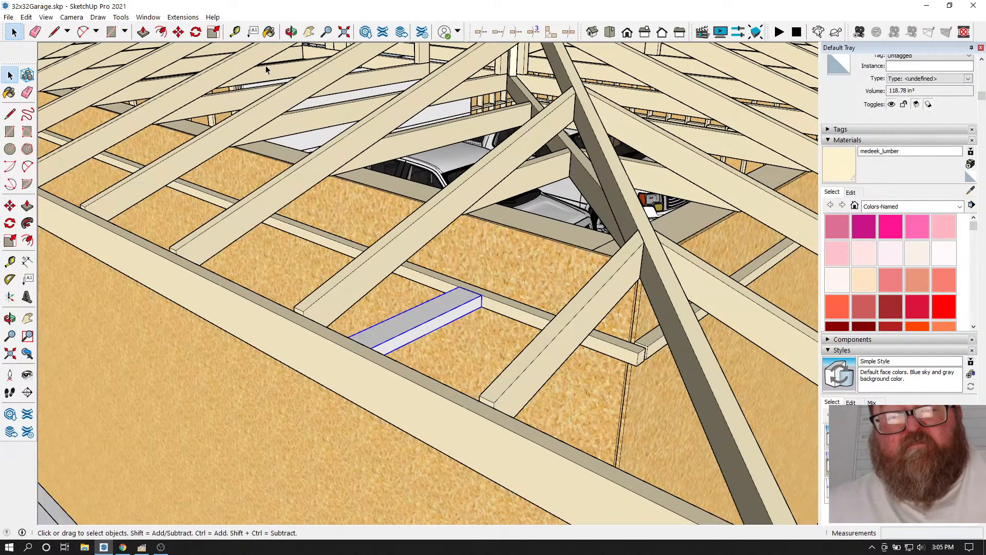
- Paint the soffit framing block with the medeek_lumber material
{"action": "left_click", "coordinate": [270, 32]}
{"action": "left_click", "coordinate": [441, 307]}
- Examine the eave framing at the hip corner from above and from underneath
{"action": "scroll", "coordinate": [364, 278], "scroll_direction": "down", "scroll_amount": 3}
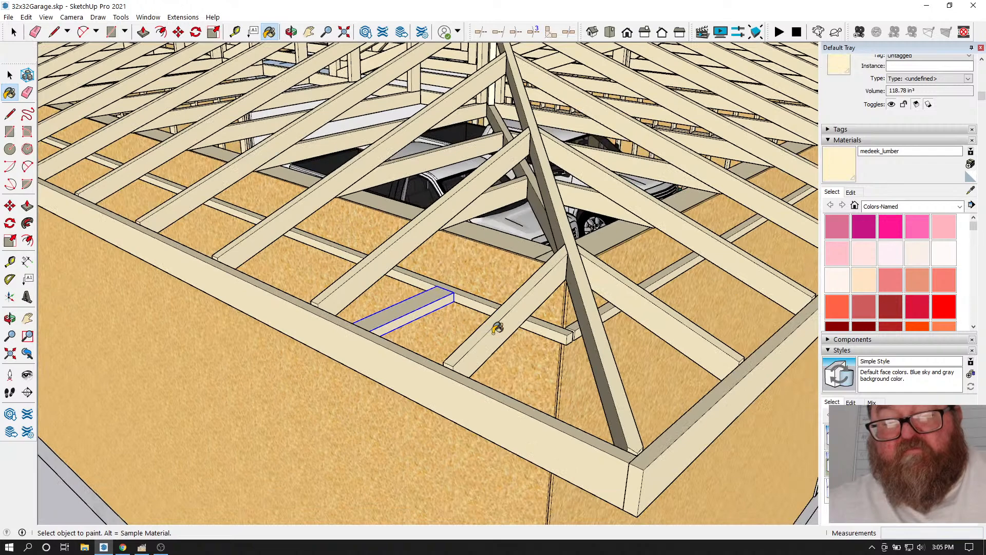
{"action": "scroll", "coordinate": [497, 328], "scroll_direction": "up", "scroll_amount": 3}
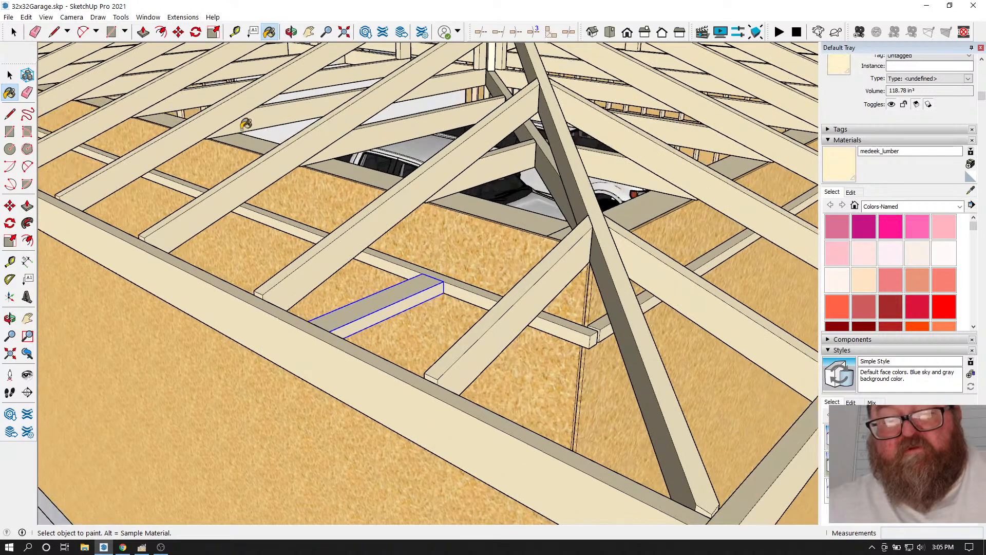
{"action": "left_click", "coordinate": [178, 32]}
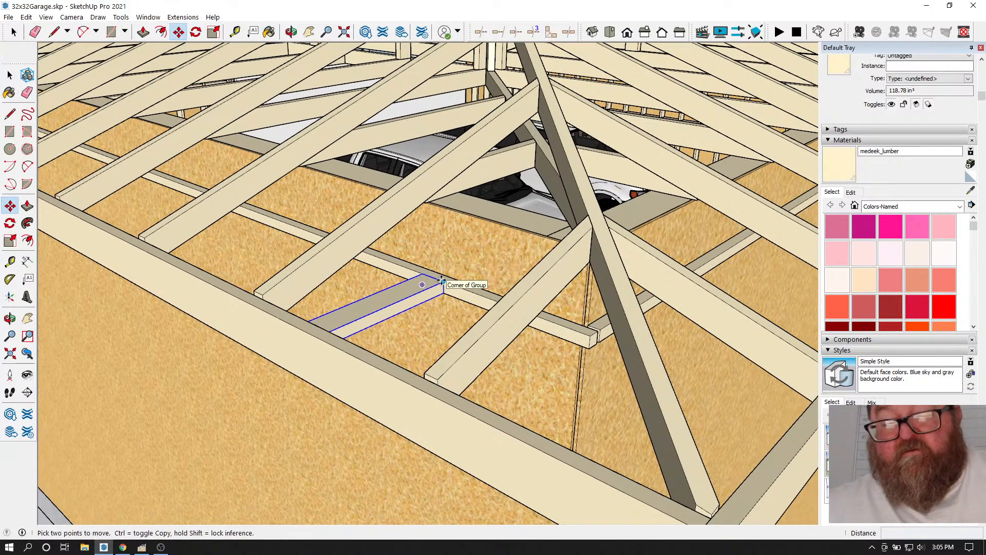
{"action": "scroll", "coordinate": [466, 264], "scroll_direction": "down", "scroll_amount": 10}
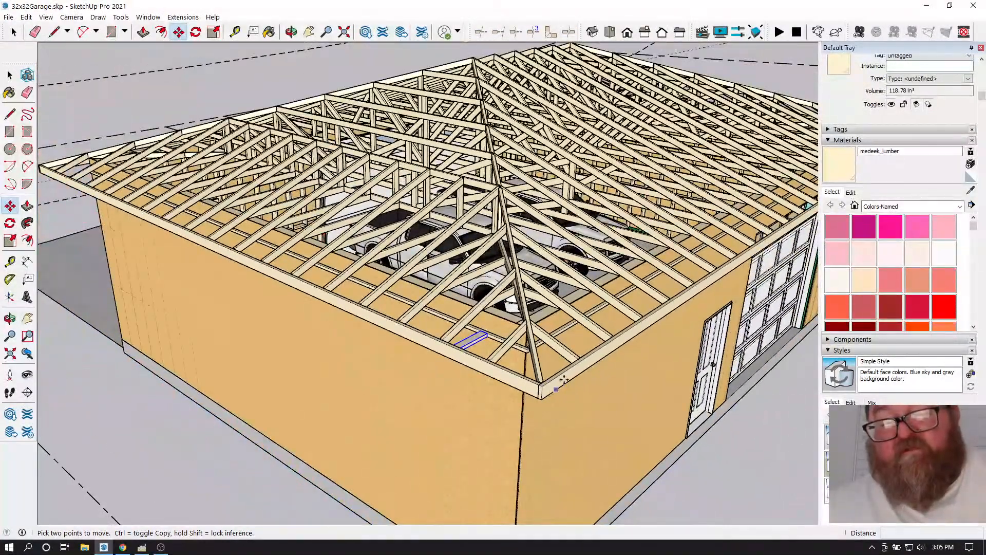
{"action": "scroll", "coordinate": [559, 384], "scroll_direction": "up", "scroll_amount": 5}
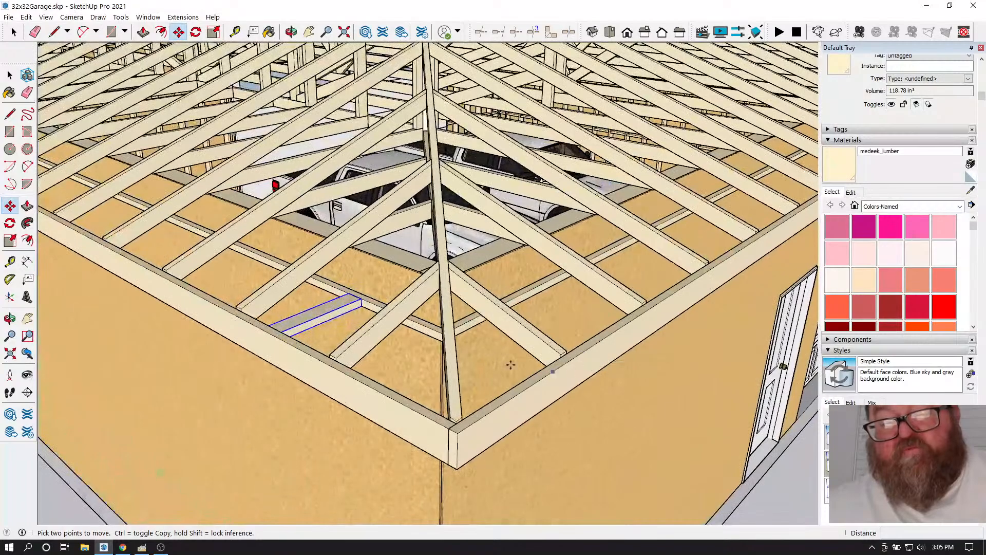
{"action": "middle_click_drag", "start_coordinate": [450, 358], "coordinate": [445, 341]}
{"action": "key", "text": "o"}
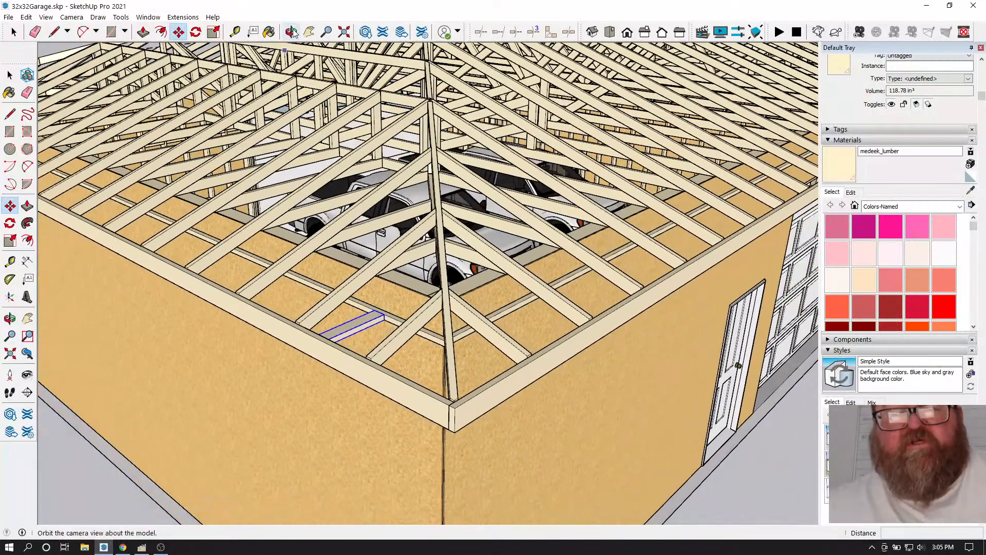
{"action": "left_click_drag", "start_coordinate": [445, 341], "coordinate": [326, 311]}
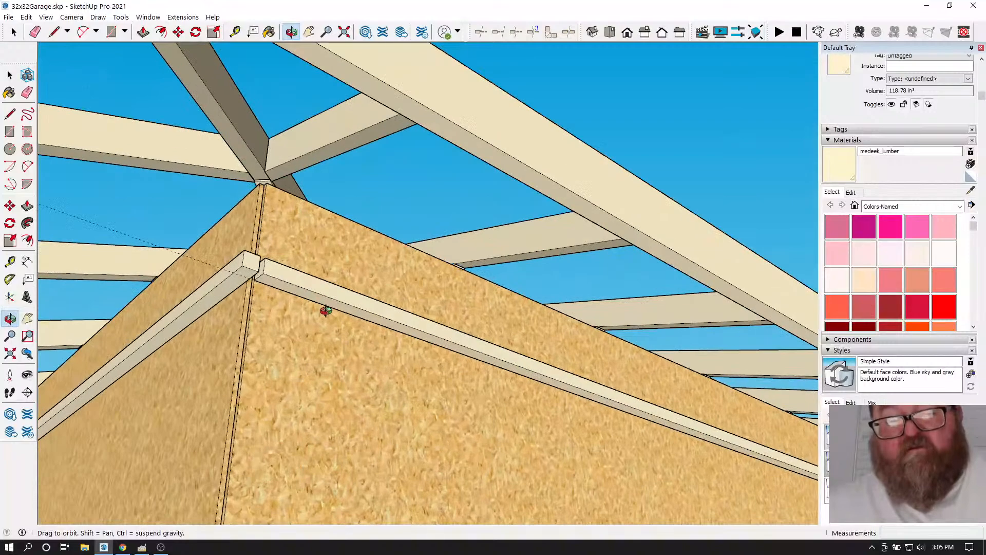
{"action": "left_click", "coordinate": [40, 32]}
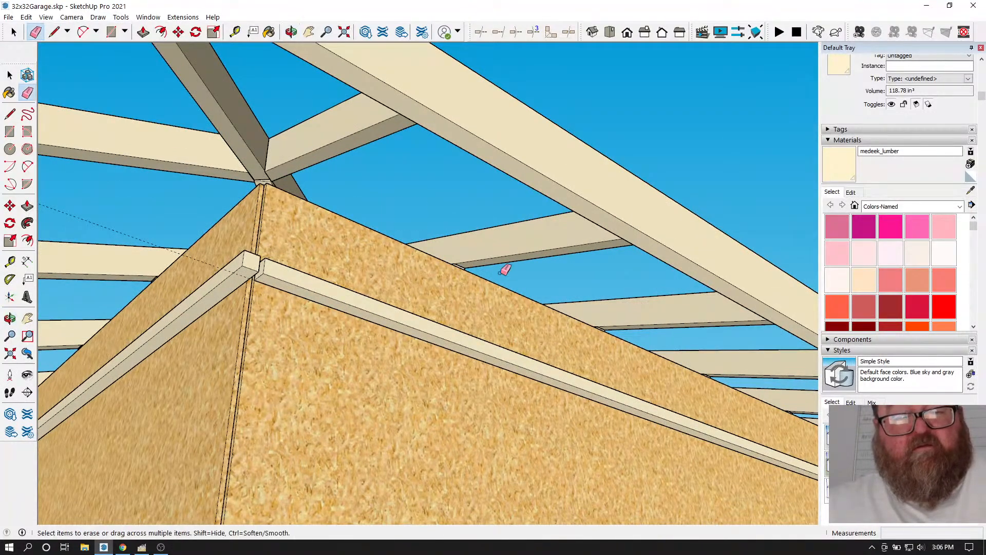
{"action": "scroll", "coordinate": [479, 261], "scroll_direction": "down", "scroll_amount": 3}
{"action": "scroll", "coordinate": [290, 254], "scroll_direction": "down", "scroll_amount": 5}
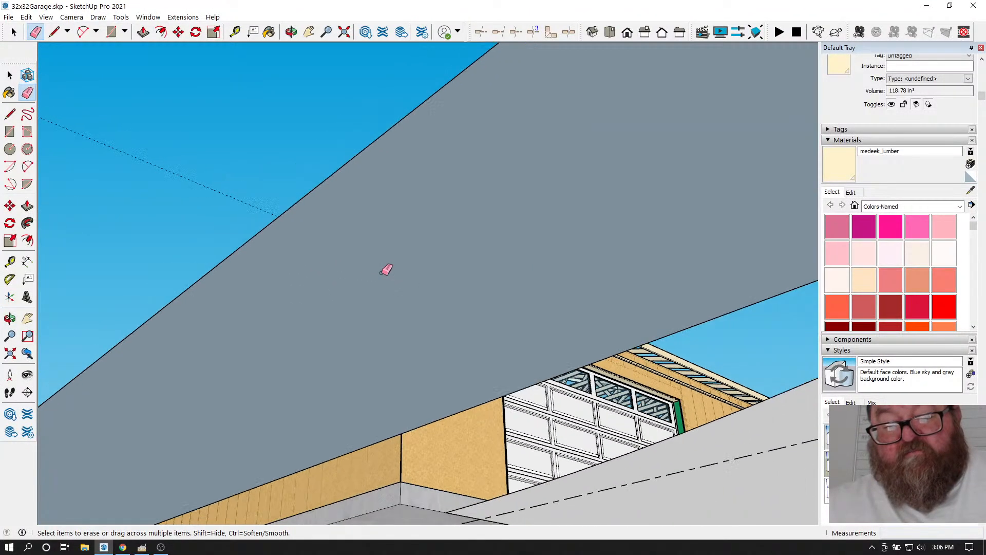
{"action": "scroll", "coordinate": [433, 323], "scroll_direction": "down", "scroll_amount": 2}
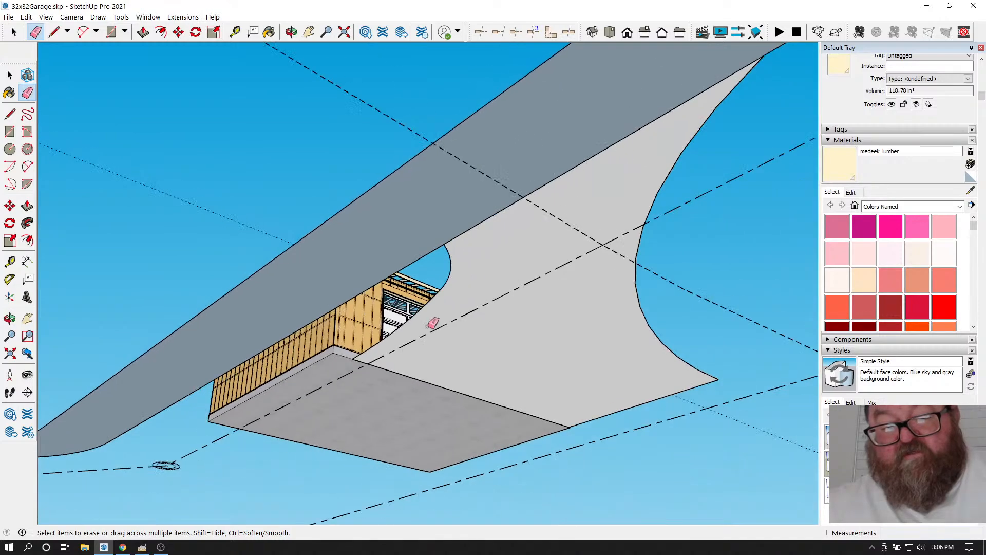
{"action": "scroll", "coordinate": [354, 247], "scroll_direction": "up", "scroll_amount": 6}
{"action": "scroll", "coordinate": [360, 184], "scroll_direction": "up", "scroll_amount": 5}
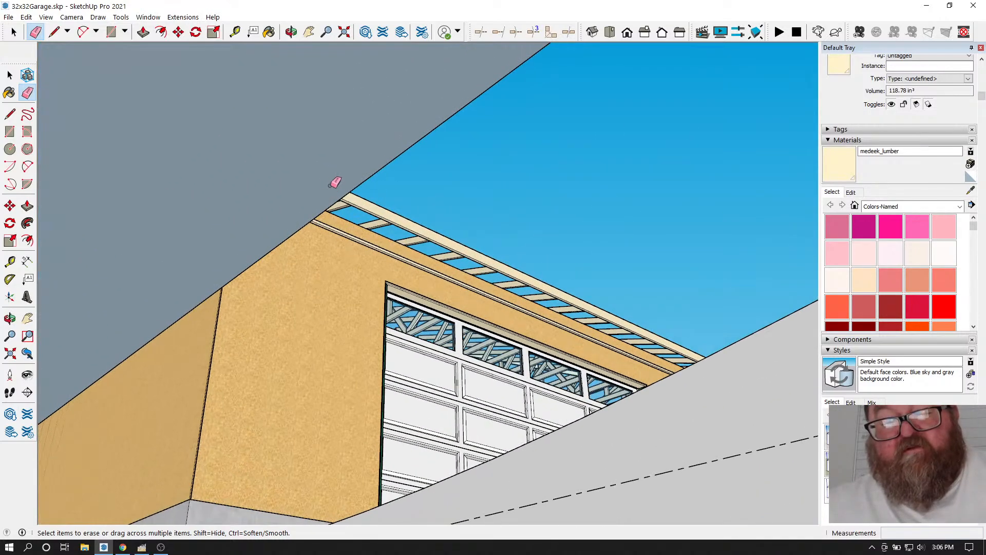
{"action": "scroll", "coordinate": [405, 306], "scroll_direction": "down", "scroll_amount": 3}
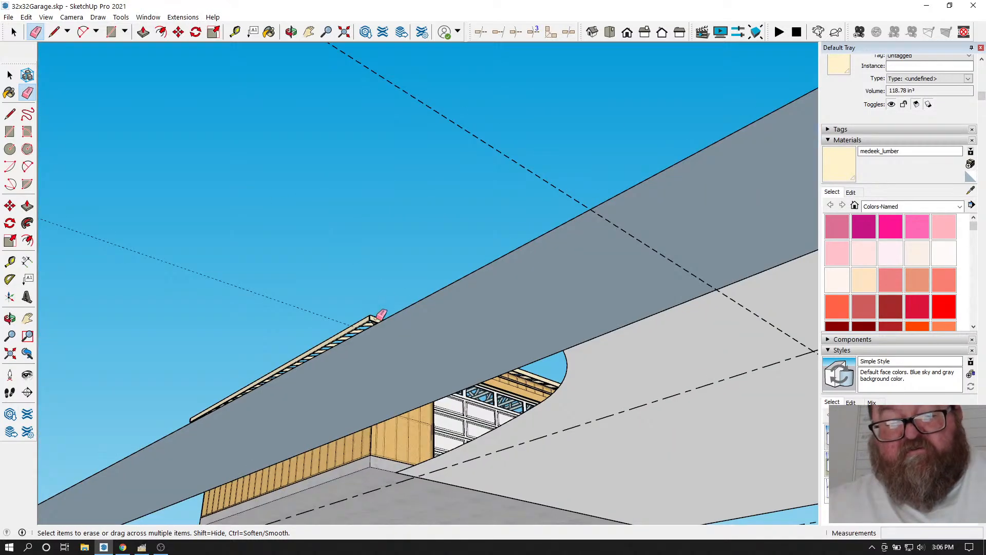
{"action": "scroll", "coordinate": [381, 315], "scroll_direction": "up", "scroll_amount": 4}
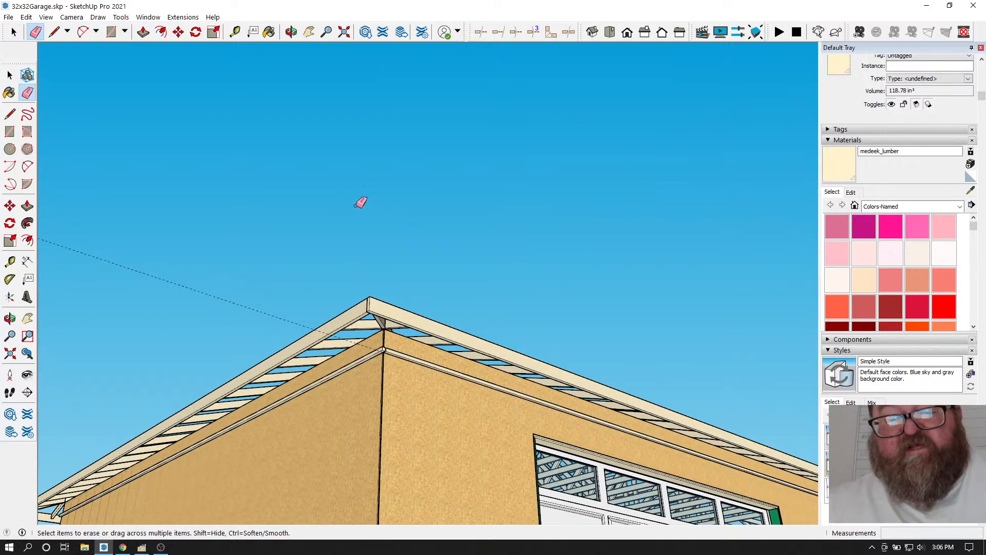
{"action": "scroll", "coordinate": [389, 316], "scroll_direction": "up", "scroll_amount": 6}
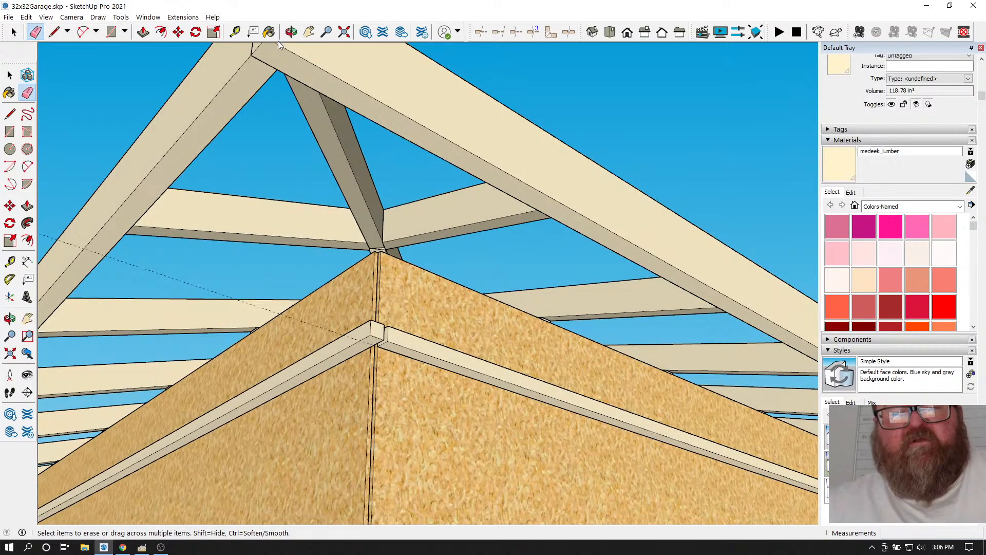
- Draw a rectangle about 7 1/16" by 2' 1 1/2" under the eave, from the ledger strip near the hip corner to the fascia
{"action": "left_click", "coordinate": [291, 32]}
{"action": "left_click_drag", "start_coordinate": [421, 352], "coordinate": [472, 354]}
{"action": "left_click", "coordinate": [111, 31]}
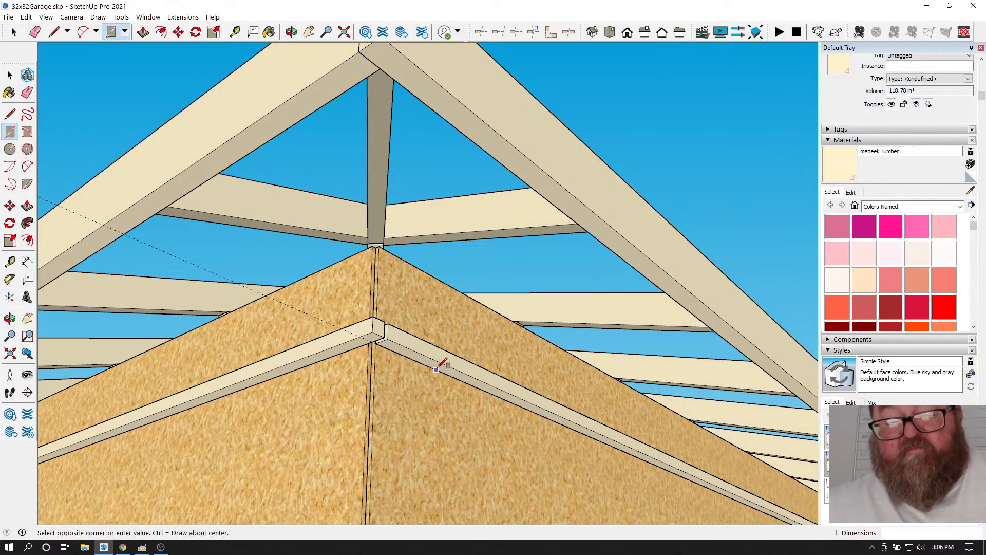
{"action": "left_click", "coordinate": [649, 255]}
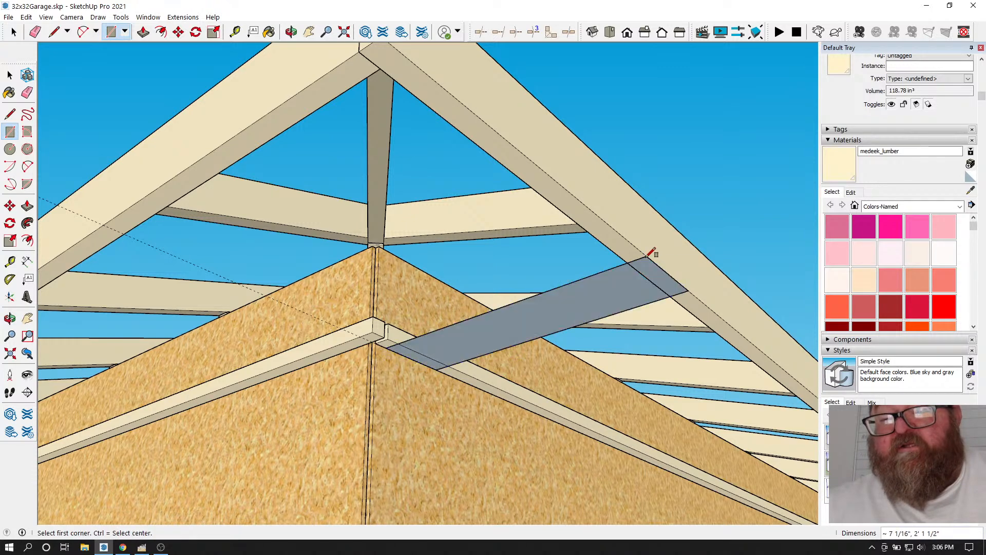
- Extrude the rectangle 3/8" into a thin soffit panel and extend its corner-side edge about 2' 3 5/16" to the hip corner fascia
{"action": "left_click", "coordinate": [143, 32]}
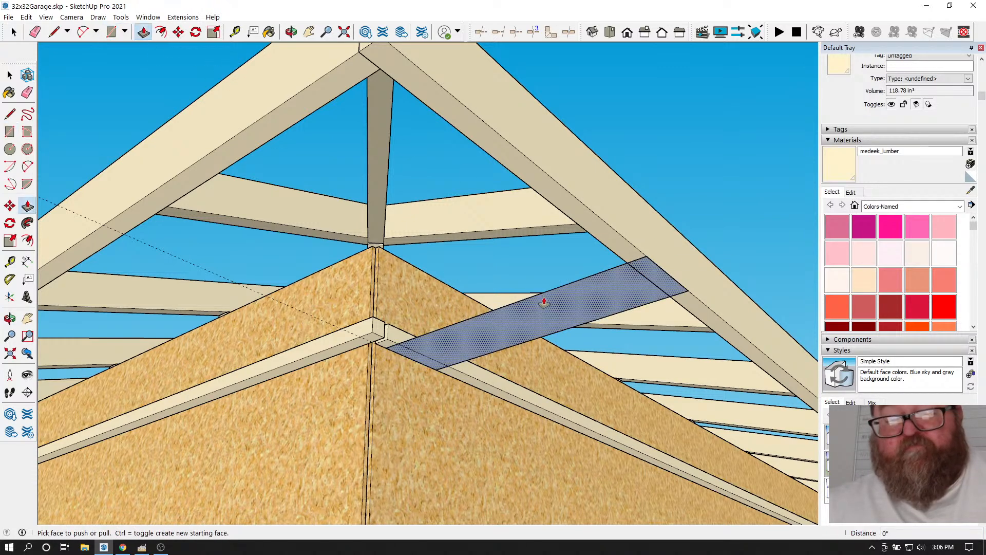
{"action": "left_click", "coordinate": [545, 307]}
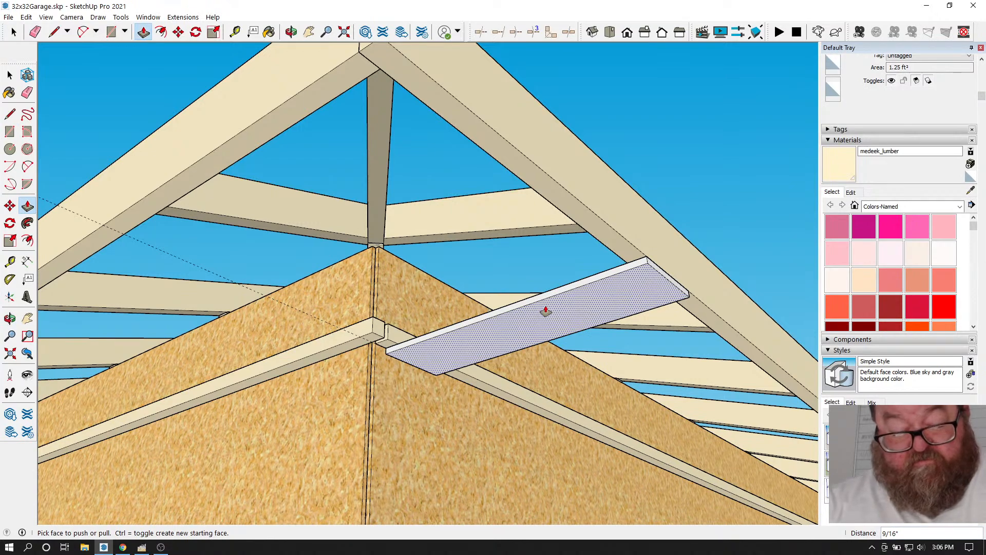
{"action": "type", "text": "3/8"}
{"action": "key", "text": "Return"}
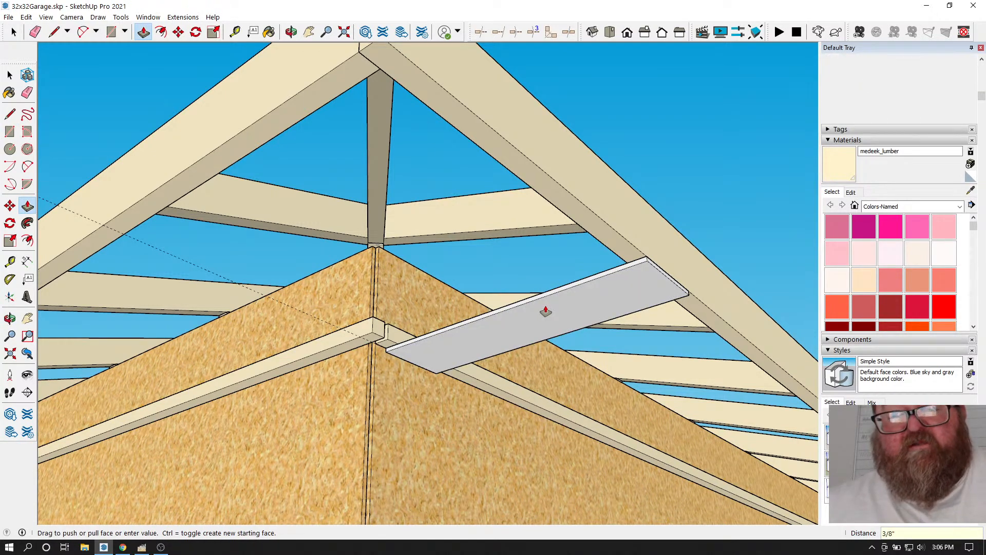
{"action": "left_click_drag", "start_coordinate": [513, 309], "coordinate": [247, 128]}
{"action": "scroll", "coordinate": [357, 245], "scroll_direction": "down", "scroll_amount": 2}
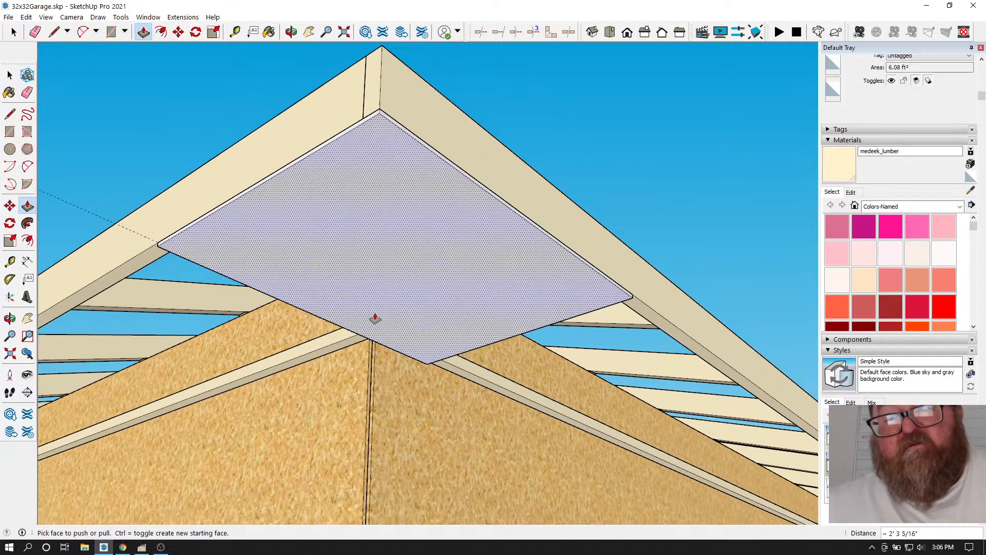
- Push the soffit panel's end face along the wall back about 8 13/16" toward the wall corner
{"action": "left_click", "coordinate": [291, 32]}
{"action": "left_click_drag", "start_coordinate": [513, 207], "coordinate": [360, 350]}
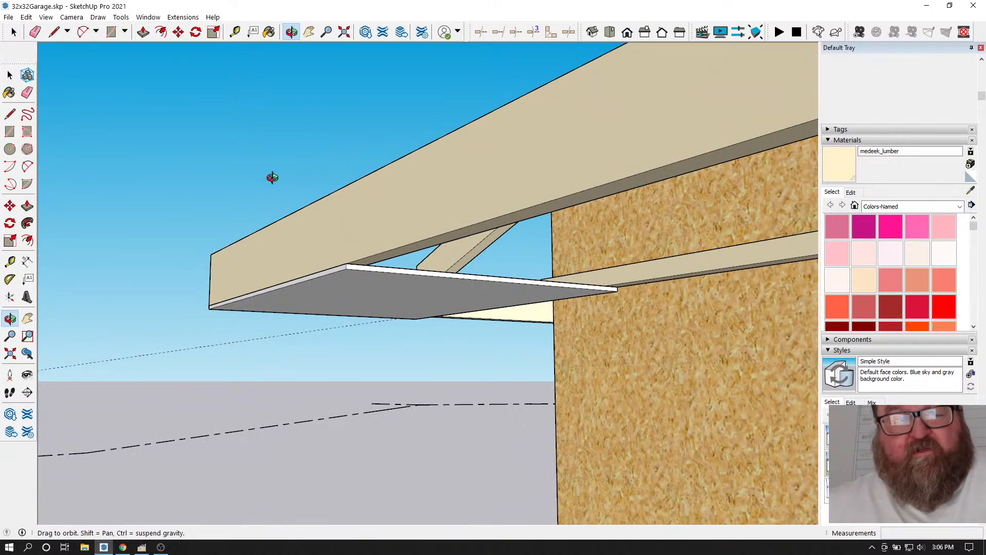
{"action": "left_click", "coordinate": [143, 32]}
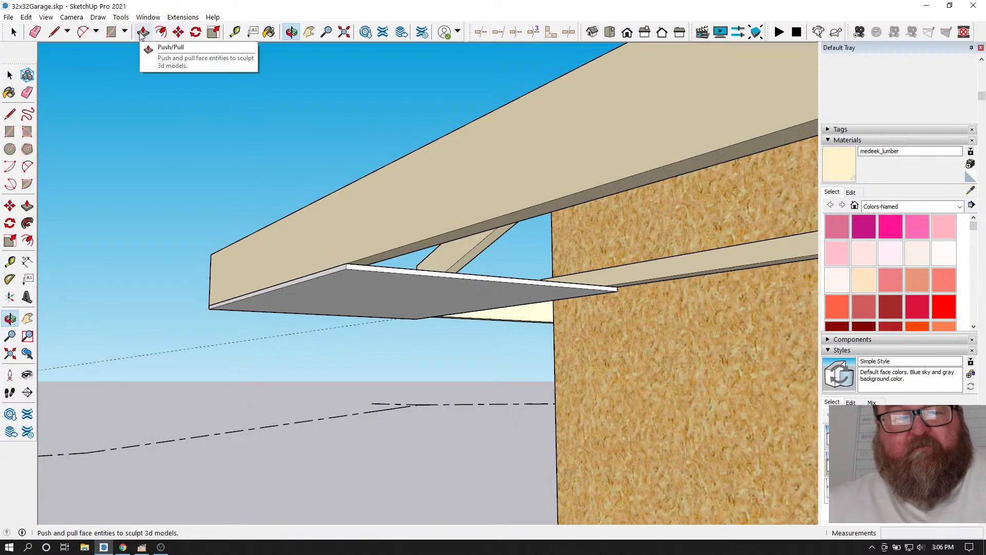
{"action": "scroll", "coordinate": [511, 319], "scroll_direction": "up", "scroll_amount": 1}
{"action": "left_click", "coordinate": [291, 32]}
{"action": "left_click_drag", "start_coordinate": [462, 205], "coordinate": [653, 134]}
{"action": "left_click_drag", "start_coordinate": [546, 233], "coordinate": [480, 193]}
{"action": "left_click", "coordinate": [144, 32]}
{"action": "left_click", "coordinate": [488, 243]}
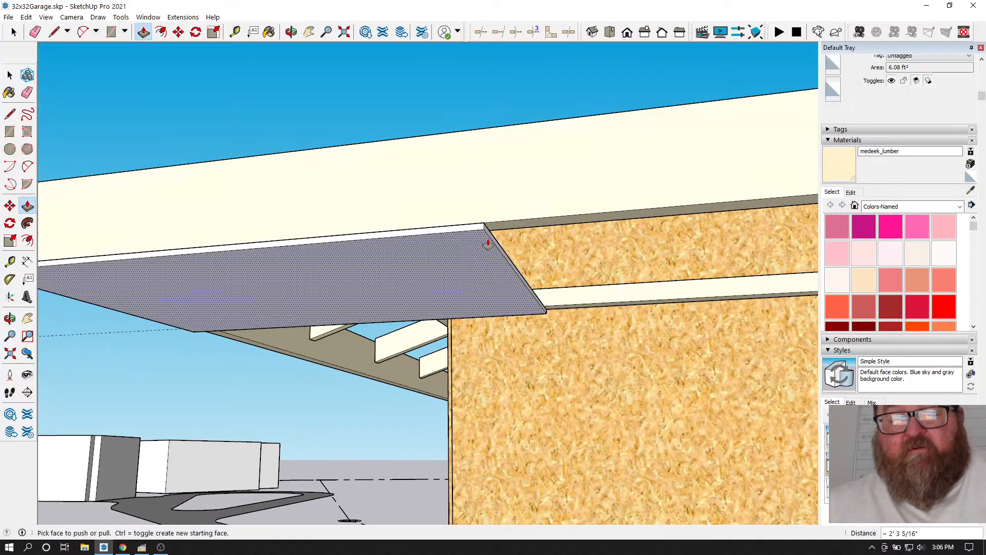
{"action": "left_click", "coordinate": [446, 359]}
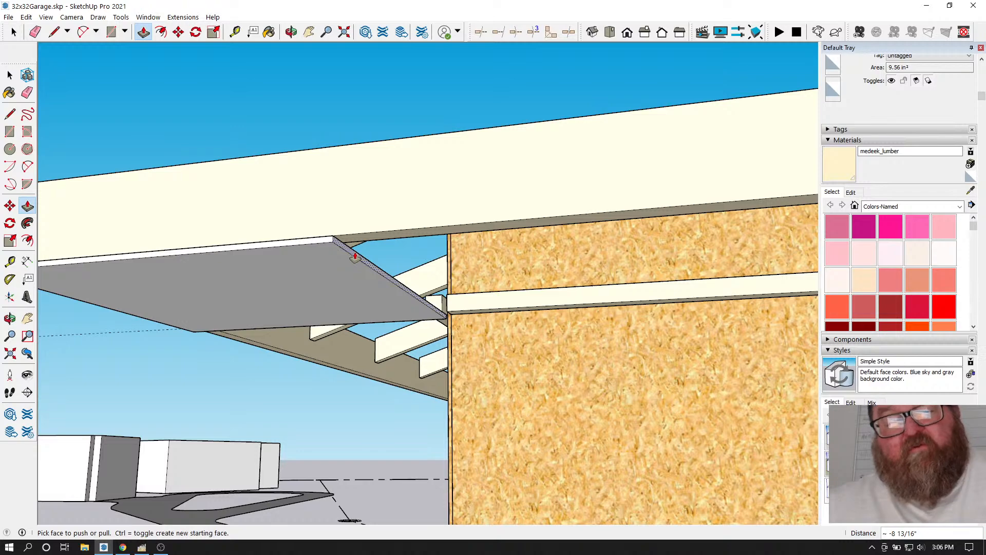
- Pull the soffit panel's end face 44' along the wall under the eave
{"action": "left_click", "coordinate": [355, 259]}
{"action": "left_click", "coordinate": [410, 262]}
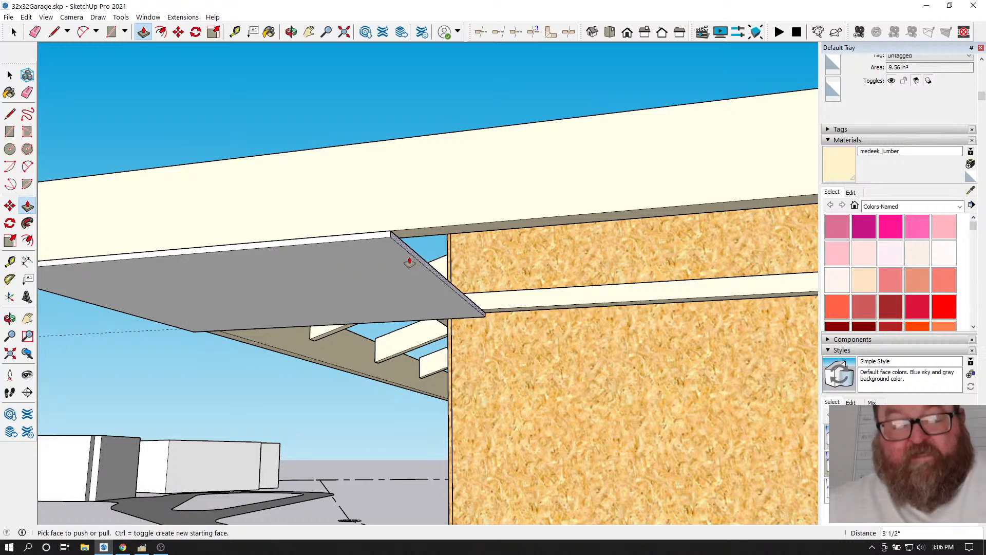
{"action": "type", "text": "44'"}
{"action": "key", "text": "Return"}
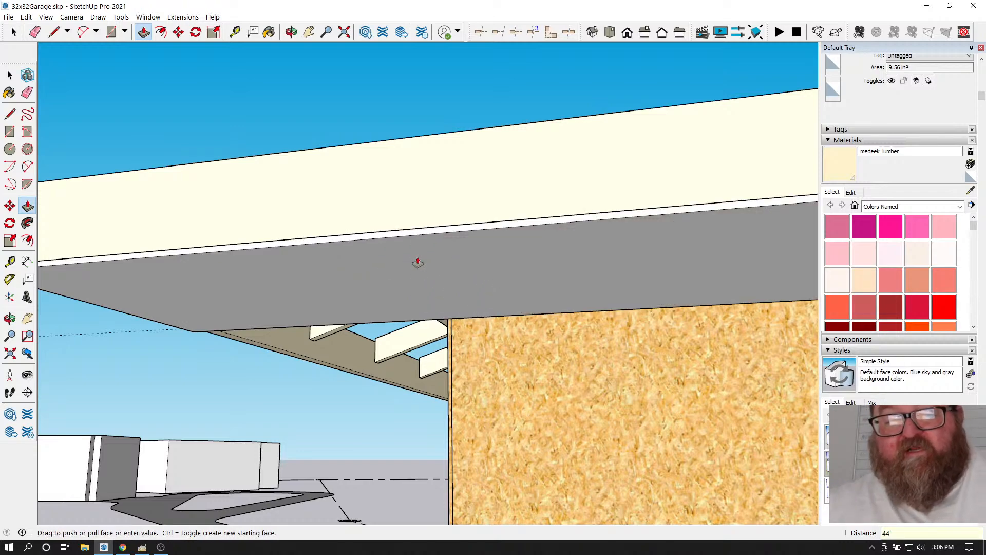
- Extend the panel's far end 1 1/2" so it meets the fascia at the opposite hip corner
{"action": "scroll", "coordinate": [218, 380], "scroll_direction": "down", "scroll_amount": 8}
{"action": "scroll", "coordinate": [564, 358], "scroll_direction": "up", "scroll_amount": 5}
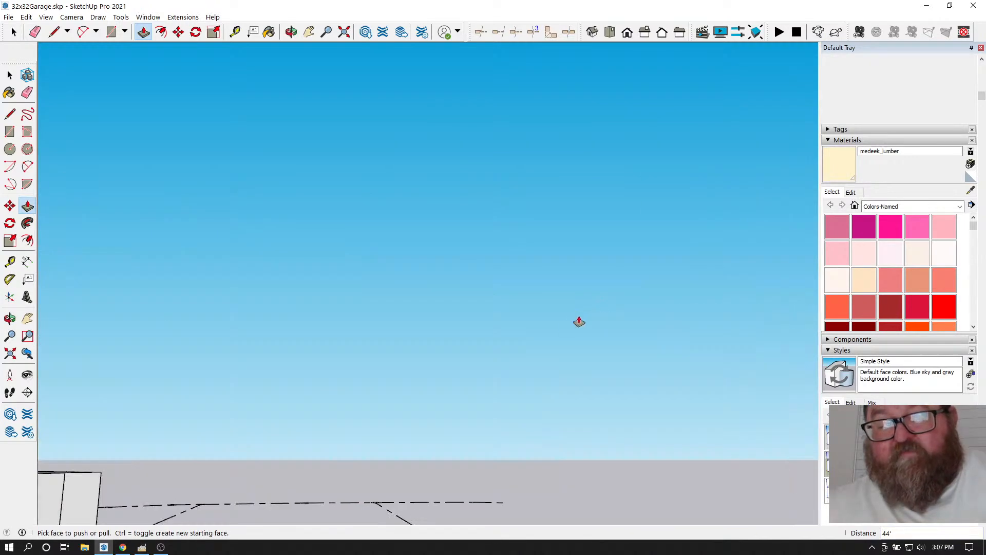
{"action": "scroll", "coordinate": [513, 339], "scroll_direction": "down", "scroll_amount": 5}
{"action": "scroll", "coordinate": [503, 345], "scroll_direction": "up", "scroll_amount": 6}
{"action": "scroll", "coordinate": [472, 343], "scroll_direction": "up", "scroll_amount": 4}
{"action": "left_click", "coordinate": [434, 352]}
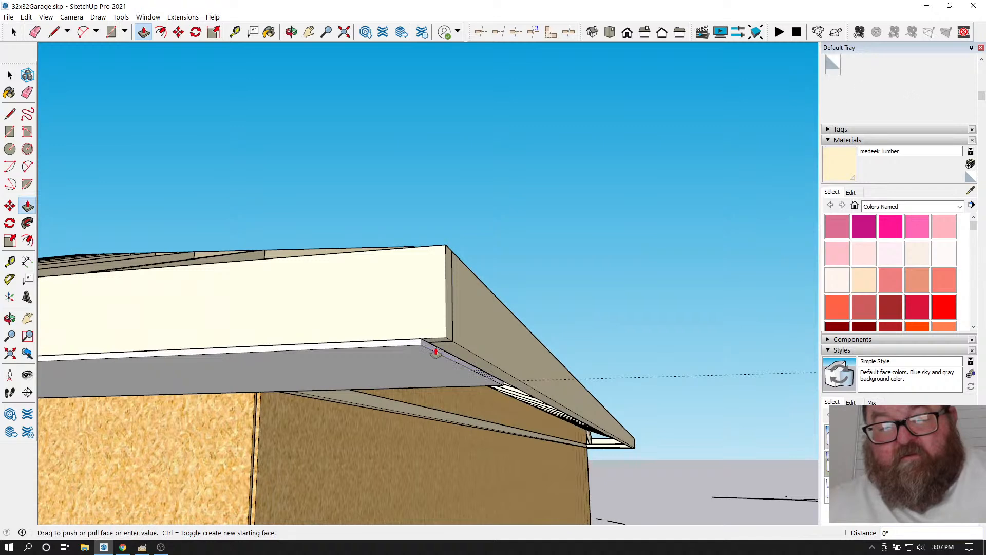
{"action": "left_click", "coordinate": [447, 337]}
{"action": "scroll", "coordinate": [528, 385], "scroll_direction": "down", "scroll_amount": 2}
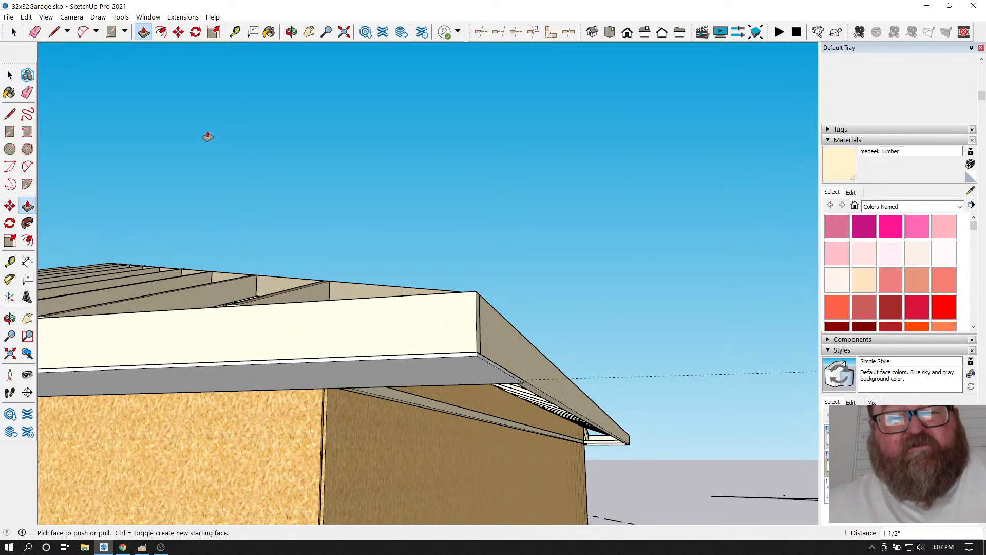
- Select all connected geometry of the long soffit panel on the garage door side
{"action": "left_click", "coordinate": [35, 31]}
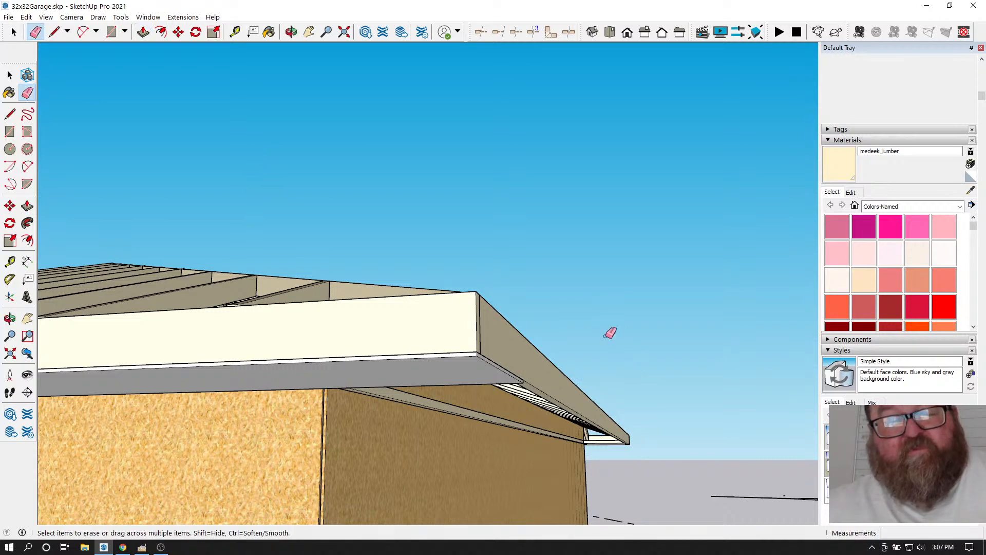
{"action": "left_click", "coordinate": [290, 32]}
{"action": "left_click_drag", "start_coordinate": [377, 205], "coordinate": [381, 326]}
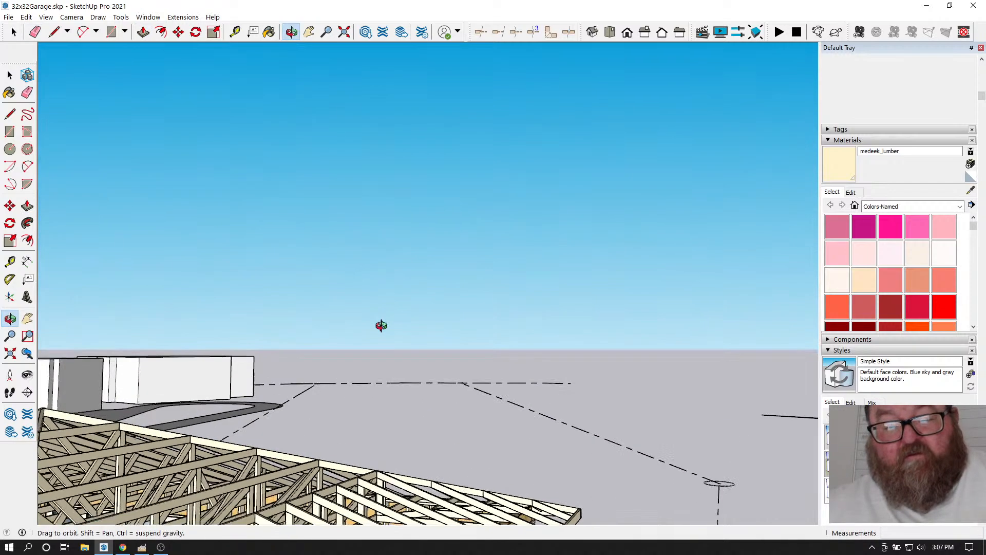
{"action": "scroll", "coordinate": [508, 277], "scroll_direction": "down", "scroll_amount": 5}
{"action": "scroll", "coordinate": [508, 276], "scroll_direction": "down", "scroll_amount": 2}
{"action": "left_click_drag", "start_coordinate": [475, 295], "coordinate": [443, 519]}
{"action": "scroll", "coordinate": [467, 342], "scroll_direction": "up", "scroll_amount": 3}
{"action": "scroll", "coordinate": [466, 342], "scroll_direction": "up", "scroll_amount": 10}
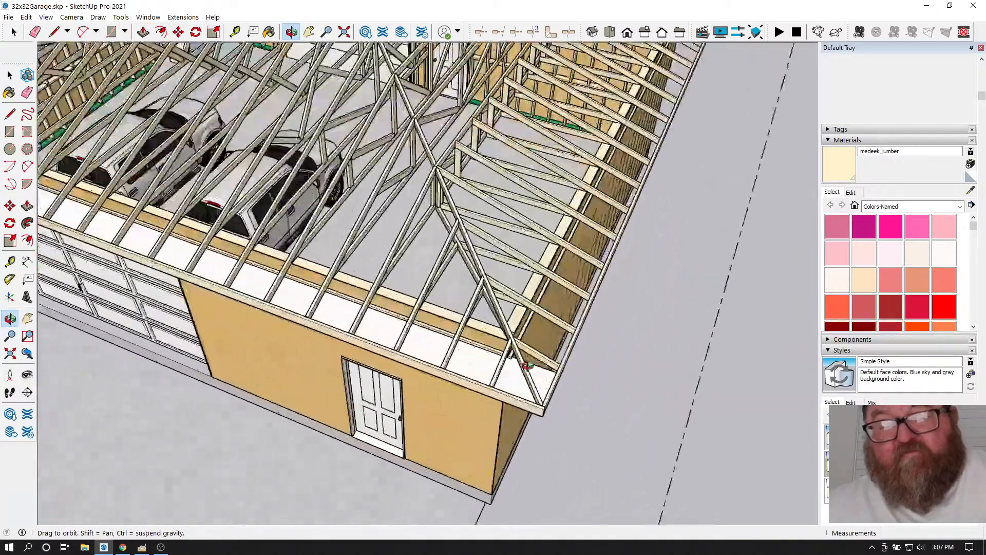
{"action": "left_click_drag", "start_coordinate": [526, 366], "coordinate": [170, 308]}
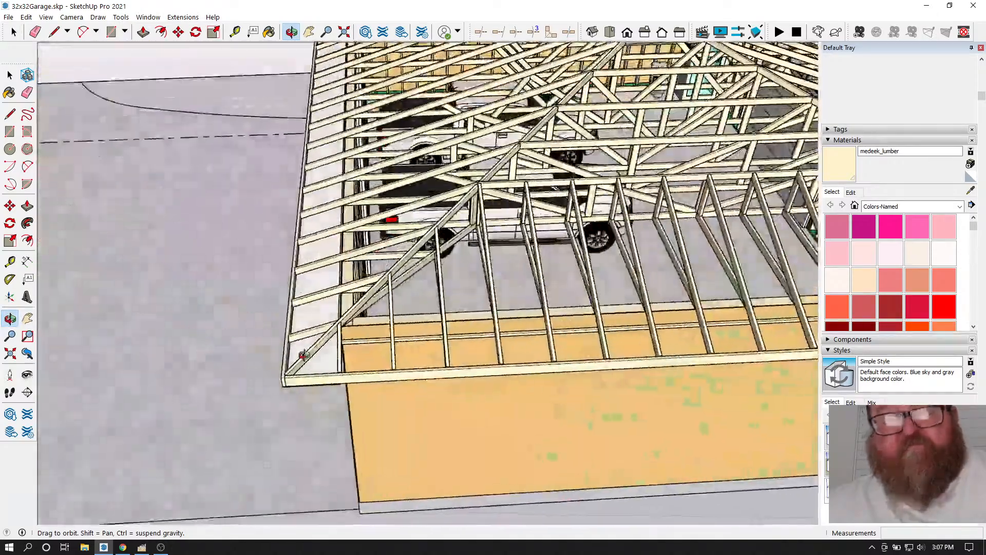
{"action": "key", "text": "space"}
{"action": "left_click", "coordinate": [310, 279]}
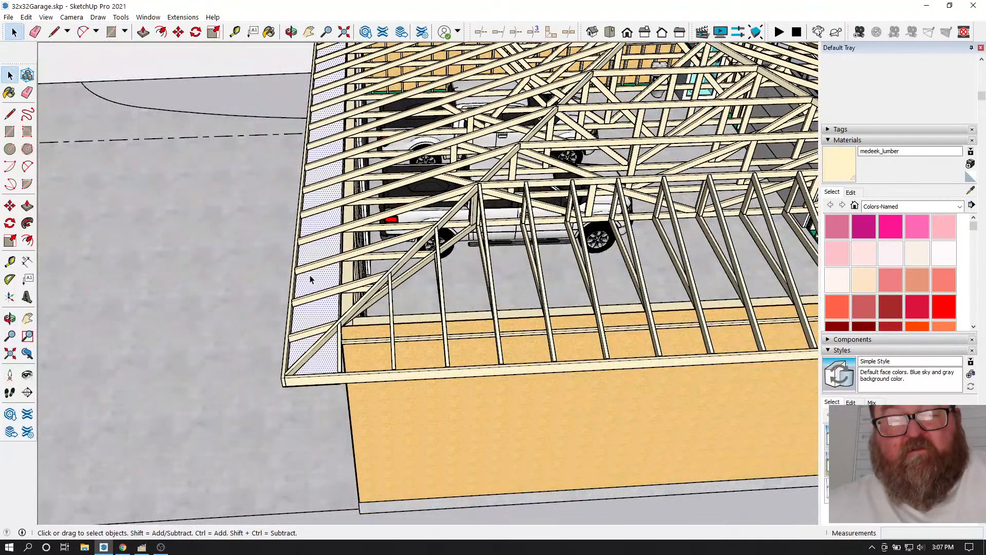
{"action": "left_click", "coordinate": [291, 32]}
{"action": "left_click_drag", "start_coordinate": [313, 190], "coordinate": [469, 307]}
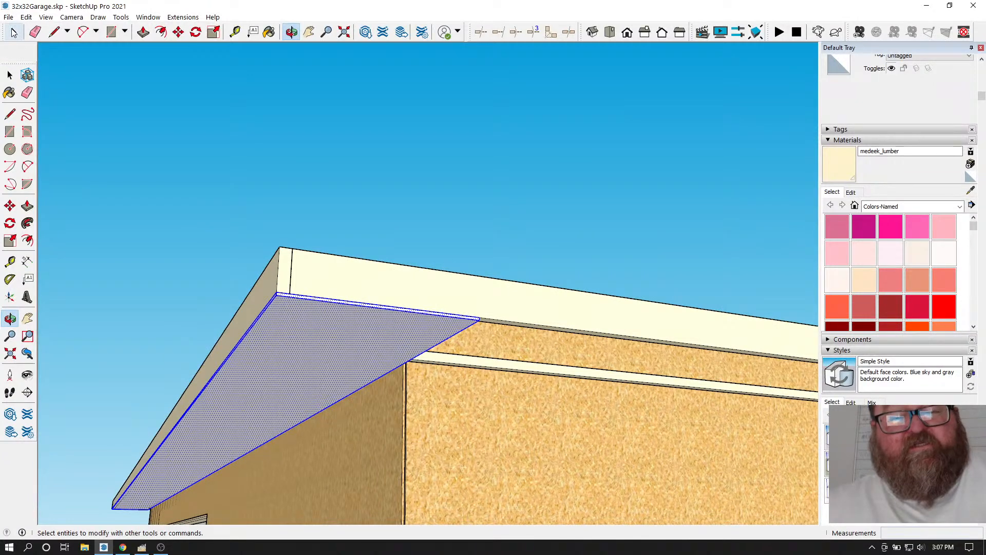
- Make the selected geometry of the long soffit panel on the garage door side into a group
{"action": "left_click", "coordinate": [13, 33]}
{"action": "right_click", "coordinate": [296, 322]}
{"action": "left_click", "coordinate": [317, 410]}
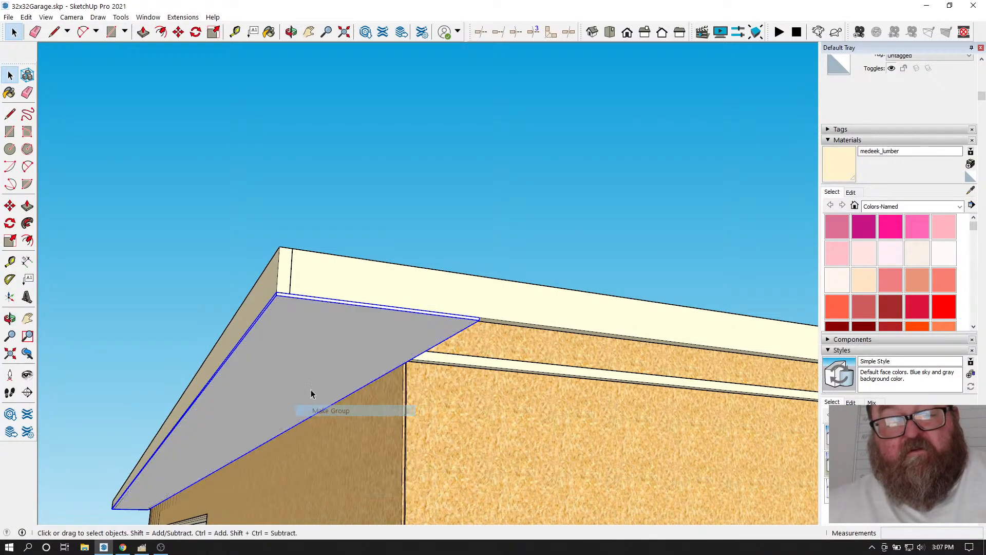
- Copy the grouped soffit panel by its outer corner along the fascia to the opposite end of the garage
{"action": "scroll", "coordinate": [260, 247], "scroll_direction": "up", "scroll_amount": 3}
{"action": "scroll", "coordinate": [269, 267], "scroll_direction": "down", "scroll_amount": 2}
{"action": "scroll", "coordinate": [269, 277], "scroll_direction": "down", "scroll_amount": 3}
{"action": "scroll", "coordinate": [275, 291], "scroll_direction": "up", "scroll_amount": 5}
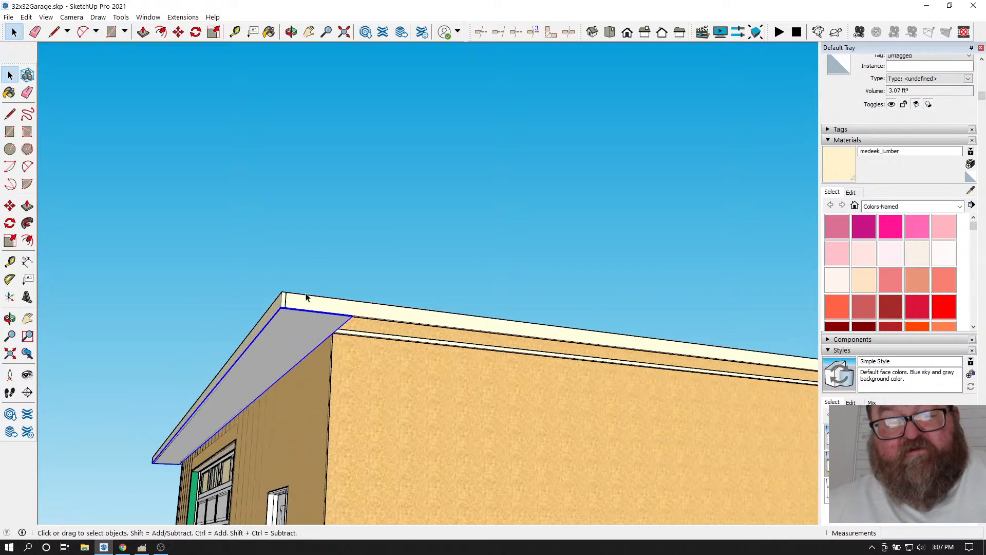
{"action": "scroll", "coordinate": [306, 297], "scroll_direction": "up", "scroll_amount": 3}
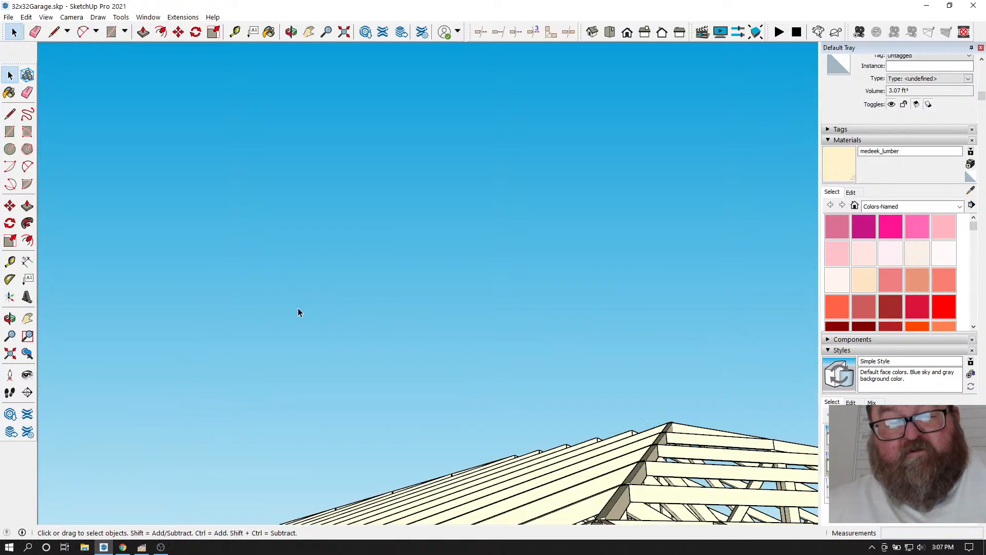
{"action": "scroll", "coordinate": [299, 310], "scroll_direction": "down", "scroll_amount": 4}
{"action": "scroll", "coordinate": [275, 345], "scroll_direction": "up", "scroll_amount": 4}
{"action": "scroll", "coordinate": [276, 339], "scroll_direction": "up", "scroll_amount": 5}
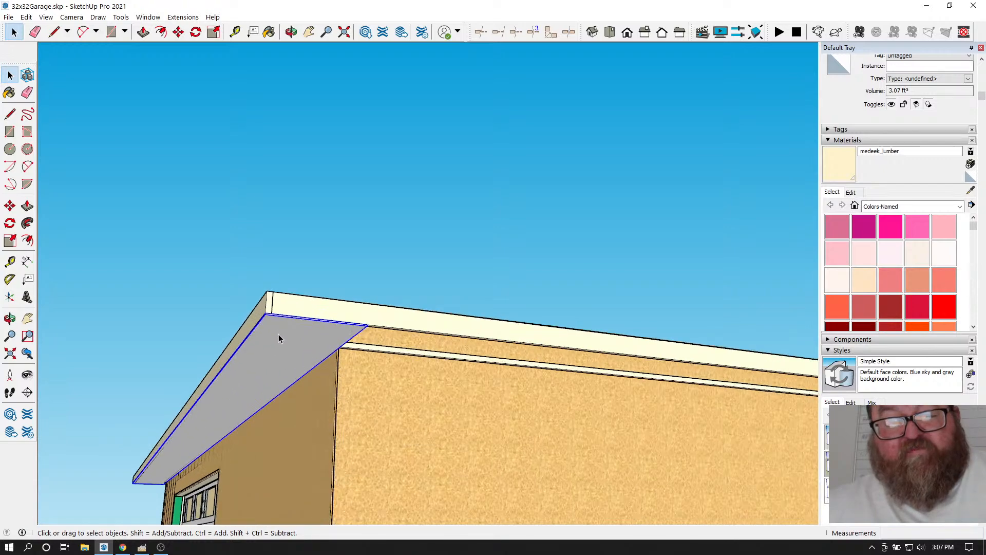
{"action": "left_click", "coordinate": [178, 32]}
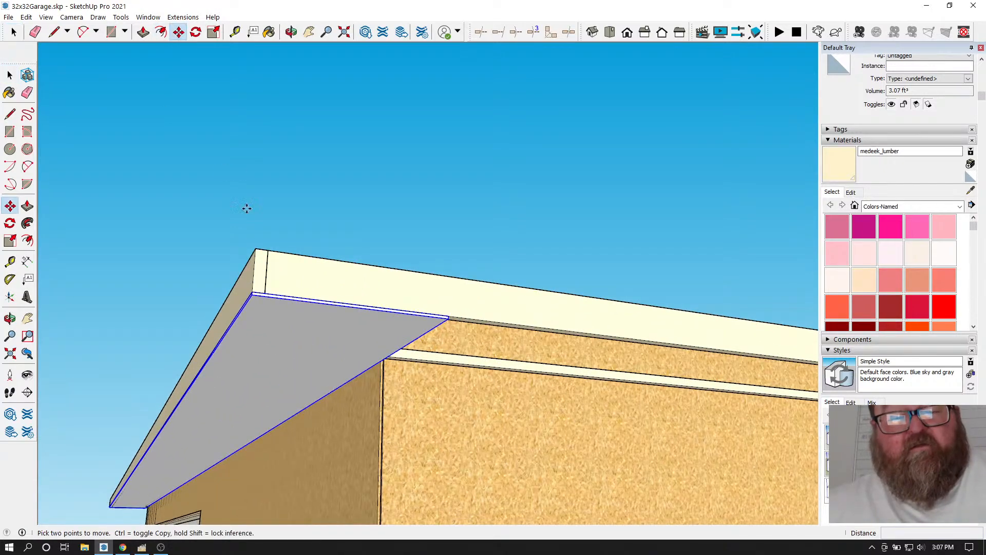
{"action": "left_click", "coordinate": [253, 291]}
{"action": "key", "text": "ctrl"}
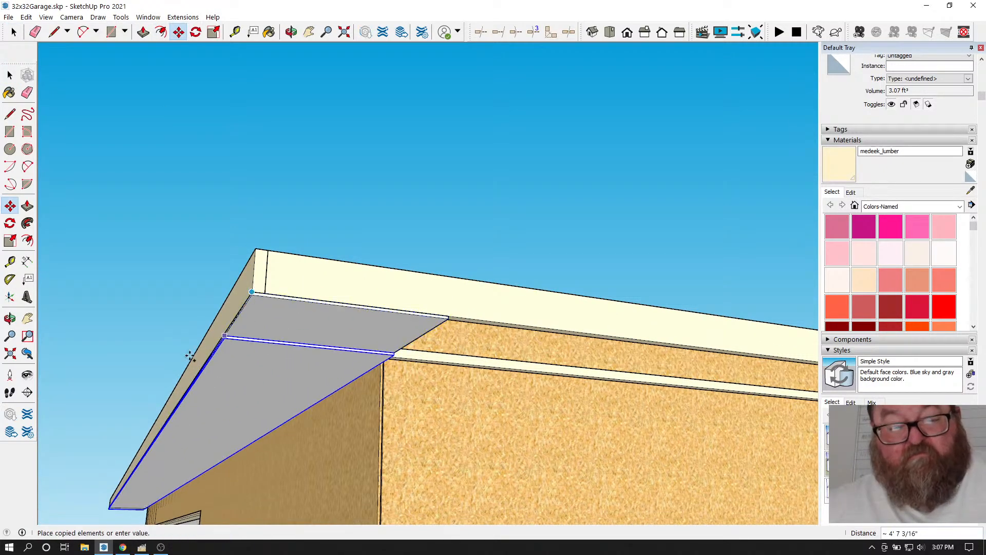
{"action": "scroll", "coordinate": [154, 380], "scroll_direction": "down", "scroll_amount": 6}
{"action": "scroll", "coordinate": [411, 390], "scroll_direction": "up", "scroll_amount": 2}
{"action": "scroll", "coordinate": [465, 381], "scroll_direction": "up", "scroll_amount": 4}
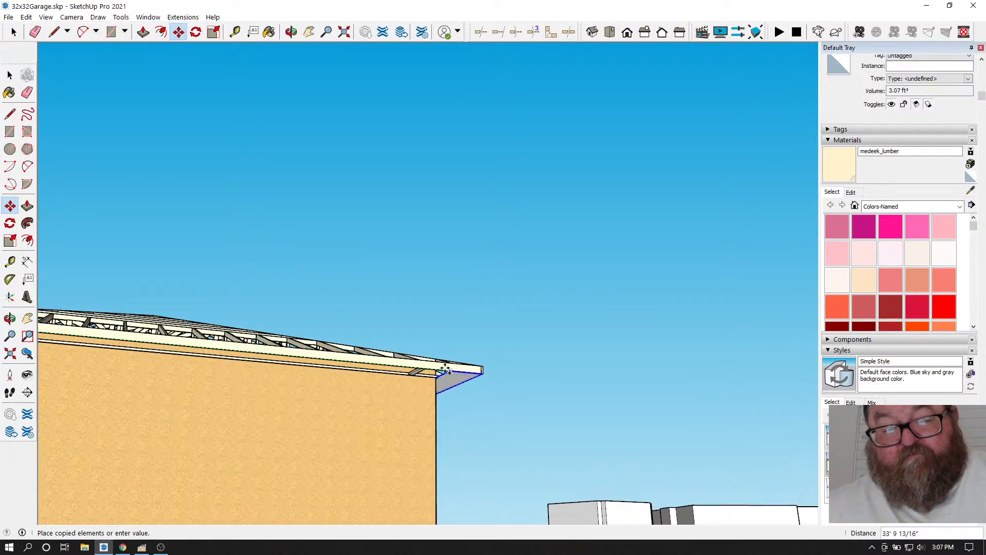
{"action": "scroll", "coordinate": [446, 369], "scroll_direction": "up", "scroll_amount": 1}
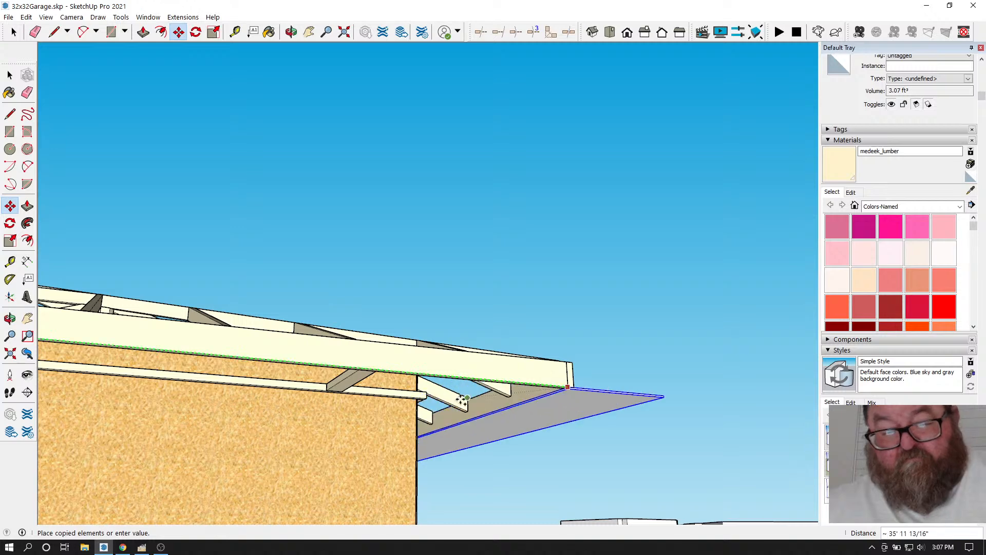
{"action": "left_click", "coordinate": [421, 417]}
{"action": "scroll", "coordinate": [569, 391], "scroll_direction": "up", "scroll_amount": 5}
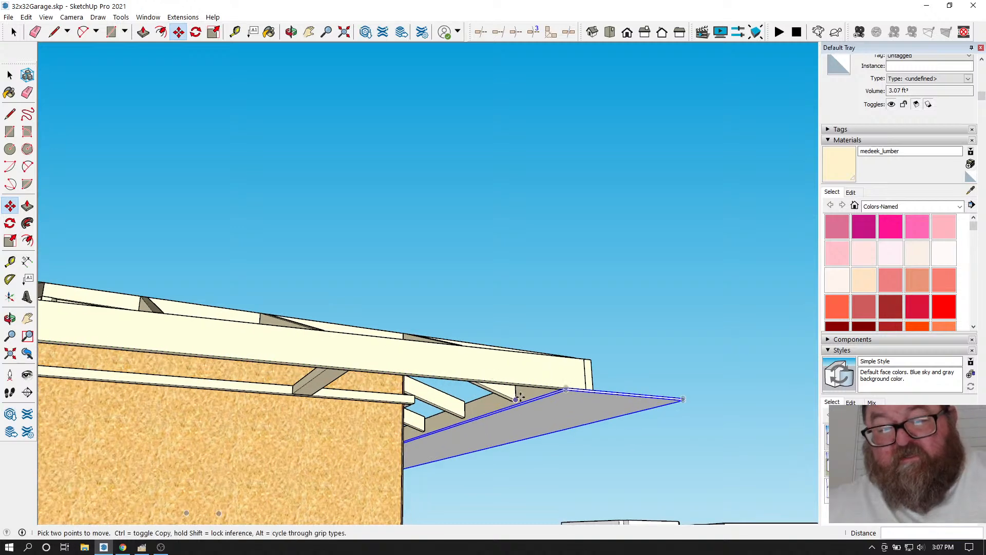
- Move the copied soffit panel inward along the fascia so it sits under the opposite eave against the wall
{"action": "scroll", "coordinate": [568, 392], "scroll_direction": "up", "scroll_amount": 1}
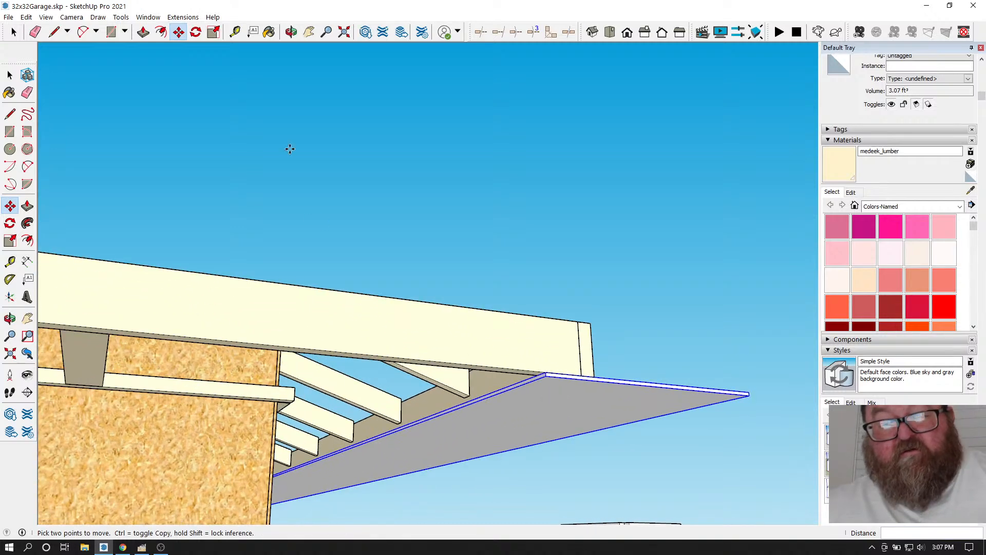
{"action": "left_click", "coordinate": [290, 32]}
{"action": "mouse_move", "coordinate": [401, 264]}
{"action": "left_mouse_down"}
{"action": "mouse_move", "coordinate": [370, 262]}
{"action": "mouse_move", "coordinate": [385, 258]}
{"action": "left_mouse_up"}
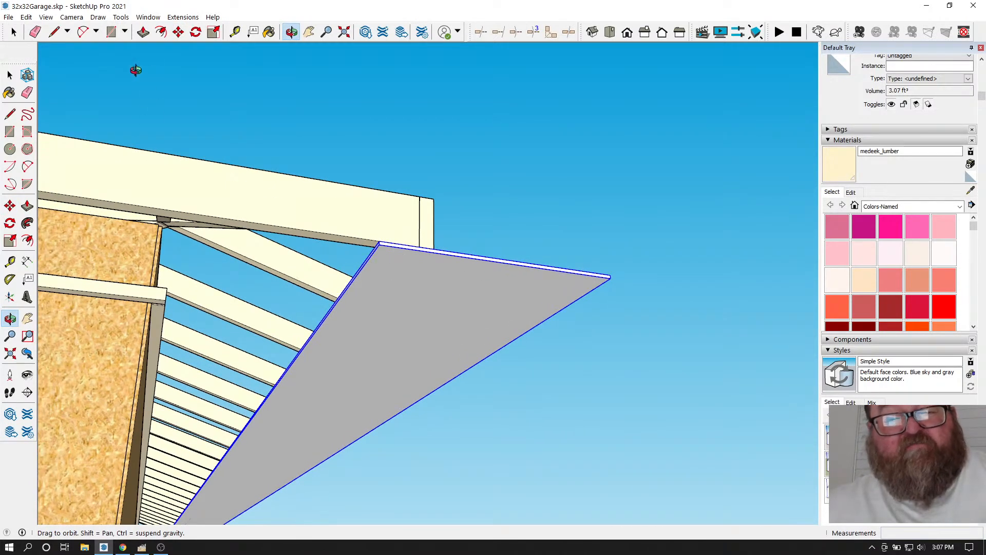
{"action": "left_click", "coordinate": [179, 32]}
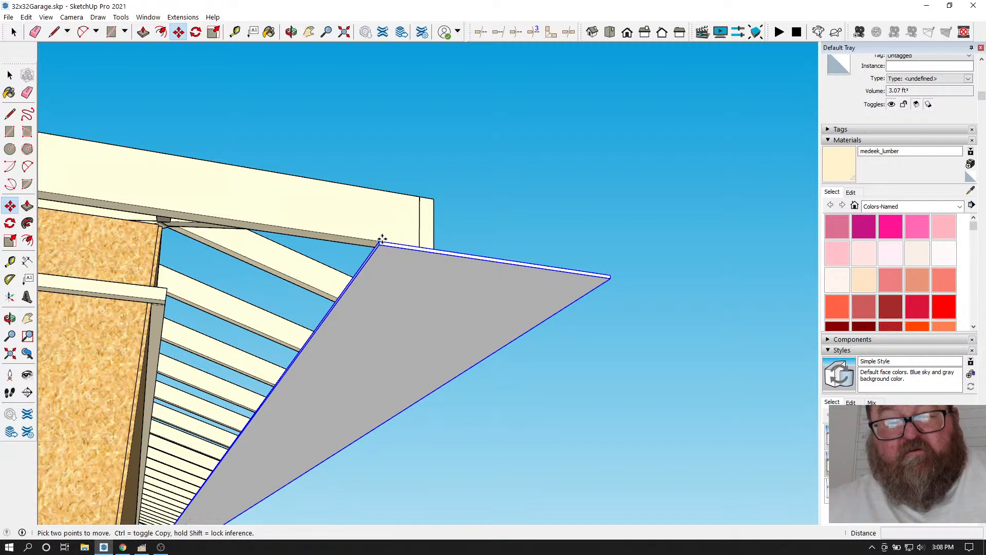
{"action": "left_click", "coordinate": [382, 239]}
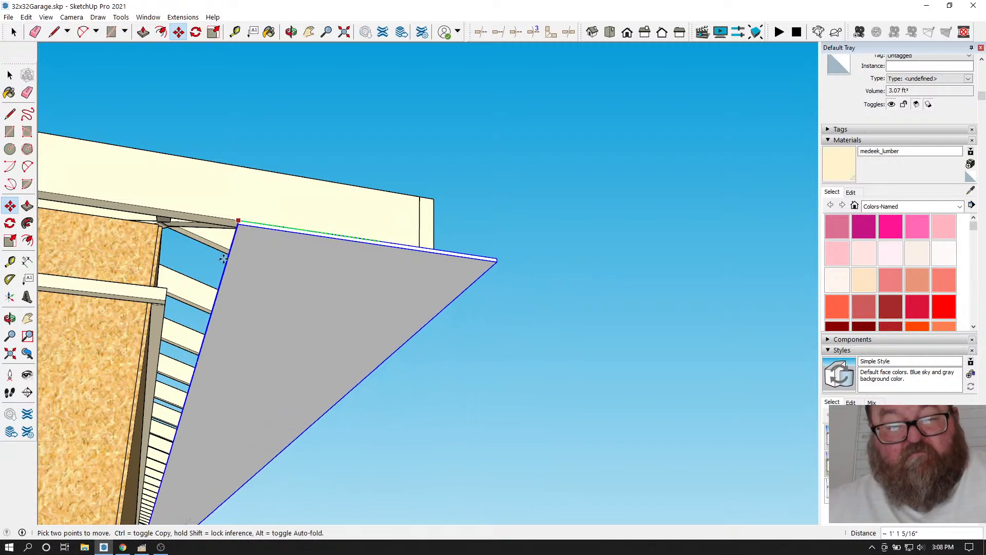
{"action": "left_click", "coordinate": [151, 323]}
- Draw a 2' 2 1/16" by 3/8" rectangle on the soffit panel's inner edge, between the fascia and the wall corner
{"action": "scroll", "coordinate": [339, 308], "scroll_direction": "down", "scroll_amount": 1}
{"action": "scroll", "coordinate": [400, 334], "scroll_direction": "down", "scroll_amount": 8}
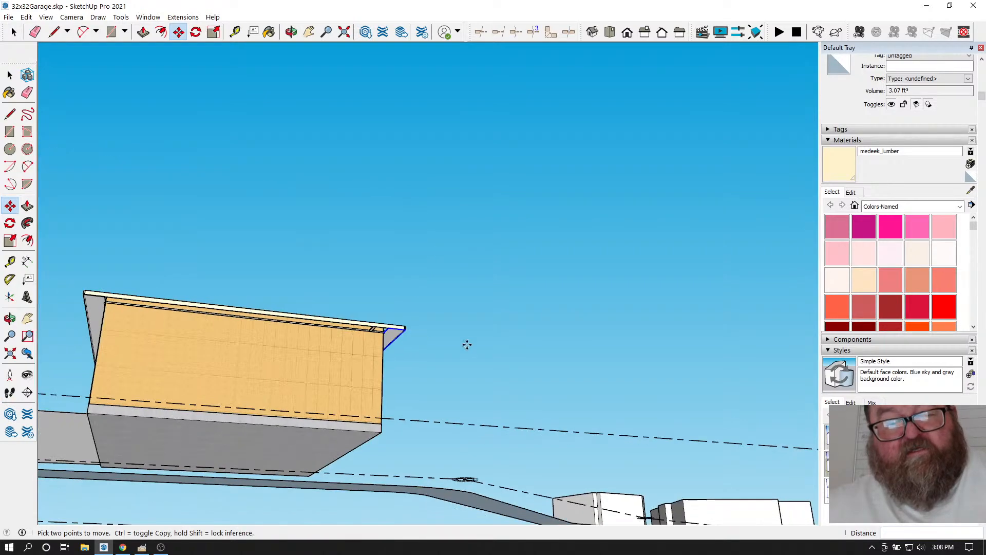
{"action": "scroll", "coordinate": [160, 340], "scroll_direction": "up", "scroll_amount": 4}
{"action": "scroll", "coordinate": [99, 285], "scroll_direction": "up", "scroll_amount": 5}
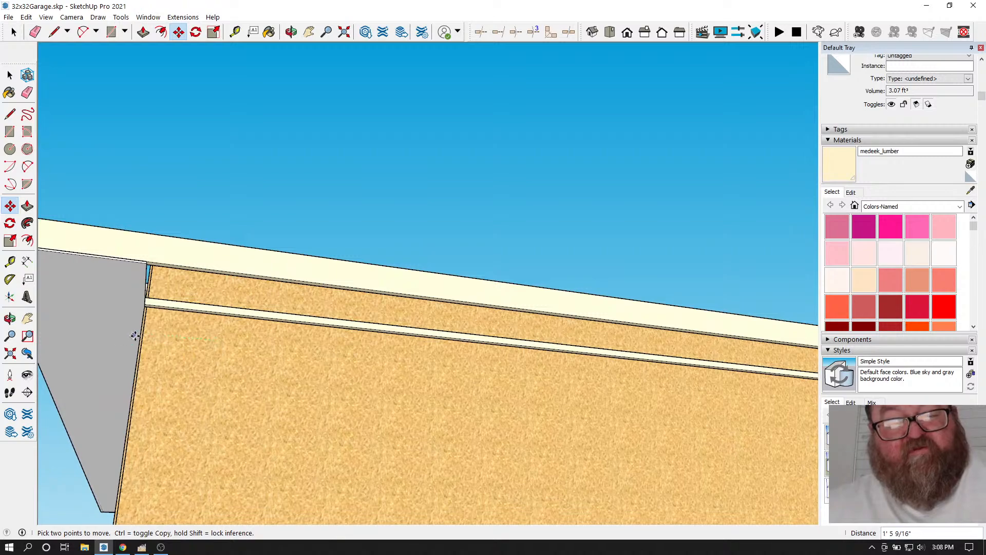
{"action": "left_click", "coordinate": [291, 31]}
{"action": "mouse_move", "coordinate": [242, 346]}
{"action": "left_mouse_down"}
{"action": "mouse_move", "coordinate": [110, 326]}
{"action": "mouse_move", "coordinate": [149, 341]}
{"action": "mouse_move", "coordinate": [141, 337]}
{"action": "mouse_move", "coordinate": [190, 337]}
{"action": "mouse_move", "coordinate": [94, 334]}
{"action": "mouse_move", "coordinate": [284, 340]}
{"action": "mouse_move", "coordinate": [247, 359]}
{"action": "left_mouse_up"}
{"action": "scroll", "coordinate": [270, 331], "scroll_direction": "up", "scroll_amount": 5}
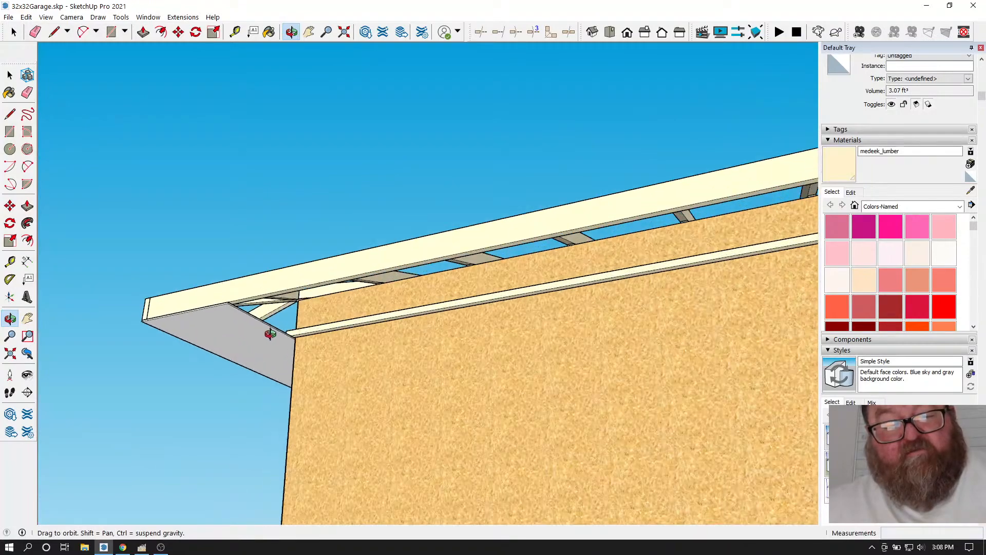
{"action": "scroll", "coordinate": [270, 332], "scroll_direction": "up", "scroll_amount": 5}
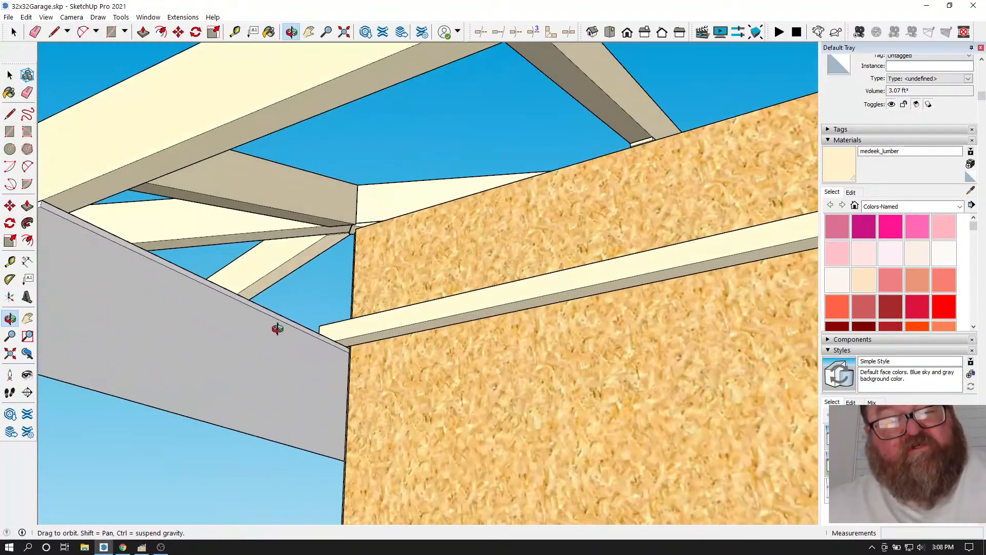
{"action": "left_click", "coordinate": [116, 37]}
{"action": "scroll", "coordinate": [337, 326], "scroll_direction": "up", "scroll_amount": 2}
{"action": "scroll", "coordinate": [337, 328], "scroll_direction": "down", "scroll_amount": 5}
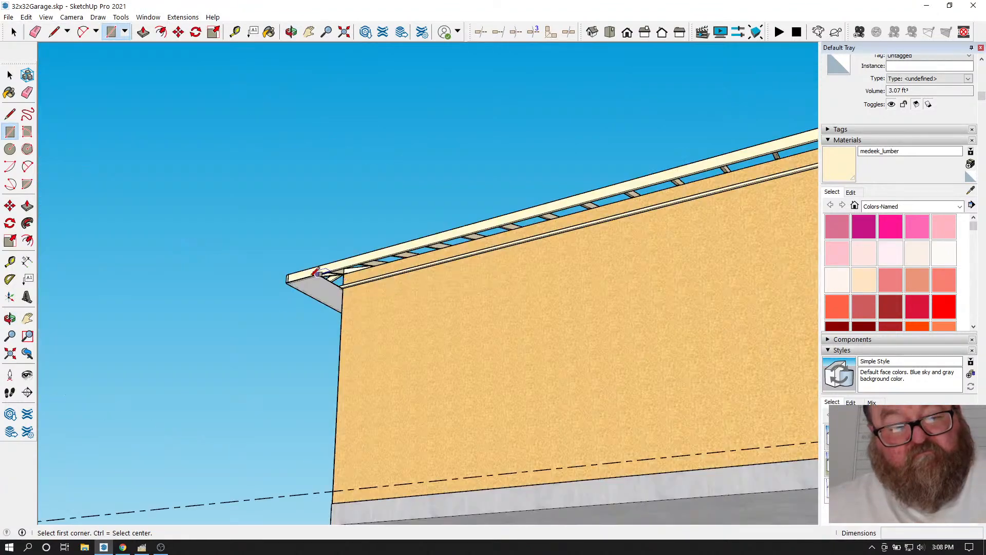
{"action": "scroll", "coordinate": [319, 280], "scroll_direction": "up", "scroll_amount": 5}
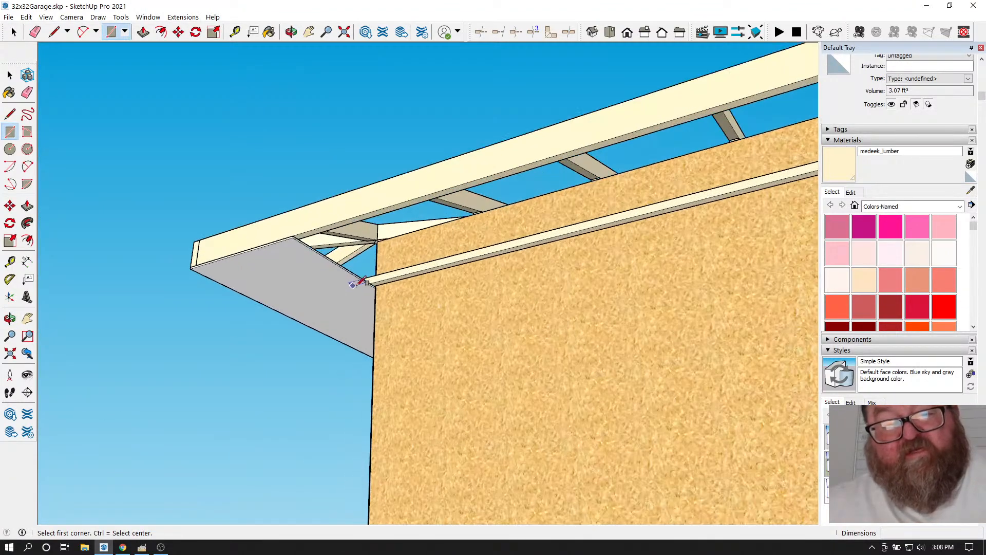
{"action": "scroll", "coordinate": [393, 297], "scroll_direction": "up", "scroll_amount": 3}
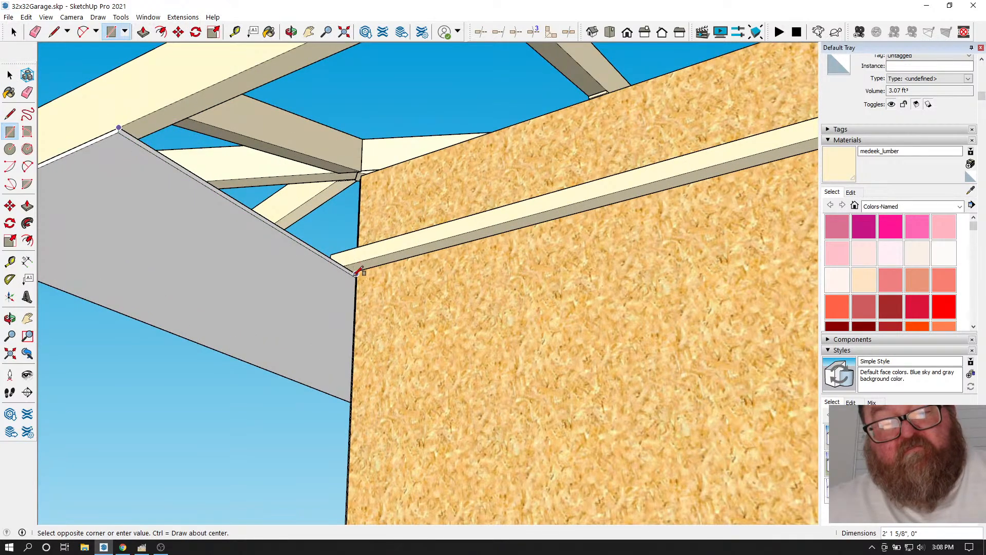
{"action": "scroll", "coordinate": [359, 273], "scroll_direction": "up", "scroll_amount": 3}
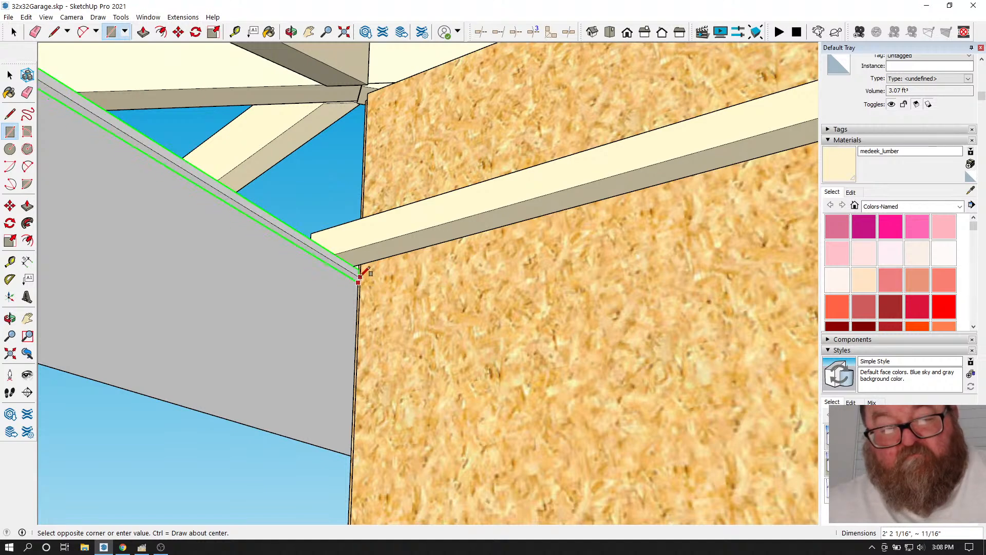
{"action": "left_click", "coordinate": [360, 269]}
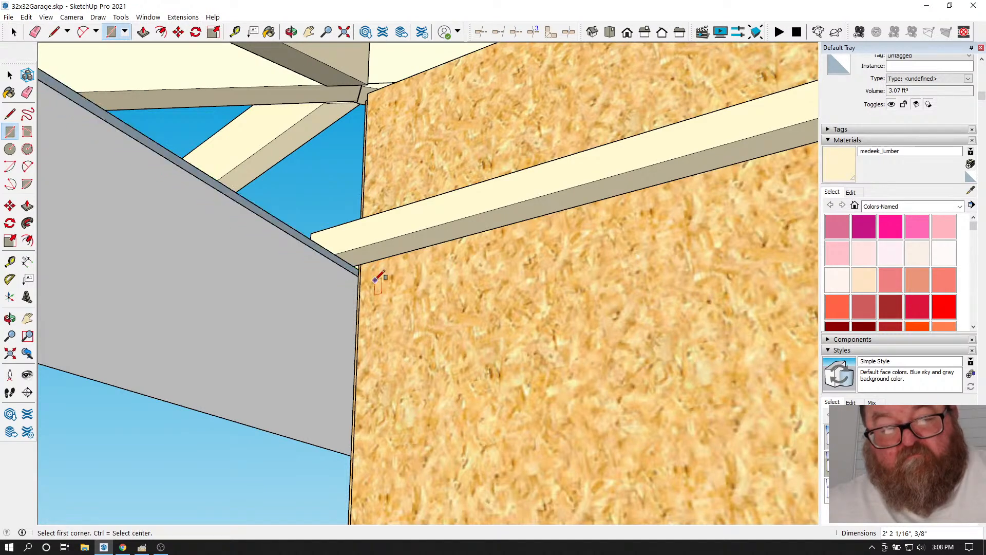
- Pull the thin rectangle 32' along the wall to form the side soffit panel
{"action": "key", "text": "p"}
{"action": "left_click", "coordinate": [125, 130]}
{"action": "left_click", "coordinate": [209, 138]}
{"action": "type", "text": "32"}
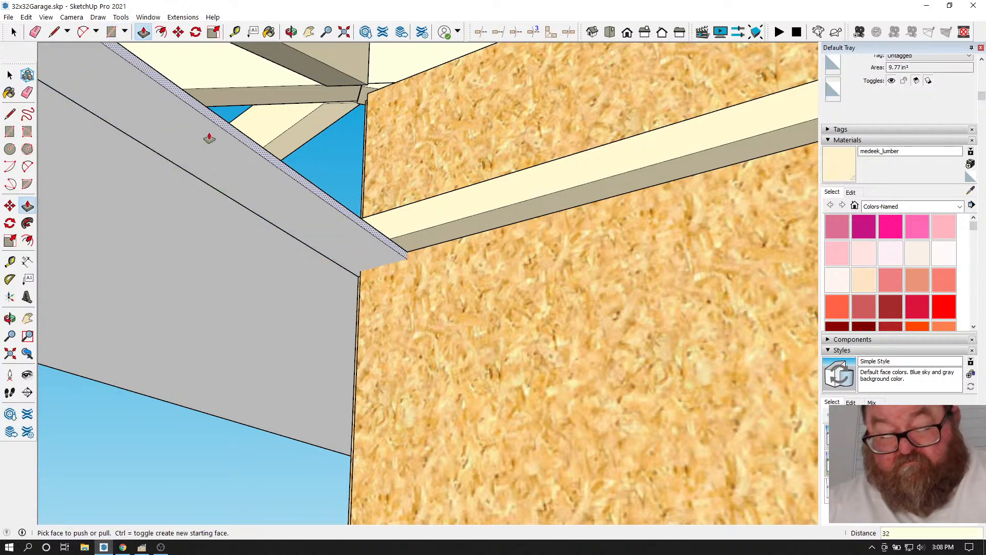
{"action": "type", "text": "'"}
{"action": "key", "text": "Return"}
- Move the opposite end's soffit panel outward about 1' 5 9/16" so its inner edge meets the wall corner
{"action": "scroll", "coordinate": [174, 301], "scroll_direction": "down", "scroll_amount": 4}
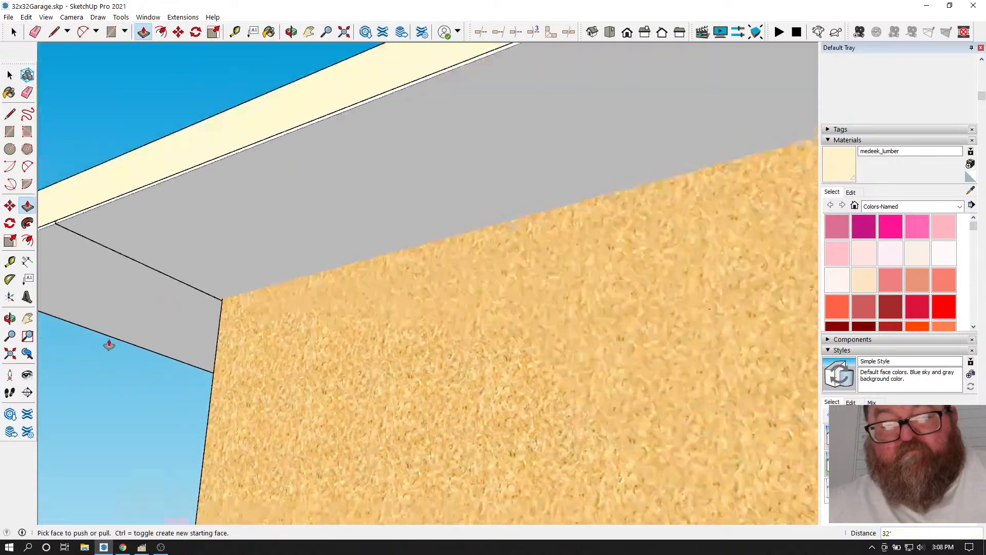
{"action": "scroll", "coordinate": [113, 344], "scroll_direction": "down", "scroll_amount": 5}
{"action": "left_click", "coordinate": [291, 32]}
{"action": "left_click_drag", "start_coordinate": [493, 199], "coordinate": [442, 203]}
{"action": "scroll", "coordinate": [444, 198], "scroll_direction": "up", "scroll_amount": 8}
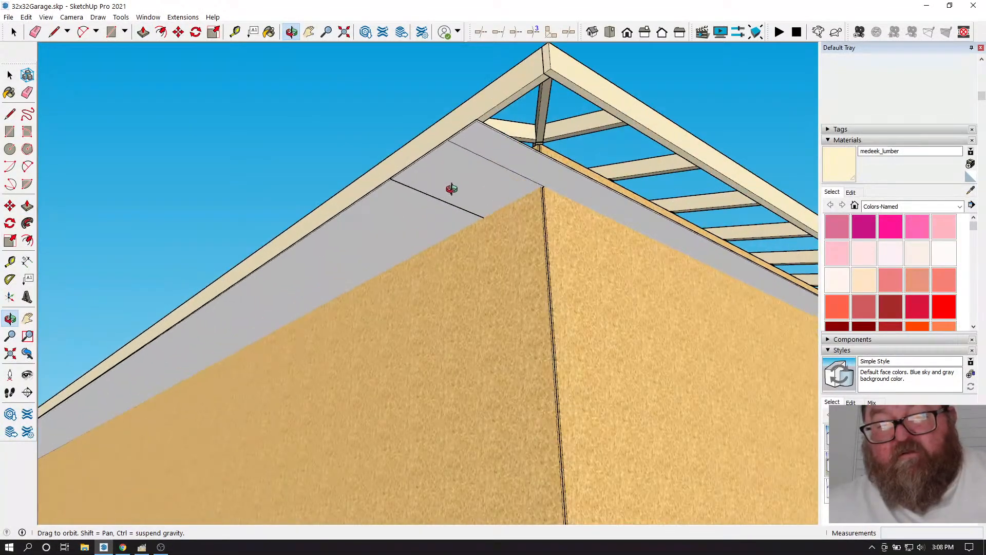
{"action": "left_click_drag", "start_coordinate": [366, 201], "coordinate": [404, 188]}
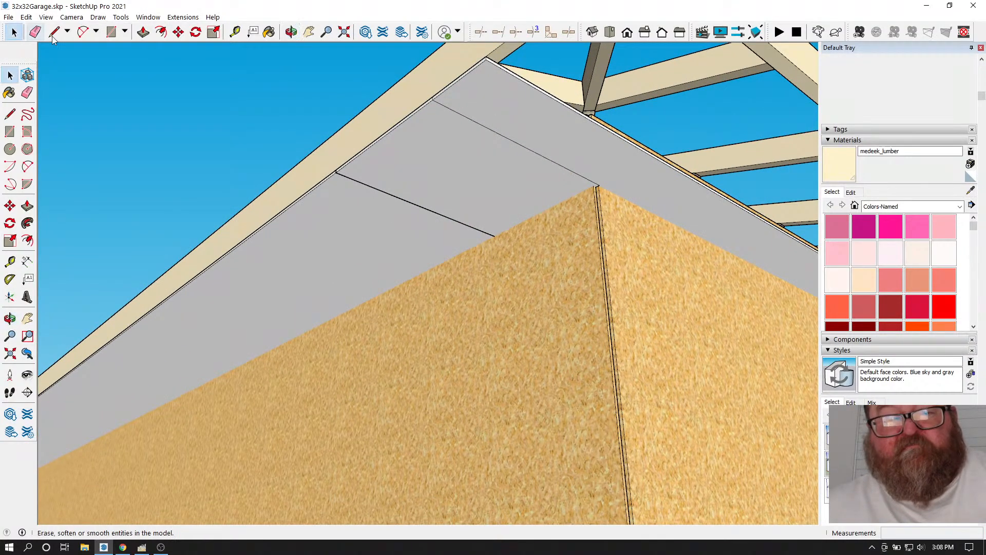
{"action": "left_click", "coordinate": [14, 31]}
{"action": "left_click", "coordinate": [570, 110]}
{"action": "left_click", "coordinate": [178, 32]}
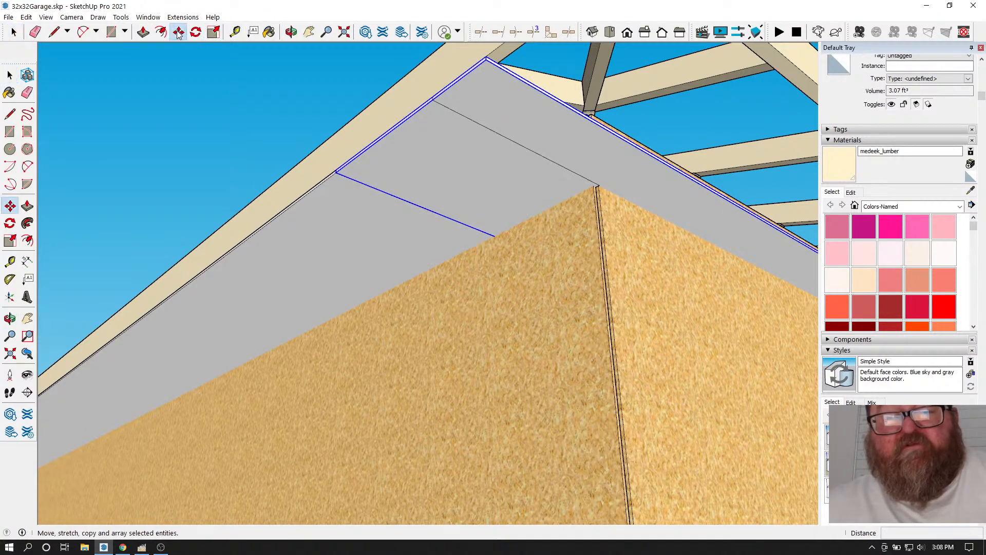
{"action": "left_click", "coordinate": [494, 235]}
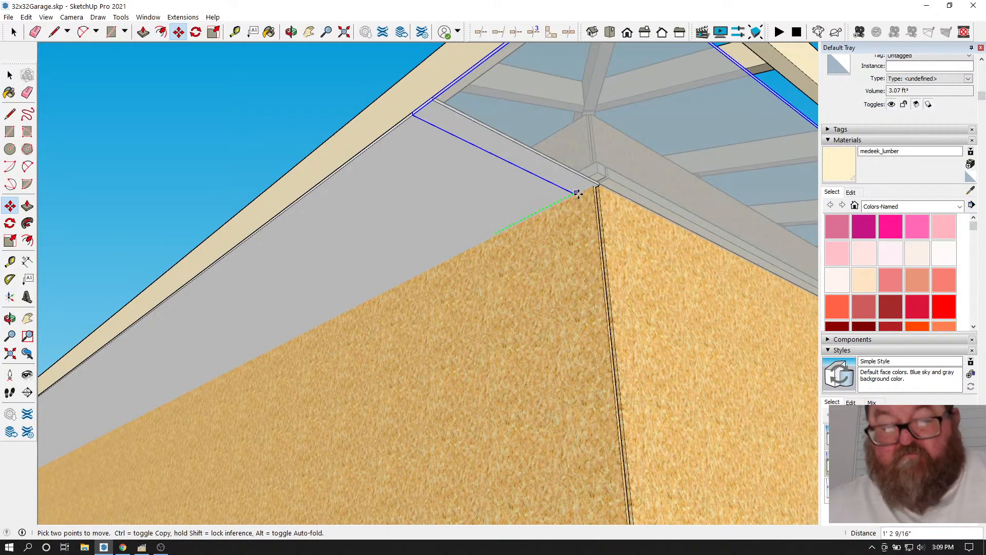
{"action": "left_click", "coordinate": [596, 186]}
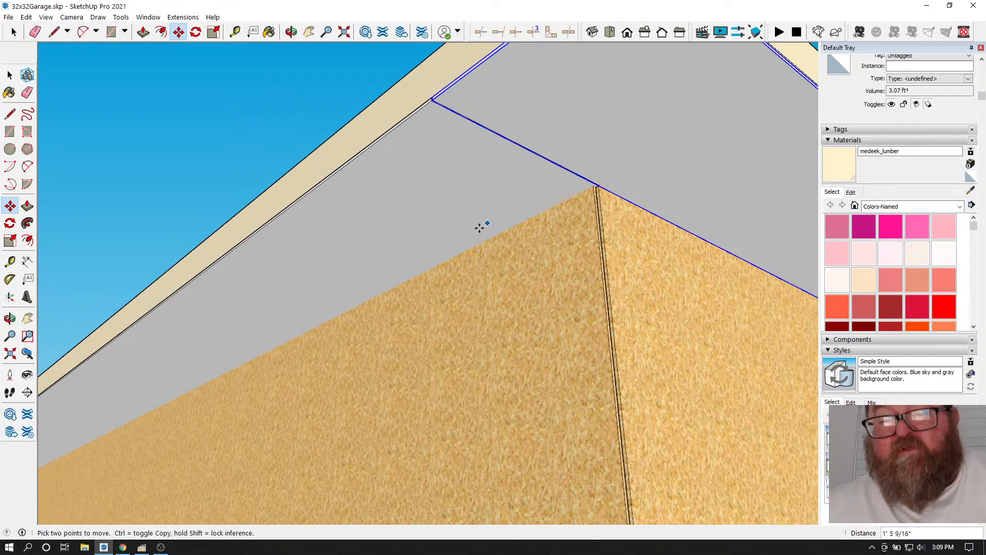
- Push the side soffit panel's end face back 1/8" to meet the adjoining panel's edge
{"action": "scroll", "coordinate": [466, 89], "scroll_direction": "up", "scroll_amount": 5}
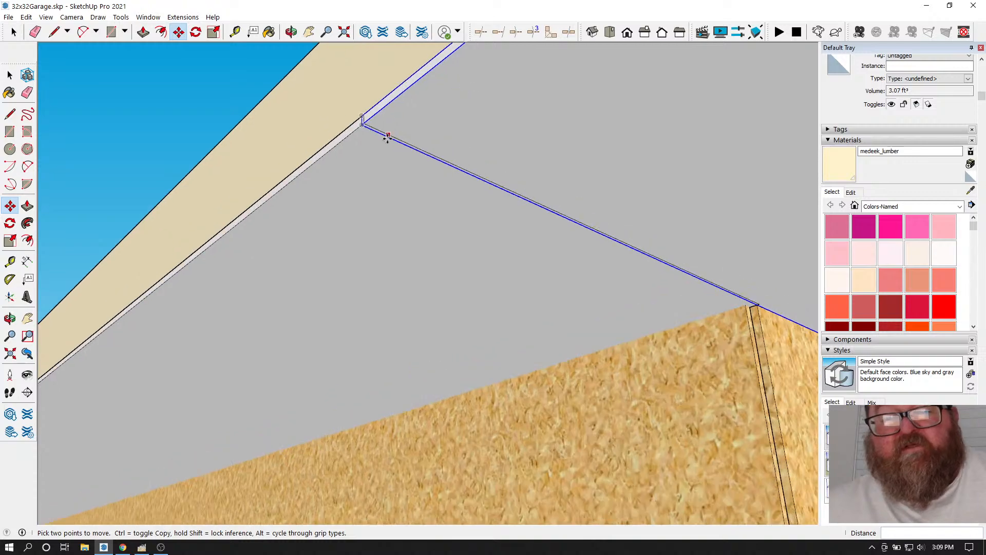
{"action": "left_click", "coordinate": [143, 31]}
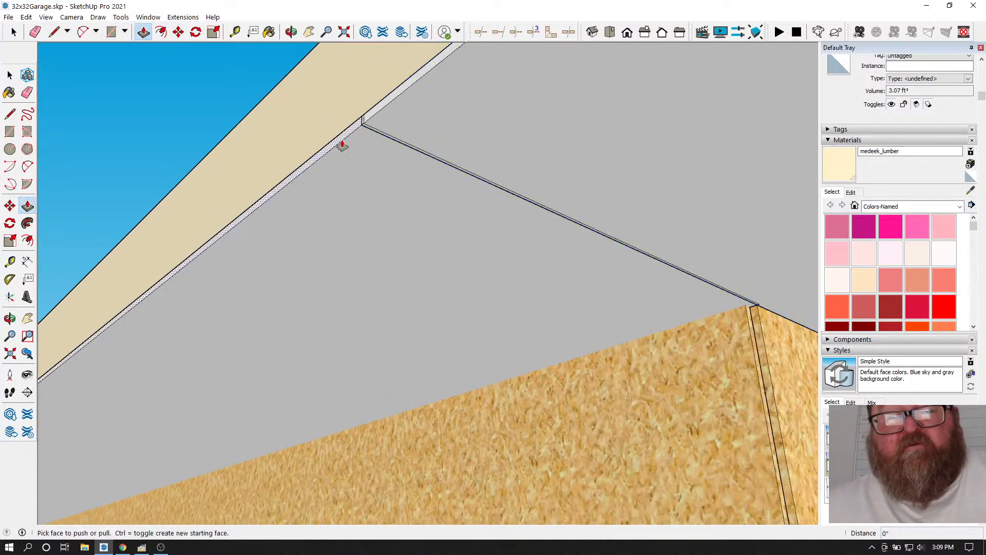
{"action": "left_click", "coordinate": [368, 130]}
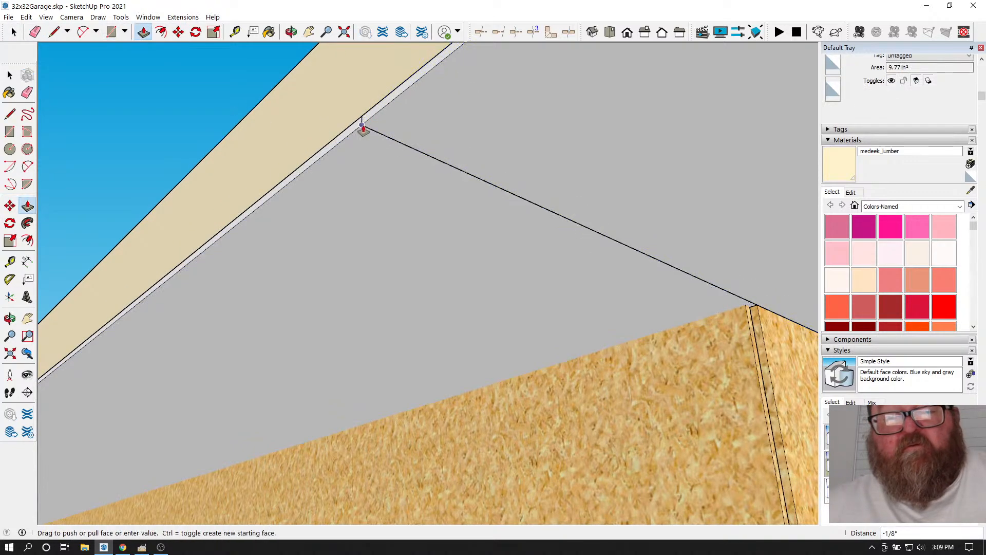
{"action": "left_click", "coordinate": [363, 127]}
{"action": "scroll", "coordinate": [515, 195], "scroll_direction": "down", "scroll_amount": 4}
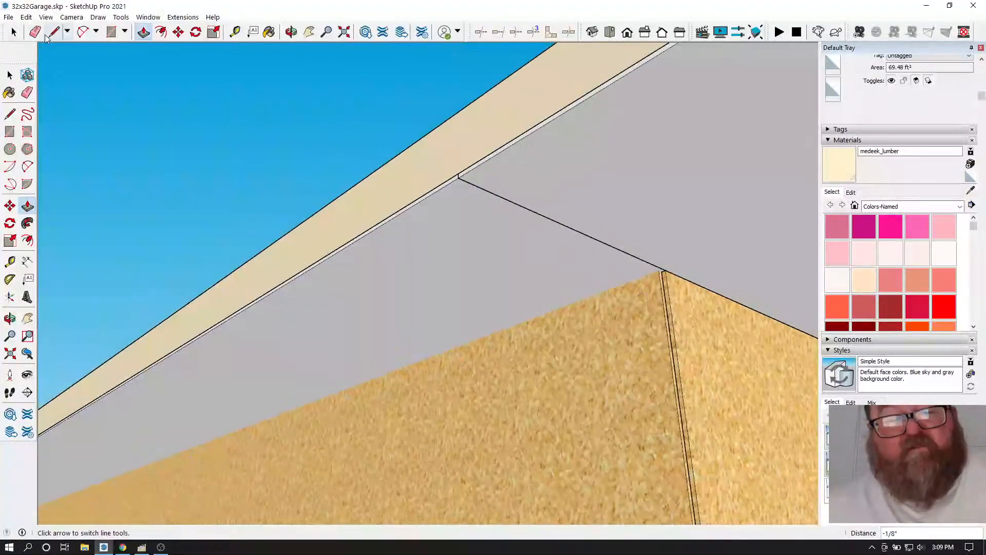
- Select the whole side soffit panel beneath the fascia and make it a group
{"action": "left_click", "coordinate": [14, 32]}
{"action": "scroll", "coordinate": [247, 146], "scroll_direction": "down", "scroll_amount": 7}
{"action": "scroll", "coordinate": [275, 187], "scroll_direction": "up", "scroll_amount": 2}
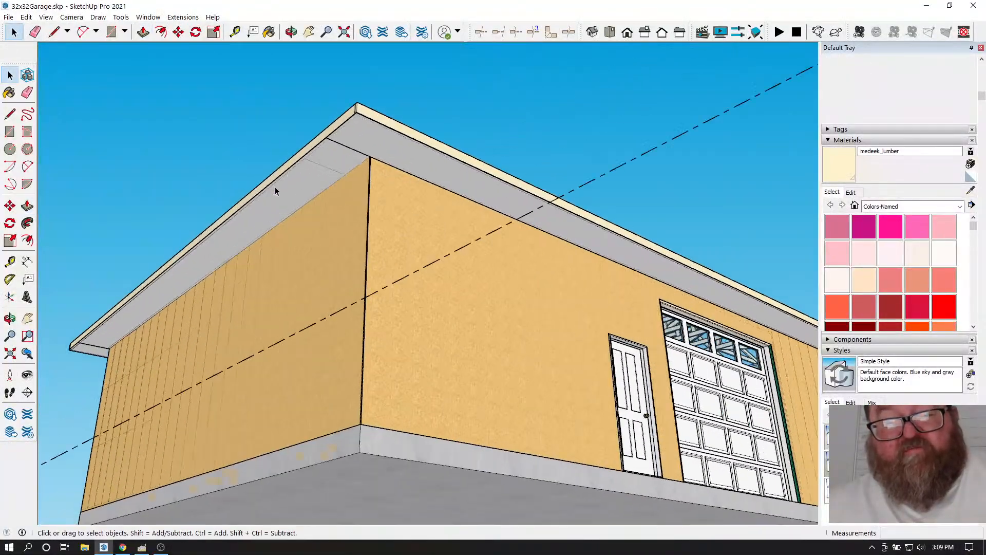
{"action": "scroll", "coordinate": [275, 186], "scroll_direction": "up", "scroll_amount": 4}
{"action": "left_click", "coordinate": [313, 153]}
{"action": "scroll", "coordinate": [341, 137], "scroll_direction": "up", "scroll_amount": 2}
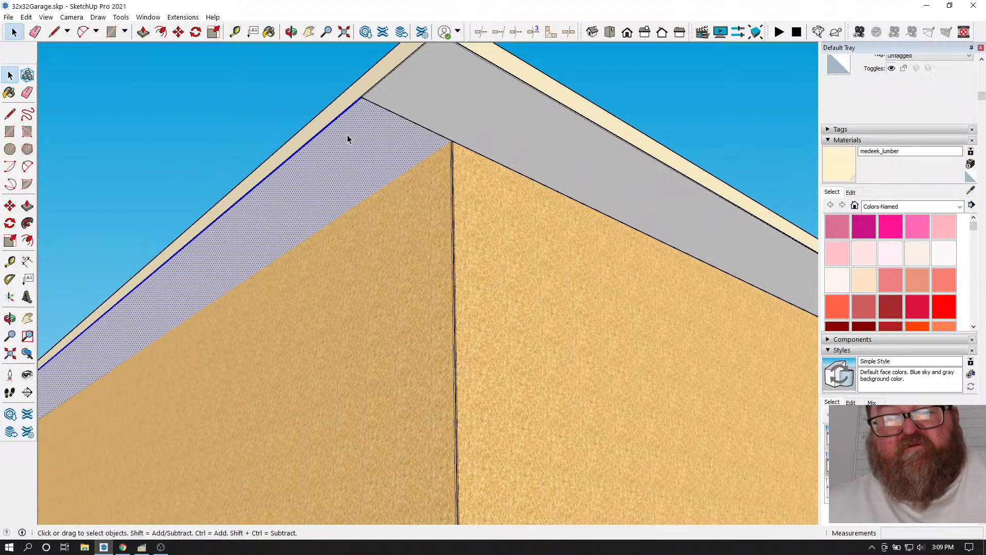
{"action": "middle_click_drag", "start_coordinate": [337, 88], "coordinate": [374, 128]}
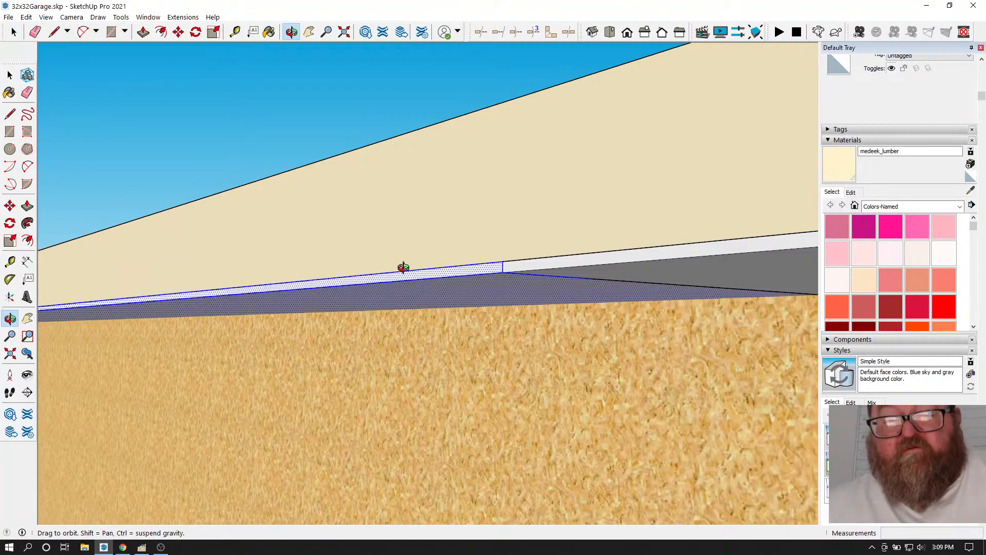
{"action": "left_click", "coordinate": [14, 33]}
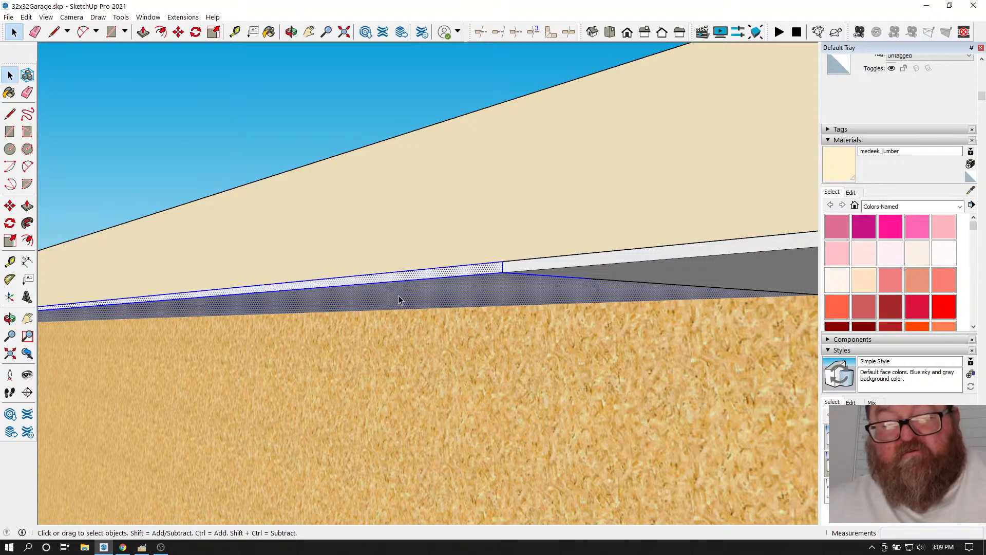
{"action": "right_click", "coordinate": [400, 281]}
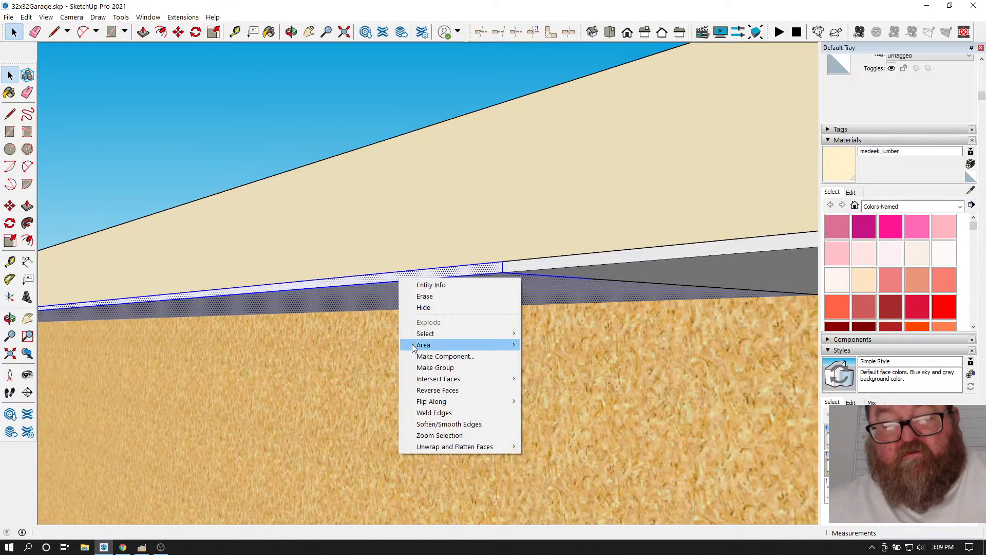
{"action": "left_click", "coordinate": [427, 368]}
{"action": "scroll", "coordinate": [234, 281], "scroll_direction": "down", "scroll_amount": 3}
{"action": "scroll", "coordinate": [247, 280], "scroll_direction": "down", "scroll_amount": 2}
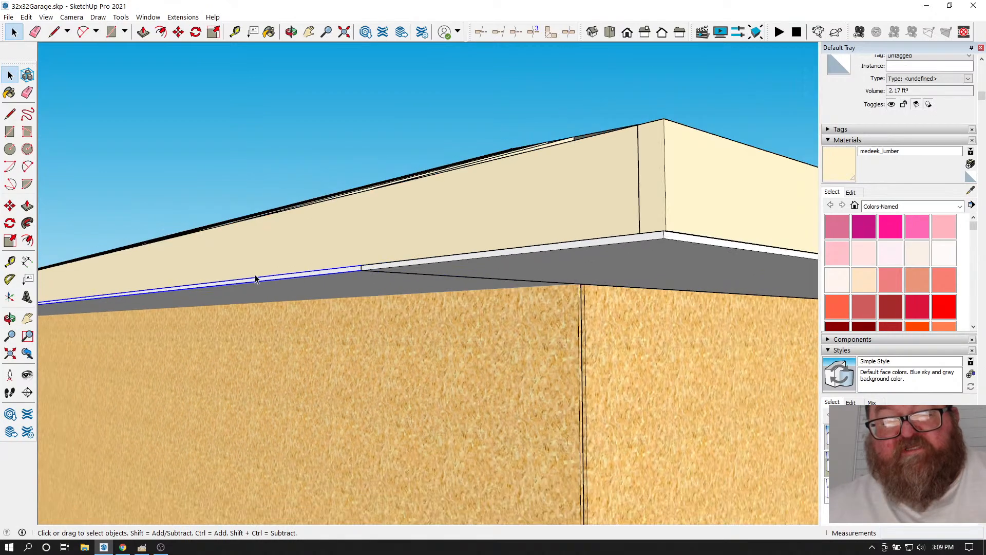
- Copy the side soffit panel group across the garage to the opposite eave
{"action": "left_click", "coordinate": [178, 32]}
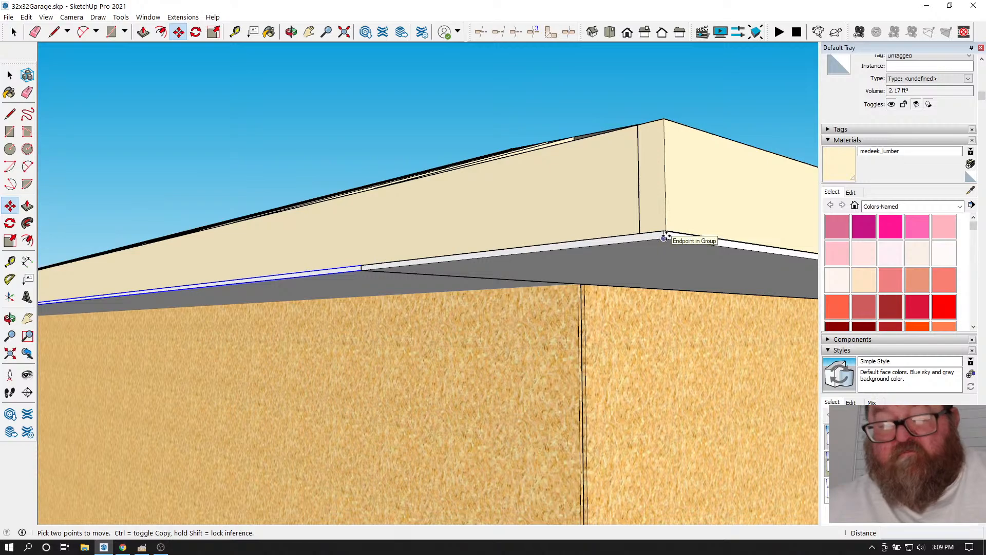
{"action": "middle_click_drag", "start_coordinate": [346, 282], "coordinate": [112, 319]}
{"action": "scroll", "coordinate": [112, 319], "scroll_direction": "down", "scroll_amount": 10}
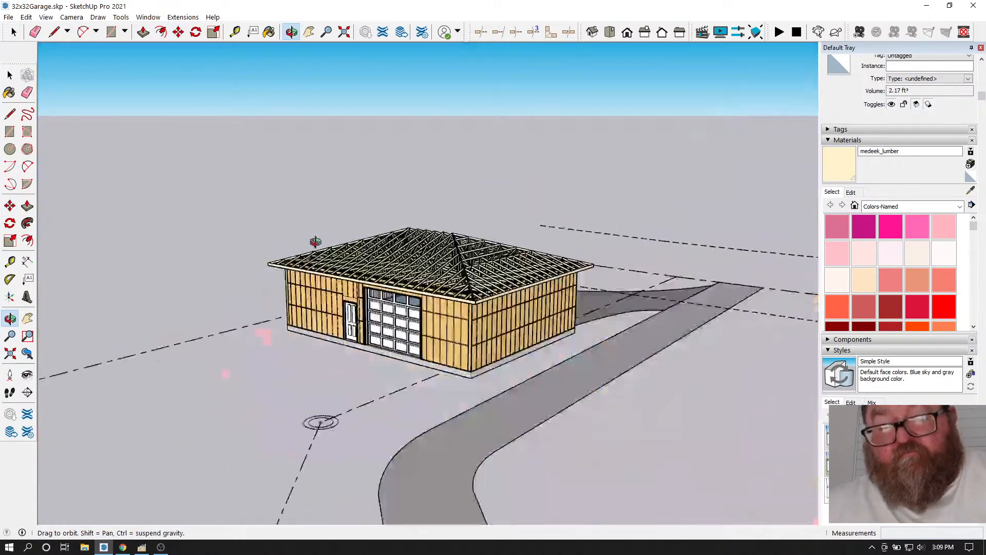
{"action": "middle_click_drag", "start_coordinate": [407, 290], "coordinate": [473, 361]}
{"action": "scroll", "coordinate": [506, 334], "scroll_direction": "up", "scroll_amount": 8}
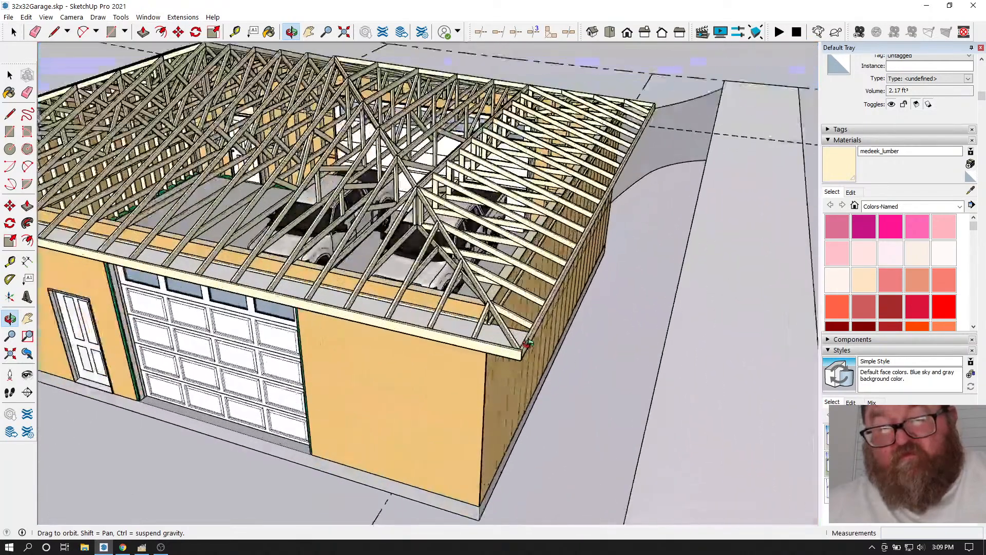
{"action": "right_click", "coordinate": [577, 370]}
{"action": "left_click", "coordinate": [596, 375]}
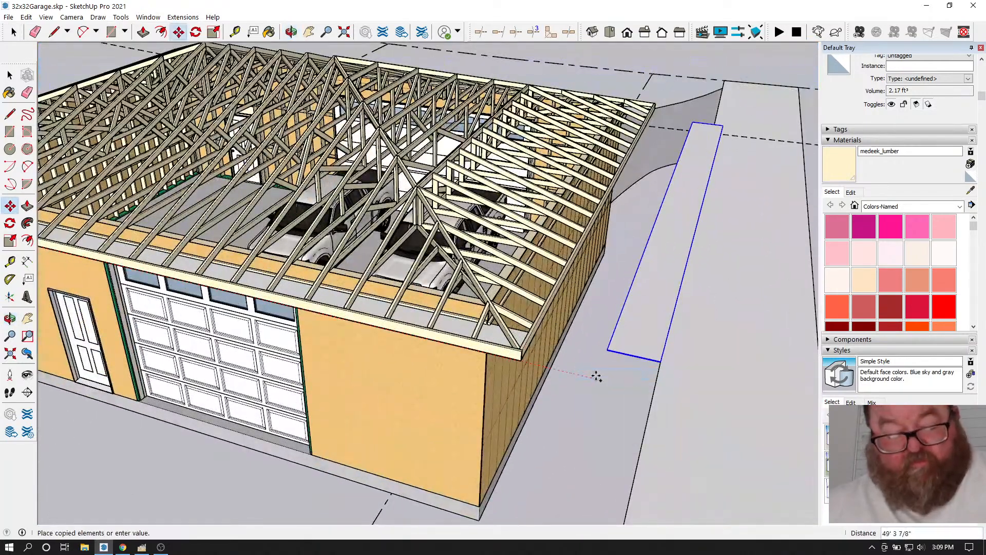
{"action": "left_click", "coordinate": [525, 361]}
{"action": "scroll", "coordinate": [522, 360], "scroll_direction": "up", "scroll_amount": 5}
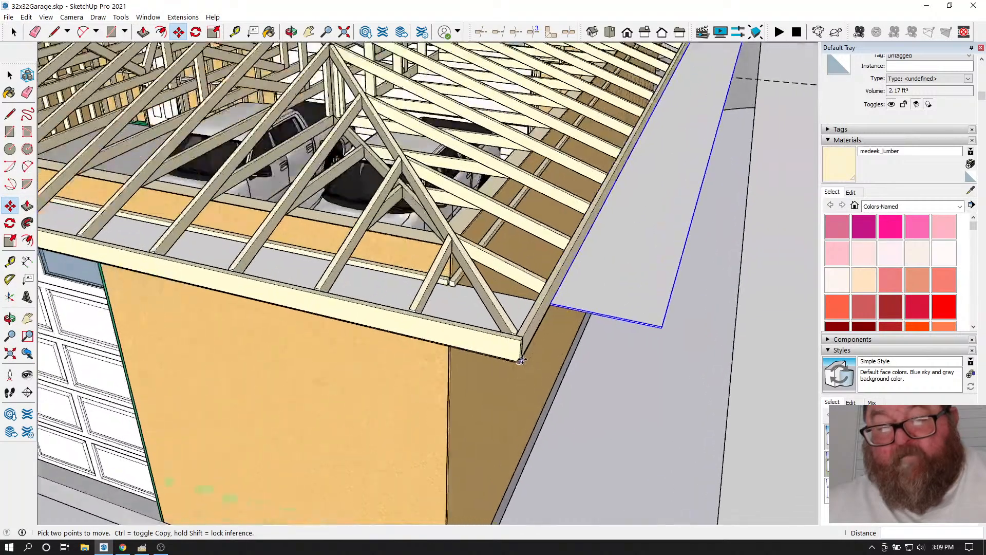
- Move the copied soffit panel inward by its outer corner until it aligns with the fascia's lower outer edge
{"action": "scroll", "coordinate": [521, 360], "scroll_direction": "up", "scroll_amount": 4}
{"action": "scroll", "coordinate": [462, 342], "scroll_direction": "down", "scroll_amount": 2}
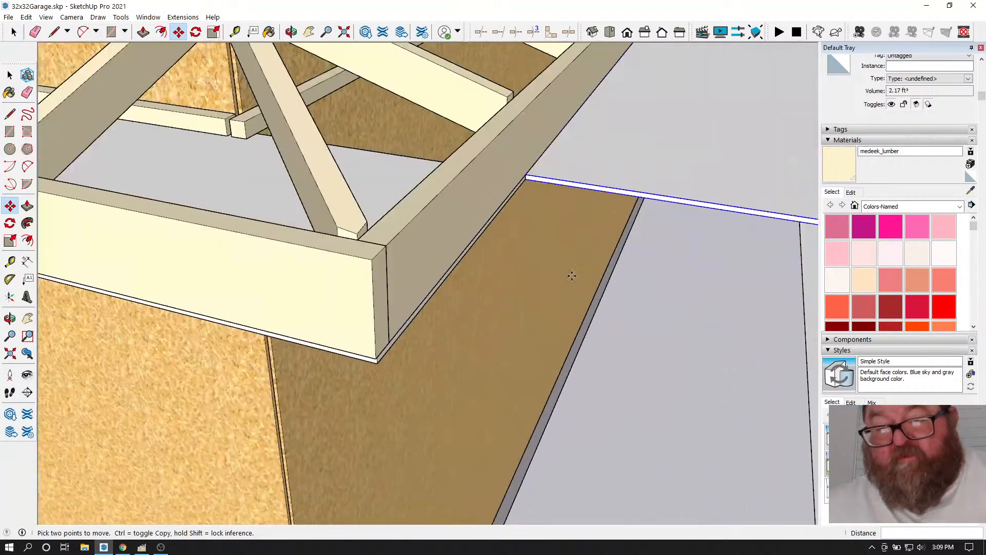
{"action": "scroll", "coordinate": [308, 324], "scroll_direction": "down", "scroll_amount": 3}
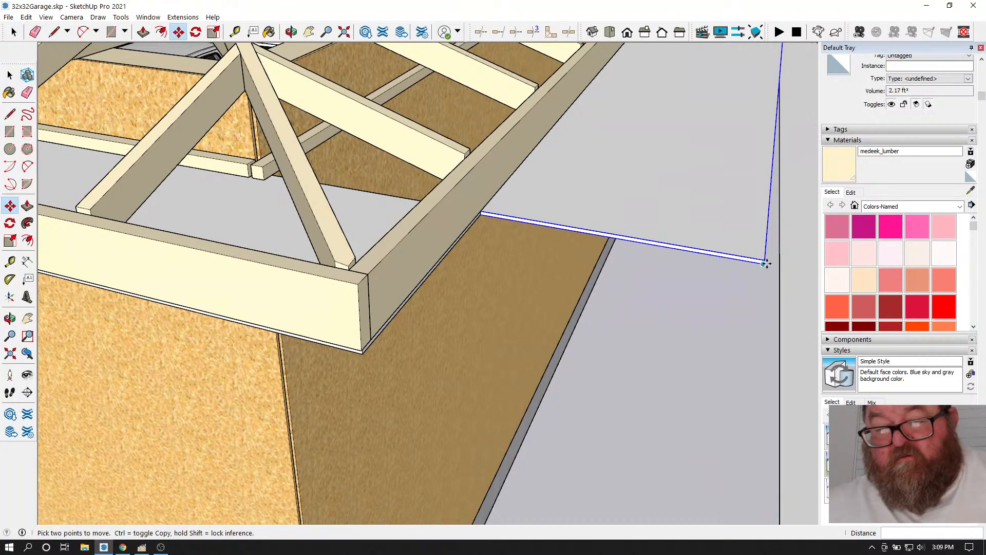
{"action": "left_click", "coordinate": [765, 261]}
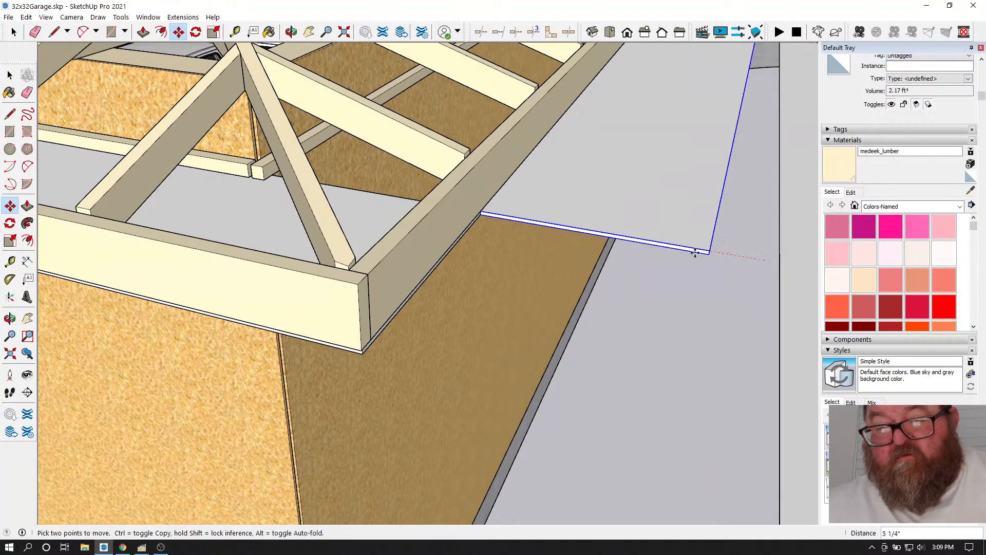
{"action": "left_click", "coordinate": [476, 204]}
{"action": "scroll", "coordinate": [579, 385], "scroll_direction": "down", "scroll_amount": 4}
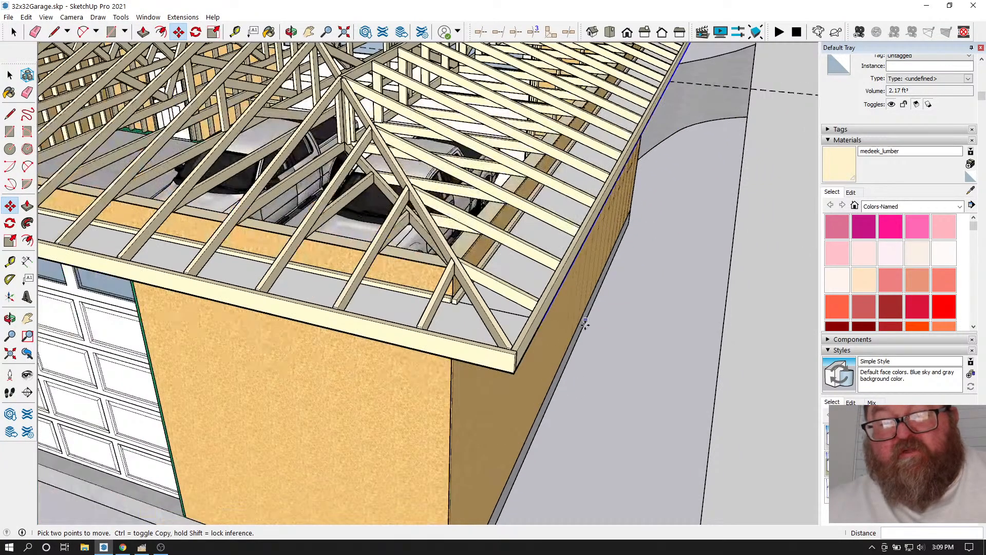
{"action": "scroll", "coordinate": [585, 321], "scroll_direction": "down", "scroll_amount": 3}
{"action": "scroll", "coordinate": [380, 294], "scroll_direction": "up", "scroll_amount": 1}
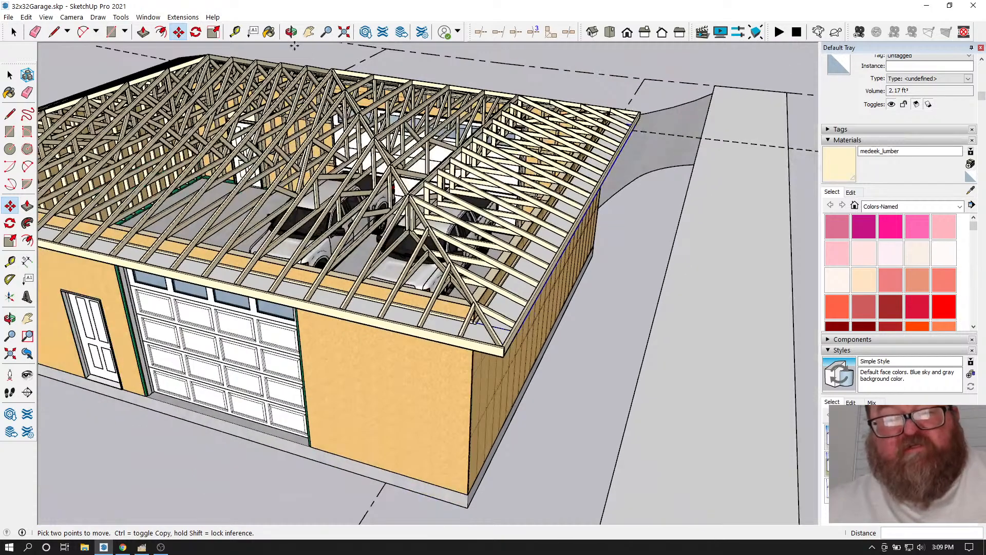
- Check the stream's live chat in YouTube Studio and return to the SketchUp model
{"action": "left_click", "coordinate": [122, 548]}
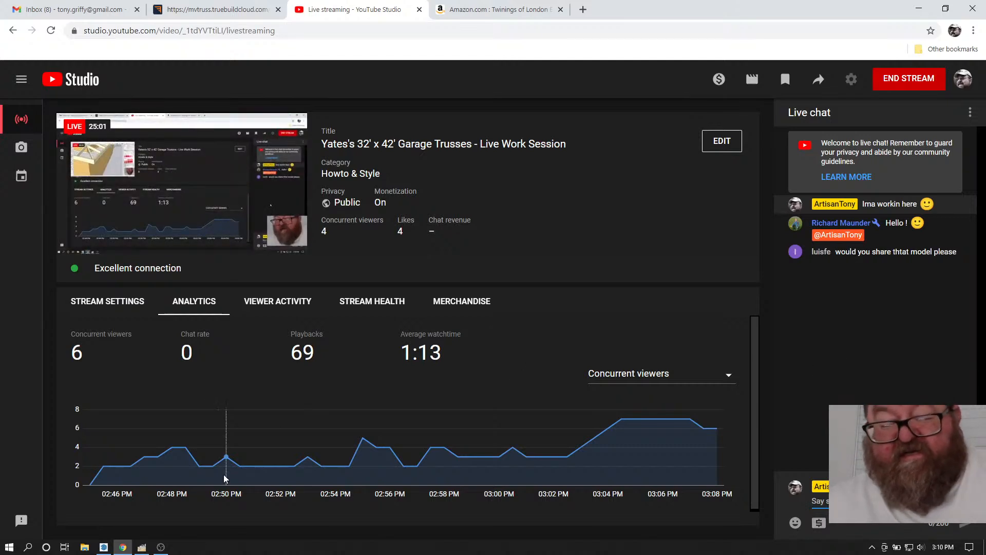
{"action": "left_click", "coordinate": [103, 548]}
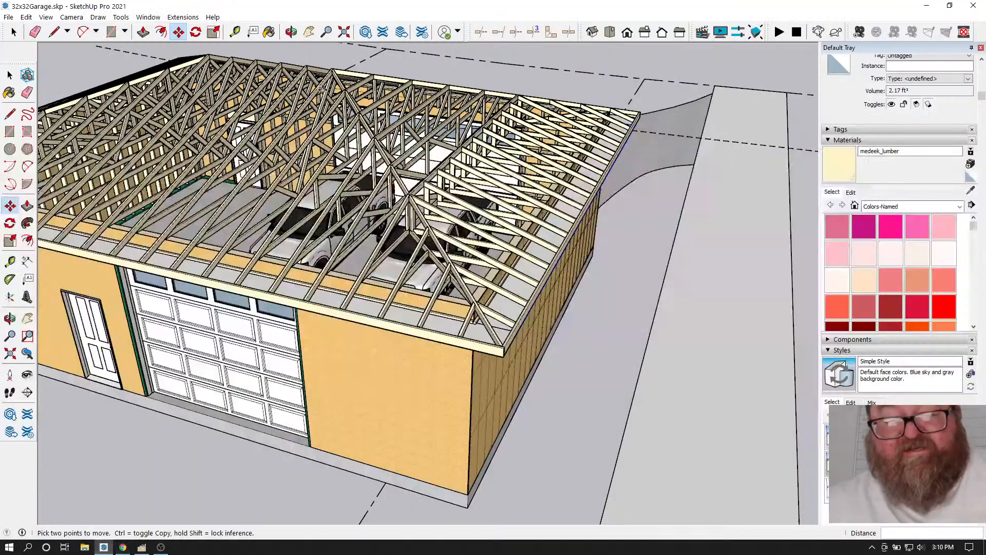
- Move the lone soffit block along the wall ledger until it sits flush with the ledger's end at the wall corner
{"action": "left_click", "coordinate": [291, 32]}
{"action": "left_click_drag", "start_coordinate": [623, 221], "coordinate": [274, 391]}
{"action": "left_click_drag", "start_coordinate": [503, 351], "coordinate": [276, 316]}
{"action": "scroll", "coordinate": [288, 313], "scroll_direction": "down", "scroll_amount": 1}
{"action": "scroll", "coordinate": [739, 377], "scroll_direction": "up", "scroll_amount": 5}
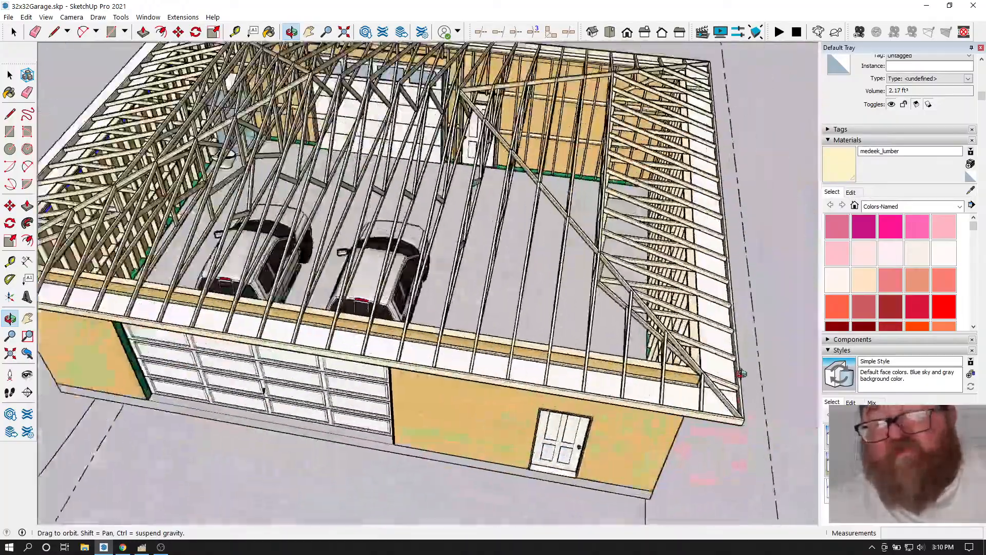
{"action": "left_click_drag", "start_coordinate": [724, 379], "coordinate": [393, 355]}
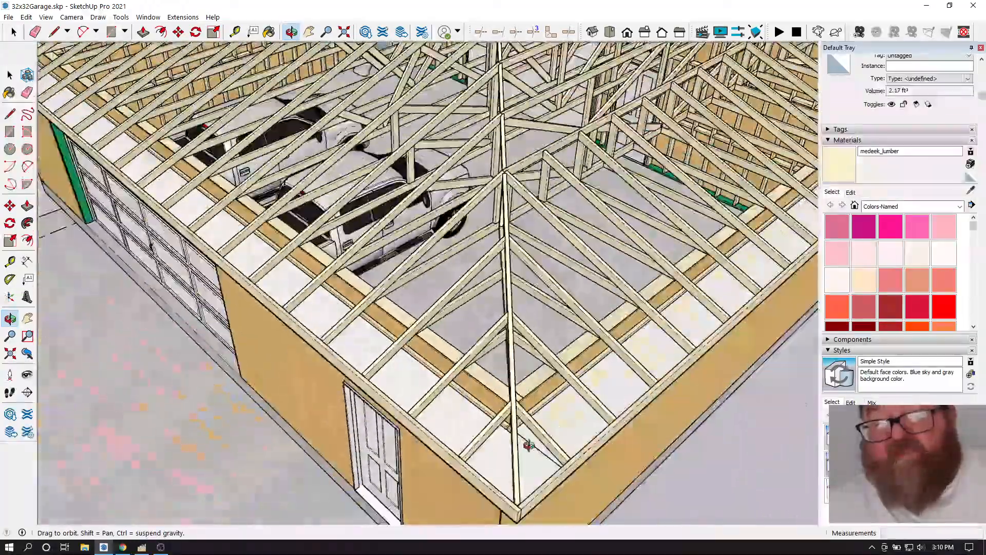
{"action": "left_click_drag", "start_coordinate": [534, 411], "coordinate": [372, 406]}
{"action": "scroll", "coordinate": [287, 376], "scroll_direction": "down", "scroll_amount": 4}
{"action": "left_click_drag", "start_coordinate": [683, 385], "coordinate": [562, 403]}
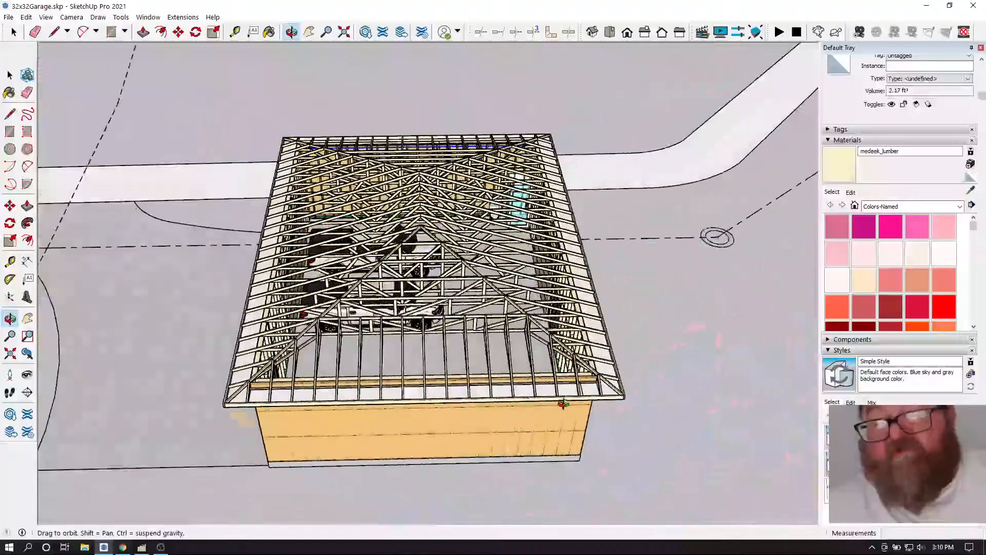
{"action": "scroll", "coordinate": [607, 387], "scroll_direction": "up", "scroll_amount": 3}
{"action": "scroll", "coordinate": [606, 387], "scroll_direction": "up", "scroll_amount": 6}
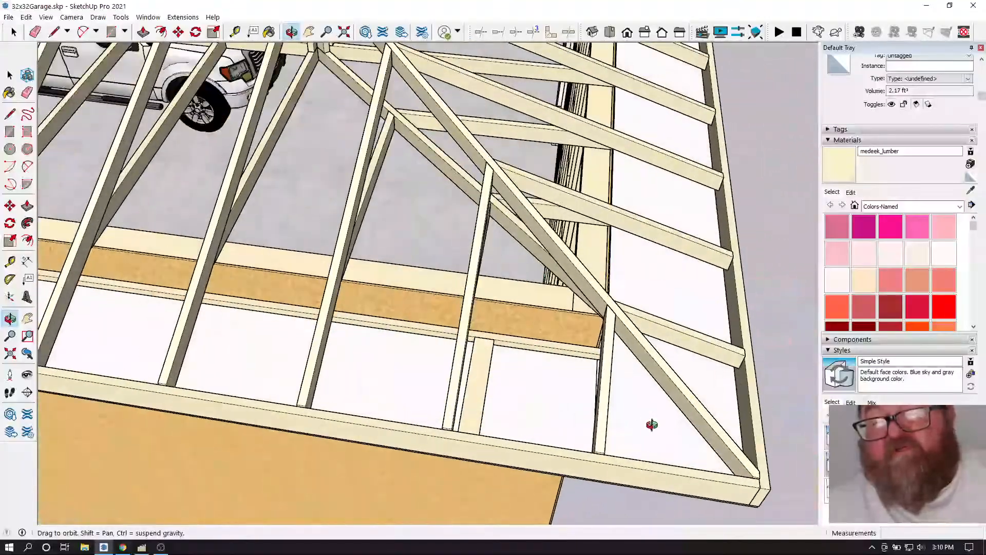
{"action": "scroll", "coordinate": [663, 418], "scroll_direction": "up", "scroll_amount": 2}
{"action": "scroll", "coordinate": [410, 330], "scroll_direction": "down", "scroll_amount": 2}
{"action": "left_click_drag", "start_coordinate": [508, 329], "coordinate": [417, 282]}
{"action": "scroll", "coordinate": [458, 326], "scroll_direction": "up", "scroll_amount": 1}
{"action": "scroll", "coordinate": [529, 374], "scroll_direction": "up", "scroll_amount": 2}
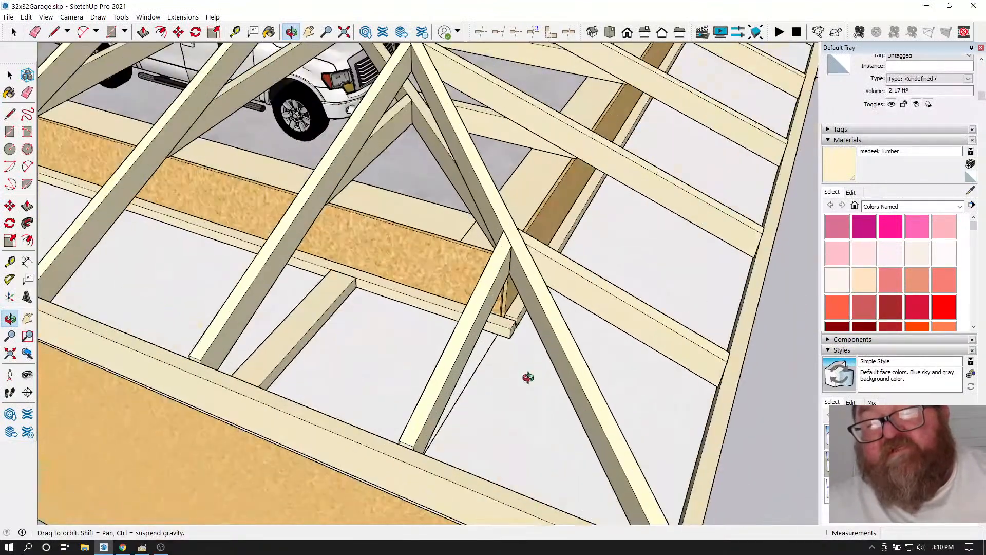
{"action": "left_click", "coordinate": [15, 33]}
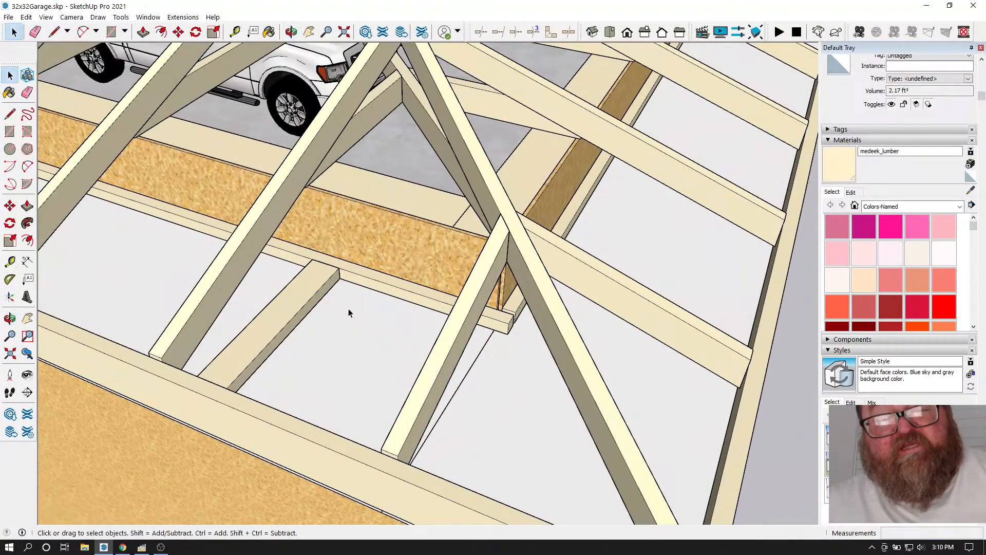
{"action": "left_click", "coordinate": [179, 32]}
{"action": "left_click", "coordinate": [340, 268]}
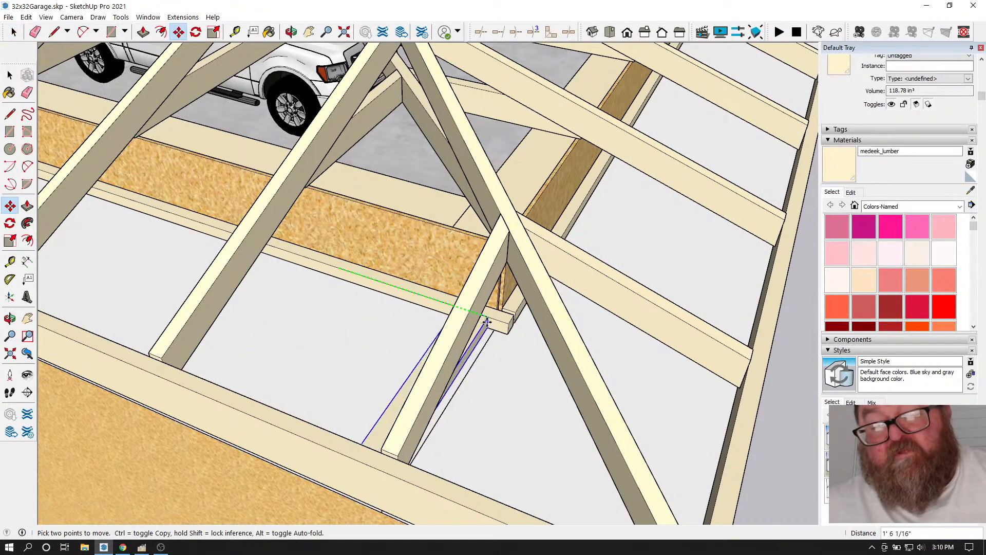
{"action": "left_click", "coordinate": [506, 323]}
{"action": "scroll", "coordinate": [627, 302], "scroll_direction": "down", "scroll_amount": 1}
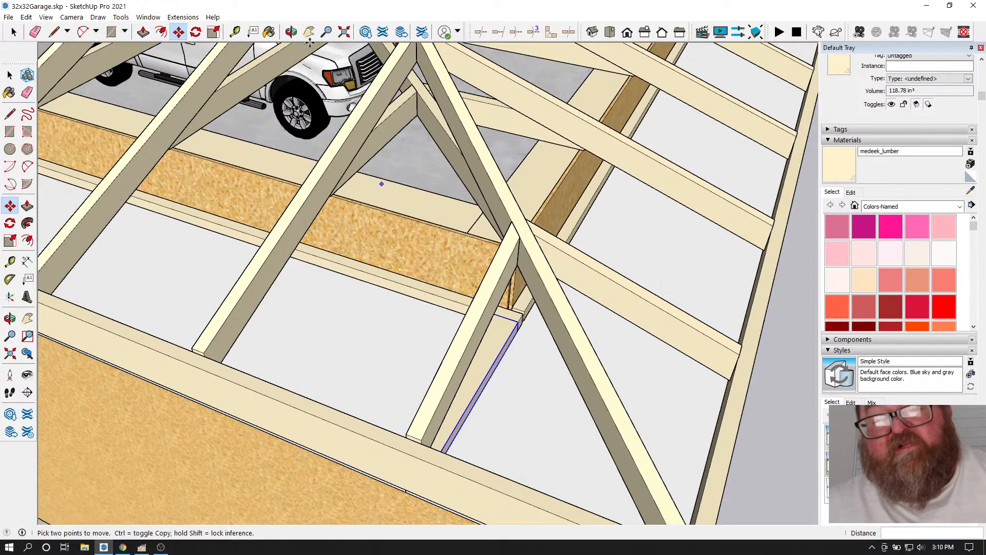
- Copy the corner soffit block 24" along the ledger and array it 16 times down the eave
{"action": "left_click", "coordinate": [291, 32]}
{"action": "left_click_drag", "start_coordinate": [422, 247], "coordinate": [477, 346]}
{"action": "scroll", "coordinate": [506, 340], "scroll_direction": "down", "scroll_amount": 2}
{"action": "middle_click_drag", "start_coordinate": [498, 363], "coordinate": [419, 317]}
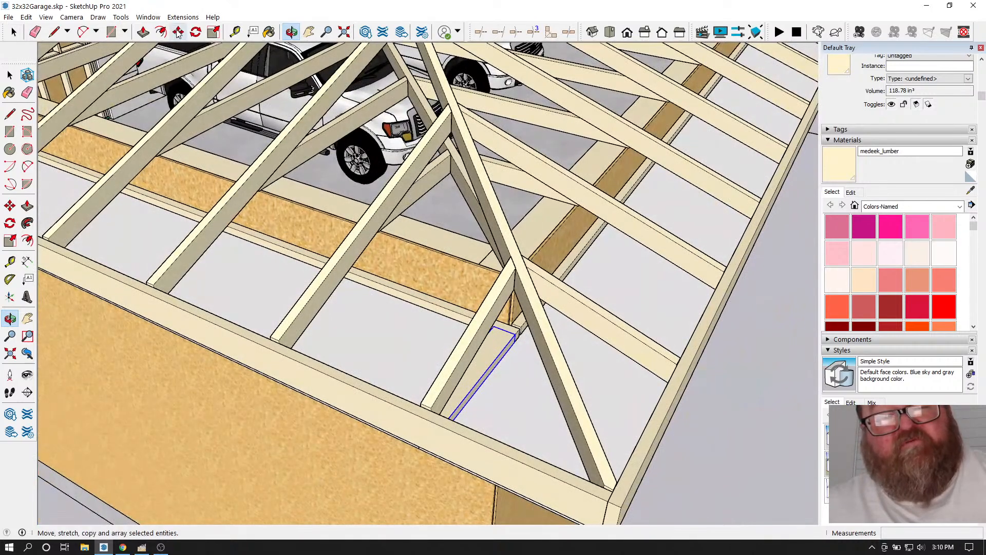
{"action": "left_click", "coordinate": [14, 32]}
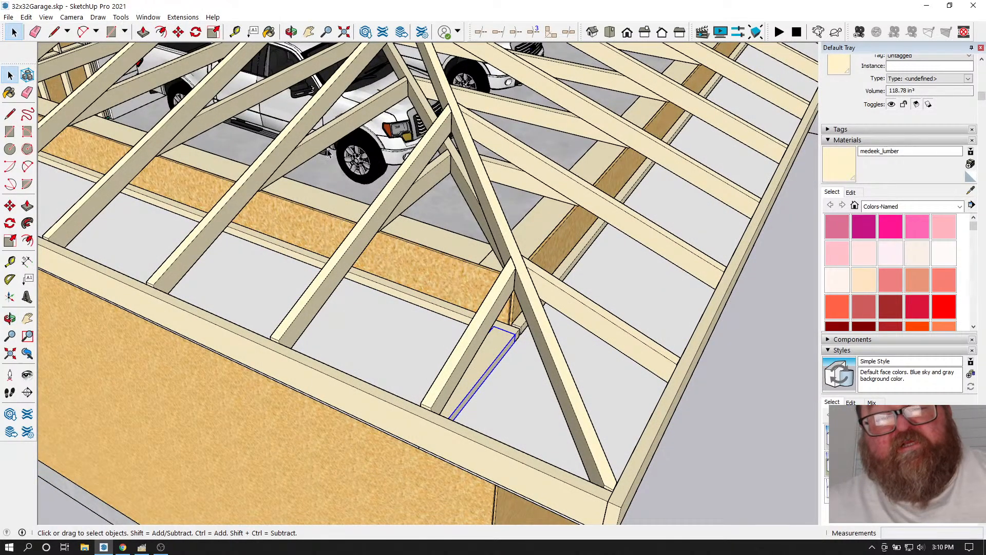
{"action": "left_click", "coordinate": [178, 31]}
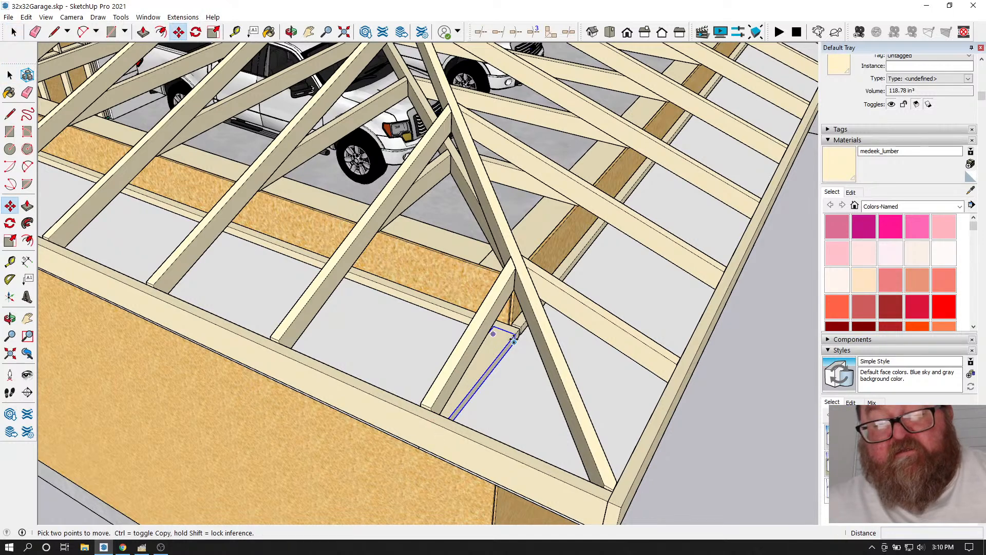
{"action": "left_click", "coordinate": [516, 335]}
{"action": "key", "text": "ctrl"}
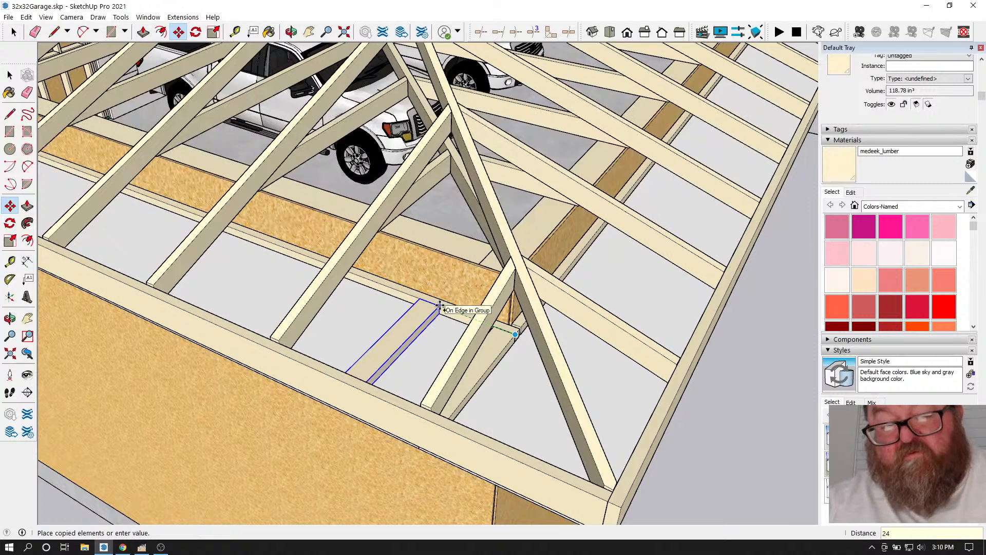
{"action": "key", "text": "Return"}
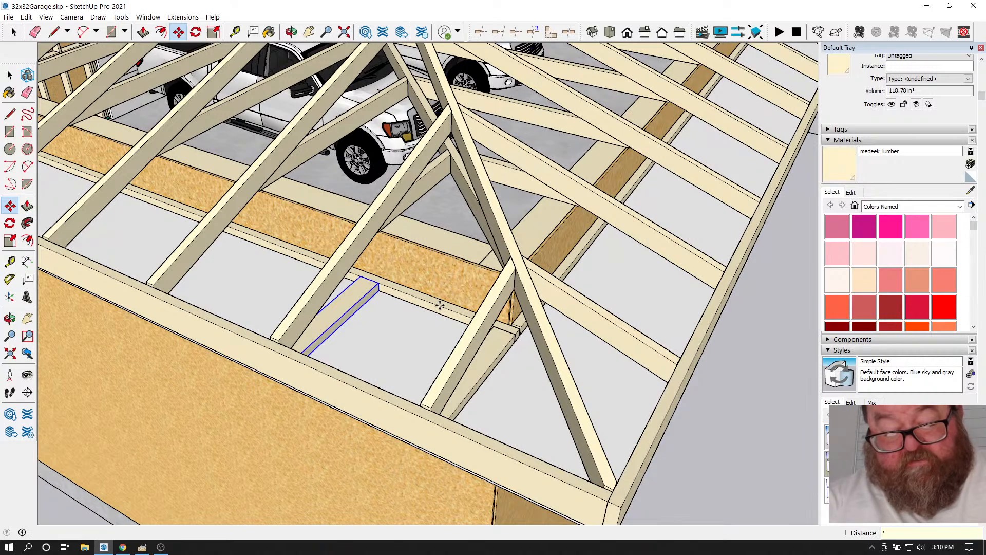
{"action": "key", "text": "Return"}
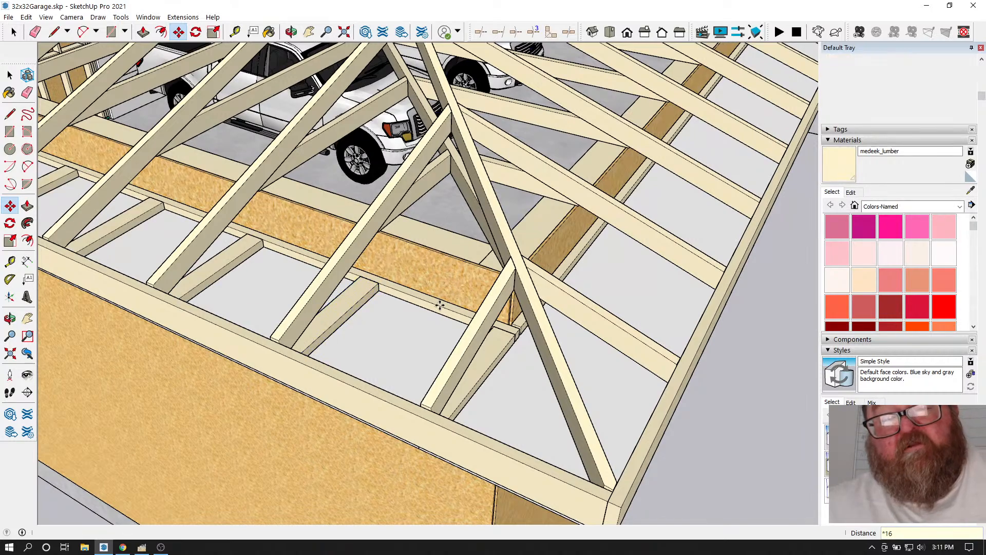
- Move the last soffit block at the far end of the eave by its upper corner until it is flush with the wall ledger's end
{"action": "scroll", "coordinate": [703, 400], "scroll_direction": "down", "scroll_amount": 5}
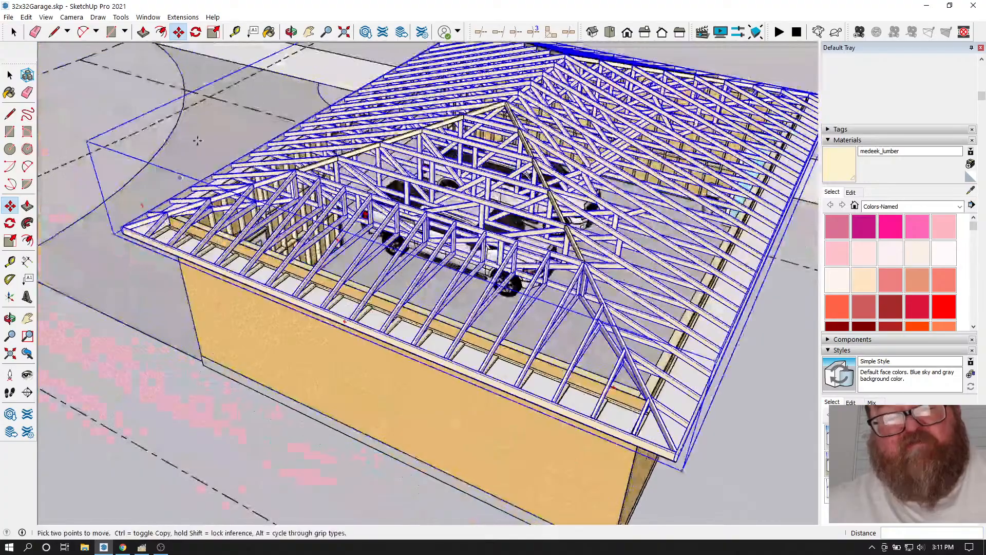
{"action": "middle_click_drag", "start_coordinate": [308, 308], "coordinate": [287, 347]}
{"action": "scroll", "coordinate": [288, 347], "scroll_direction": "up", "scroll_amount": 8}
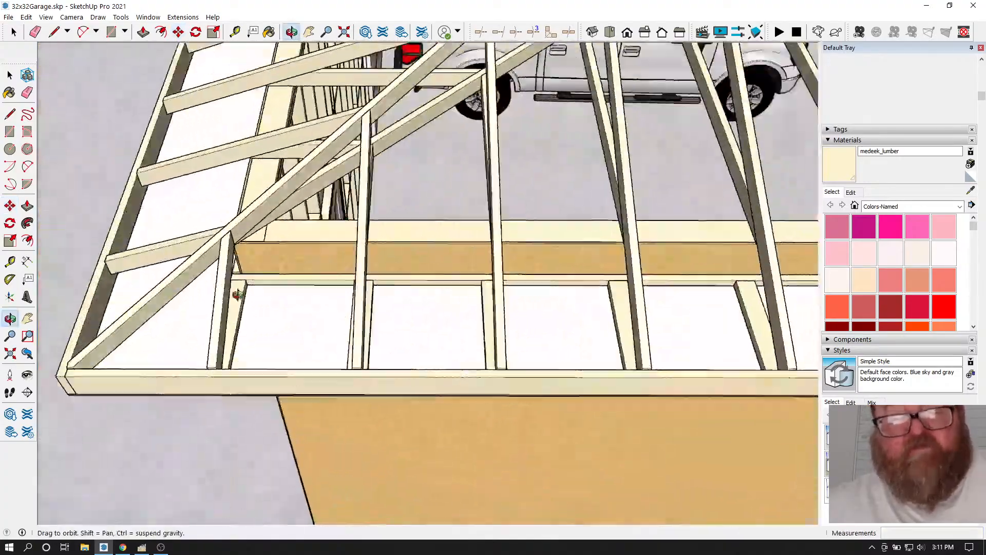
{"action": "middle_click_drag", "start_coordinate": [238, 294], "coordinate": [286, 355]}
{"action": "scroll", "coordinate": [286, 355], "scroll_direction": "up", "scroll_amount": 7}
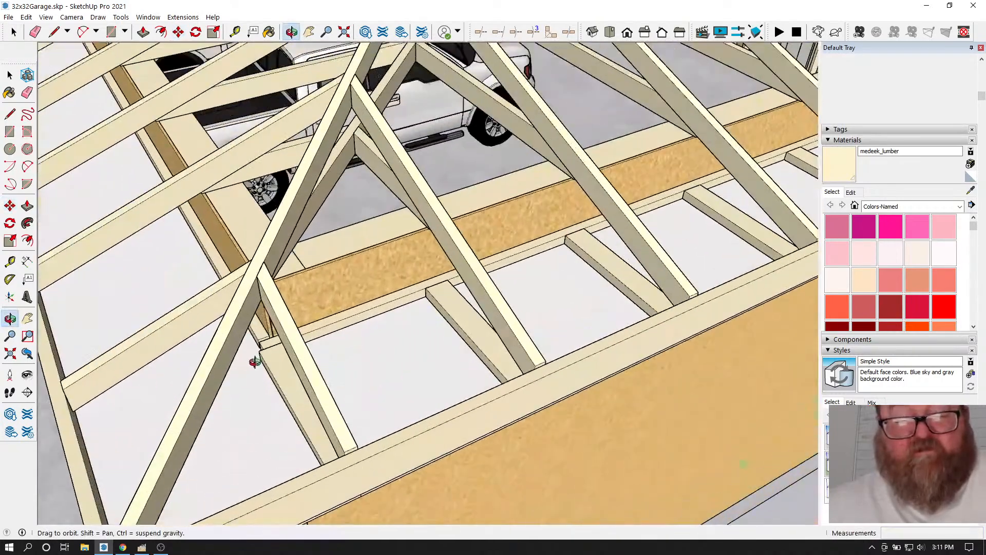
{"action": "left_click", "coordinate": [10, 75]}
{"action": "left_click", "coordinate": [263, 345]}
{"action": "key", "text": "f"}
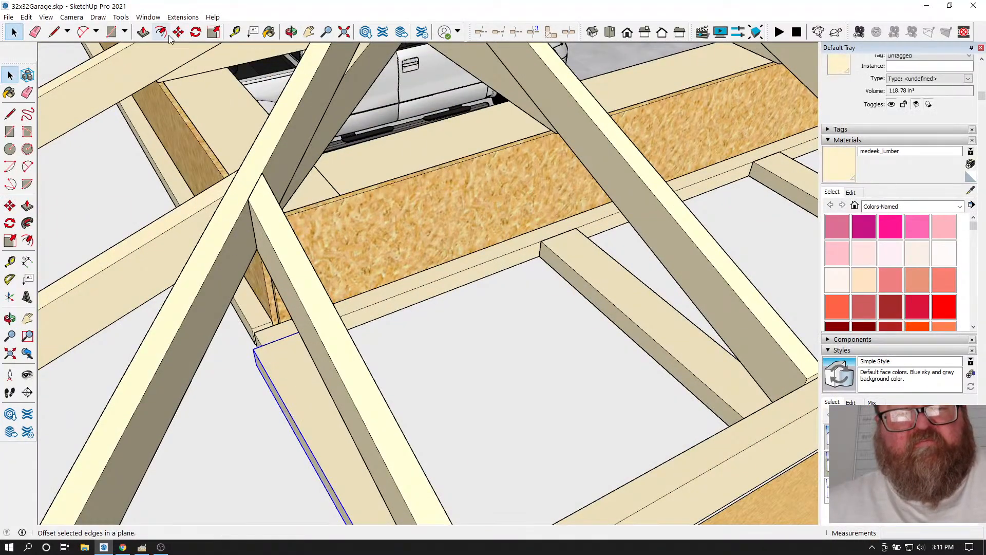
{"action": "key", "text": "m"}
{"action": "scroll", "coordinate": [270, 353], "scroll_direction": "up", "scroll_amount": 1}
{"action": "left_click", "coordinate": [253, 349]}
{"action": "left_click", "coordinate": [261, 344]}
{"action": "scroll", "coordinate": [225, 297], "scroll_direction": "down", "scroll_amount": 2}
{"action": "scroll", "coordinate": [225, 296], "scroll_direction": "down", "scroll_amount": 5}
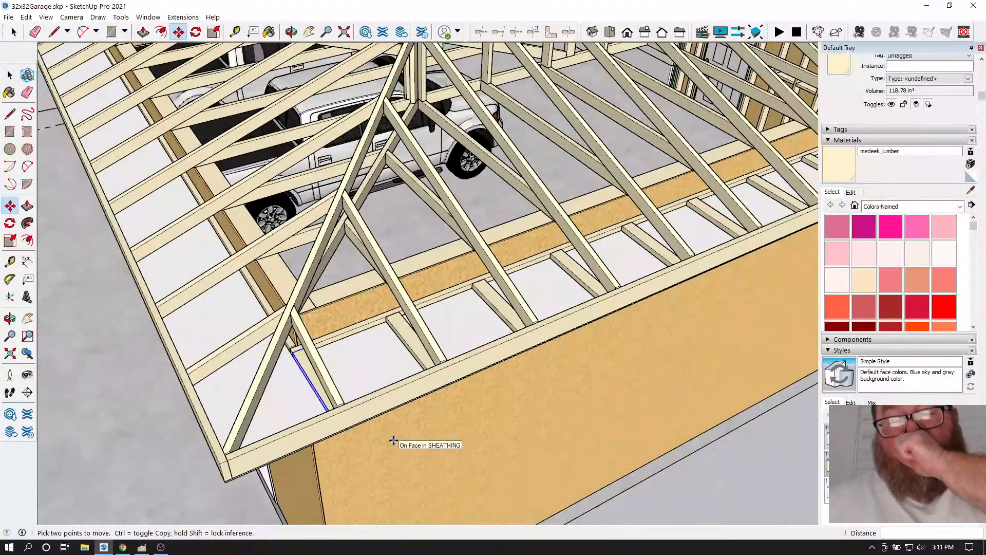
{"action": "scroll", "coordinate": [300, 430], "scroll_direction": "down", "scroll_amount": 5}
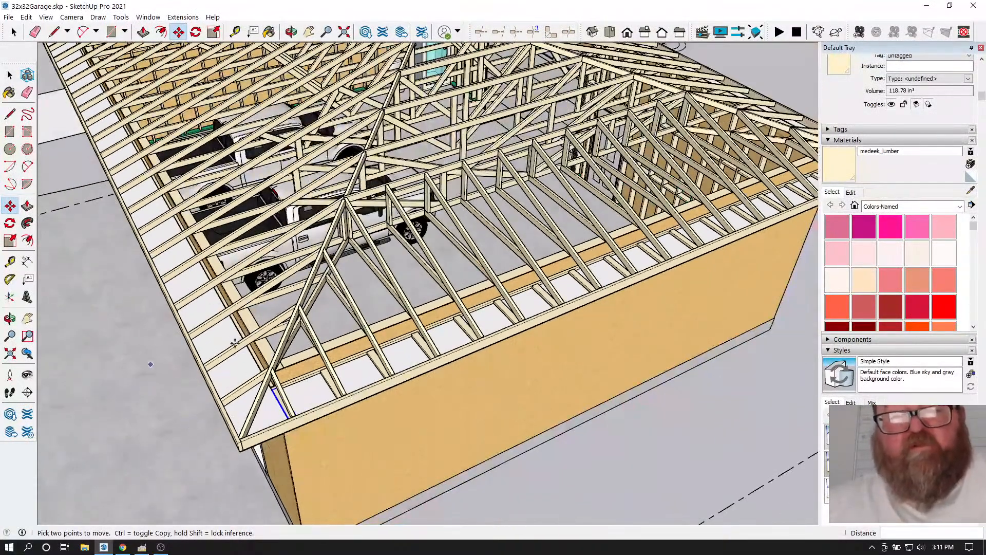
- Switch to YouTube Studio to check the stream's live chat and return to the SketchUp garage model
{"action": "scroll", "coordinate": [245, 419], "scroll_direction": "up", "scroll_amount": 2}
{"action": "key", "text": "space"}
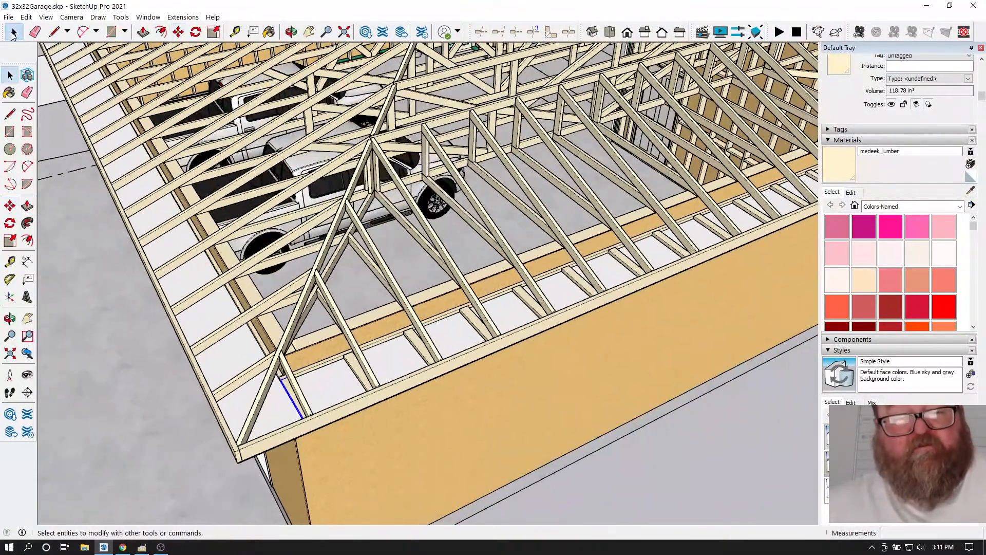
{"action": "left_click", "coordinate": [13, 31]}
{"action": "scroll", "coordinate": [238, 362], "scroll_direction": "up", "scroll_amount": 1}
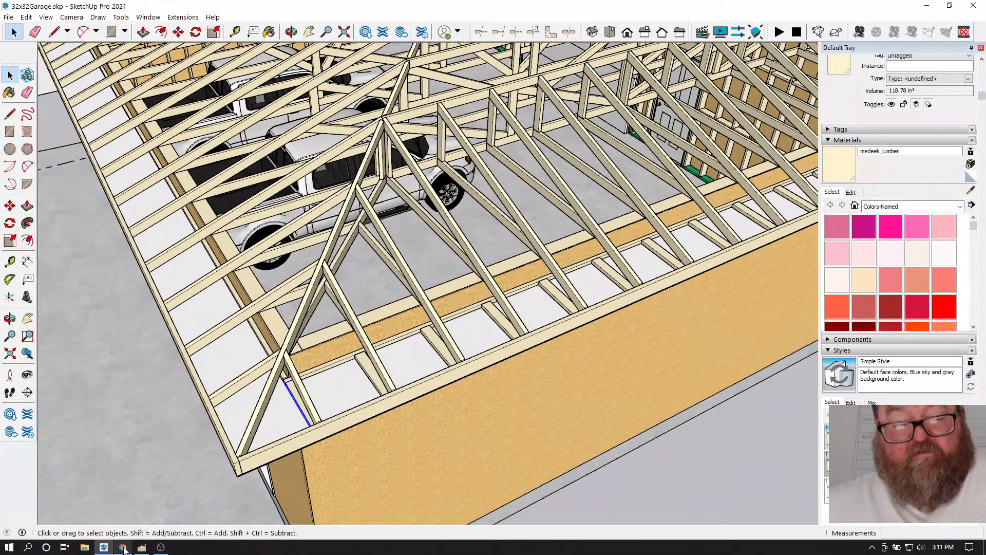
{"action": "left_click", "coordinate": [123, 548]}
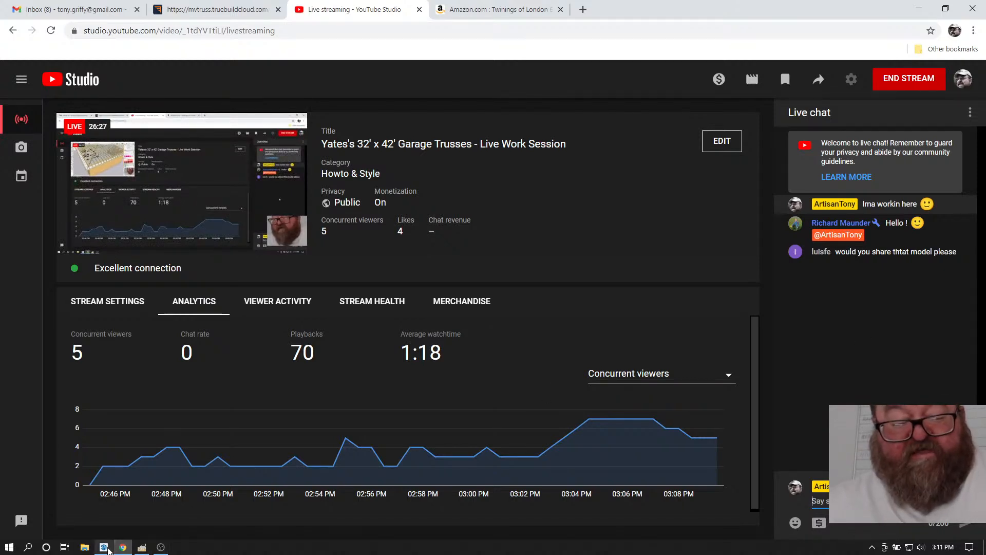
{"action": "left_click", "coordinate": [106, 548]}
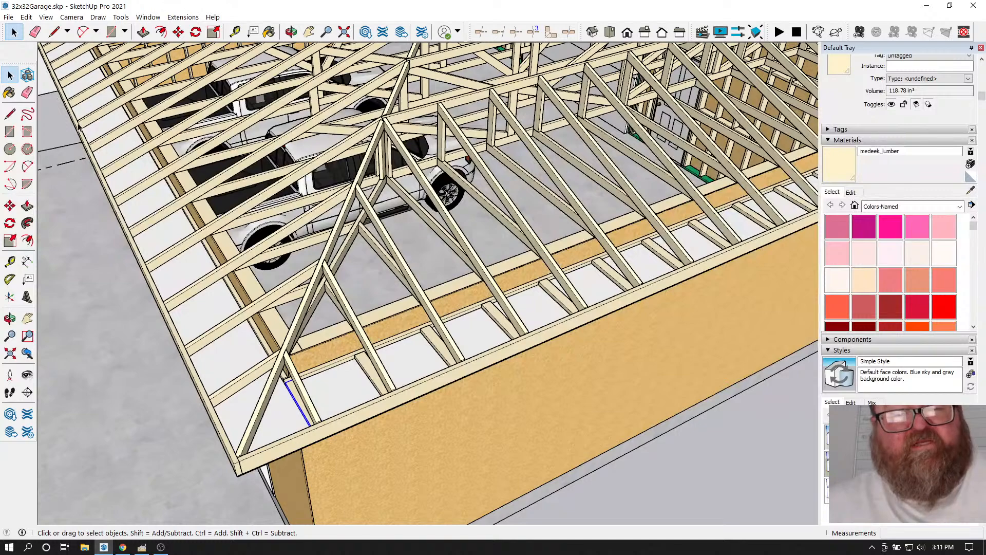
- Select all the soffit blocks along this eave from corner to corner and make them one group
{"action": "scroll", "coordinate": [277, 385], "scroll_direction": "up", "scroll_amount": 3}
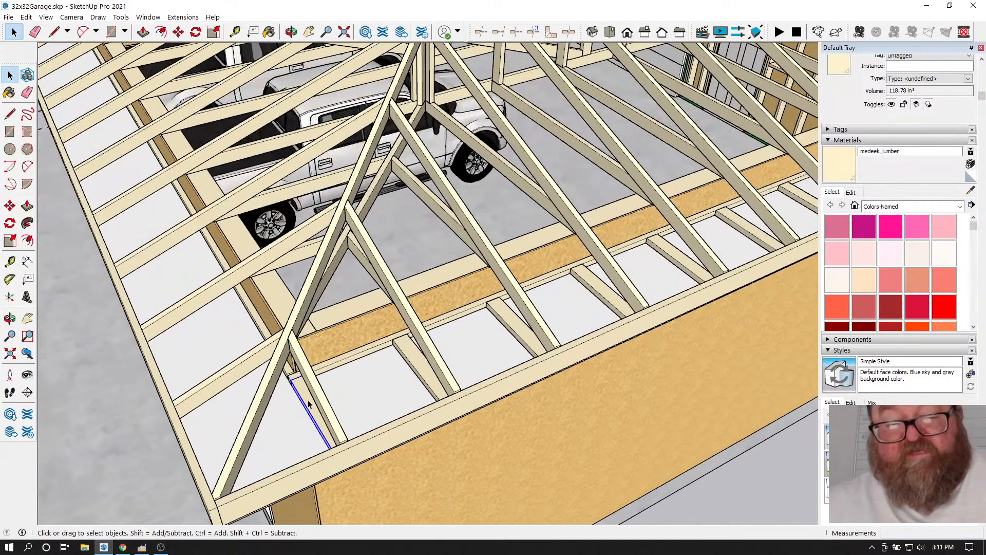
{"action": "left_click", "coordinate": [410, 354], "text": "ctrl"}
{"action": "left_click", "coordinate": [515, 324], "text": "ctrl"}
{"action": "left_click", "coordinate": [592, 286], "text": "ctrl"}
{"action": "scroll", "coordinate": [163, 417], "scroll_direction": "down", "scroll_amount": 5}
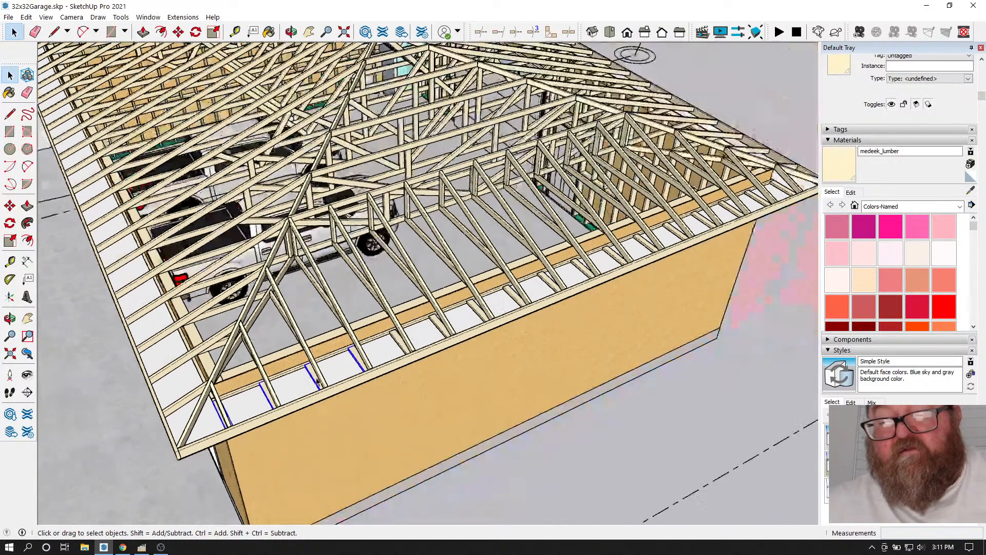
{"action": "scroll", "coordinate": [398, 354], "scroll_direction": "up", "scroll_amount": 5}
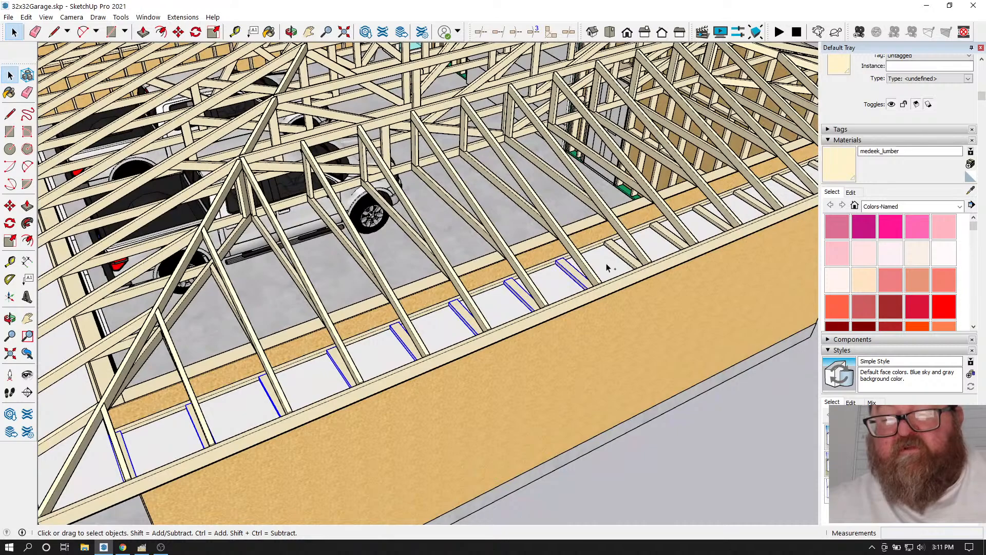
{"action": "scroll", "coordinate": [220, 401], "scroll_direction": "down", "scroll_amount": 5}
{"action": "scroll", "coordinate": [489, 326], "scroll_direction": "up", "scroll_amount": 5}
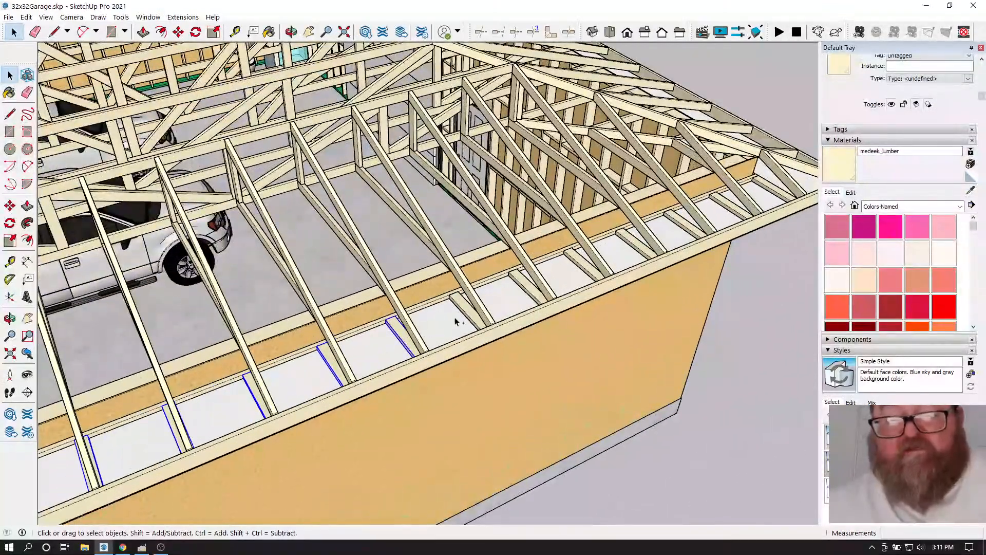
{"action": "left_click", "coordinate": [591, 268], "text": "ctrl"}
{"action": "scroll", "coordinate": [441, 331], "scroll_direction": "down", "scroll_amount": 2}
{"action": "scroll", "coordinate": [681, 225], "scroll_direction": "up", "scroll_amount": 2}
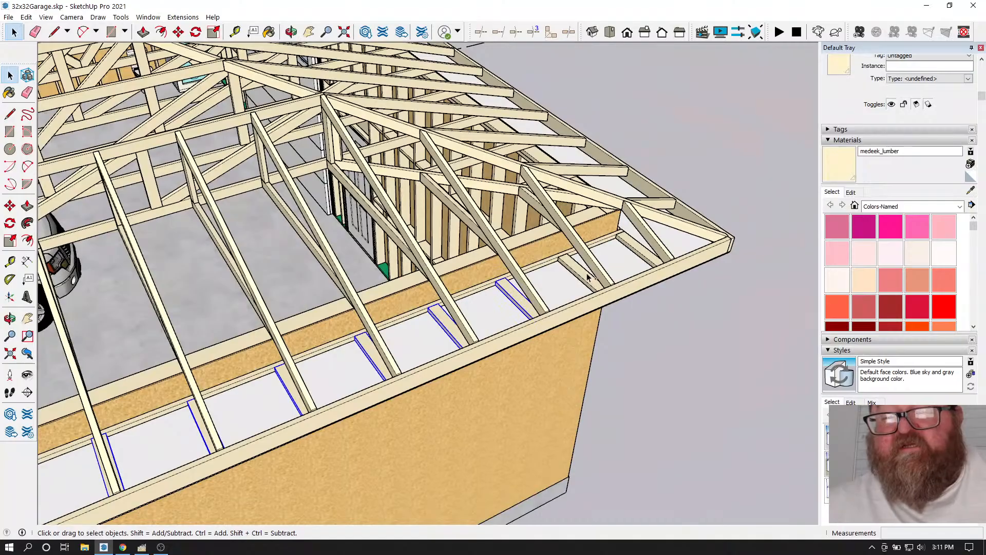
{"action": "scroll", "coordinate": [631, 246], "scroll_direction": "down", "scroll_amount": 6}
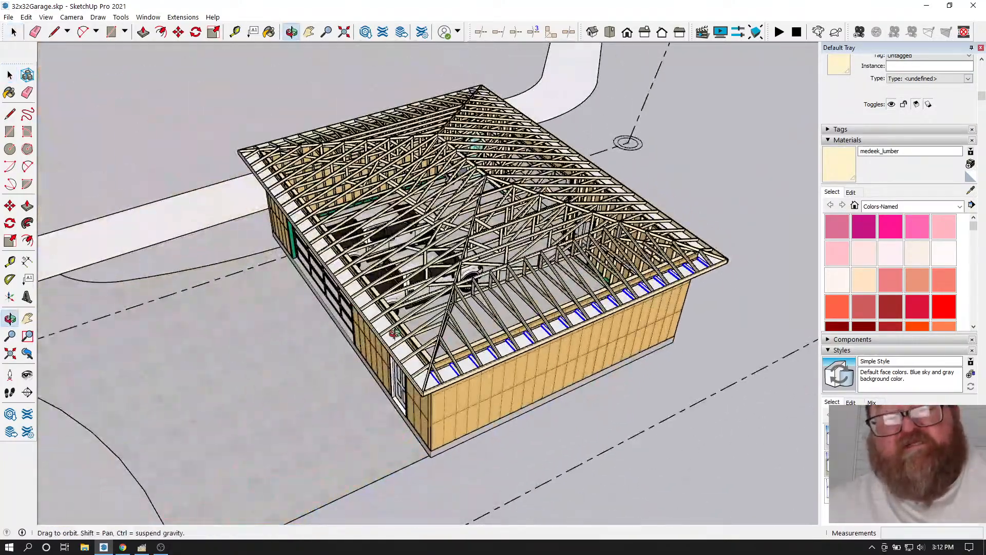
{"action": "middle_click_drag", "start_coordinate": [375, 327], "coordinate": [564, 405]}
{"action": "scroll", "coordinate": [478, 334], "scroll_direction": "up", "scroll_amount": 5}
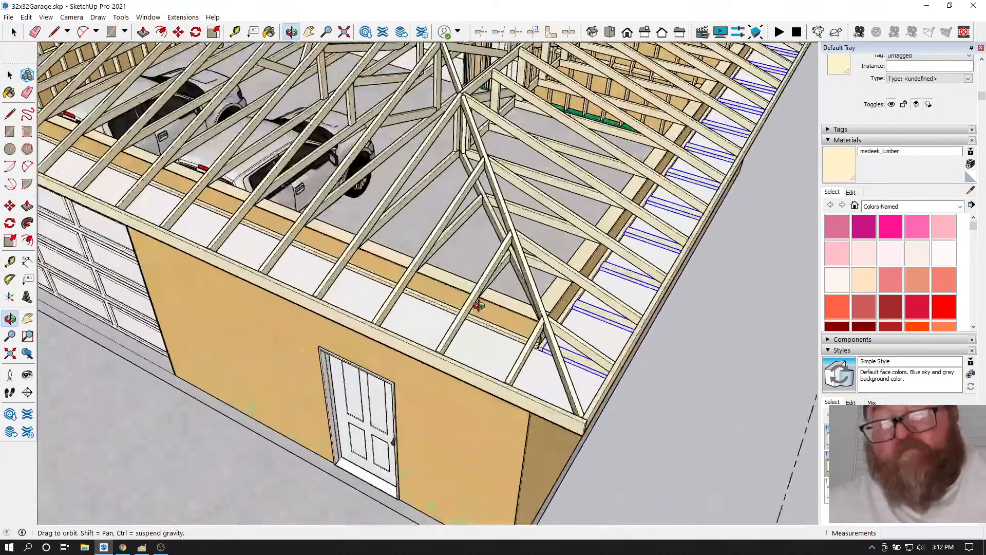
{"action": "middle_click_drag", "start_coordinate": [478, 306], "coordinate": [457, 325]}
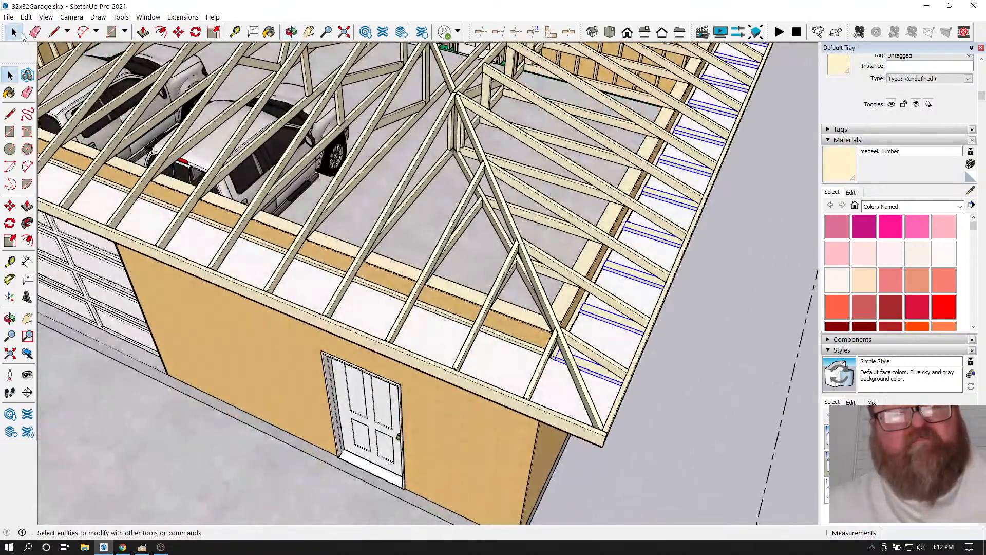
{"action": "right_click", "coordinate": [608, 319]}
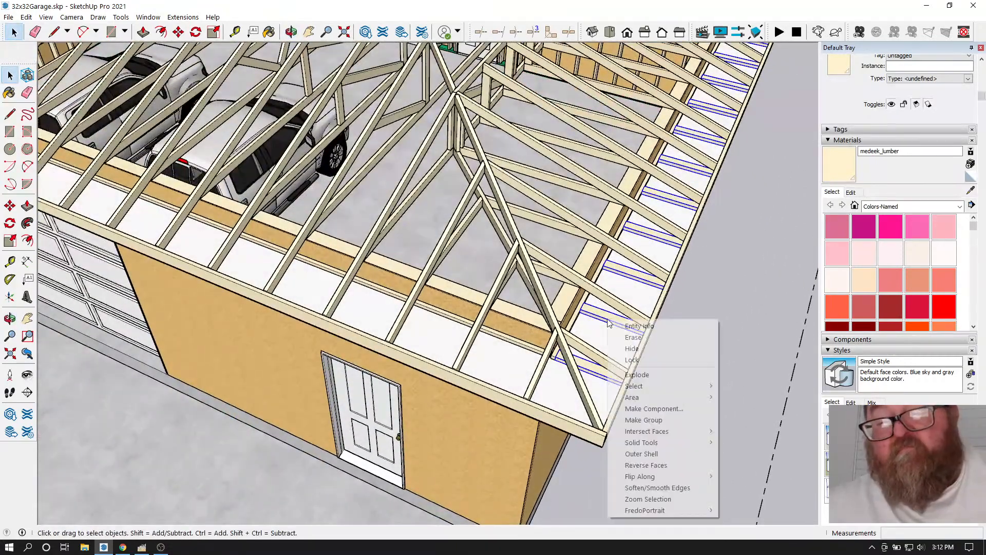
{"action": "left_click", "coordinate": [631, 424]}
- Copy the soffit block group straight across the garage to the opposite eave, about 44' 6 3/4" away
{"action": "scroll", "coordinate": [670, 418], "scroll_direction": "down", "scroll_amount": 6}
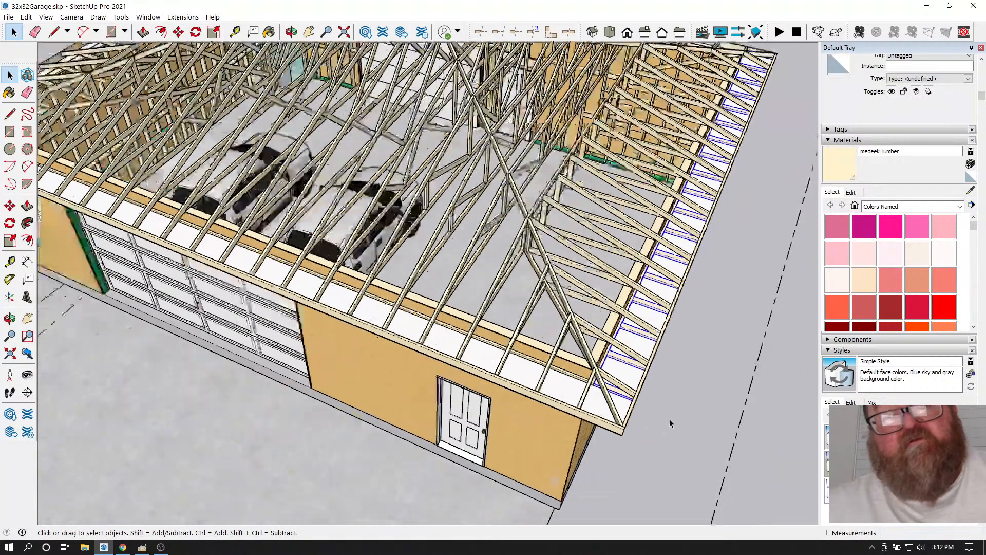
{"action": "left_click", "coordinate": [178, 32]}
{"action": "scroll", "coordinate": [656, 390], "scroll_direction": "up", "scroll_amount": 5}
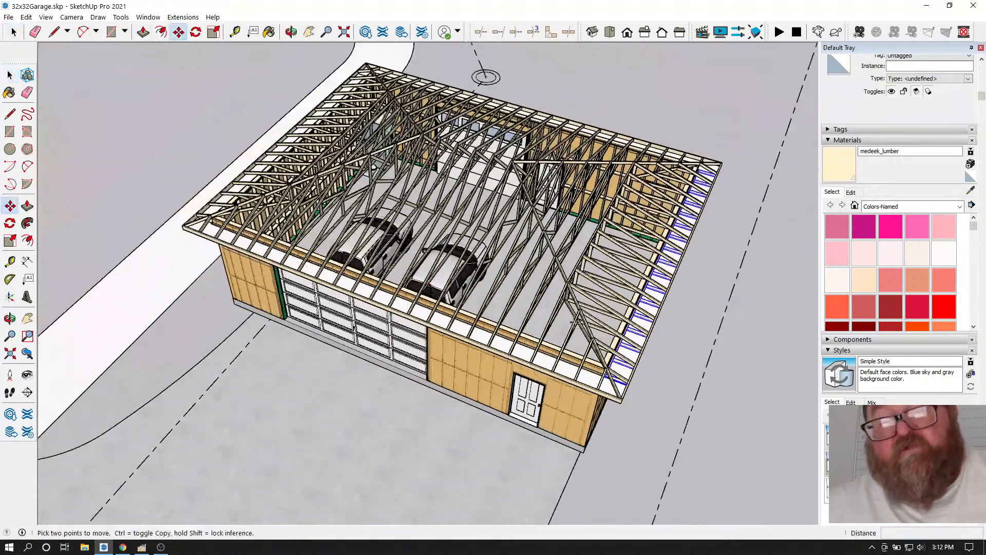
{"action": "scroll", "coordinate": [653, 371], "scroll_direction": "up", "scroll_amount": 3}
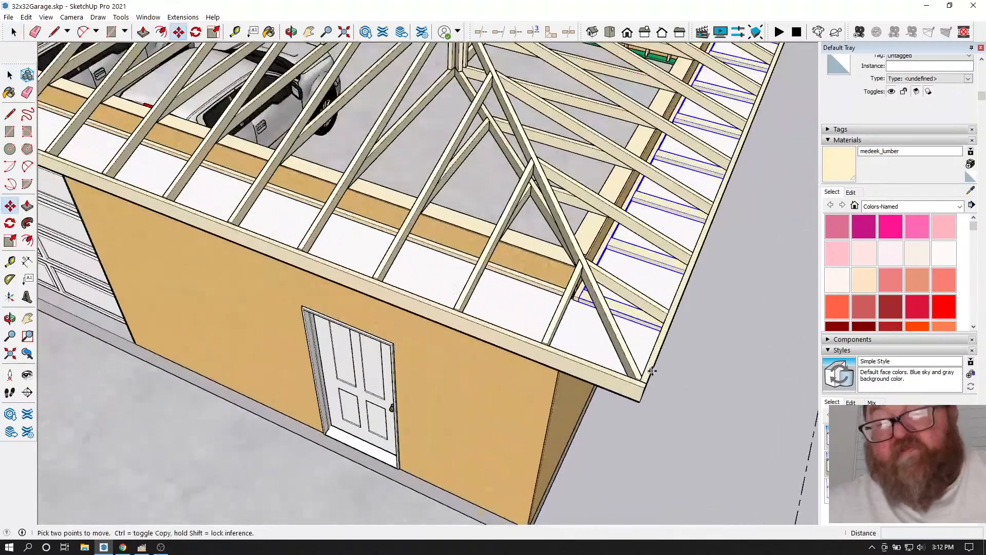
{"action": "scroll", "coordinate": [652, 356], "scroll_direction": "down", "scroll_amount": 10}
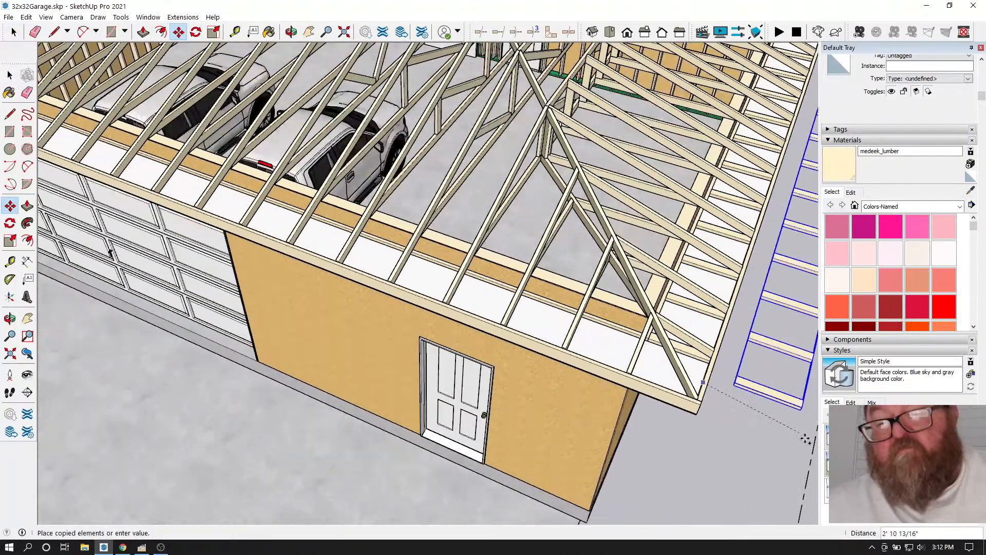
{"action": "scroll", "coordinate": [346, 214], "scroll_direction": "up", "scroll_amount": 6}
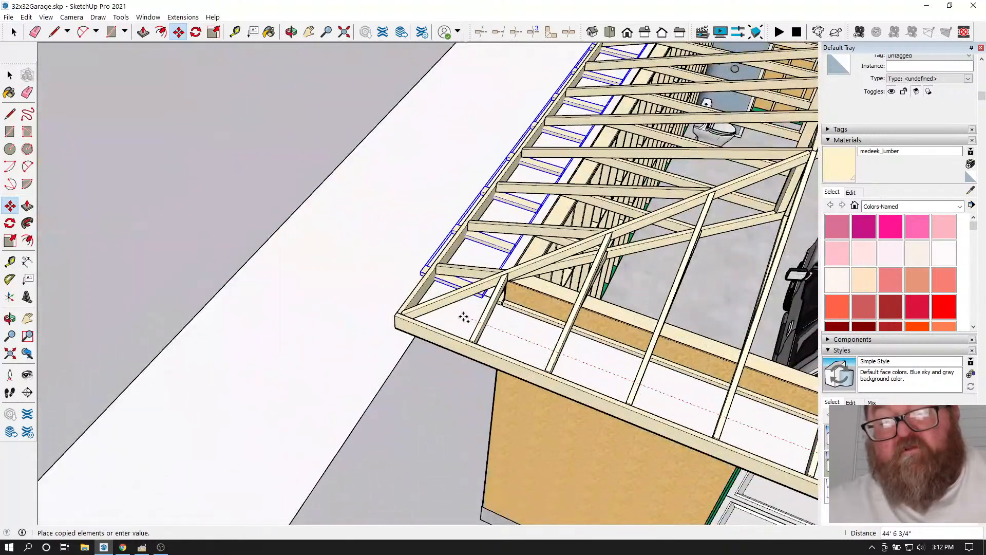
{"action": "left_click", "coordinate": [464, 317]}
- Move the copied block group inward about 5 3/8" by its outer corner so the blocks butt against the fascia's inner face
{"action": "scroll", "coordinate": [418, 273], "scroll_direction": "up", "scroll_amount": 5}
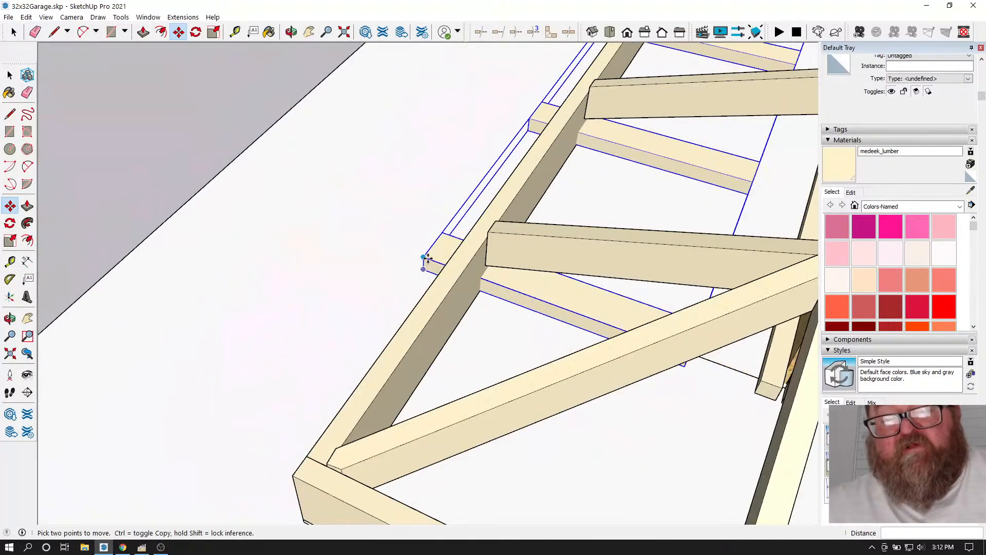
{"action": "left_click", "coordinate": [424, 258]}
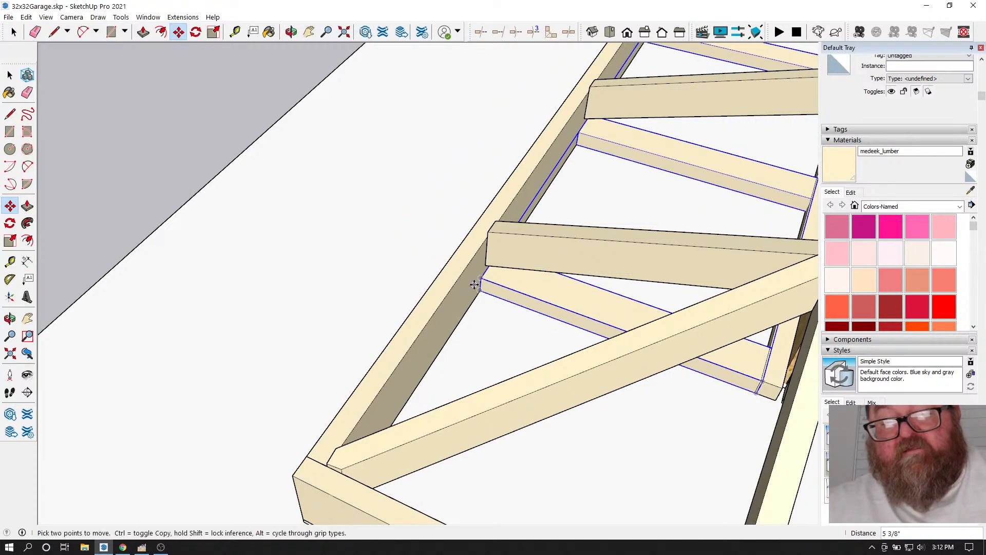
{"action": "left_click", "coordinate": [473, 284]}
- Copy the soffit block group along the green axis onto the open ground beside the garage
{"action": "scroll", "coordinate": [360, 298], "scroll_direction": "down", "scroll_amount": 10}
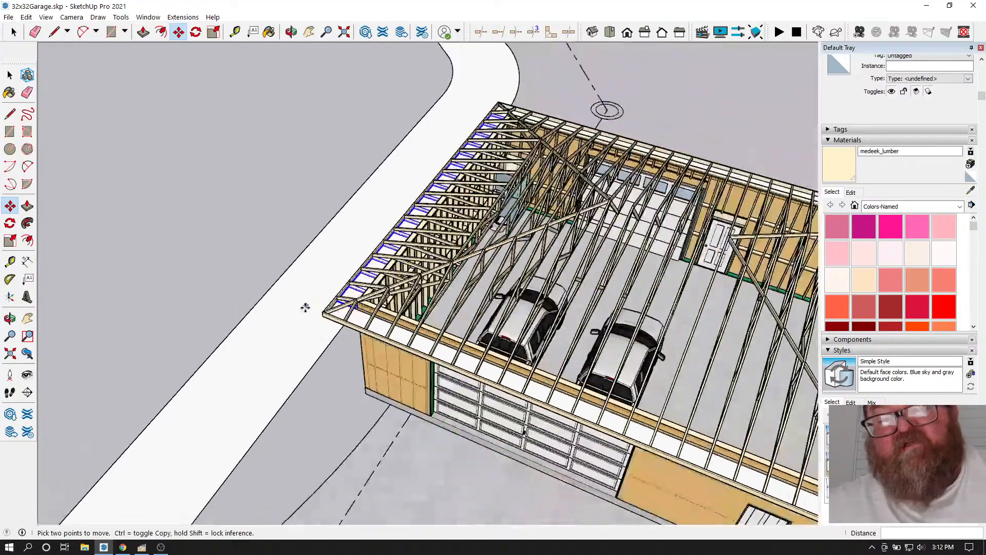
{"action": "middle_click_drag", "start_coordinate": [455, 208], "coordinate": [627, 275]}
{"action": "scroll", "coordinate": [627, 275], "scroll_direction": "down", "scroll_amount": 3}
{"action": "middle_click_drag", "start_coordinate": [452, 250], "coordinate": [715, 207]}
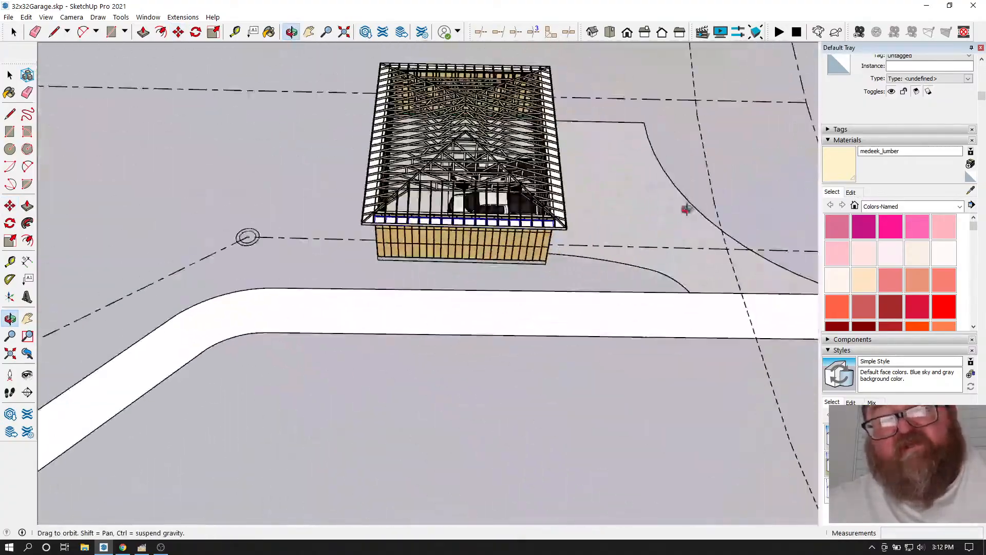
{"action": "scroll", "coordinate": [391, 134], "scroll_direction": "up", "scroll_amount": 5}
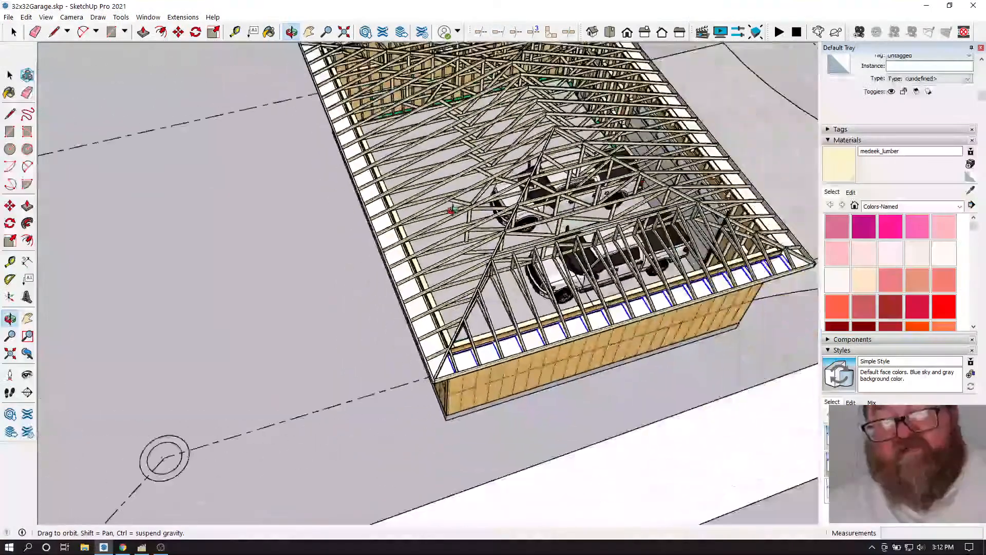
{"action": "scroll", "coordinate": [451, 216], "scroll_direction": "down", "scroll_amount": 1}
{"action": "middle_click_drag", "start_coordinate": [500, 298], "coordinate": [326, 255]}
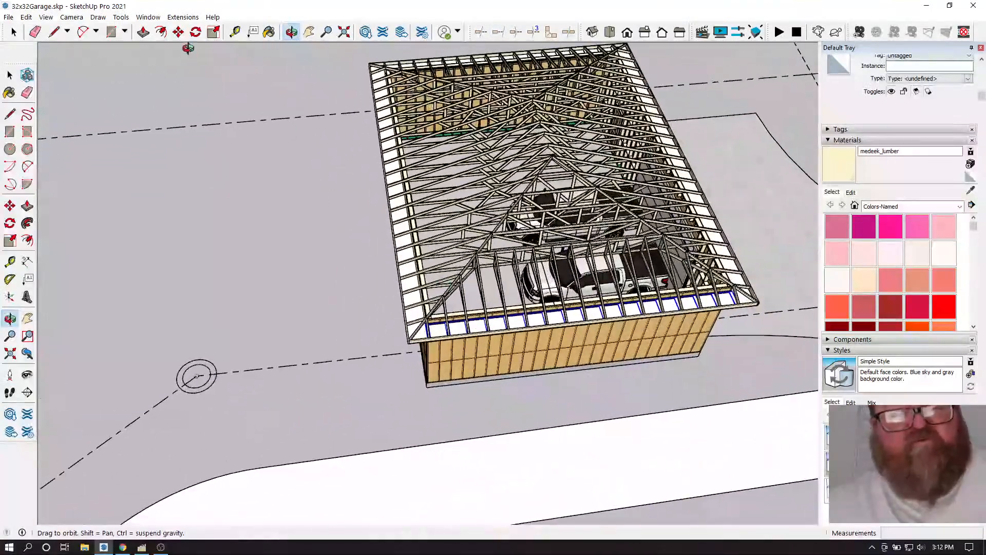
{"action": "left_click", "coordinate": [20, 33]}
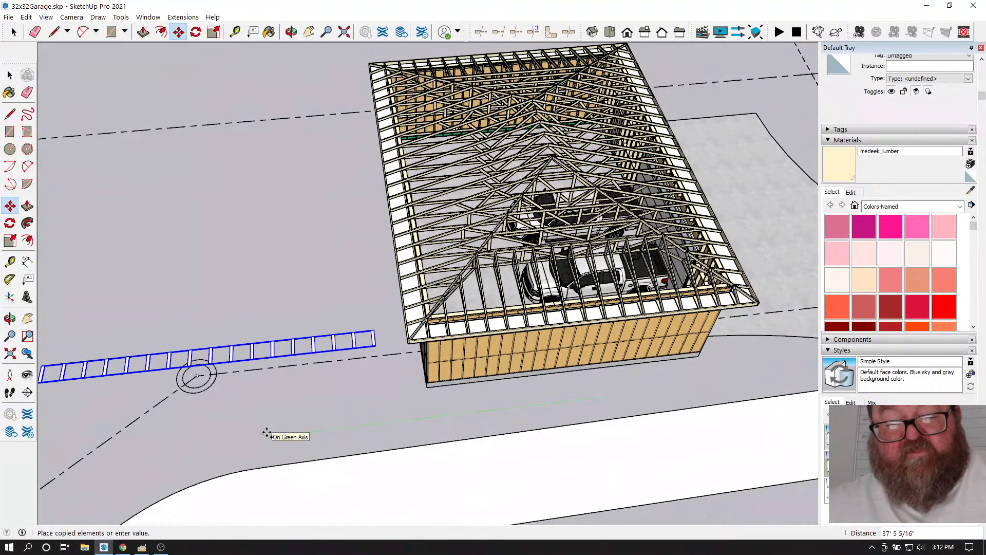
{"action": "scroll", "coordinate": [429, 396], "scroll_direction": "down", "scroll_amount": 2}
{"action": "scroll", "coordinate": [319, 249], "scroll_direction": "up", "scroll_amount": 3}
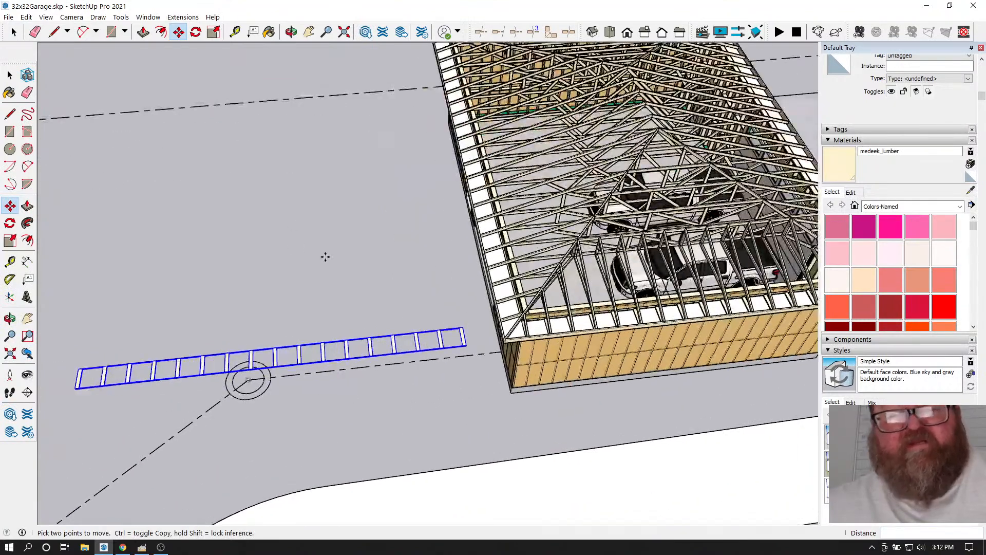
- Rotate the copied block group beside the garage a quarter turn so it runs parallel to the adjacent eave
{"action": "left_click", "coordinate": [196, 32]}
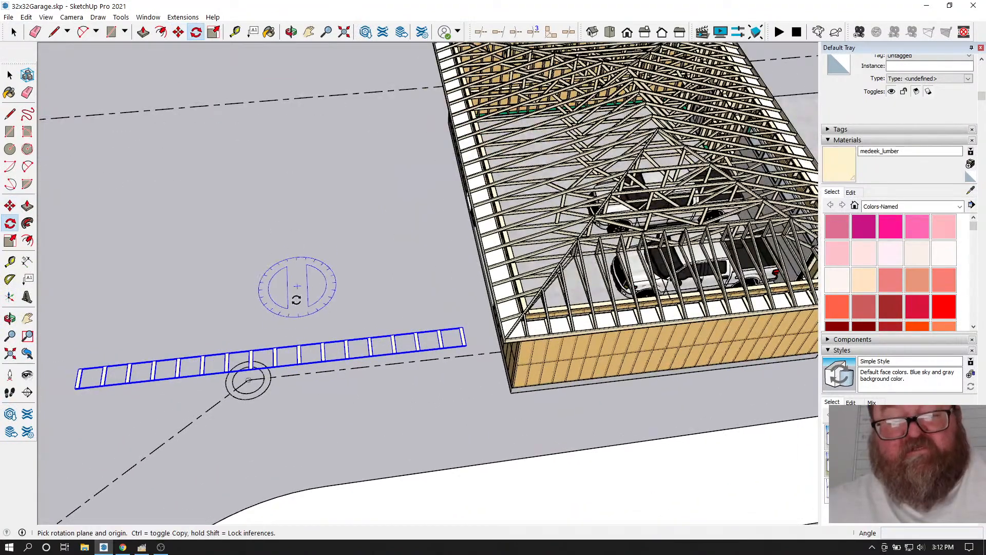
{"action": "left_click", "coordinate": [327, 304]}
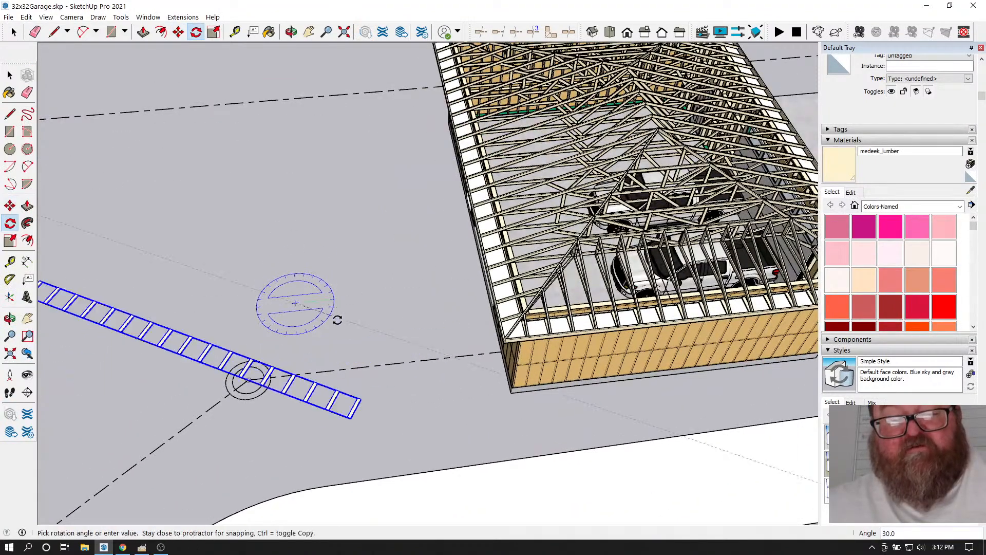
{"action": "left_click", "coordinate": [300, 350]}
{"action": "left_click", "coordinate": [179, 31]}
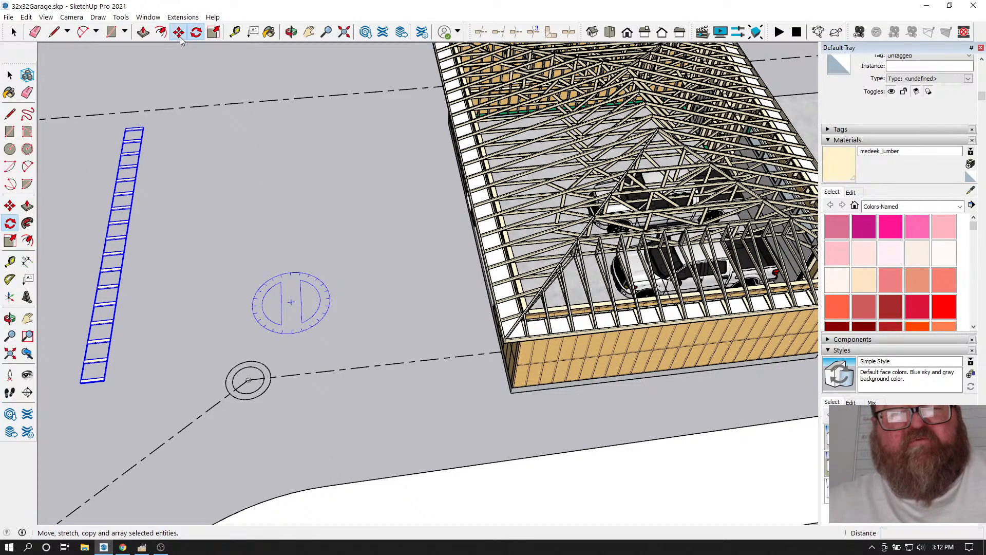
- Move the rotated soffit block group by its corner from the ground onto the adjacent eave, between the fascia and the wall ledger
{"action": "scroll", "coordinate": [118, 393], "scroll_direction": "up", "scroll_amount": 8}
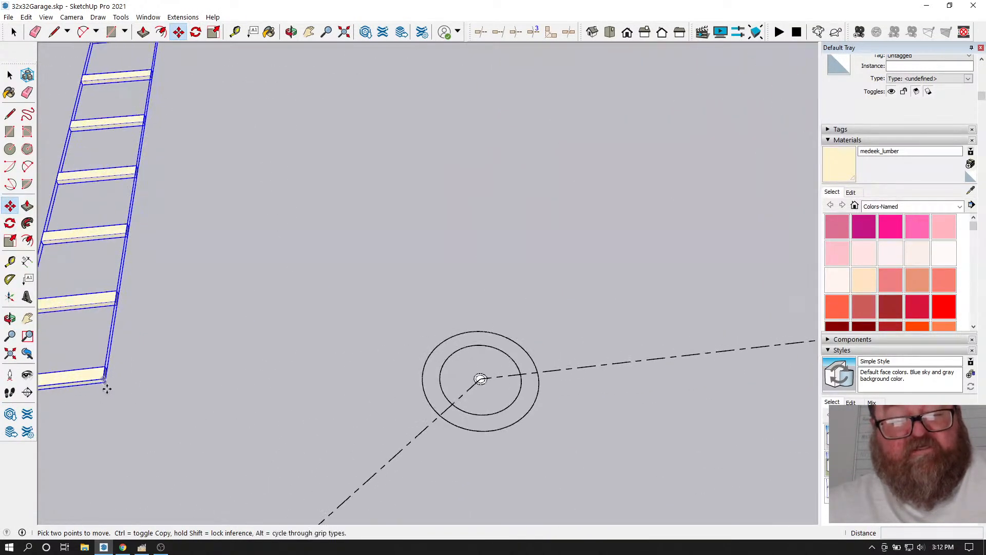
{"action": "left_click", "coordinate": [104, 378]}
{"action": "scroll", "coordinate": [181, 418], "scroll_direction": "down", "scroll_amount": 5}
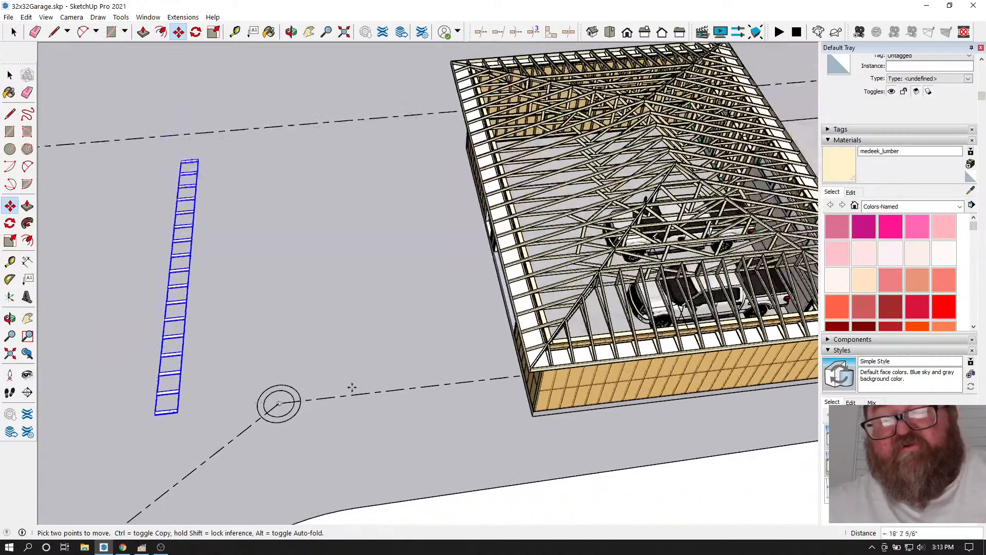
{"action": "scroll", "coordinate": [540, 340], "scroll_direction": "up", "scroll_amount": 2}
{"action": "scroll", "coordinate": [580, 340], "scroll_direction": "up", "scroll_amount": 6}
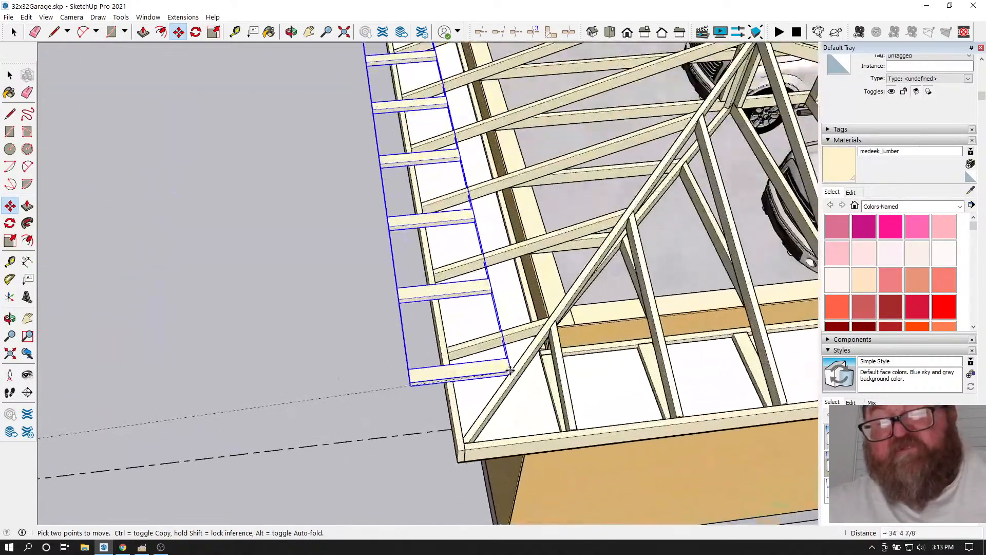
{"action": "scroll", "coordinate": [521, 356], "scroll_direction": "up", "scroll_amount": 6}
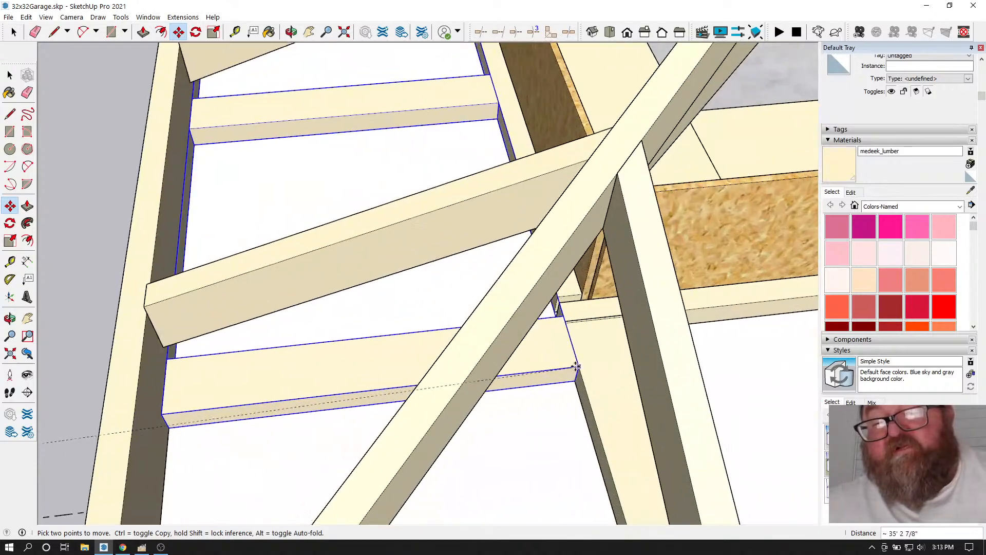
{"action": "scroll", "coordinate": [585, 321], "scroll_direction": "down", "scroll_amount": 2}
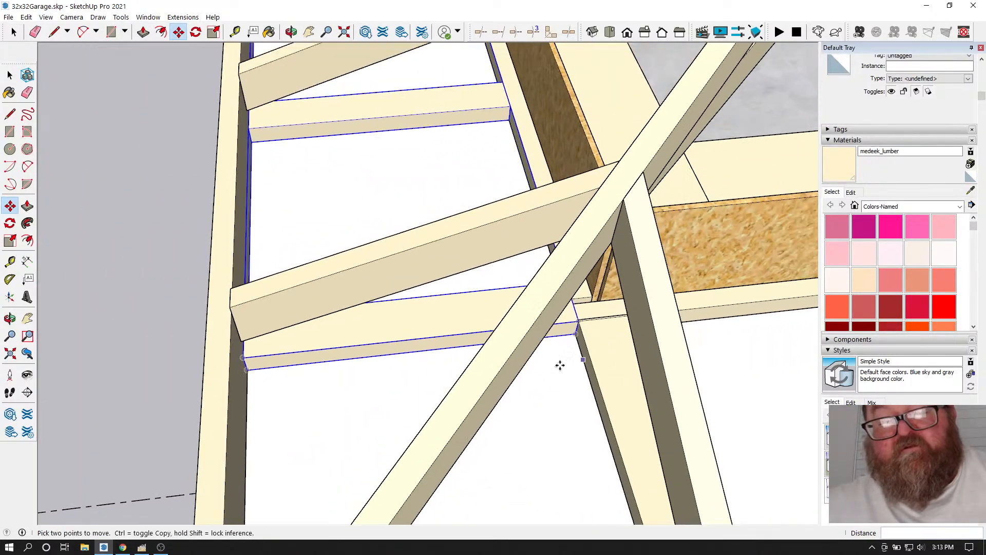
{"action": "scroll", "coordinate": [333, 402], "scroll_direction": "down", "scroll_amount": 7}
{"action": "scroll", "coordinate": [383, 427], "scroll_direction": "down", "scroll_amount": 3}
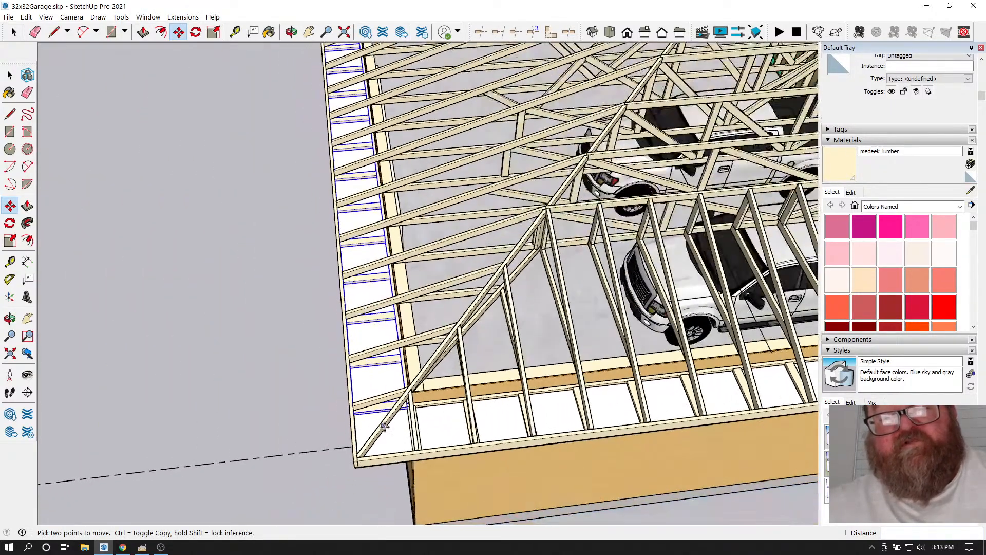
- Inside this eave's soffit block group, copy the end block 24" along the eave toward the garage corner
{"action": "left_click", "coordinate": [291, 32]}
{"action": "left_click_drag", "start_coordinate": [293, 61], "coordinate": [490, 193]}
{"action": "scroll", "coordinate": [377, 380], "scroll_direction": "down", "scroll_amount": 3}
{"action": "scroll", "coordinate": [139, 357], "scroll_direction": "up", "scroll_amount": 8}
{"action": "scroll", "coordinate": [295, 304], "scroll_direction": "up", "scroll_amount": 2}
{"action": "left_click_drag", "start_coordinate": [445, 300], "coordinate": [277, 302]}
{"action": "scroll", "coordinate": [568, 354], "scroll_direction": "up", "scroll_amount": 3}
{"action": "scroll", "coordinate": [643, 370], "scroll_direction": "down", "scroll_amount": 4}
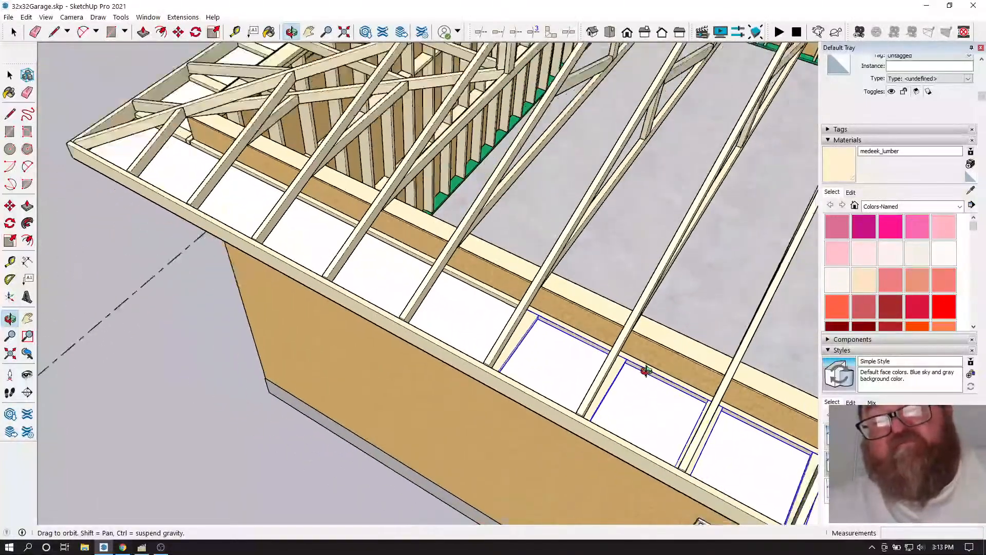
{"action": "scroll", "coordinate": [513, 308], "scroll_direction": "up", "scroll_amount": 5}
{"action": "scroll", "coordinate": [534, 334], "scroll_direction": "down", "scroll_amount": 1}
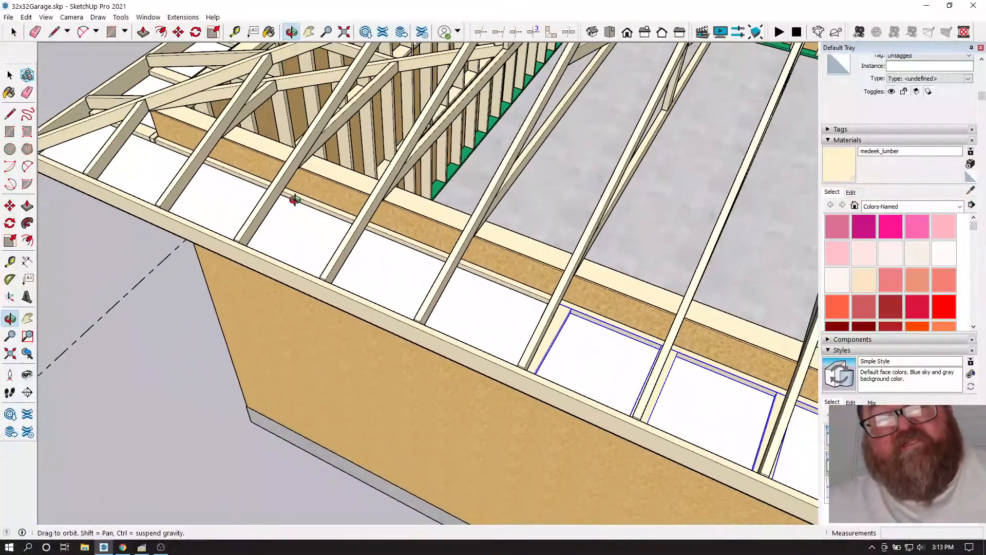
{"action": "double_click", "coordinate": [564, 321]}
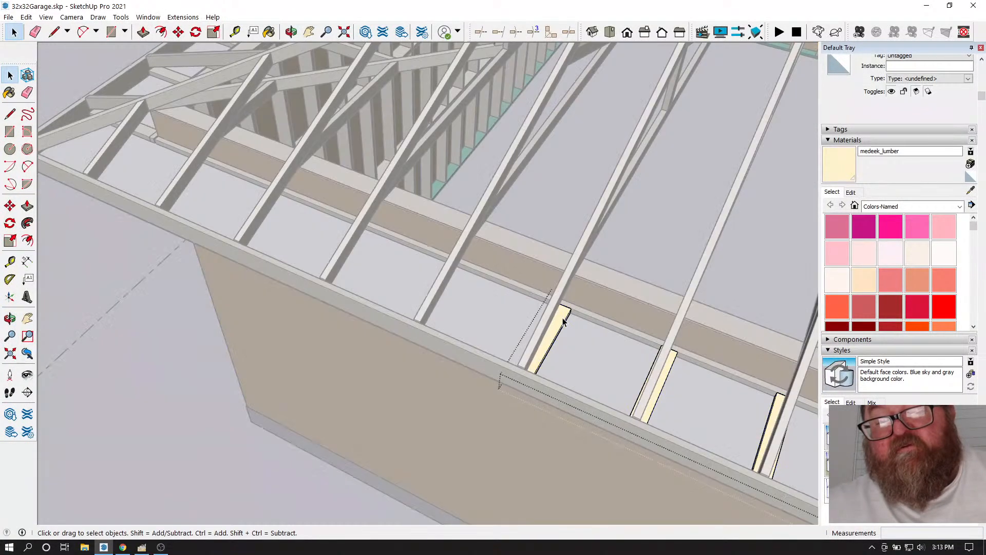
{"action": "left_click", "coordinate": [179, 32]}
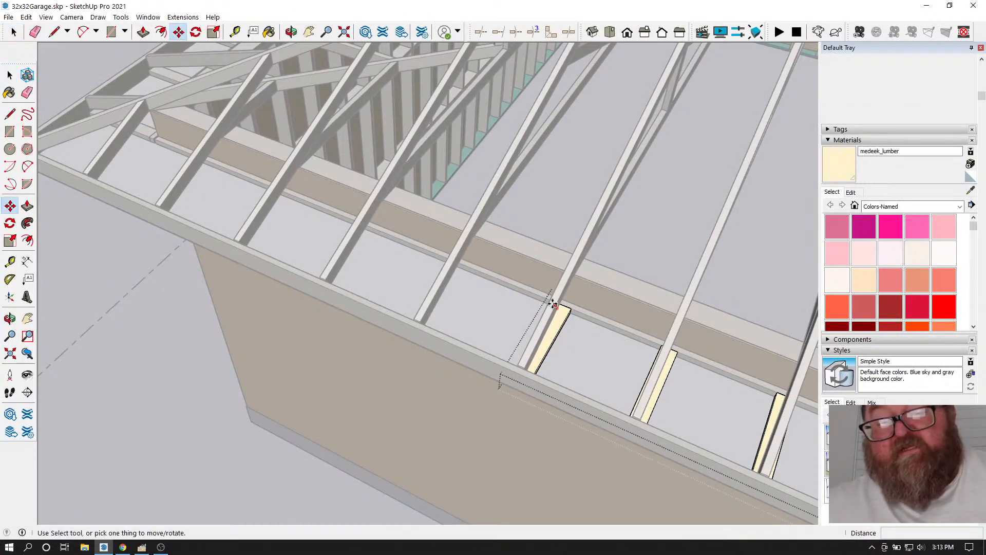
{"action": "key", "text": "space"}
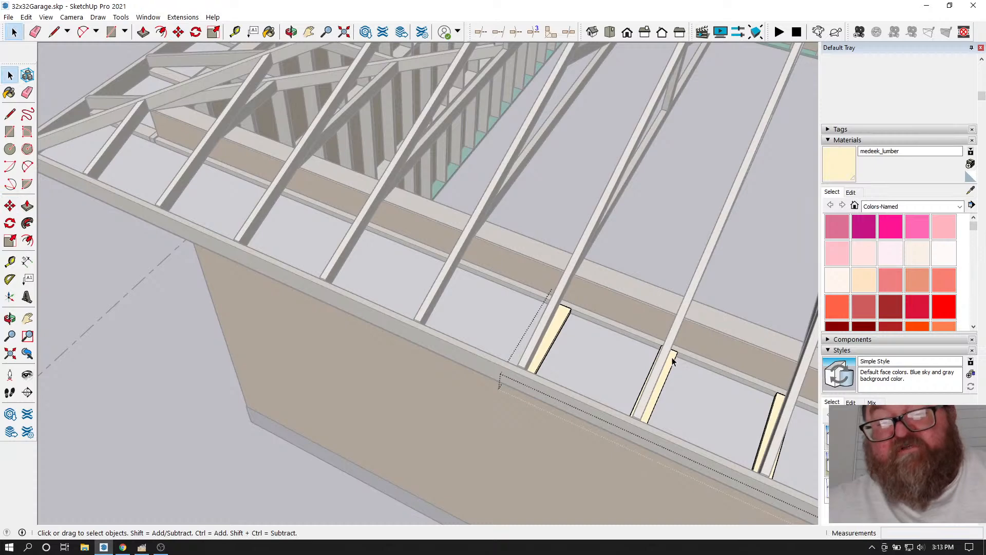
{"action": "left_click", "coordinate": [179, 33]}
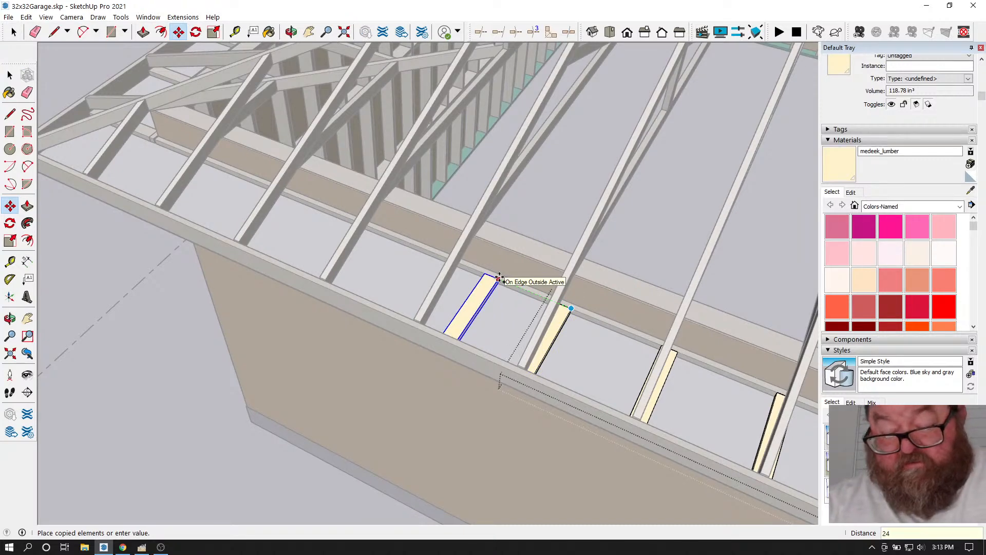
{"action": "key", "text": "Return"}
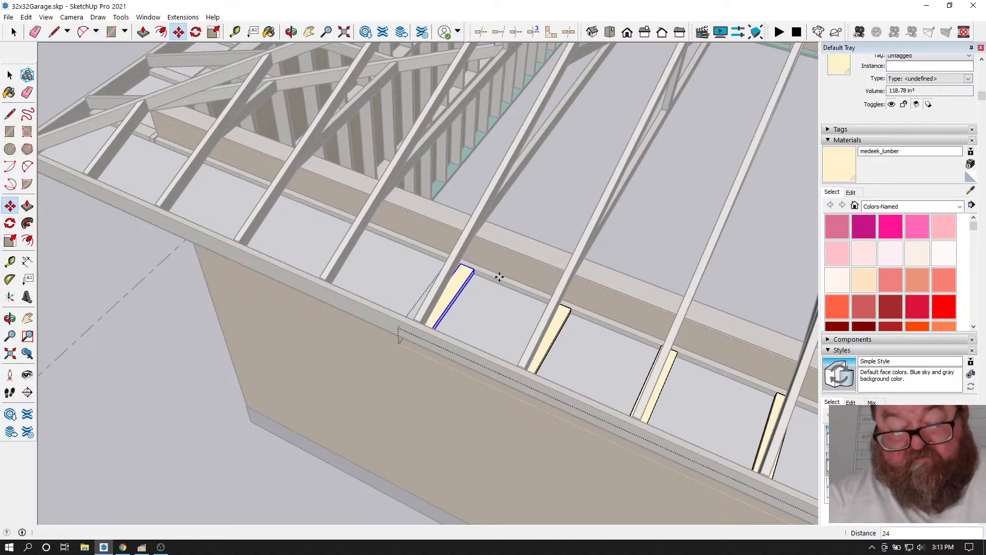
- Array the copied end block five times at the same spacing to the garage corner, and close the group
{"action": "type", "text": "*5"}
{"action": "key", "text": "Return"}
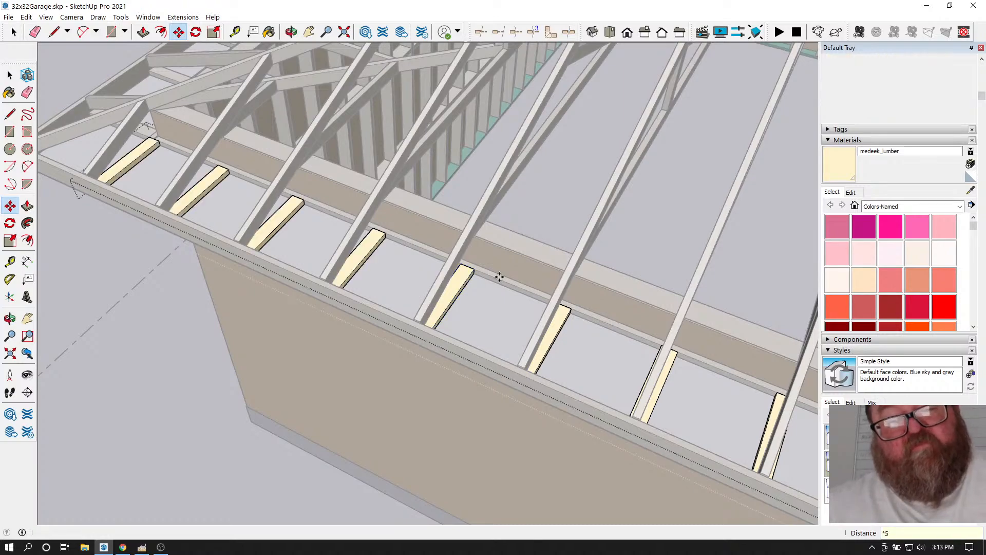
{"action": "scroll", "coordinate": [500, 277], "scroll_direction": "down", "scroll_amount": 3}
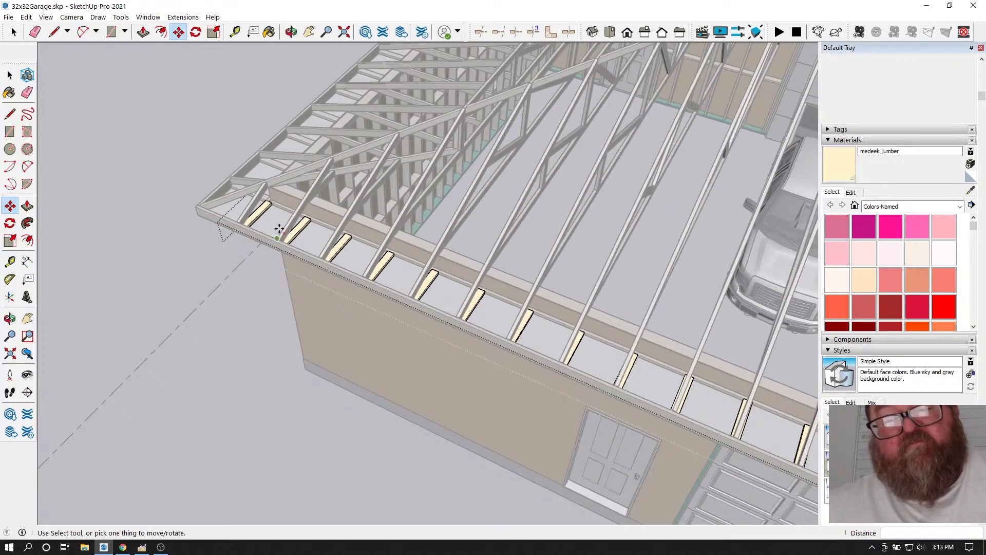
{"action": "scroll", "coordinate": [277, 228], "scroll_direction": "up", "scroll_amount": 3}
{"action": "scroll", "coordinate": [54, 110], "scroll_direction": "down", "scroll_amount": 1}
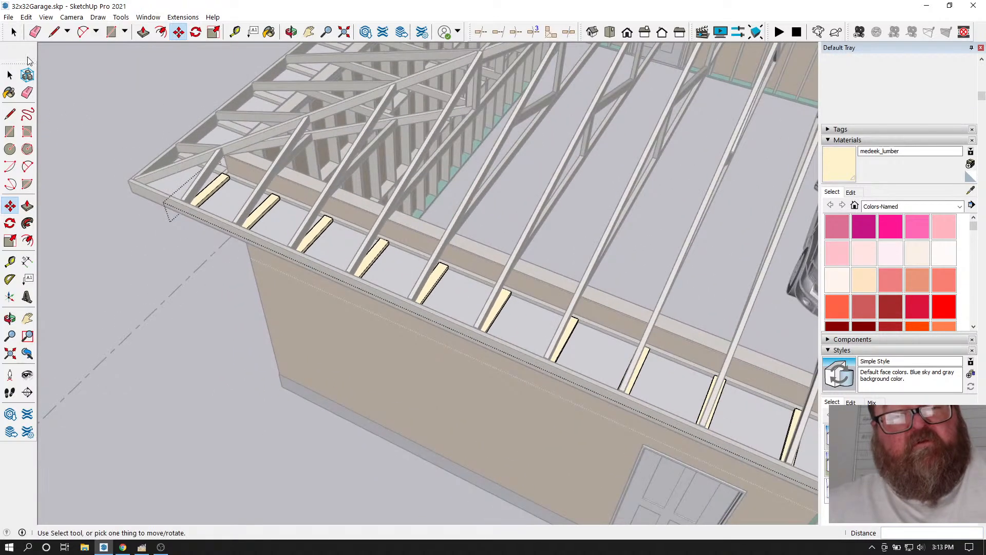
{"action": "left_click", "coordinate": [15, 33]}
{"action": "left_click", "coordinate": [88, 145]}
{"action": "scroll", "coordinate": [272, 205], "scroll_direction": "down", "scroll_amount": 6}
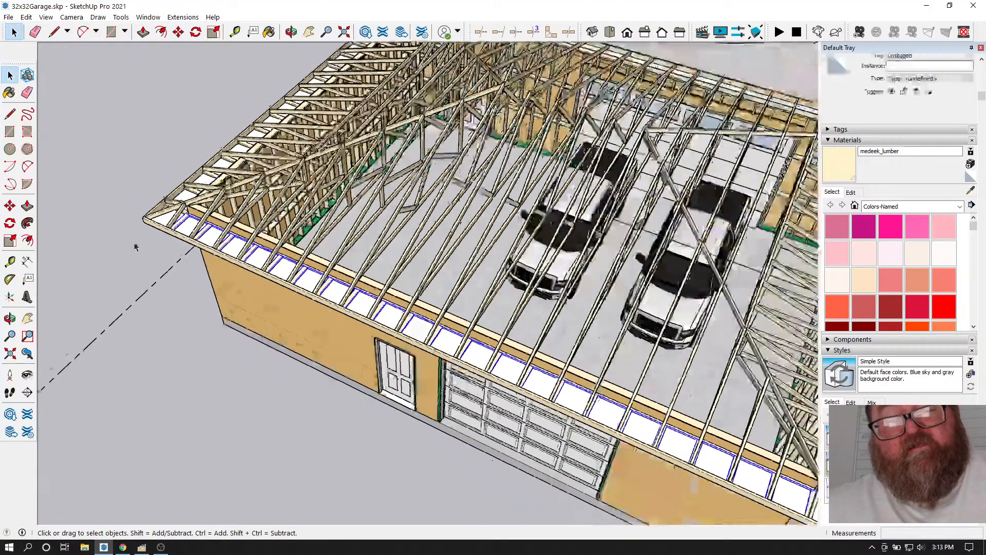
- Copy the extended soffit block group straight across the garage to the opposite long eave on the concrete driveway side
{"action": "left_click", "coordinate": [291, 32]}
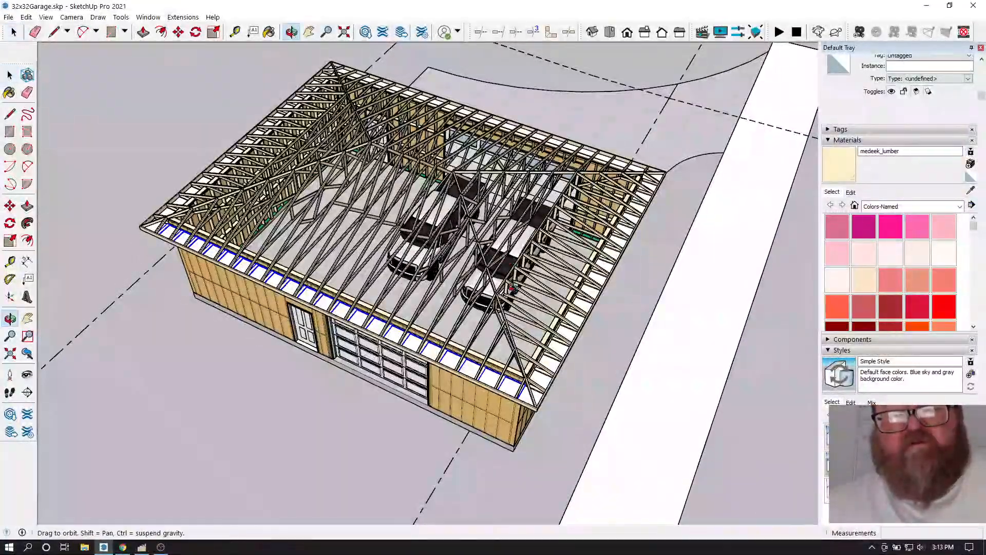
{"action": "left_click_drag", "start_coordinate": [360, 309], "coordinate": [154, 337]}
{"action": "scroll", "coordinate": [280, 353], "scroll_direction": "up", "scroll_amount": 5}
{"action": "scroll", "coordinate": [281, 353], "scroll_direction": "up", "scroll_amount": 6}
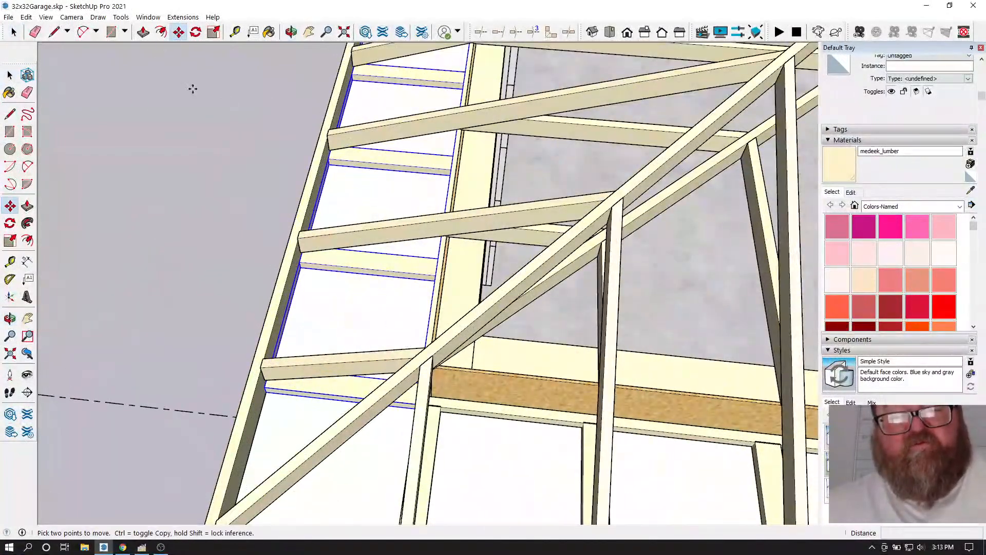
{"action": "scroll", "coordinate": [230, 267], "scroll_direction": "down", "scroll_amount": 3}
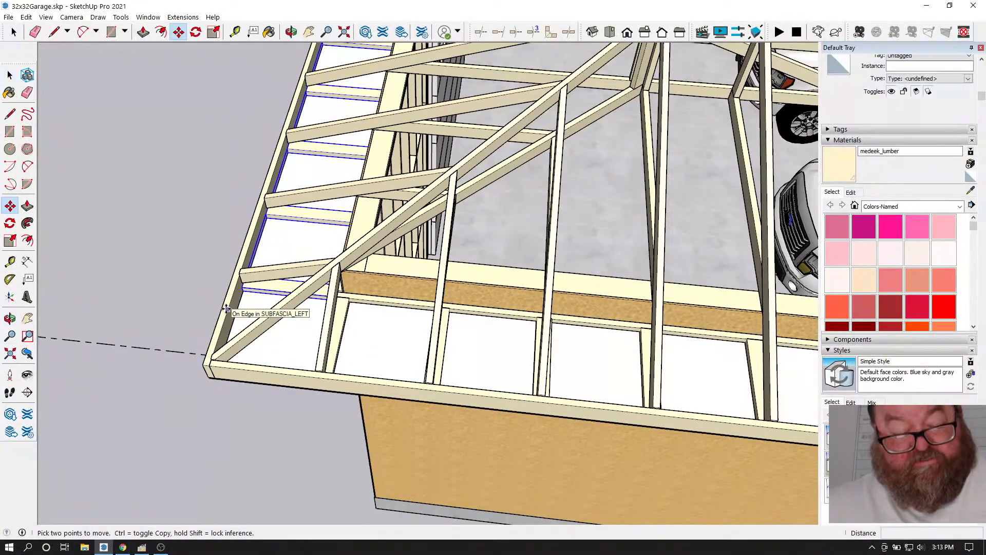
{"action": "scroll", "coordinate": [72, 325], "scroll_direction": "down", "scroll_amount": 5}
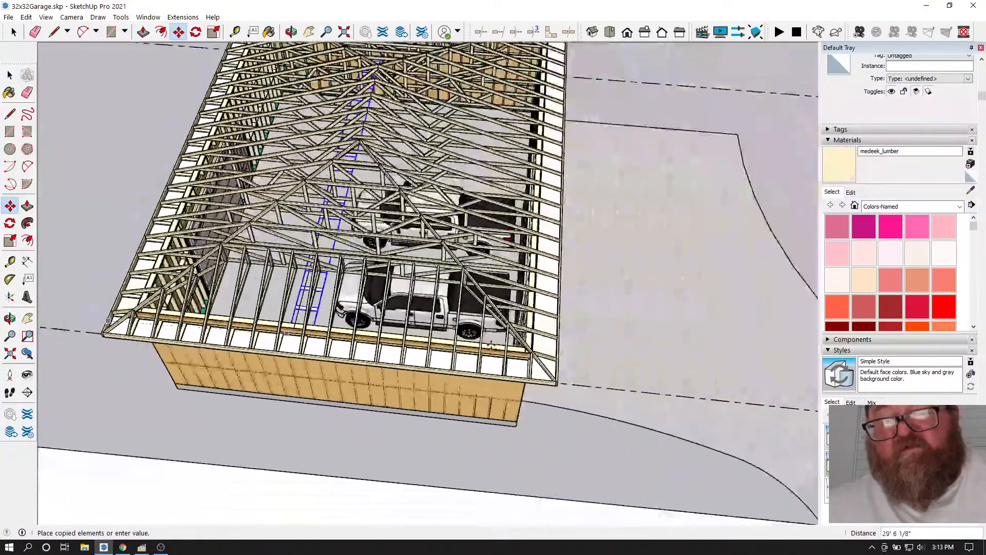
{"action": "scroll", "coordinate": [550, 318], "scroll_direction": "up", "scroll_amount": 2}
{"action": "scroll", "coordinate": [583, 357], "scroll_direction": "up", "scroll_amount": 4}
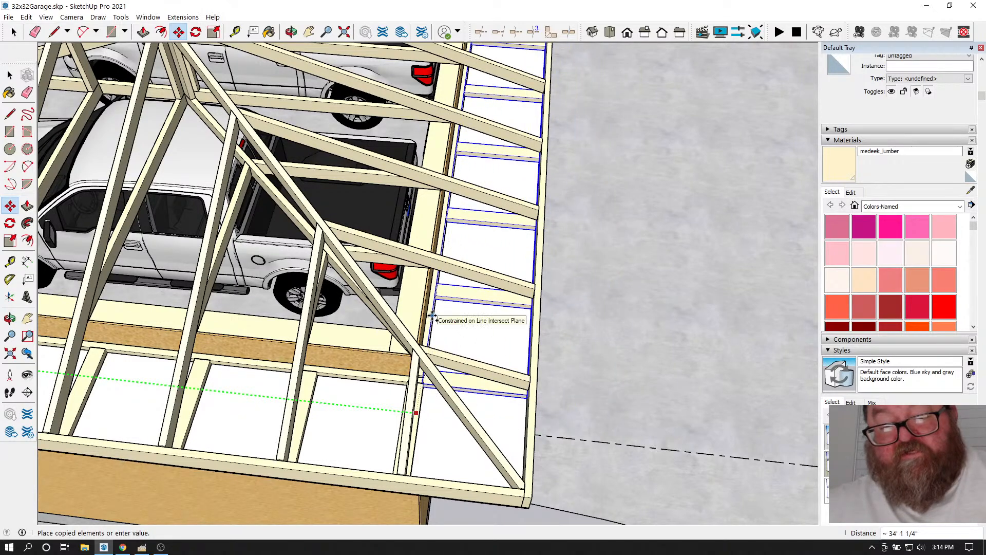
{"action": "scroll", "coordinate": [459, 350], "scroll_direction": "up", "scroll_amount": 10}
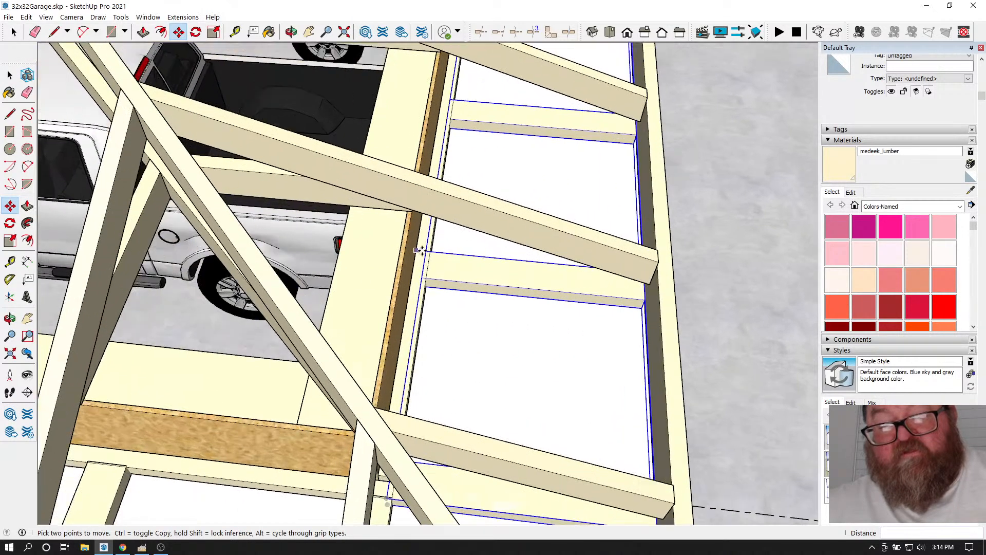
{"action": "scroll", "coordinate": [434, 282], "scroll_direction": "up", "scroll_amount": 3}
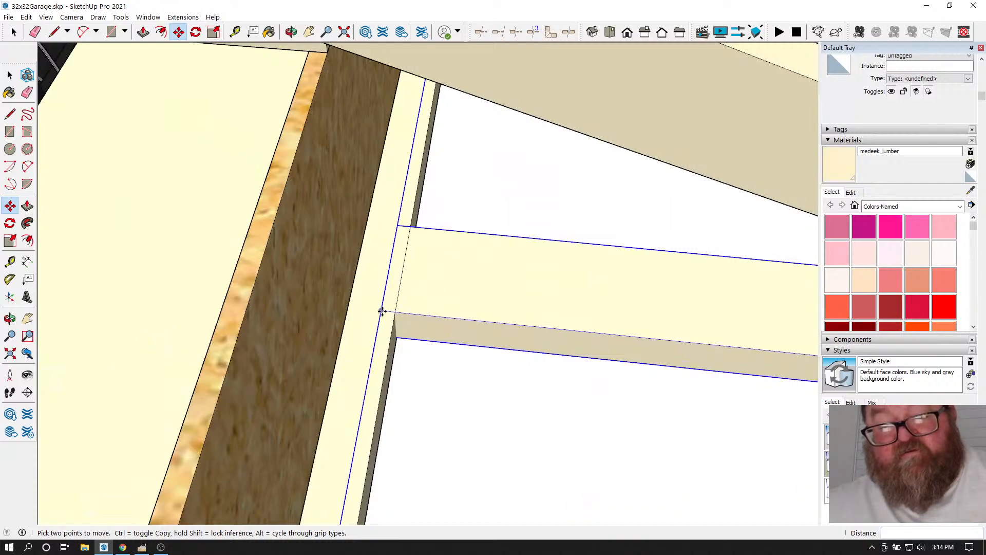
{"action": "scroll", "coordinate": [392, 313], "scroll_direction": "down", "scroll_amount": 6}
{"action": "scroll", "coordinate": [535, 374], "scroll_direction": "down", "scroll_amount": 10}
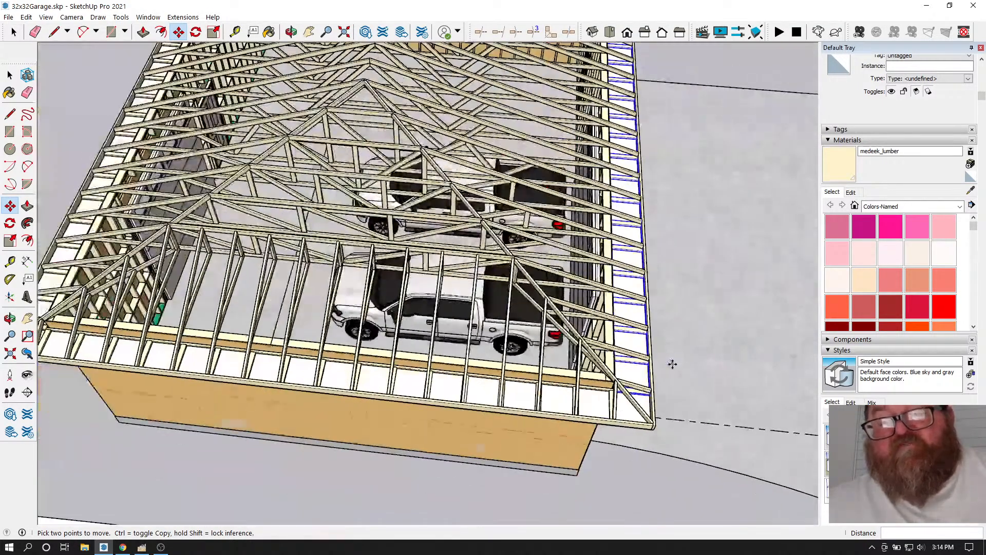
{"action": "scroll", "coordinate": [673, 364], "scroll_direction": "down", "scroll_amount": 5}
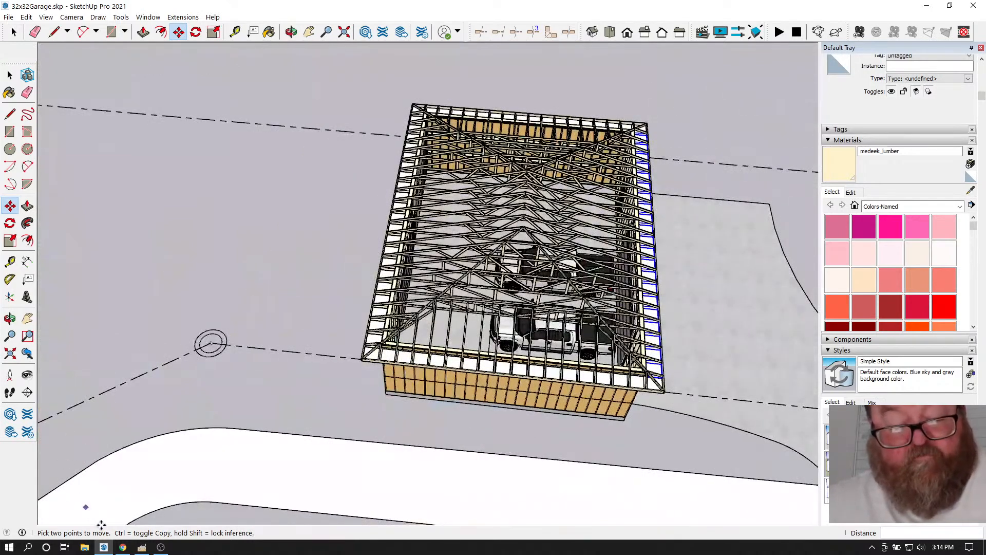
- Switch to the browser to check the YouTube Studio live stream page and chat, and return to the SketchUp model
{"action": "left_click", "coordinate": [123, 548]}
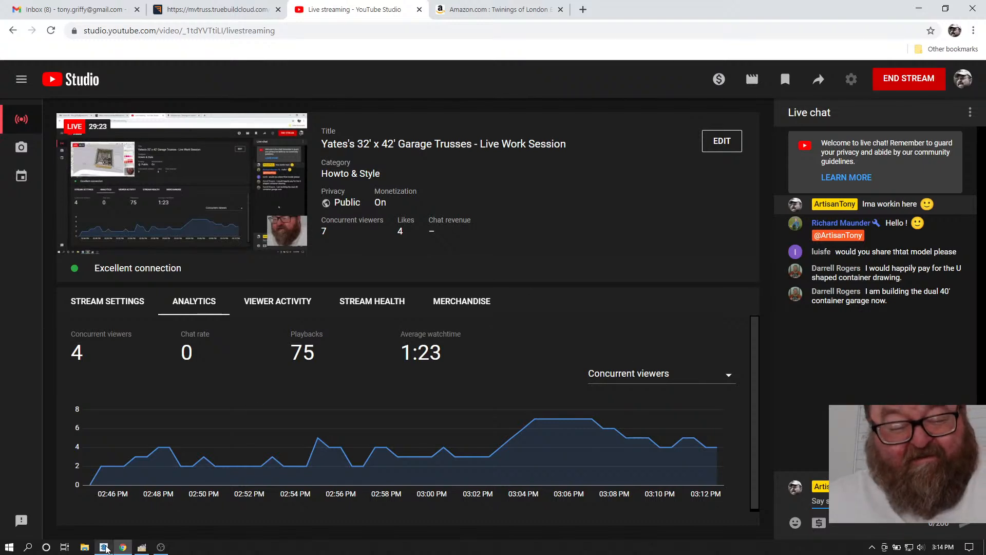
{"action": "left_click", "coordinate": [103, 548]}
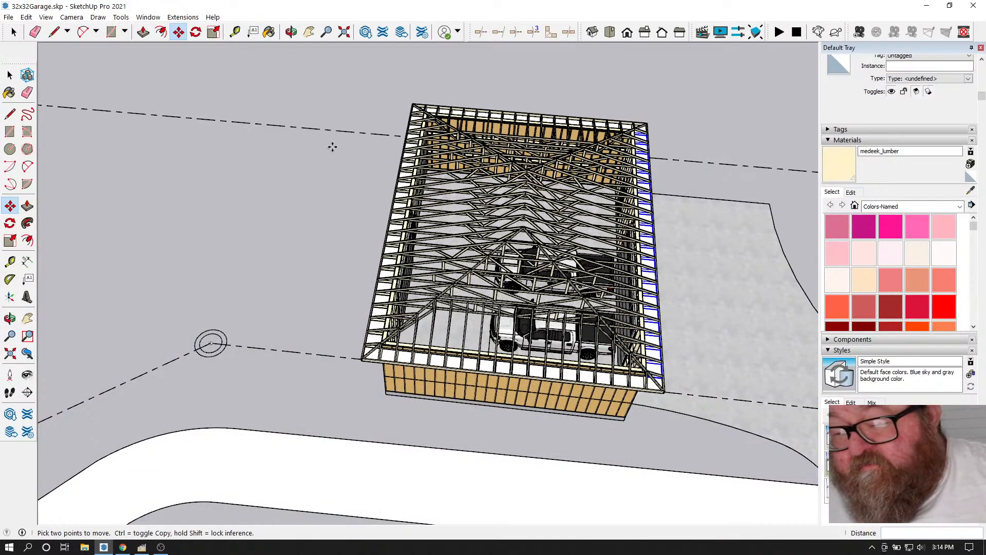
- Clear the selection and examine the soffit blocks along all the eaves from around the garage
{"action": "left_click", "coordinate": [291, 32]}
{"action": "scroll", "coordinate": [518, 308], "scroll_direction": "up", "scroll_amount": 3}
{"action": "left_click_drag", "start_coordinate": [518, 309], "coordinate": [452, 411]}
{"action": "scroll", "coordinate": [477, 425], "scroll_direction": "up", "scroll_amount": 3}
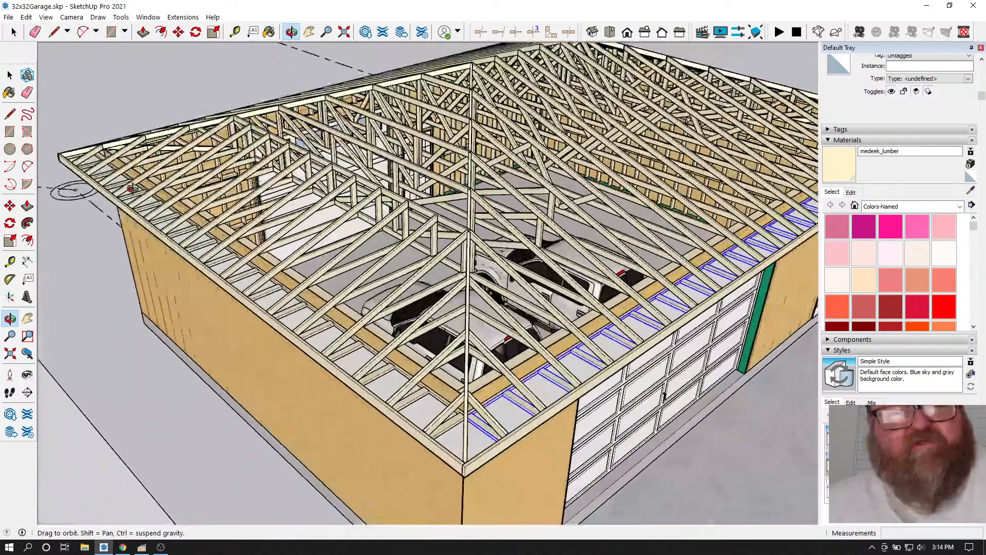
{"action": "left_click", "coordinate": [14, 32]}
{"action": "left_click", "coordinate": [144, 90]}
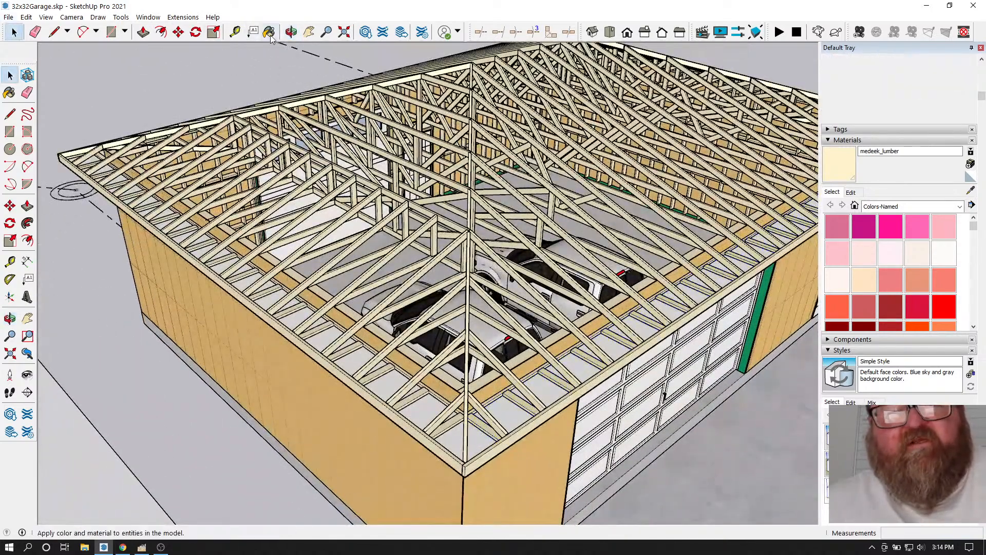
{"action": "left_click", "coordinate": [292, 32]}
{"action": "left_click_drag", "start_coordinate": [411, 360], "coordinate": [80, 382]}
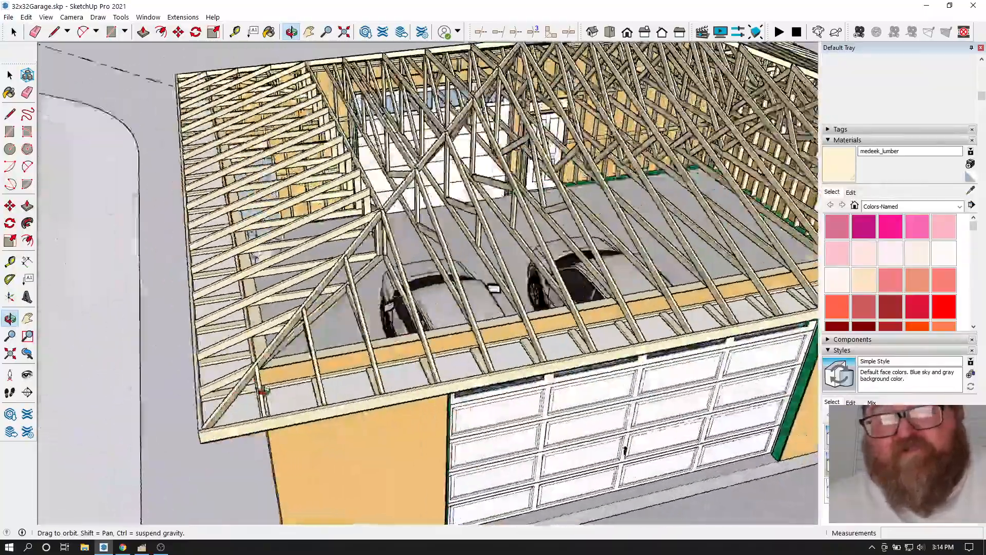
{"action": "scroll", "coordinate": [79, 382], "scroll_direction": "down", "scroll_amount": 3}
{"action": "left_click_drag", "start_coordinate": [668, 318], "coordinate": [431, 105]}
{"action": "scroll", "coordinate": [519, 434], "scroll_direction": "up", "scroll_amount": 4}
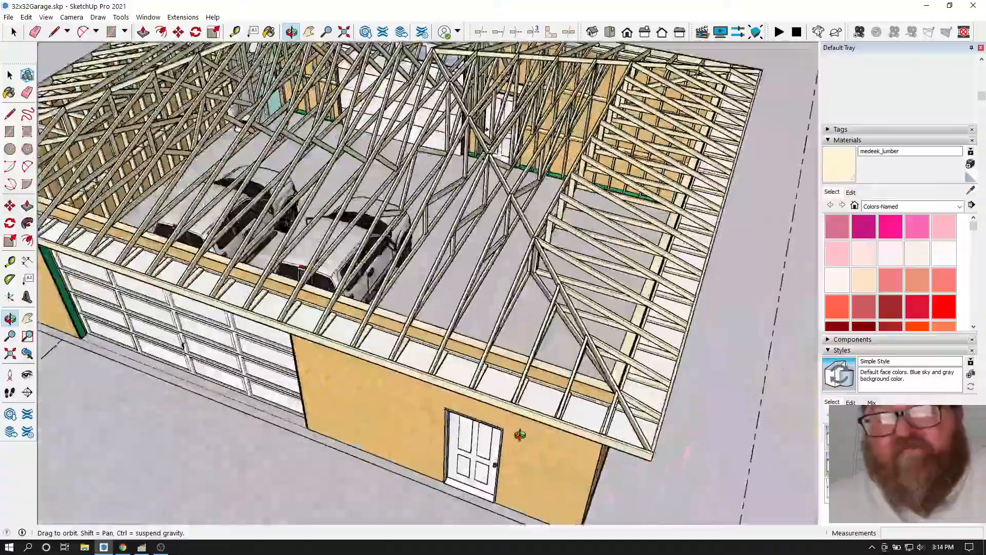
{"action": "left_click_drag", "start_coordinate": [600, 418], "coordinate": [478, 399]}
{"action": "scroll", "coordinate": [329, 386], "scroll_direction": "down", "scroll_amount": 3}
{"action": "left_click_drag", "start_coordinate": [791, 391], "coordinate": [601, 392]}
{"action": "middle_click_drag", "start_coordinate": [601, 392], "coordinate": [433, 390]}
{"action": "left_click_drag", "start_coordinate": [433, 390], "coordinate": [564, 392]}
- Examine a hip corner up close, checking how the fascia, hip truss and soffit blocks meet
{"action": "scroll", "coordinate": [311, 405], "scroll_direction": "up", "scroll_amount": 5}
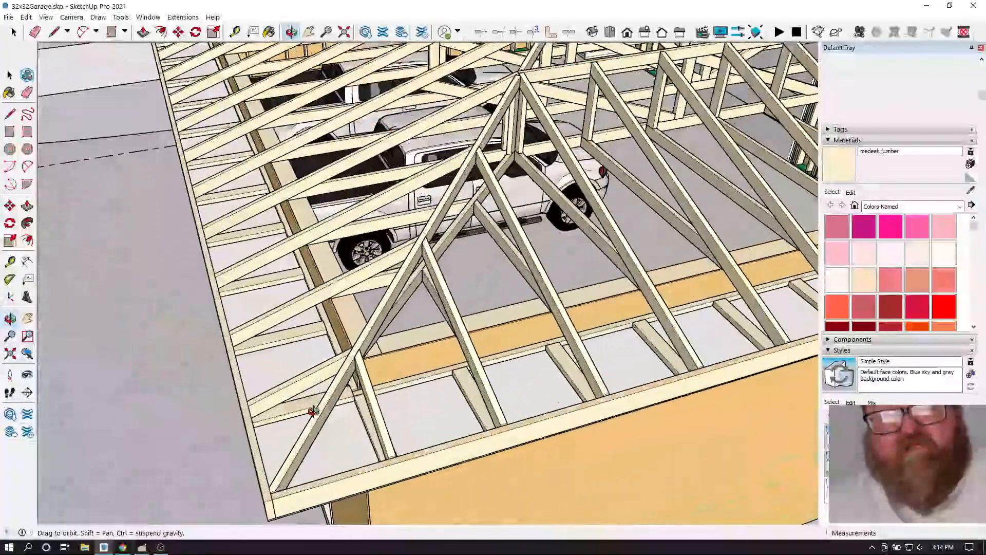
{"action": "scroll", "coordinate": [401, 293], "scroll_direction": "down", "scroll_amount": 4}
{"action": "left_click_drag", "start_coordinate": [314, 411], "coordinate": [390, 211]}
{"action": "left_click_drag", "start_coordinate": [355, 345], "coordinate": [348, 429]}
{"action": "scroll", "coordinate": [299, 405], "scroll_direction": "up", "scroll_amount": 5}
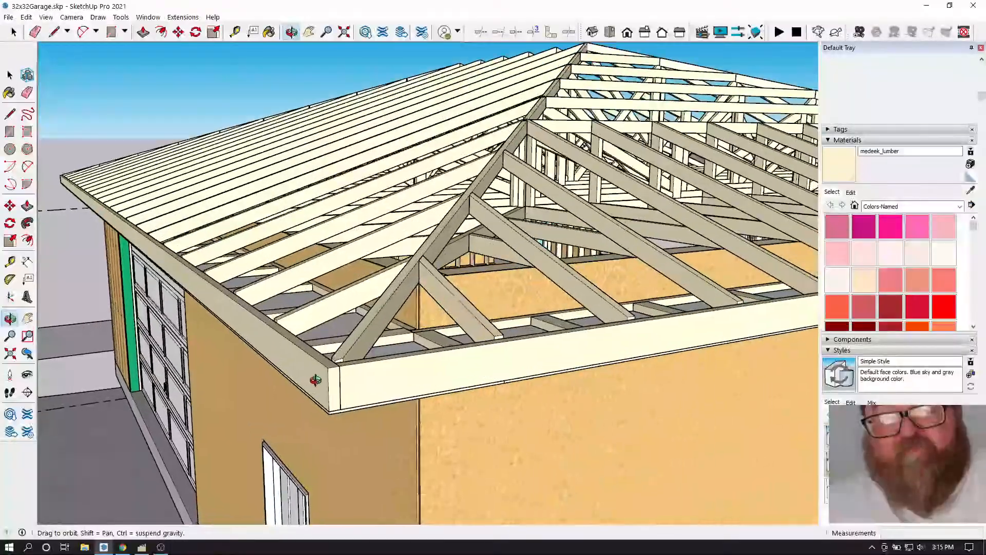
{"action": "left_click_drag", "start_coordinate": [317, 381], "coordinate": [467, 403]}
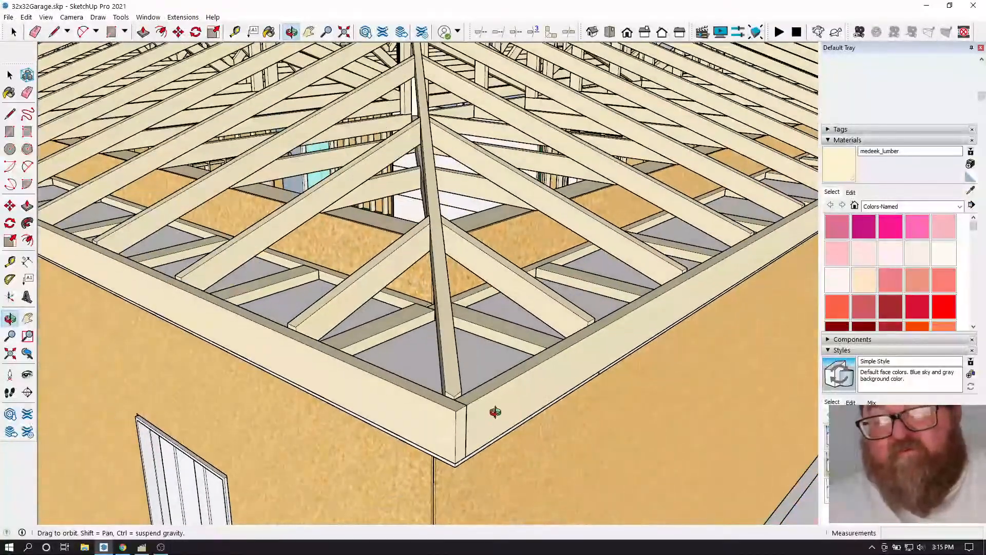
- Draw a 3/4" by 7.25" vertical profile against the outer face of the sub-fascia near the hip corner
{"action": "scroll", "coordinate": [511, 428], "scroll_direction": "up", "scroll_amount": 3}
{"action": "left_click", "coordinate": [114, 34]}
{"action": "scroll", "coordinate": [519, 401], "scroll_direction": "up", "scroll_amount": 2}
{"action": "scroll", "coordinate": [557, 355], "scroll_direction": "down", "scroll_amount": 1}
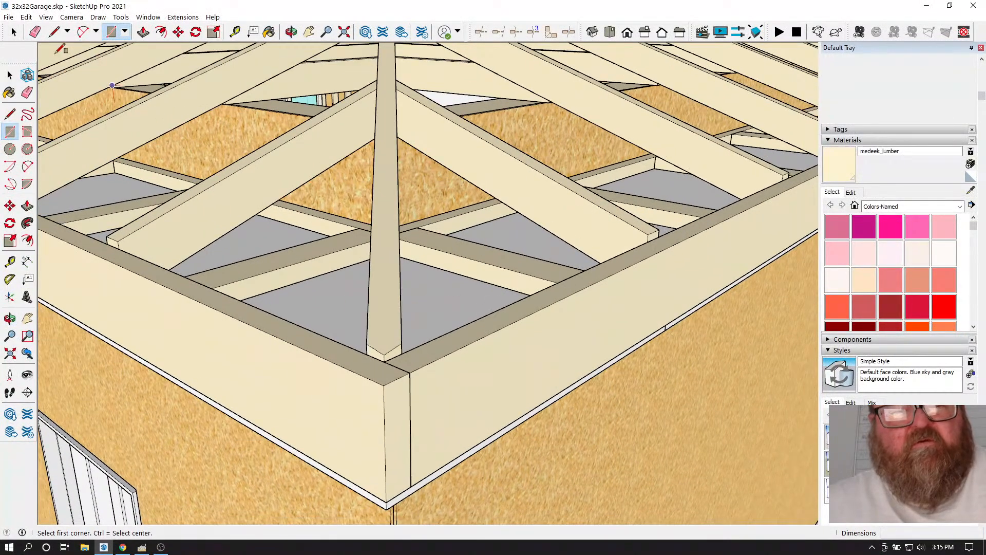
{"action": "scroll", "coordinate": [494, 322], "scroll_direction": "down", "scroll_amount": 1}
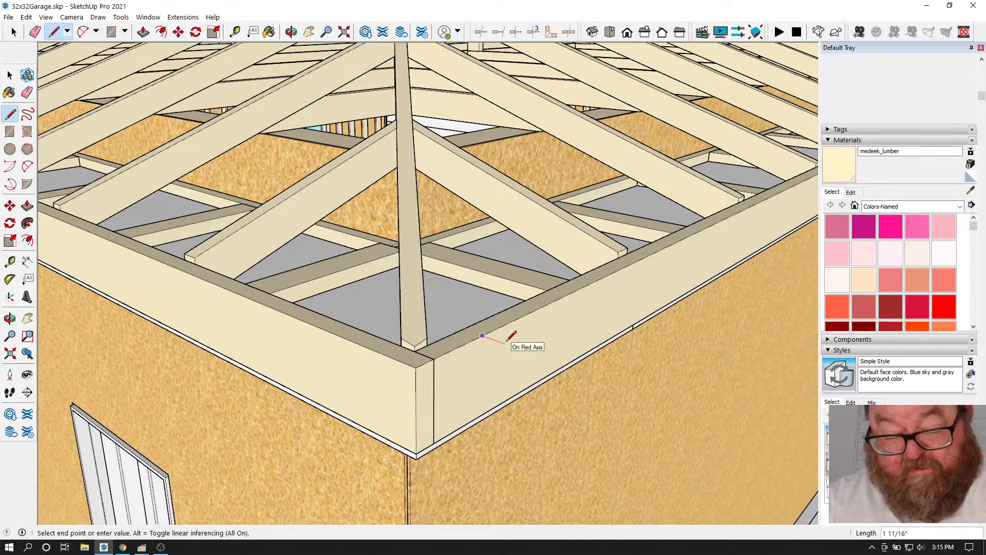
{"action": "key", "text": "Return"}
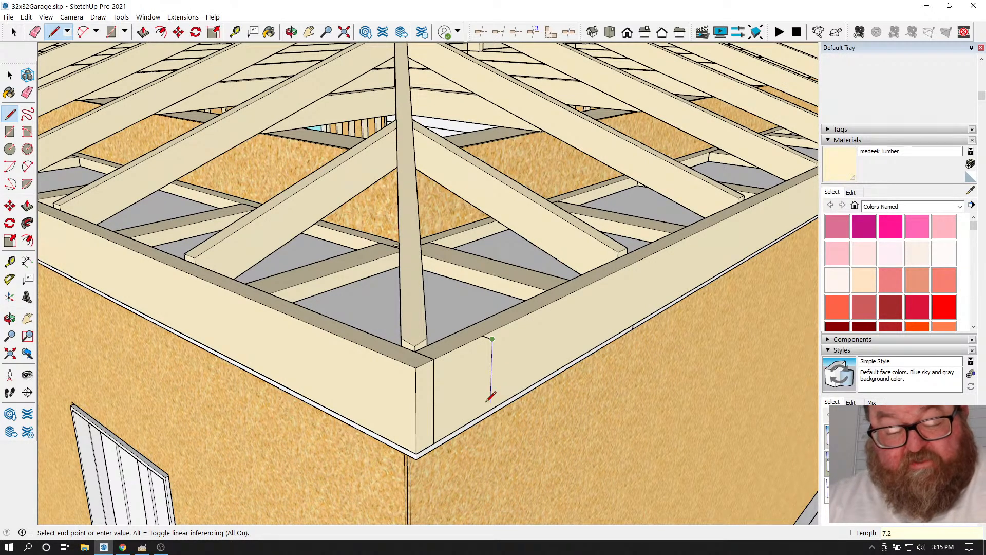
{"action": "key", "text": "Return"}
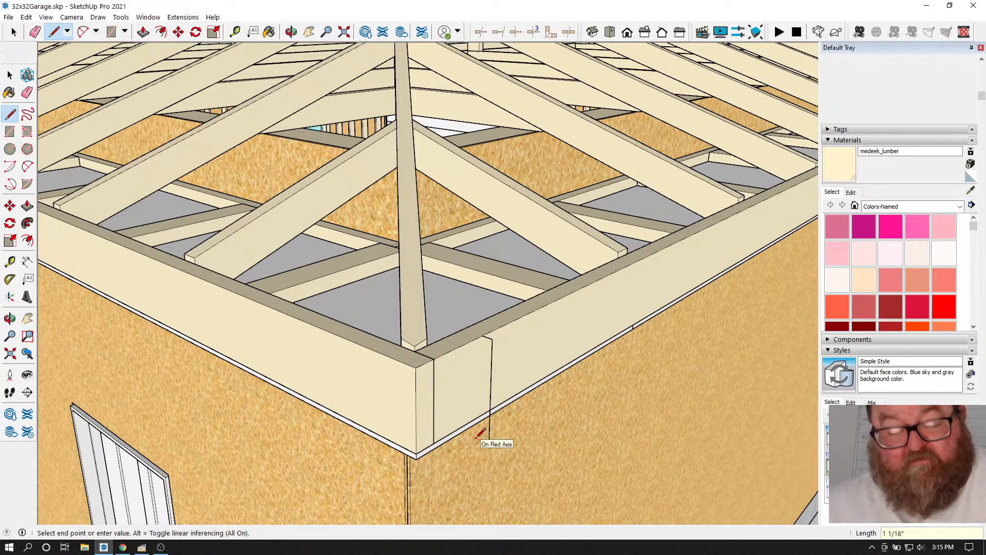
{"action": "type", "text": "3/4"}
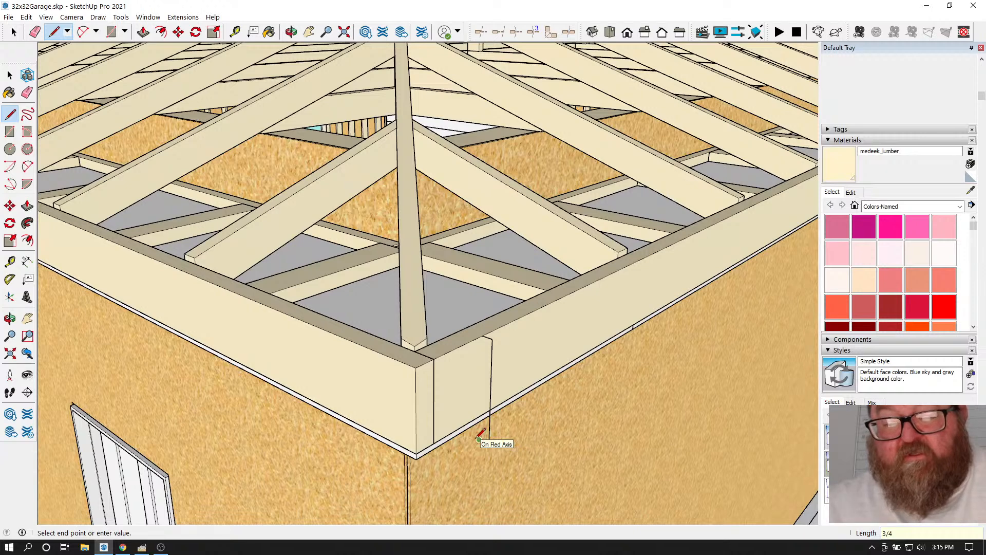
{"action": "key", "text": "Return"}
{"action": "left_click", "coordinate": [483, 336]}
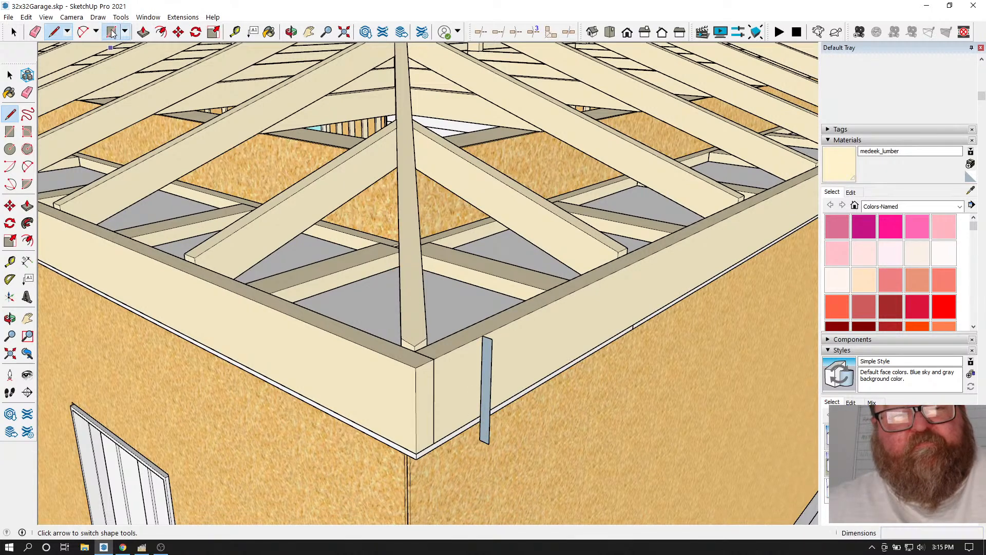
- Push/Pull the profile about 5 7/8" to the outer end of the hip corner to start a fascia board
{"action": "key", "text": "r"}
{"action": "left_click", "coordinate": [144, 31]}
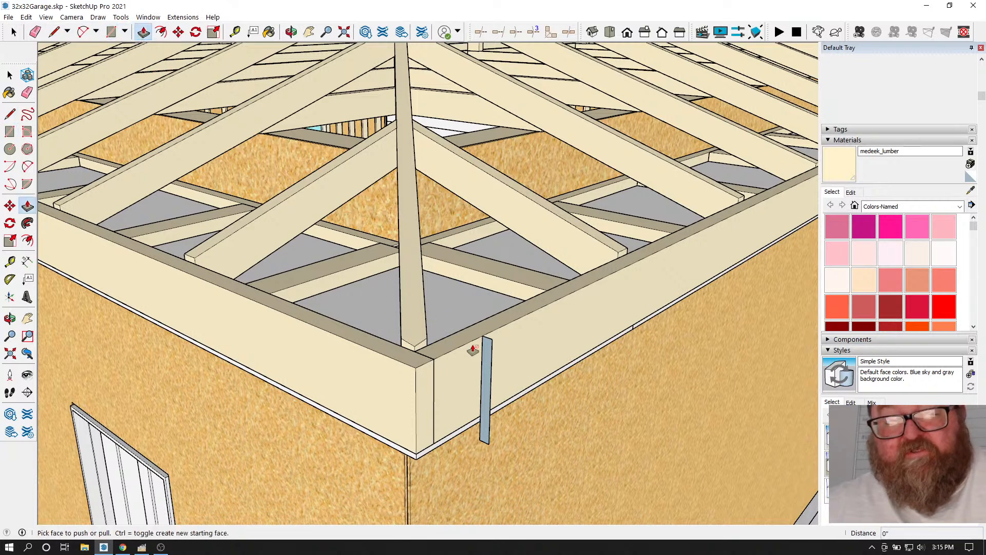
{"action": "left_click", "coordinate": [481, 347]}
{"action": "left_click", "coordinate": [414, 373]}
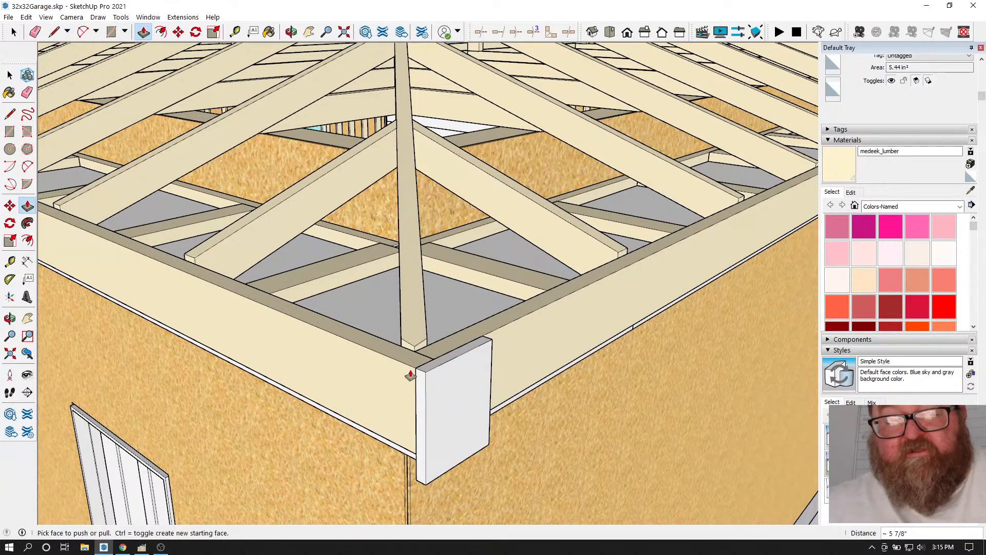
- Extend the fascia board's free end along the eave by 8 7/8", and a further 10' 5 7/8"
{"action": "left_click", "coordinate": [292, 31]}
{"action": "left_click_drag", "start_coordinate": [486, 307], "coordinate": [216, 288]}
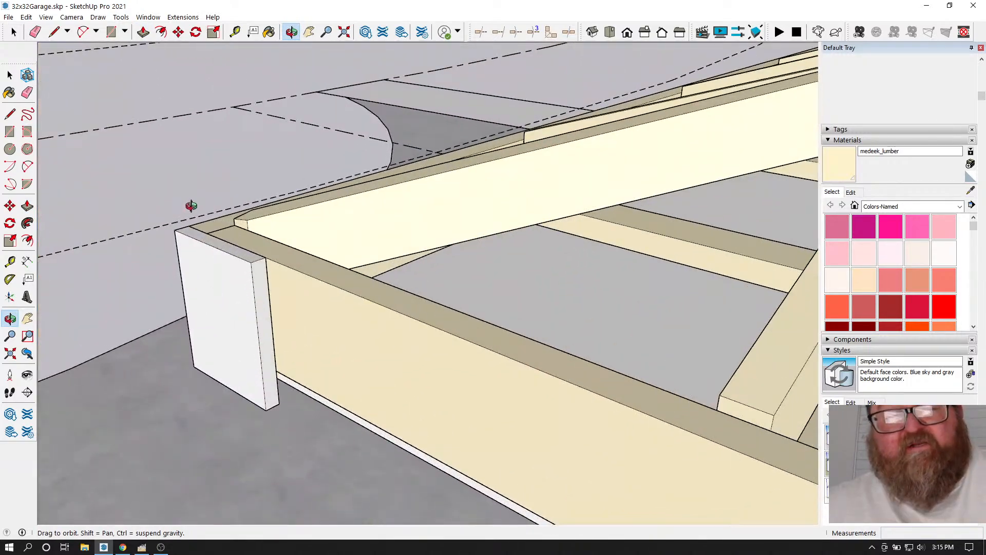
{"action": "left_click", "coordinate": [142, 34]}
{"action": "left_click", "coordinate": [258, 284]}
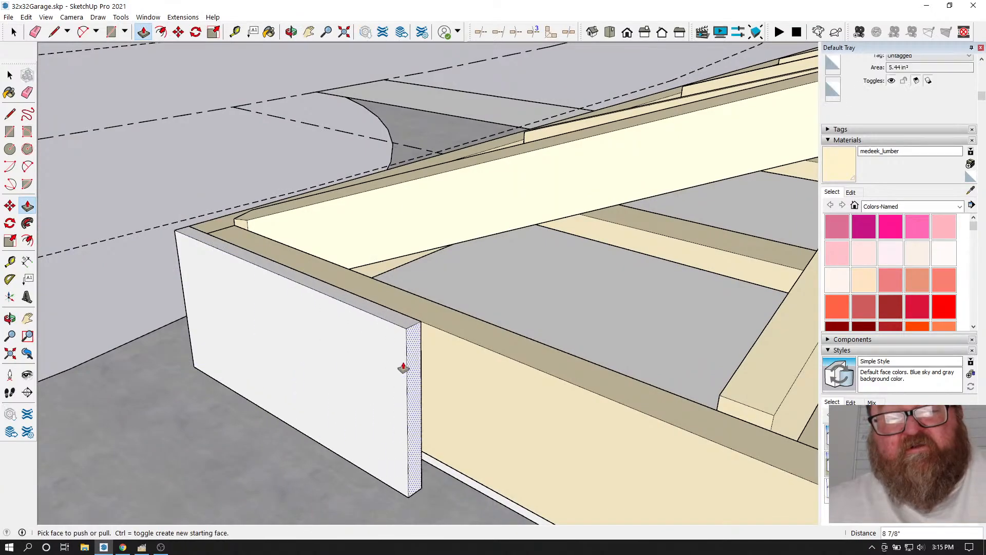
{"action": "left_click", "coordinate": [403, 369]}
{"action": "scroll", "coordinate": [170, 232], "scroll_direction": "down", "scroll_amount": 5}
{"action": "scroll", "coordinate": [169, 232], "scroll_direction": "down", "scroll_amount": 4}
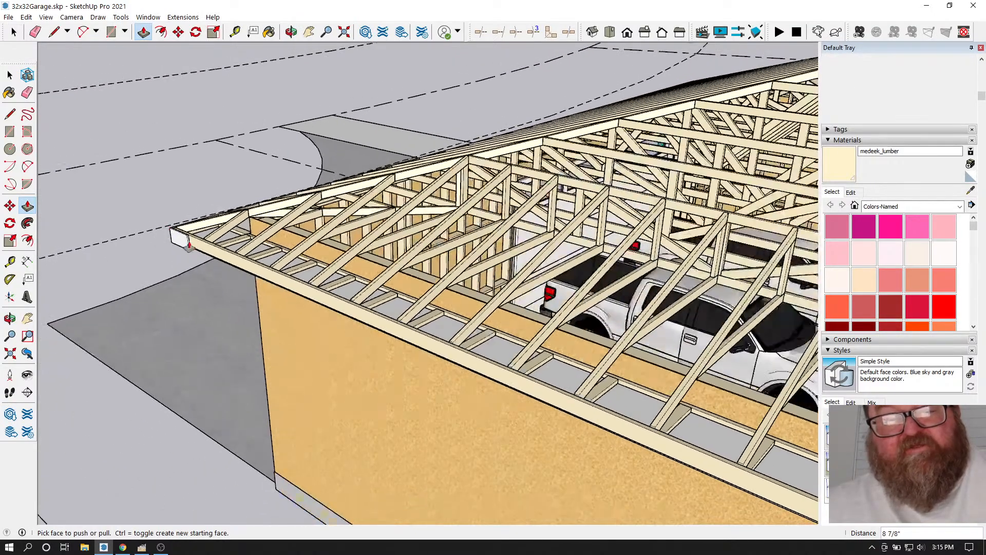
{"action": "scroll", "coordinate": [180, 239], "scroll_direction": "up", "scroll_amount": 5}
{"action": "left_click", "coordinate": [188, 247]}
{"action": "left_click", "coordinate": [802, 516]}
{"action": "scroll", "coordinate": [138, 226], "scroll_direction": "down", "scroll_amount": 4}
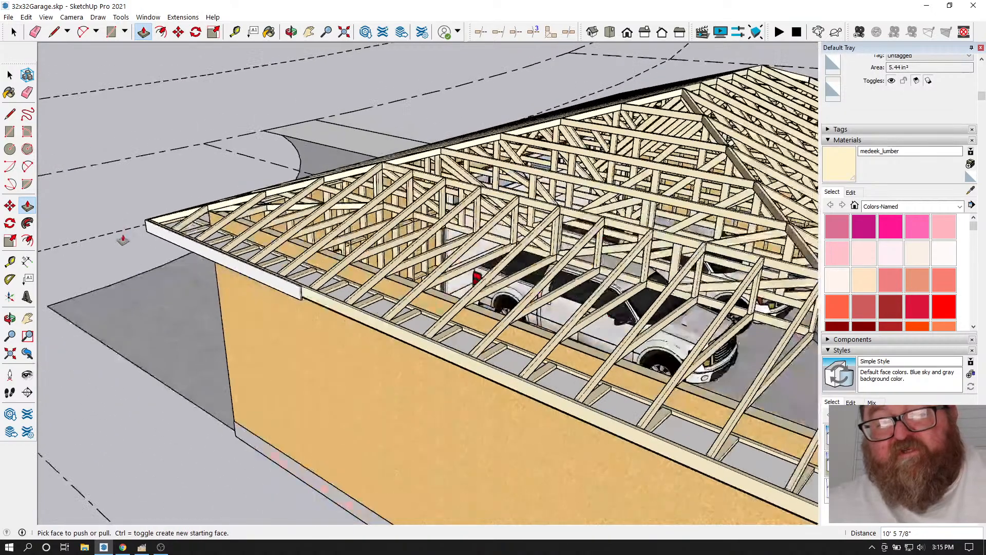
- Lengthen the fascia board farther along the same eave by 8' 11 11/16" and another 11' 3 1/16"
{"action": "scroll", "coordinate": [124, 237], "scroll_direction": "down", "scroll_amount": 5}
{"action": "scroll", "coordinate": [331, 356], "scroll_direction": "up", "scroll_amount": 9}
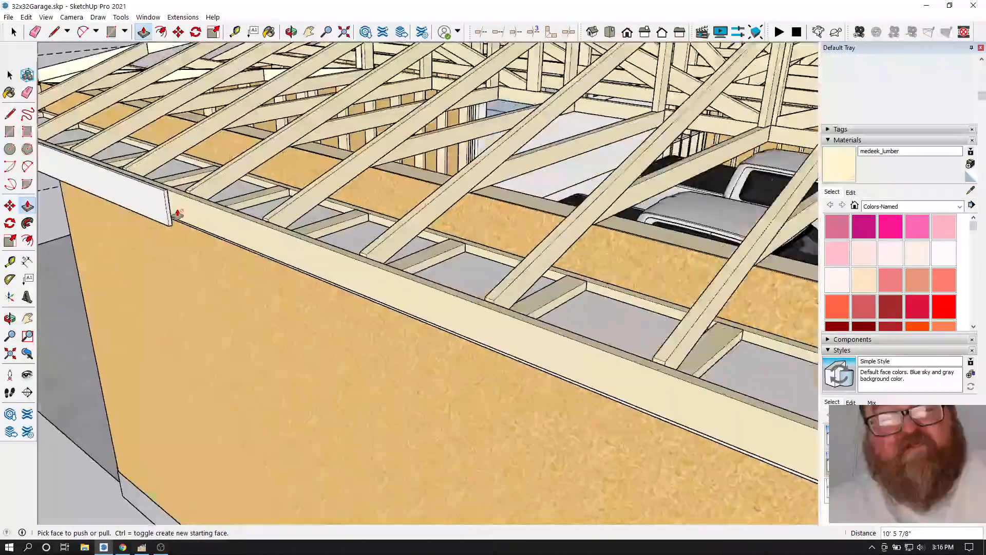
{"action": "left_click", "coordinate": [168, 204]}
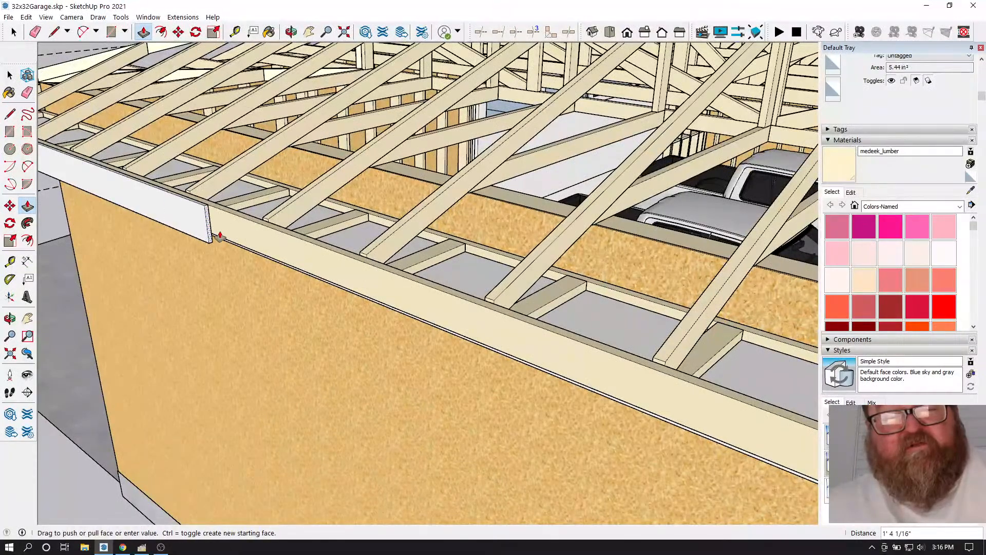
{"action": "left_click", "coordinate": [541, 385]}
{"action": "scroll", "coordinate": [542, 385], "scroll_direction": "down", "scroll_amount": 6}
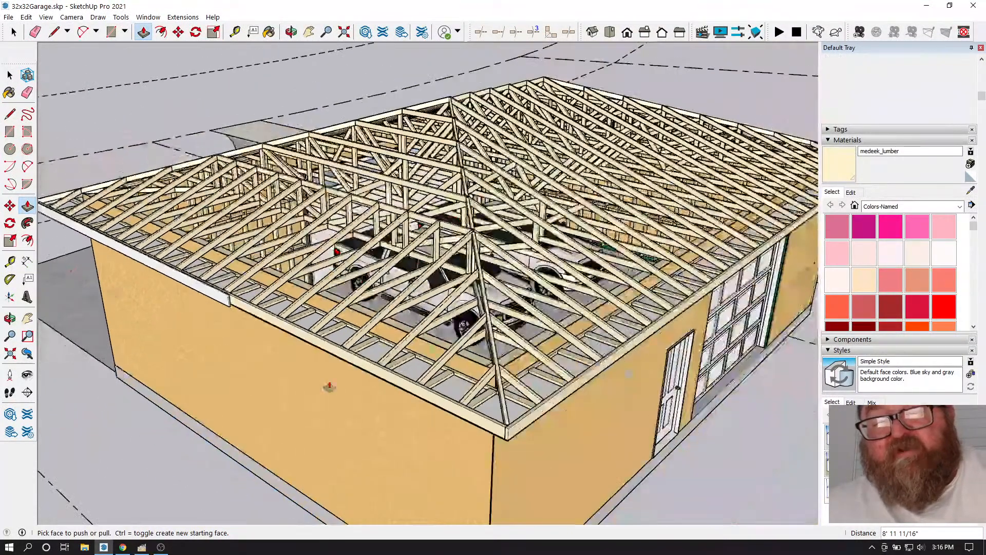
{"action": "scroll", "coordinate": [445, 444], "scroll_direction": "up", "scroll_amount": 3}
{"action": "scroll", "coordinate": [106, 220], "scroll_direction": "up", "scroll_amount": 4}
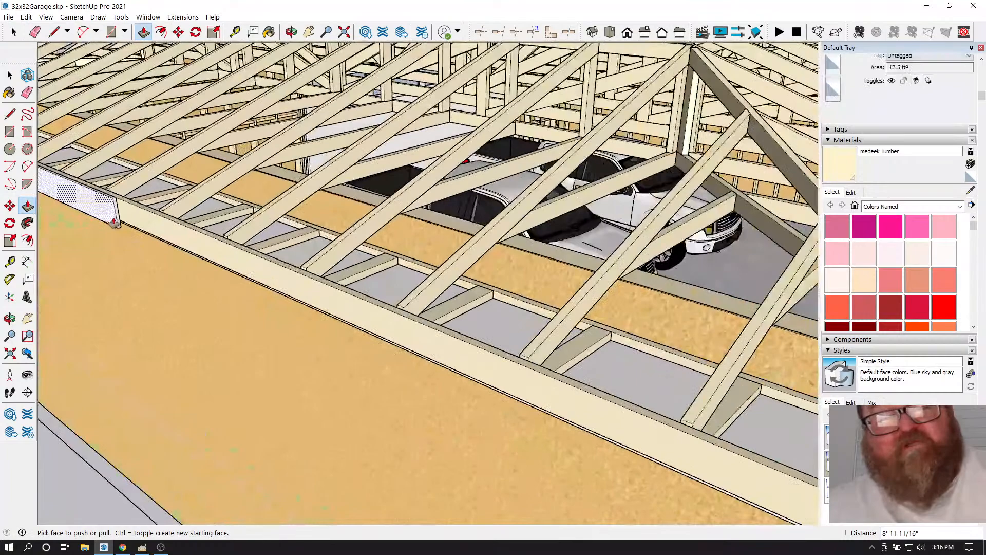
{"action": "left_click", "coordinate": [117, 215]}
{"action": "left_click", "coordinate": [199, 288]}
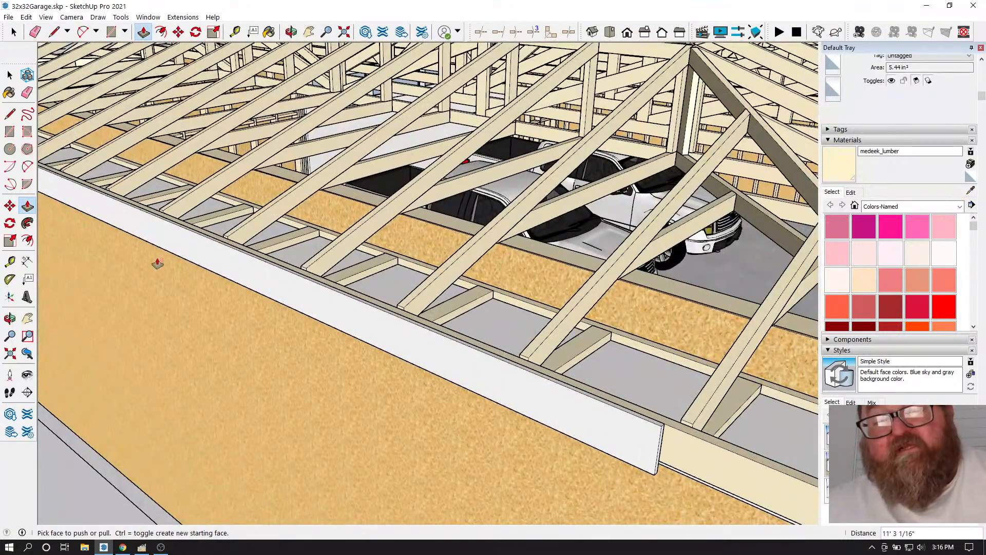
- Push/Pull the fascia board's end the last 4' 3 5/8" to the outer face of the opposite hip corner
{"action": "scroll", "coordinate": [118, 251], "scroll_direction": "down", "scroll_amount": 4}
{"action": "scroll", "coordinate": [463, 349], "scroll_direction": "up", "scroll_amount": 5}
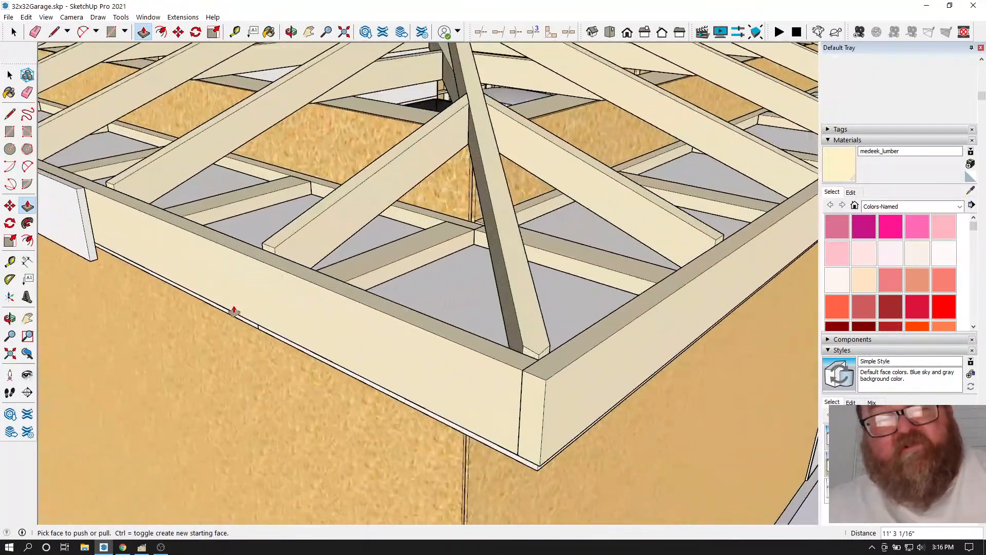
{"action": "left_click", "coordinate": [82, 213]}
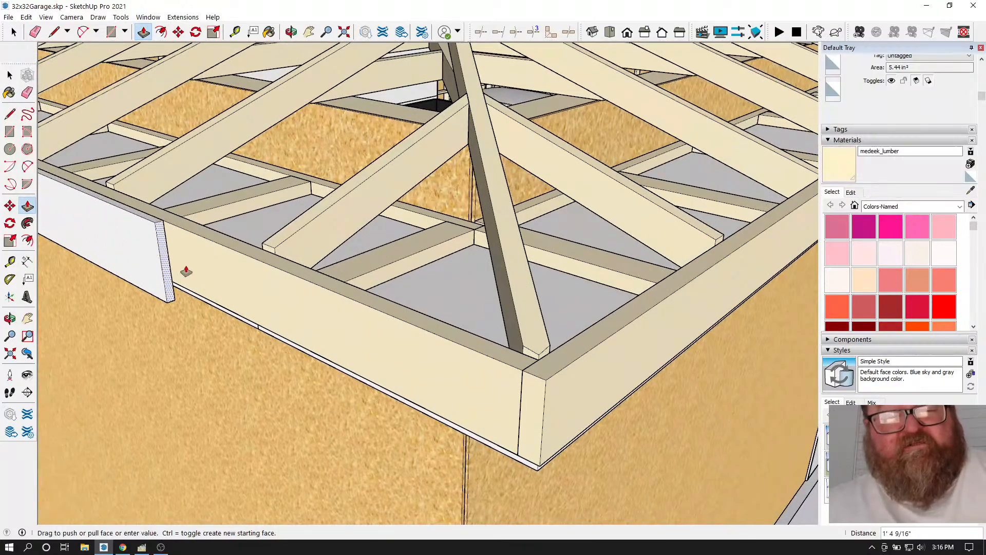
{"action": "left_click", "coordinate": [539, 400]}
{"action": "scroll", "coordinate": [238, 321], "scroll_direction": "down", "scroll_amount": 2}
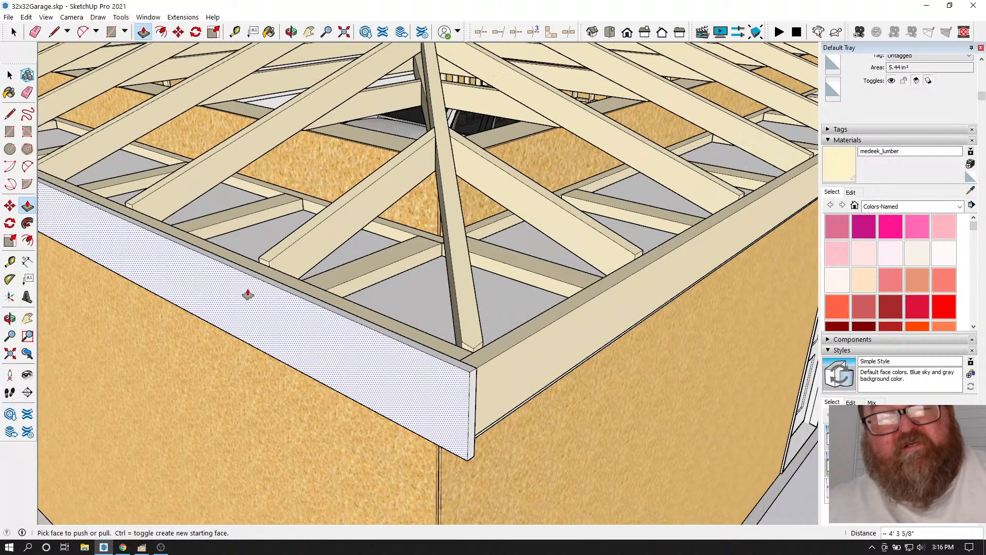
- Select all the geometry of the new fascia board and make it a group
{"action": "key", "text": "o"}
{"action": "left_click_drag", "start_coordinate": [410, 379], "coordinate": [283, 381]}
{"action": "scroll", "coordinate": [284, 381], "scroll_direction": "down", "scroll_amount": 3}
{"action": "left_click_drag", "start_coordinate": [359, 365], "coordinate": [455, 364]}
{"action": "scroll", "coordinate": [234, 338], "scroll_direction": "down", "scroll_amount": 2}
{"action": "left_click", "coordinate": [13, 32]}
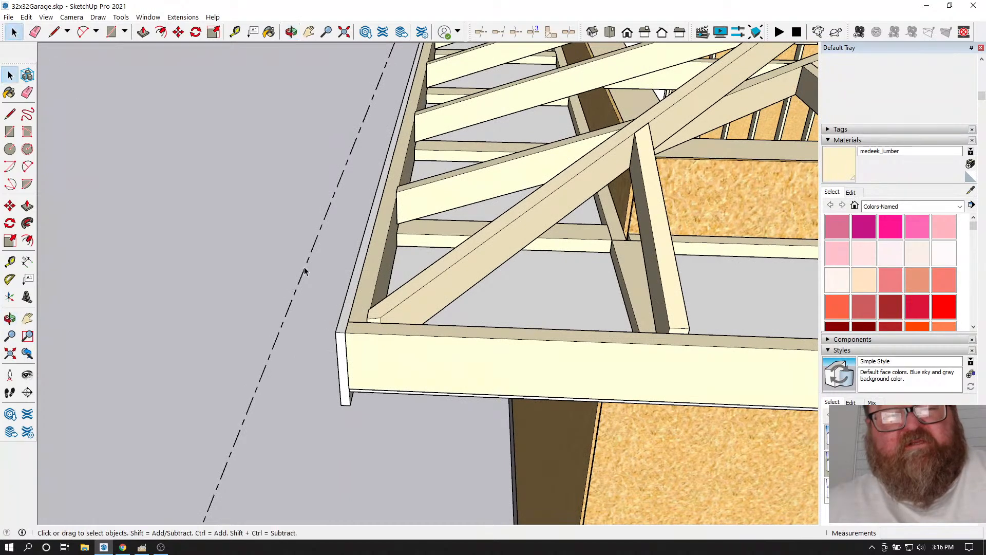
{"action": "scroll", "coordinate": [340, 346], "scroll_direction": "up", "scroll_amount": 2}
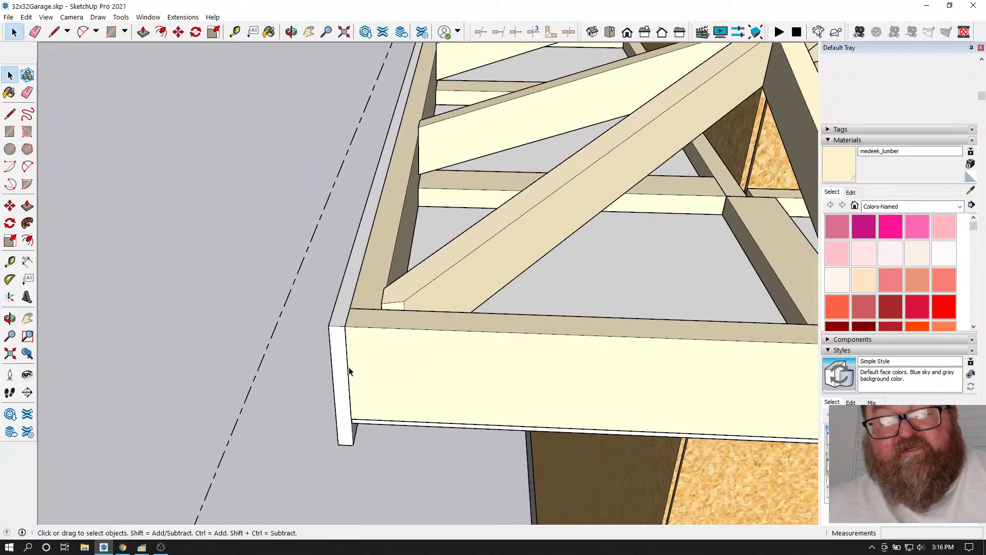
{"action": "left_click", "coordinate": [292, 32]}
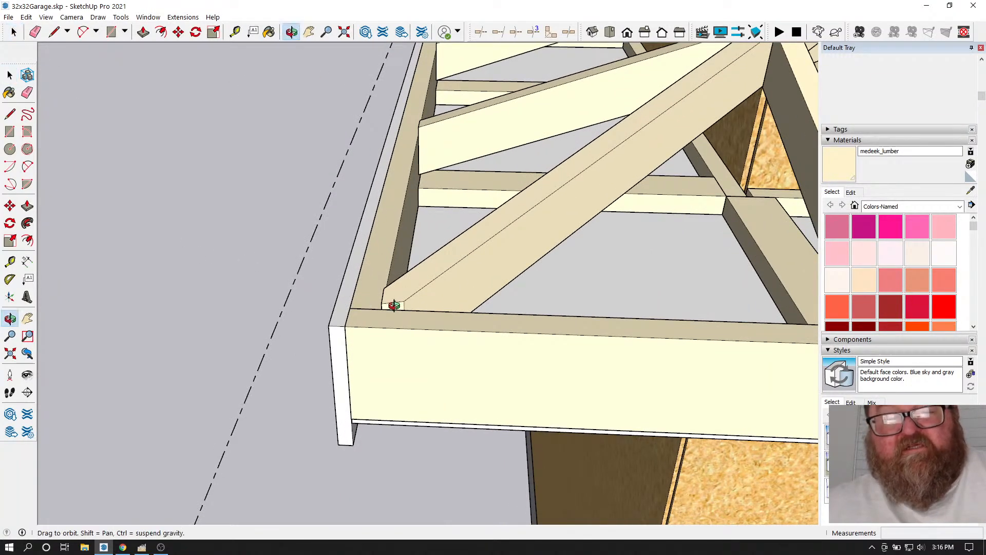
{"action": "left_click_drag", "start_coordinate": [393, 303], "coordinate": [357, 299]}
{"action": "key", "text": "space"}
{"action": "left_click", "coordinate": [349, 307]}
{"action": "triple_click", "coordinate": [349, 322]}
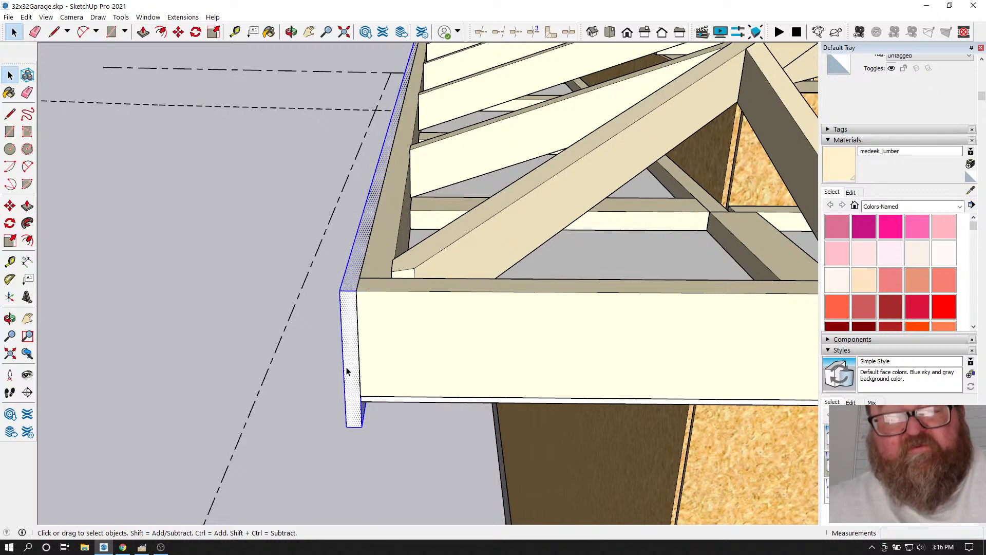
{"action": "left_click", "coordinate": [292, 32]}
{"action": "mouse_move", "coordinate": [405, 328]}
{"action": "left_mouse_down"}
{"action": "mouse_move", "coordinate": [293, 214]}
{"action": "mouse_move", "coordinate": [274, 165]}
{"action": "mouse_move", "coordinate": [391, 340]}
{"action": "left_mouse_up"}
{"action": "left_click", "coordinate": [10, 76]}
{"action": "right_click", "coordinate": [317, 314]}
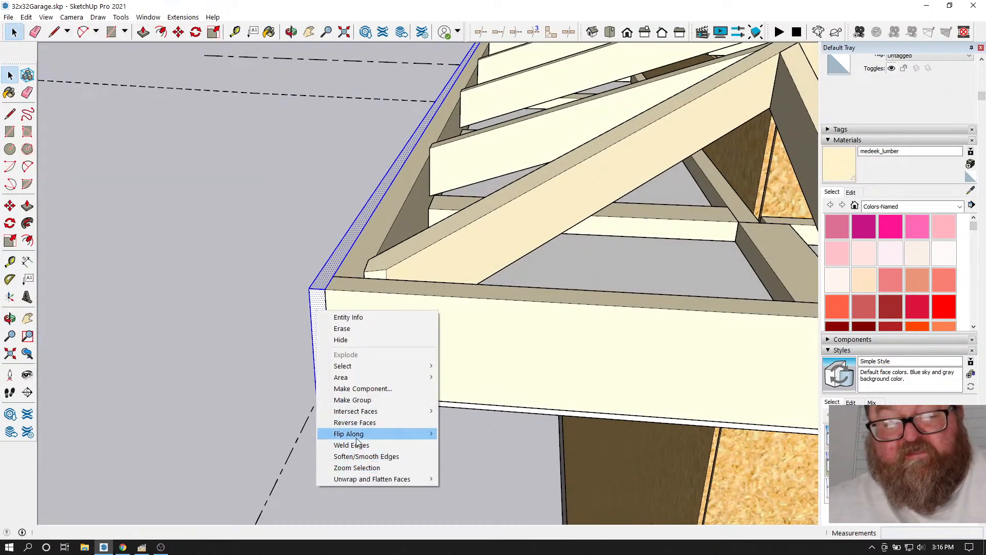
{"action": "left_click", "coordinate": [369, 400]}
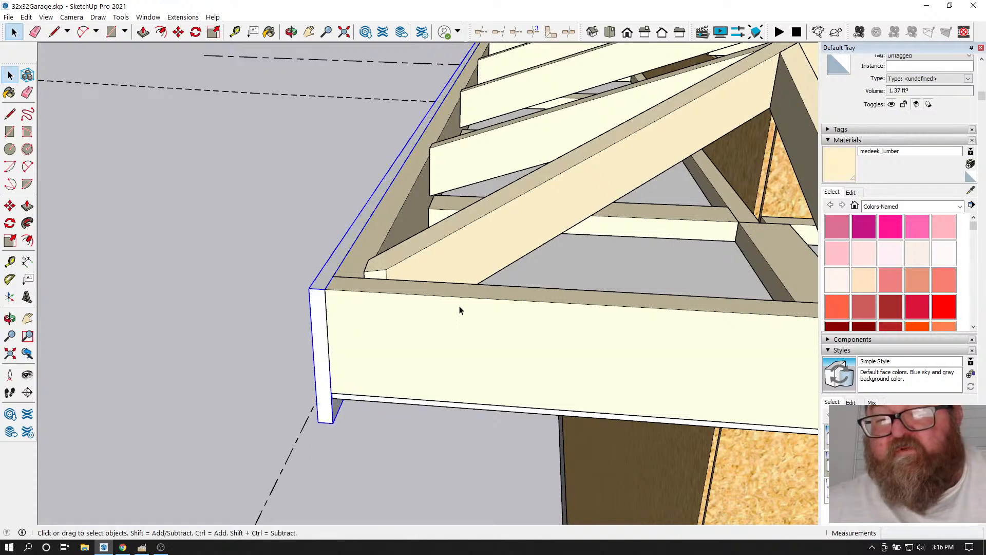
- Turn on the visibility of the roof_sheath tag to show the roof sheathing over the fascia corner
{"action": "middle_click_drag", "start_coordinate": [369, 188], "coordinate": [608, 273]}
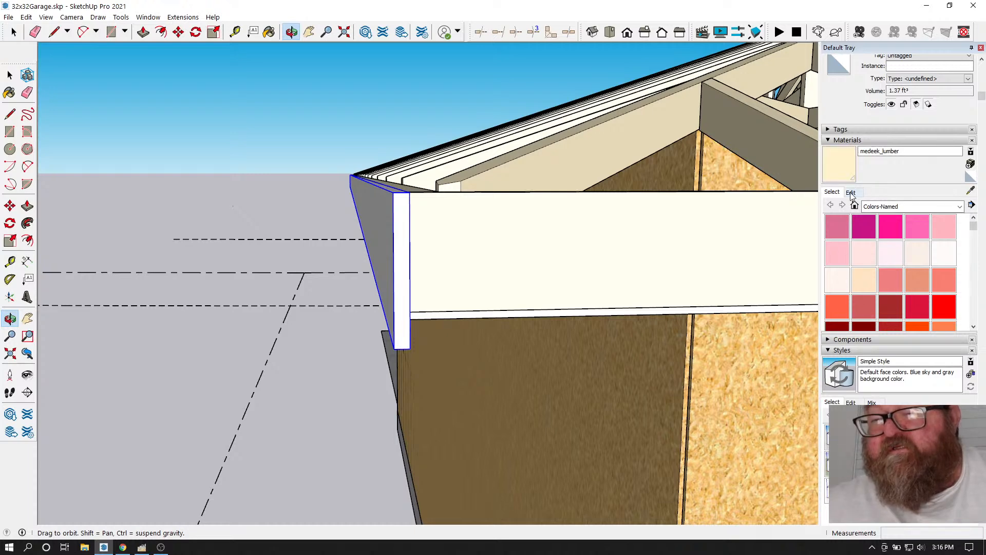
{"action": "left_click", "coordinate": [829, 140]}
{"action": "left_click", "coordinate": [827, 129]}
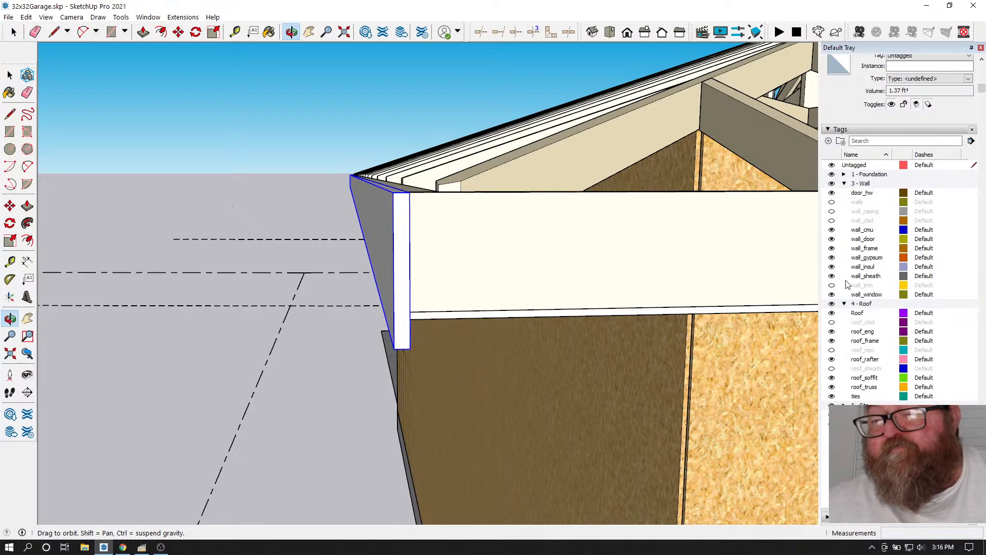
{"action": "left_click", "coordinate": [832, 369]}
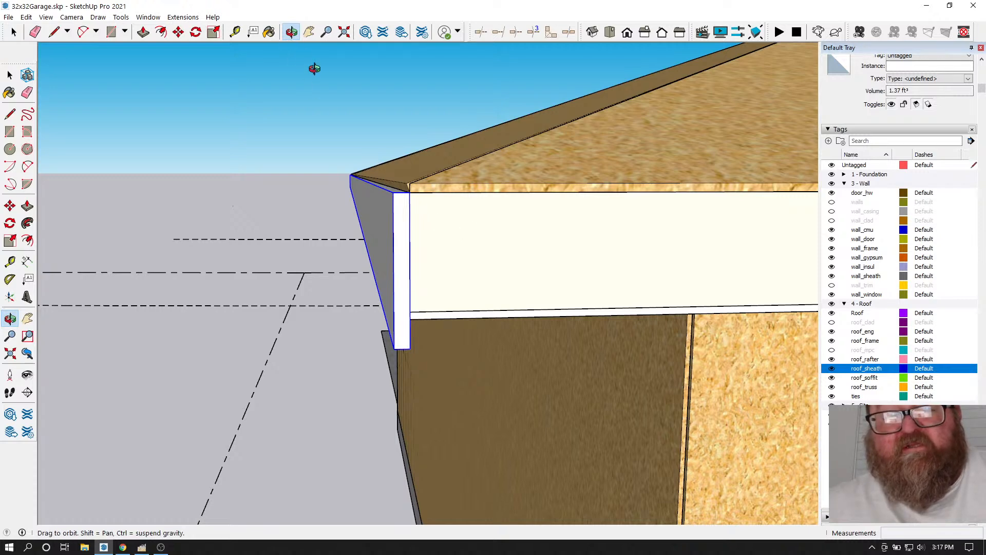
- Draw a short line from the roof sheathing's lower edge out across the top of the fascia board at the hip corner
{"action": "left_click_drag", "start_coordinate": [445, 201], "coordinate": [563, 291]}
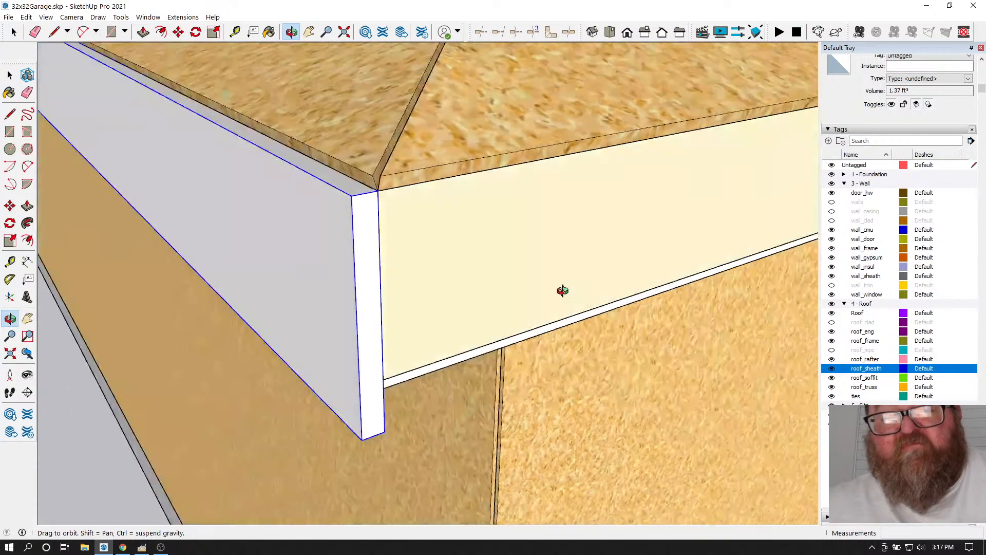
{"action": "left_click_drag", "start_coordinate": [421, 230], "coordinate": [389, 177]}
{"action": "left_click_drag", "start_coordinate": [413, 221], "coordinate": [465, 245]}
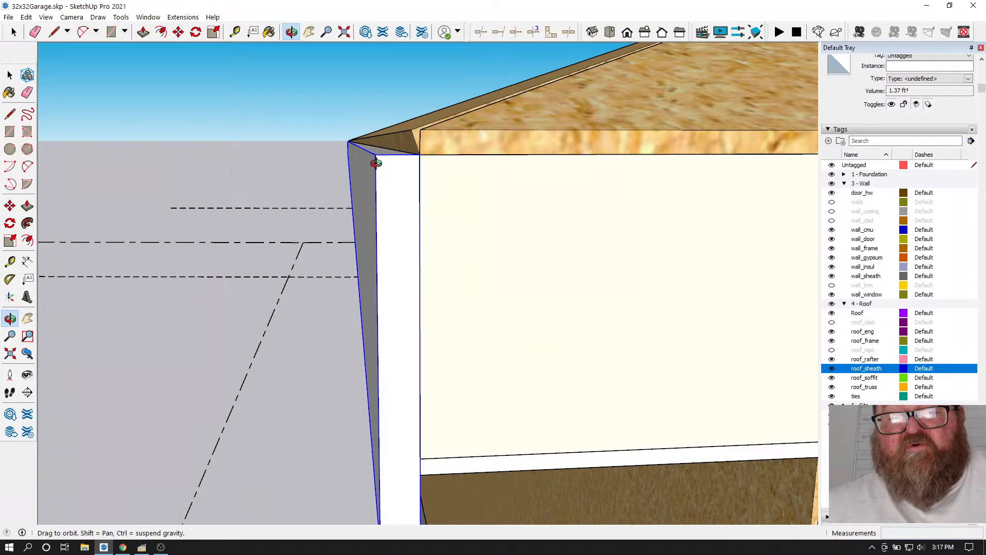
{"action": "left_click_drag", "start_coordinate": [375, 160], "coordinate": [387, 198]}
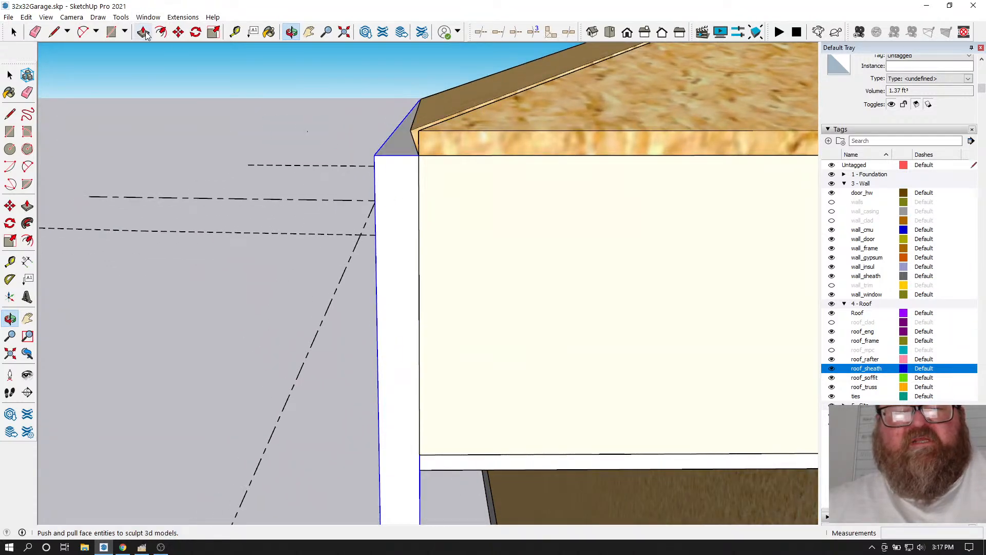
{"action": "left_click_drag", "start_coordinate": [463, 253], "coordinate": [412, 188]}
{"action": "scroll", "coordinate": [410, 185], "scroll_direction": "up", "scroll_amount": 2}
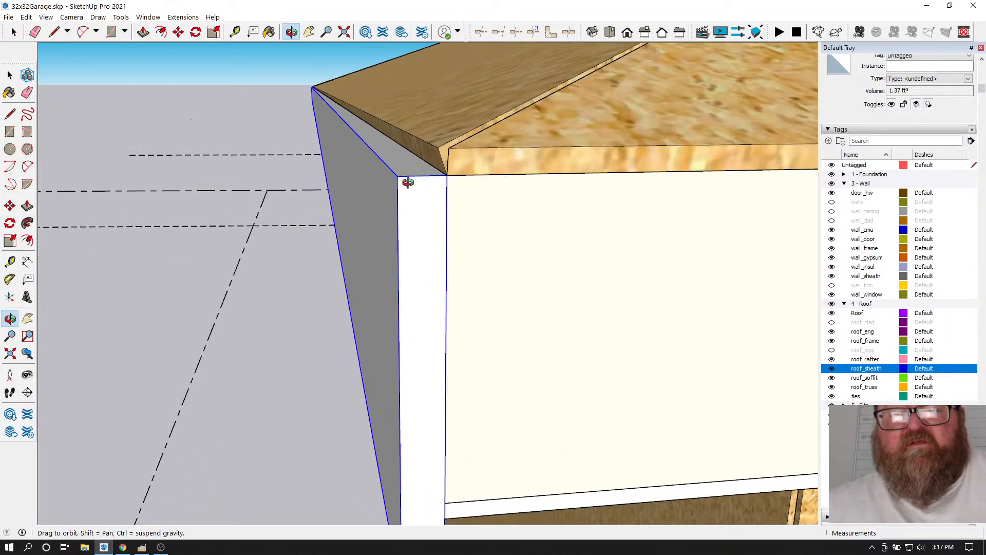
{"action": "left_click", "coordinate": [54, 32]}
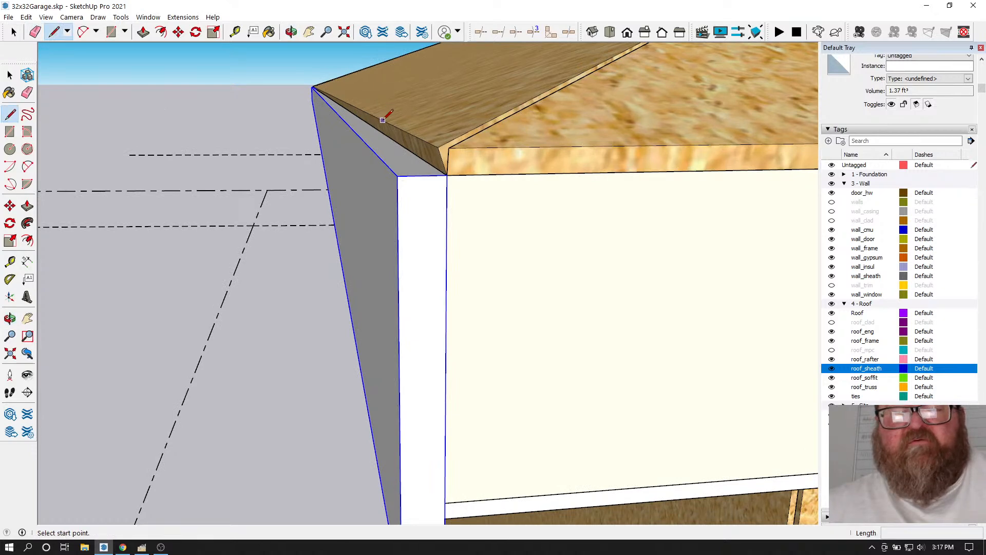
{"action": "left_click", "coordinate": [383, 120]}
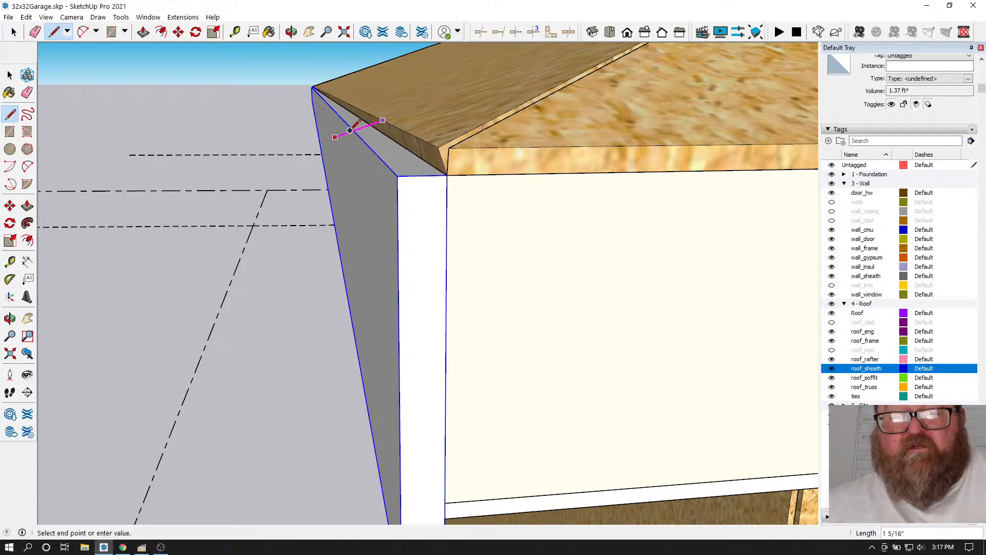
{"action": "left_click", "coordinate": [381, 121]}
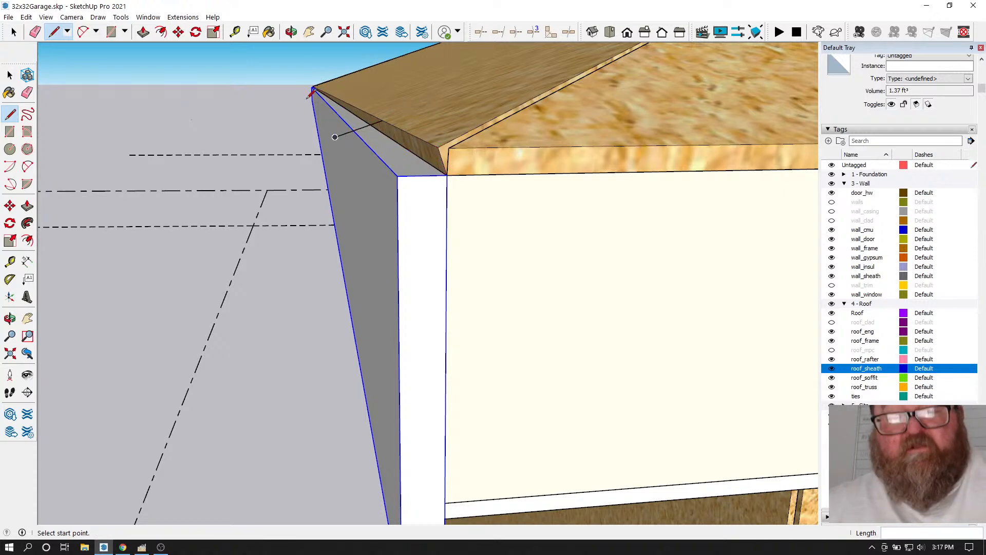
- Erase the short line crossing the top of the fascia board
{"action": "left_click", "coordinate": [291, 32]}
{"action": "mouse_move", "coordinate": [387, 149]}
{"action": "left_mouse_down"}
{"action": "mouse_move", "coordinate": [374, 132]}
{"action": "mouse_move", "coordinate": [397, 143]}
{"action": "left_mouse_up"}
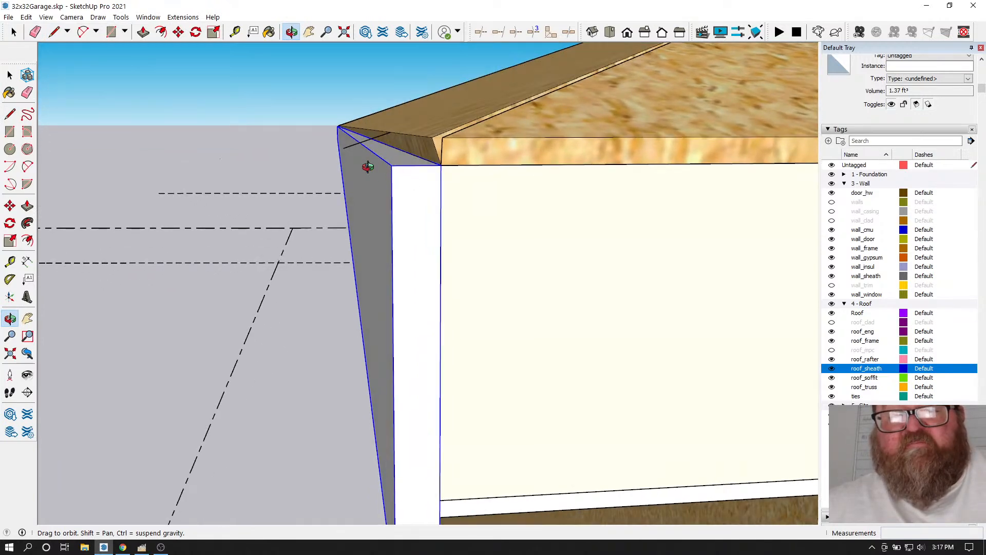
{"action": "left_click_drag", "start_coordinate": [441, 208], "coordinate": [449, 227]}
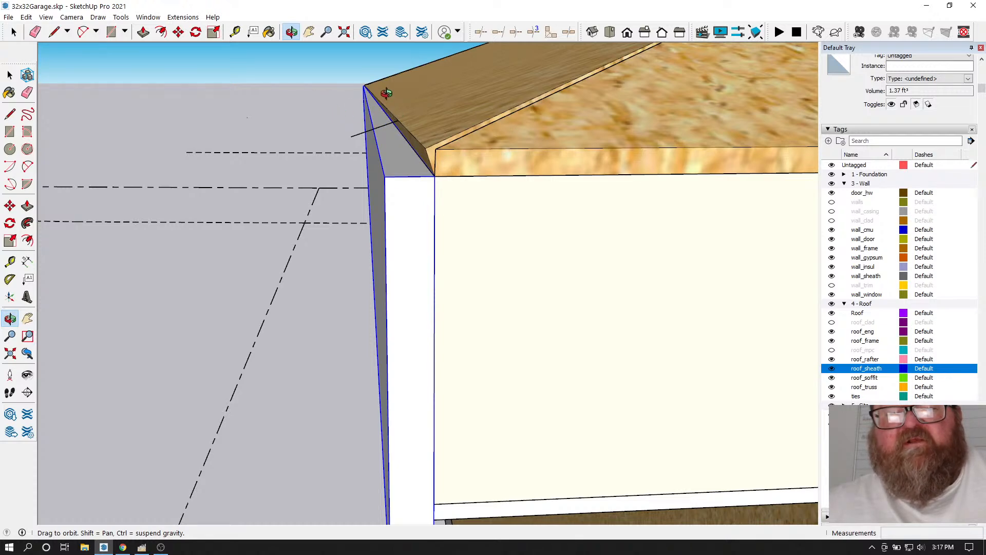
{"action": "left_click", "coordinate": [35, 32]}
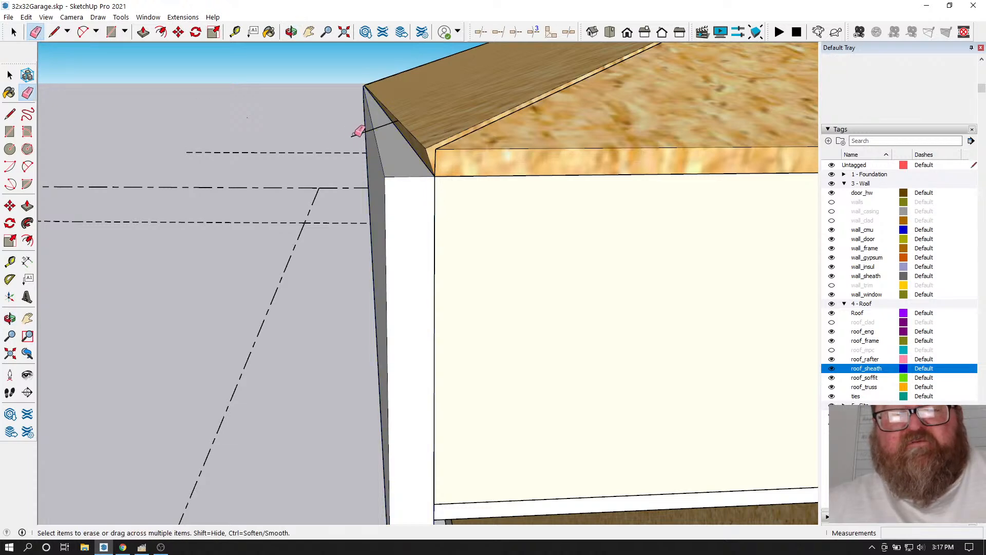
- Select the fascia board group and ready it for rotation about its outer top corner at the hip
{"action": "left_click", "coordinate": [291, 32]}
{"action": "left_click_drag", "start_coordinate": [513, 209], "coordinate": [447, 319]}
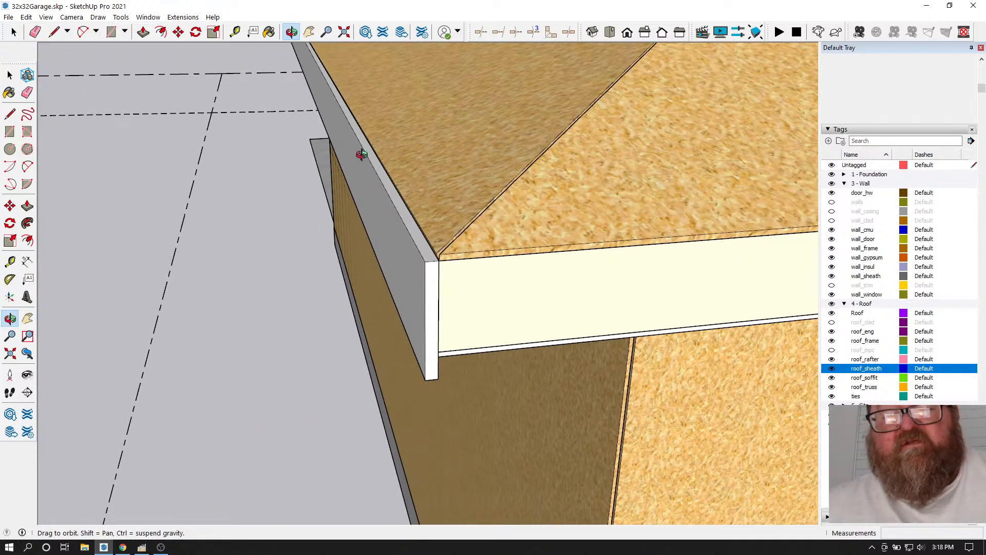
{"action": "left_click", "coordinate": [12, 31]}
{"action": "left_click", "coordinate": [406, 281]}
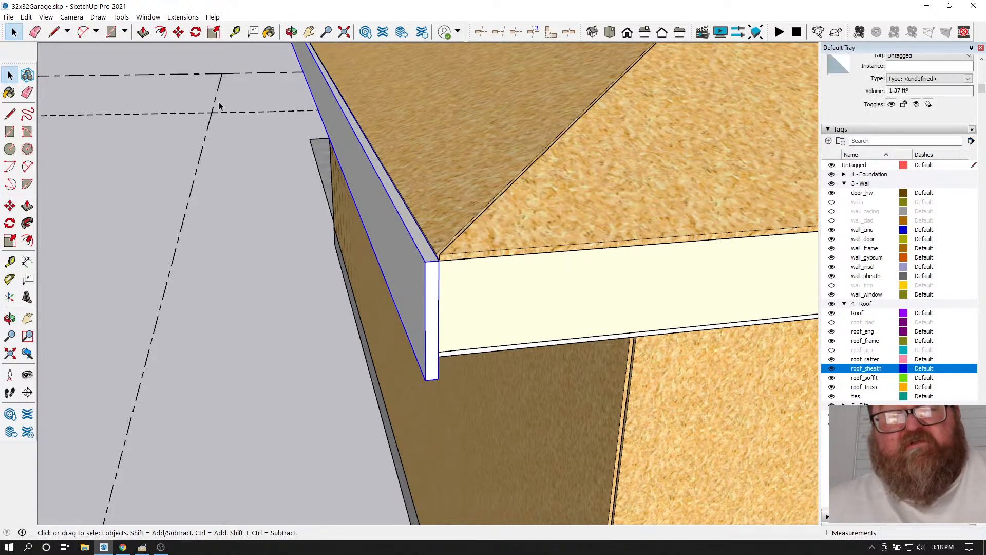
{"action": "left_click", "coordinate": [195, 32]}
{"action": "scroll", "coordinate": [441, 268], "scroll_direction": "up", "scroll_amount": 3}
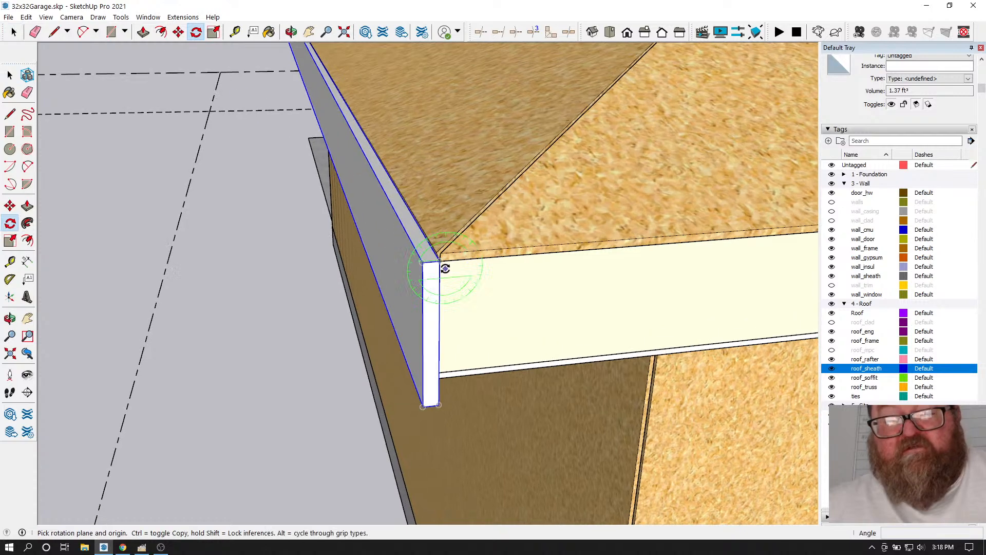
{"action": "scroll", "coordinate": [435, 264], "scroll_direction": "up", "scroll_amount": 3}
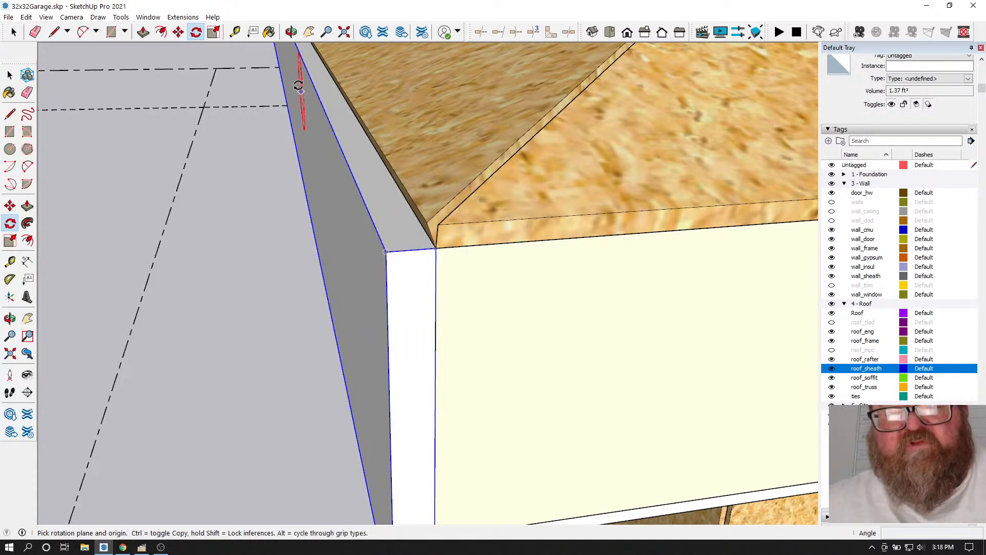
{"action": "left_click", "coordinate": [291, 32]}
{"action": "left_click_drag", "start_coordinate": [424, 180], "coordinate": [400, 267]}
{"action": "right_click", "coordinate": [399, 267]}
{"action": "left_click", "coordinate": [414, 277]}
{"action": "left_click", "coordinate": [385, 256]}
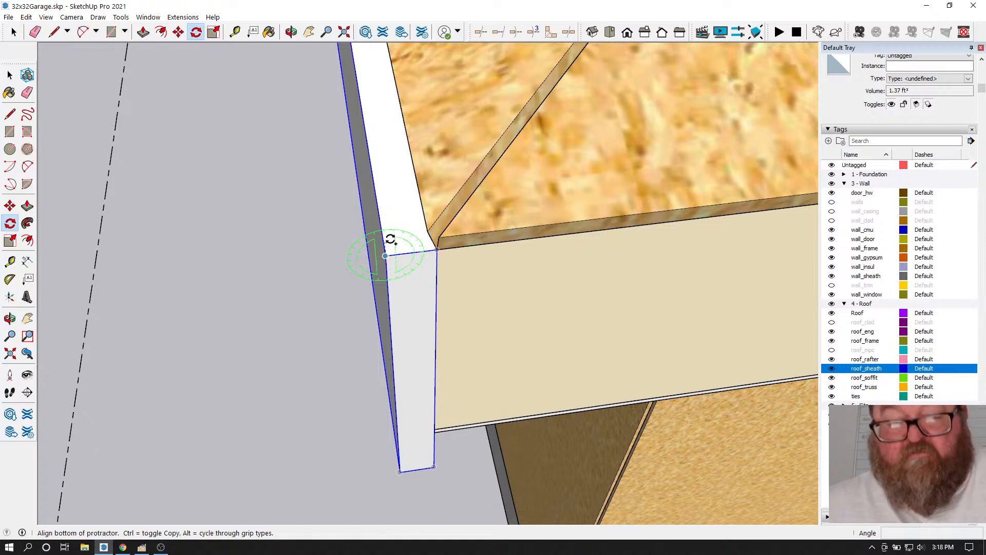
{"action": "left_click", "coordinate": [420, 252]}
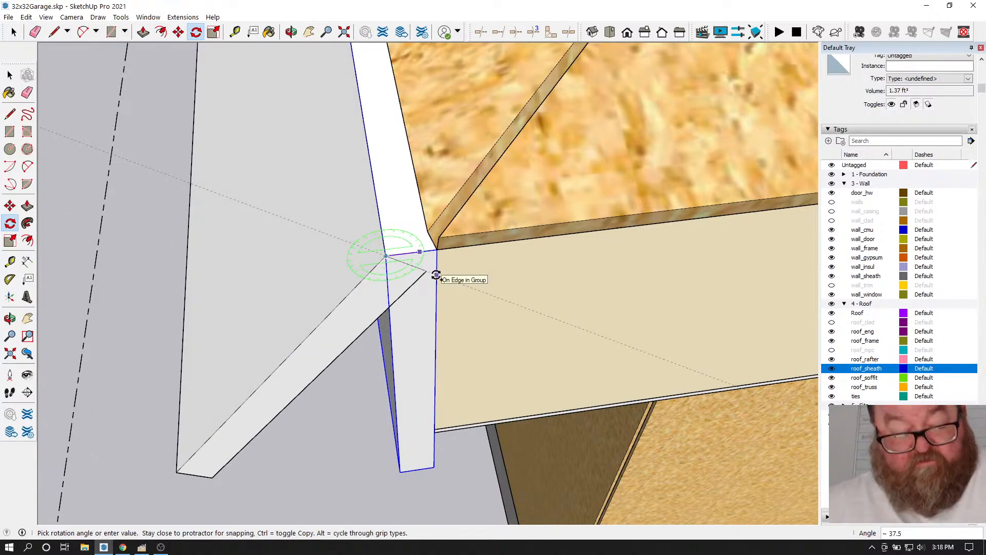
{"action": "key", "text": "Escape"}
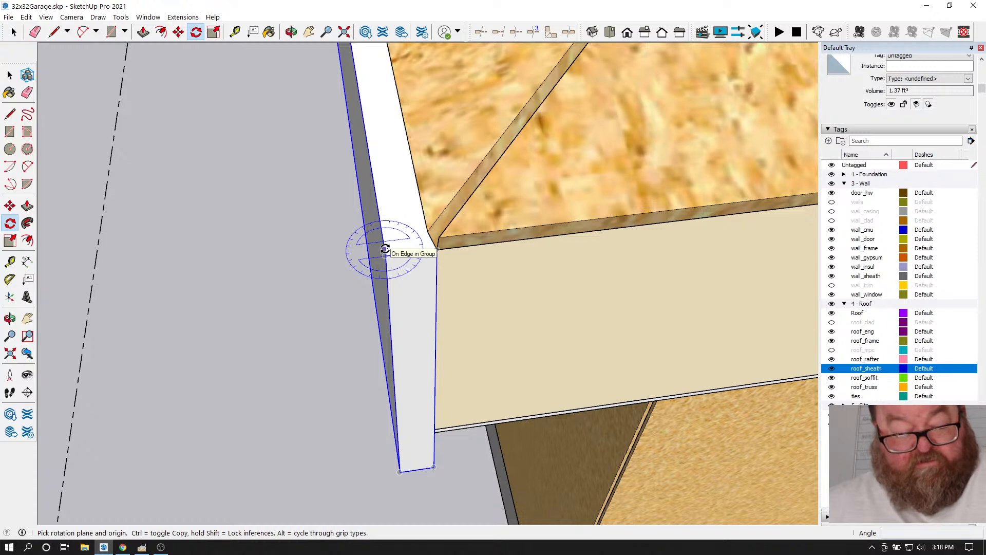
- Rotate a copy of the fascia board horizontally about its outer top corner so it runs along the adjacent eave
{"action": "left_click_drag", "start_coordinate": [385, 254], "coordinate": [383, 237]}
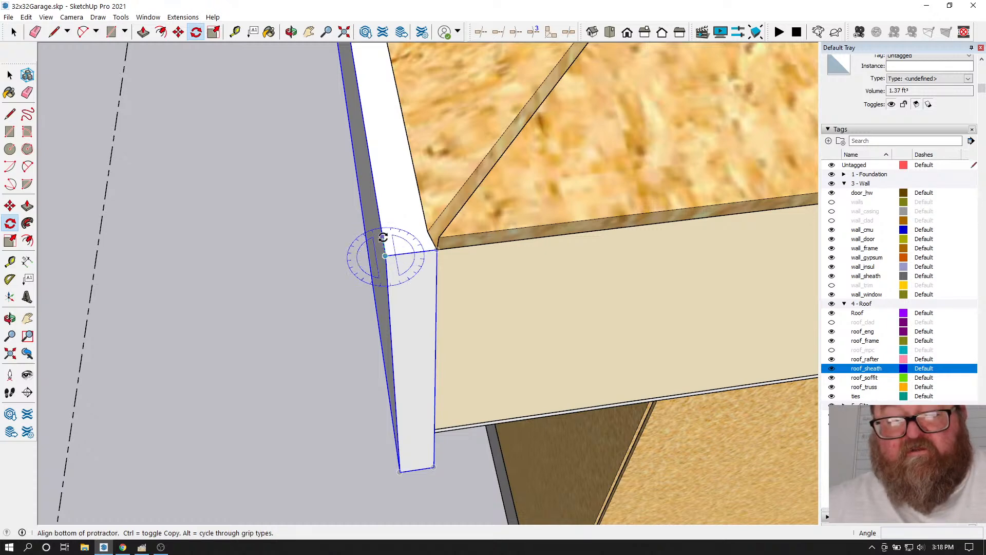
{"action": "left_click", "coordinate": [384, 229]}
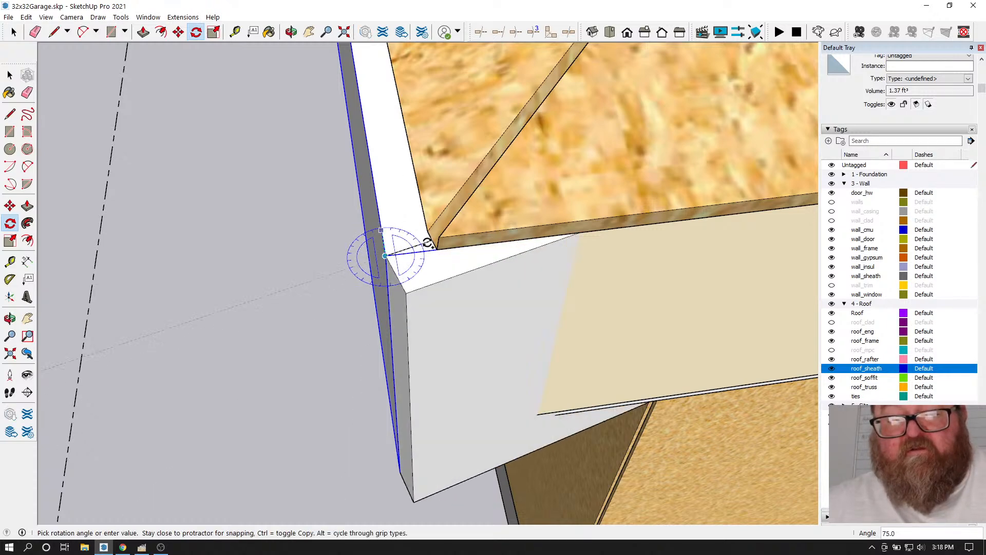
{"action": "left_click", "coordinate": [383, 257]}
- Move the rotated fascia board copy by its inner top corner to the roof sheathing's hip corner
{"action": "left_click", "coordinate": [291, 35]}
{"action": "left_click_drag", "start_coordinate": [409, 215], "coordinate": [477, 279]}
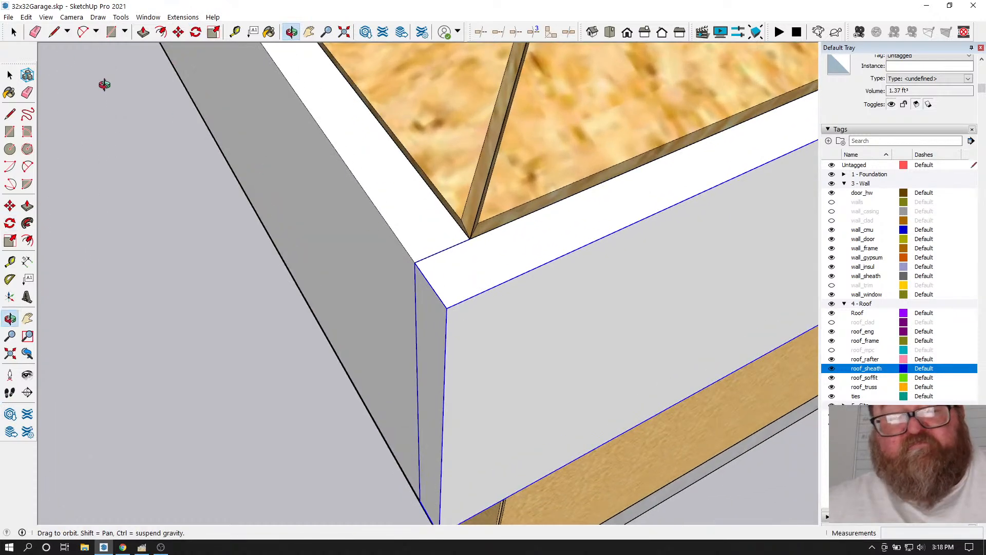
{"action": "left_click", "coordinate": [14, 32]}
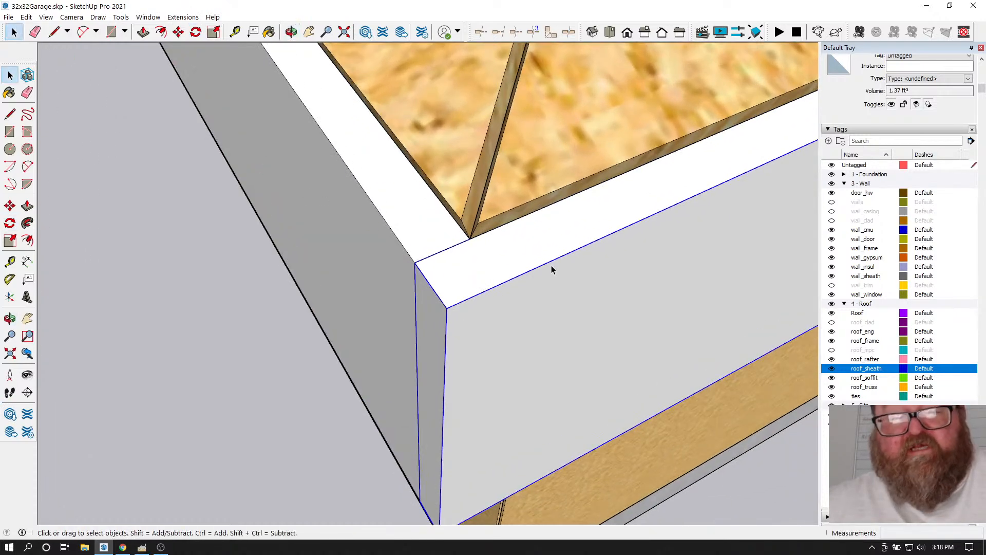
{"action": "left_click", "coordinate": [178, 32]}
{"action": "left_click", "coordinate": [416, 262]}
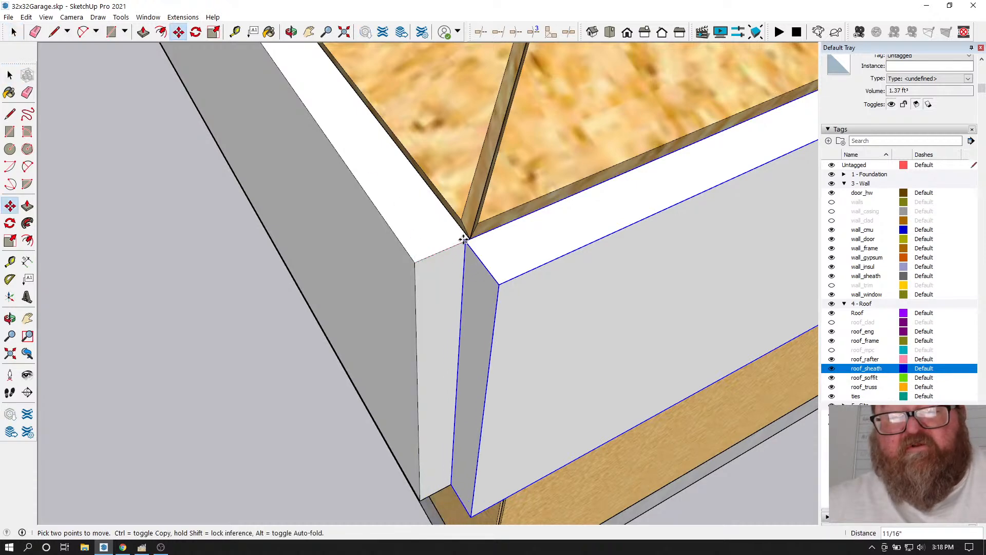
{"action": "left_click", "coordinate": [470, 239]}
{"action": "scroll", "coordinate": [463, 242], "scroll_direction": "up", "scroll_amount": 5}
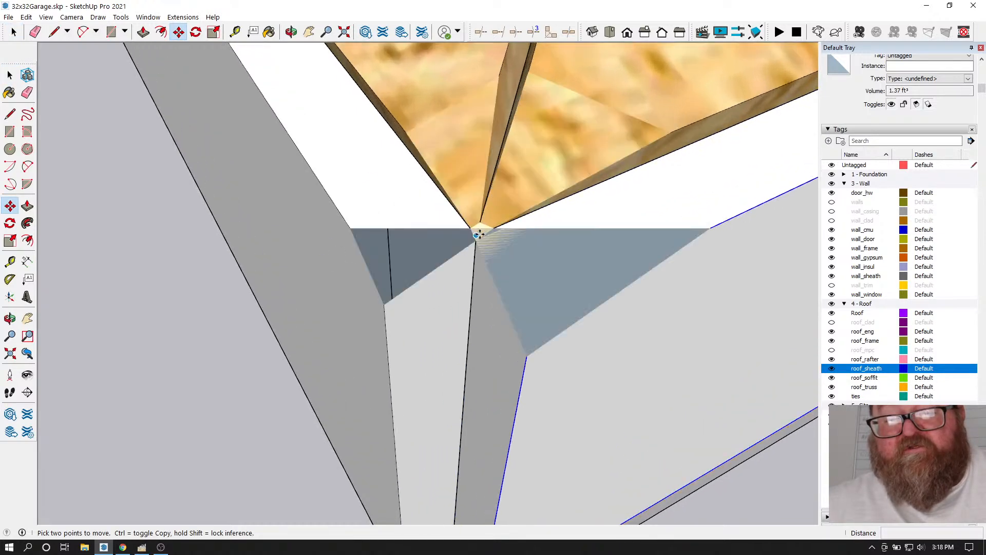
{"action": "scroll", "coordinate": [470, 260], "scroll_direction": "down", "scroll_amount": 4}
{"action": "left_click", "coordinate": [472, 252]}
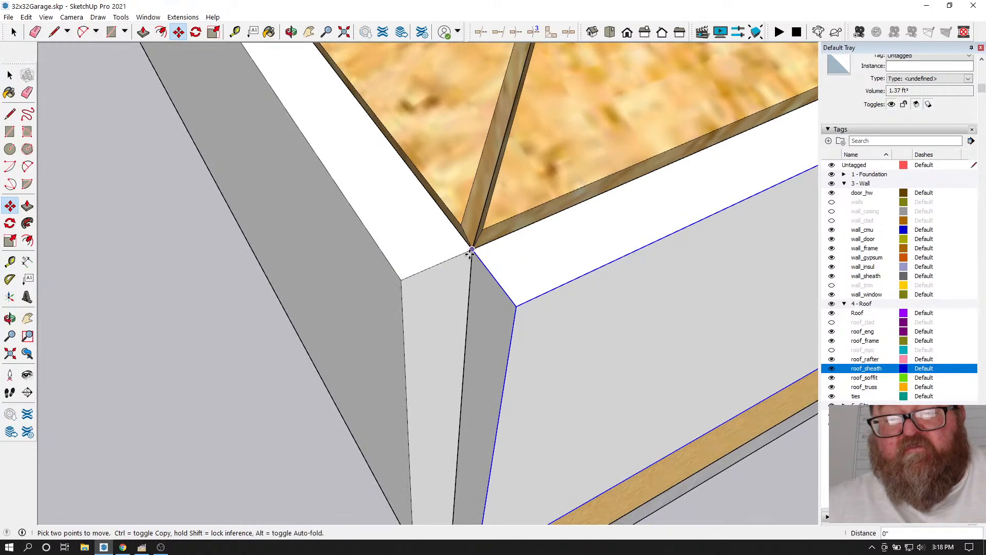
{"action": "left_click", "coordinate": [465, 255]}
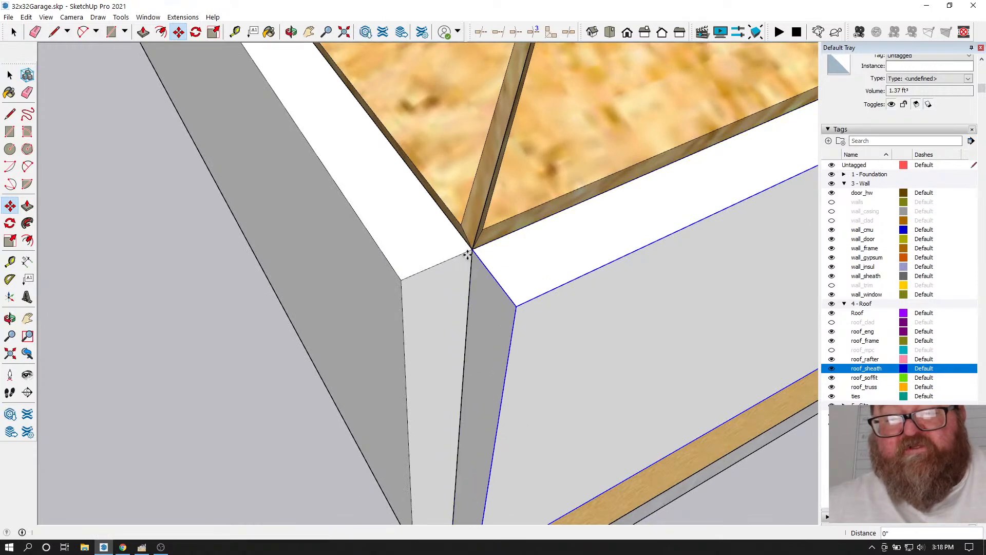
- Inside the original fascia board group, move the end's outer vertical edge out 3/4" to form a mitre at the hip corner, then close the group
{"action": "scroll", "coordinate": [422, 256], "scroll_direction": "down", "scroll_amount": 2}
{"action": "scroll", "coordinate": [422, 256], "scroll_direction": "down", "scroll_amount": 1}
{"action": "scroll", "coordinate": [212, 83], "scroll_direction": "down", "scroll_amount": 1}
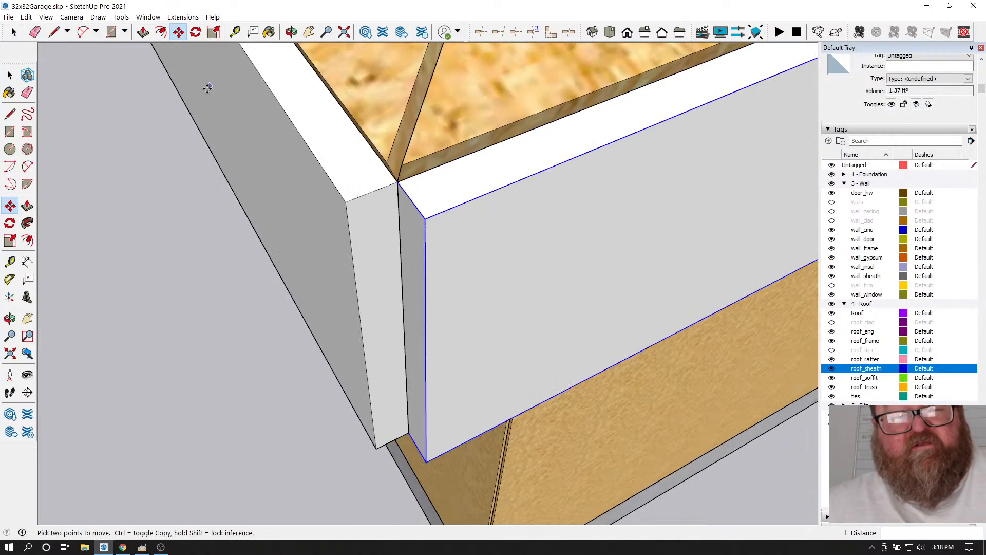
{"action": "left_click", "coordinate": [14, 32]}
{"action": "left_click", "coordinate": [350, 219]}
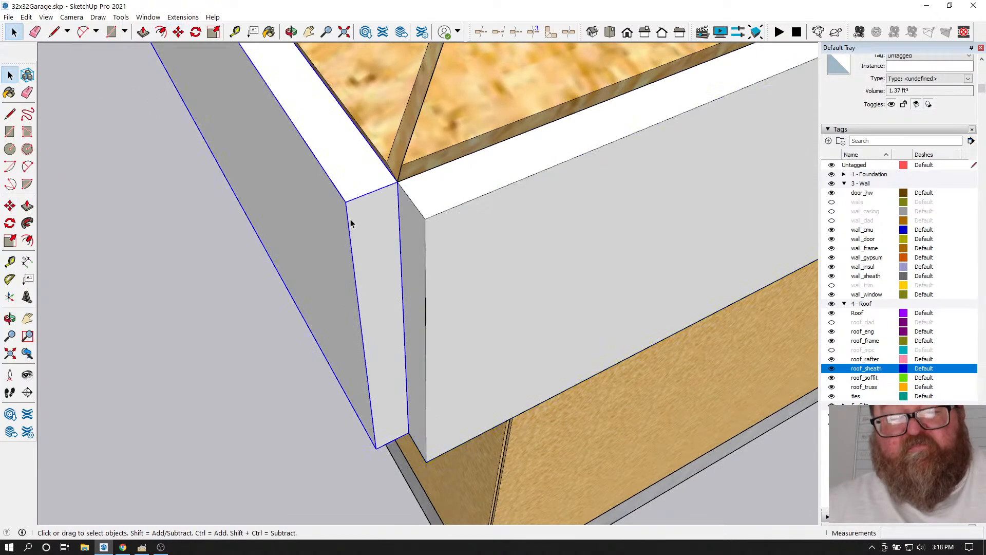
{"action": "double_click", "coordinate": [350, 221]}
{"action": "left_click", "coordinate": [349, 227]}
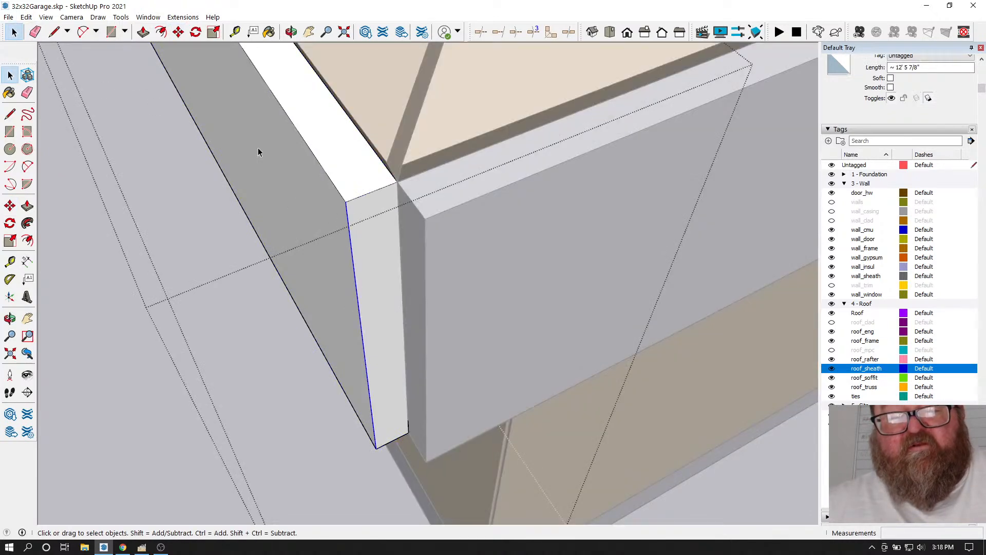
{"action": "left_click", "coordinate": [179, 32]}
{"action": "left_click", "coordinate": [346, 202]}
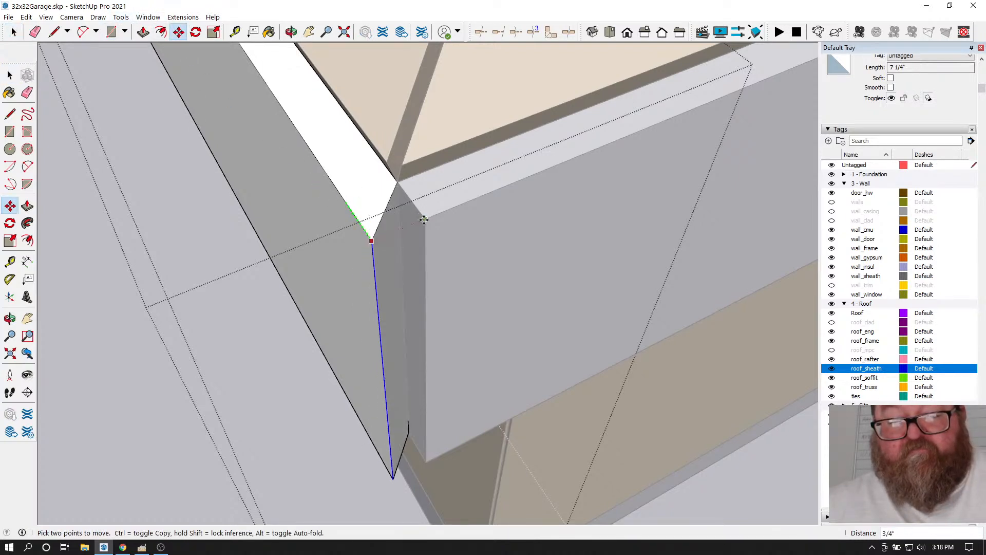
{"action": "left_click", "coordinate": [425, 220]}
{"action": "left_click", "coordinate": [14, 31]}
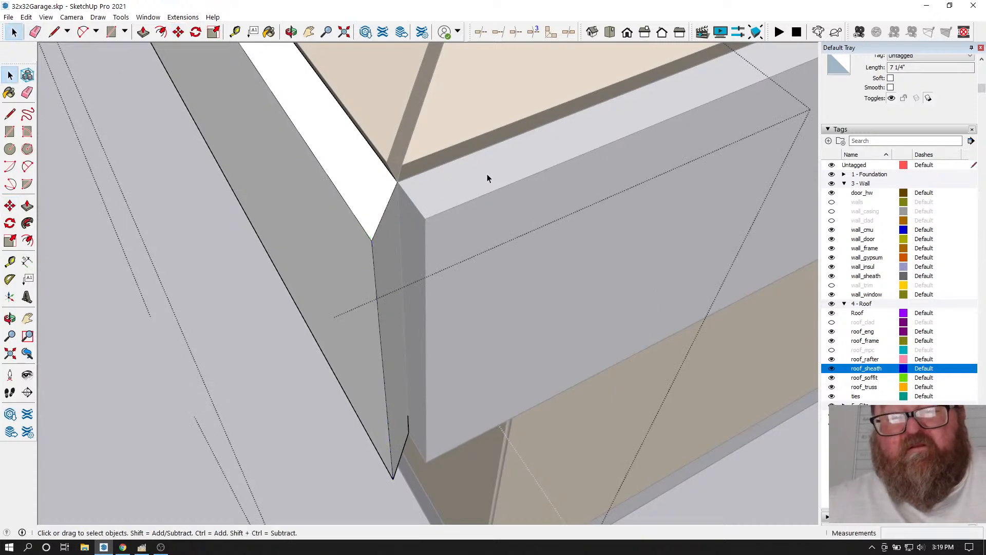
{"action": "left_click", "coordinate": [468, 249]}
{"action": "left_click", "coordinate": [137, 292]}
- Inside the copied fascia board group, move the end's outer vertical edge 3/4" to meet the first board's mitred corner, then close the group
{"action": "double_click", "coordinate": [476, 229]}
{"action": "left_click", "coordinate": [425, 237]}
{"action": "left_click", "coordinate": [181, 33]}
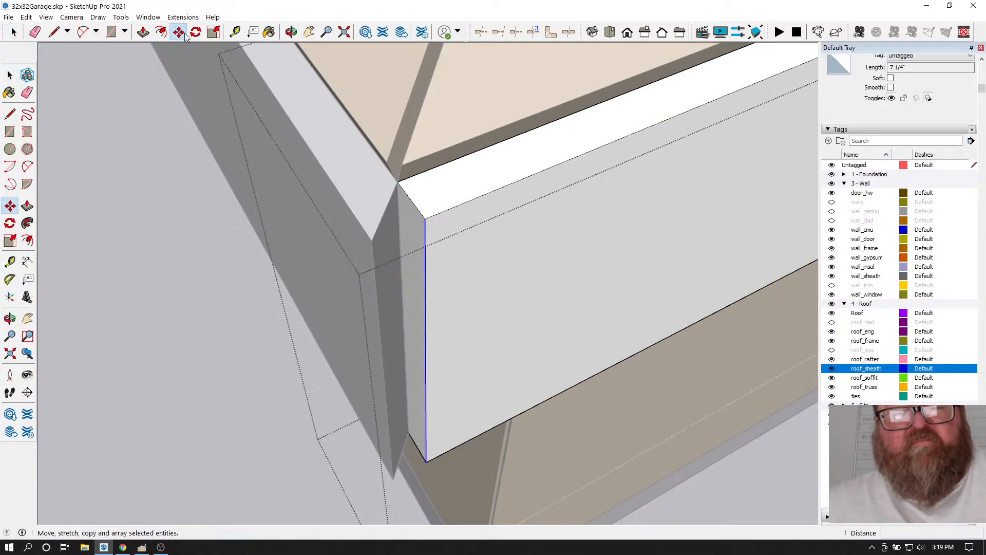
{"action": "left_click", "coordinate": [425, 218]}
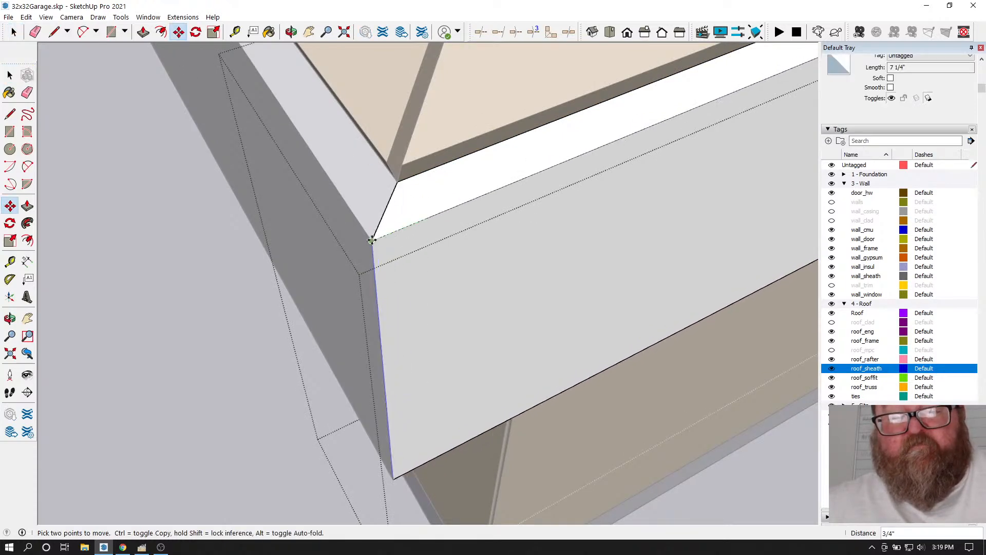
{"action": "left_click", "coordinate": [373, 239]}
{"action": "left_click", "coordinate": [13, 31]}
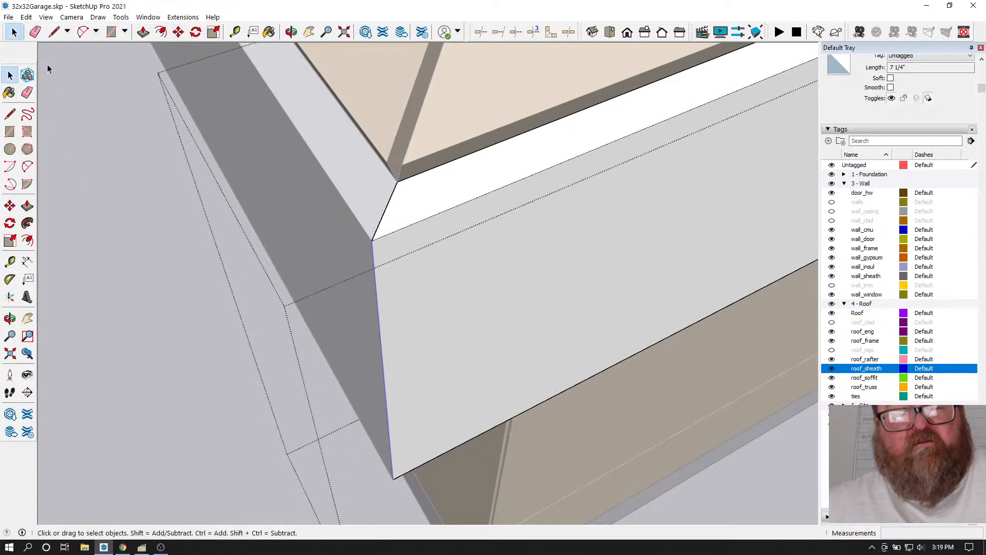
{"action": "left_click", "coordinate": [203, 254]}
- Switch to the YouTube Studio page in Chrome to check the live stream and its chat
{"action": "scroll", "coordinate": [264, 337], "scroll_direction": "down", "scroll_amount": 7}
{"action": "scroll", "coordinate": [442, 349], "scroll_direction": "down", "scroll_amount": 3}
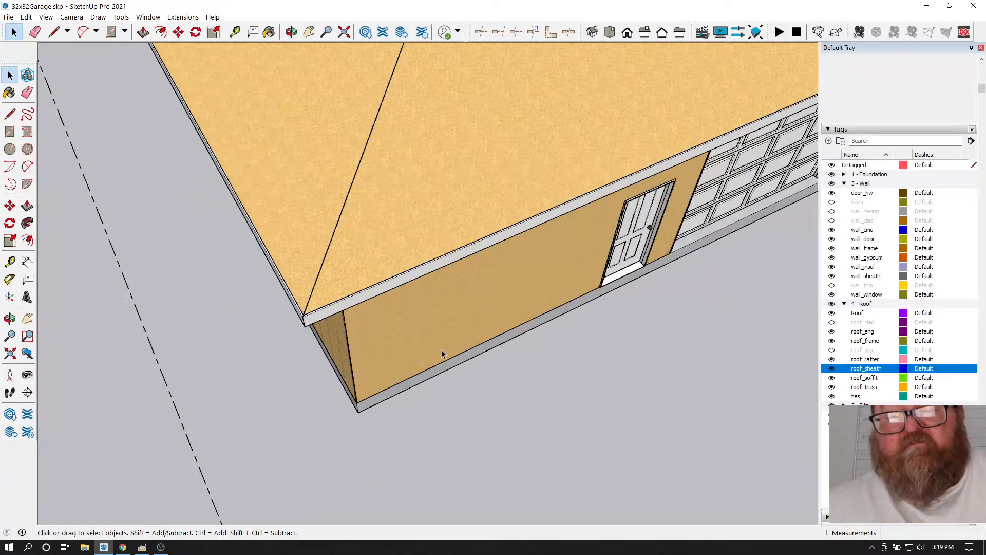
{"action": "left_click", "coordinate": [122, 547]}
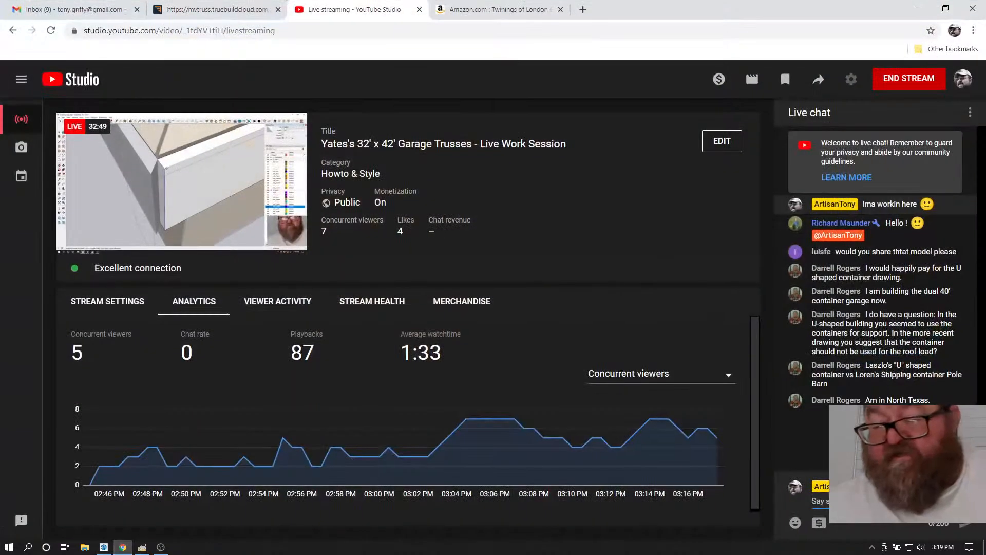
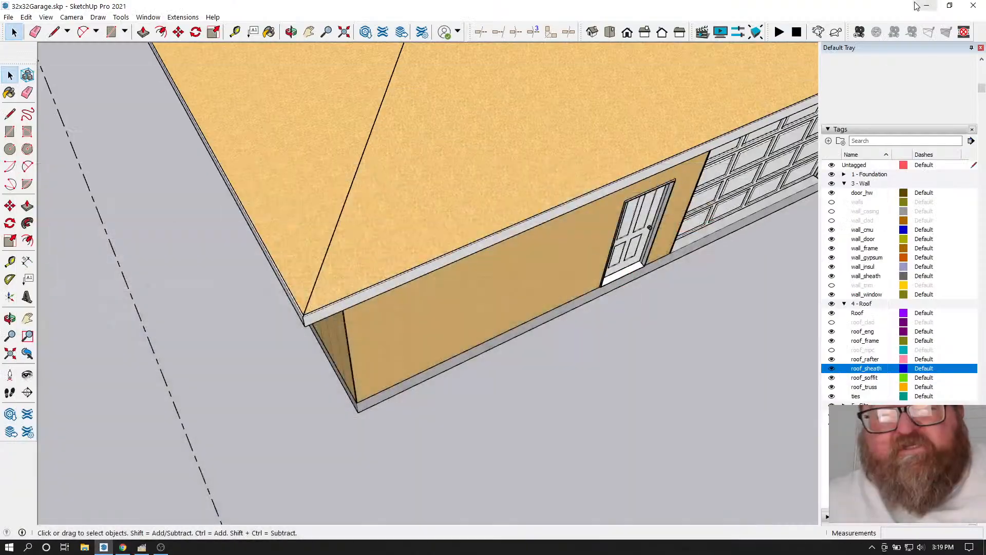
- Leave Chrome and SketchUp, launch LayOut and open the recent document 40x48UShapeContainer
{"action": "left_click", "coordinate": [919, 9]}
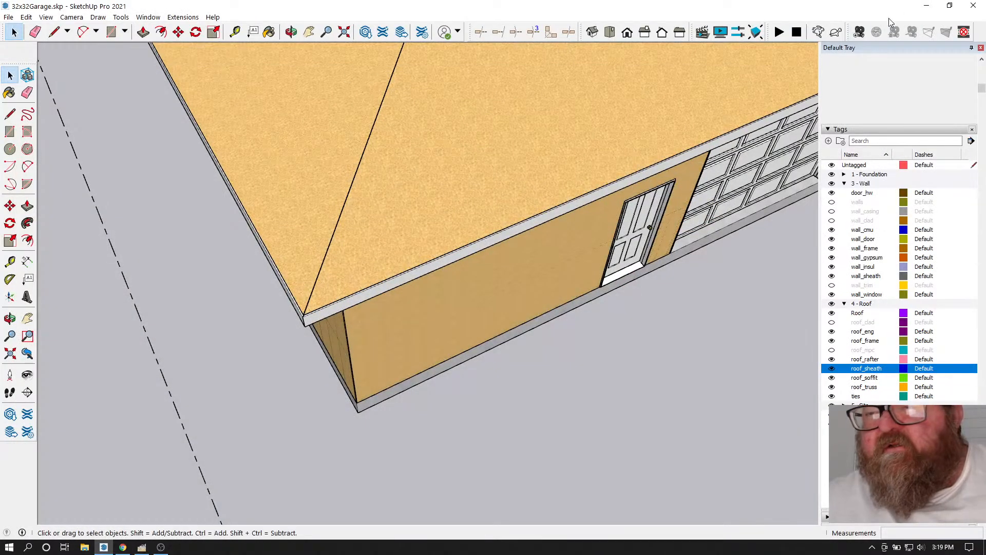
{"action": "left_click", "coordinate": [926, 6]}
{"action": "double_click", "coordinate": [58, 177]}
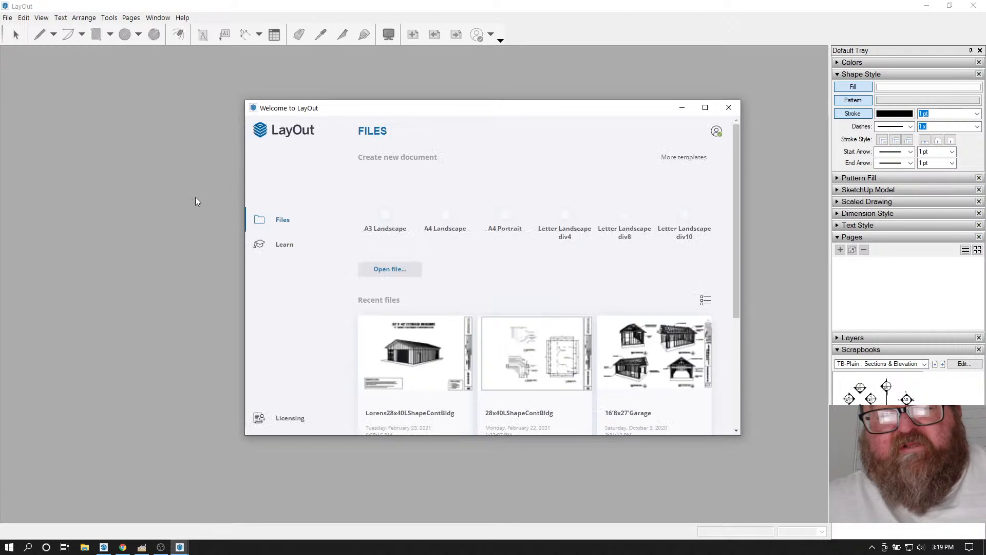
{"action": "scroll", "coordinate": [519, 375], "scroll_direction": "down", "scroll_amount": 2}
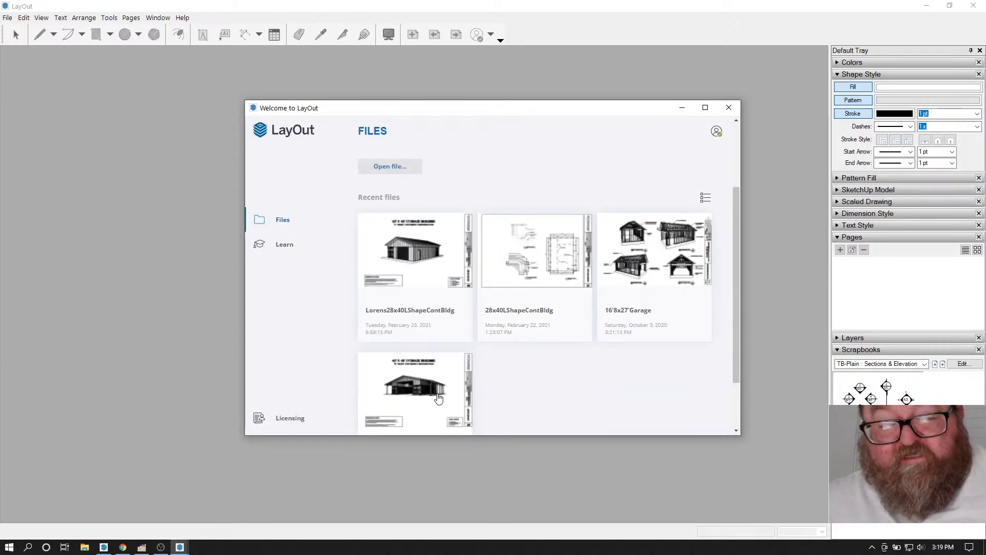
{"action": "scroll", "coordinate": [438, 391], "scroll_direction": "down", "scroll_amount": 1}
{"action": "scroll", "coordinate": [439, 388], "scroll_direction": "down", "scroll_amount": 2}
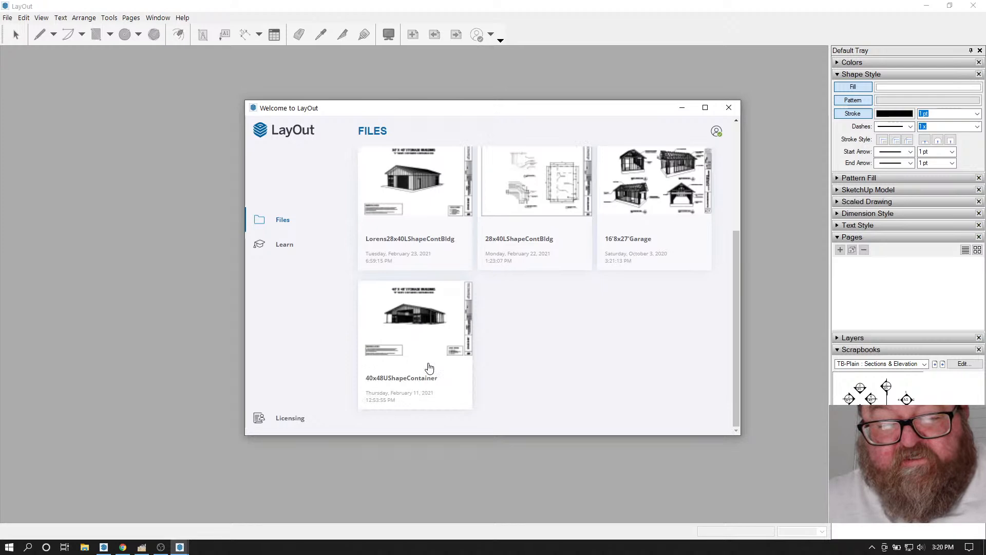
{"action": "left_click", "coordinate": [425, 313]}
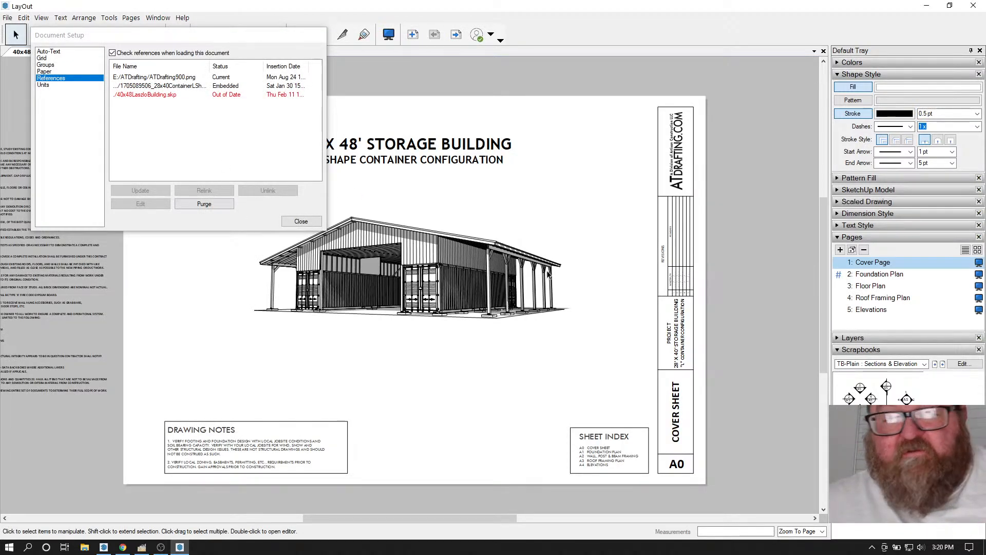
- Close the Document Setup references and review the Floor Plan, Roof Framing Plan, Elevations and Foundation Plan pages
{"action": "left_click", "coordinate": [882, 288]}
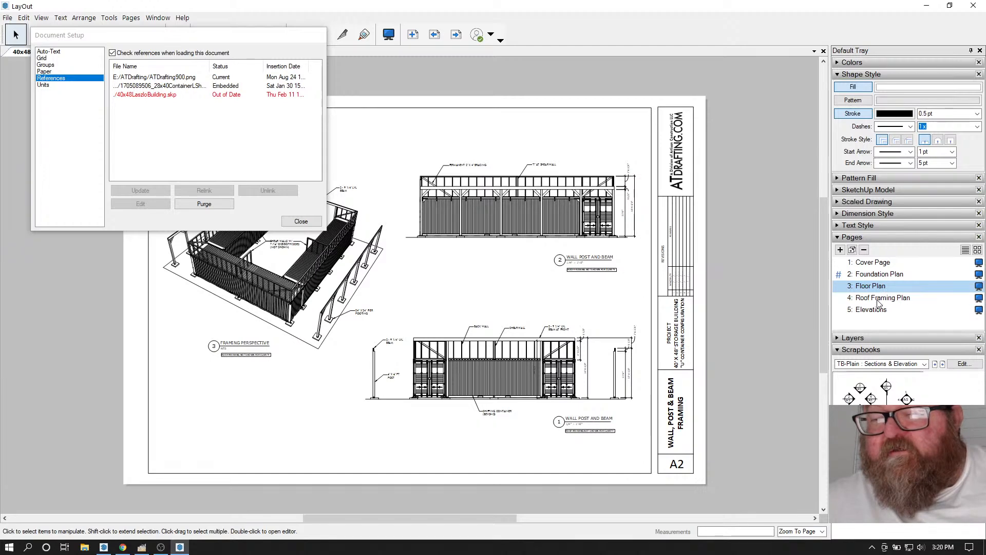
{"action": "left_click", "coordinate": [877, 298]}
{"action": "left_click", "coordinate": [298, 220]}
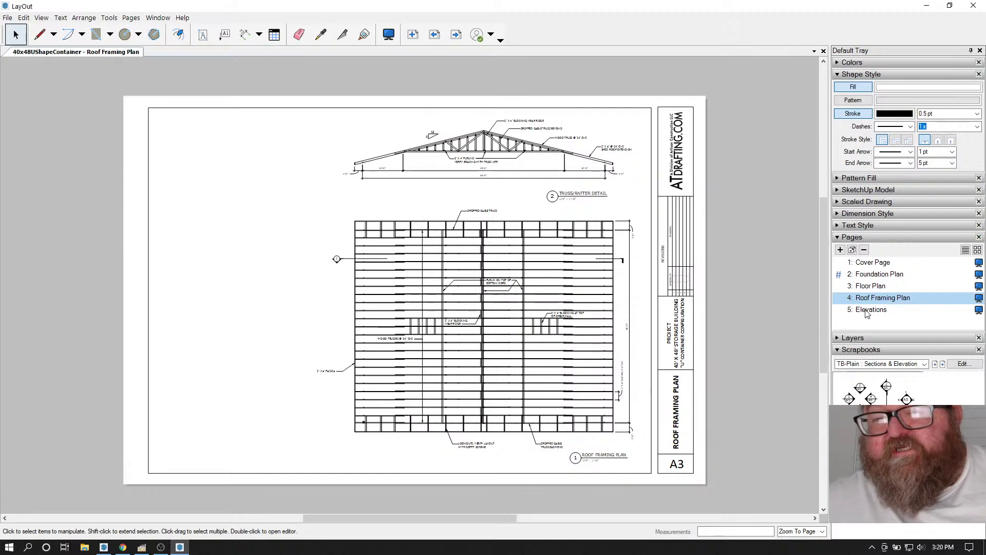
{"action": "left_click", "coordinate": [866, 311]}
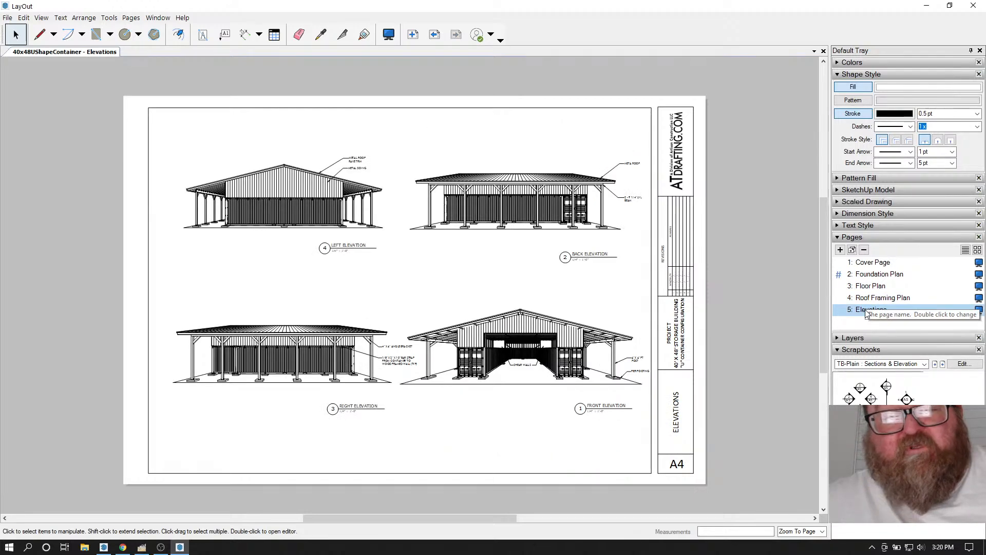
{"action": "left_click", "coordinate": [873, 275]}
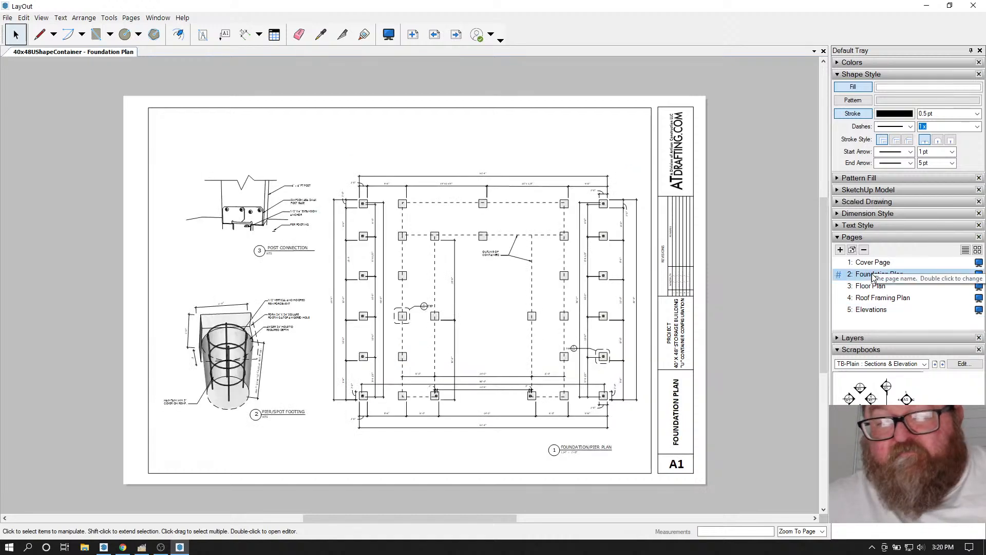
- View the Floor Plan and Roof Framing Plan pages of the 40x48UShapeContainer drawing set
{"action": "left_click", "coordinate": [871, 287]}
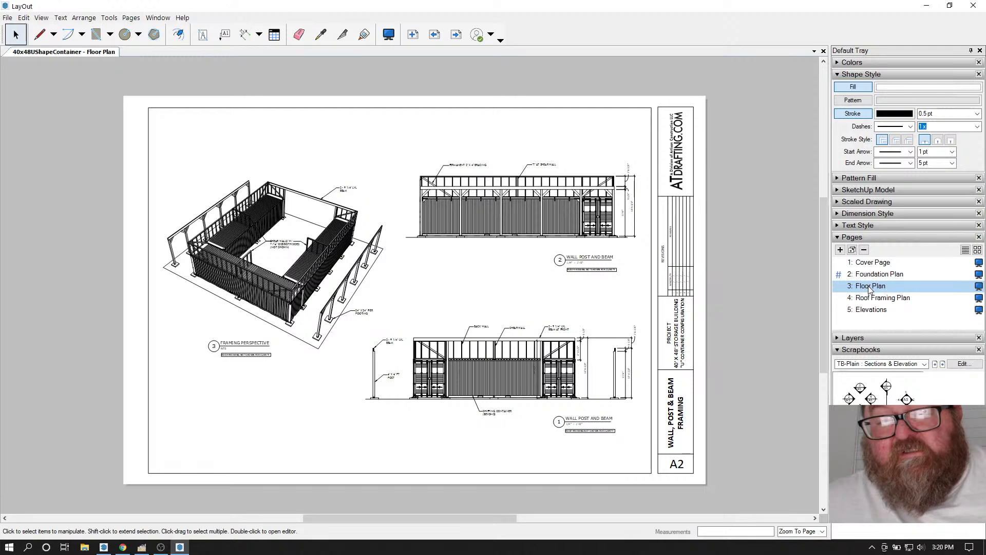
{"action": "left_click", "coordinate": [865, 298]}
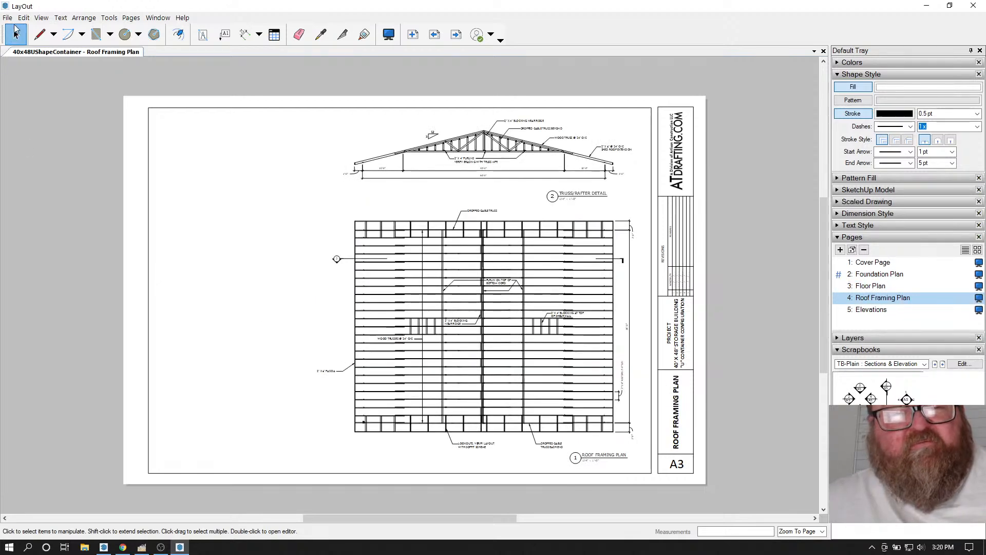
- Open 40x48UShapeContainerwoSheds.layout from the 30x40 building's project folder within Artisan Construction 2021 on the desktop
{"action": "left_click", "coordinate": [8, 17]}
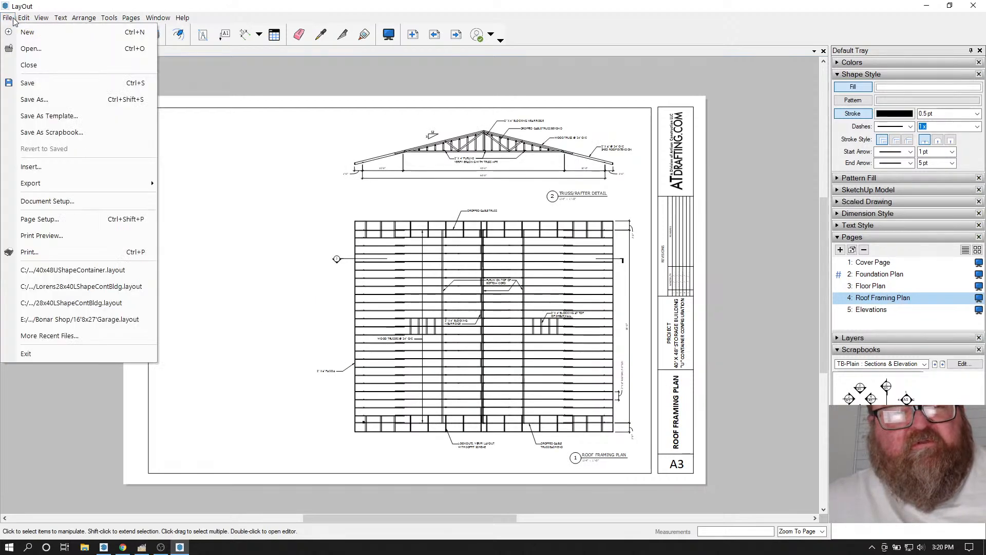
{"action": "left_click", "coordinate": [46, 49]}
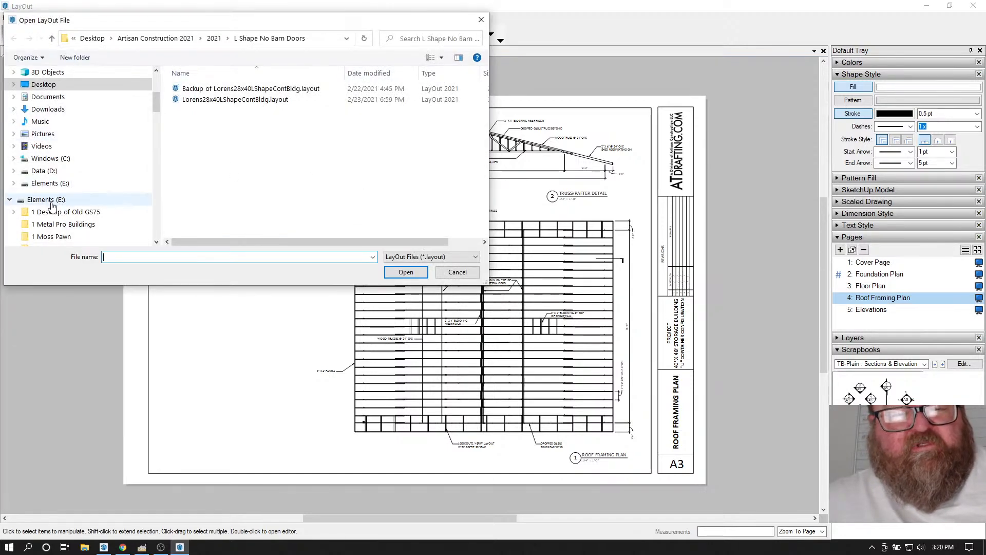
{"action": "left_click", "coordinate": [44, 85]}
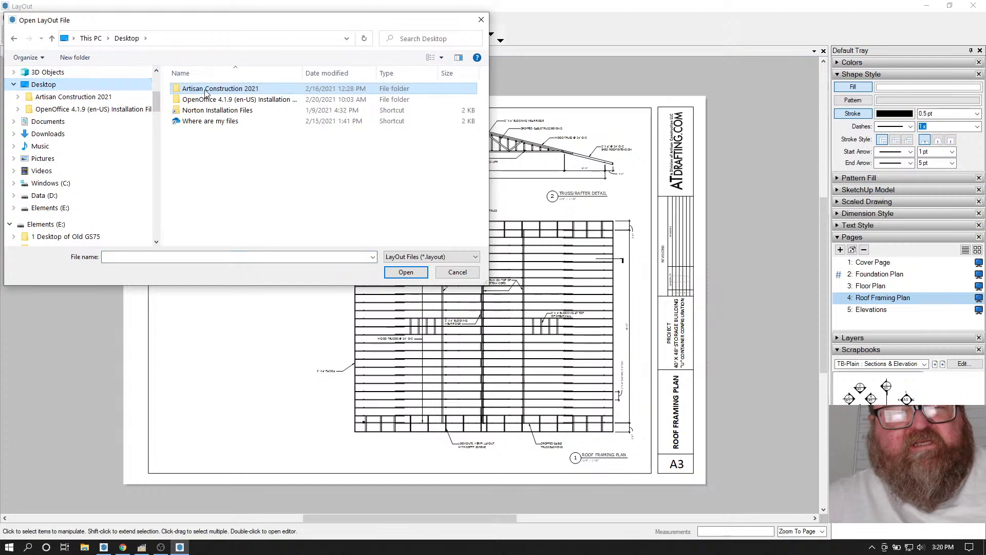
{"action": "double_click", "coordinate": [204, 89]}
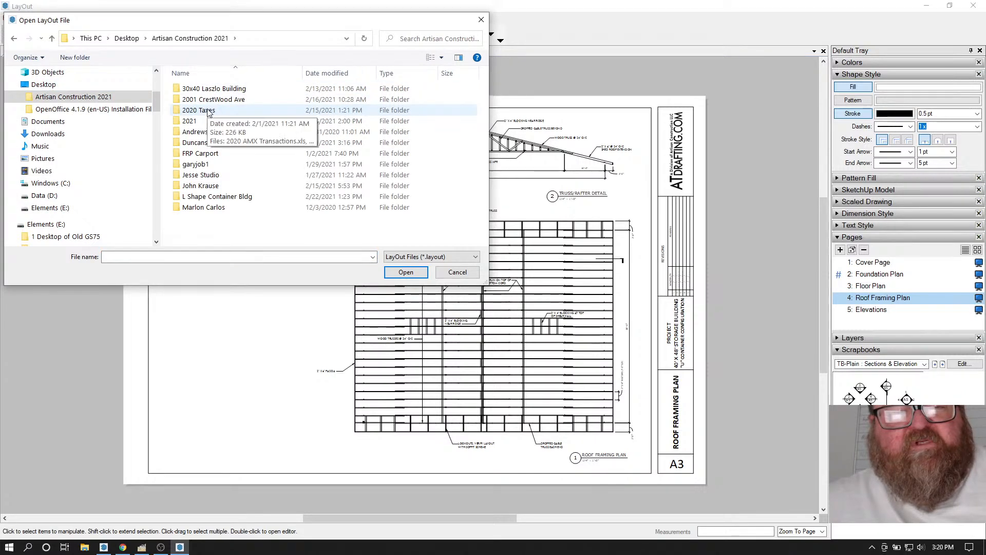
{"action": "double_click", "coordinate": [191, 121]}
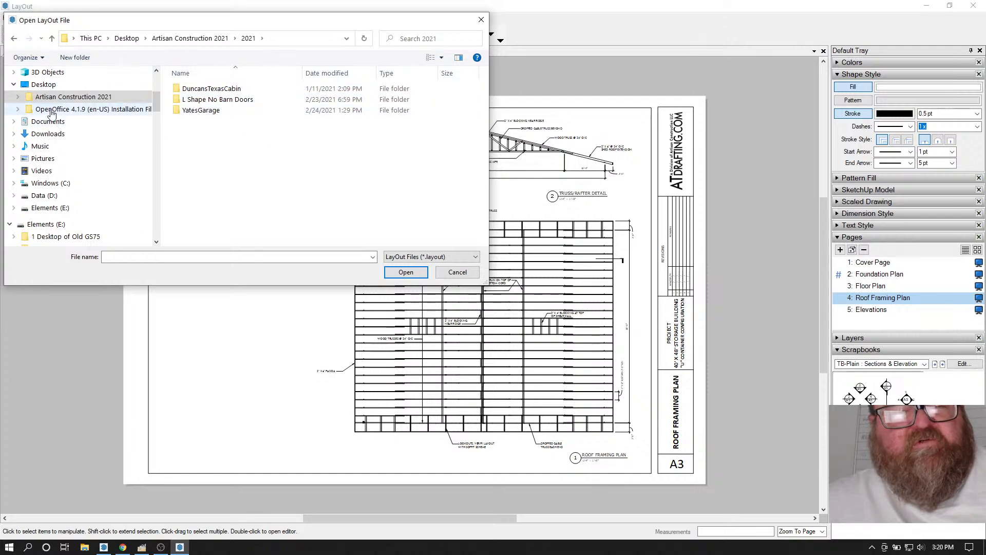
{"action": "left_click", "coordinate": [43, 85]}
{"action": "double_click", "coordinate": [225, 90]}
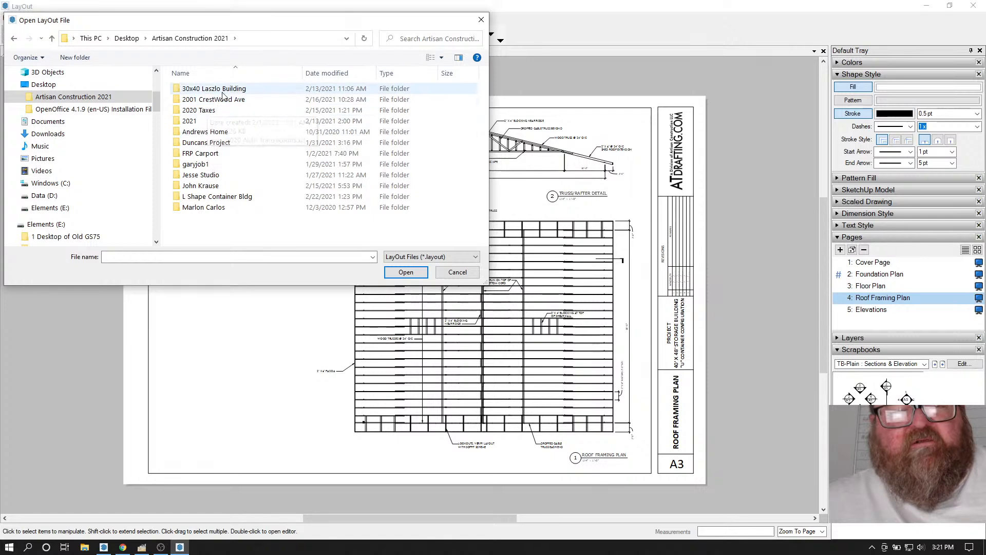
{"action": "double_click", "coordinate": [227, 89]}
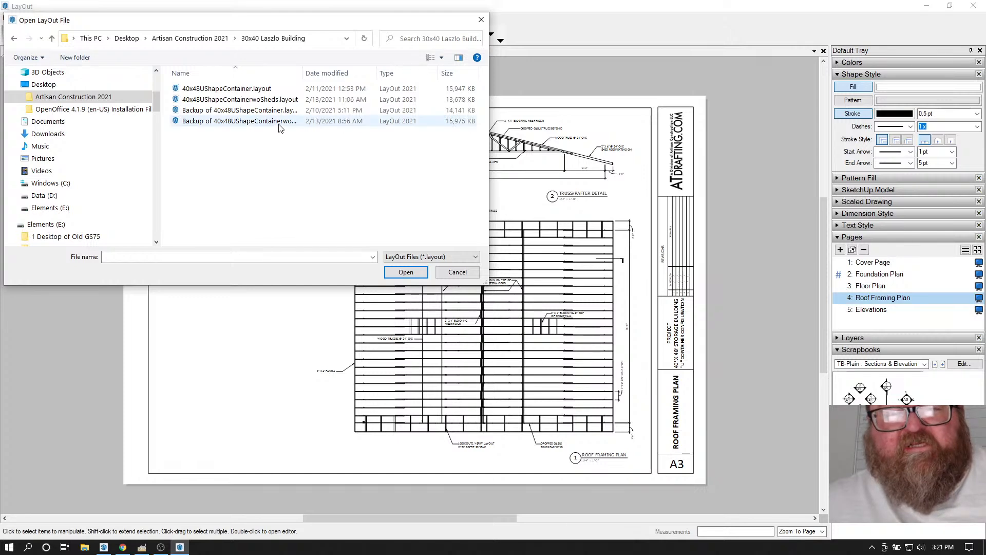
{"action": "left_click_drag", "start_coordinate": [303, 73], "coordinate": [330, 73]}
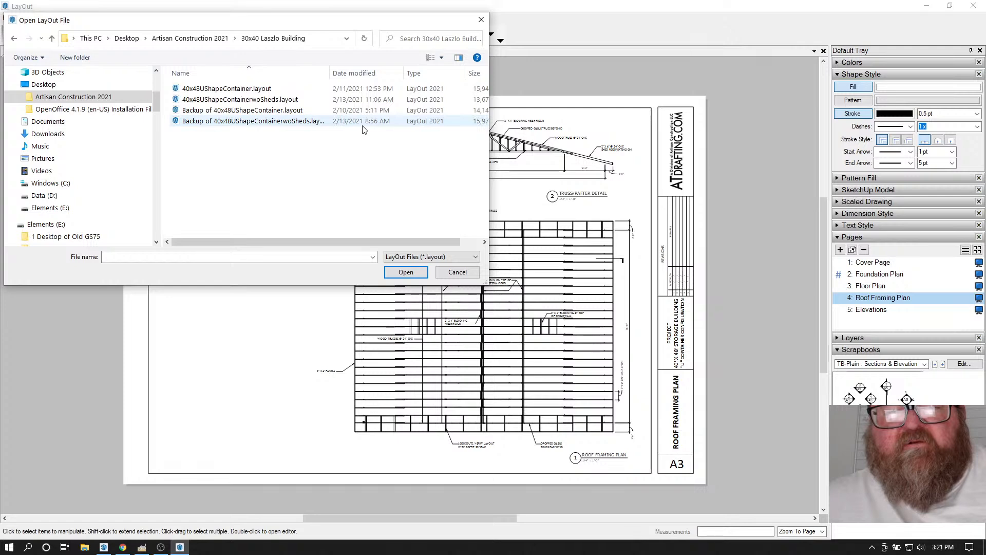
{"action": "double_click", "coordinate": [276, 100]}
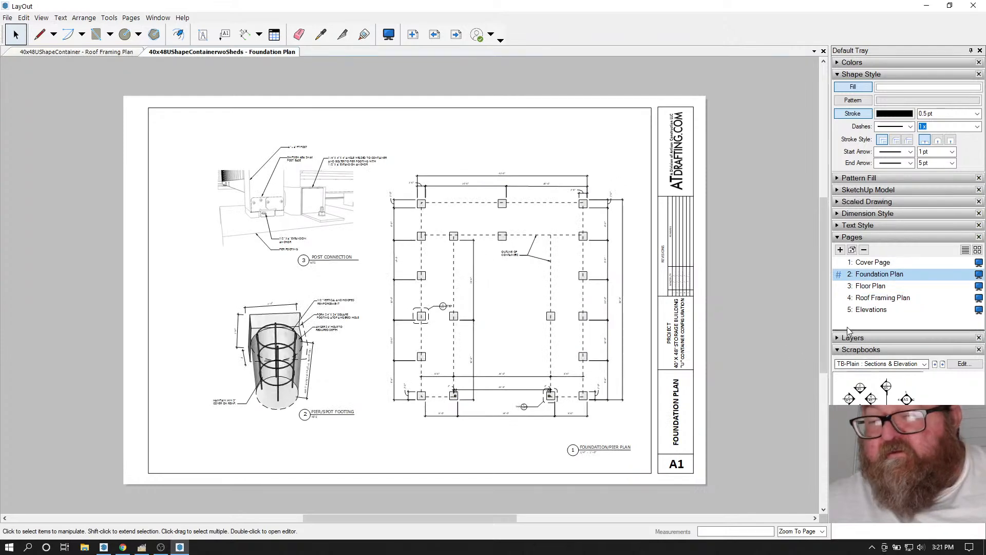
- Go through the plan pages and examine the building section on the Roof Framing Plan page, including its posts, pier footings and braces
{"action": "left_click", "coordinate": [871, 286]}
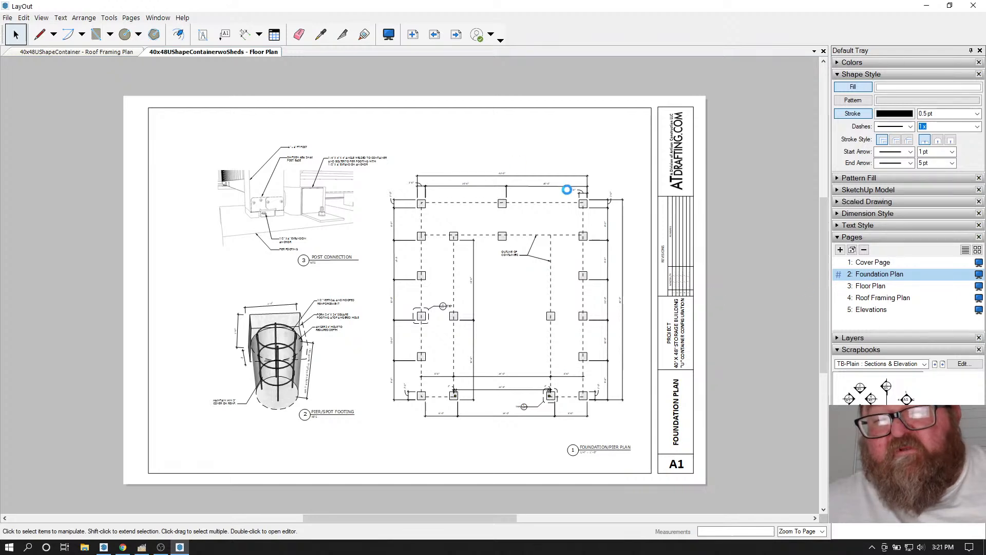
{"action": "left_click", "coordinate": [876, 286]}
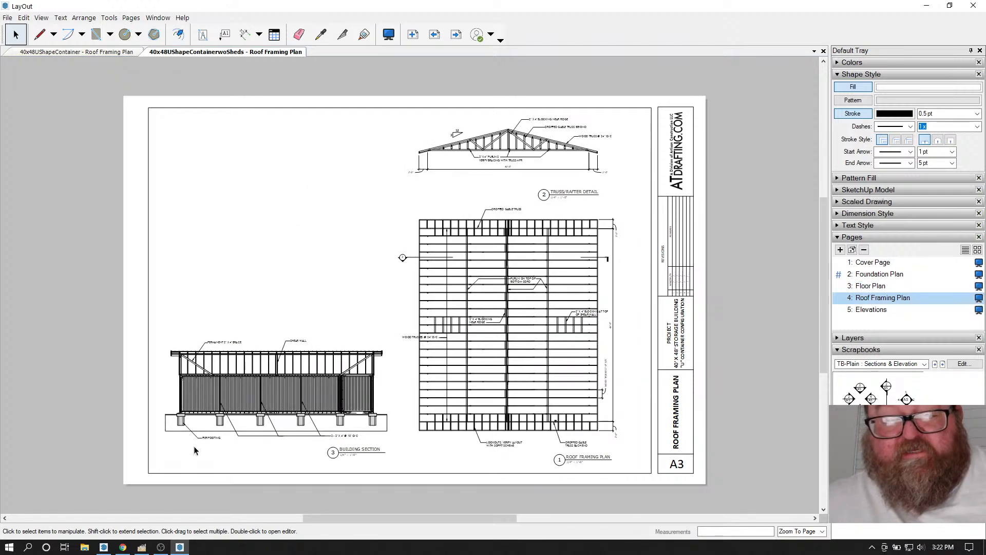
{"action": "scroll", "coordinate": [230, 447], "scroll_direction": "up", "scroll_amount": 1}
{"action": "scroll", "coordinate": [231, 445], "scroll_direction": "up", "scroll_amount": 5}
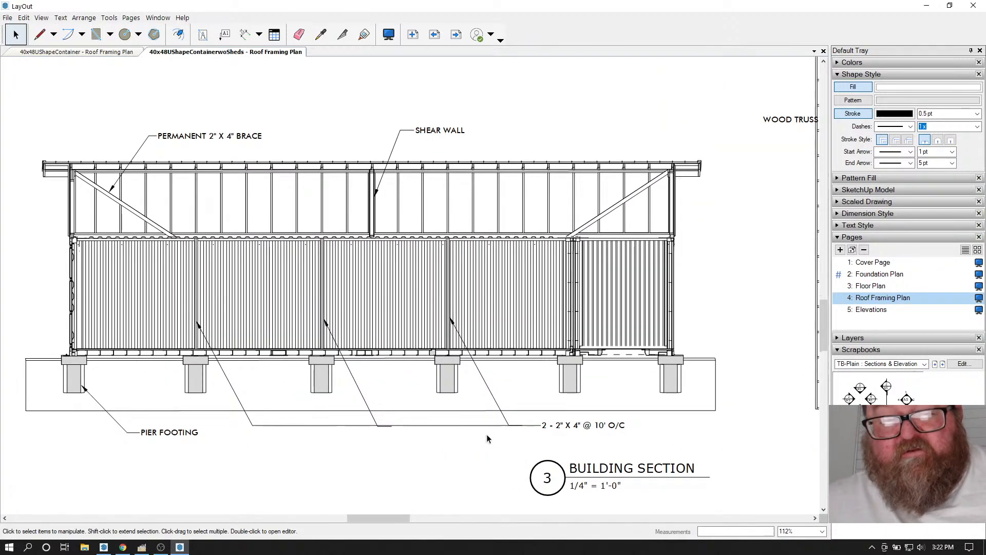
{"action": "scroll", "coordinate": [487, 438], "scroll_direction": "up", "scroll_amount": 1}
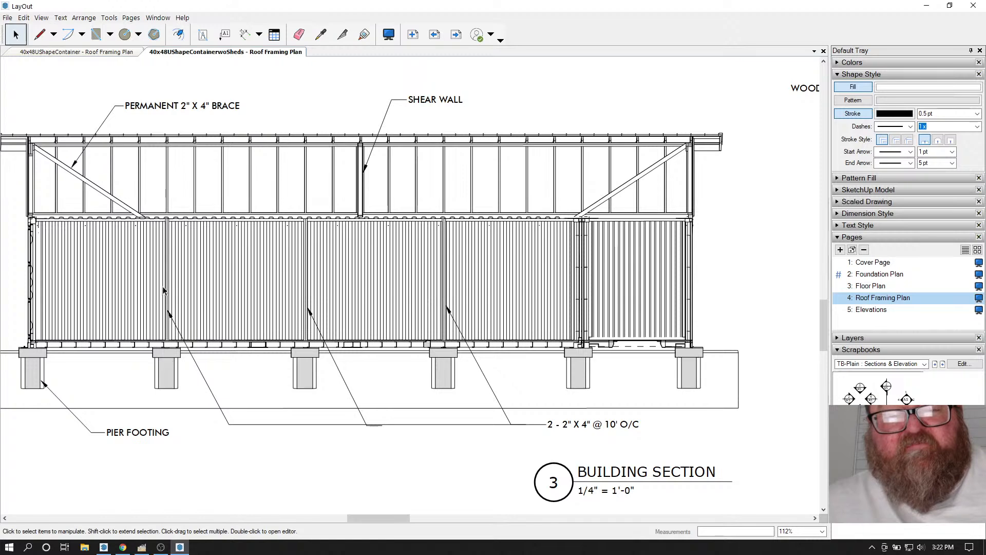
{"action": "scroll", "coordinate": [399, 327], "scroll_direction": "down", "scroll_amount": 1}
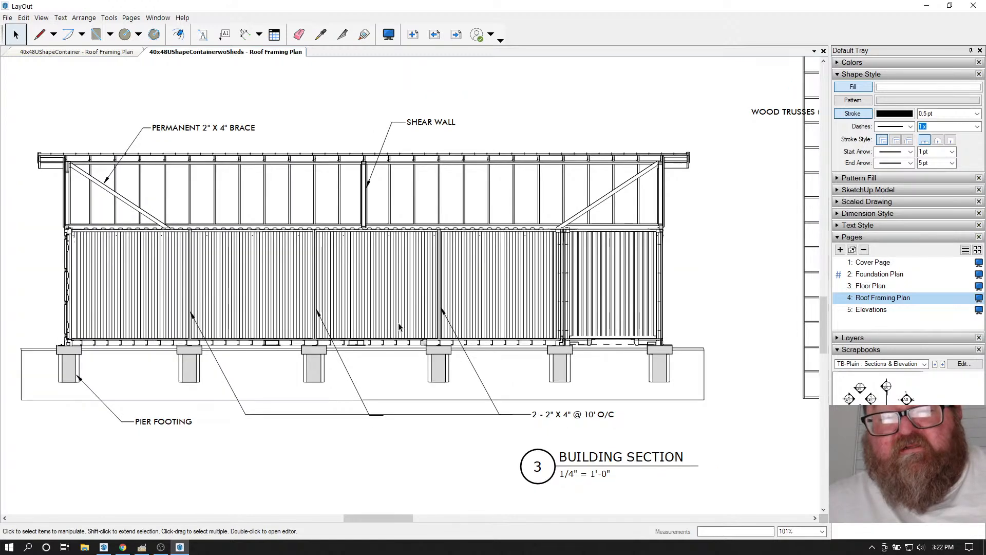
{"action": "scroll", "coordinate": [399, 326], "scroll_direction": "down", "scroll_amount": 3}
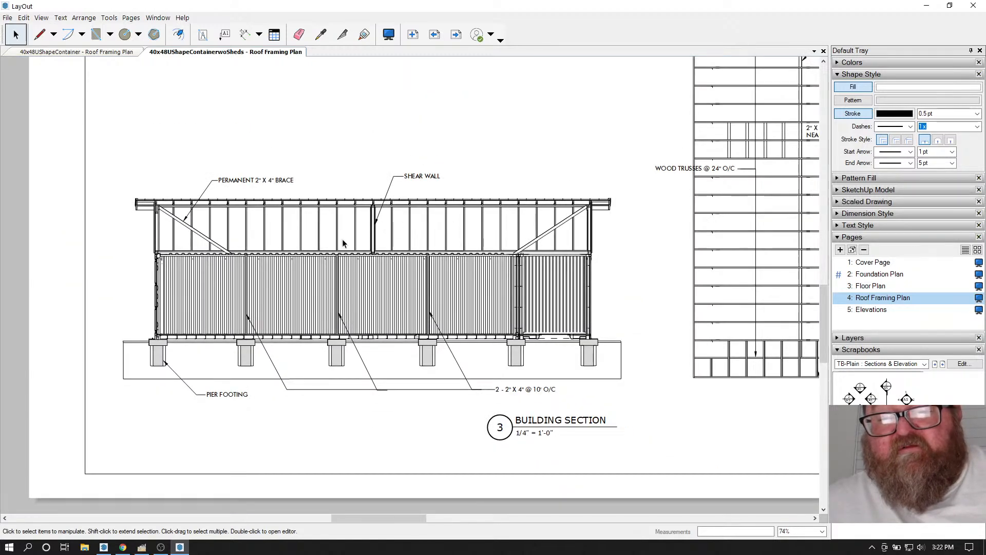
{"action": "scroll", "coordinate": [321, 353], "scroll_direction": "down", "scroll_amount": 6}
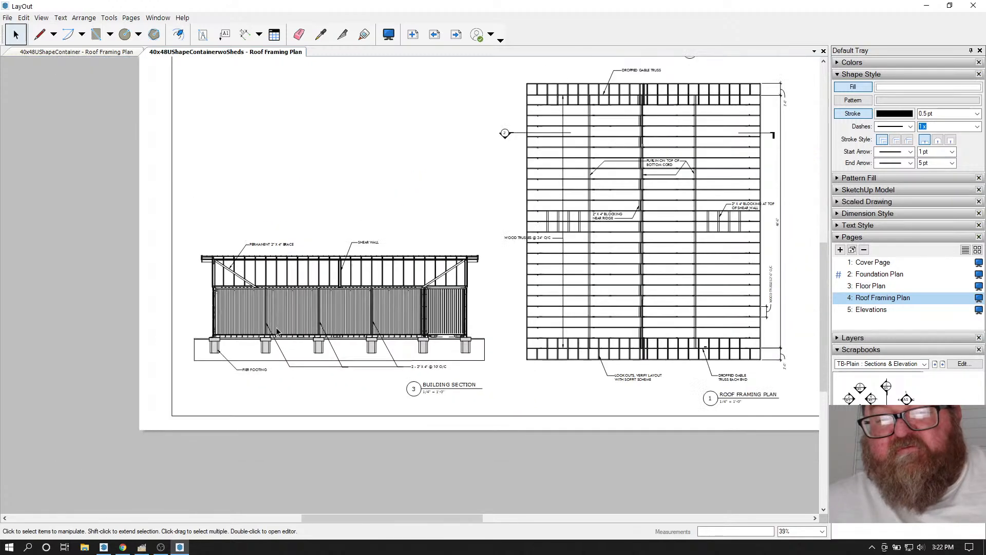
{"action": "scroll", "coordinate": [642, 237], "scroll_direction": "up", "scroll_amount": 3}
{"action": "scroll", "coordinate": [614, 327], "scroll_direction": "down", "scroll_amount": 2}
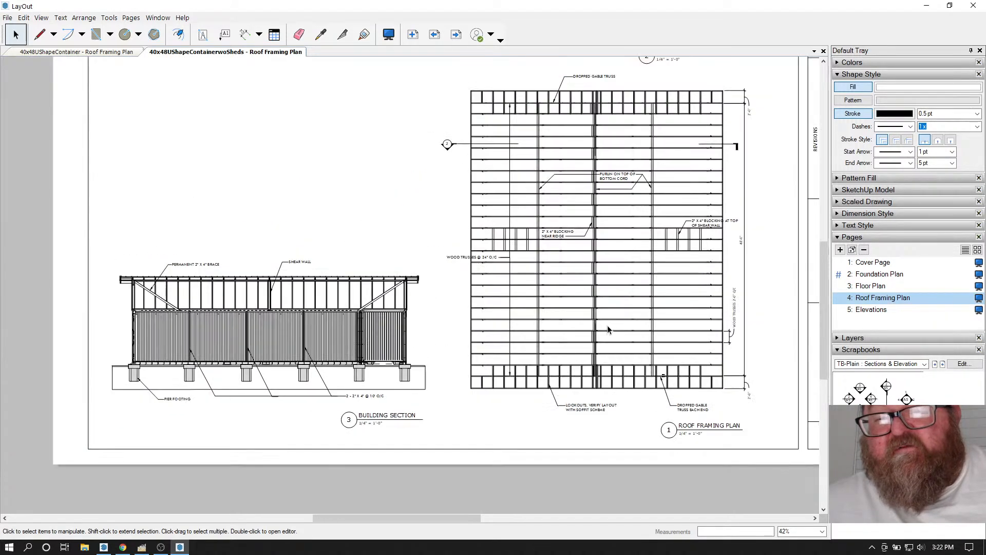
- Switch to Chrome and check the live chat in YouTube Studio
{"action": "left_click", "coordinate": [123, 548]}
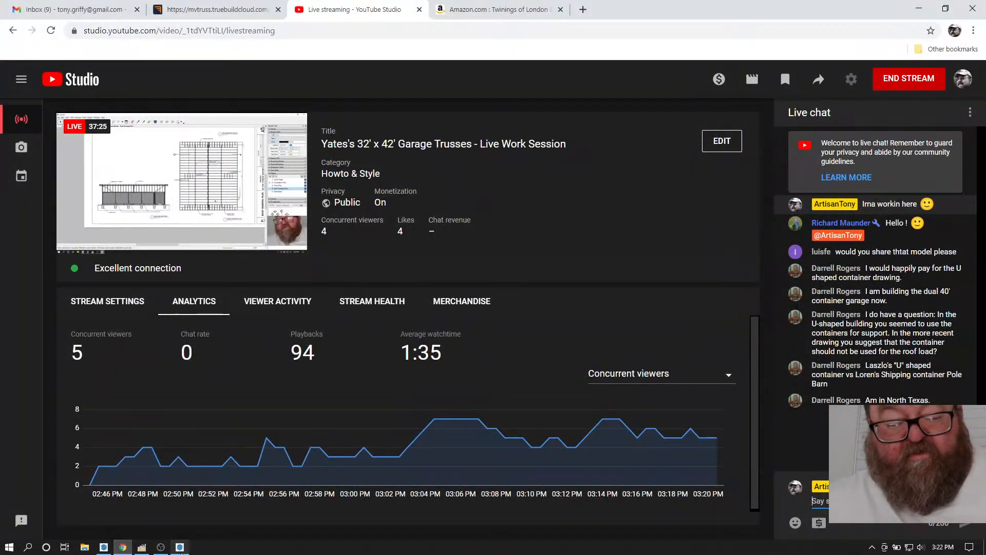
{"action": "left_click", "coordinate": [105, 547]}
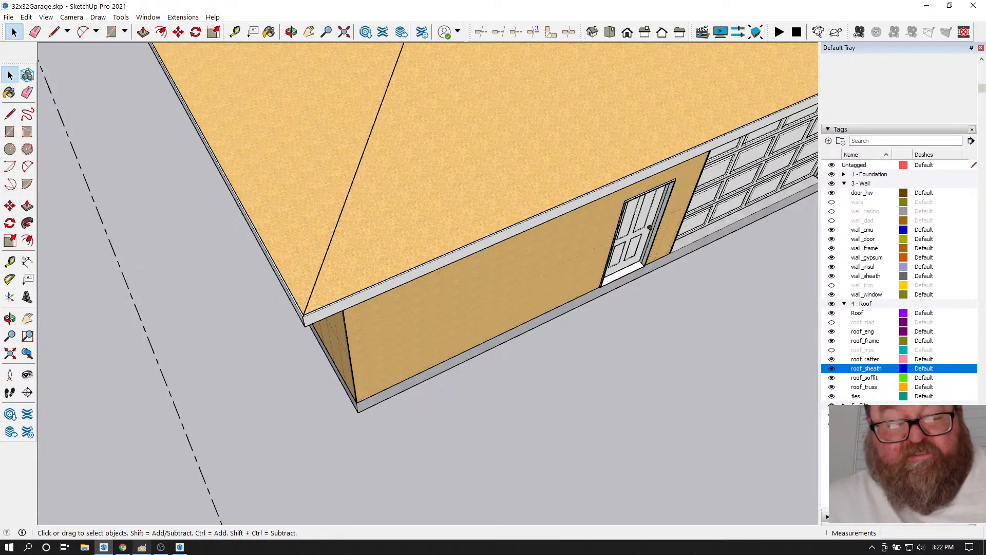
{"action": "left_click", "coordinate": [142, 488]}
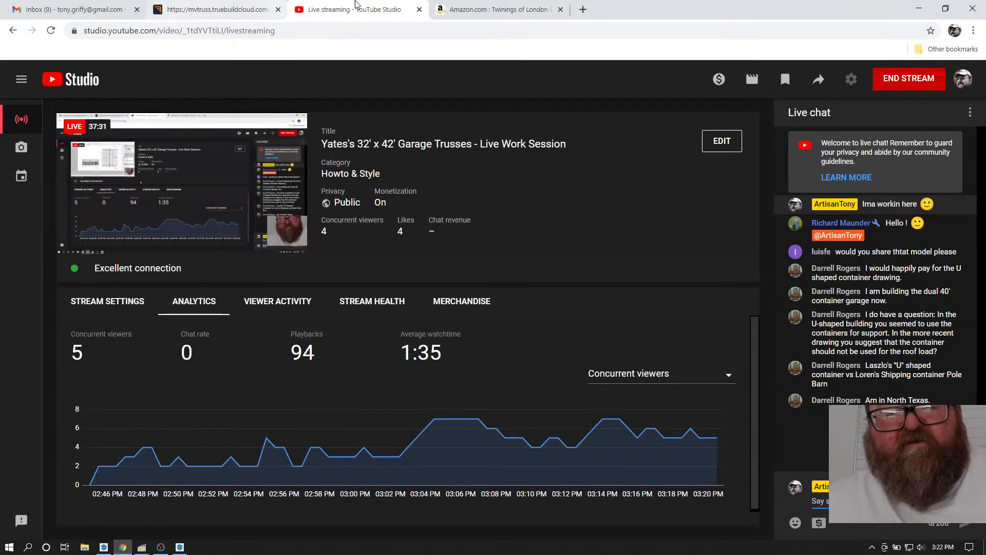
- Look over the Amazon page for Twinings English Breakfast tea and close it
{"action": "left_click", "coordinate": [470, 9]}
{"action": "left_click", "coordinate": [385, 9]}
{"action": "left_click", "coordinate": [463, 9]}
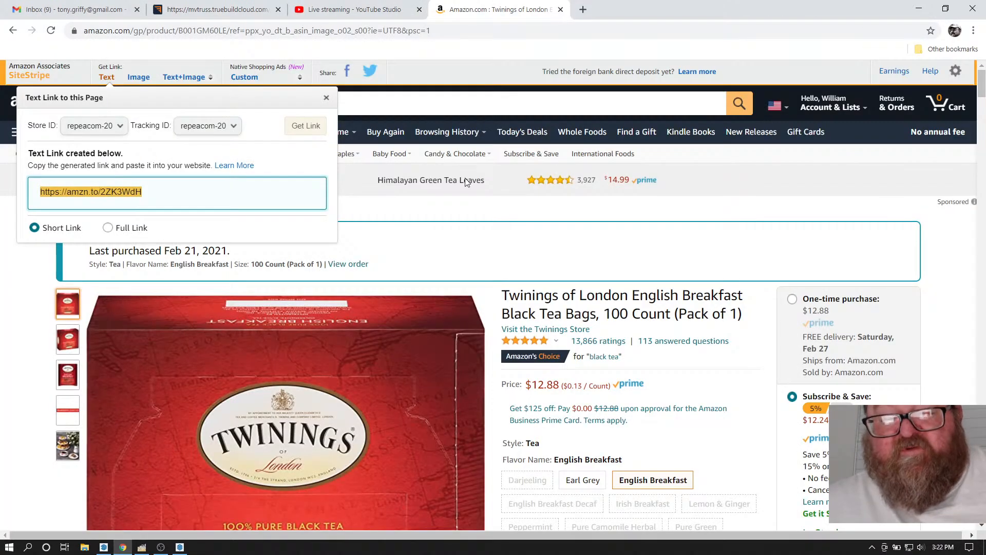
{"action": "scroll", "coordinate": [497, 125], "scroll_direction": "down", "scroll_amount": 2}
{"action": "scroll", "coordinate": [410, 309], "scroll_direction": "down", "scroll_amount": 2}
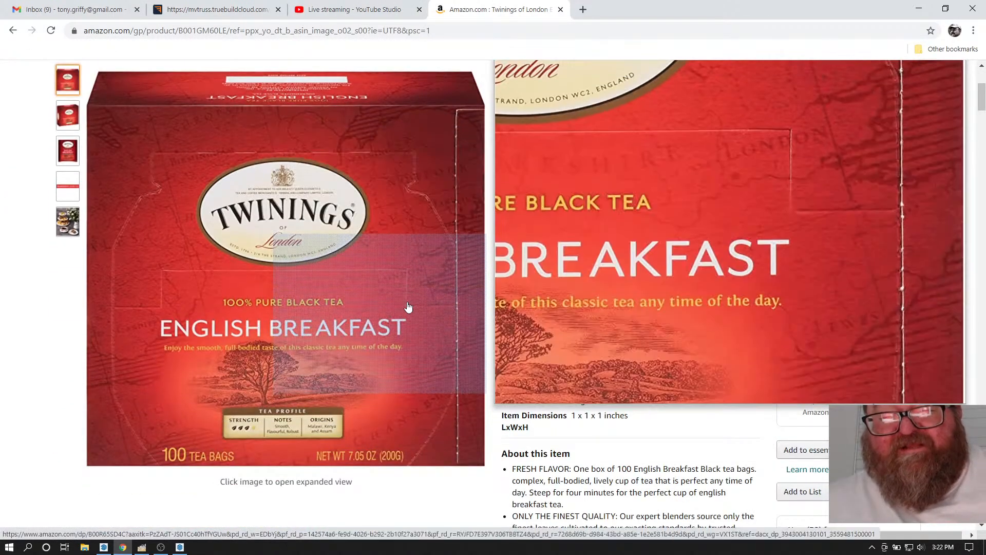
{"action": "scroll", "coordinate": [409, 308], "scroll_direction": "up", "scroll_amount": 4}
{"action": "left_click", "coordinate": [560, 10]}
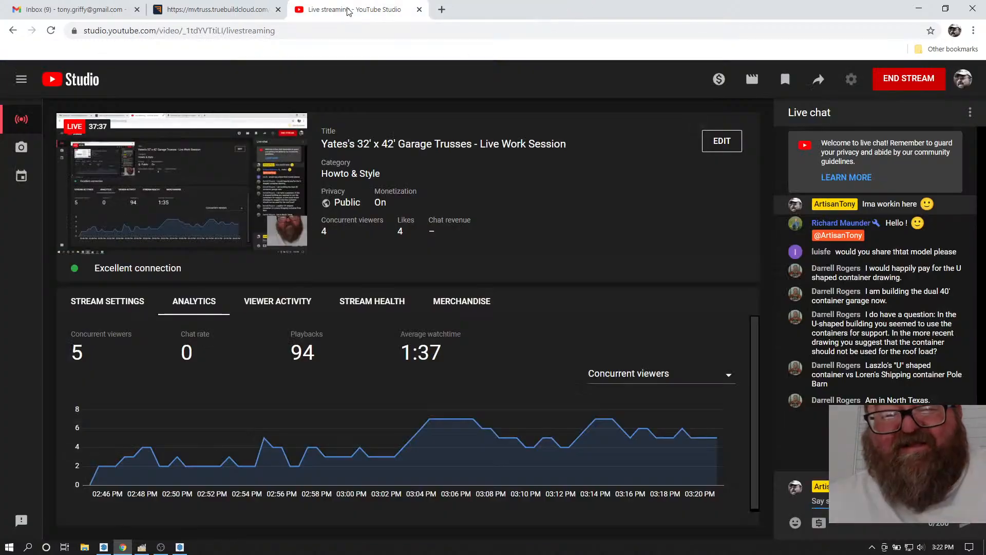
- Check the Gmail inbox and return to the YouTube Studio live streaming page
{"action": "left_click", "coordinate": [216, 9]}
{"action": "left_click", "coordinate": [85, 14]}
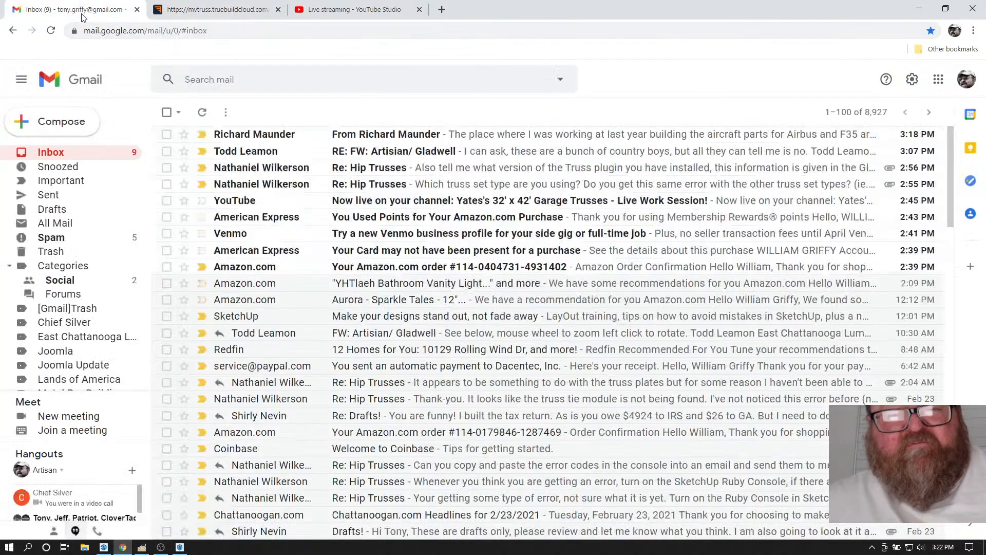
{"action": "left_click", "coordinate": [226, 10]}
{"action": "left_click", "coordinate": [334, 9]}
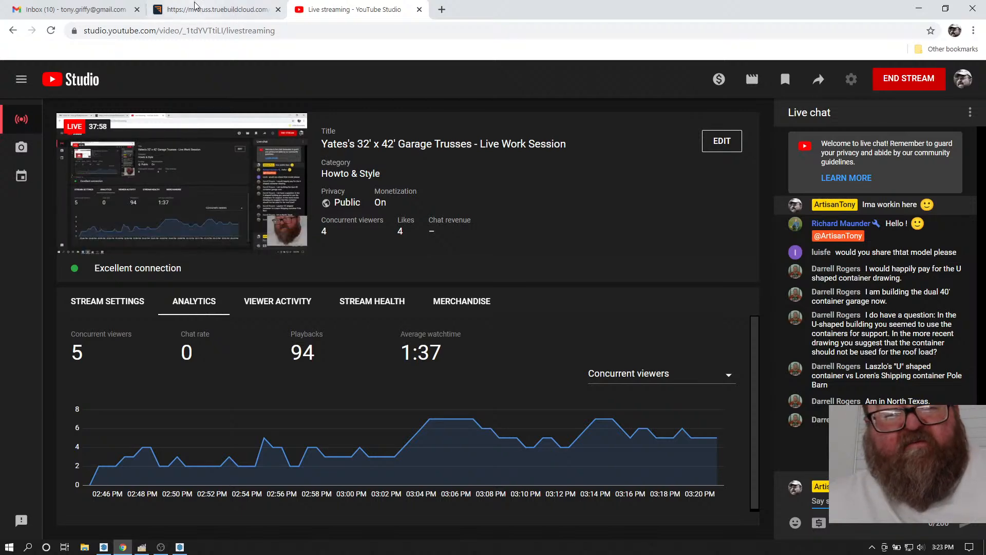
- Switch to SketchUp and inspect the garage's front side, focusing on the fascia between the garage door and the roof corner
{"action": "left_click", "coordinate": [105, 548]}
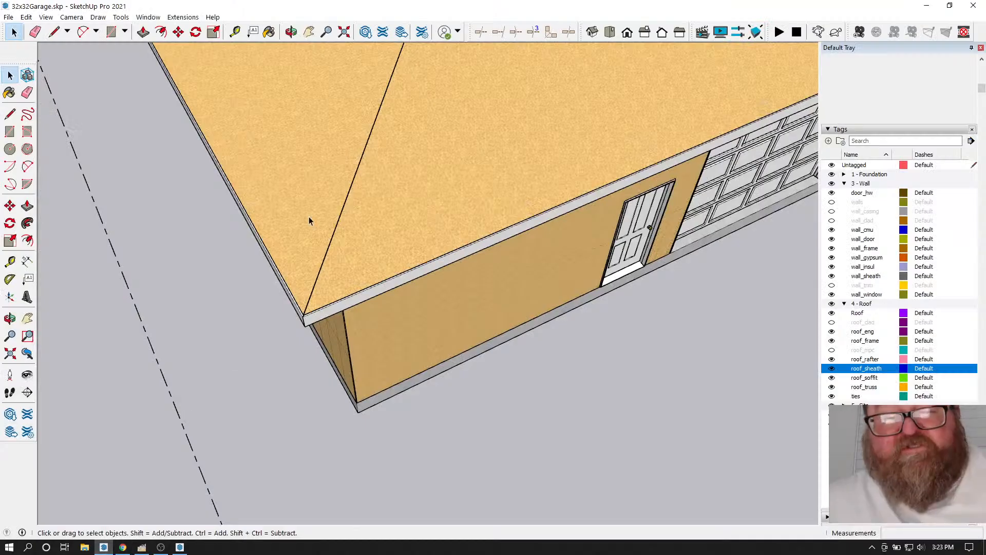
{"action": "scroll", "coordinate": [317, 352], "scroll_direction": "down", "scroll_amount": 1}
{"action": "left_click", "coordinate": [291, 32]}
{"action": "left_click_drag", "start_coordinate": [360, 257], "coordinate": [319, 260]}
{"action": "scroll", "coordinate": [427, 275], "scroll_direction": "up", "scroll_amount": 3}
{"action": "scroll", "coordinate": [281, 338], "scroll_direction": "down", "scroll_amount": 3}
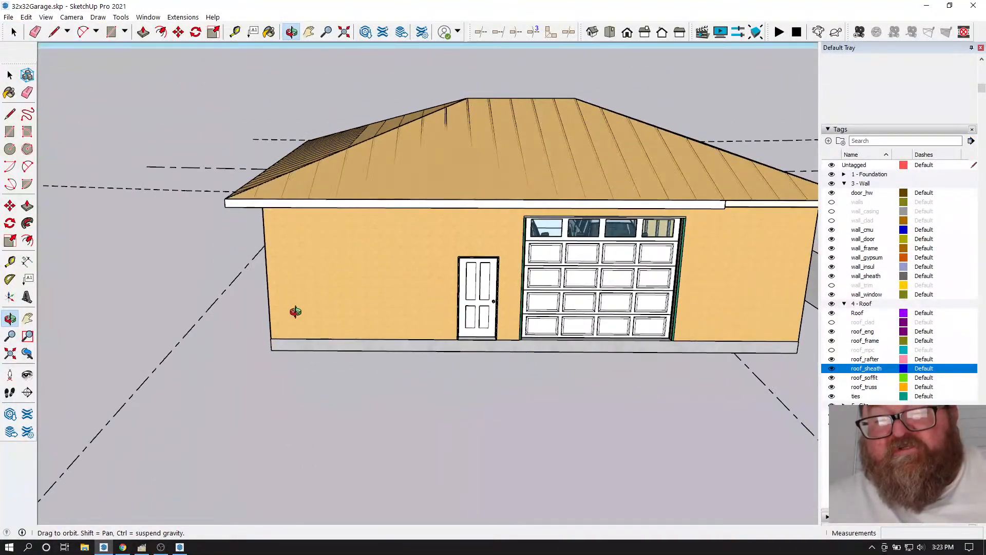
{"action": "left_click_drag", "start_coordinate": [318, 299], "coordinate": [135, 312]}
{"action": "scroll", "coordinate": [636, 308], "scroll_direction": "up", "scroll_amount": 2}
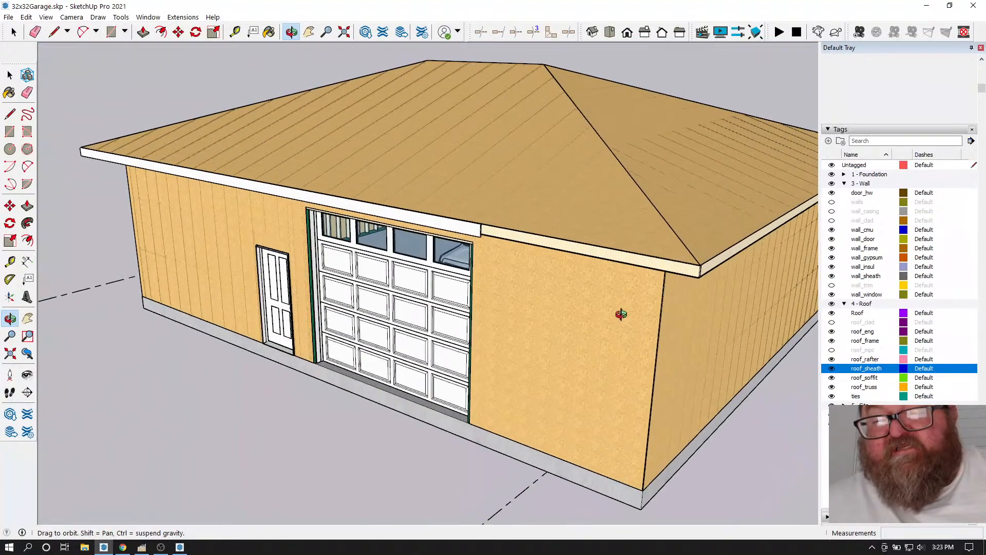
{"action": "scroll", "coordinate": [572, 319], "scroll_direction": "up", "scroll_amount": 6}
{"action": "scroll", "coordinate": [483, 254], "scroll_direction": "down", "scroll_amount": 4}
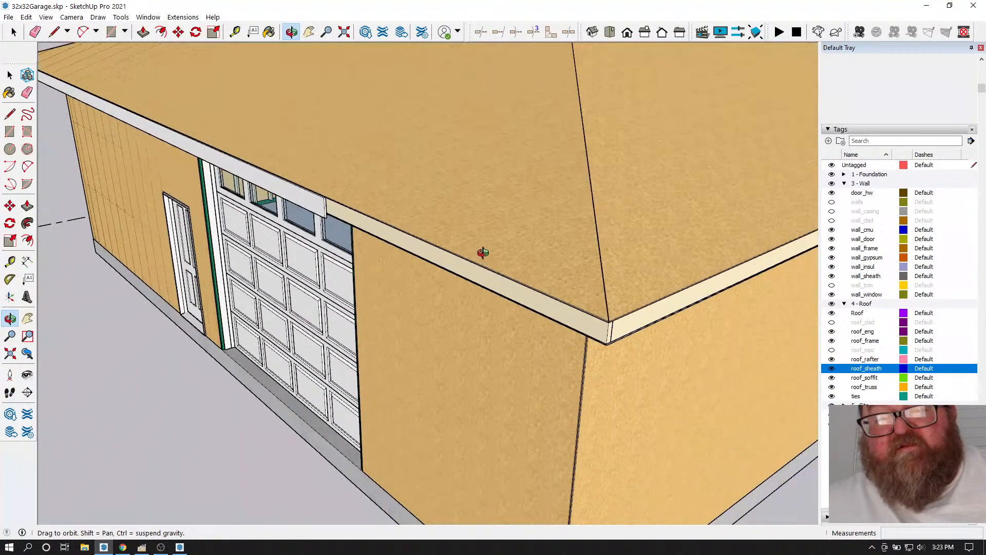
{"action": "scroll", "coordinate": [373, 228], "scroll_direction": "up", "scroll_amount": 3}
- Open the front fascia board group for editing and Push/Pull its end face 5' 8 1/8" toward the roof corner
{"action": "left_click", "coordinate": [9, 75]}
{"action": "scroll", "coordinate": [291, 212], "scroll_direction": "up", "scroll_amount": 5}
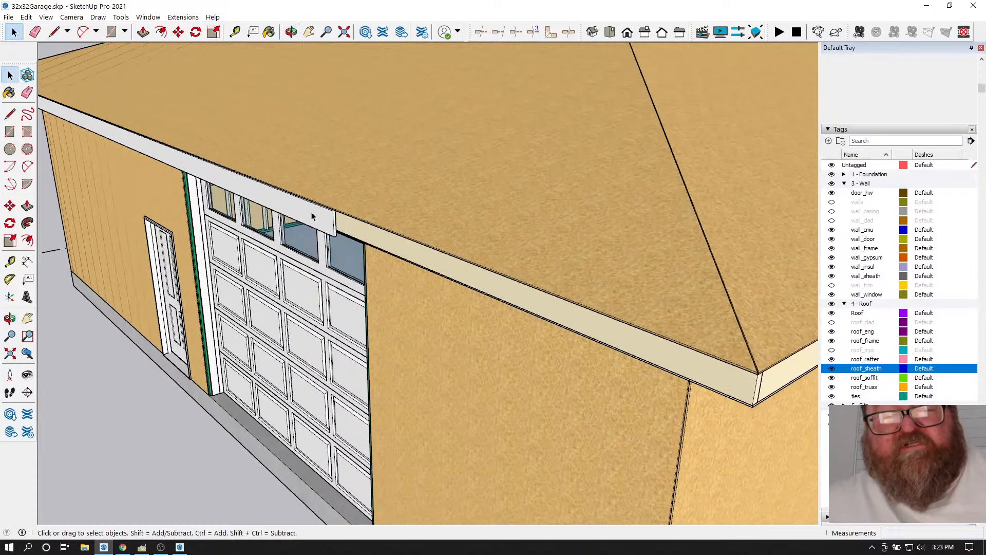
{"action": "double_click", "coordinate": [291, 213]}
{"action": "scroll", "coordinate": [291, 213], "scroll_direction": "down", "scroll_amount": 2}
{"action": "scroll", "coordinate": [347, 219], "scroll_direction": "up", "scroll_amount": 3}
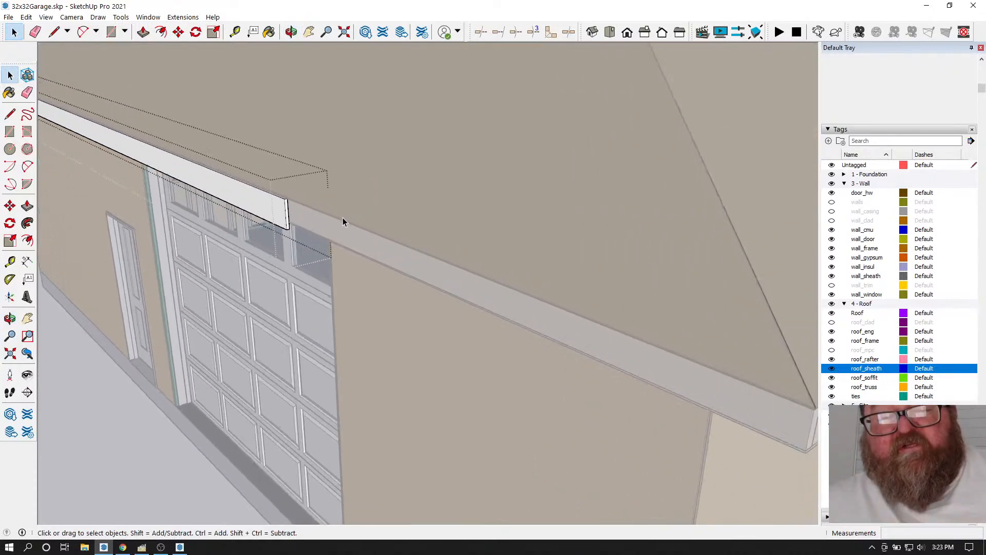
{"action": "left_click", "coordinate": [144, 32]}
{"action": "scroll", "coordinate": [325, 210], "scroll_direction": "up", "scroll_amount": 1}
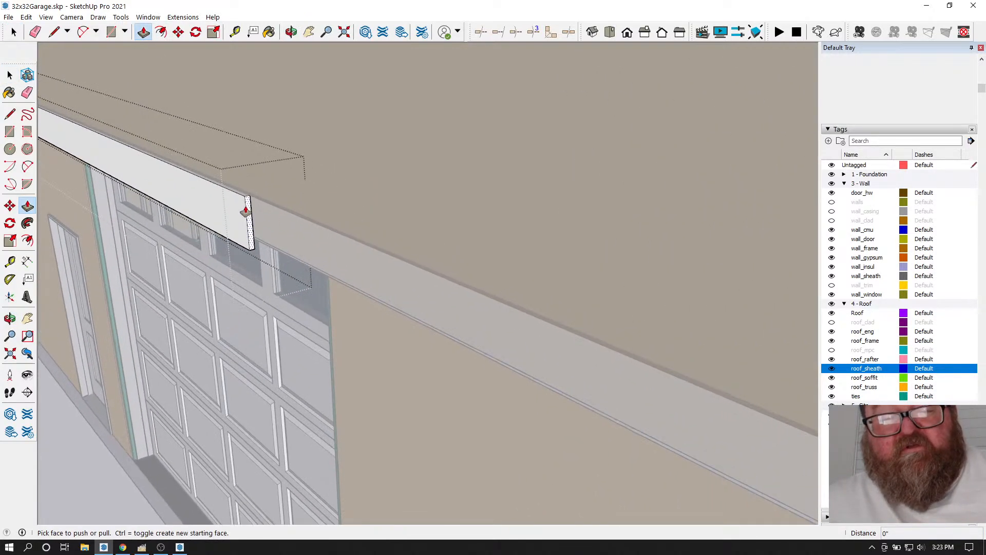
{"action": "left_click", "coordinate": [248, 209]}
{"action": "left_click", "coordinate": [739, 442]}
{"action": "scroll", "coordinate": [196, 280], "scroll_direction": "down", "scroll_amount": 4}
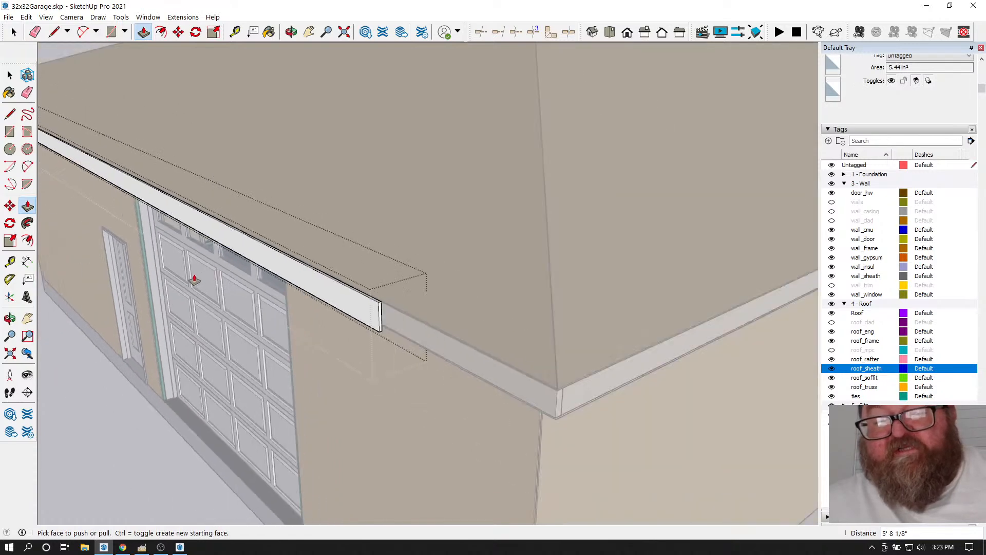
- Push/Pull the front fascia board's end face another 4' 3 7/8" to the roof corner and close its group
{"action": "scroll", "coordinate": [472, 366], "scroll_direction": "up", "scroll_amount": 2}
{"action": "scroll", "coordinate": [221, 309], "scroll_direction": "up", "scroll_amount": 1}
{"action": "left_click", "coordinate": [199, 231]}
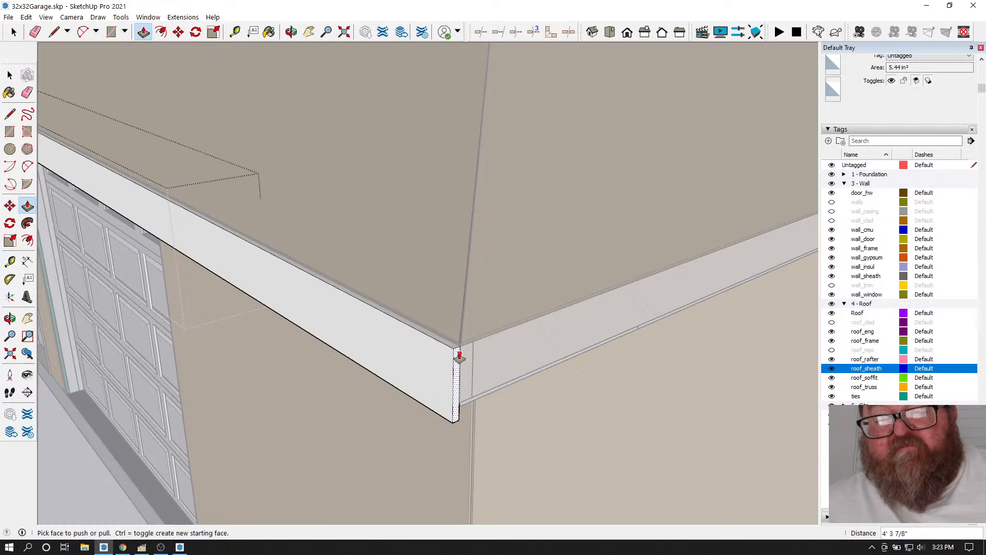
{"action": "left_click", "coordinate": [458, 356]}
{"action": "scroll", "coordinate": [359, 370], "scroll_direction": "down", "scroll_amount": 2}
{"action": "key", "text": "space"}
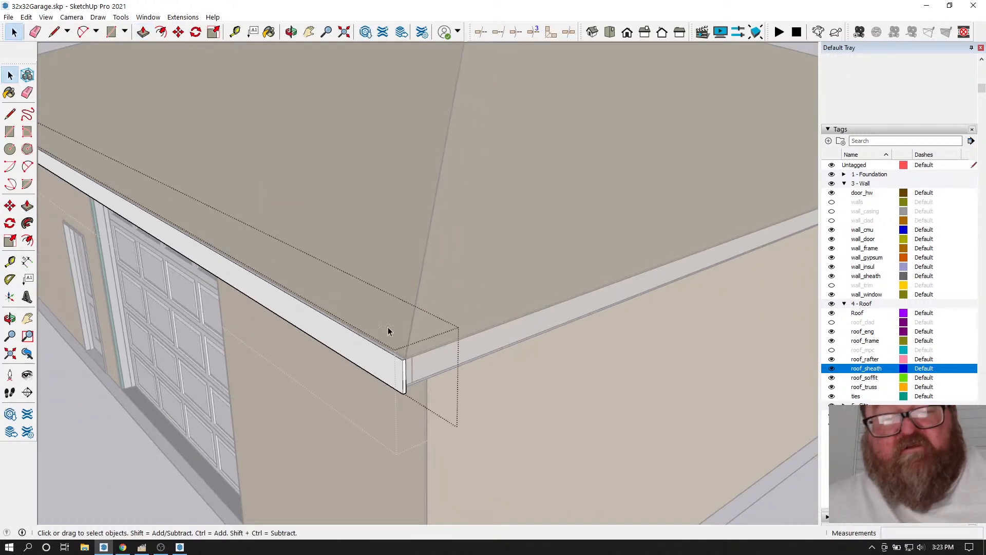
{"action": "scroll", "coordinate": [391, 343], "scroll_direction": "up", "scroll_amount": 2}
{"action": "left_click", "coordinate": [508, 423]}
- Copy the front fascia board from its mitred far corner to a spot beside the adjoining side wall, near the newly extended end
{"action": "scroll", "coordinate": [380, 384], "scroll_direction": "up", "scroll_amount": 1}
{"action": "left_click", "coordinate": [380, 383]}
{"action": "scroll", "coordinate": [652, 442], "scroll_direction": "down", "scroll_amount": 5}
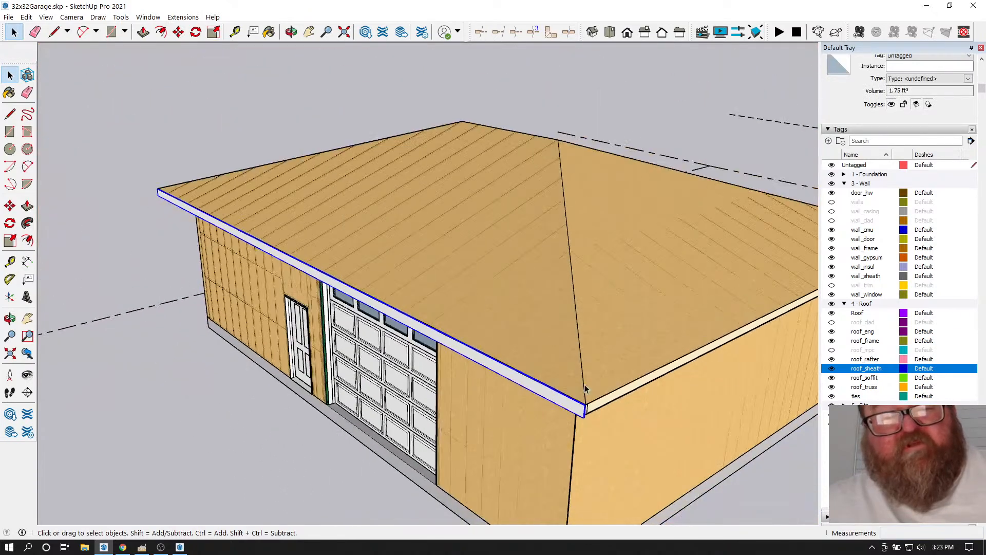
{"action": "scroll", "coordinate": [152, 163], "scroll_direction": "up", "scroll_amount": 5}
{"action": "scroll", "coordinate": [143, 264], "scroll_direction": "down", "scroll_amount": 1}
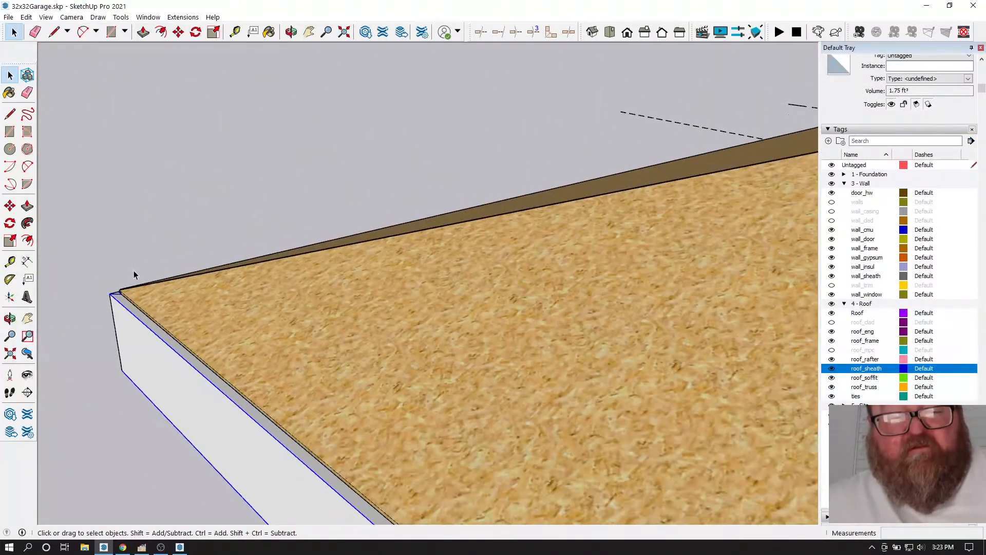
{"action": "left_click", "coordinate": [290, 32]}
{"action": "left_click_drag", "start_coordinate": [249, 344], "coordinate": [660, 302]}
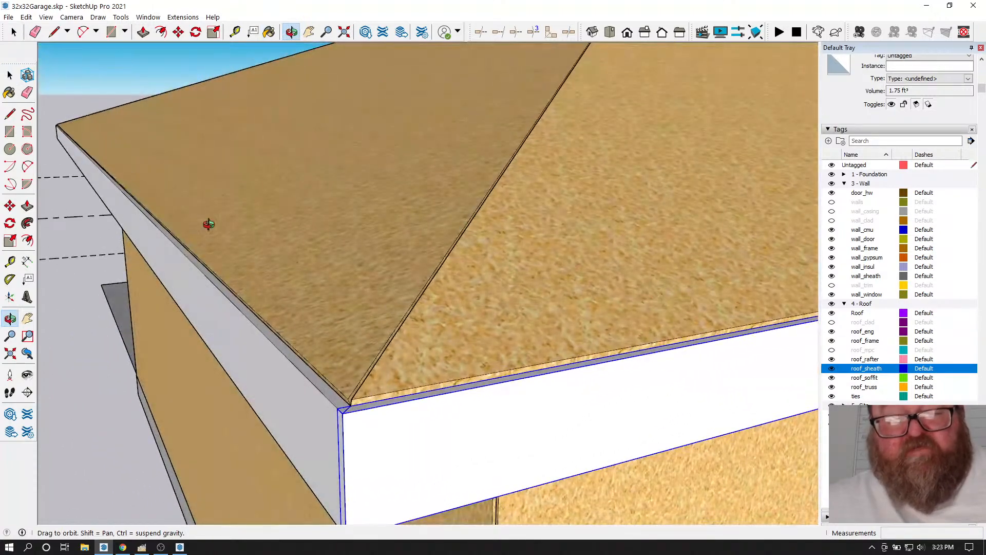
{"action": "left_click", "coordinate": [178, 32]}
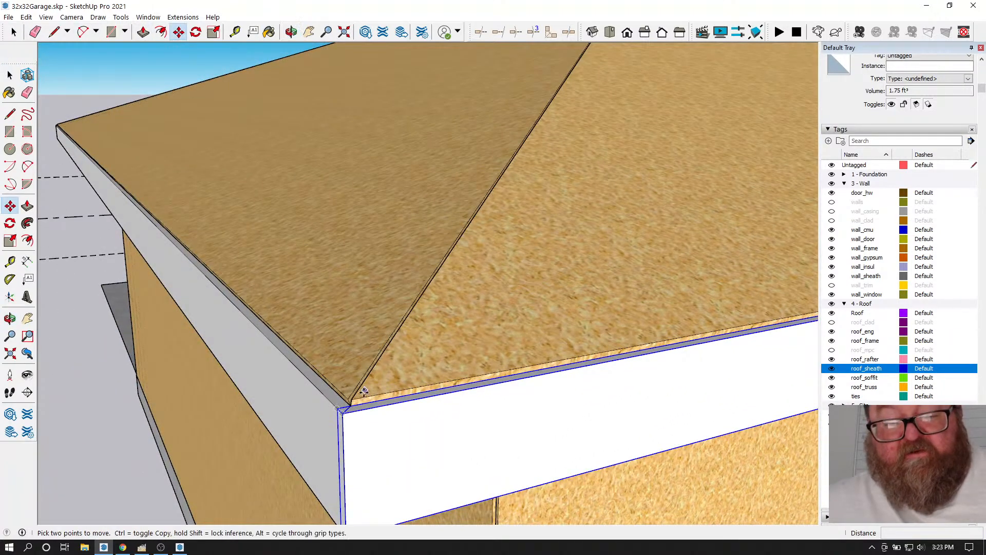
{"action": "left_click", "coordinate": [342, 414]}
{"action": "key", "text": "ctrl"}
{"action": "scroll", "coordinate": [438, 419], "scroll_direction": "down", "scroll_amount": 3}
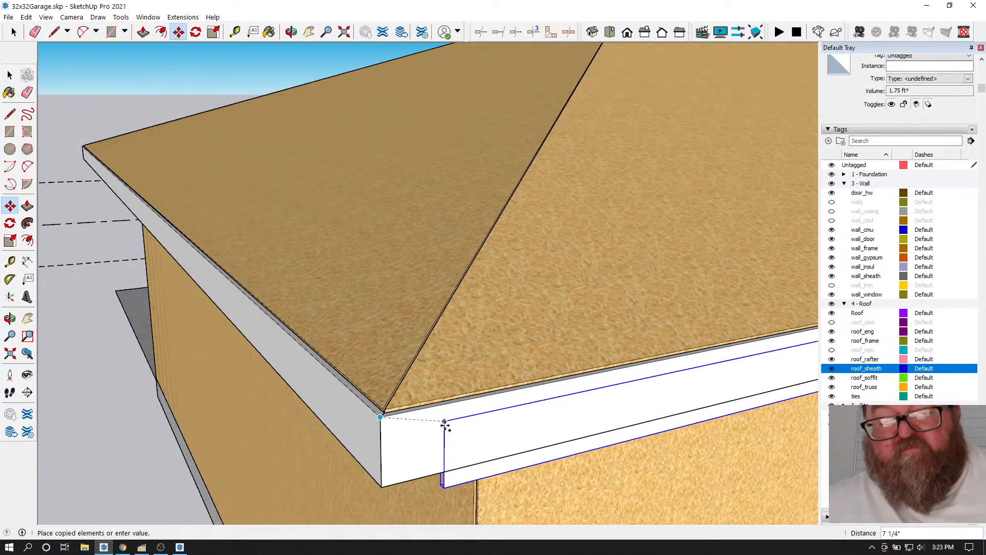
{"action": "key", "text": "Escape"}
{"action": "left_click", "coordinate": [291, 32]}
{"action": "left_click_drag", "start_coordinate": [323, 49], "coordinate": [283, 276]}
{"action": "left_click_drag", "start_coordinate": [477, 291], "coordinate": [465, 427]}
{"action": "scroll", "coordinate": [458, 419], "scroll_direction": "up", "scroll_amount": 7}
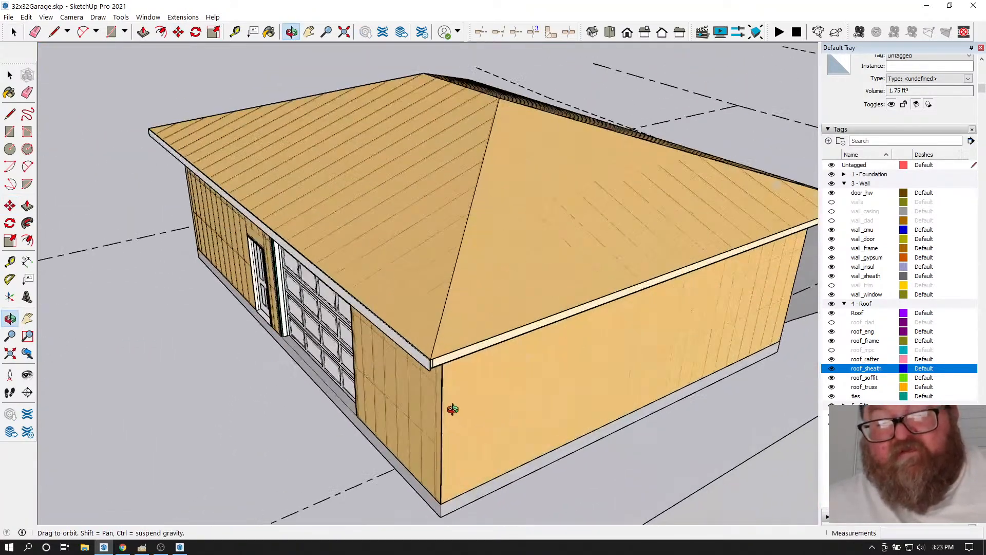
{"action": "scroll", "coordinate": [430, 331], "scroll_direction": "up", "scroll_amount": 3}
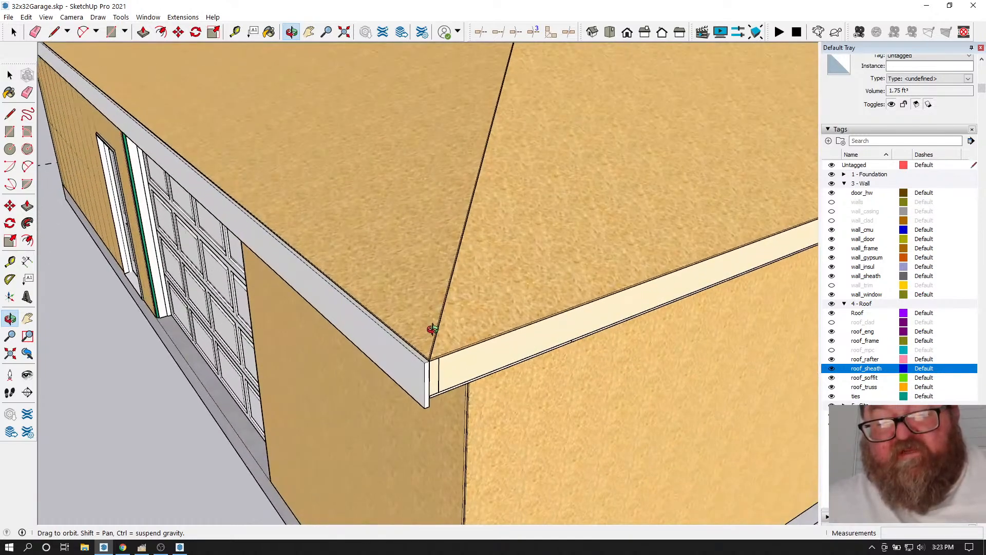
{"action": "right_click", "coordinate": [471, 397]}
{"action": "left_click", "coordinate": [485, 407]}
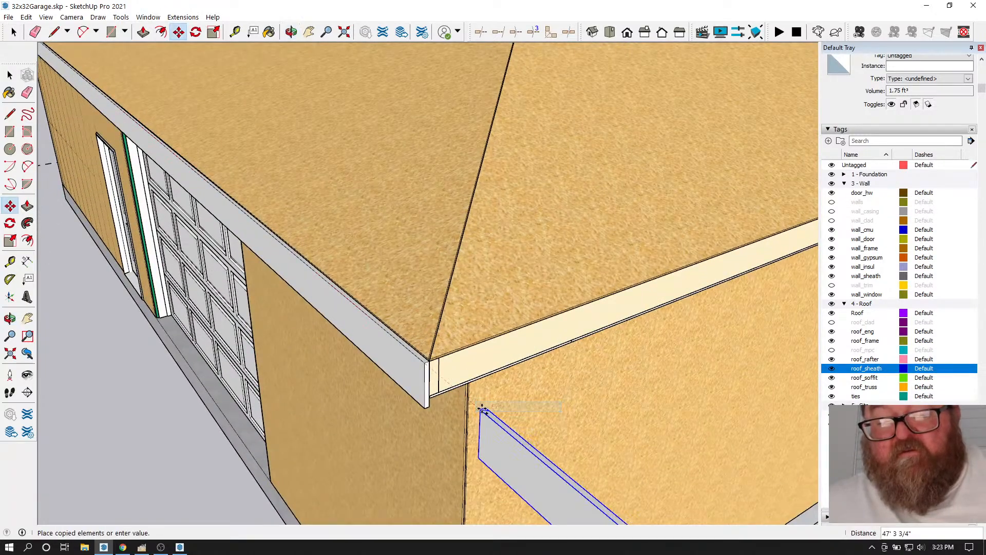
- Rotate the copied fascia board 90° about its mitred corner so it runs parallel to the side wall
{"action": "scroll", "coordinate": [451, 379], "scroll_direction": "up", "scroll_amount": 5}
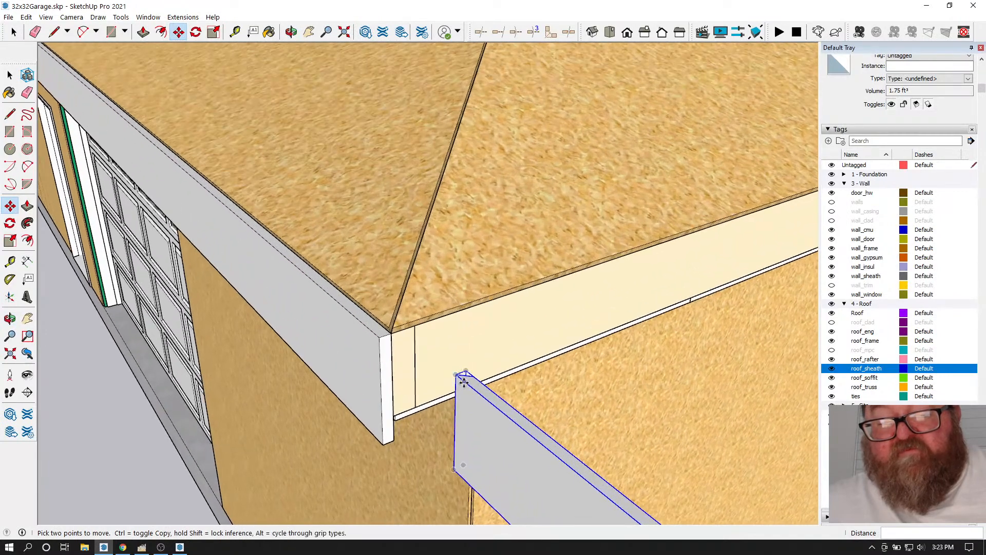
{"action": "left_click", "coordinate": [196, 32]}
{"action": "left_click", "coordinate": [521, 420]}
{"action": "left_click", "coordinate": [556, 368]}
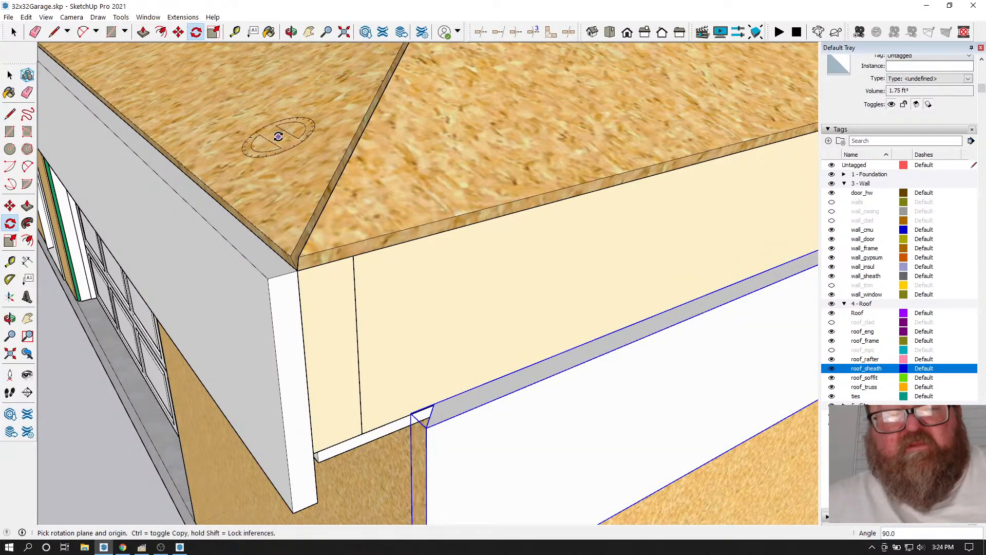
{"action": "left_click", "coordinate": [179, 32]}
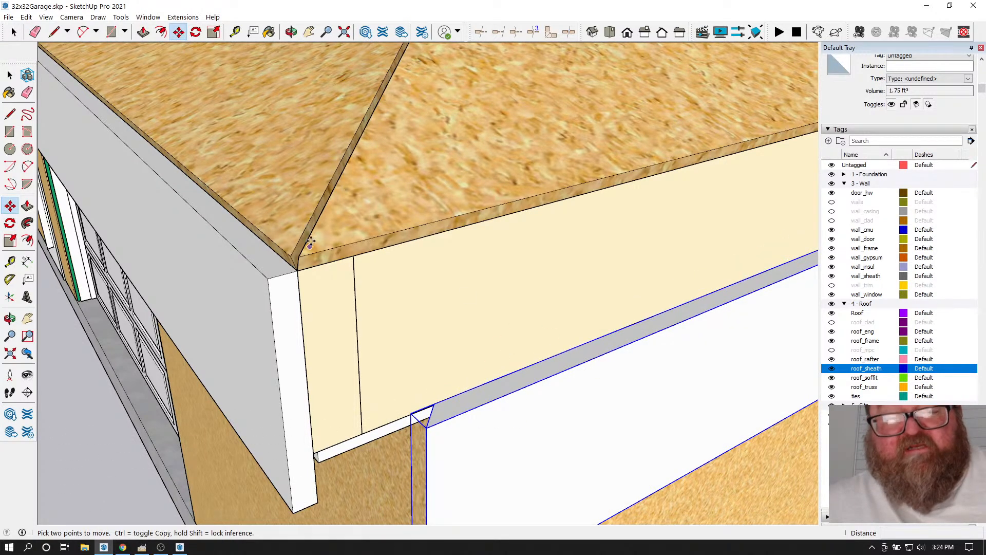
- Open the front fascia board's group and move the outer vertical edge of its end 3/4" outward to mitre it, closing the group
{"action": "left_click", "coordinate": [14, 32]}
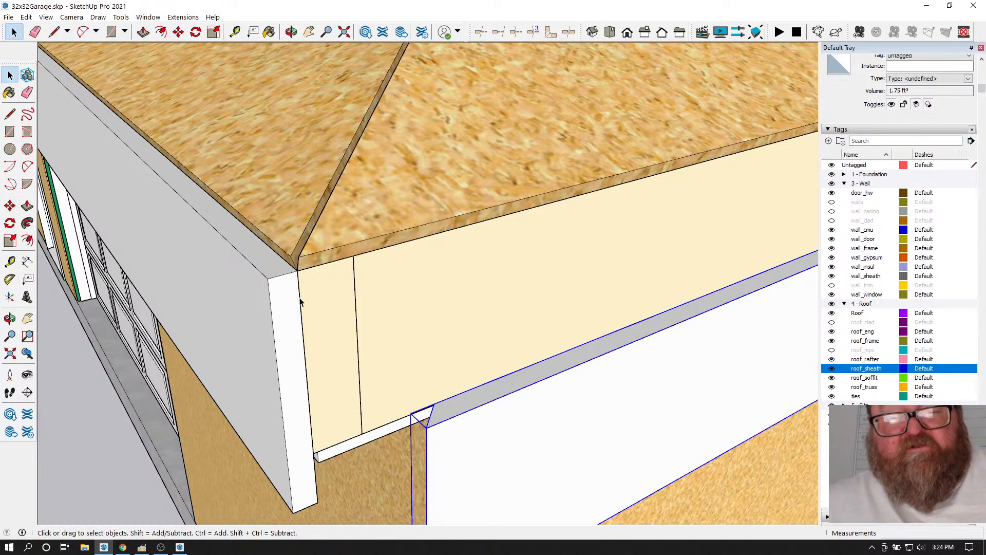
{"action": "double_click", "coordinate": [289, 299]}
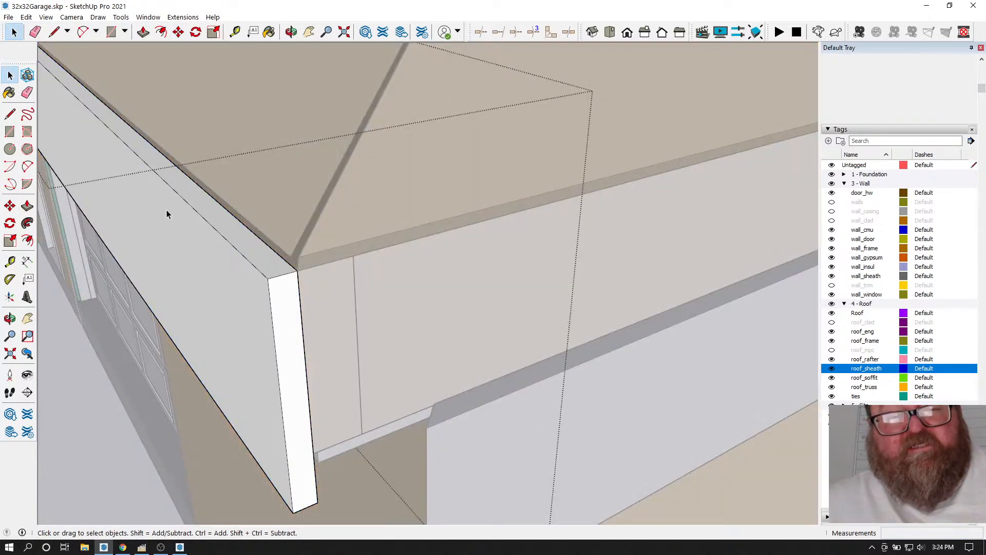
{"action": "left_click", "coordinate": [270, 300]}
{"action": "key", "text": "m"}
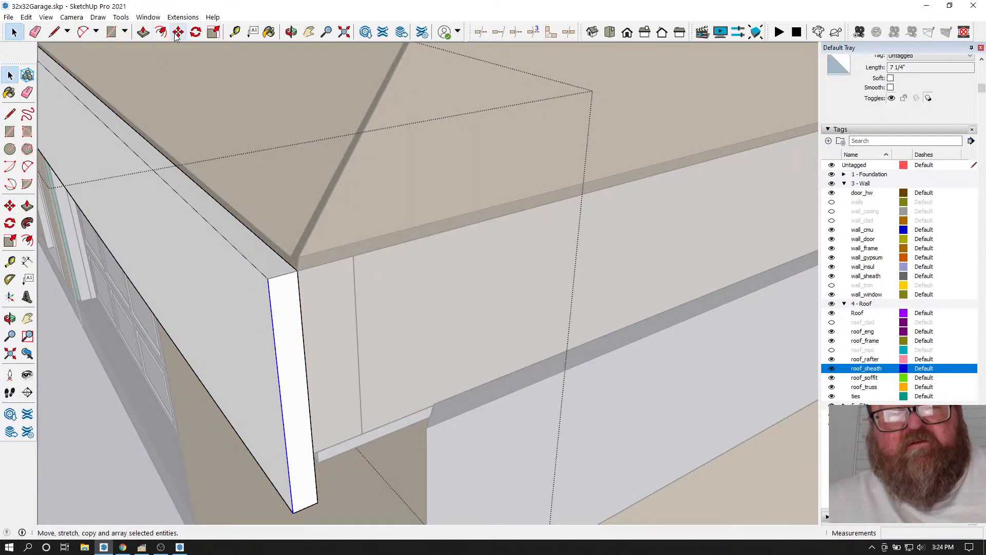
{"action": "left_click", "coordinate": [243, 250]}
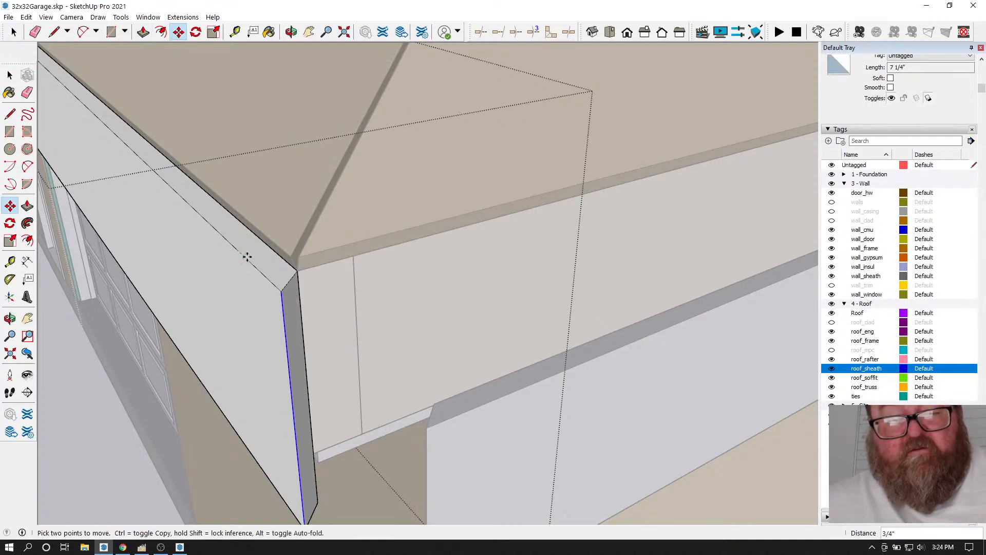
{"action": "type", "text": "3/4"}
{"action": "key", "text": "Return"}
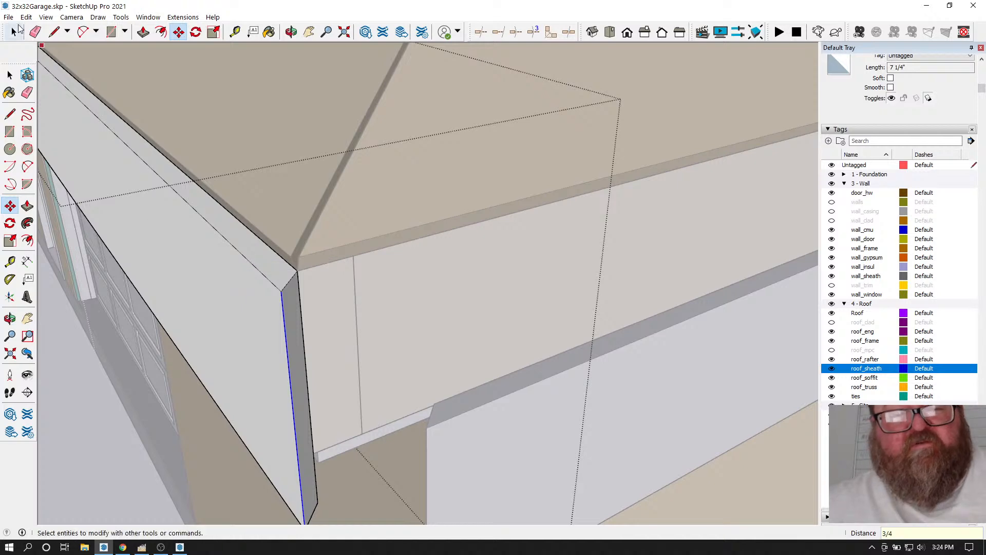
{"action": "key", "text": "space"}
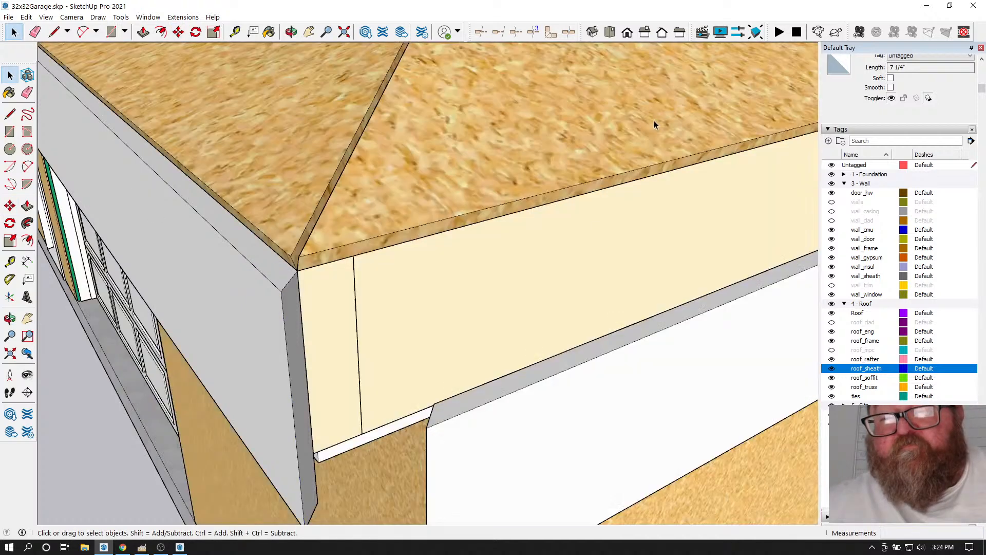
- Move the rotated side fascia board by its mitred corner onto the matching mitred end of the front fascia board
{"action": "left_click", "coordinate": [496, 392]}
{"action": "left_click", "coordinate": [179, 35]}
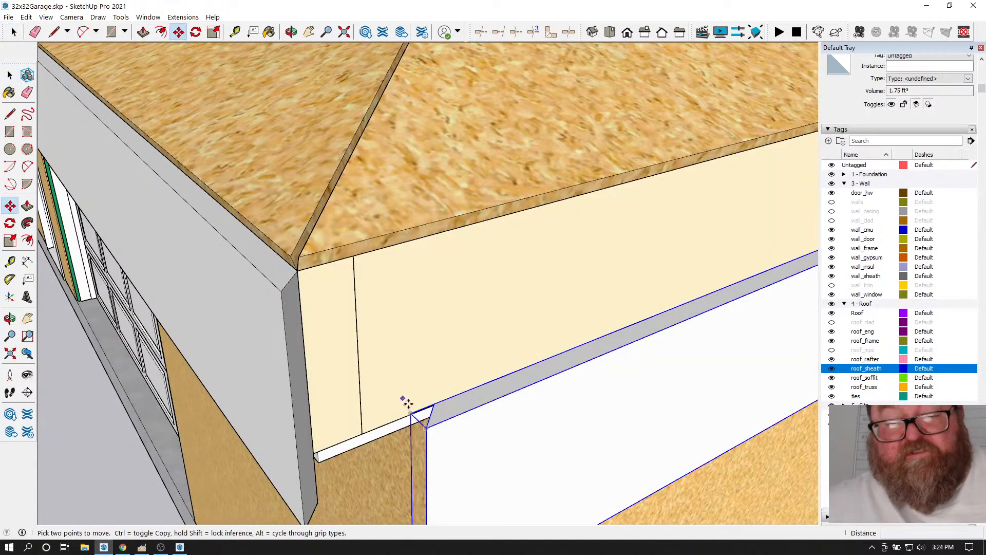
{"action": "left_click", "coordinate": [422, 423]}
{"action": "left_click", "coordinate": [290, 297]}
{"action": "middle_click_drag", "start_coordinate": [290, 297], "coordinate": [294, 431]}
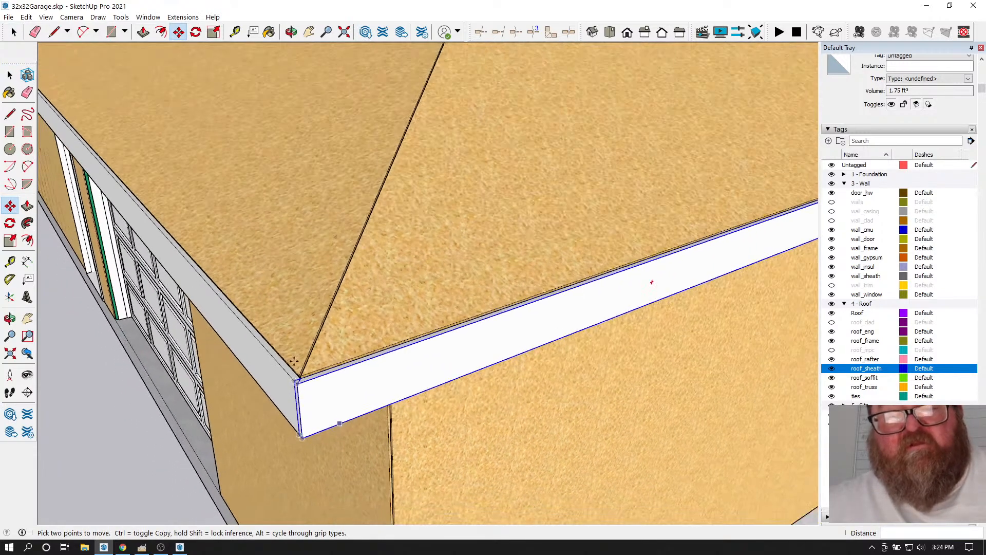
- Open the side fascia board and Push/Pull its overhanging end back 10' to the next roof corner
{"action": "left_click", "coordinate": [290, 32]}
{"action": "left_click_drag", "start_coordinate": [329, 338], "coordinate": [472, 370]}
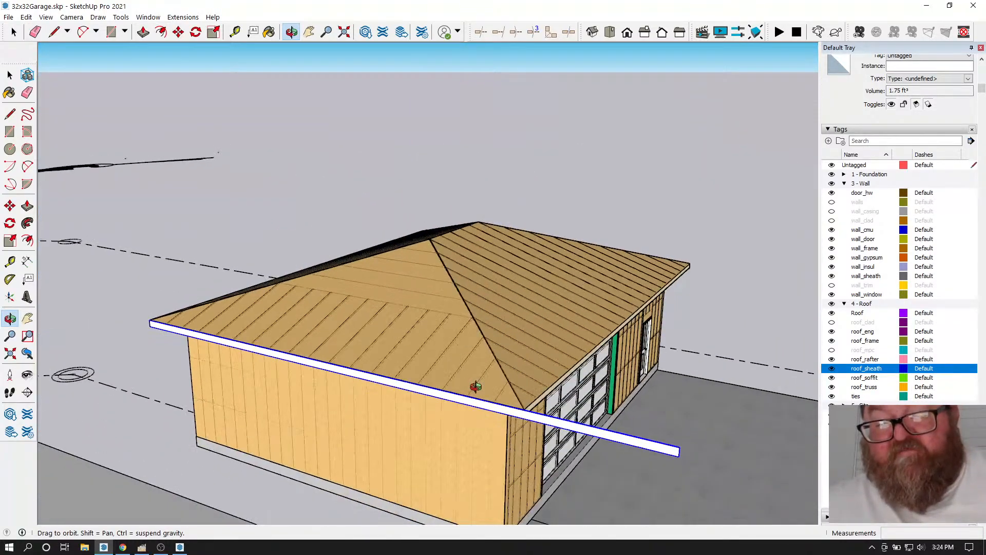
{"action": "scroll", "coordinate": [658, 455], "scroll_direction": "up", "scroll_amount": 2}
{"action": "left_click_drag", "start_coordinate": [361, 286], "coordinate": [325, 306]}
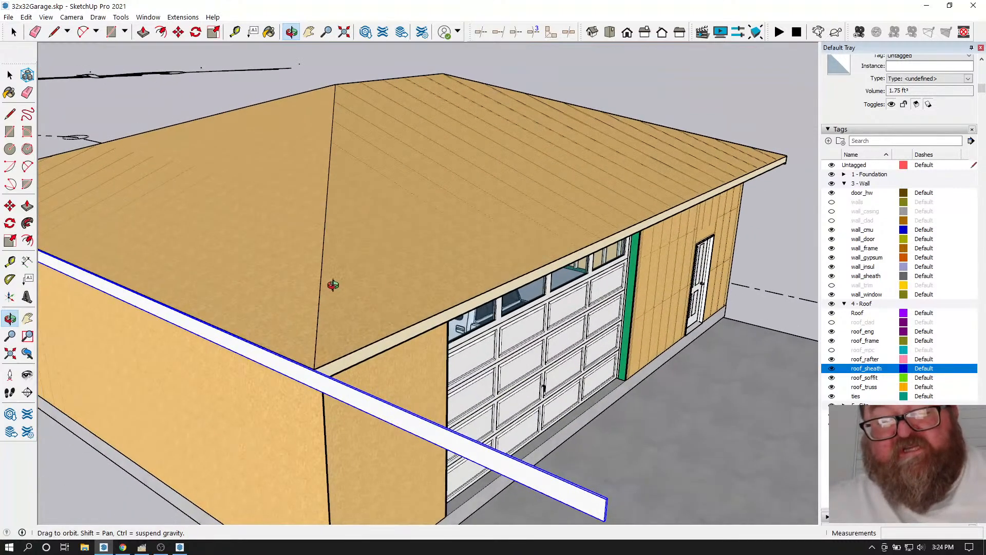
{"action": "scroll", "coordinate": [333, 286], "scroll_direction": "down", "scroll_amount": 1}
{"action": "scroll", "coordinate": [540, 451], "scroll_direction": "up", "scroll_amount": 3}
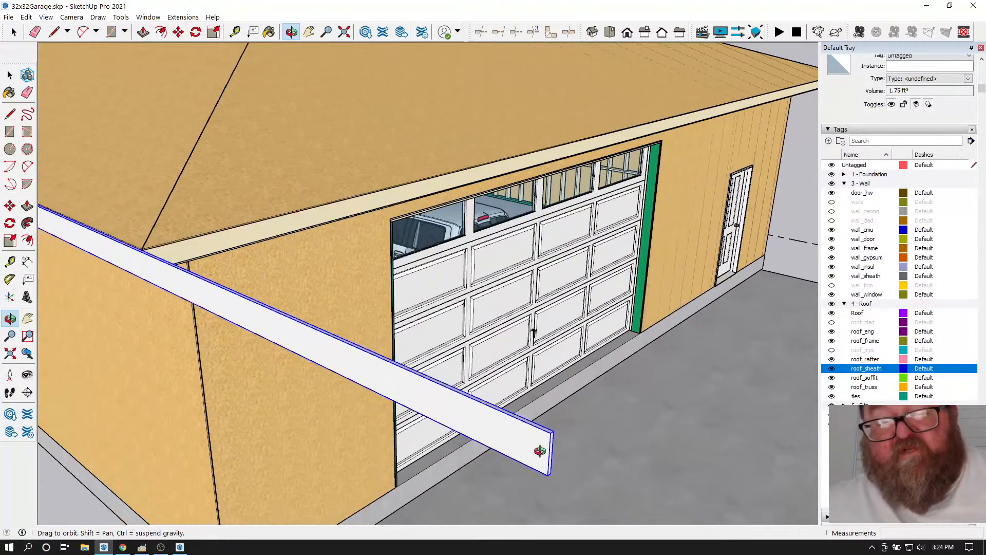
{"action": "key", "text": "space"}
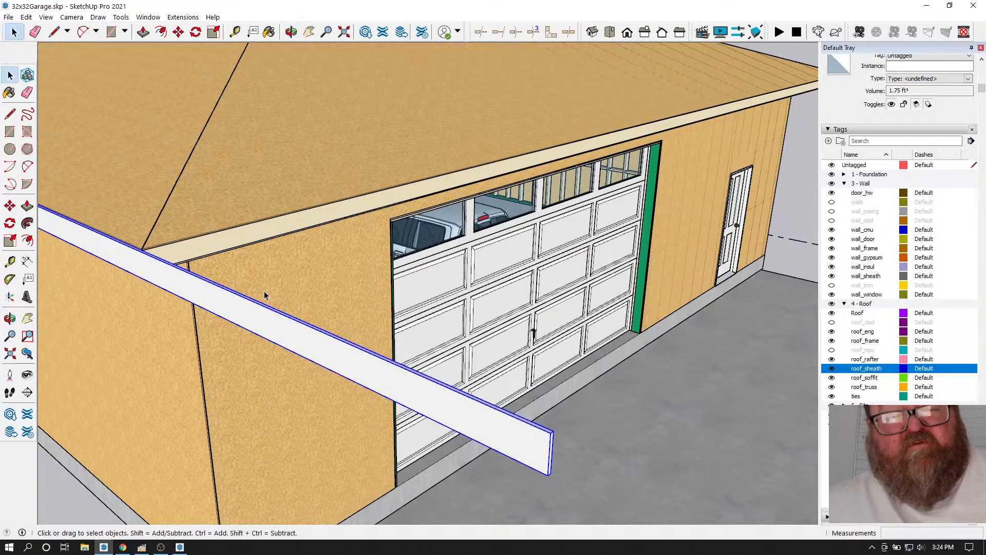
{"action": "double_click", "coordinate": [281, 323]}
{"action": "left_click", "coordinate": [143, 31]}
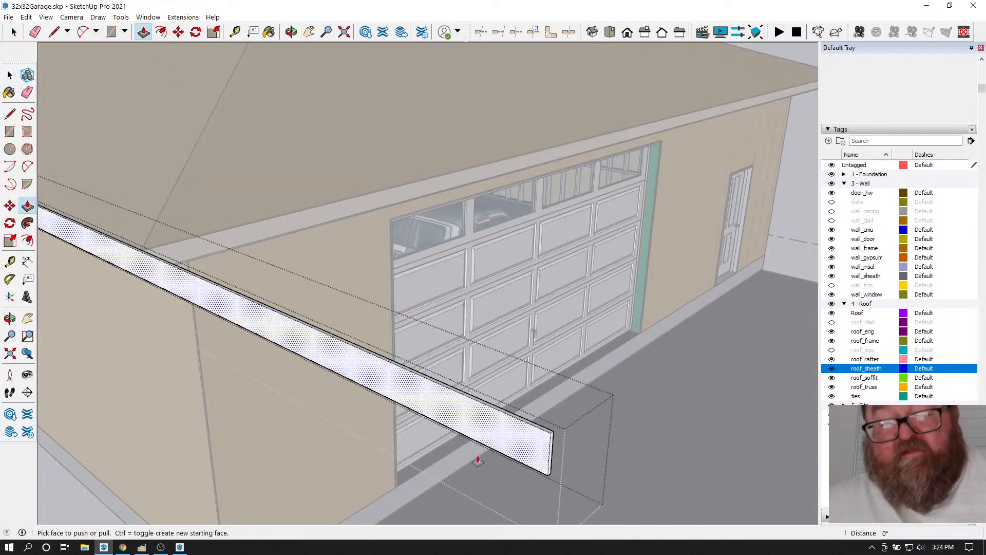
{"action": "left_click_drag", "start_coordinate": [537, 454], "coordinate": [208, 251]}
{"action": "scroll", "coordinate": [245, 319], "scroll_direction": "down", "scroll_amount": 3}
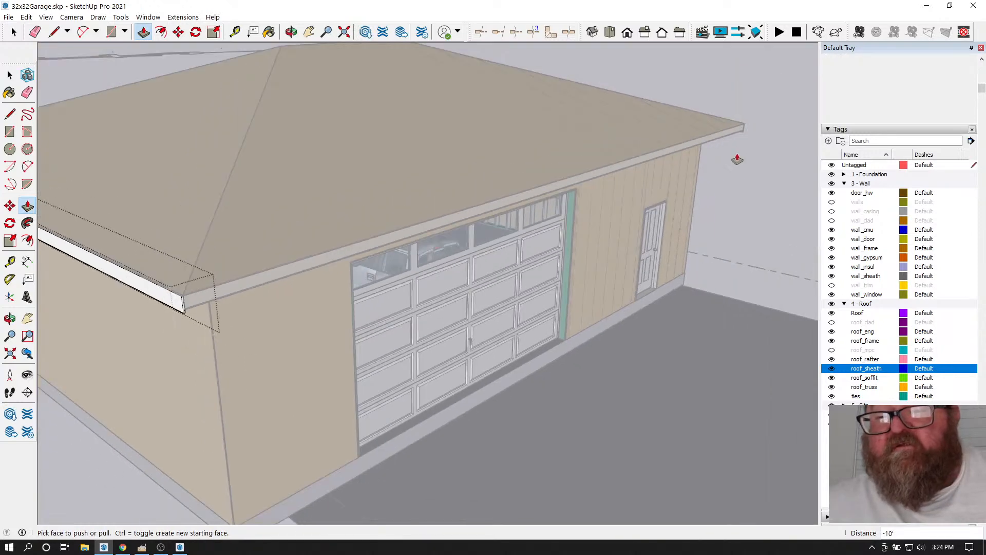
{"action": "scroll", "coordinate": [747, 128], "scroll_direction": "up", "scroll_amount": 1}
{"action": "scroll", "coordinate": [577, 256], "scroll_direction": "down", "scroll_amount": 4}
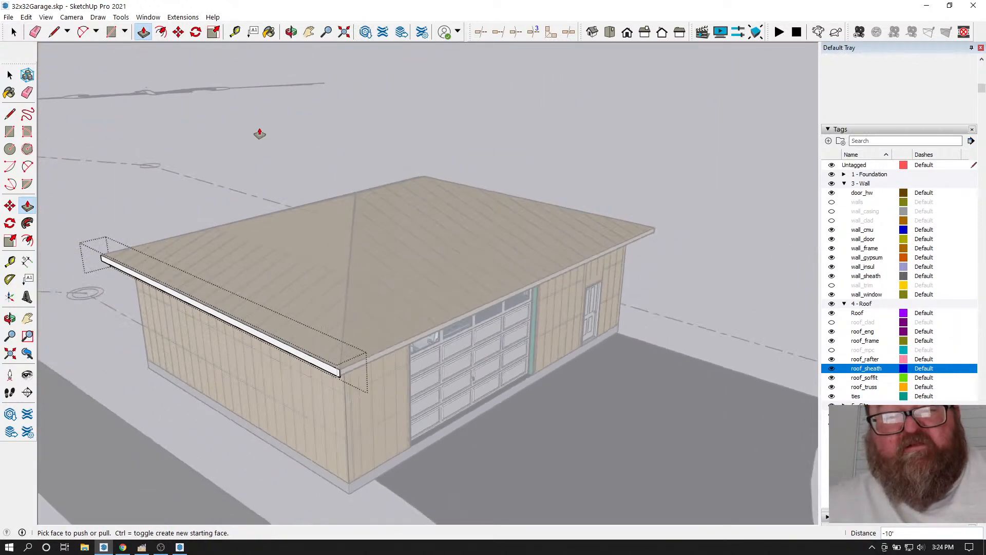
- Copy the fascia board opposite the garage door by its mitred corner across the roof to the garage door side
{"action": "left_click", "coordinate": [291, 32]}
{"action": "left_click_drag", "start_coordinate": [260, 308], "coordinate": [75, 296]}
{"action": "left_click", "coordinate": [13, 31]}
{"action": "scroll", "coordinate": [64, 287], "scroll_direction": "up", "scroll_amount": 3}
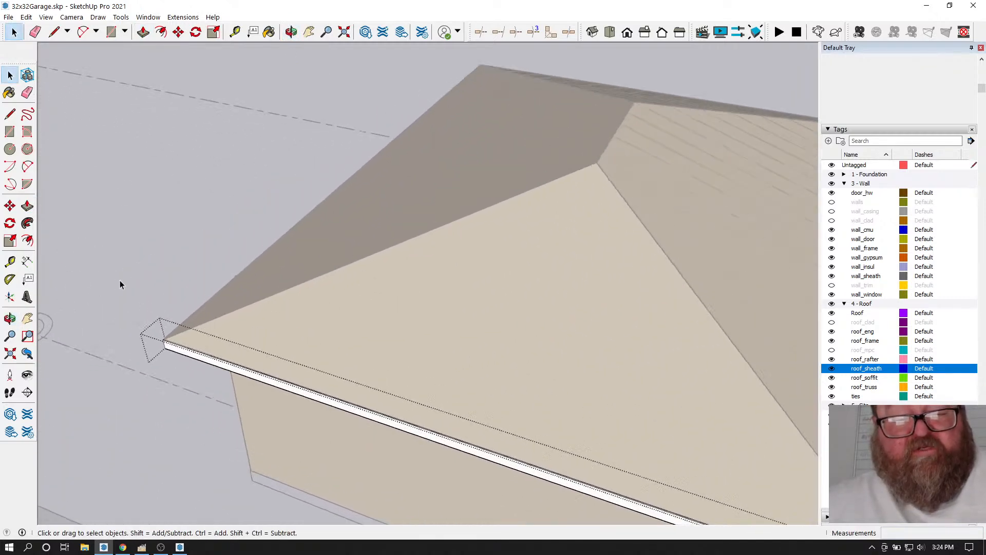
{"action": "scroll", "coordinate": [117, 305], "scroll_direction": "up", "scroll_amount": 5}
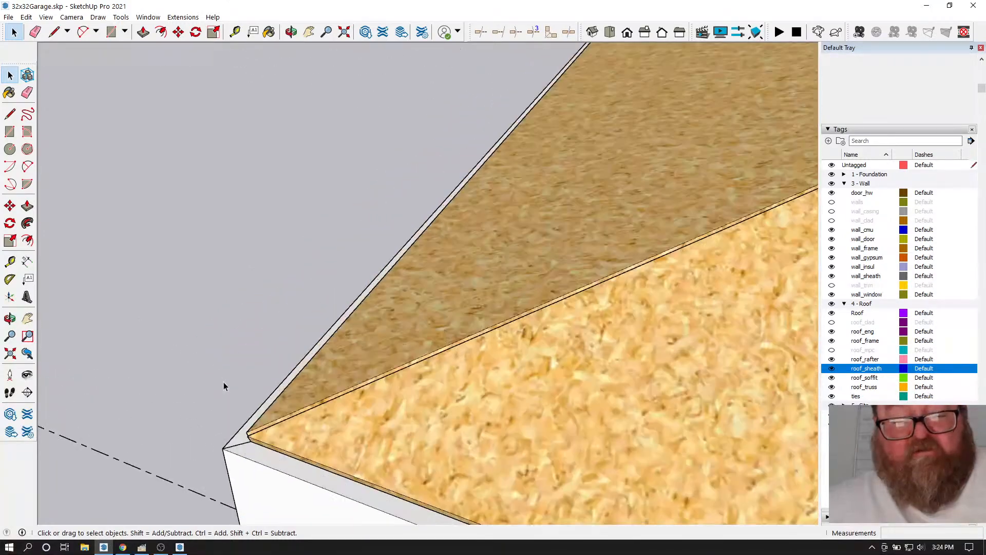
{"action": "key", "text": "m"}
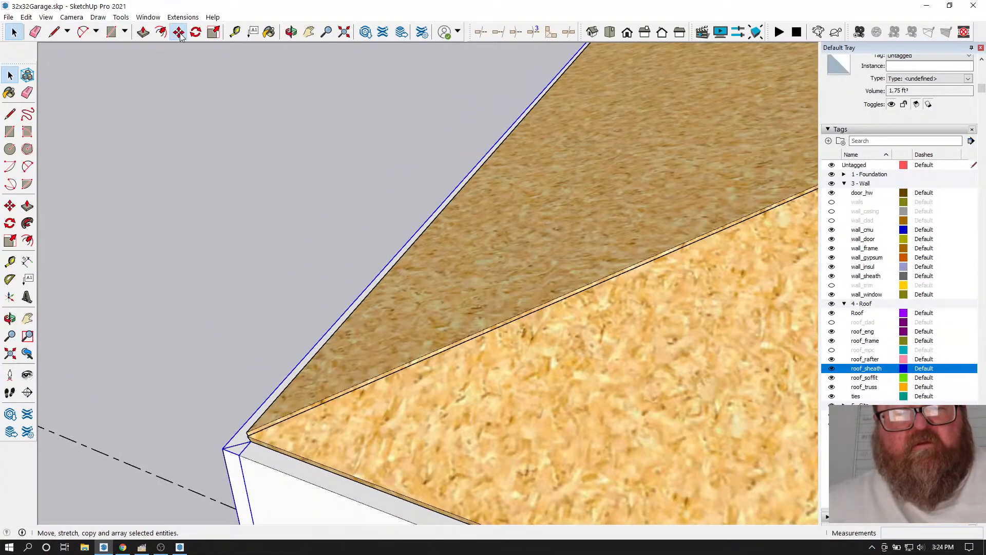
{"action": "left_click", "coordinate": [223, 447]}
{"action": "key", "text": "ctrl"}
{"action": "scroll", "coordinate": [226, 442], "scroll_direction": "down", "scroll_amount": 10}
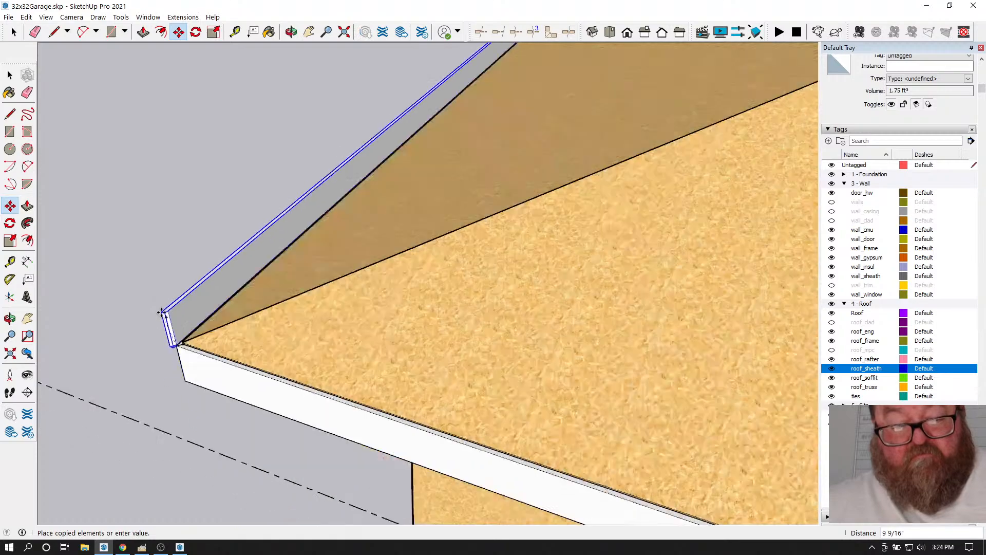
{"action": "scroll", "coordinate": [236, 392], "scroll_direction": "up", "scroll_amount": 8}
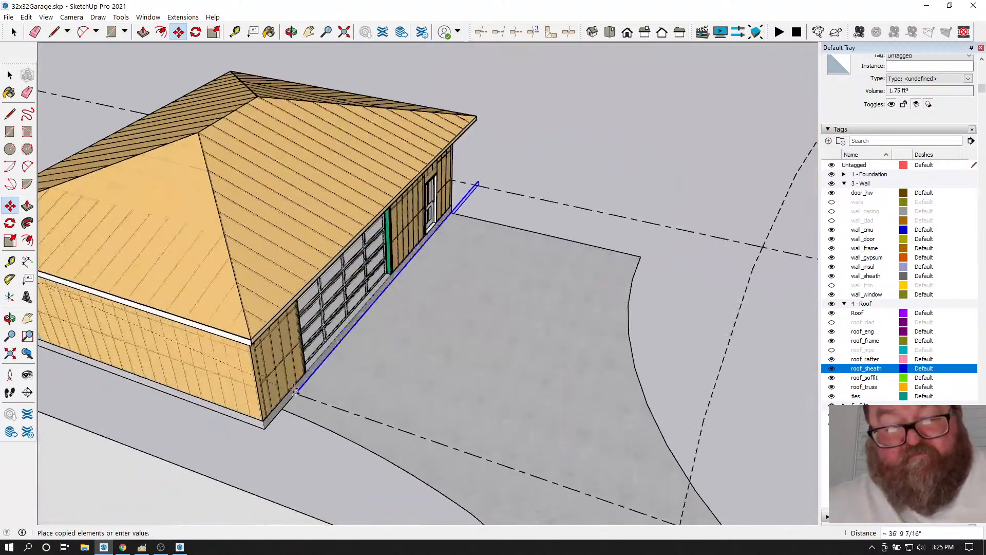
{"action": "scroll", "coordinate": [236, 323], "scroll_direction": "up", "scroll_amount": 4}
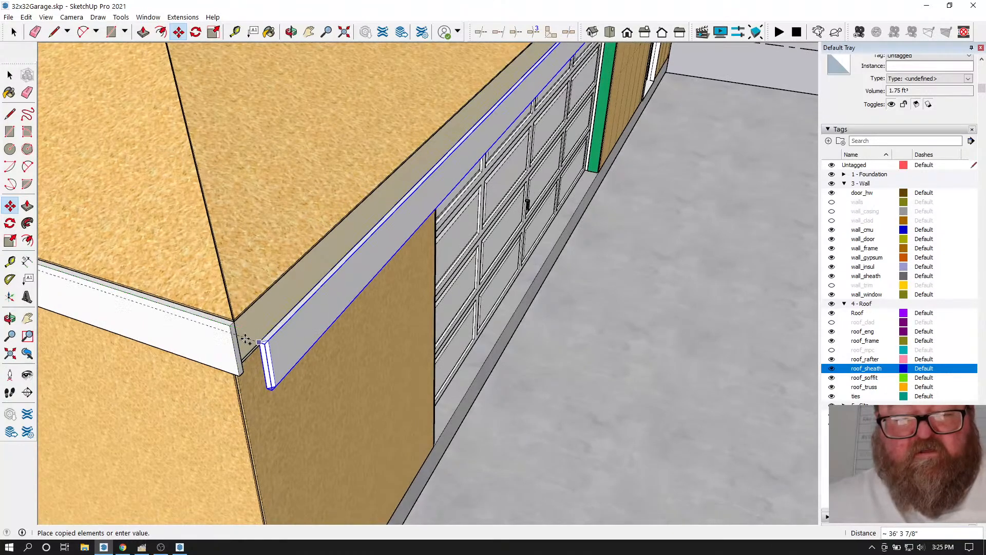
{"action": "scroll", "coordinate": [249, 321], "scroll_direction": "up", "scroll_amount": 3}
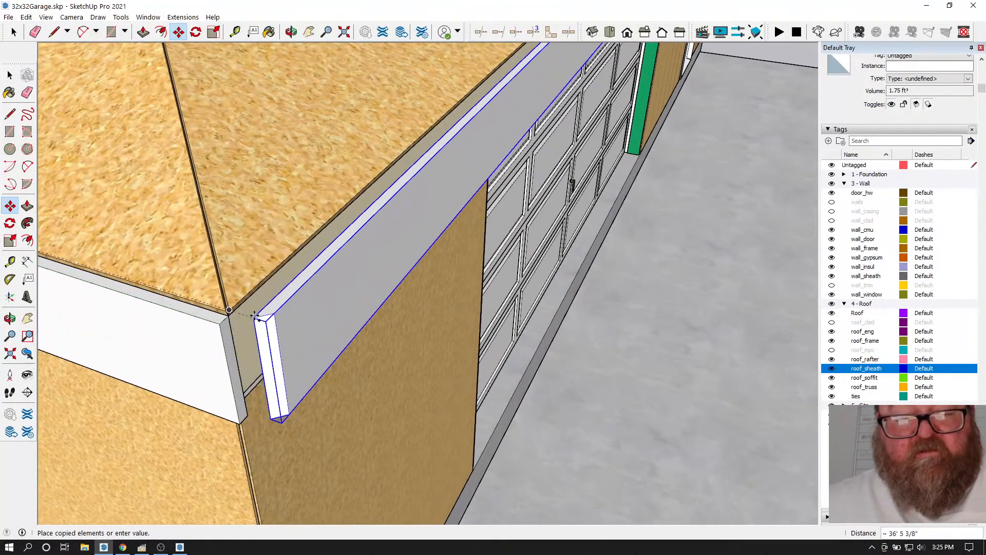
{"action": "left_click", "coordinate": [269, 316]}
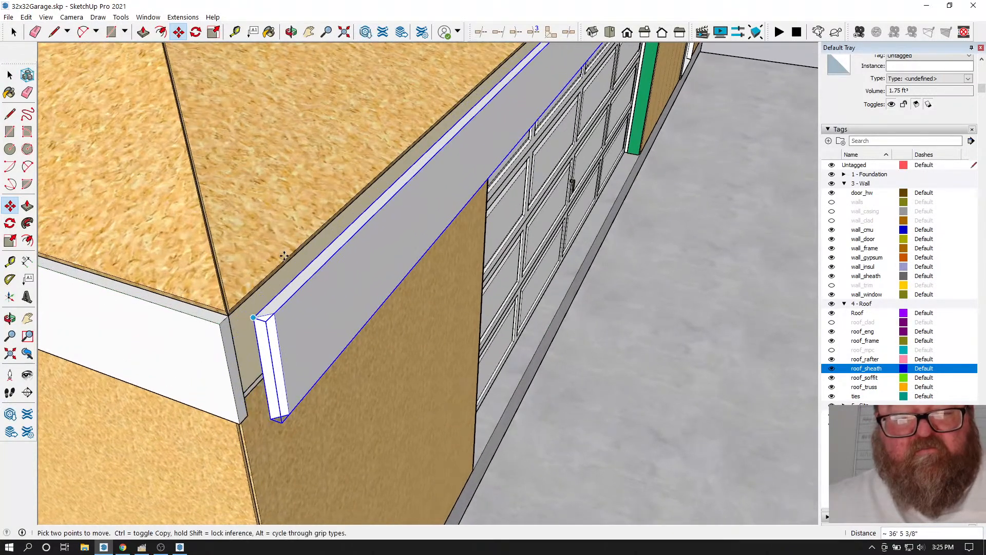
- Rotate the copied fascia board end for end in the horizontal plane so its mitre faces the opposite way
{"action": "left_click", "coordinate": [196, 32]}
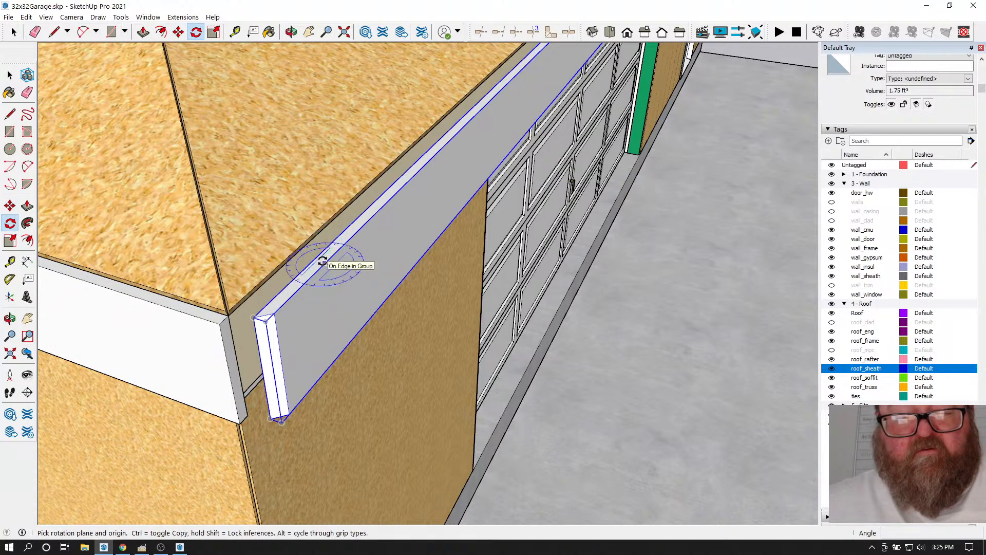
{"action": "left_click_drag", "start_coordinate": [323, 261], "coordinate": [334, 252]}
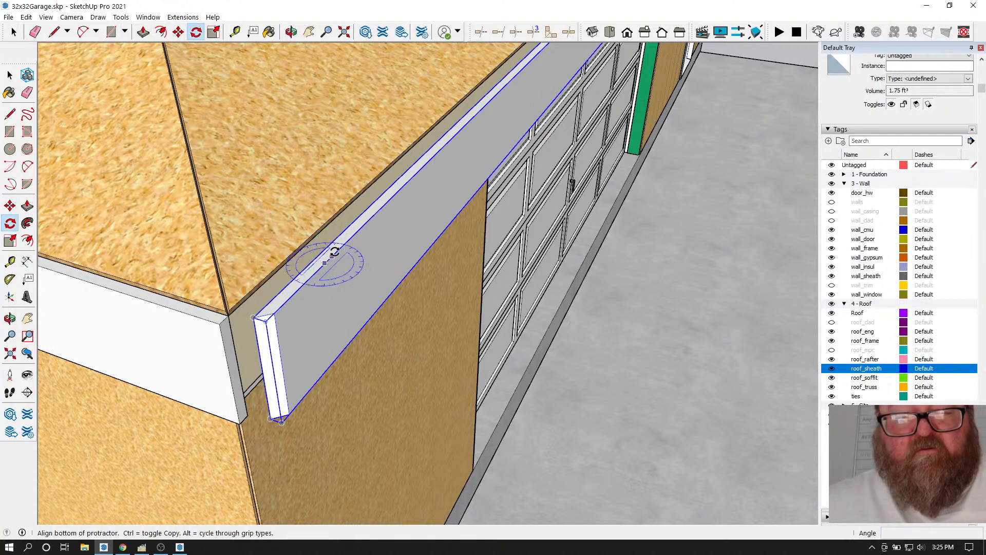
{"action": "left_click", "coordinate": [298, 294]}
{"action": "scroll", "coordinate": [425, 244], "scroll_direction": "down", "scroll_amount": 3}
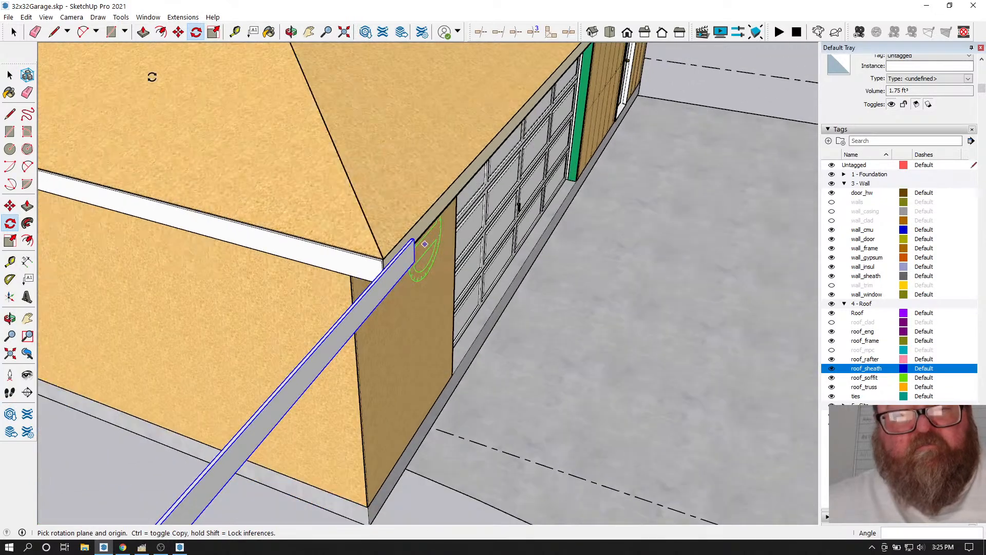
- Move the rotated fascia board along the red axis back alongside the garage door wall
{"action": "left_click", "coordinate": [178, 32]}
{"action": "left_click", "coordinate": [320, 357]}
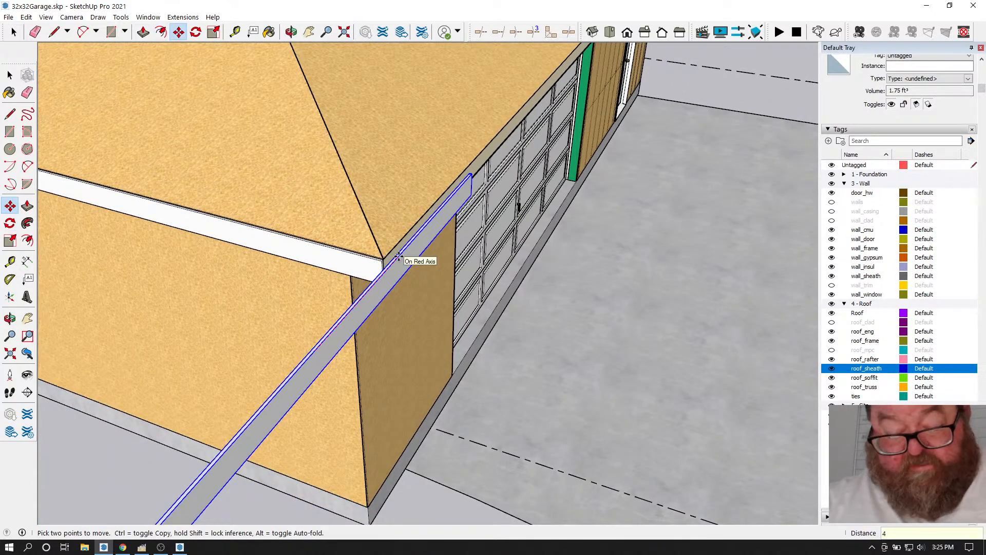
{"action": "key", "text": "Return"}
{"action": "scroll", "coordinate": [322, 374], "scroll_direction": "up", "scroll_amount": 5}
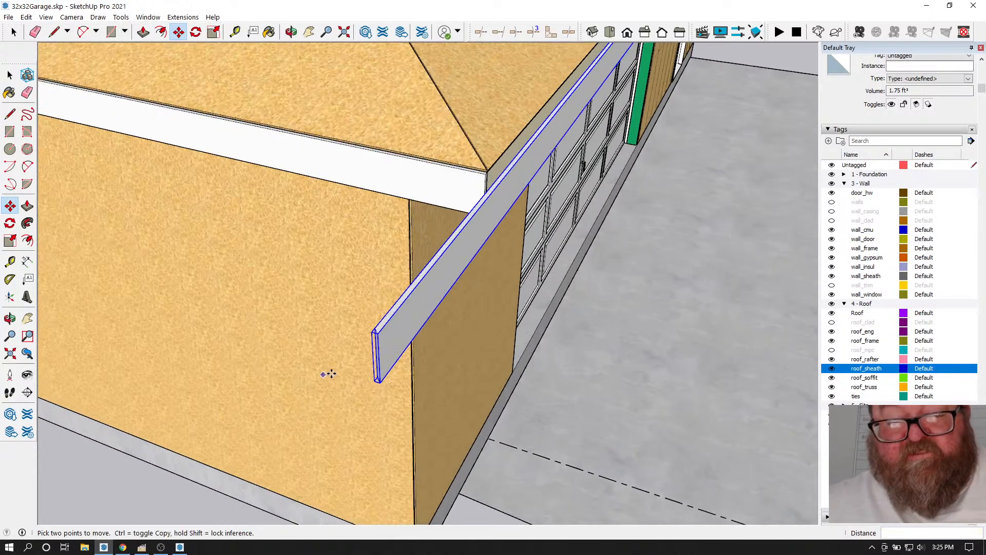
- Place the garage door side's fascia board at the roof corner, then shift it 3/4" outward to align its mitre with the adjoining side board
{"action": "left_click", "coordinate": [395, 322]}
{"action": "scroll", "coordinate": [395, 322], "scroll_direction": "down", "scroll_amount": 3}
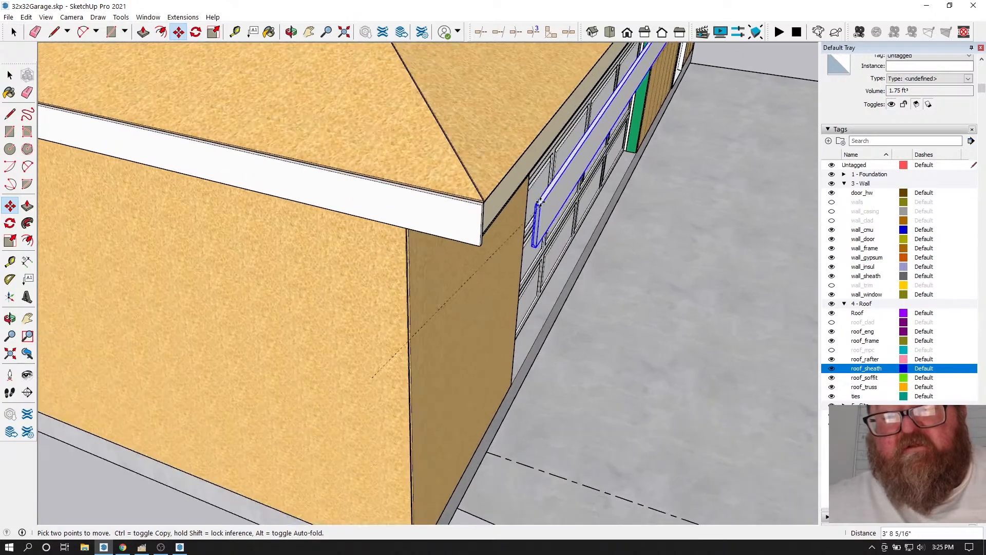
{"action": "scroll", "coordinate": [503, 183], "scroll_direction": "up", "scroll_amount": 4}
{"action": "scroll", "coordinate": [502, 183], "scroll_direction": "up", "scroll_amount": 2}
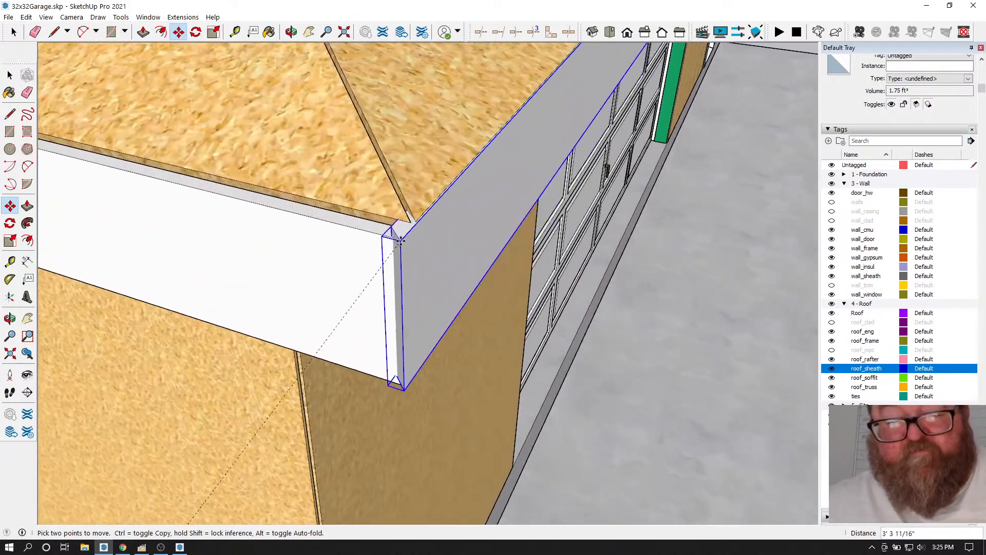
{"action": "scroll", "coordinate": [425, 247], "scroll_direction": "up", "scroll_amount": 3}
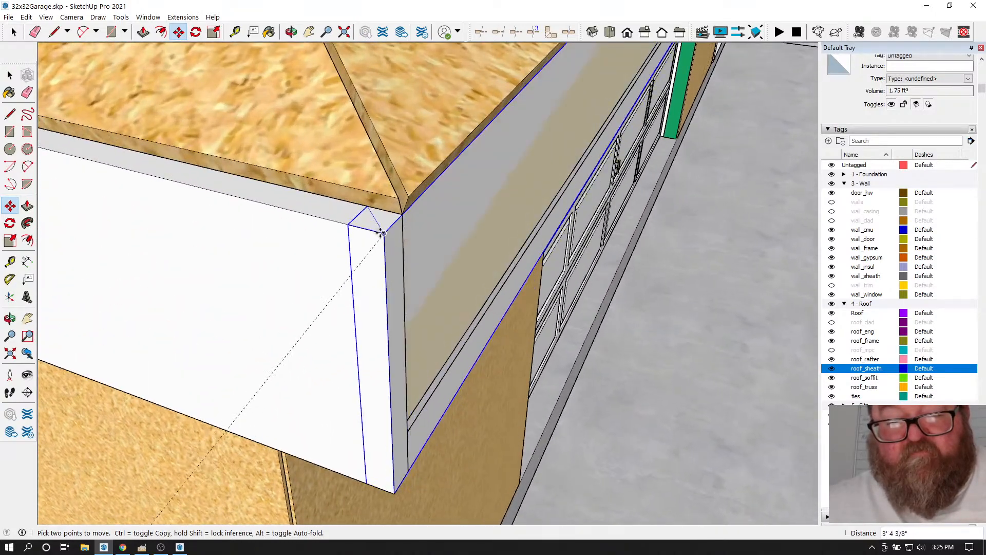
{"action": "left_click", "coordinate": [380, 233]}
{"action": "left_click", "coordinate": [350, 225]}
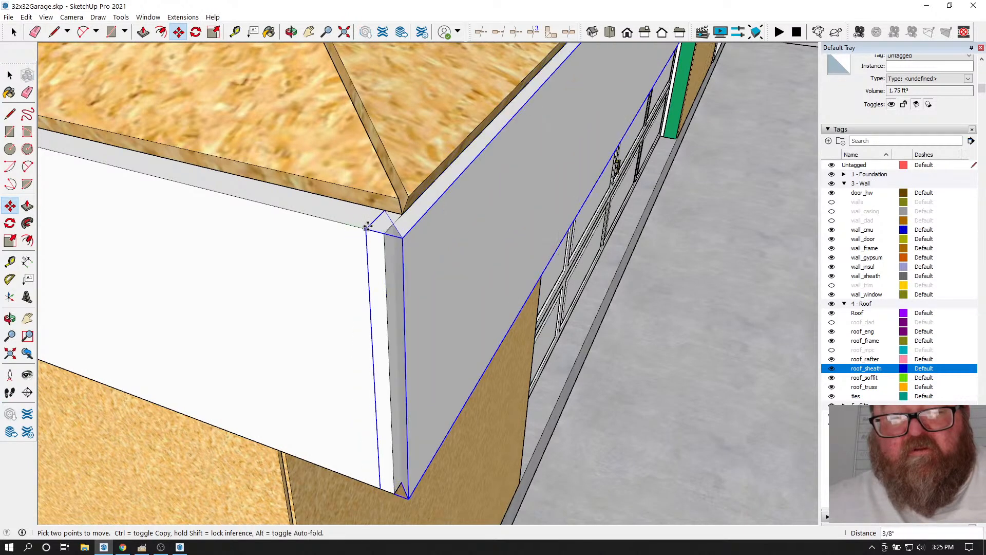
{"action": "left_click", "coordinate": [381, 230]}
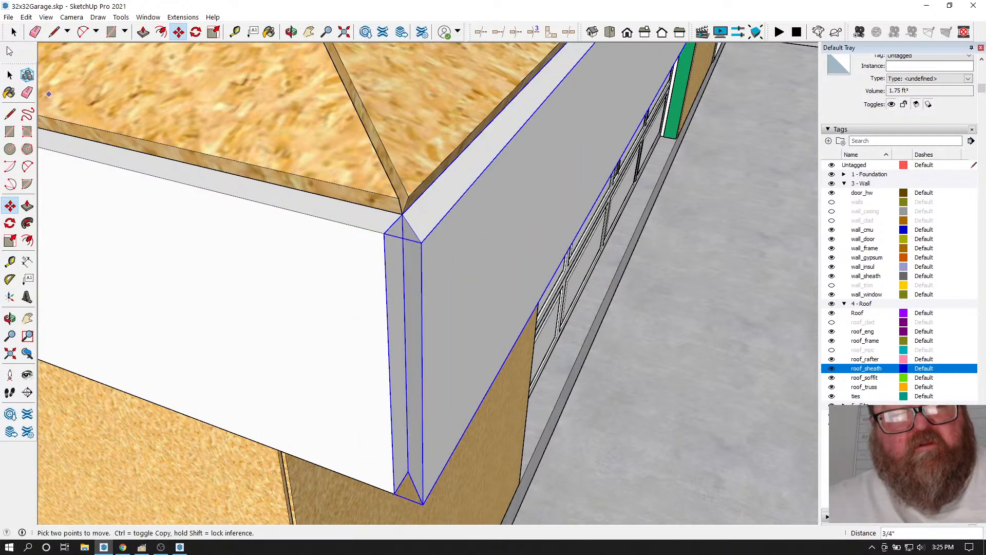
- Open the adjoining side fascia board and move the outer vertical edge of its end 3/4" outward to mitre it, closing the group
{"action": "key", "text": "space"}
{"action": "double_click", "coordinate": [296, 263]}
{"action": "left_click", "coordinate": [386, 260]}
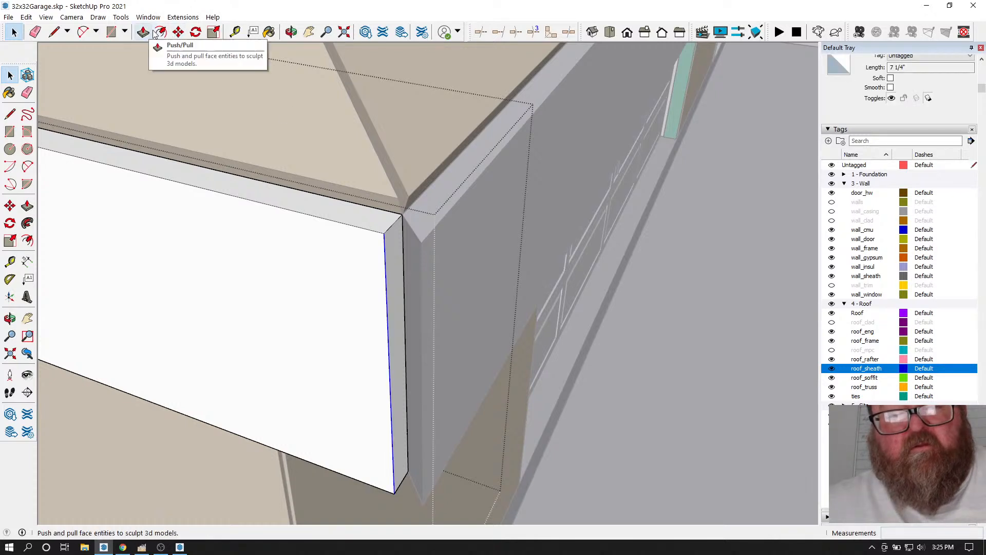
{"action": "left_click", "coordinate": [178, 32]}
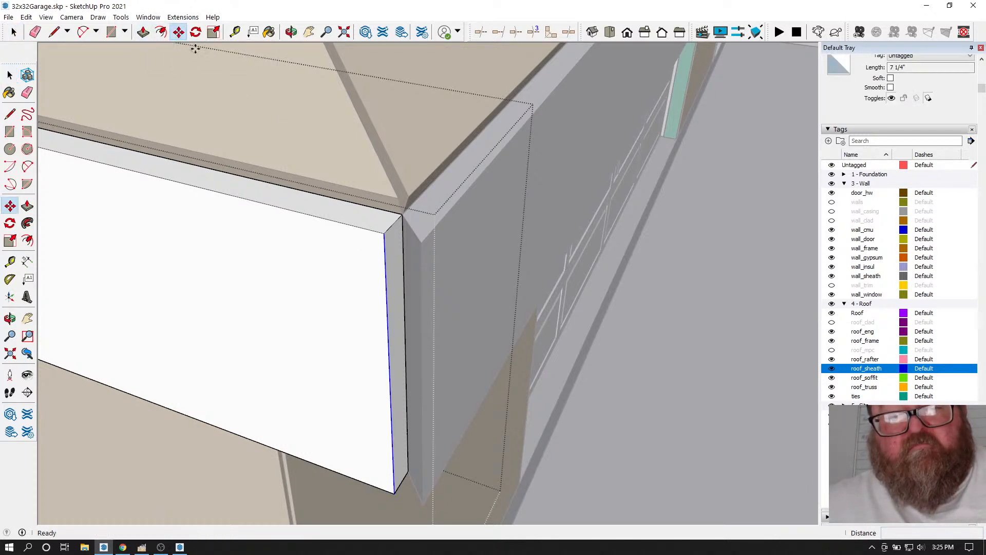
{"action": "left_click", "coordinate": [385, 234]}
{"action": "left_click", "coordinate": [420, 243]}
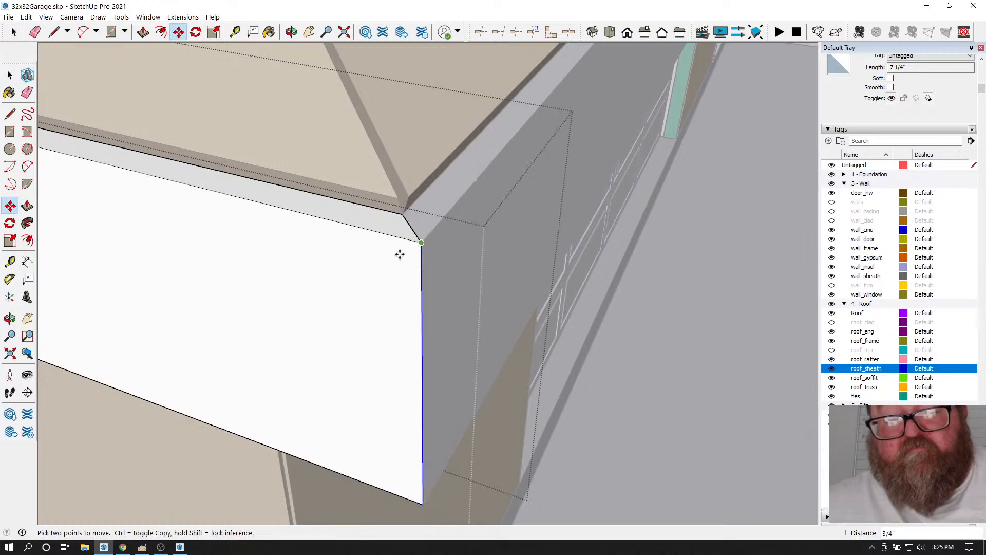
{"action": "key", "text": "space"}
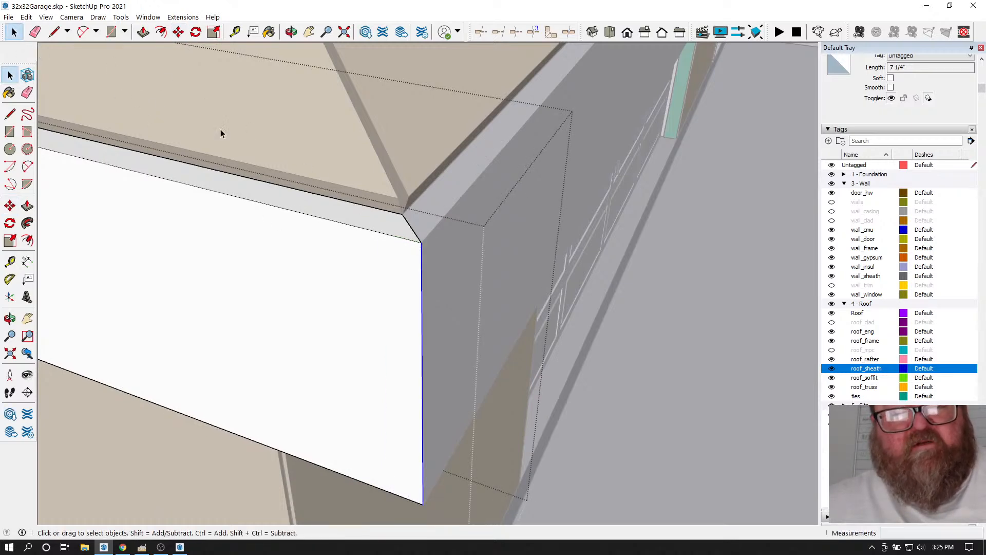
{"action": "left_click", "coordinate": [350, 254]}
{"action": "scroll", "coordinate": [654, 353], "scroll_direction": "down", "scroll_amount": 8}
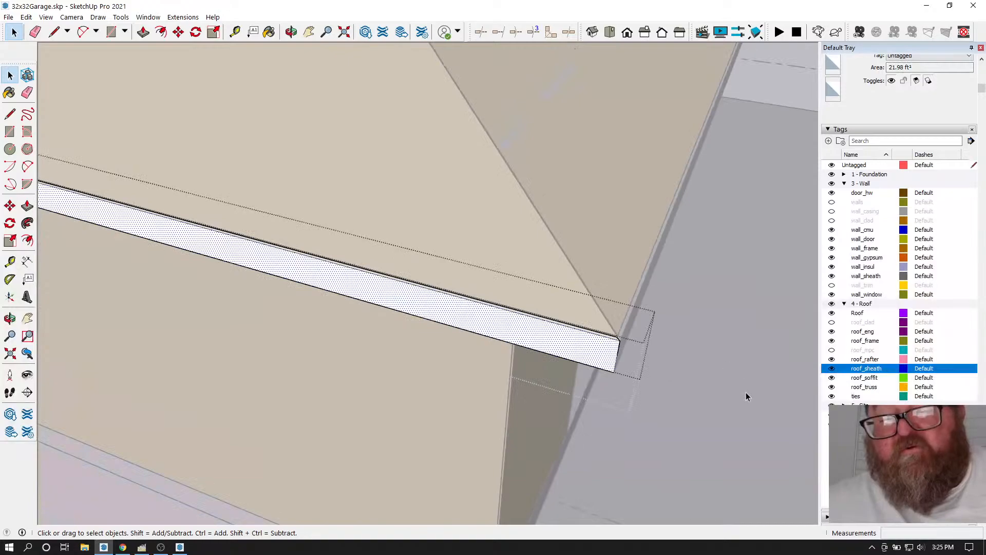
{"action": "left_click", "coordinate": [746, 393]}
{"action": "scroll", "coordinate": [558, 393], "scroll_direction": "down", "scroll_amount": 2}
{"action": "scroll", "coordinate": [648, 381], "scroll_direction": "down", "scroll_amount": 8}
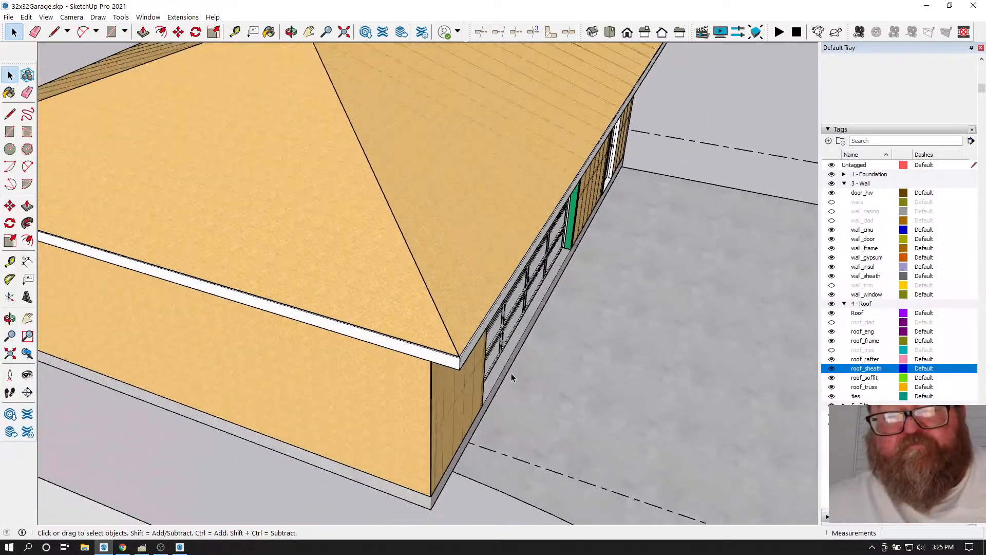
- At the roof corner near the entry door, open the side fascia board and move its outer end edge 3/4" to complete the mitre
{"action": "left_click", "coordinate": [290, 32]}
{"action": "left_click_drag", "start_coordinate": [324, 44], "coordinate": [376, 272]}
{"action": "scroll", "coordinate": [730, 346], "scroll_direction": "up", "scroll_amount": 8}
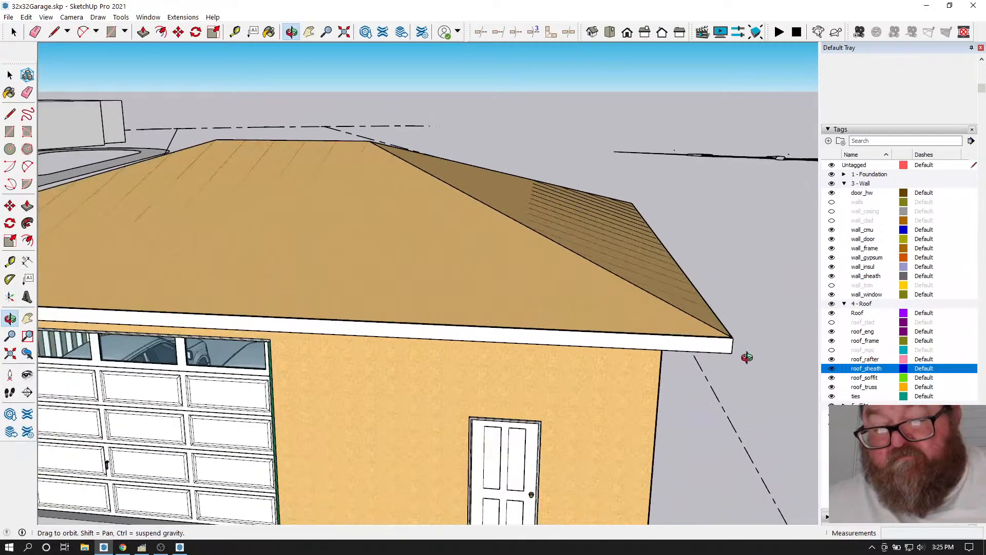
{"action": "left_click_drag", "start_coordinate": [708, 339], "coordinate": [438, 359]}
{"action": "scroll", "coordinate": [636, 435], "scroll_direction": "up", "scroll_amount": 4}
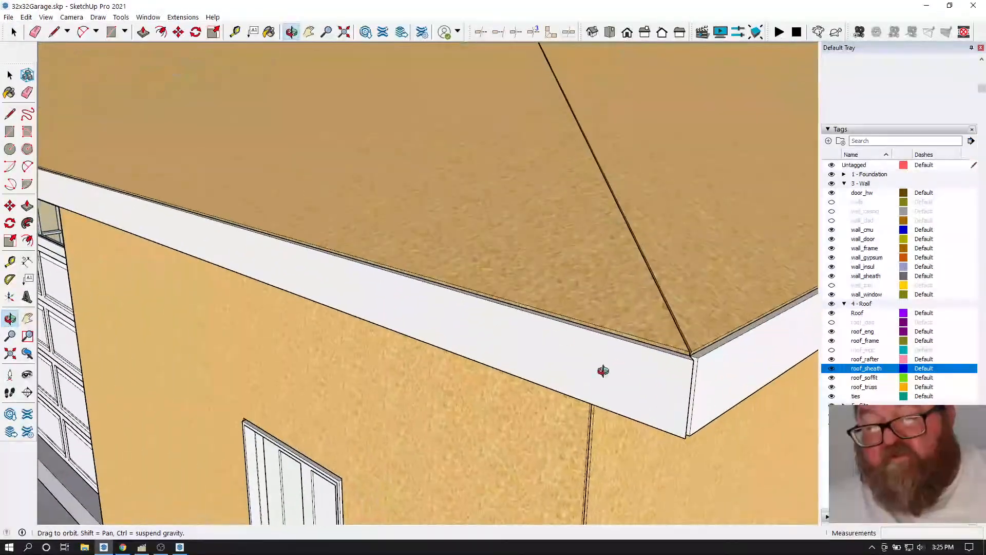
{"action": "scroll", "coordinate": [396, 339], "scroll_direction": "down", "scroll_amount": 2}
{"action": "scroll", "coordinate": [645, 381], "scroll_direction": "up", "scroll_amount": 5}
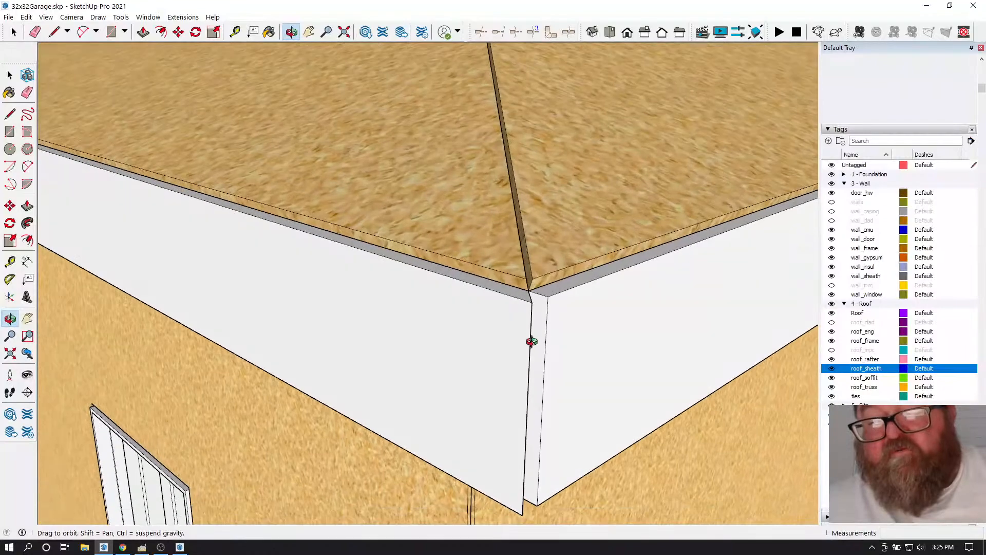
{"action": "left_click", "coordinate": [14, 31]}
{"action": "left_click", "coordinate": [557, 359]}
{"action": "double_click", "coordinate": [543, 335]}
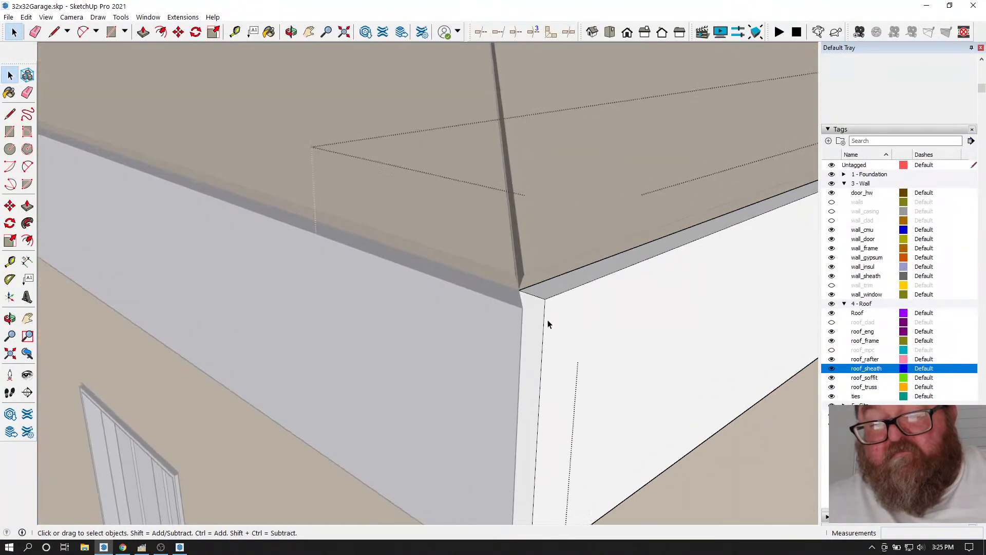
{"action": "left_click", "coordinate": [545, 321]}
{"action": "left_click", "coordinate": [179, 32]}
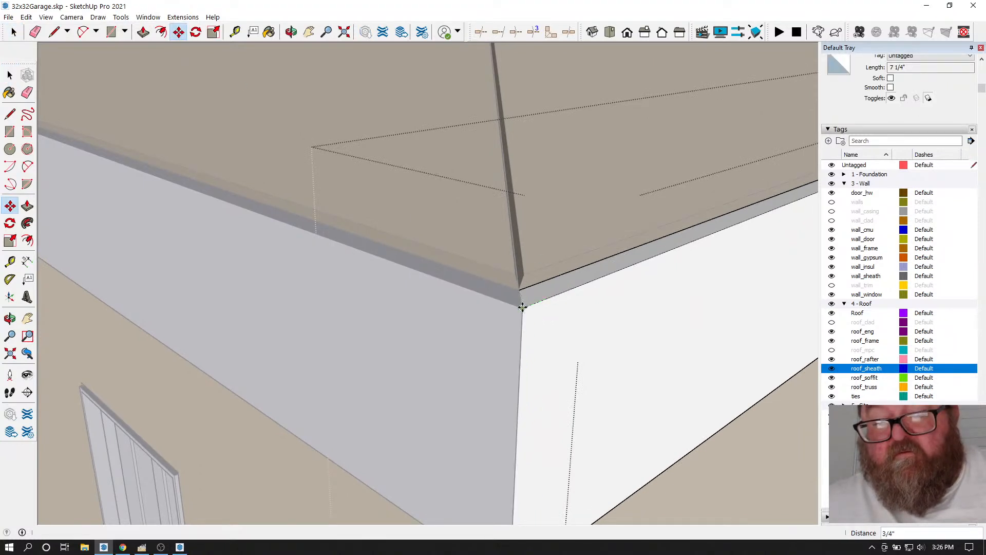
{"action": "scroll", "coordinate": [588, 268], "scroll_direction": "down", "scroll_amount": 4}
{"action": "left_click", "coordinate": [14, 32]}
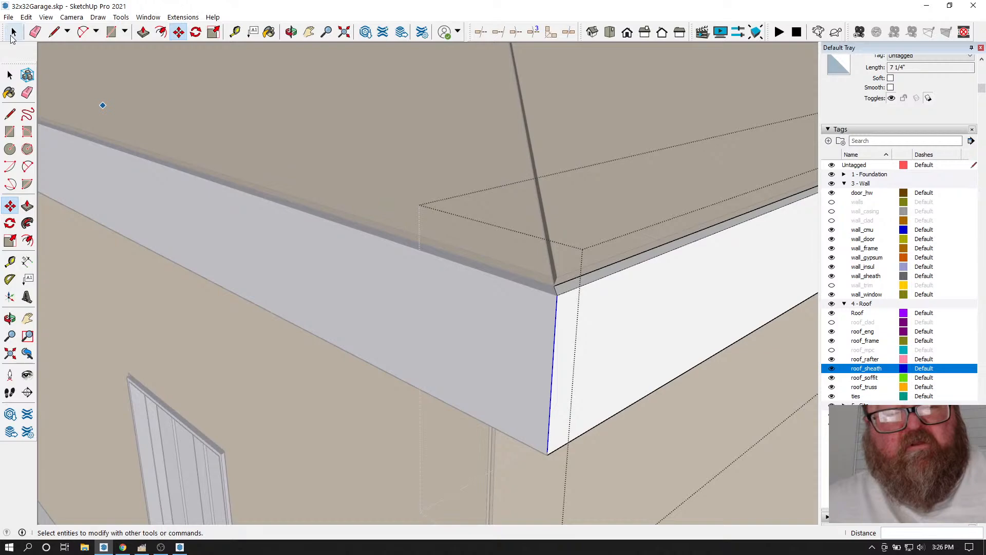
{"action": "scroll", "coordinate": [624, 380], "scroll_direction": "down", "scroll_amount": 4}
{"action": "scroll", "coordinate": [627, 339], "scroll_direction": "down", "scroll_amount": 5}
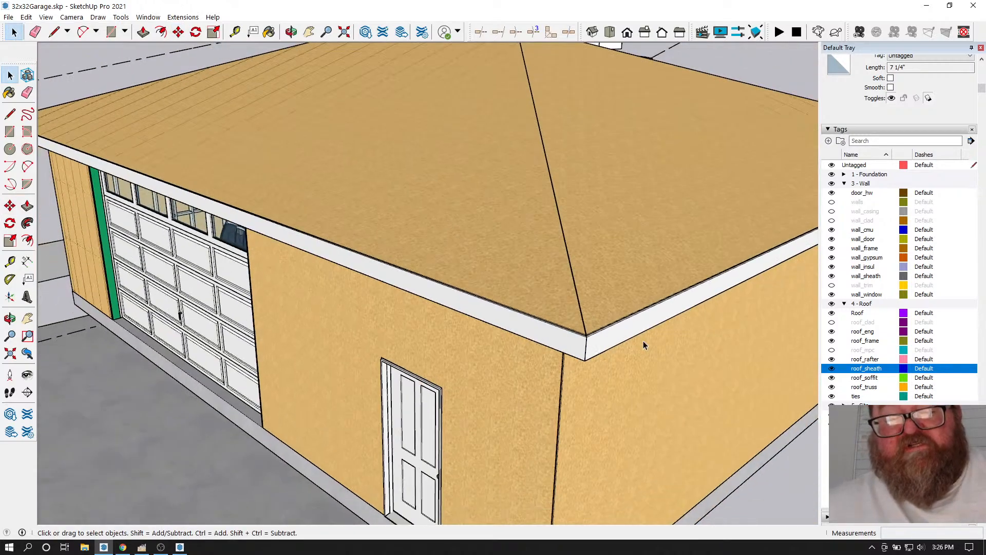
- Make the wall_clad and wall_trim tags visible to show the siding and trim on the garage walls
{"action": "left_click", "coordinate": [291, 31]}
{"action": "left_click_drag", "start_coordinate": [662, 236], "coordinate": [353, 259]}
{"action": "scroll", "coordinate": [353, 258], "scroll_direction": "up", "scroll_amount": 6}
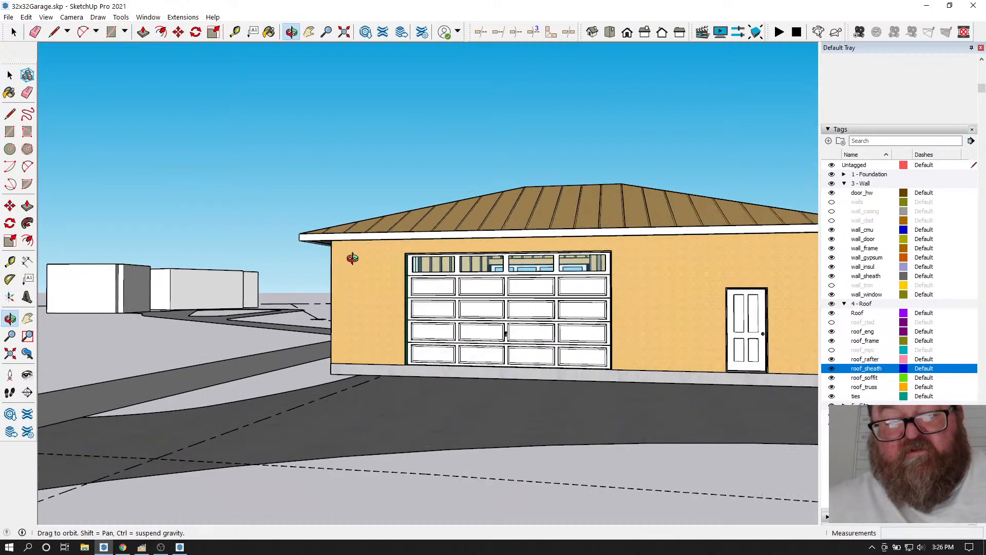
{"action": "scroll", "coordinate": [353, 222], "scroll_direction": "up", "scroll_amount": 5}
{"action": "left_click_drag", "start_coordinate": [359, 224], "coordinate": [314, 283]}
{"action": "scroll", "coordinate": [315, 282], "scroll_direction": "down", "scroll_amount": 8}
{"action": "left_click_drag", "start_coordinate": [379, 297], "coordinate": [624, 368]}
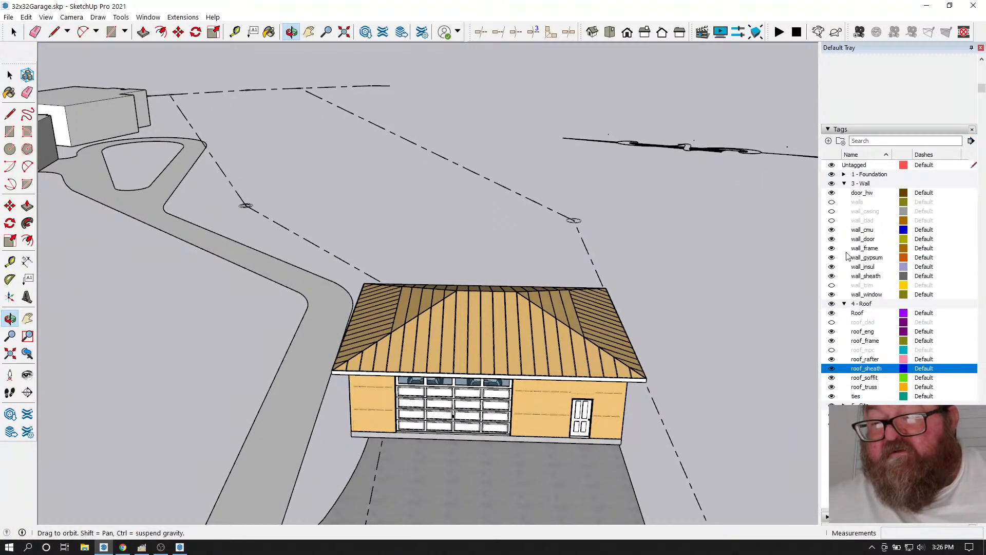
{"action": "left_click", "coordinate": [833, 221]}
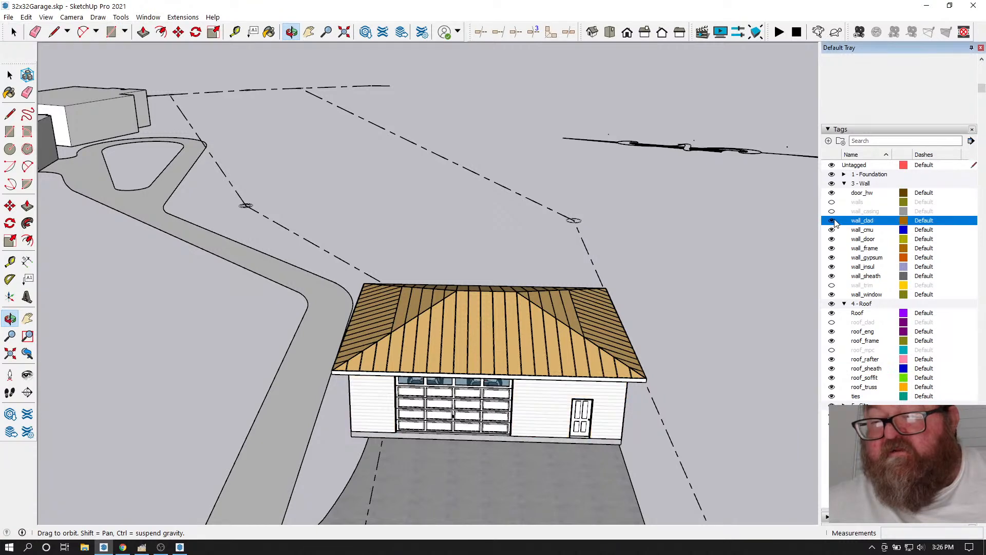
{"action": "left_click", "coordinate": [833, 286]}
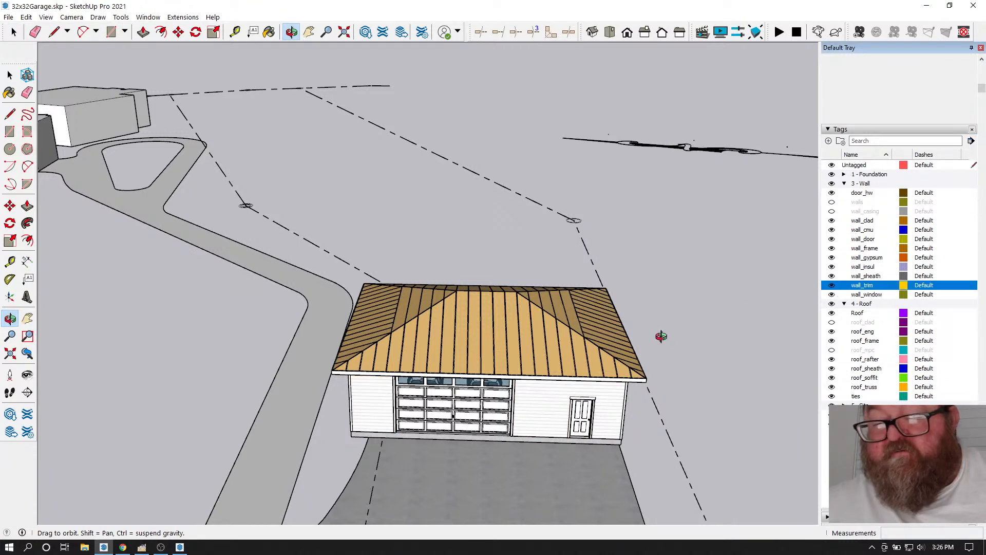
{"action": "scroll", "coordinate": [544, 417], "scroll_direction": "up", "scroll_amount": 5}
{"action": "middle_click_drag", "start_coordinate": [584, 423], "coordinate": [750, 335]}
{"action": "middle_click_drag", "start_coordinate": [508, 307], "coordinate": [754, 282]}
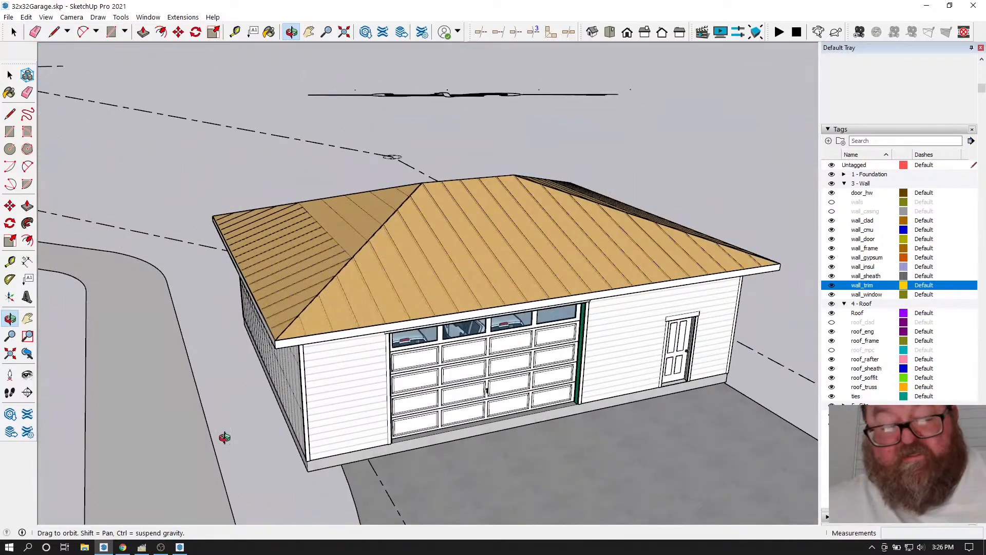
{"action": "left_click", "coordinate": [123, 548]}
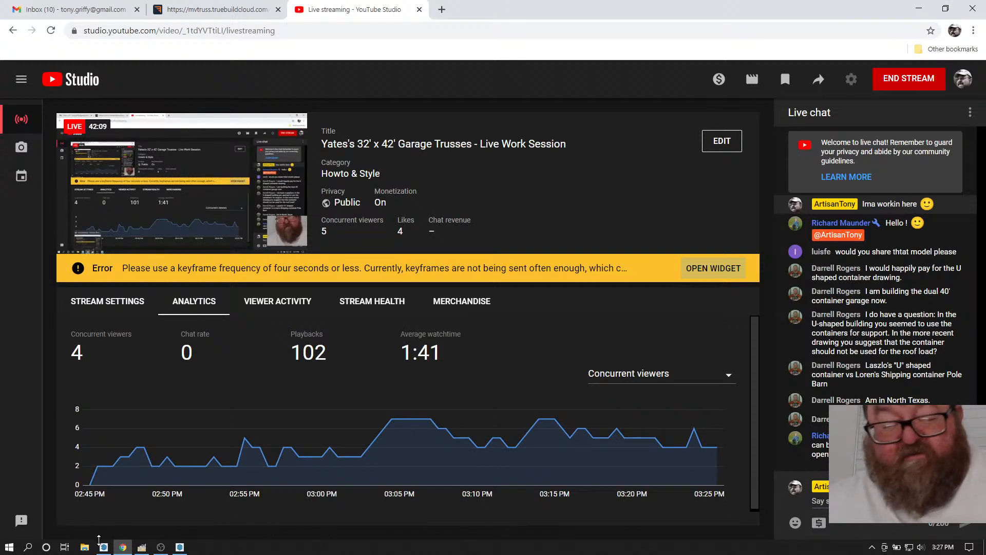
{"action": "left_click", "coordinate": [103, 548]}
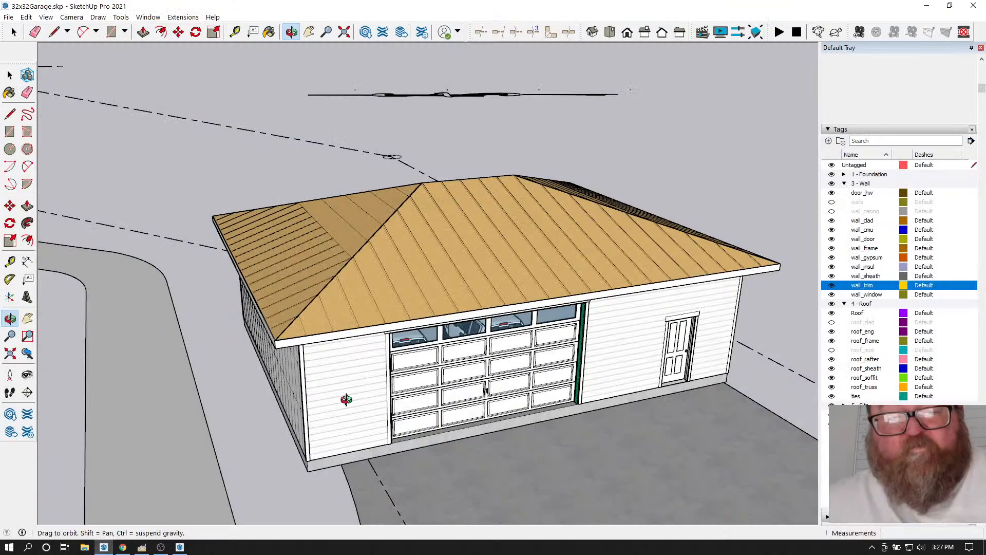
- Make the roof_clad tag visible to show the shingles and ridge caps on the garage's hip roof
{"action": "scroll", "coordinate": [408, 251], "scroll_direction": "up", "scroll_amount": 4}
{"action": "middle_click_drag", "start_coordinate": [414, 289], "coordinate": [337, 396]}
{"action": "scroll", "coordinate": [260, 370], "scroll_direction": "down", "scroll_amount": 2}
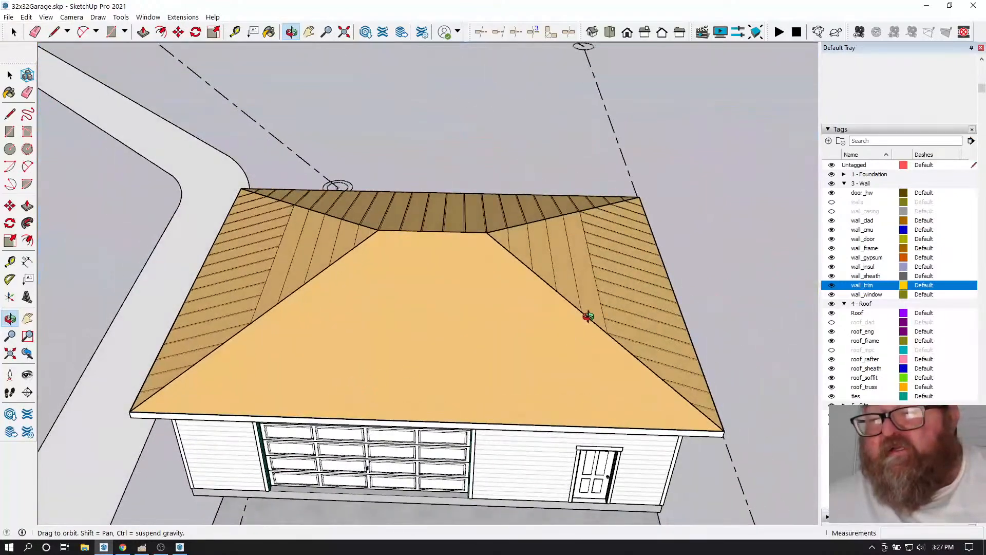
{"action": "middle_click_drag", "start_coordinate": [607, 313], "coordinate": [666, 308]}
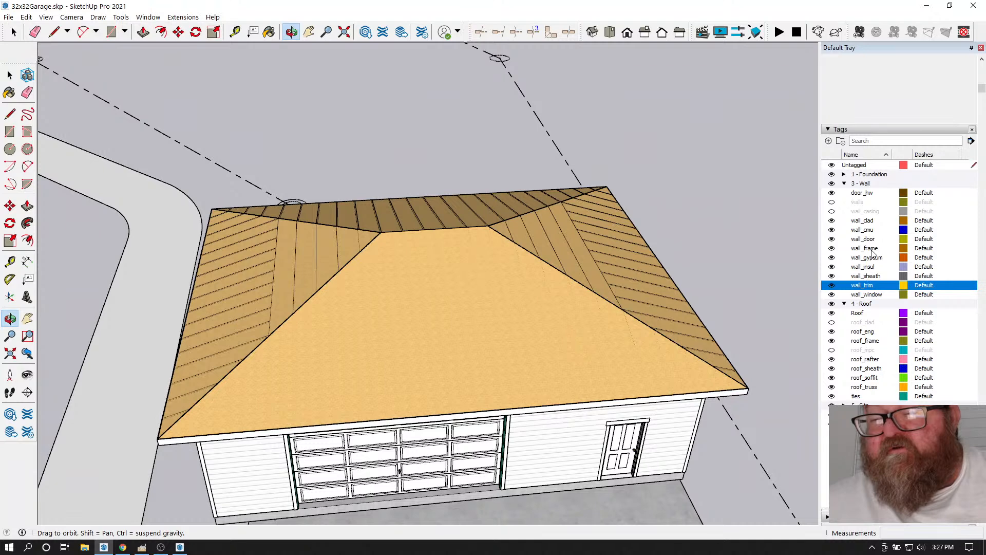
{"action": "left_click", "coordinate": [831, 352]}
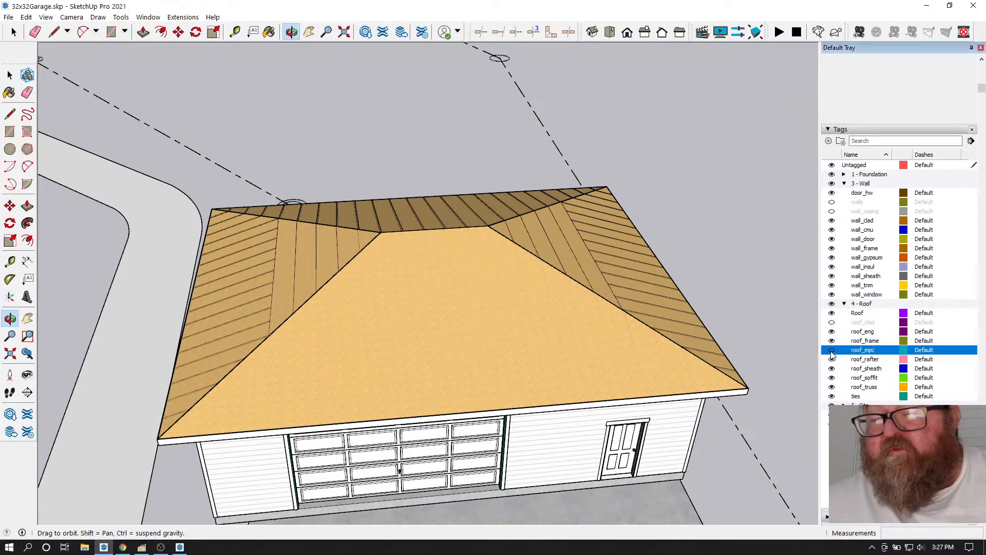
{"action": "left_click", "coordinate": [832, 322]}
{"action": "scroll", "coordinate": [498, 333], "scroll_direction": "down", "scroll_amount": 2}
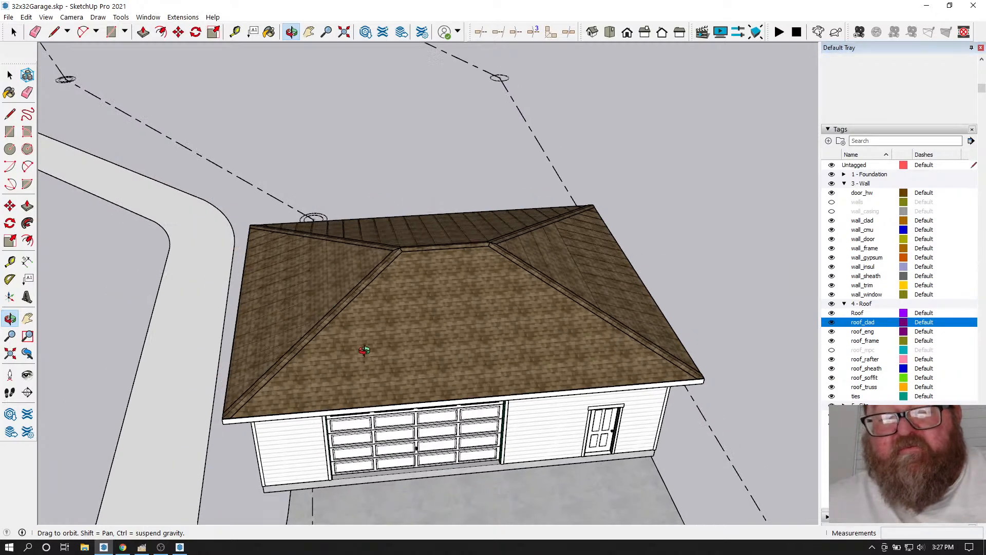
- Examine the hip roof's shingles and ridge caps and how the roof edge meets the fascia at the garage door side's corner
{"action": "middle_click_drag", "start_coordinate": [498, 333], "coordinate": [495, 291]}
{"action": "scroll", "coordinate": [307, 341], "scroll_direction": "up", "scroll_amount": 3}
{"action": "scroll", "coordinate": [305, 342], "scroll_direction": "up", "scroll_amount": 2}
{"action": "middle_click_drag", "start_coordinate": [305, 342], "coordinate": [470, 334]}
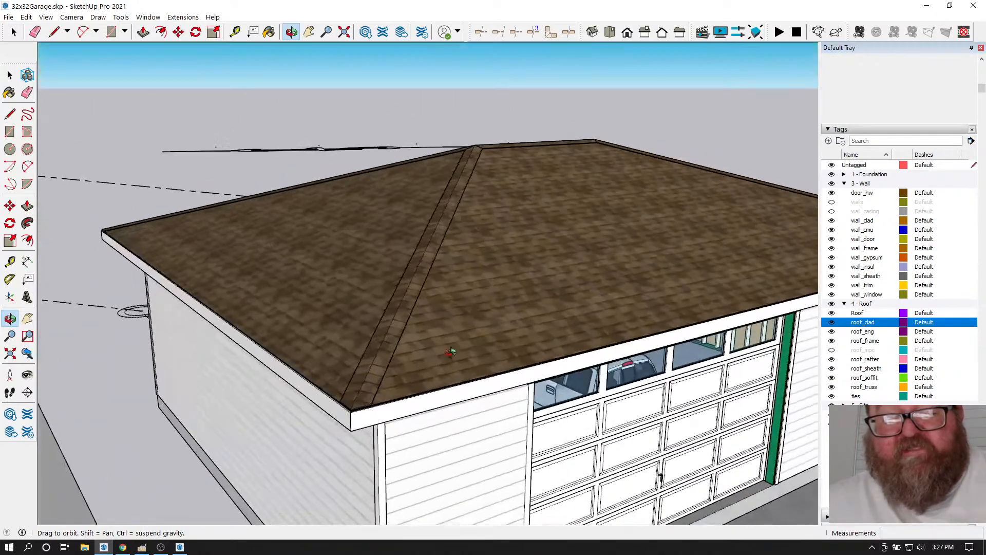
{"action": "scroll", "coordinate": [355, 414], "scroll_direction": "up", "scroll_amount": 3}
{"action": "scroll", "coordinate": [352, 415], "scroll_direction": "up", "scroll_amount": 2}
{"action": "middle_click_drag", "start_coordinate": [359, 403], "coordinate": [452, 349]}
{"action": "scroll", "coordinate": [360, 392], "scroll_direction": "up", "scroll_amount": 4}
{"action": "scroll", "coordinate": [388, 374], "scroll_direction": "down", "scroll_amount": 2}
{"action": "scroll", "coordinate": [405, 369], "scroll_direction": "up", "scroll_amount": 4}
{"action": "scroll", "coordinate": [405, 372], "scroll_direction": "down", "scroll_amount": 2}
{"action": "scroll", "coordinate": [339, 435], "scroll_direction": "up", "scroll_amount": 4}
{"action": "scroll", "coordinate": [336, 435], "scroll_direction": "down", "scroll_amount": 2}
{"action": "scroll", "coordinate": [452, 341], "scroll_direction": "up", "scroll_amount": 3}
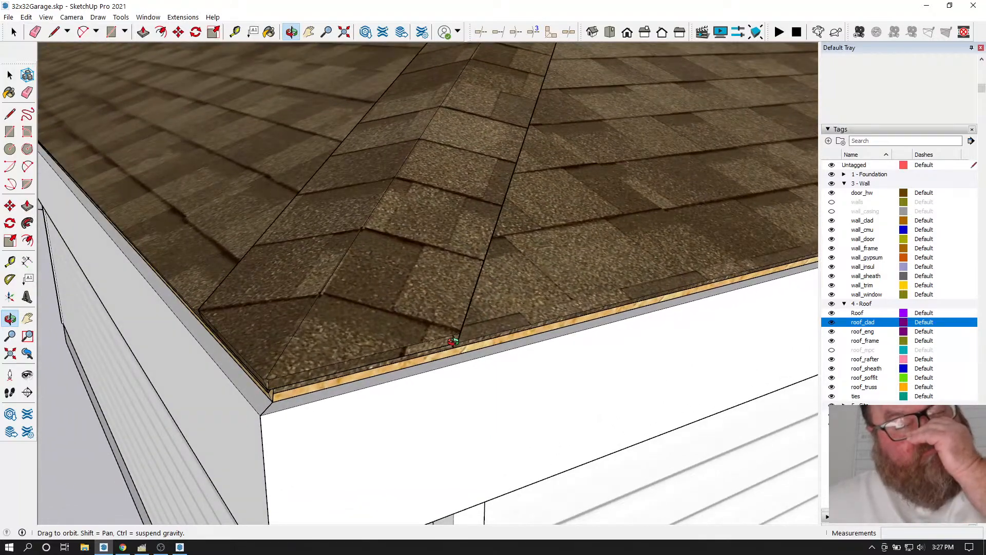
{"action": "scroll", "coordinate": [453, 341], "scroll_direction": "down", "scroll_amount": 6}
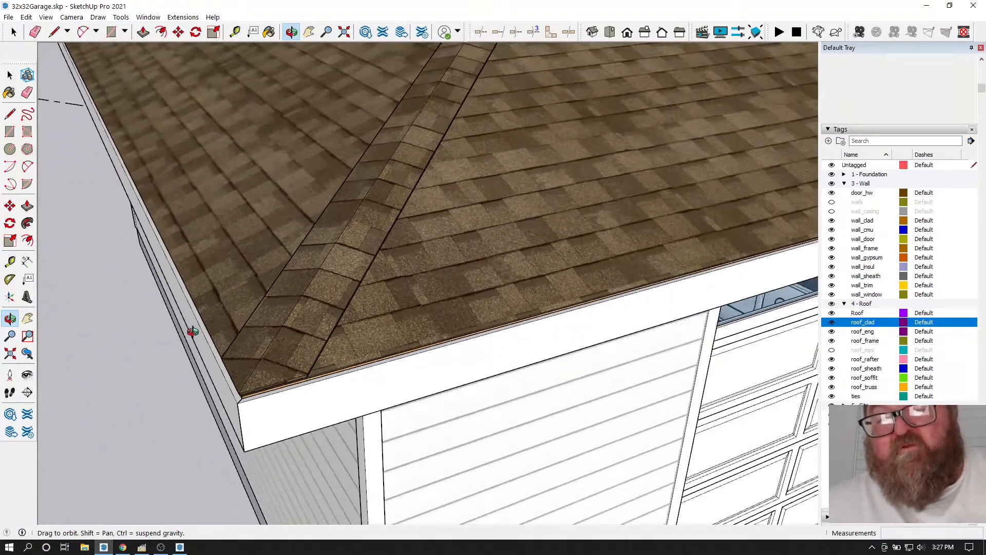
{"action": "scroll", "coordinate": [193, 332], "scroll_direction": "down", "scroll_amount": 8}
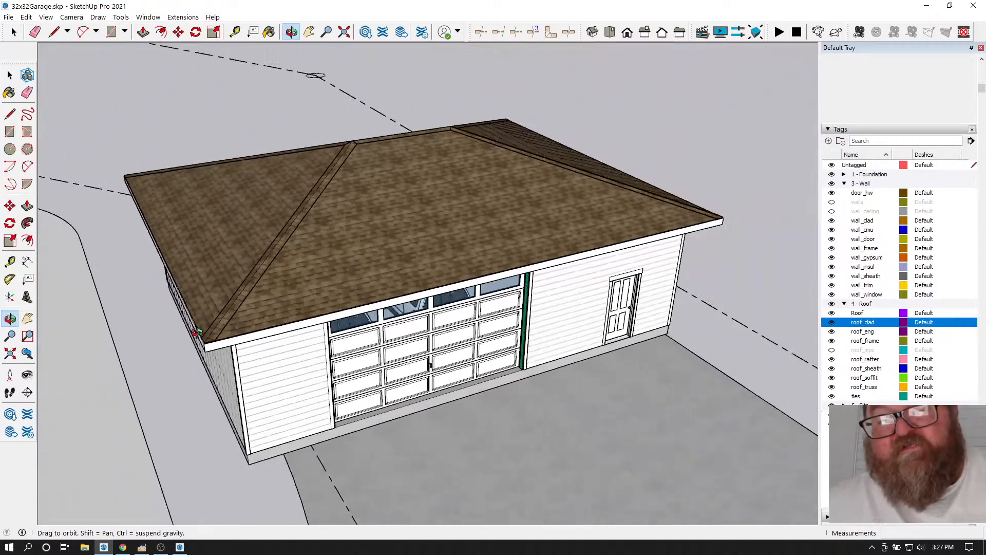
{"action": "left_click_drag", "start_coordinate": [209, 330], "coordinate": [289, 328]}
{"action": "left_click_drag", "start_coordinate": [216, 298], "coordinate": [334, 281]}
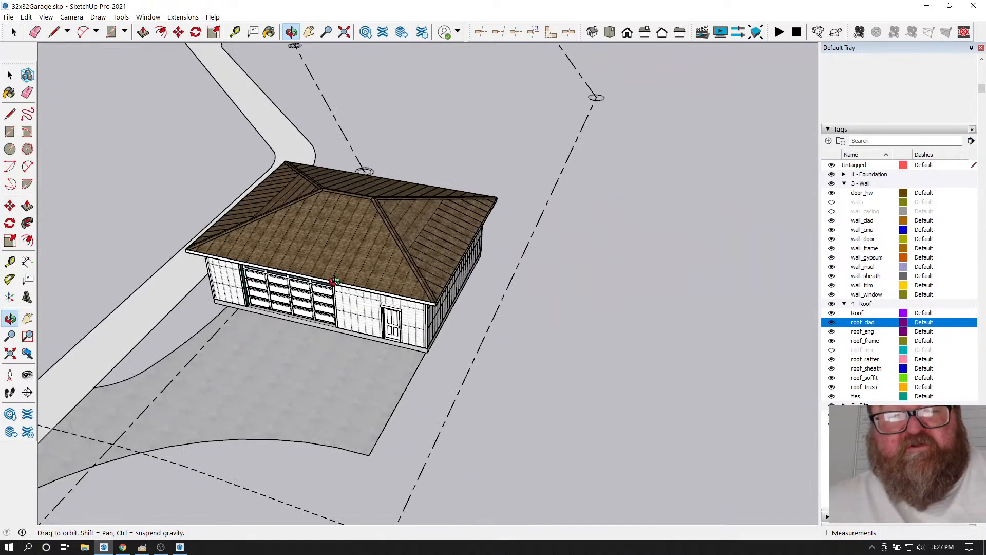
- Lay out a common roof truss assembly with Medeek Truss on open ground beside the garage, spanning about 37' 4" and about 36' 4 3/4" long
{"action": "left_click", "coordinate": [189, 17]}
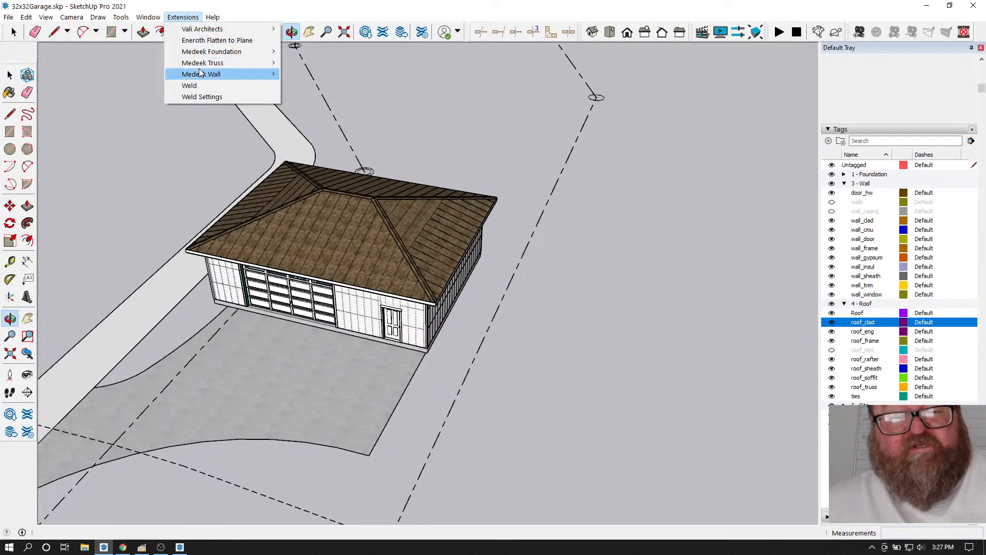
{"action": "mouse_move", "coordinate": [216, 66]}
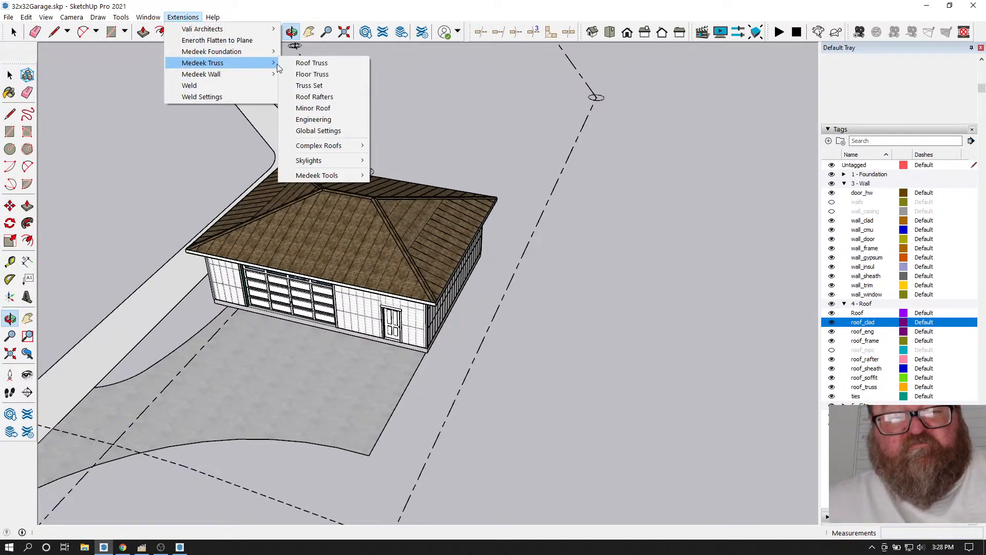
{"action": "left_click", "coordinate": [303, 63]}
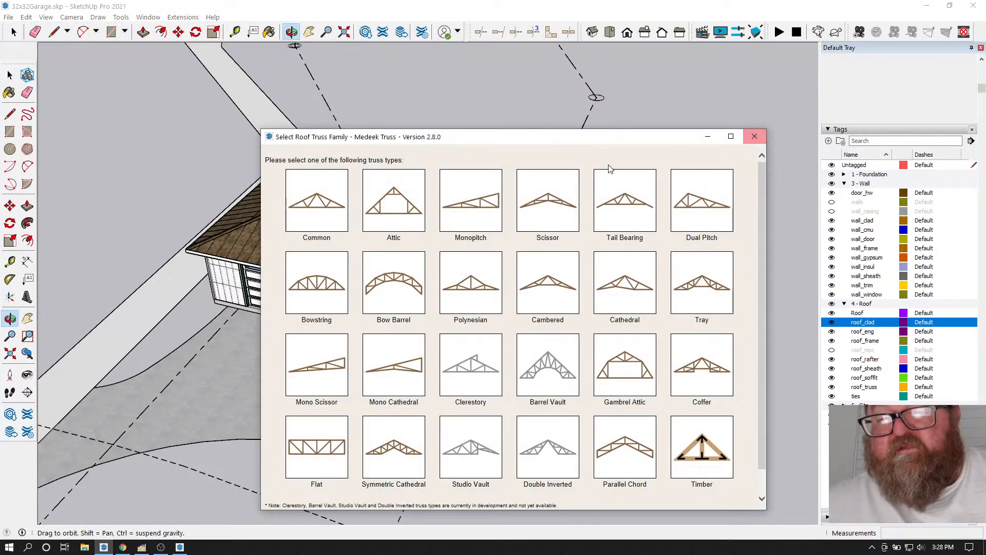
{"action": "left_click", "coordinate": [313, 199]}
{"action": "scroll", "coordinate": [480, 334], "scroll_direction": "down", "scroll_amount": 2}
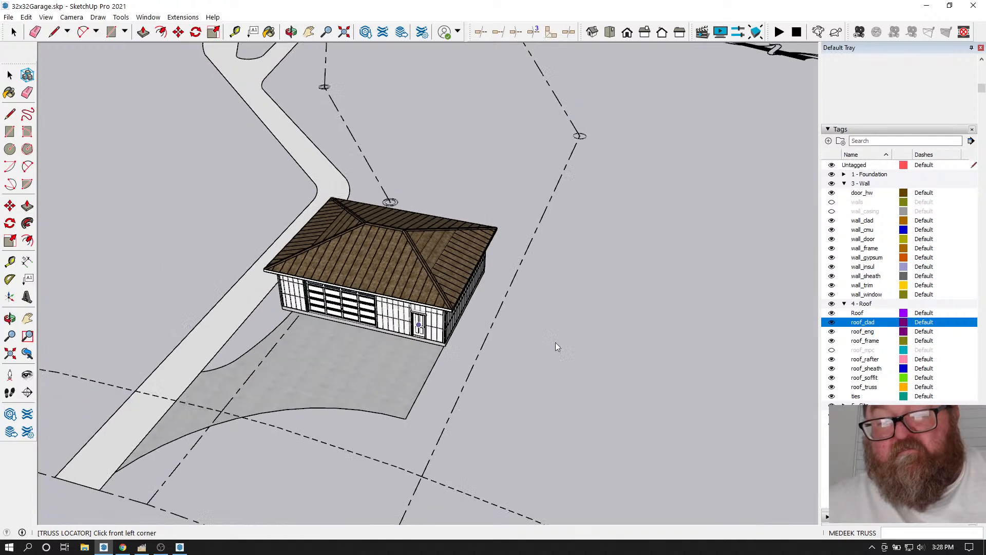
{"action": "scroll", "coordinate": [578, 337], "scroll_direction": "up", "scroll_amount": 3}
{"action": "left_click", "coordinate": [514, 362]}
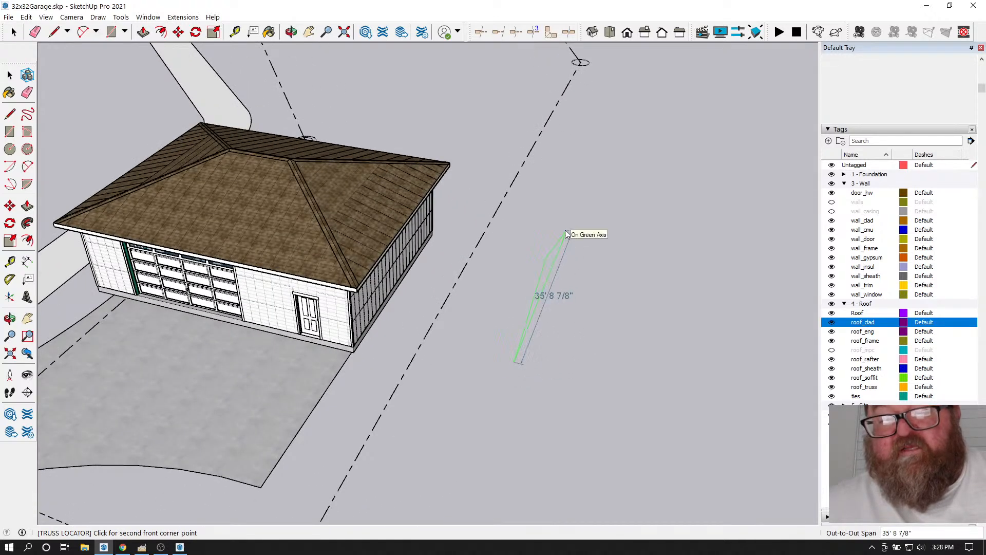
{"action": "left_click", "coordinate": [569, 227]}
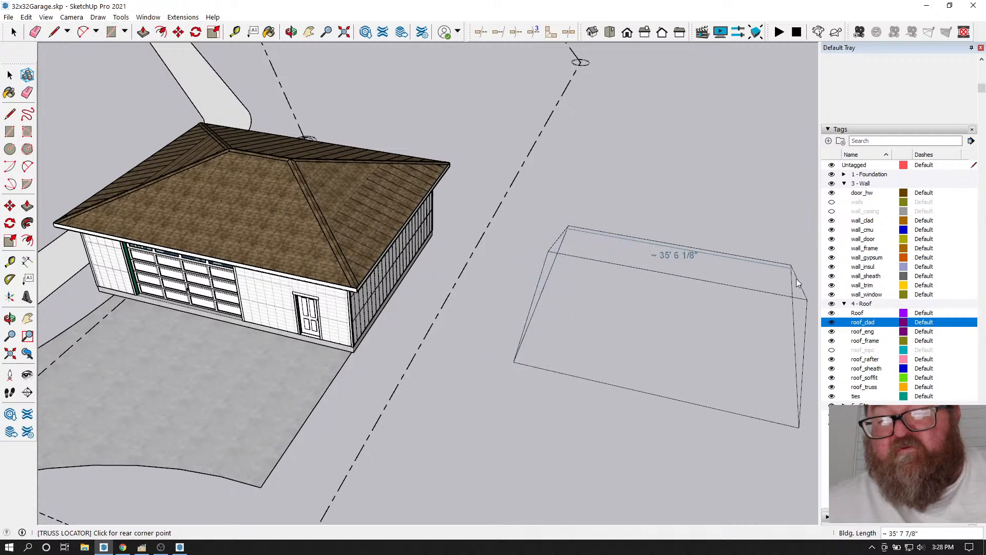
{"action": "left_click", "coordinate": [797, 279]}
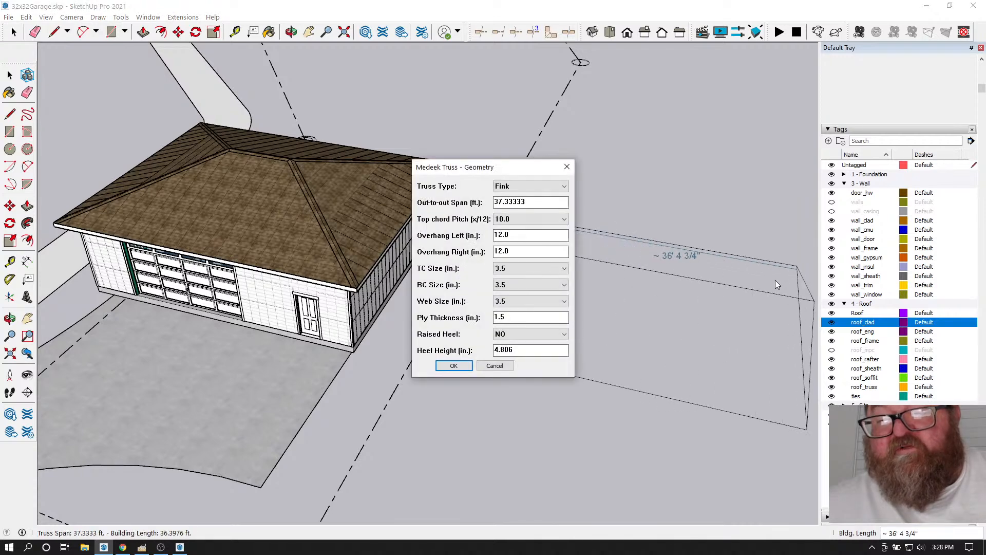
- Generate the Fink truss roof with a 10/12 pitch and 24" spacing, enabling advanced roof options and accepting their preset values
{"action": "left_click", "coordinate": [454, 366]}
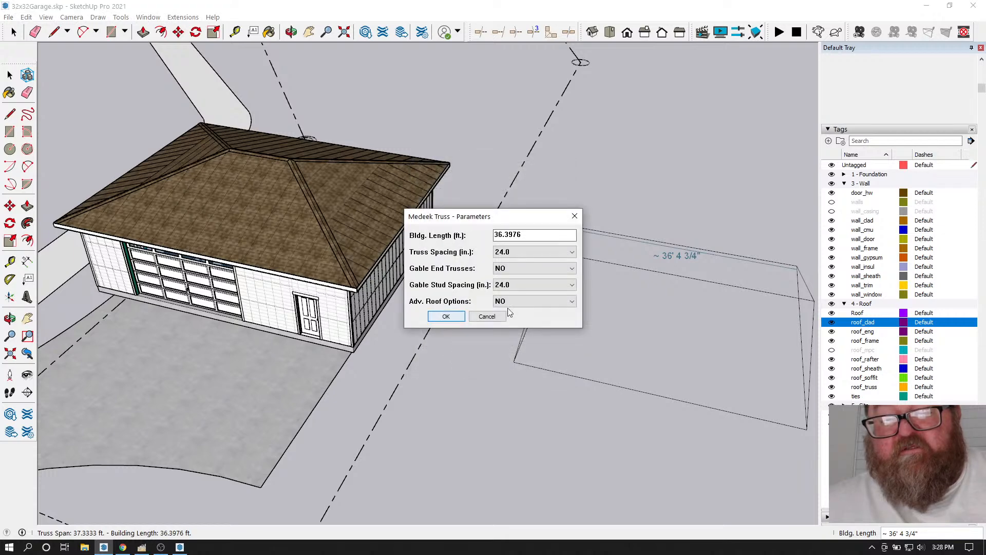
{"action": "left_click", "coordinate": [570, 302]}
{"action": "left_click", "coordinate": [542, 312]}
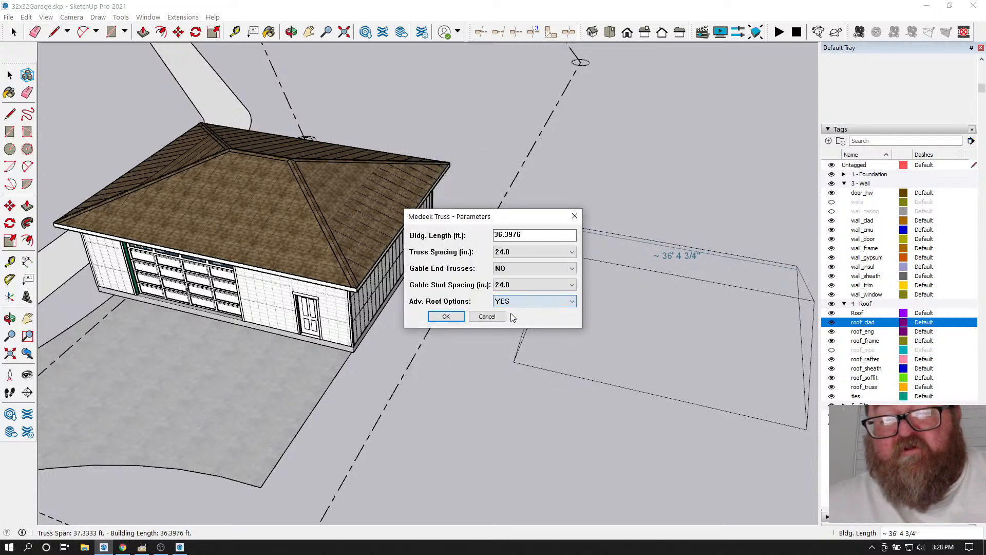
{"action": "left_click", "coordinate": [446, 316]}
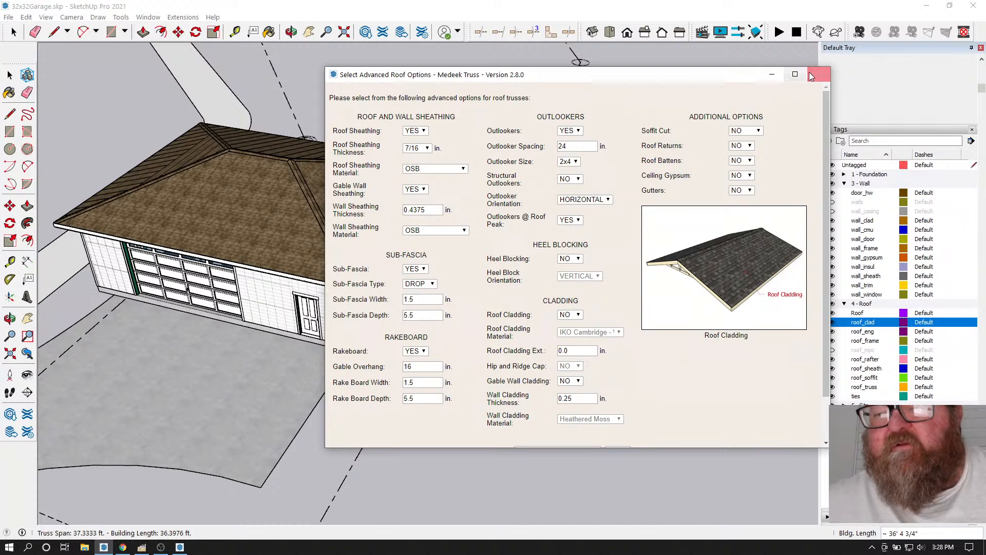
{"action": "scroll", "coordinate": [637, 434], "scroll_direction": "down", "scroll_amount": 1}
{"action": "scroll", "coordinate": [637, 434], "scroll_direction": "down", "scroll_amount": 1}
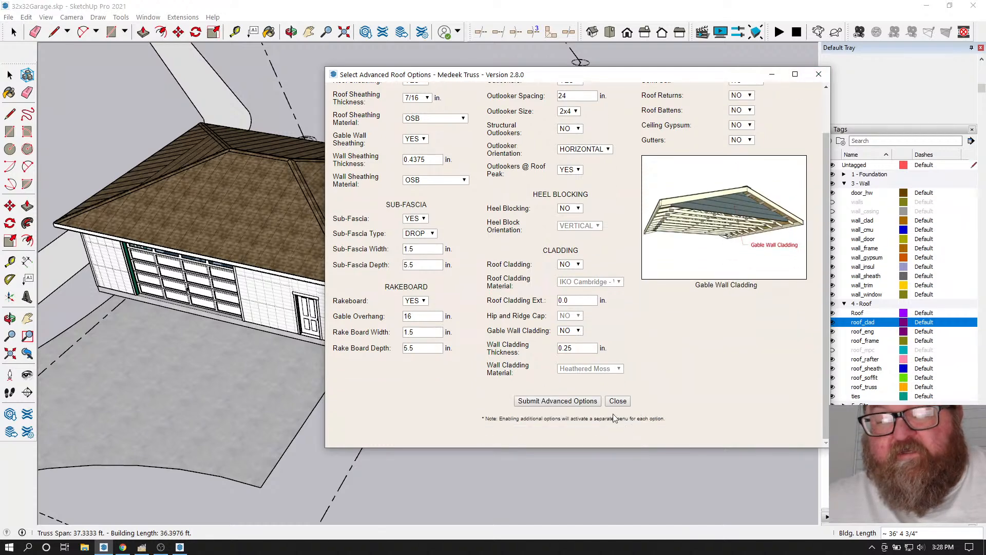
{"action": "left_click", "coordinate": [566, 404]}
{"action": "left_click", "coordinate": [619, 402]}
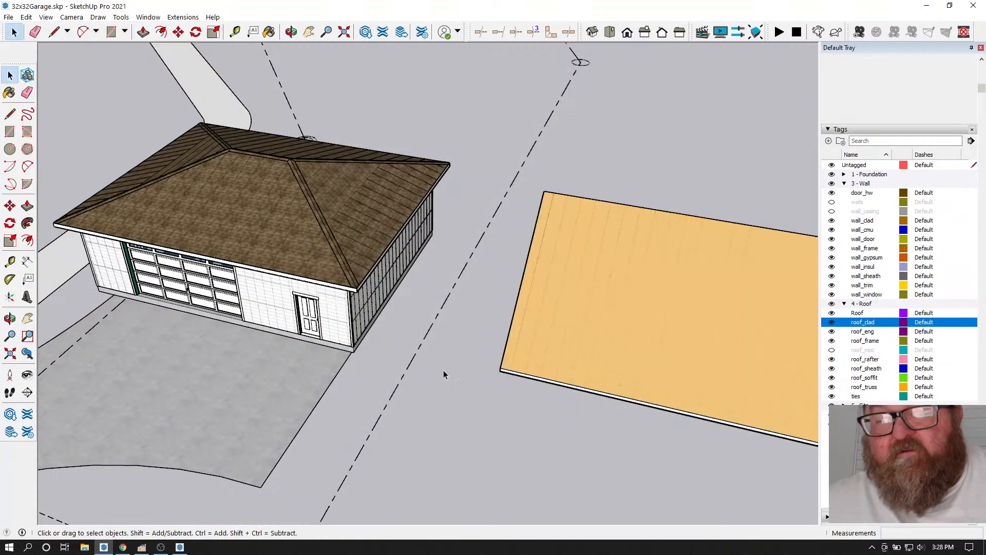
- Edit the new truss assembly, setting its pitch to 6:12 and updating the gable roof
{"action": "scroll", "coordinate": [349, 353], "scroll_direction": "down", "scroll_amount": 1}
{"action": "scroll", "coordinate": [349, 355], "scroll_direction": "down", "scroll_amount": 1}
{"action": "left_click", "coordinate": [291, 31]}
{"action": "left_click_drag", "start_coordinate": [504, 318], "coordinate": [533, 325]}
{"action": "left_click", "coordinate": [13, 32]}
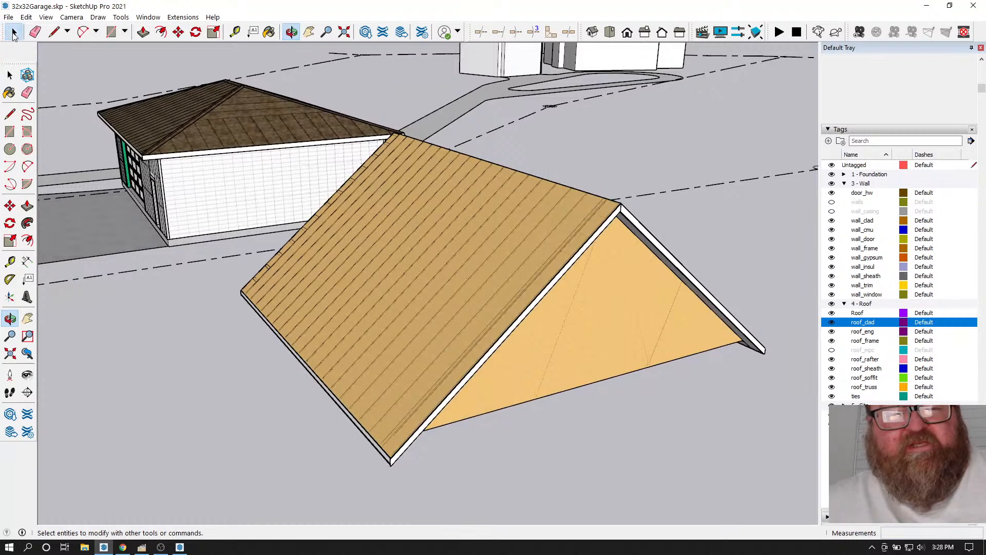
{"action": "right_click", "coordinate": [519, 255]}
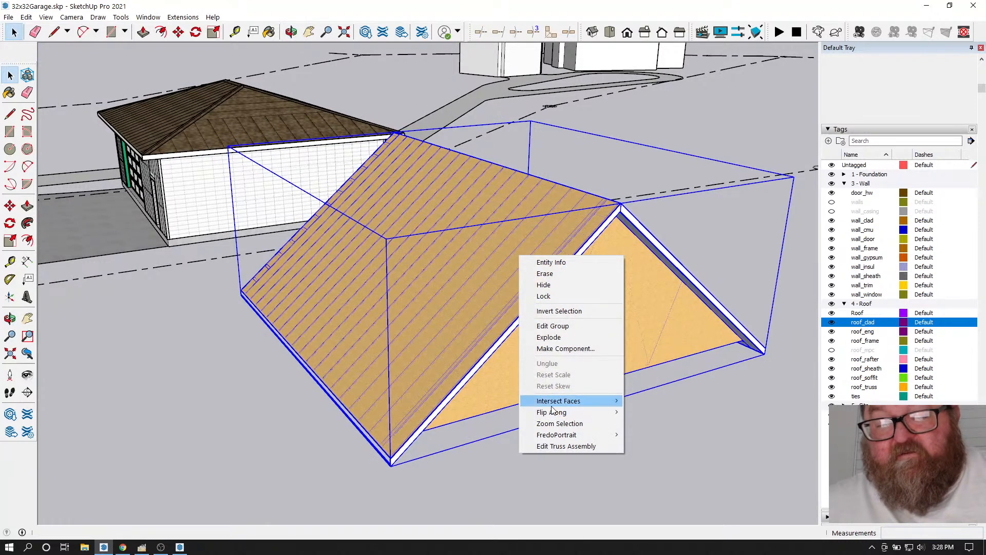
{"action": "left_click", "coordinate": [565, 446]}
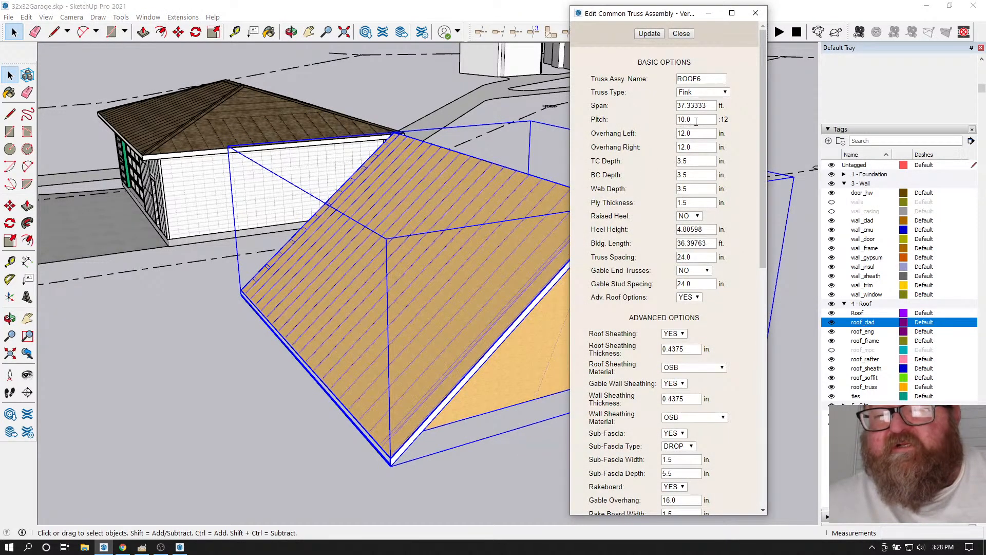
{"action": "type", "text": "6"}
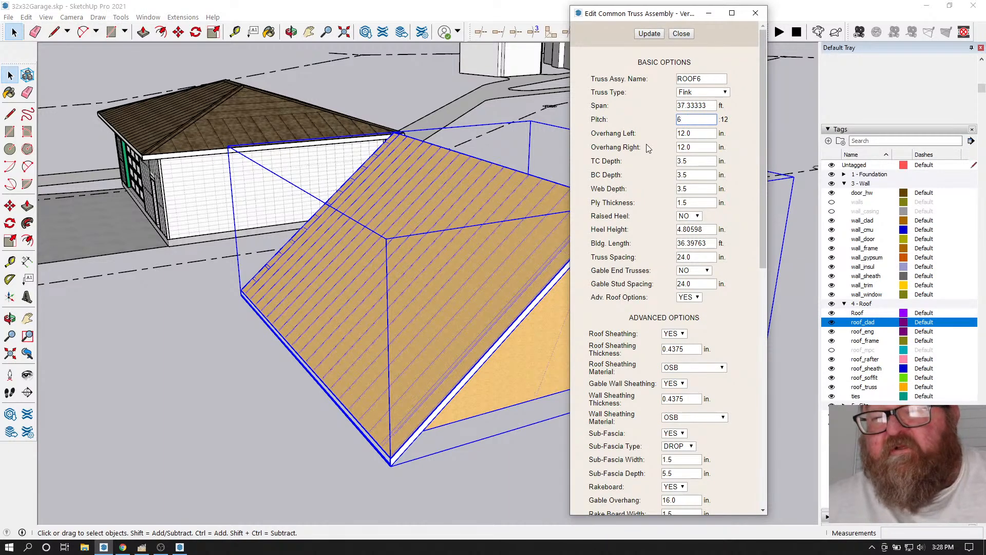
{"action": "left_click", "coordinate": [655, 37]}
{"action": "left_click", "coordinate": [681, 34]}
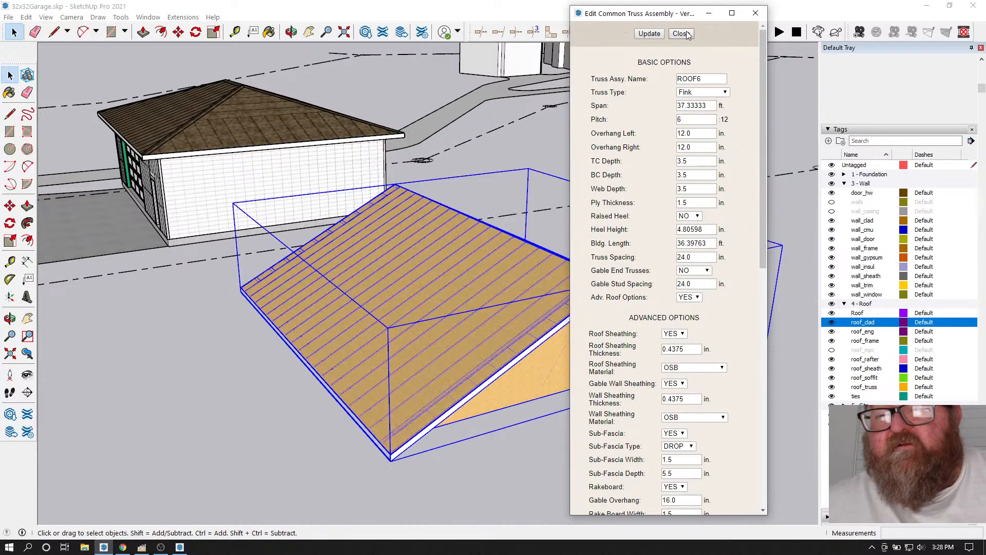
- Edit the gable truss assembly to turn on roof cladding with the corrugated_metal material, and update the roof
{"action": "scroll", "coordinate": [606, 303], "scroll_direction": "up", "scroll_amount": 4}
{"action": "right_click", "coordinate": [481, 286]}
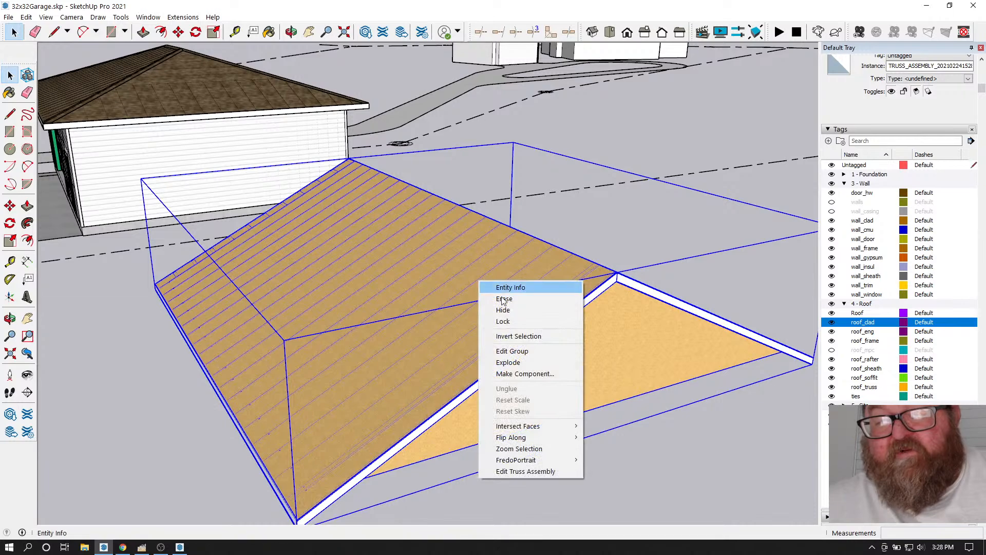
{"action": "left_click", "coordinate": [544, 470]}
{"action": "scroll", "coordinate": [501, 295], "scroll_direction": "down", "scroll_amount": 1}
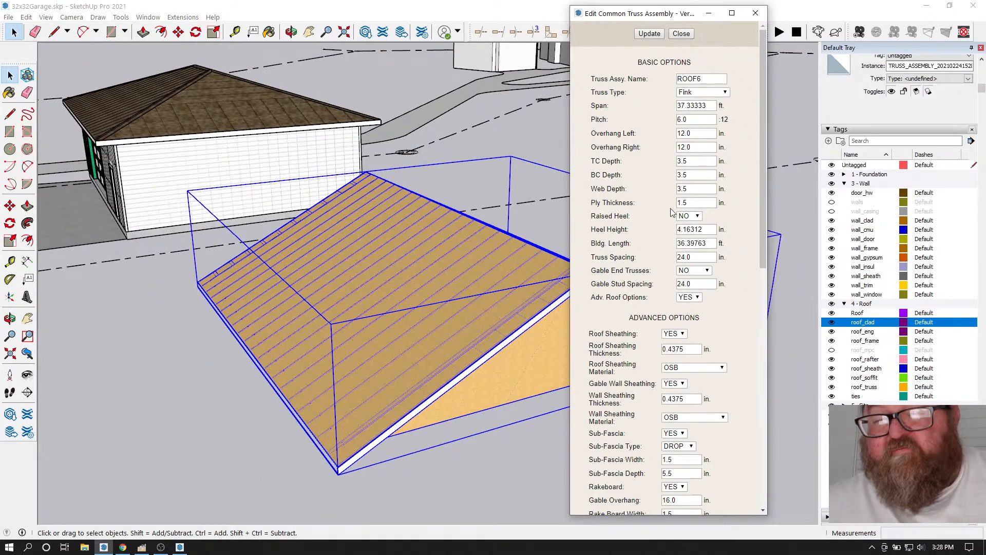
{"action": "scroll", "coordinate": [644, 232], "scroll_direction": "down", "scroll_amount": 3}
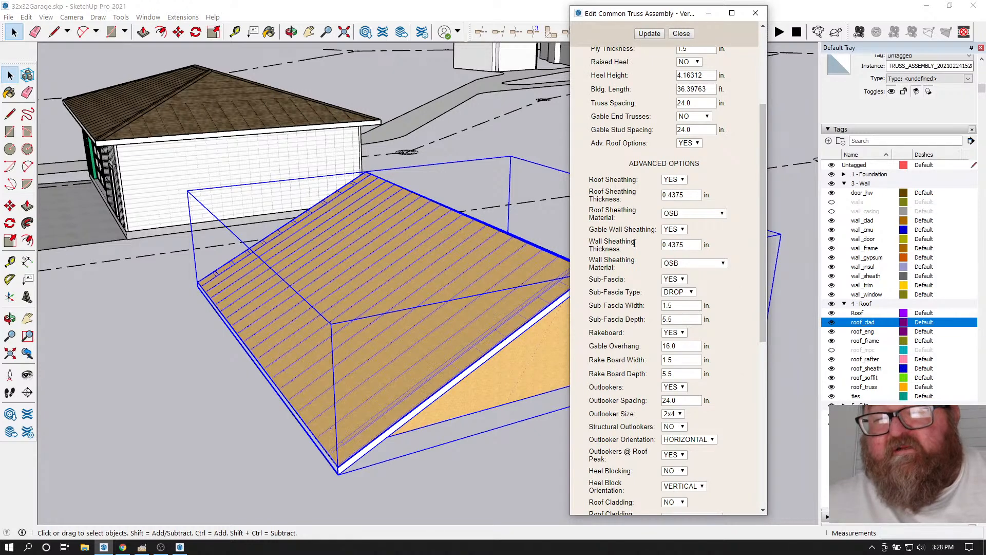
{"action": "scroll", "coordinate": [634, 234], "scroll_direction": "down", "scroll_amount": 2}
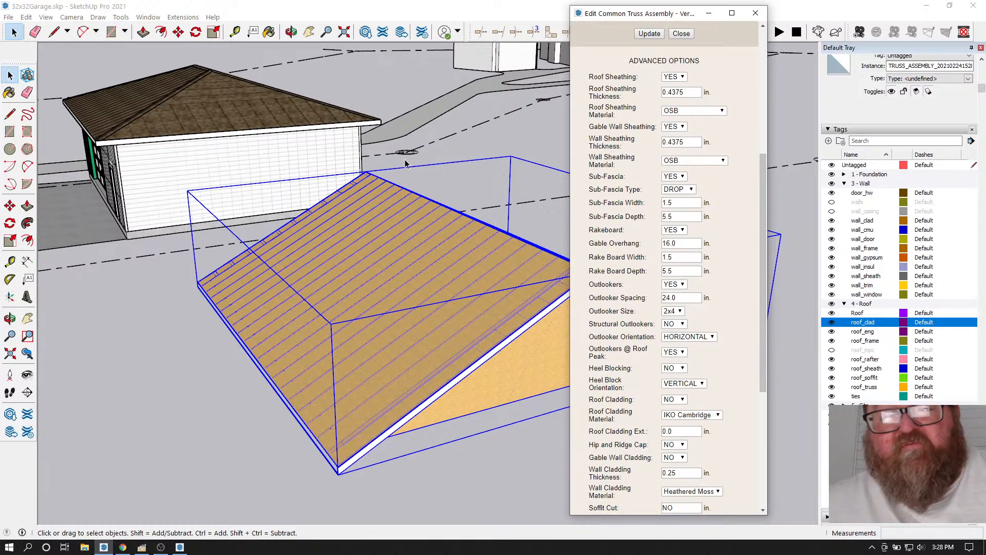
{"action": "scroll", "coordinate": [650, 272], "scroll_direction": "down", "scroll_amount": 2}
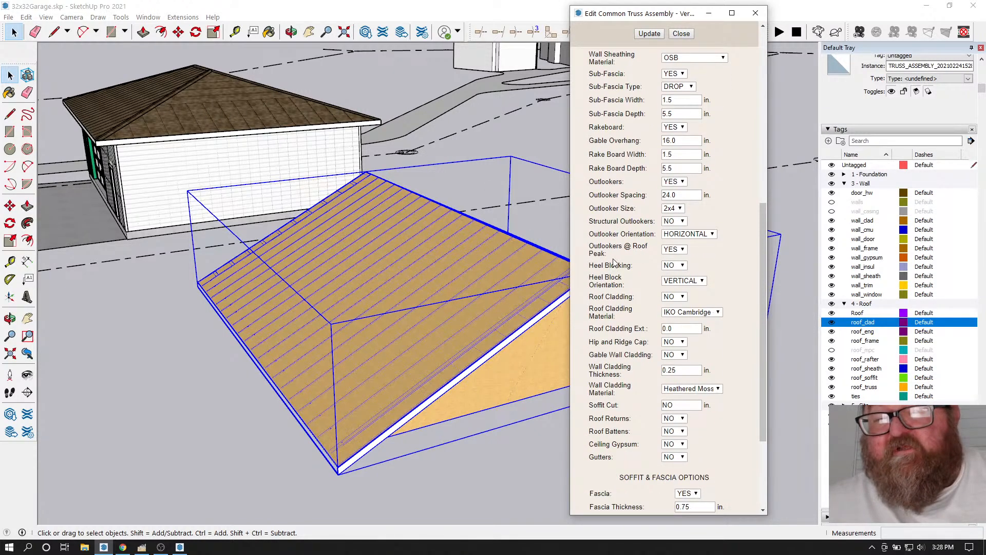
{"action": "scroll", "coordinate": [616, 261], "scroll_direction": "down", "scroll_amount": 1}
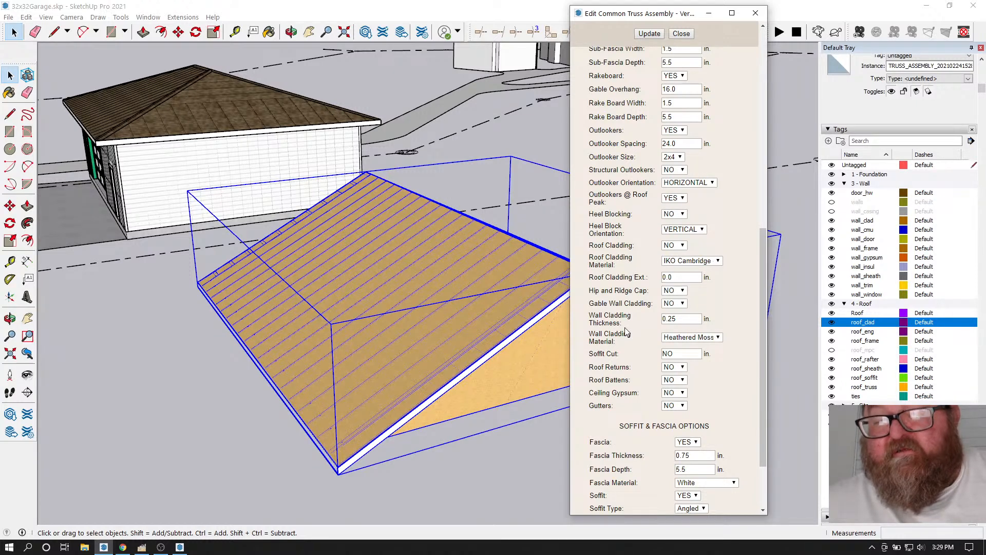
{"action": "scroll", "coordinate": [628, 340], "scroll_direction": "down", "scroll_amount": 2}
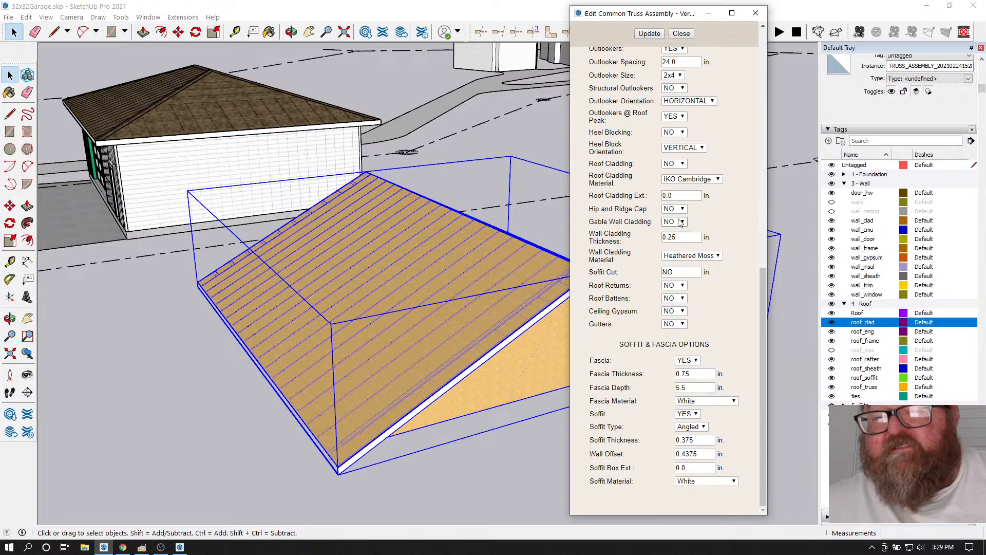
{"action": "left_click", "coordinate": [682, 165]}
{"action": "left_click", "coordinate": [676, 181]}
{"action": "left_click", "coordinate": [720, 180]}
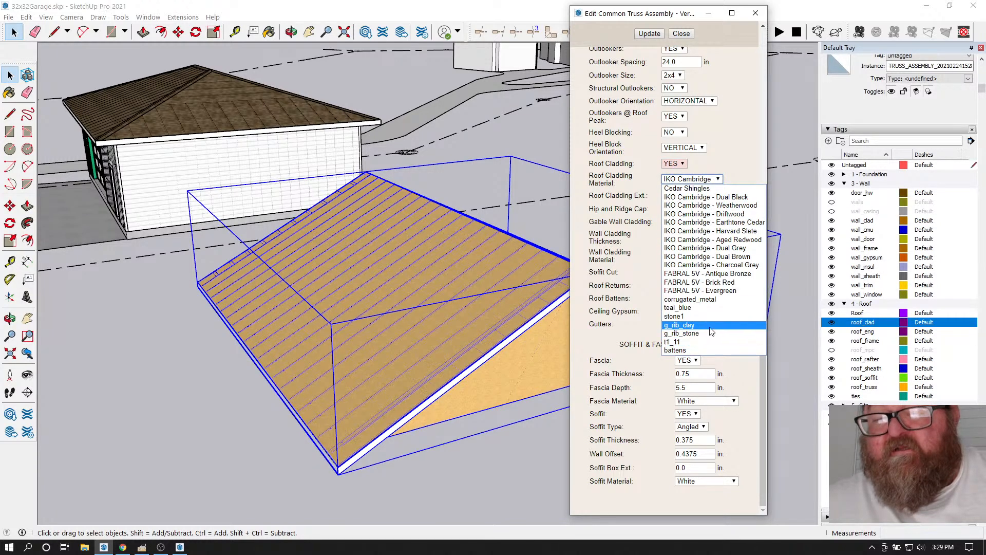
{"action": "left_click", "coordinate": [719, 300]}
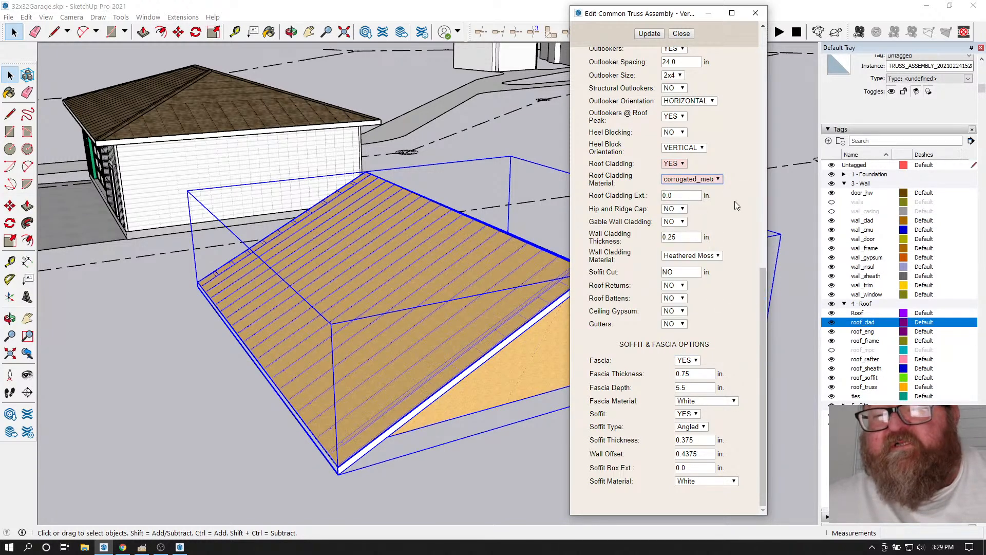
{"action": "left_click", "coordinate": [649, 34]}
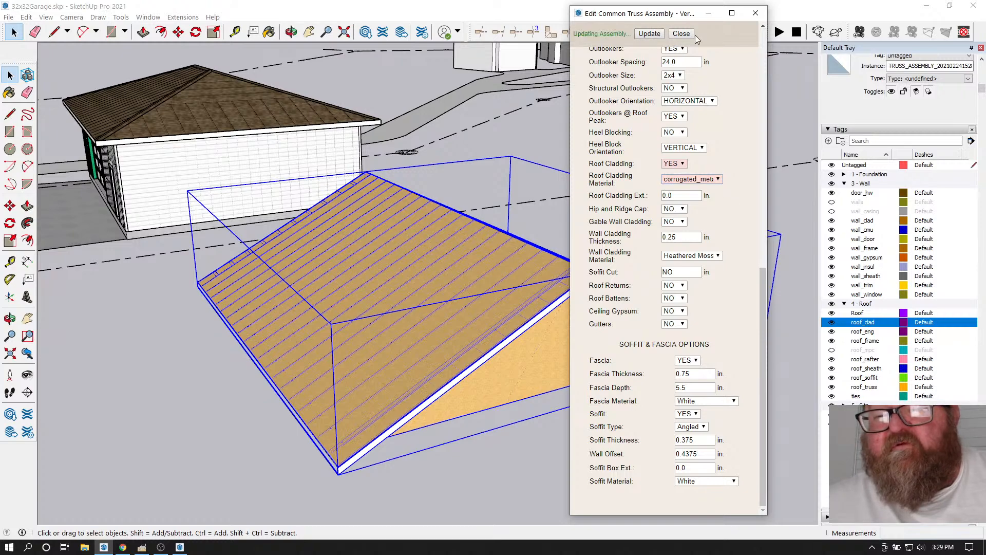
{"action": "left_click", "coordinate": [682, 33]}
- Edit the gable truss assembly again, setting the sub-fascia depth to 7.25 in. and updating the roof
{"action": "scroll", "coordinate": [537, 320], "scroll_direction": "up", "scroll_amount": 3}
{"action": "scroll", "coordinate": [537, 320], "scroll_direction": "up", "scroll_amount": 2}
{"action": "left_click", "coordinate": [291, 32]}
{"action": "left_click_drag", "start_coordinate": [391, 154], "coordinate": [645, 188]}
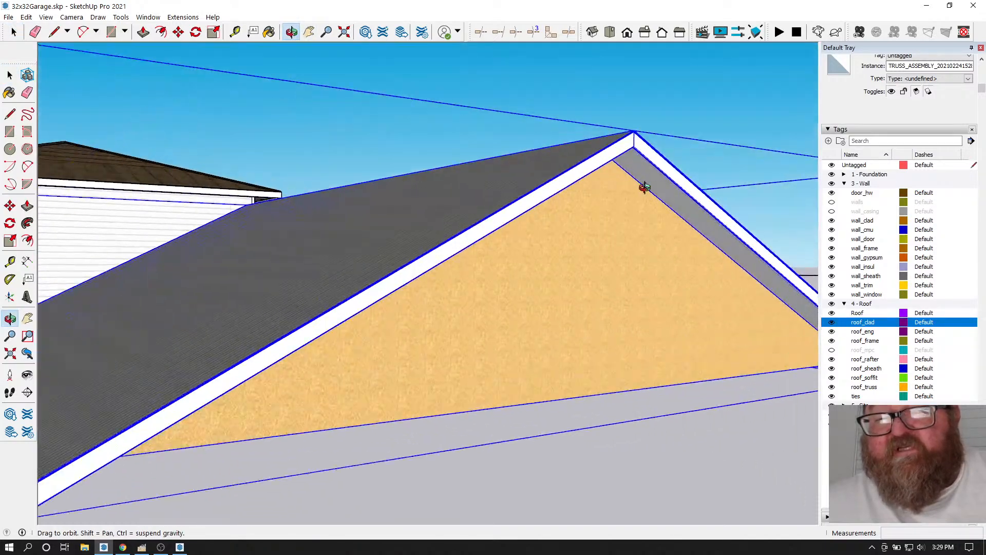
{"action": "scroll", "coordinate": [646, 188], "scroll_direction": "up", "scroll_amount": 4}
{"action": "left_click_drag", "start_coordinate": [561, 176], "coordinate": [460, 215]}
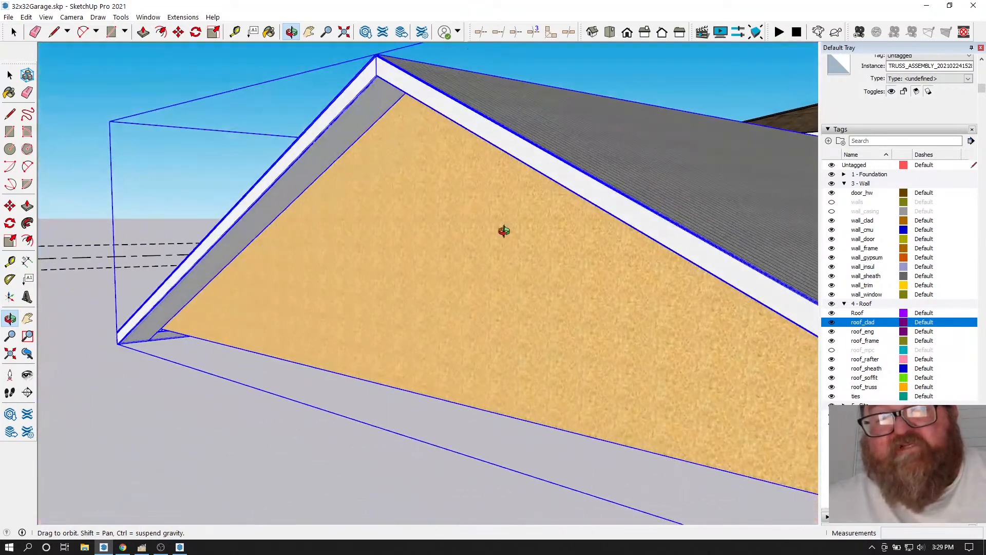
{"action": "scroll", "coordinate": [315, 139], "scroll_direction": "up", "scroll_amount": 6}
{"action": "left_click", "coordinate": [10, 75]}
{"action": "right_click", "coordinate": [292, 144]}
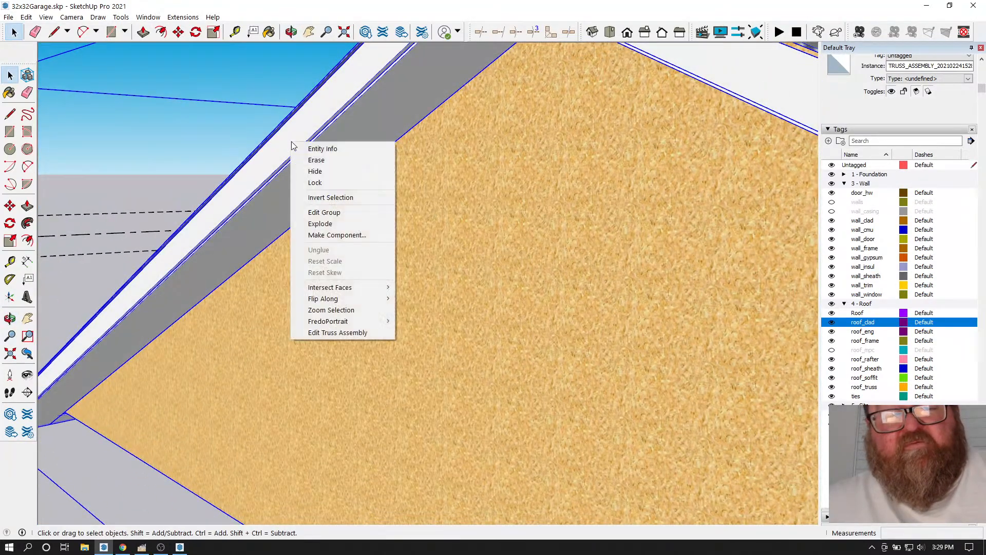
{"action": "left_click", "coordinate": [350, 333]}
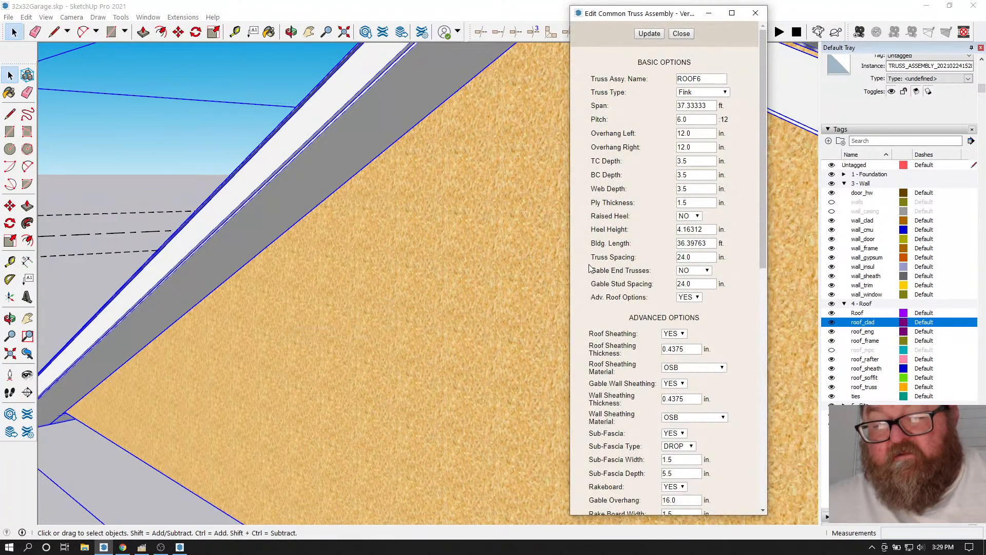
{"action": "scroll", "coordinate": [588, 267], "scroll_direction": "down", "scroll_amount": 4}
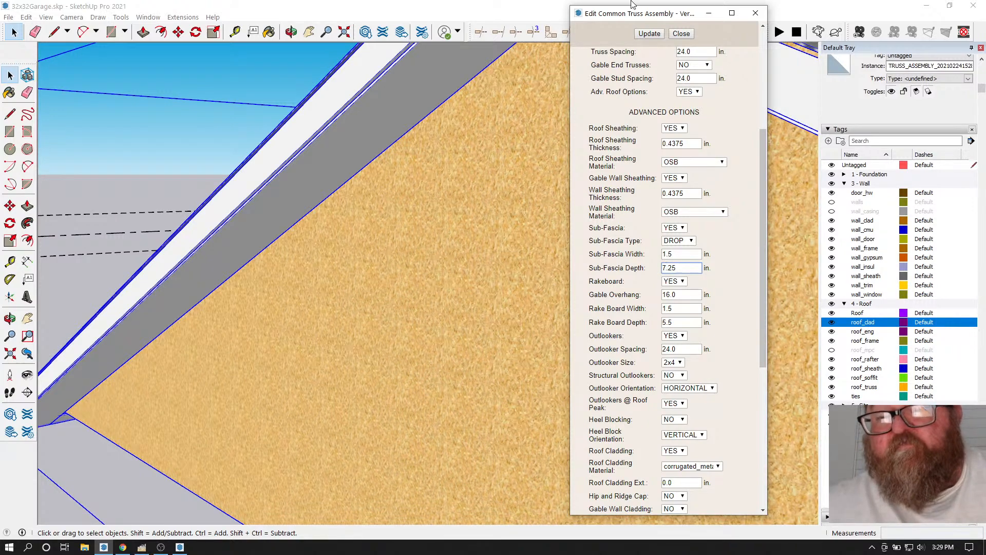
{"action": "left_click", "coordinate": [648, 34]}
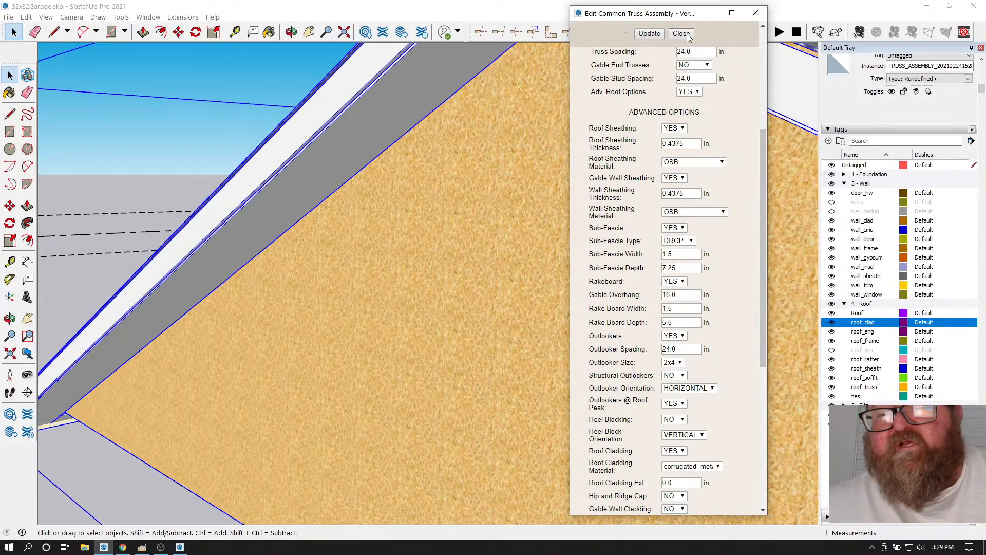
{"action": "left_click", "coordinate": [683, 34]}
- Measure the depth of the white rake fascia on the gable end with the Tape Measure tool
{"action": "scroll", "coordinate": [406, 302], "scroll_direction": "up", "scroll_amount": 5}
{"action": "scroll", "coordinate": [330, 141], "scroll_direction": "up", "scroll_amount": 2}
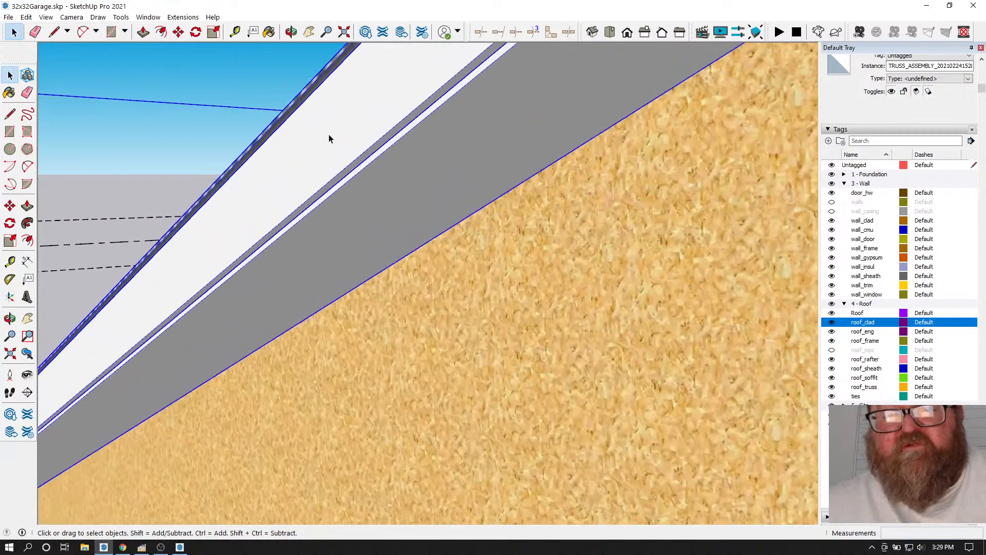
{"action": "left_click", "coordinate": [235, 32]}
{"action": "left_click", "coordinate": [325, 82]}
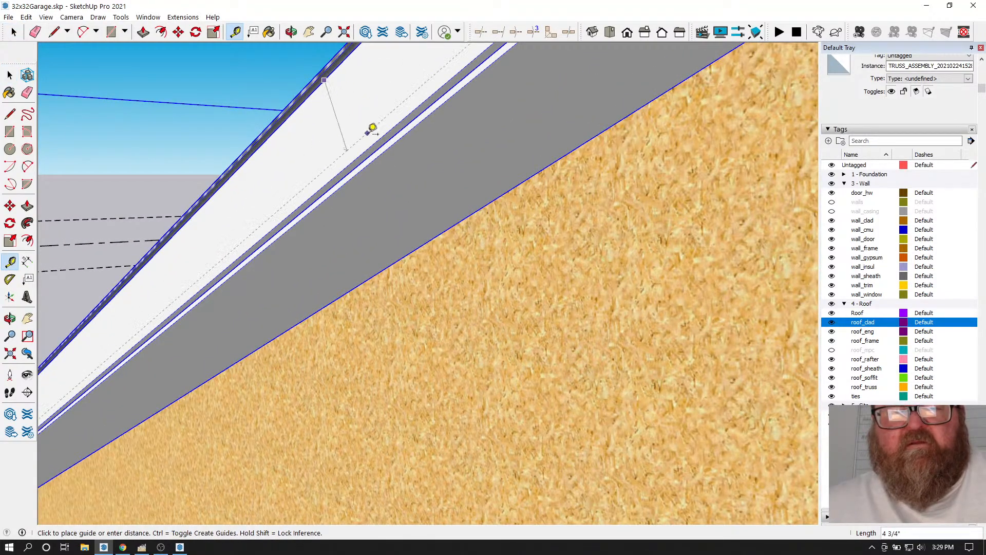
{"action": "key", "text": "Escape"}
{"action": "key", "text": "space"}
{"action": "middle_click_drag", "start_coordinate": [399, 187], "coordinate": [418, 195]}
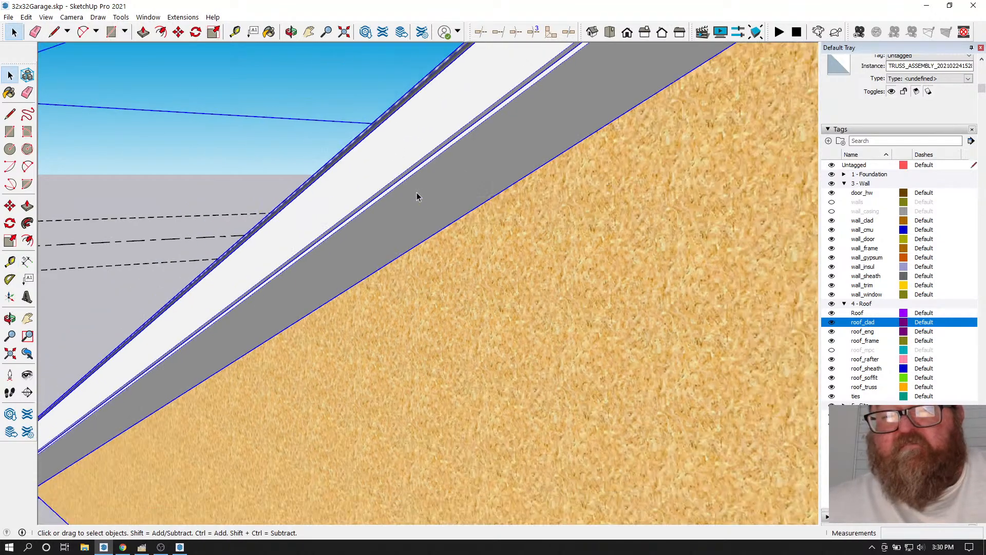
- Set the truss assembly's sub-fascia depth to 5.5 in. and its fascia depth to 7.25 in., then update the roof
{"action": "right_click", "coordinate": [393, 164]}
{"action": "left_click", "coordinate": [421, 353]}
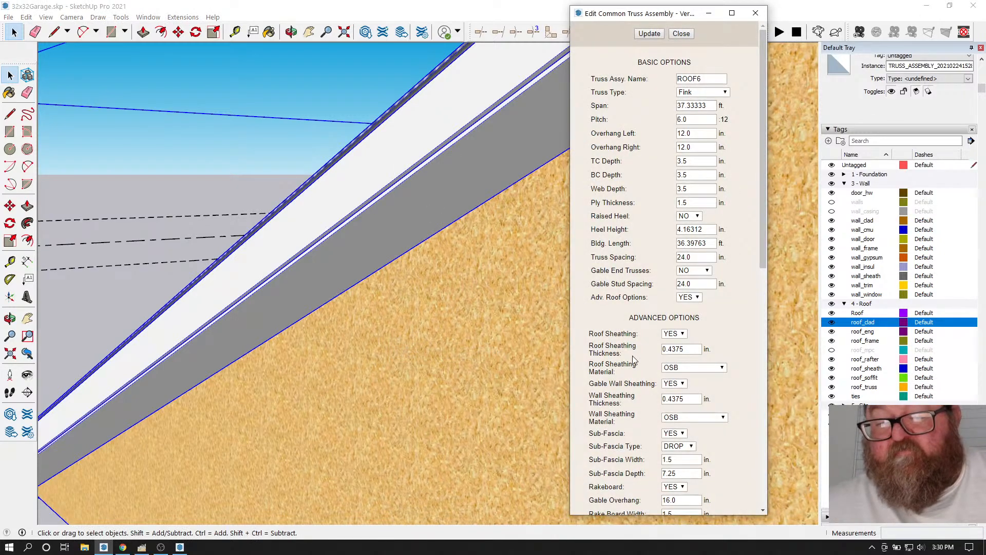
{"action": "scroll", "coordinate": [636, 361], "scroll_direction": "down", "scroll_amount": 3}
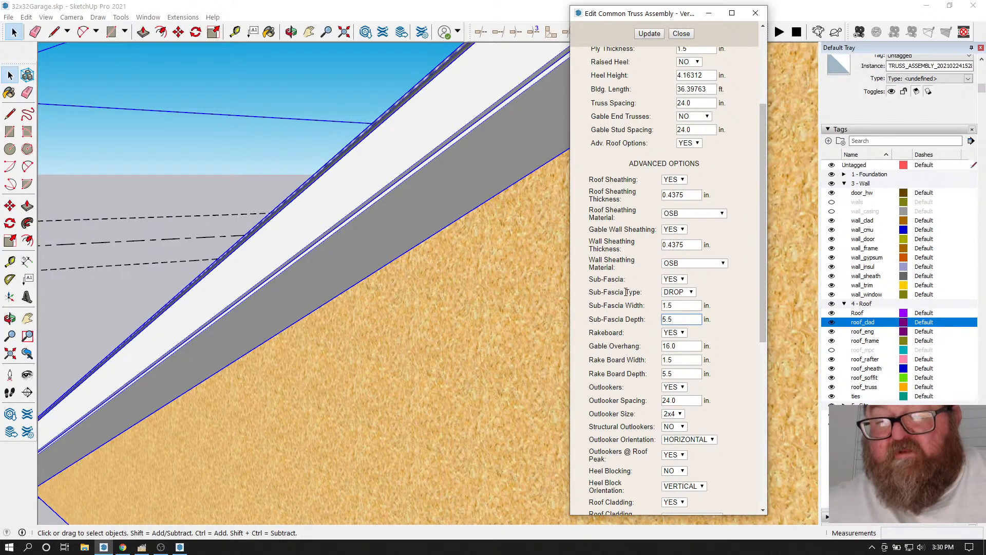
{"action": "scroll", "coordinate": [630, 281], "scroll_direction": "down", "scroll_amount": 7}
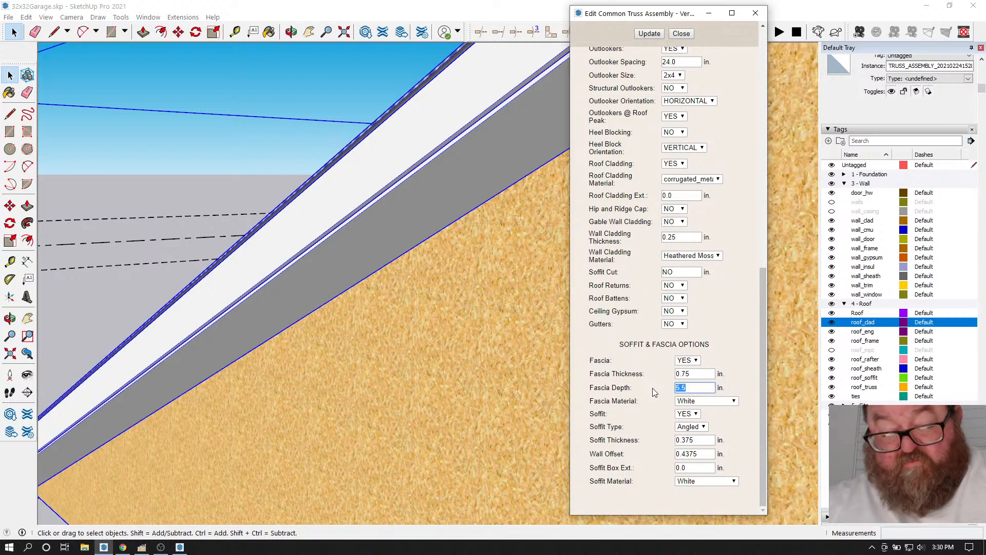
{"action": "type", "text": ".25"}
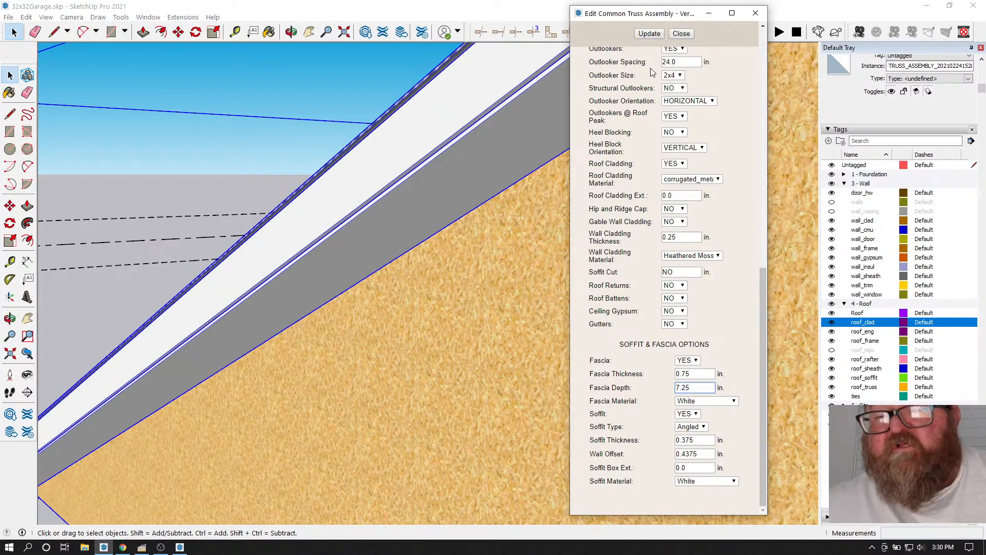
{"action": "left_click", "coordinate": [647, 34]}
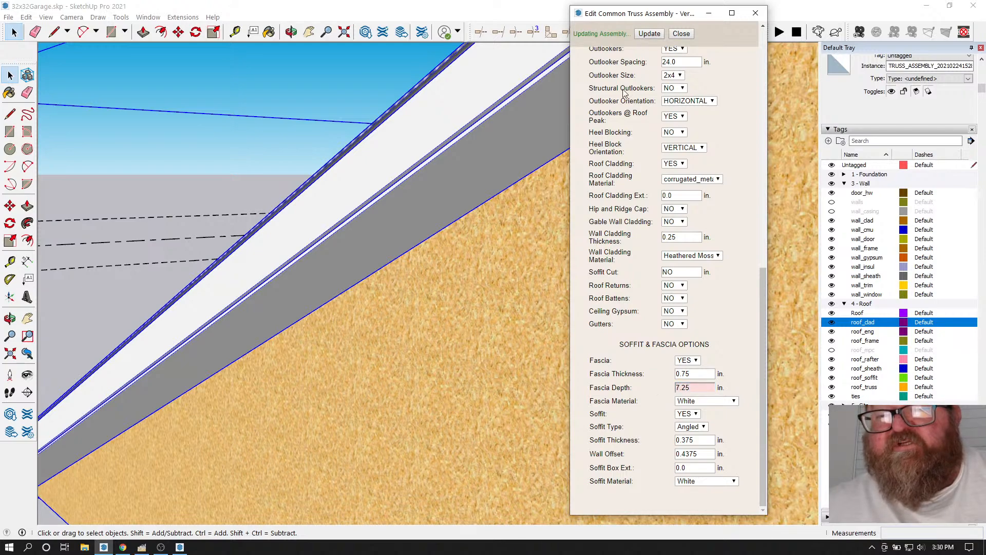
{"action": "left_click", "coordinate": [681, 33]}
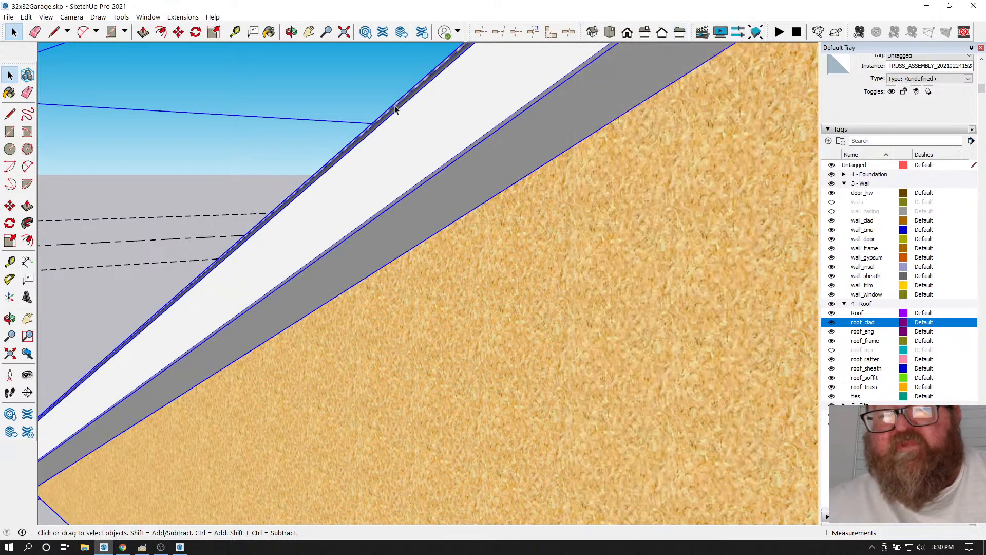
- Examine the gable roof's eave corner, where the rake fascia, eave fascia, sheathing and corrugated cladding meet
{"action": "left_click", "coordinate": [291, 32]}
{"action": "left_click_drag", "start_coordinate": [447, 147], "coordinate": [383, 426]}
{"action": "scroll", "coordinate": [383, 426], "scroll_direction": "up", "scroll_amount": 10}
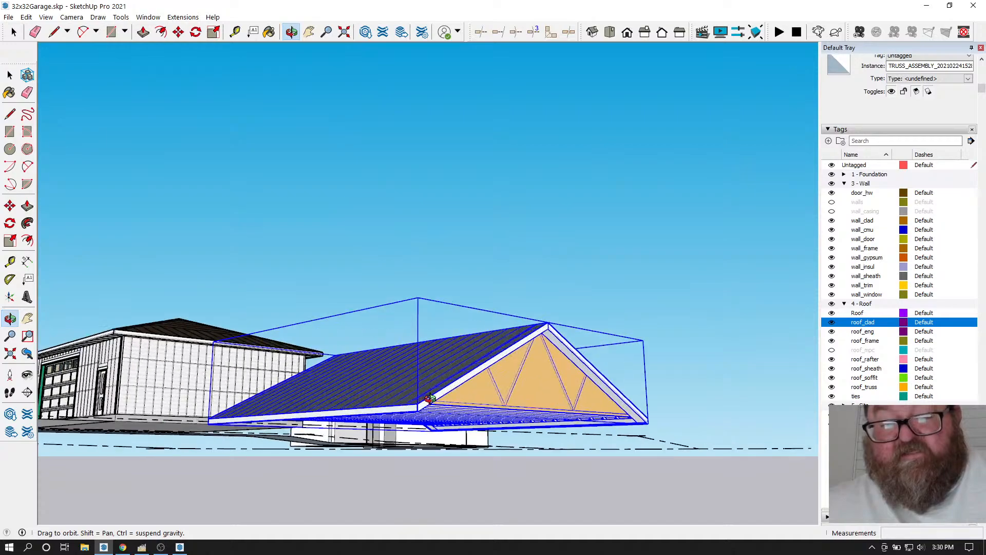
{"action": "scroll", "coordinate": [412, 408], "scroll_direction": "up", "scroll_amount": 8}
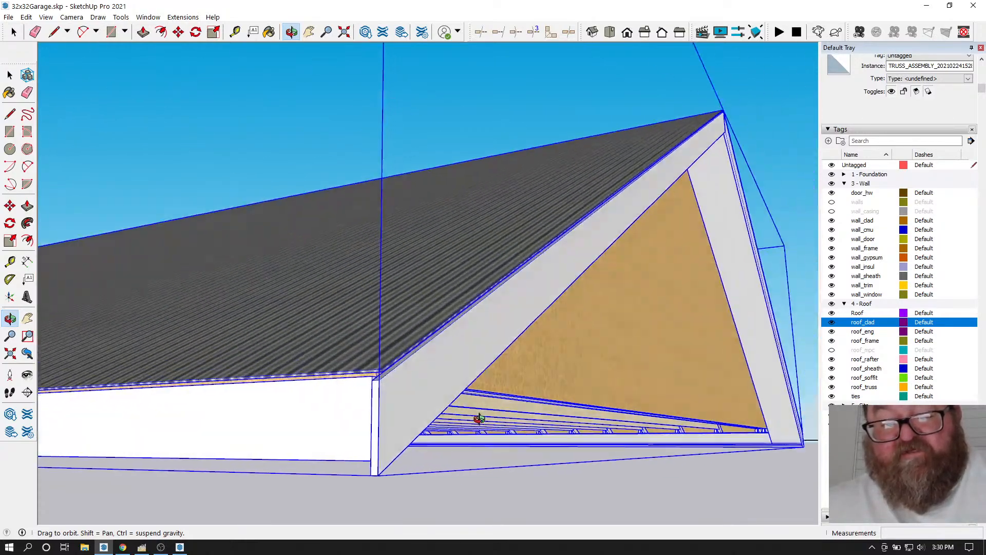
{"action": "left_click_drag", "start_coordinate": [479, 418], "coordinate": [358, 408]}
{"action": "scroll", "coordinate": [369, 413], "scroll_direction": "up", "scroll_amount": 5}
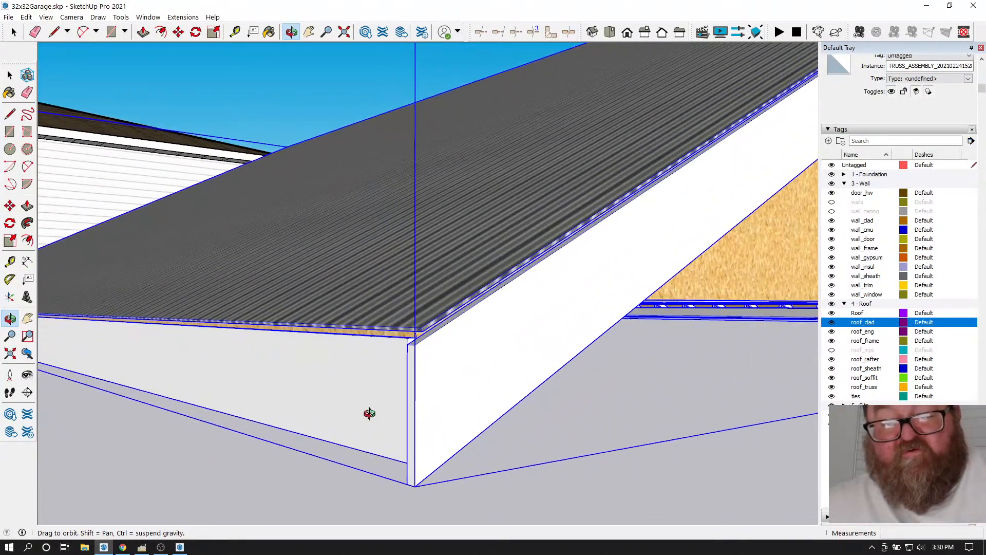
{"action": "scroll", "coordinate": [344, 327], "scroll_direction": "down", "scroll_amount": 1}
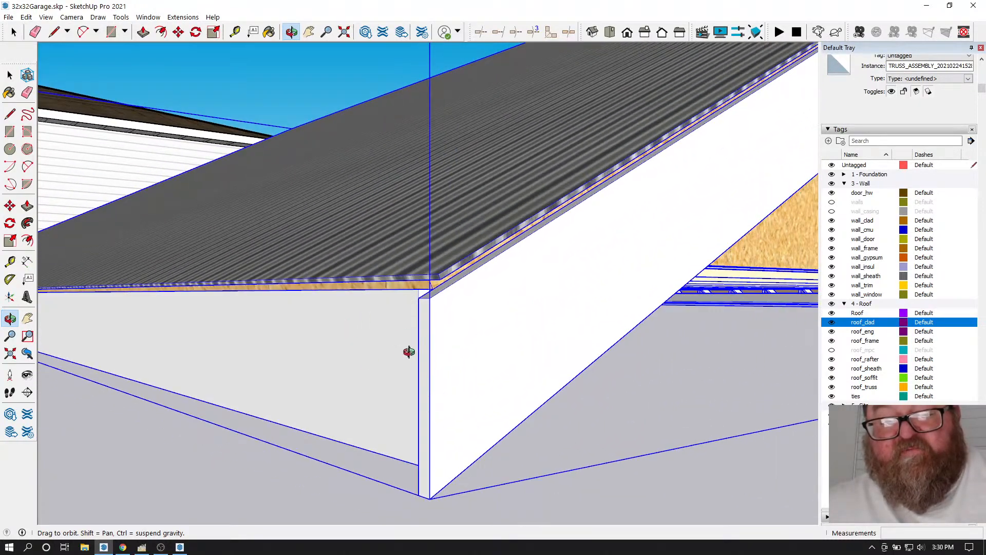
{"action": "left_click_drag", "start_coordinate": [430, 434], "coordinate": [270, 228]}
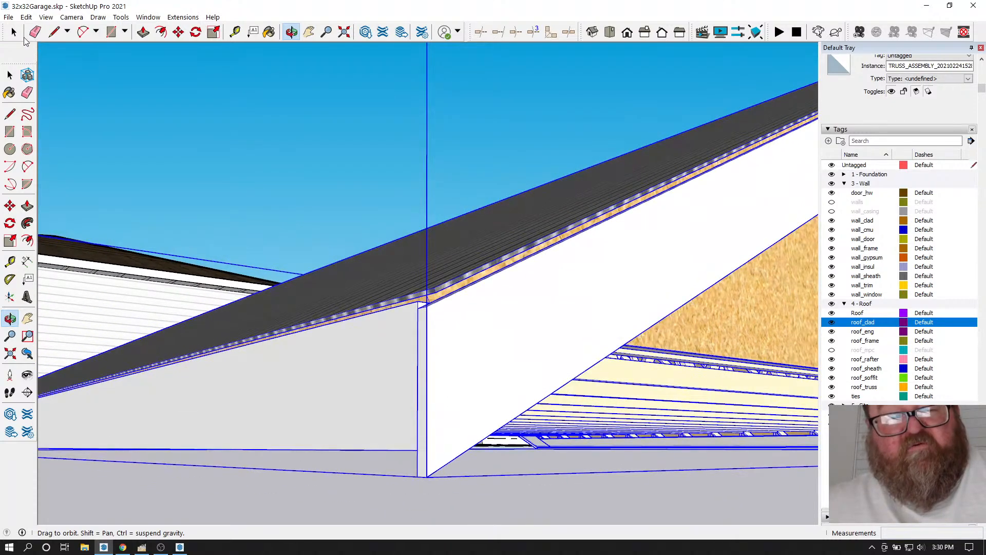
- Open the nested rake fascia group at the gable roof's eave corner for editing and select its connected geometry
{"action": "left_click", "coordinate": [15, 32]}
{"action": "double_click", "coordinate": [462, 339]}
{"action": "scroll", "coordinate": [418, 454], "scroll_direction": "up", "scroll_amount": 3}
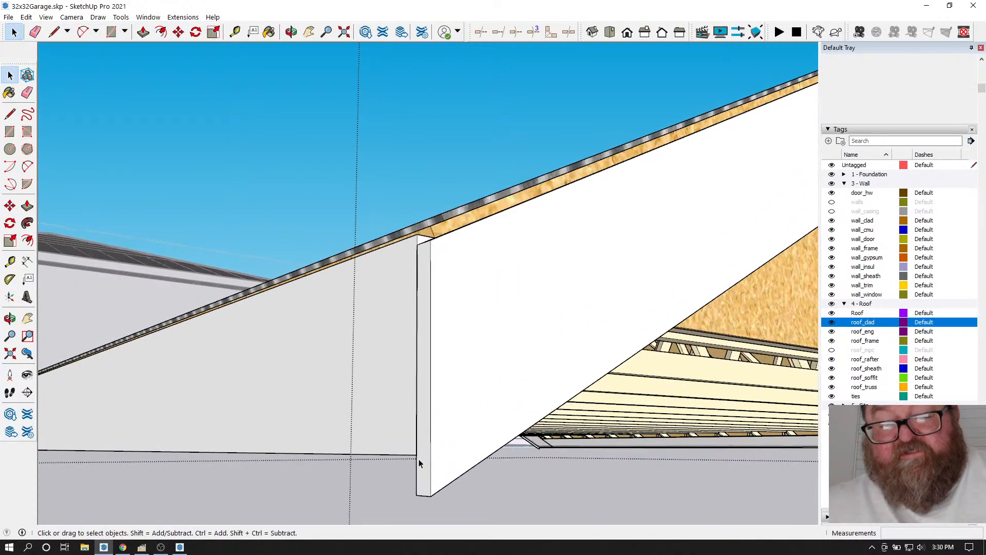
{"action": "left_click", "coordinate": [54, 31]}
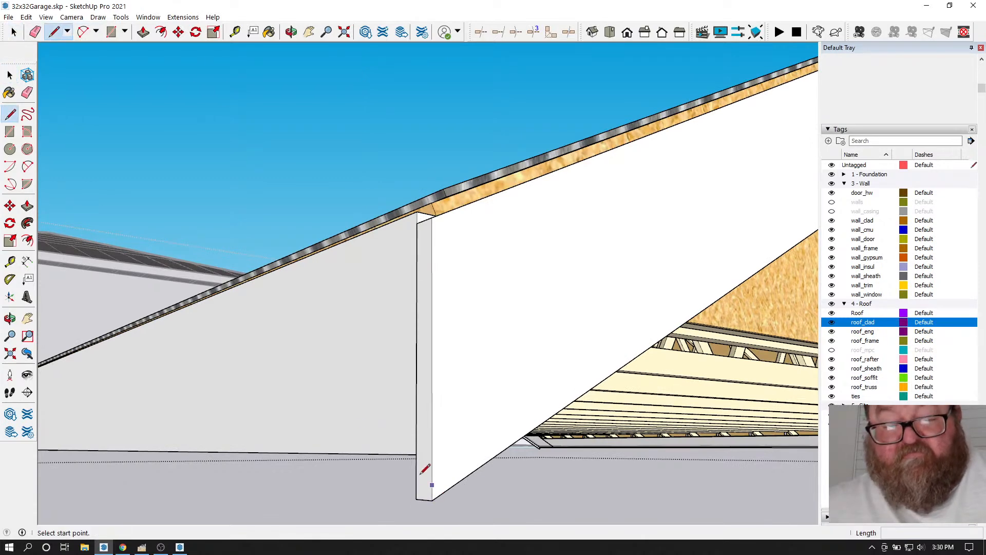
{"action": "key", "text": "space"}
{"action": "left_click", "coordinate": [423, 278]}
{"action": "double_click", "coordinate": [424, 280]}
{"action": "triple_click", "coordinate": [424, 280]}
- Draw a 3/4" line across the rake fascia's end at the eave fascia's lower edge and continue about 2 7/16" across its face
{"action": "key", "text": "l"}
{"action": "left_click", "coordinate": [416, 455]}
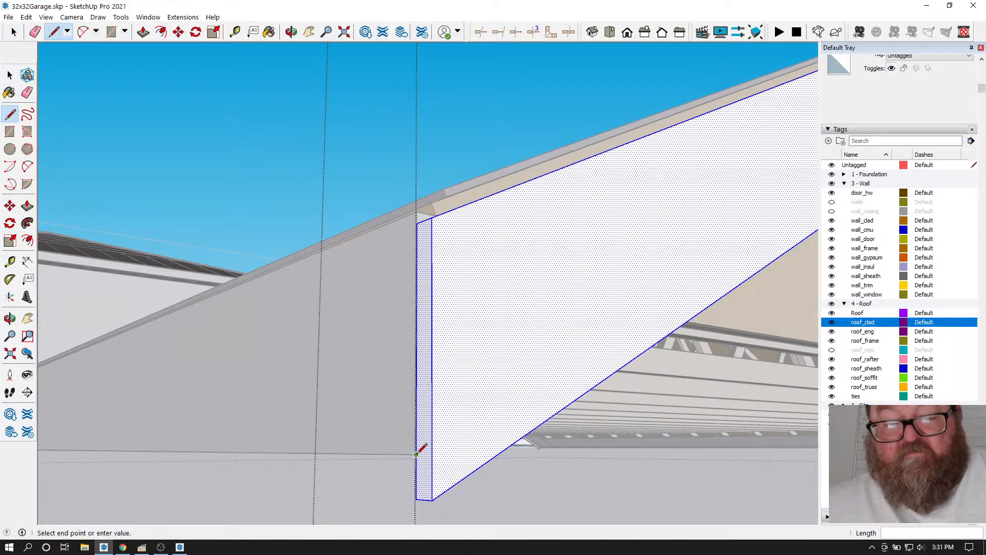
{"action": "left_click", "coordinate": [432, 455]}
{"action": "left_click", "coordinate": [433, 455]}
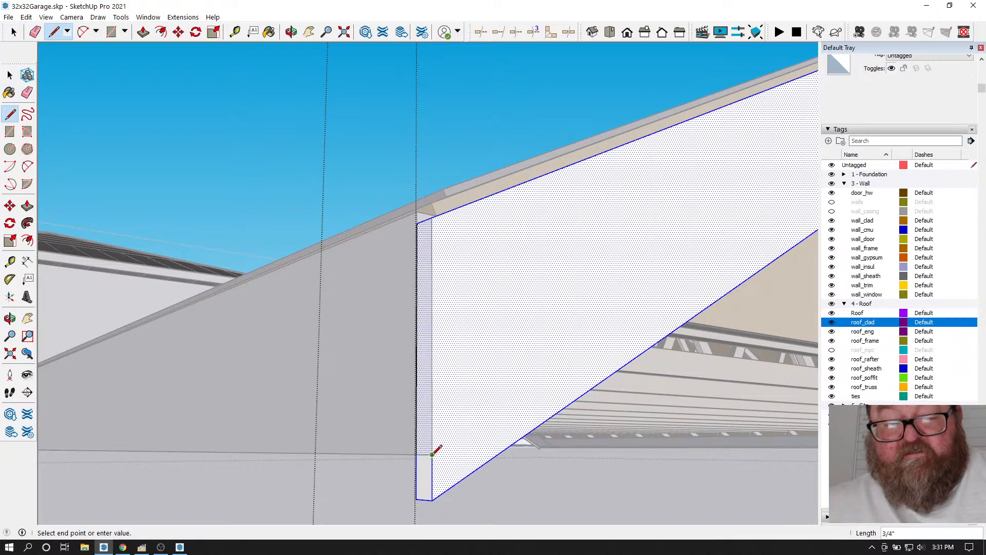
{"action": "left_click", "coordinate": [498, 454]}
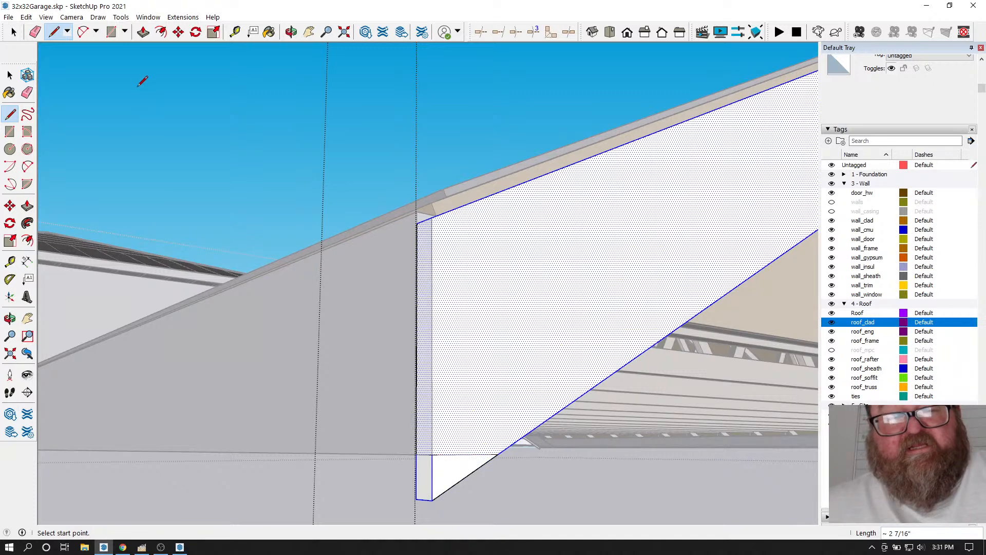
- Push the rake fascia's lower corner piece back 3/4" to cut it off below the drawn line, then close the roof group
{"action": "left_click", "coordinate": [144, 32]}
{"action": "left_click", "coordinate": [440, 472]}
{"action": "left_click", "coordinate": [416, 477]}
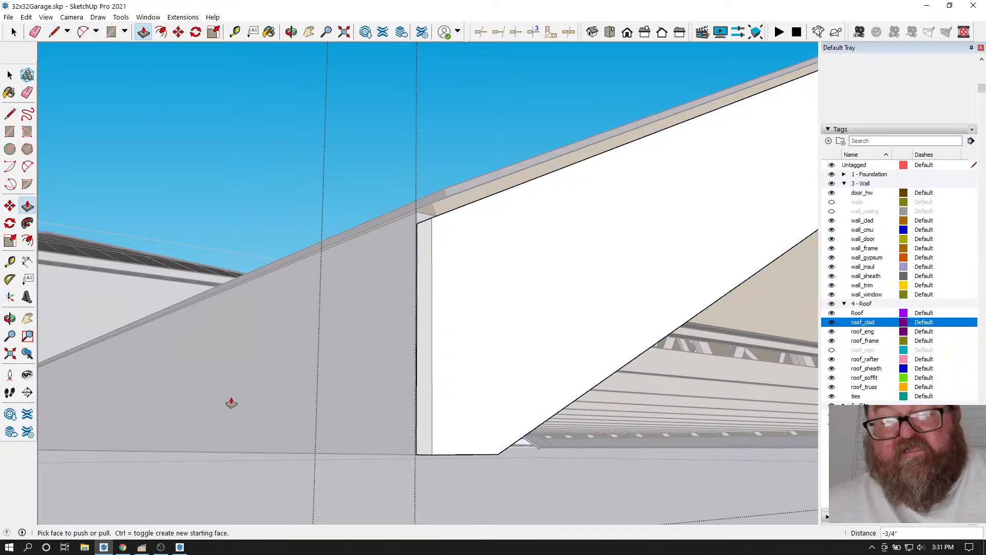
{"action": "left_click", "coordinate": [290, 31]}
{"action": "left_click_drag", "start_coordinate": [434, 355], "coordinate": [604, 394]}
{"action": "left_click_drag", "start_coordinate": [525, 309], "coordinate": [145, 121]}
{"action": "left_click", "coordinate": [9, 75]}
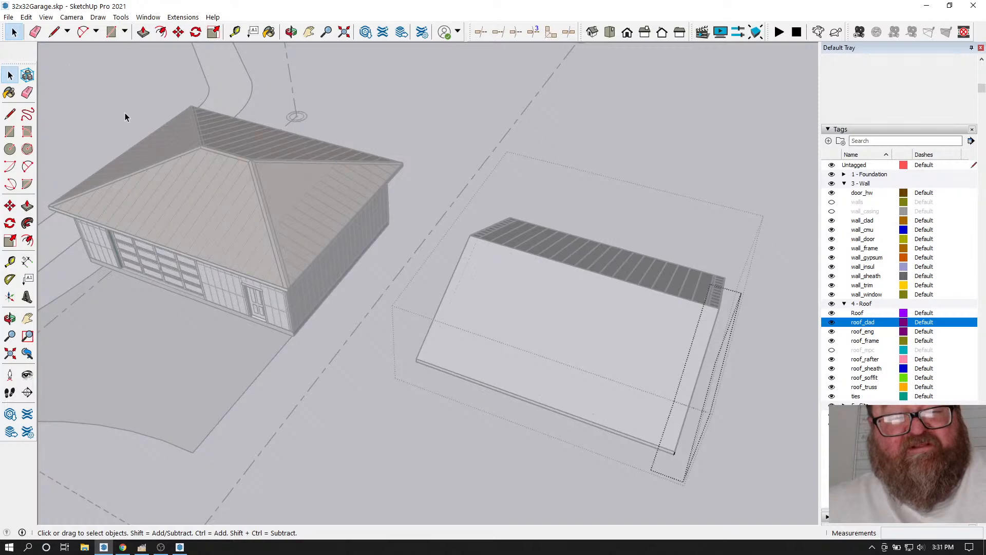
{"action": "scroll", "coordinate": [435, 342], "scroll_direction": "down", "scroll_amount": 2}
{"action": "scroll", "coordinate": [234, 255], "scroll_direction": "up", "scroll_amount": 3}
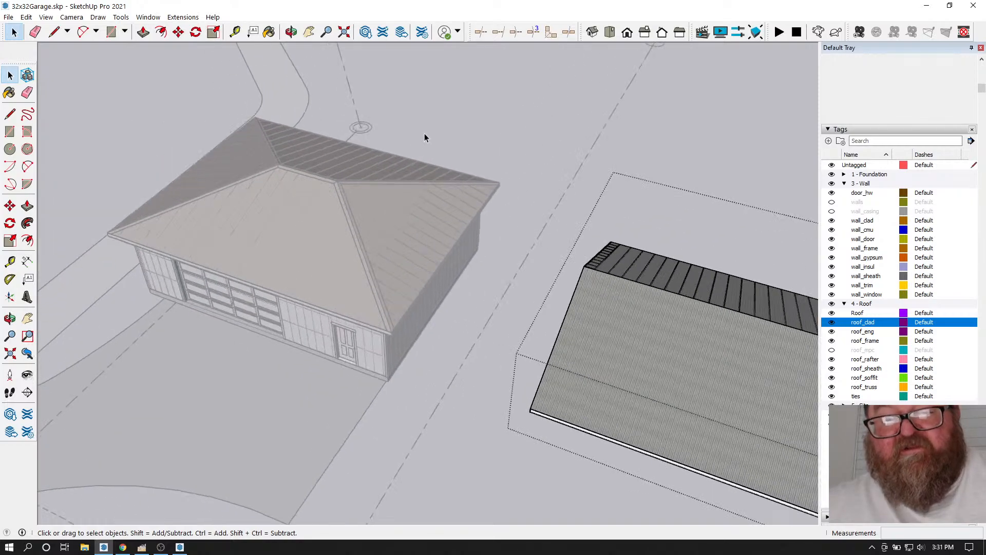
{"action": "left_click", "coordinate": [424, 134]}
- Sample the corrugated_metal material from the gable roof's cladding for painting
{"action": "scroll", "coordinate": [664, 331], "scroll_direction": "up", "scroll_amount": 2}
{"action": "scroll", "coordinate": [580, 313], "scroll_direction": "up", "scroll_amount": 4}
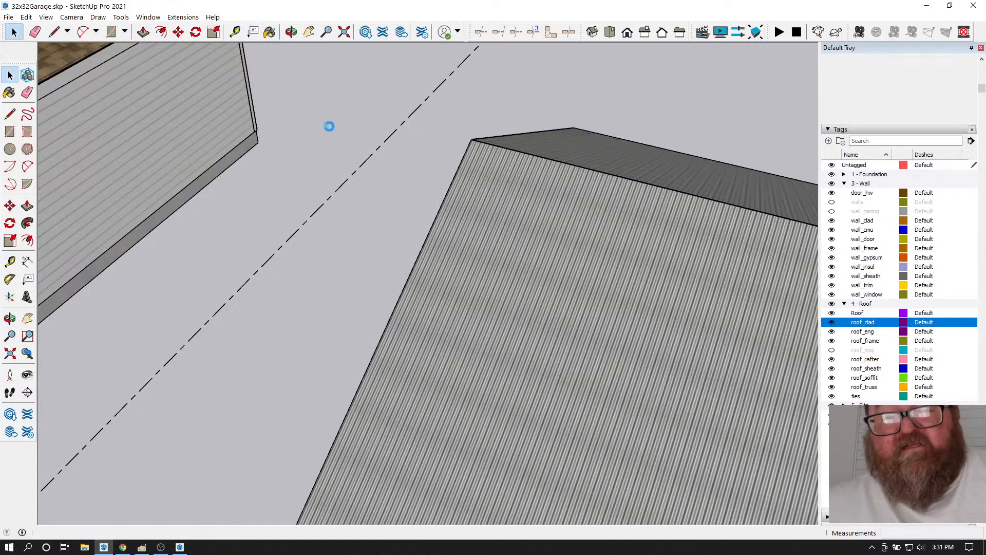
{"action": "left_click", "coordinate": [269, 32]}
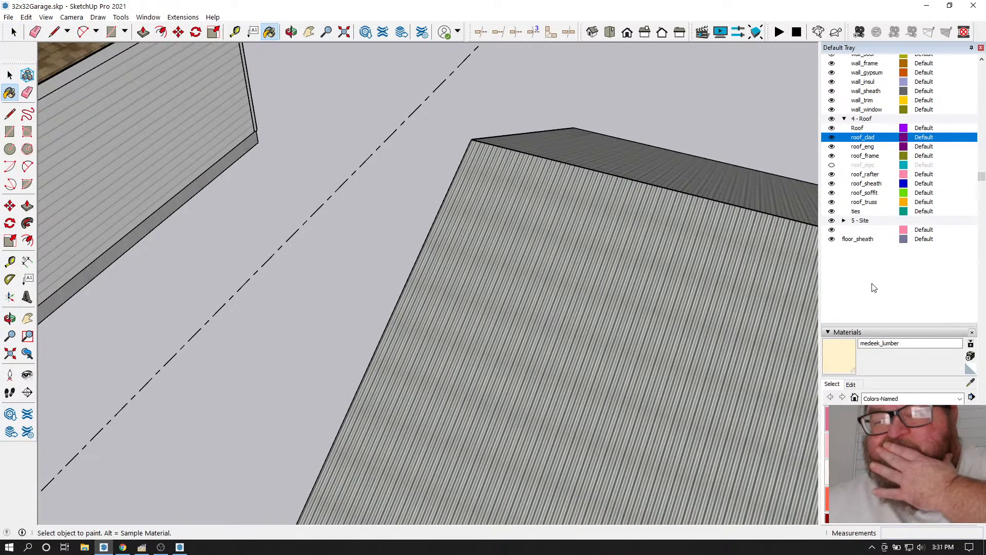
{"action": "scroll", "coordinate": [523, 174], "scroll_direction": "up", "scroll_amount": 5}
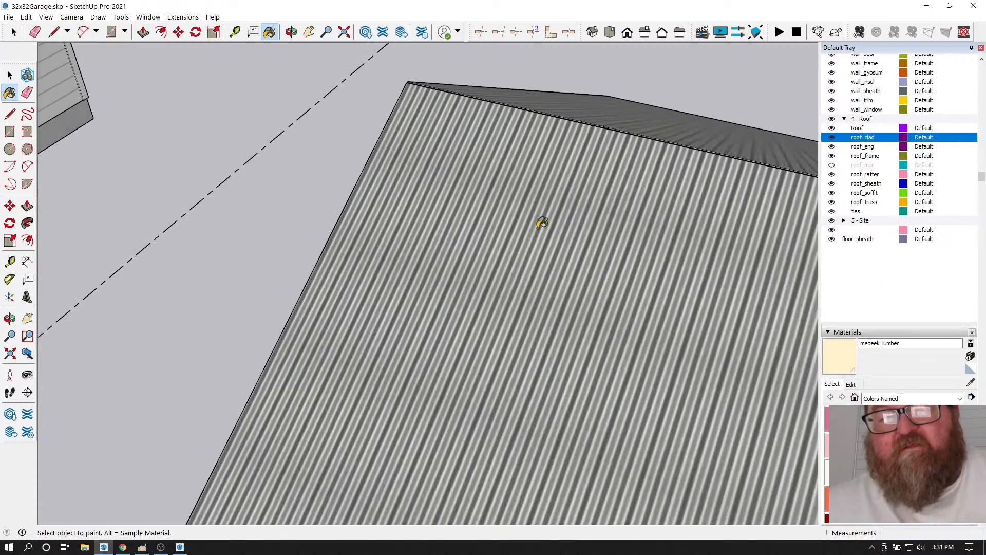
{"action": "scroll", "coordinate": [522, 196], "scroll_direction": "down", "scroll_amount": 5}
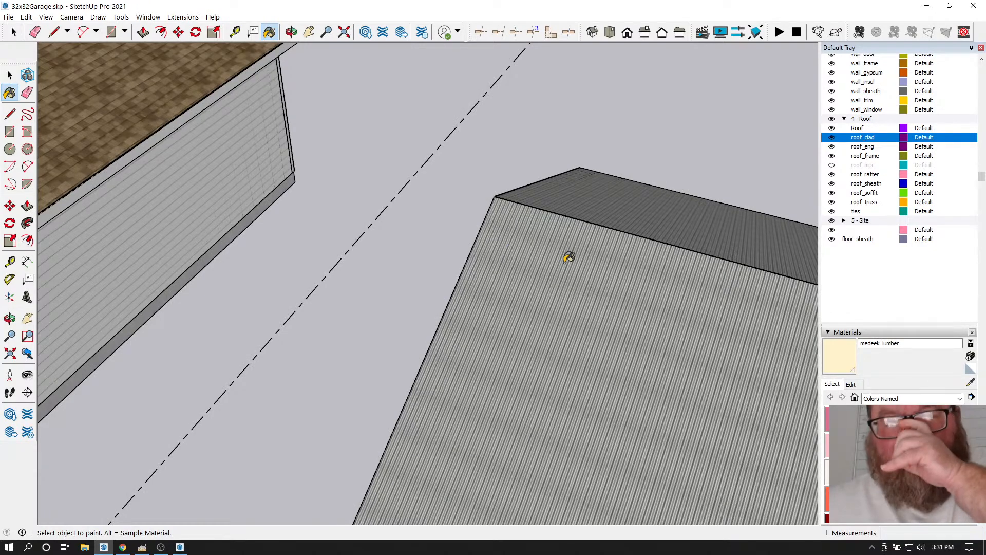
{"action": "scroll", "coordinate": [560, 253], "scroll_direction": "down", "scroll_amount": 5}
{"action": "scroll", "coordinate": [599, 257], "scroll_direction": "up", "scroll_amount": 3}
{"action": "scroll", "coordinate": [602, 265], "scroll_direction": "up", "scroll_amount": 4}
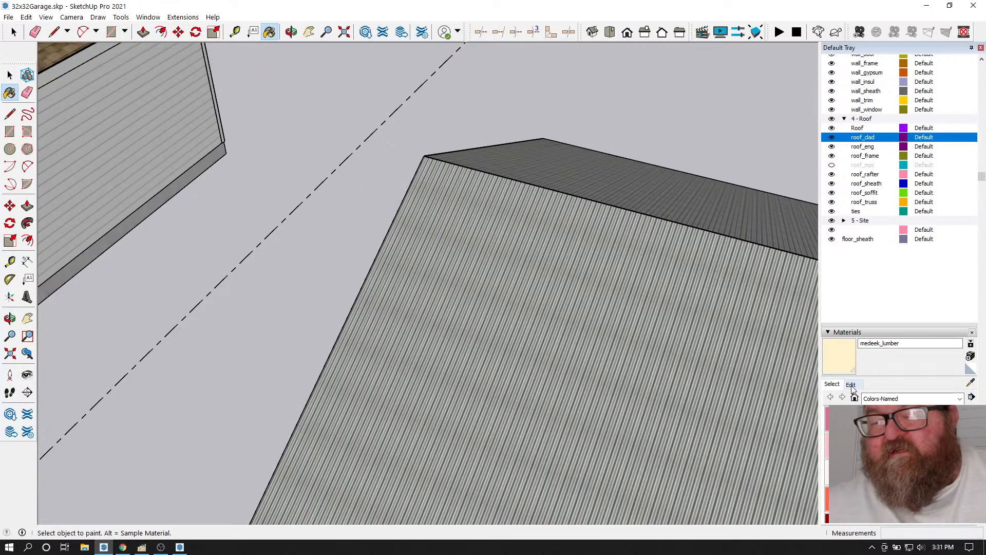
{"action": "left_click", "coordinate": [574, 297], "text": "alt"}
{"action": "scroll", "coordinate": [731, 293], "scroll_direction": "down", "scroll_amount": 6}
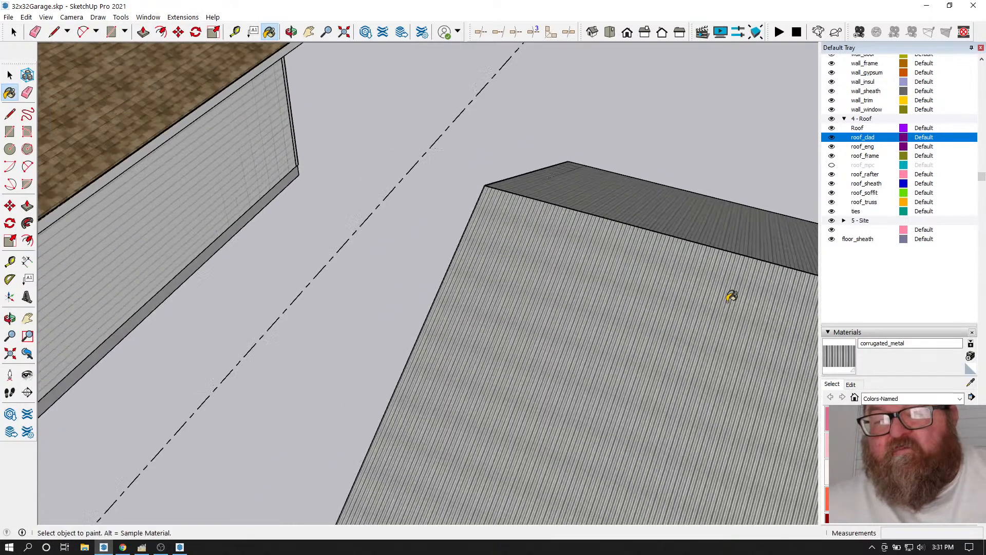
{"action": "scroll", "coordinate": [217, 218], "scroll_direction": "up", "scroll_amount": 5}
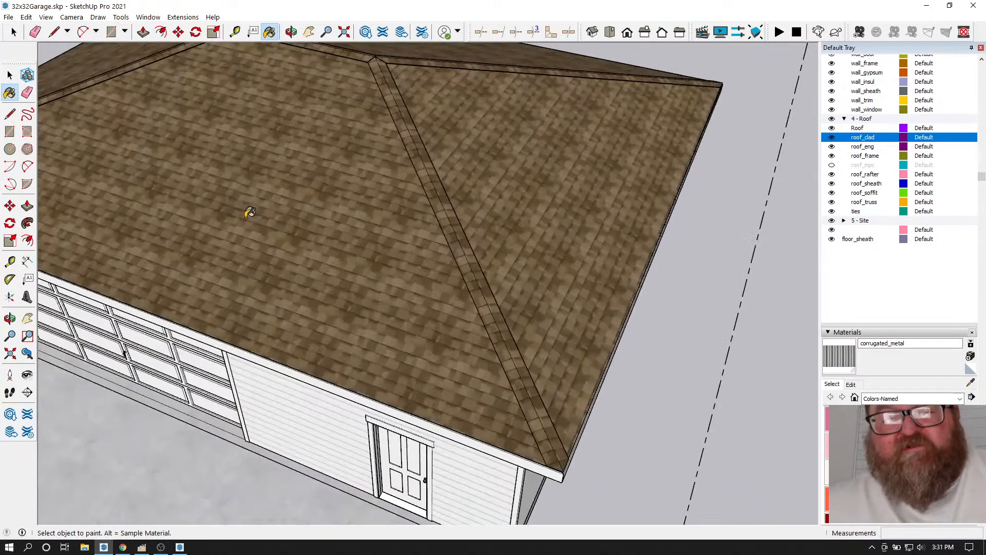
- Open the hip-roof garage's nested roof groups for editing and select the shingle cladding on the long slope
{"action": "left_click", "coordinate": [291, 32]}
{"action": "left_click_drag", "start_coordinate": [411, 216], "coordinate": [409, 240]}
{"action": "scroll", "coordinate": [410, 241], "scroll_direction": "up", "scroll_amount": 2}
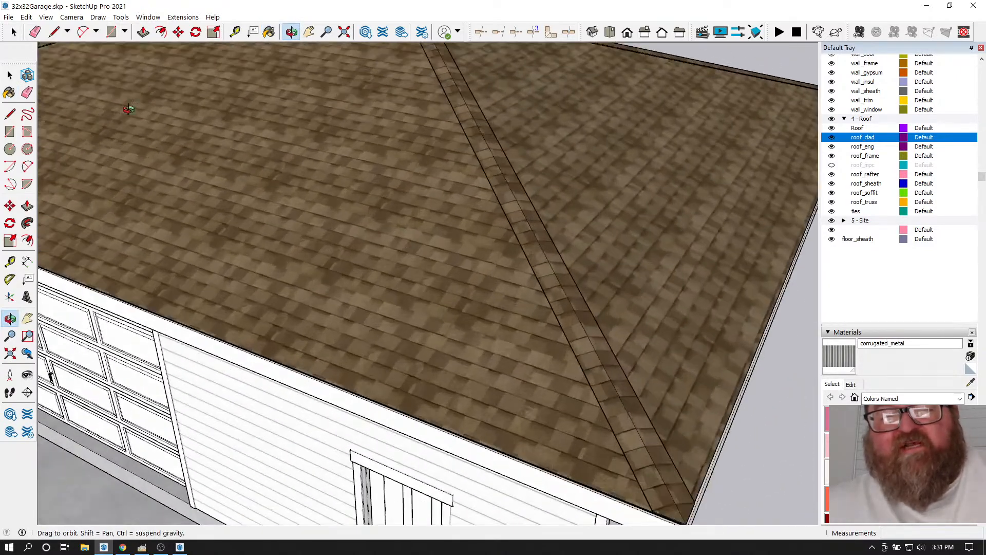
{"action": "key", "text": "space"}
{"action": "left_click", "coordinate": [295, 154]}
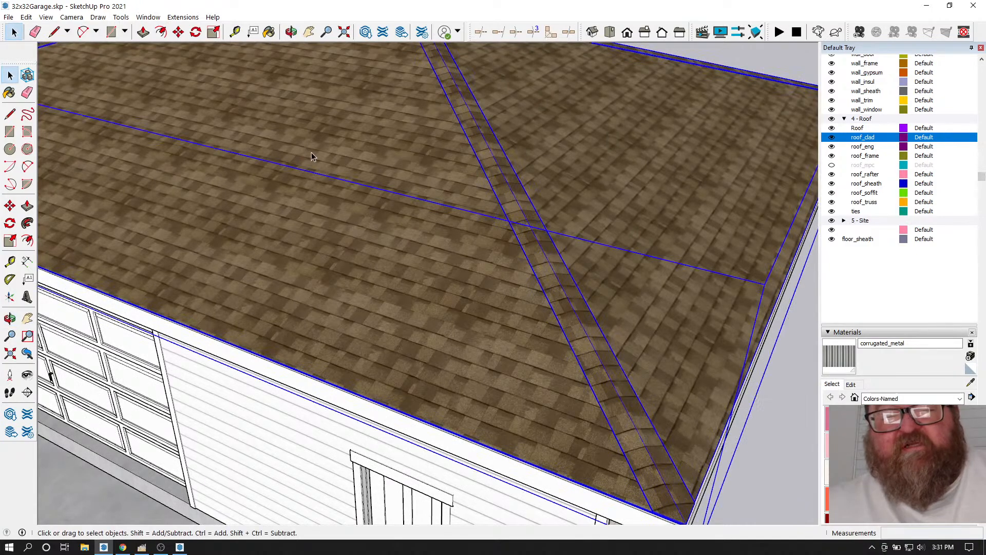
{"action": "double_click", "coordinate": [311, 152]}
{"action": "double_click", "coordinate": [389, 152]}
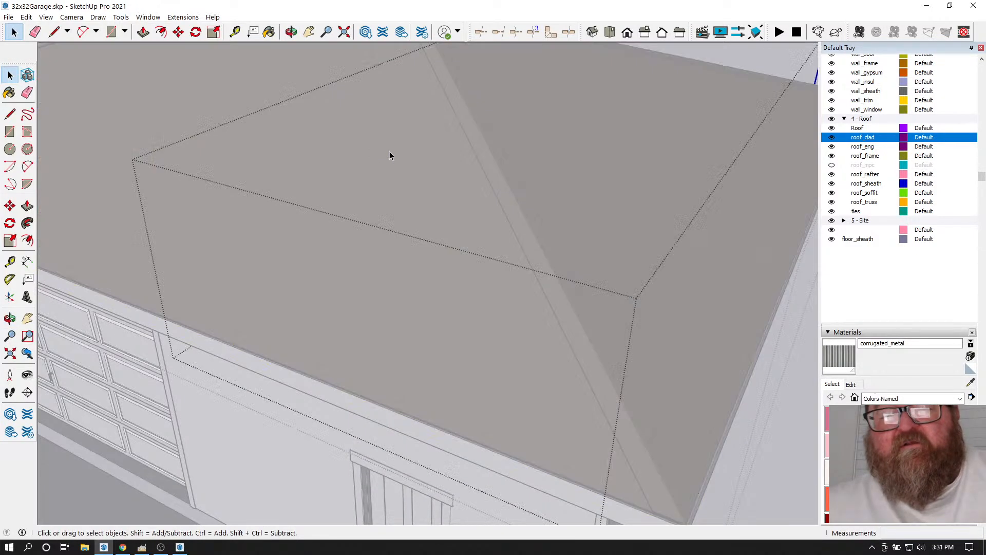
{"action": "scroll", "coordinate": [460, 295], "scroll_direction": "down", "scroll_amount": 3}
{"action": "double_click", "coordinate": [424, 146]}
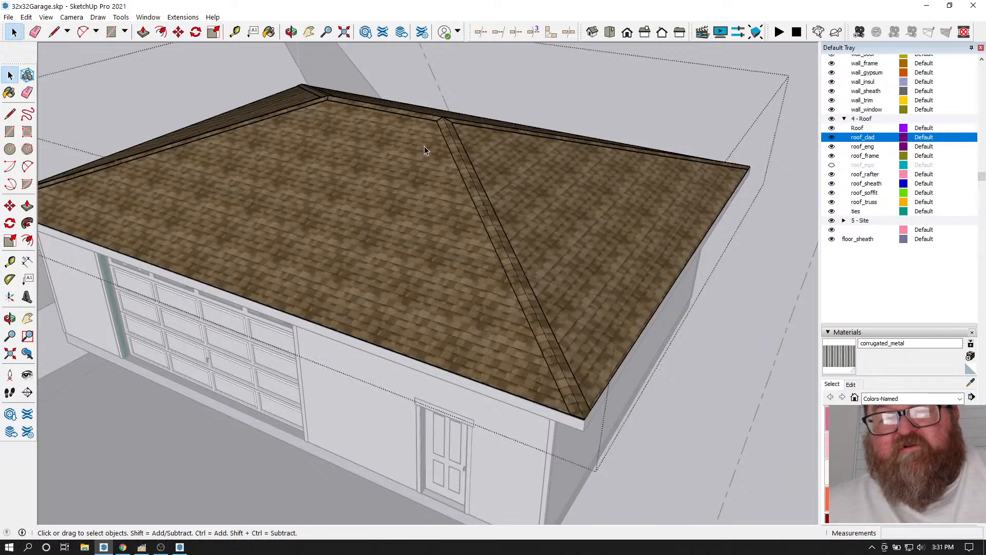
{"action": "left_click", "coordinate": [427, 146]}
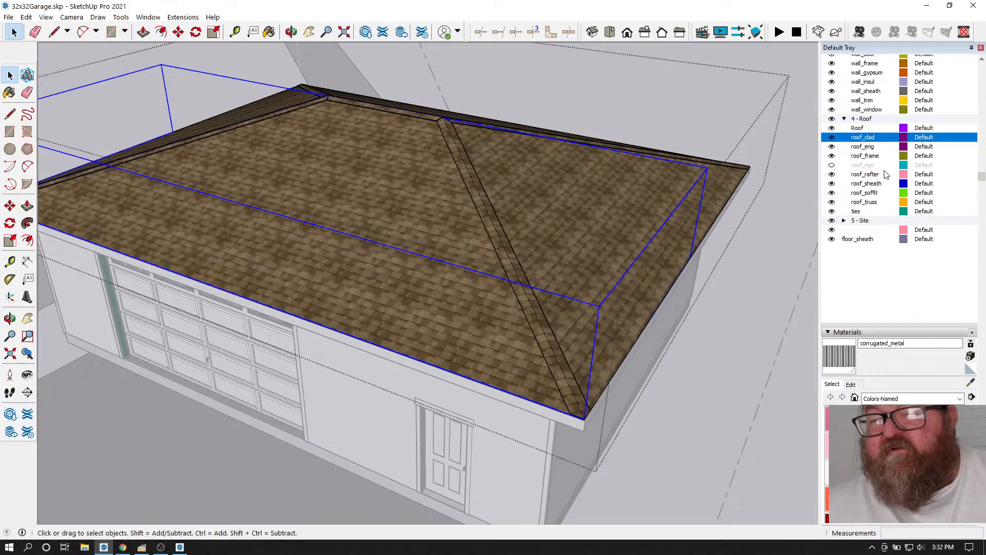
- Hide the roof_frame, roof_rafter, roof_sheath, roof_soffit and roof_truss tags, with roof_eng and roof_clad switched back on
{"action": "left_click", "coordinate": [832, 156]}
{"action": "left_click", "coordinate": [832, 146]}
{"action": "left_click", "coordinate": [832, 137]}
{"action": "scroll", "coordinate": [833, 142], "scroll_direction": "up", "scroll_amount": 2}
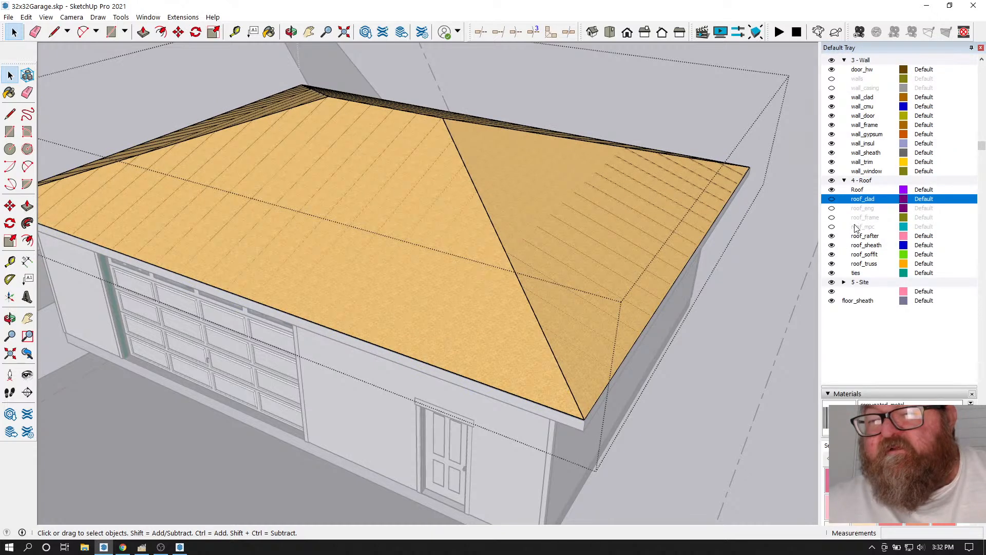
{"action": "left_click", "coordinate": [832, 209]}
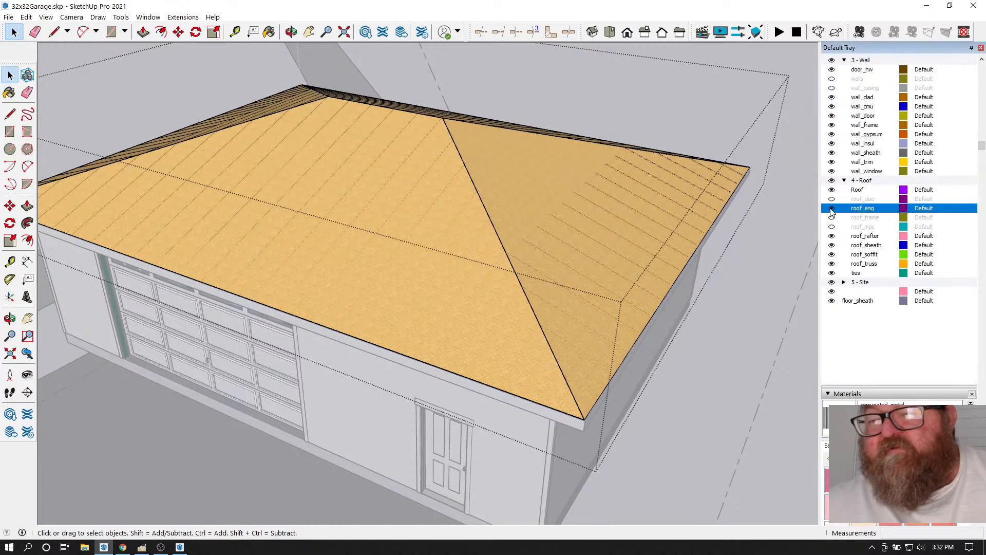
{"action": "left_click", "coordinate": [832, 235]}
{"action": "left_click", "coordinate": [832, 245]}
{"action": "left_click", "coordinate": [832, 254]}
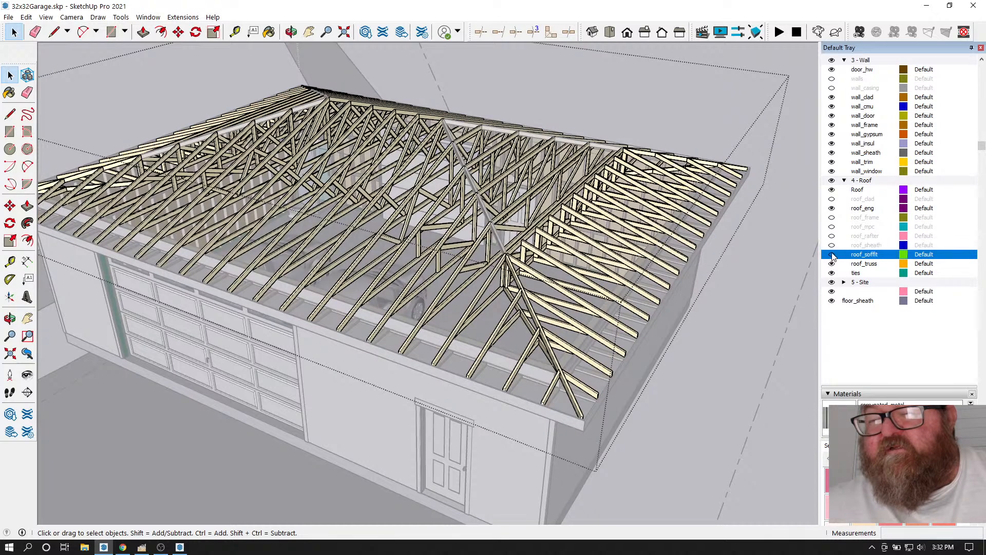
{"action": "left_click", "coordinate": [832, 264]}
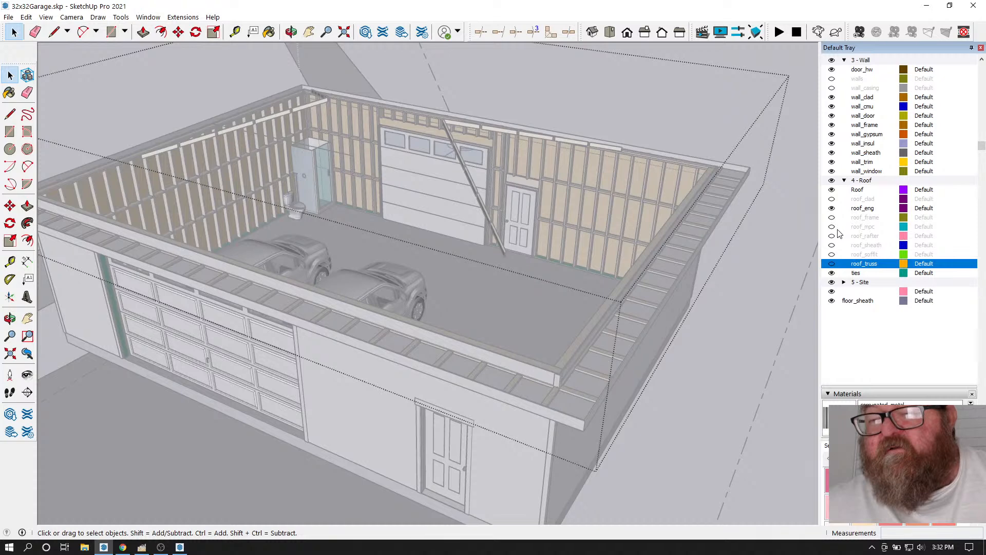
{"action": "left_click", "coordinate": [832, 199]}
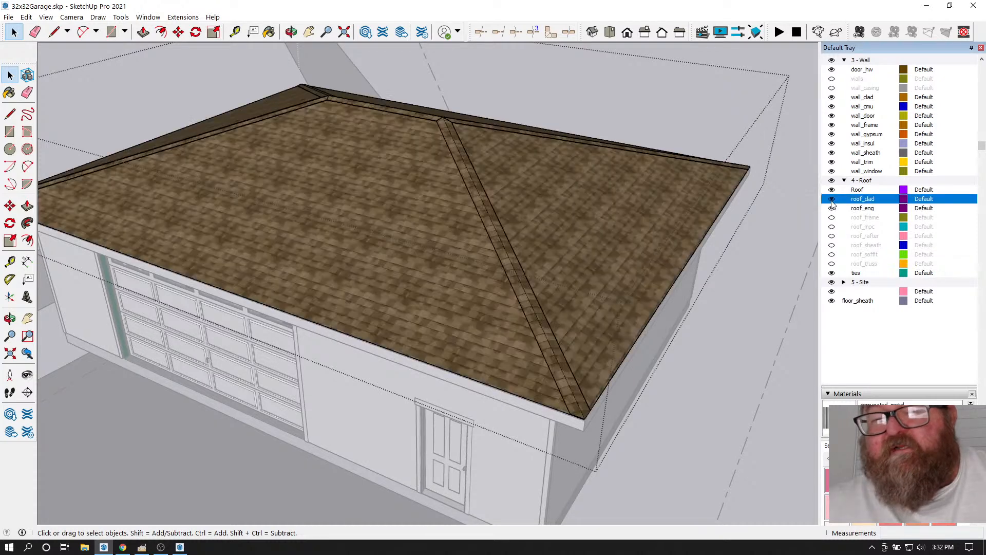
- Open the cladding of the hip roof's long slope above the overhead and entry doors and paint its face with corrugated_metal
{"action": "left_click", "coordinate": [407, 183]}
{"action": "double_click", "coordinate": [406, 180]}
{"action": "left_click", "coordinate": [407, 180]}
{"action": "key", "text": "b"}
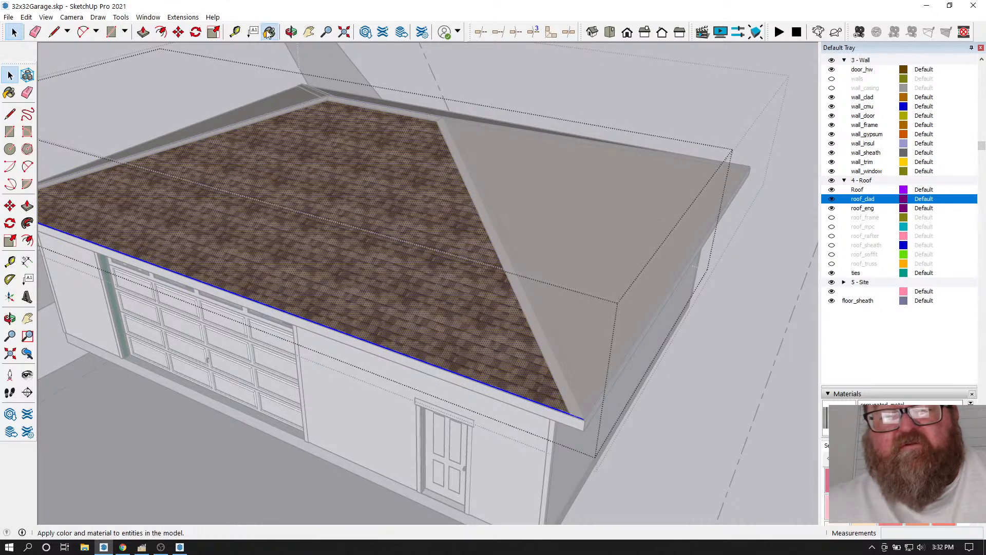
{"action": "left_click", "coordinate": [373, 137]}
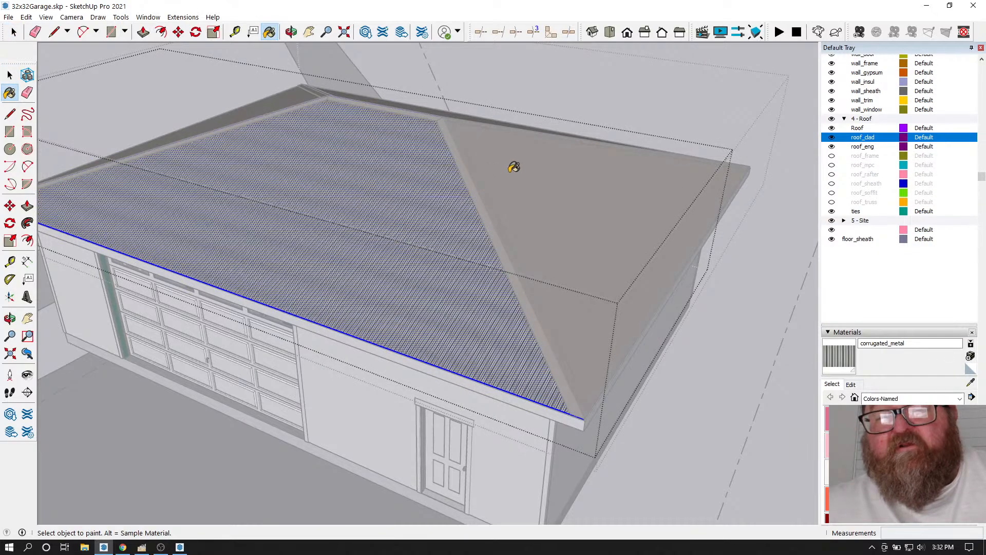
- Open the cladding group of the adjacent triangular hip-end slope and paint its face with corrugated_metal
{"action": "left_click", "coordinate": [290, 33]}
{"action": "left_click_drag", "start_coordinate": [519, 226], "coordinate": [362, 231]}
{"action": "right_click", "coordinate": [334, 223]}
{"action": "left_click", "coordinate": [359, 230]}
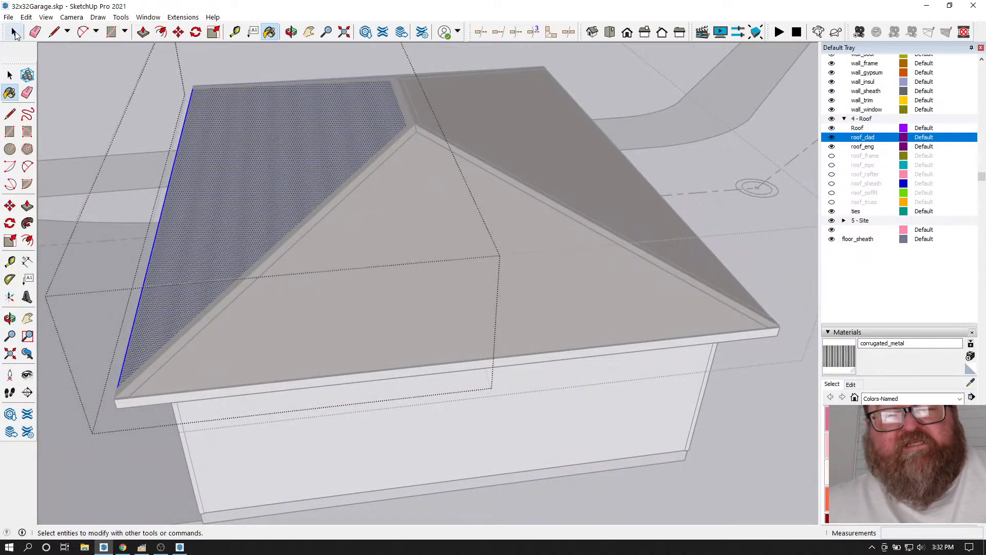
{"action": "left_click", "coordinate": [14, 31]}
{"action": "left_click", "coordinate": [485, 173]}
{"action": "double_click", "coordinate": [464, 207]}
{"action": "left_click", "coordinate": [464, 207]}
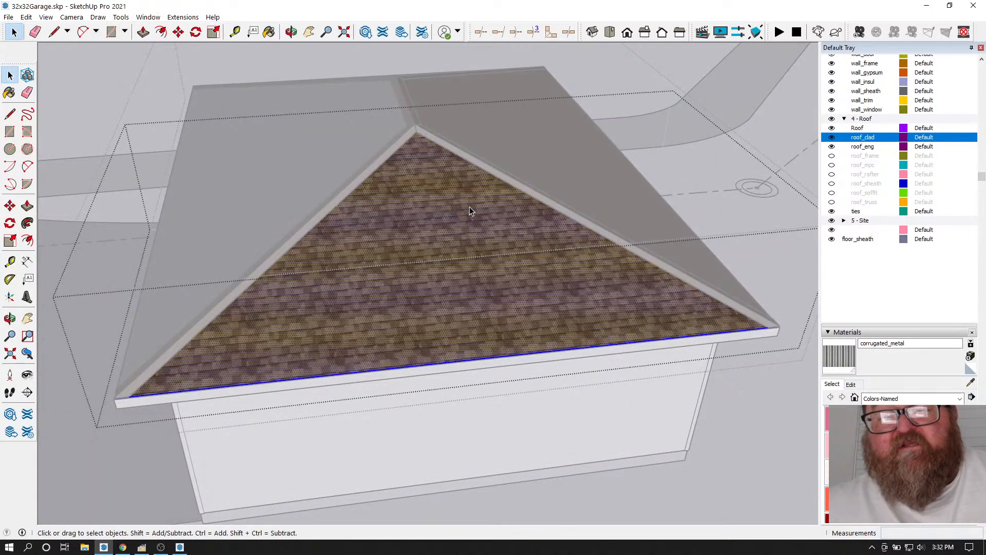
{"action": "left_click", "coordinate": [269, 33]}
{"action": "left_click", "coordinate": [480, 249]}
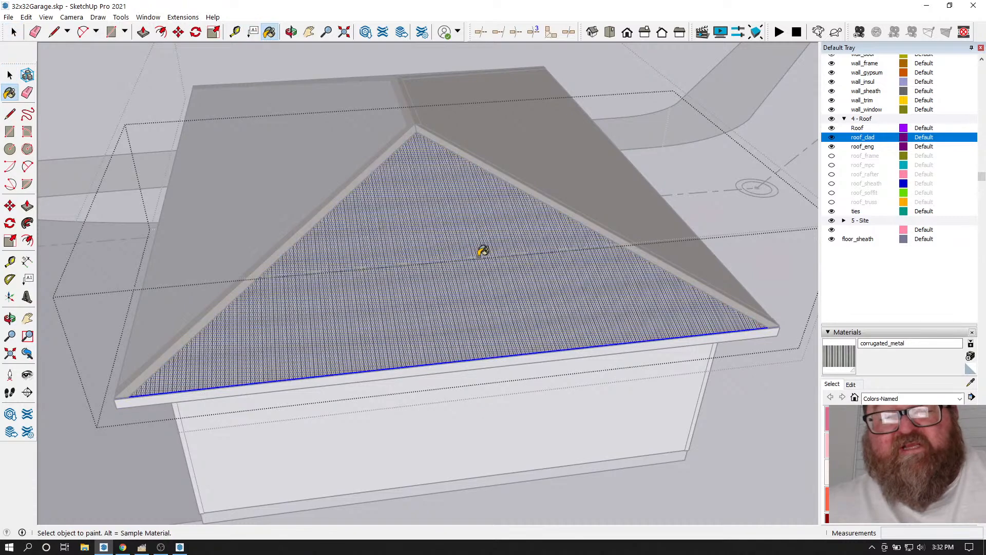
- Paint the hip roof's opposite long slope with corrugated_metal inside its cladding group
{"action": "left_click", "coordinate": [290, 32]}
{"action": "left_click_drag", "start_coordinate": [577, 190], "coordinate": [309, 207]}
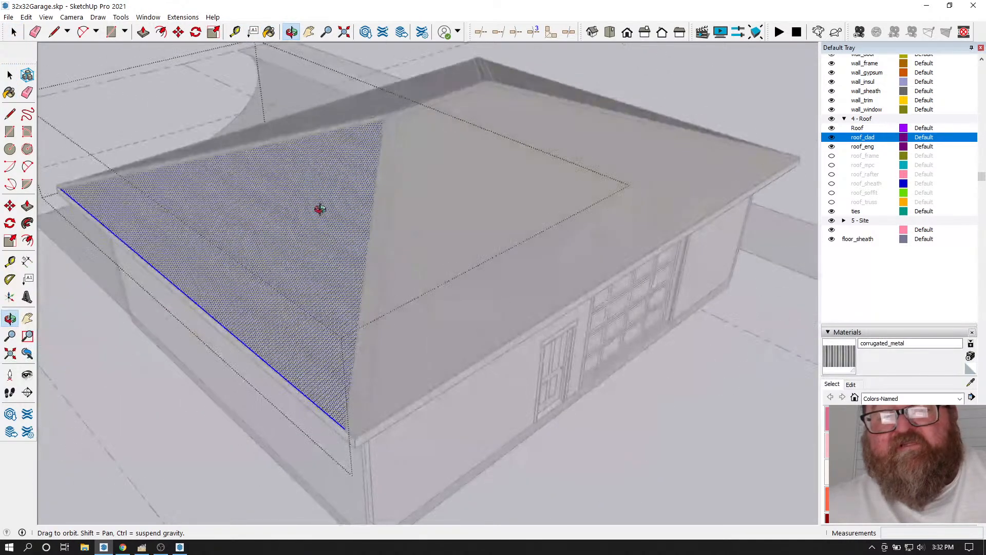
{"action": "left_click", "coordinate": [15, 32]}
{"action": "left_click", "coordinate": [506, 137]}
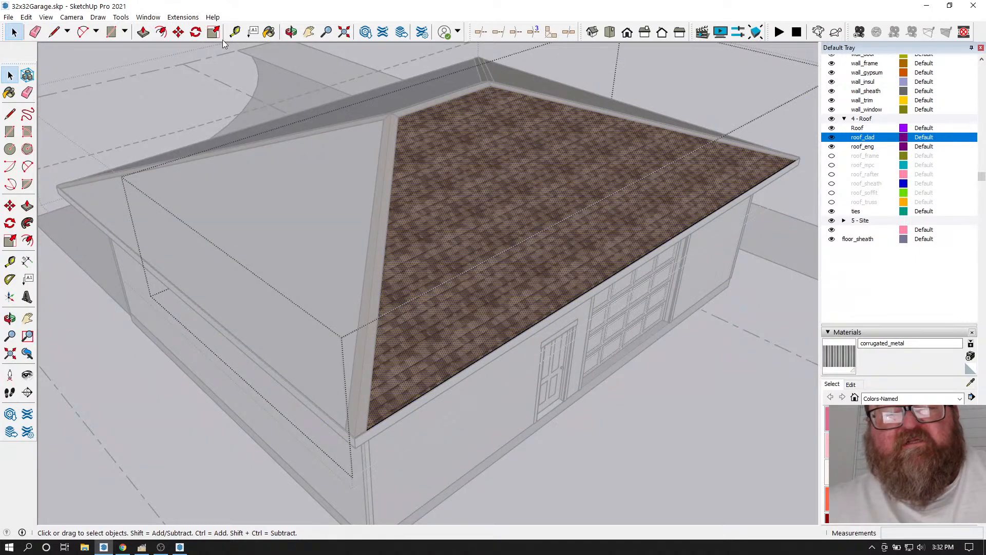
{"action": "left_click", "coordinate": [270, 32]}
{"action": "left_click", "coordinate": [497, 142]}
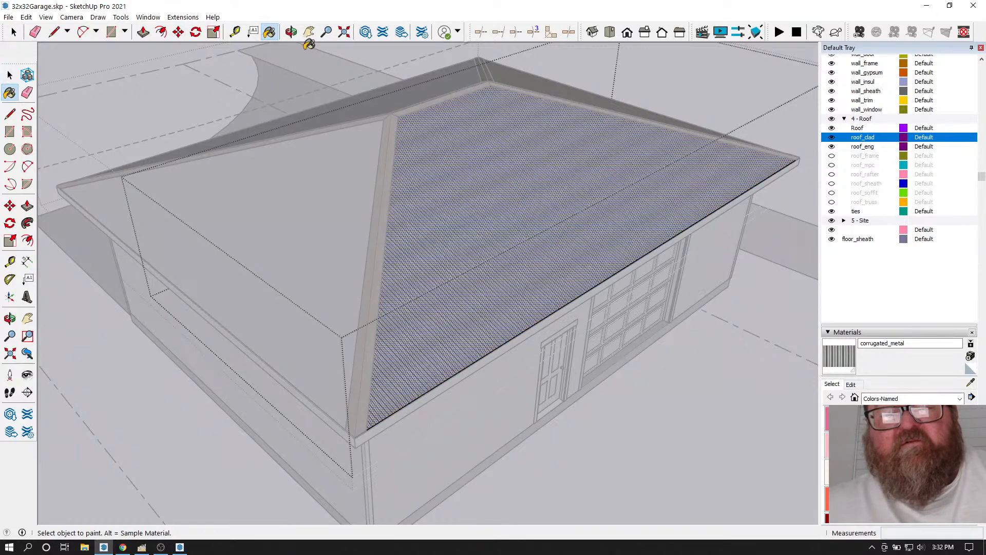
- Open the cladding group of the remaining triangular hip-end slope and paint its face with corrugated_metal
{"action": "left_click", "coordinate": [291, 32]}
{"action": "left_click_drag", "start_coordinate": [632, 191], "coordinate": [404, 233]}
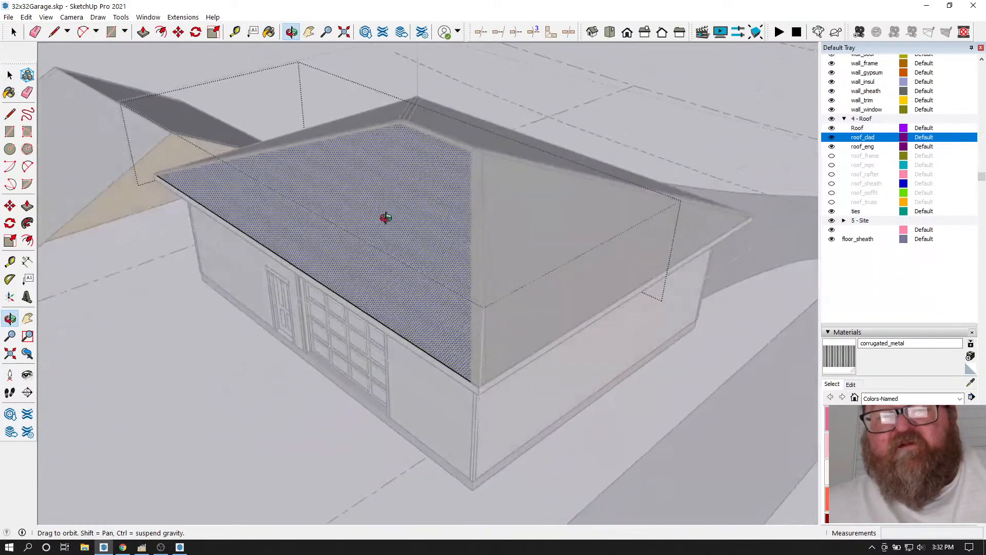
{"action": "left_click", "coordinate": [14, 32]}
{"action": "scroll", "coordinate": [470, 193], "scroll_direction": "up", "scroll_amount": 2}
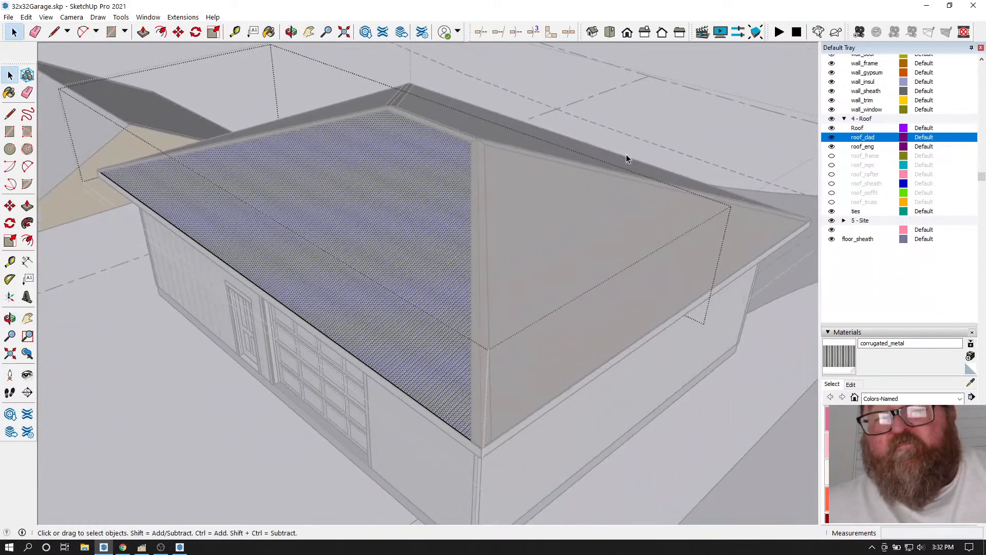
{"action": "left_click", "coordinate": [661, 109]}
{"action": "left_click", "coordinate": [586, 229]}
{"action": "double_click", "coordinate": [586, 229]}
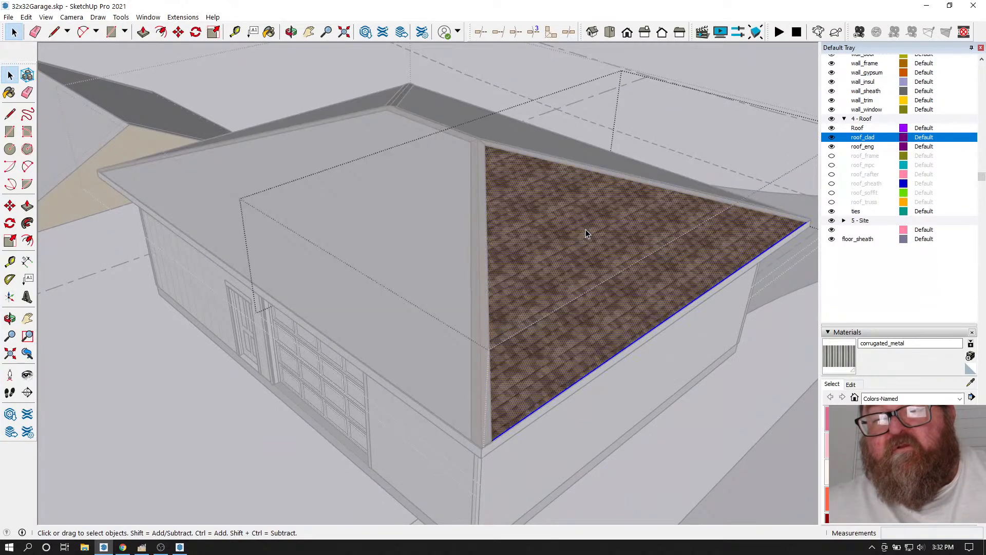
{"action": "left_click", "coordinate": [269, 32]}
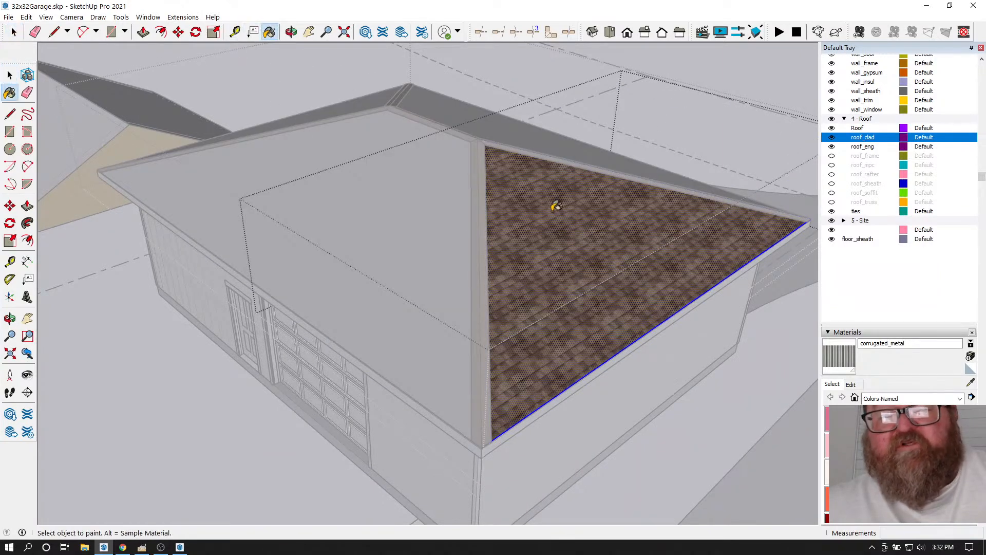
{"action": "left_click", "coordinate": [553, 205]}
{"action": "scroll", "coordinate": [459, 297], "scroll_direction": "down", "scroll_amount": 1}
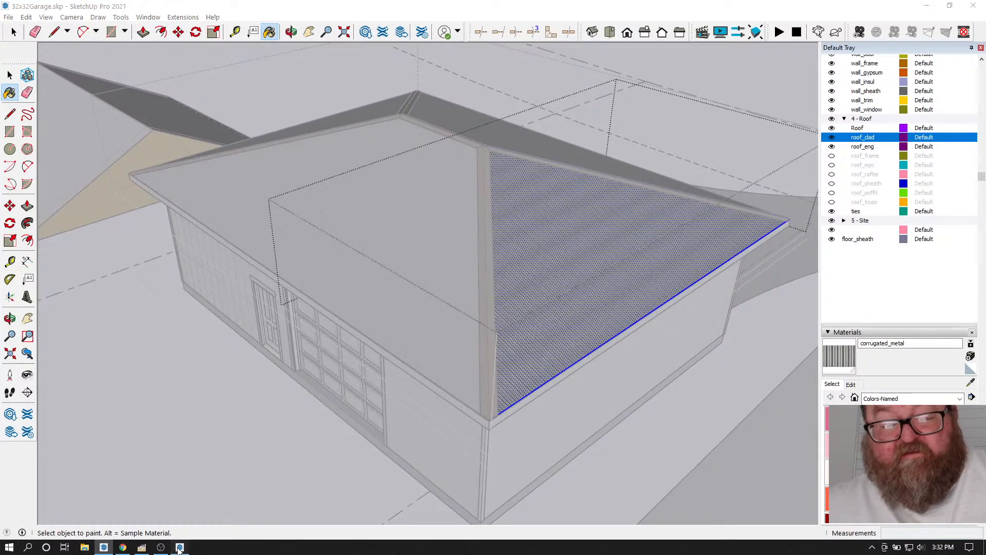
- Switch to LayOut and view the Roof Framing Plan sheet of the 40x48UShapeContainerwoSheds drawing set
{"action": "left_click", "coordinate": [179, 547]}
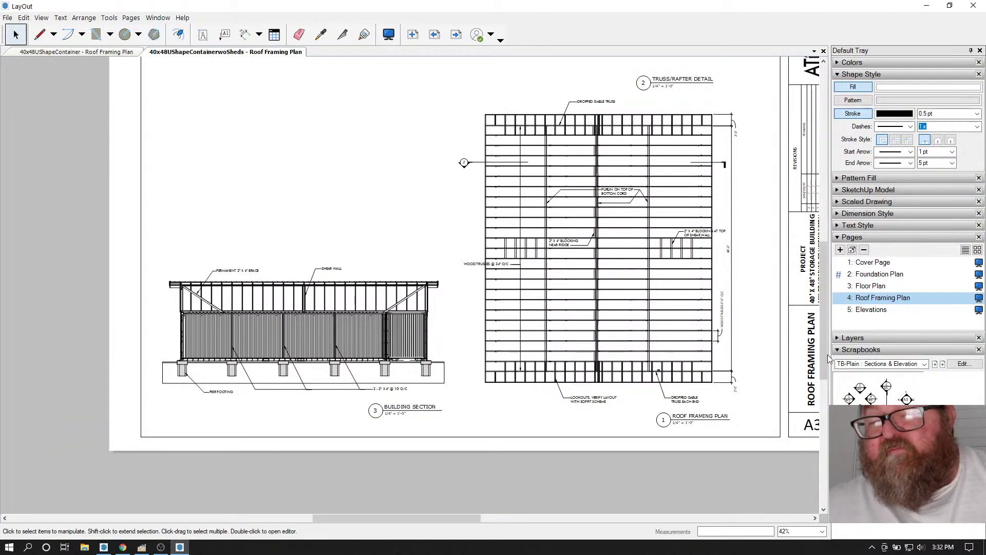
{"action": "scroll", "coordinate": [615, 330], "scroll_direction": "down", "scroll_amount": 2}
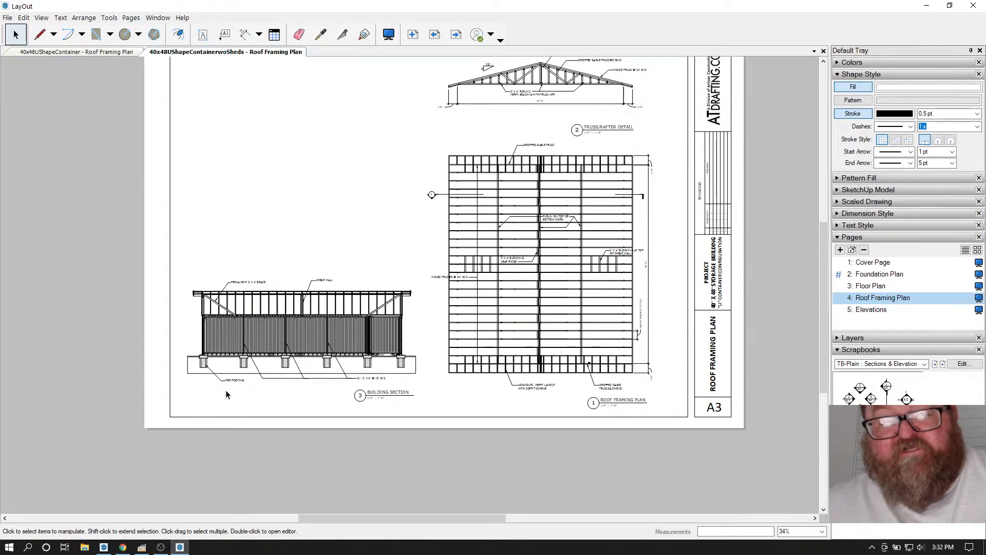
- Switch to the SketchUp garage model and view its front side with the corrugated-metal hip roof
{"action": "left_click", "coordinate": [106, 549]}
{"action": "key", "text": "space"}
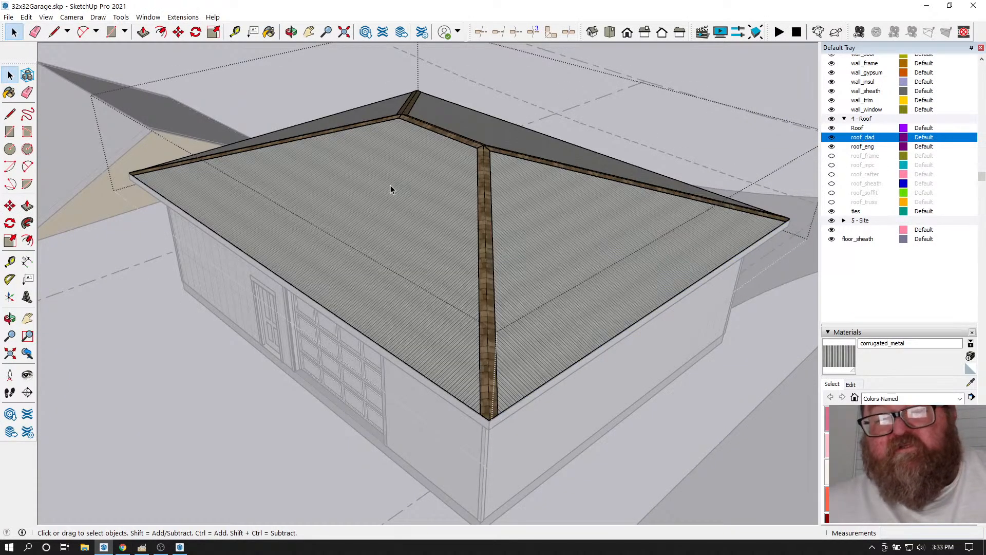
{"action": "scroll", "coordinate": [359, 312], "scroll_direction": "down", "scroll_amount": 2}
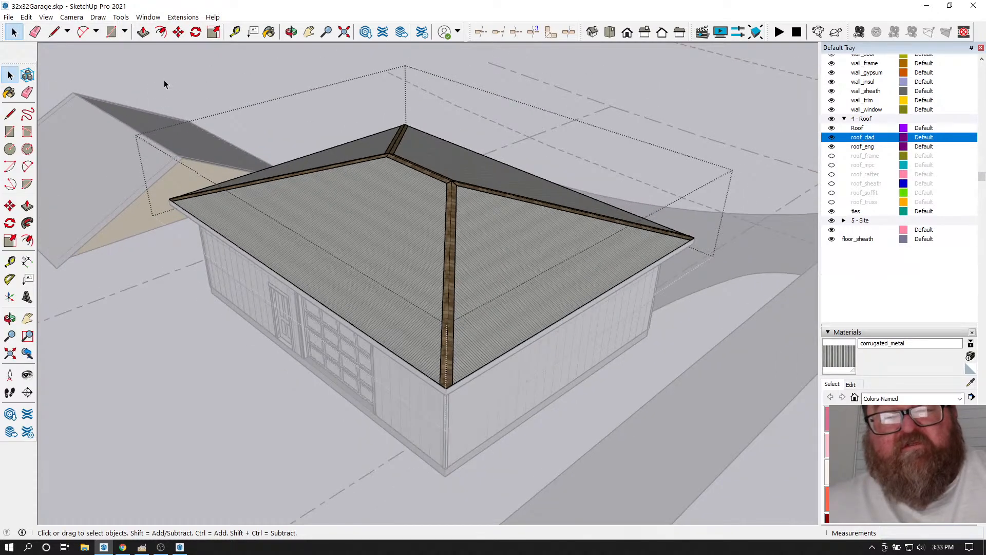
{"action": "scroll", "coordinate": [435, 251], "scroll_direction": "down", "scroll_amount": 1}
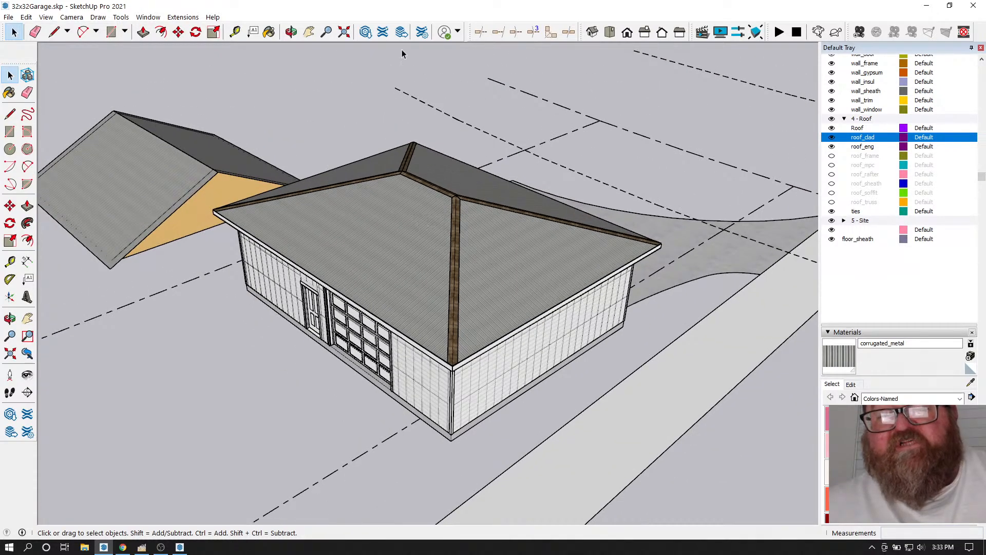
{"action": "middle_click_drag", "start_coordinate": [345, 104], "coordinate": [389, 256]}
{"action": "left_click_drag", "start_coordinate": [389, 256], "coordinate": [430, 169]}
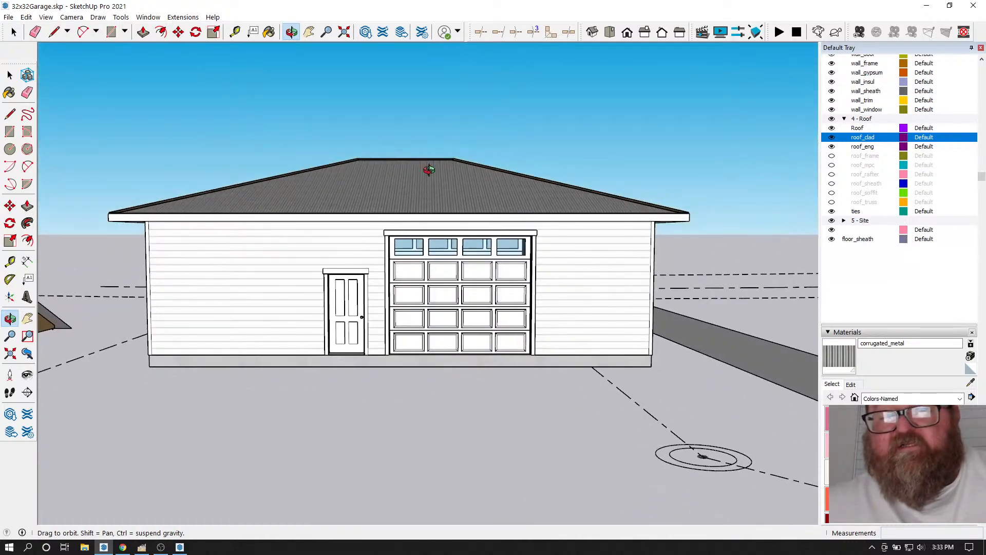
{"action": "scroll", "coordinate": [285, 176], "scroll_direction": "up", "scroll_amount": 2}
{"action": "scroll", "coordinate": [390, 193], "scroll_direction": "down", "scroll_amount": 1}
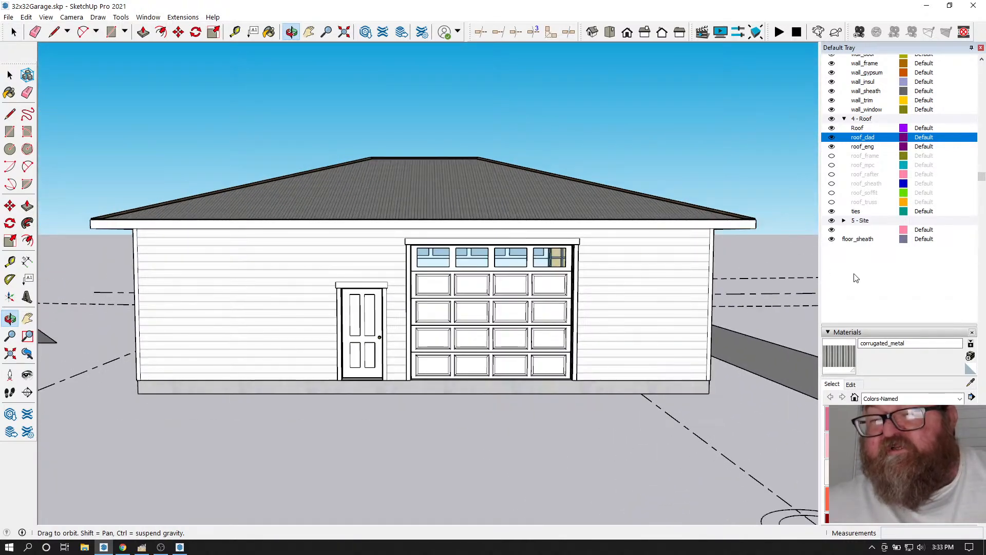
- Collapse the Tags and Materials sections to bring the Styles settings into view
{"action": "scroll", "coordinate": [859, 214], "scroll_direction": "up", "scroll_amount": 5}
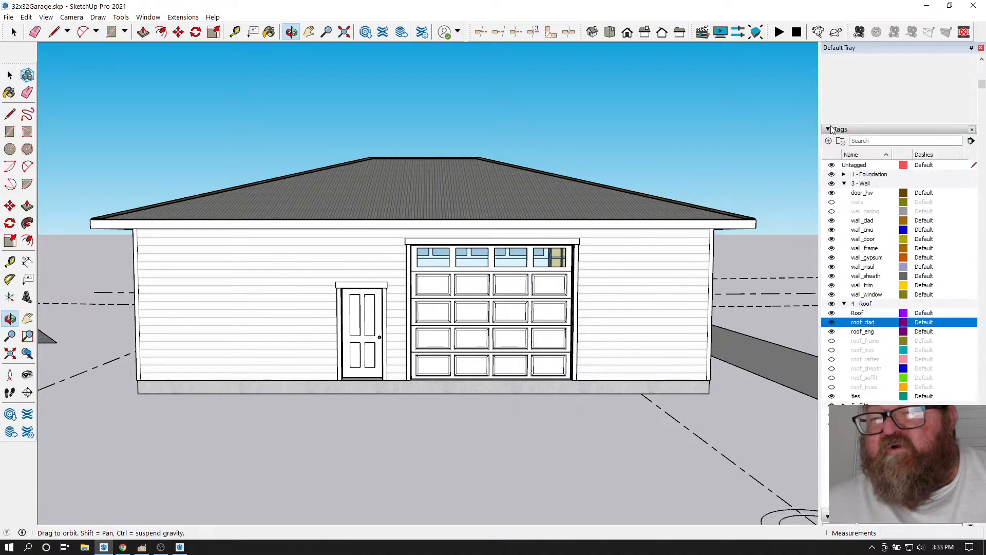
{"action": "left_click", "coordinate": [827, 130]}
{"action": "left_click", "coordinate": [827, 142]}
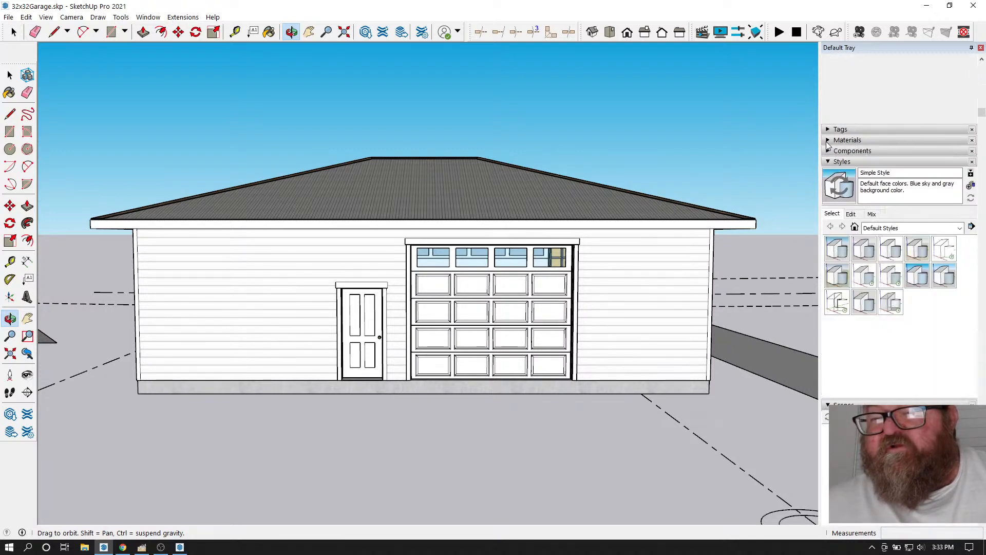
- Browse the In Model, Assorted Styles and Default Styles collections, and apply the HiddenLine style to the garage model
{"action": "left_click", "coordinate": [960, 228]}
{"action": "left_click", "coordinate": [949, 240]}
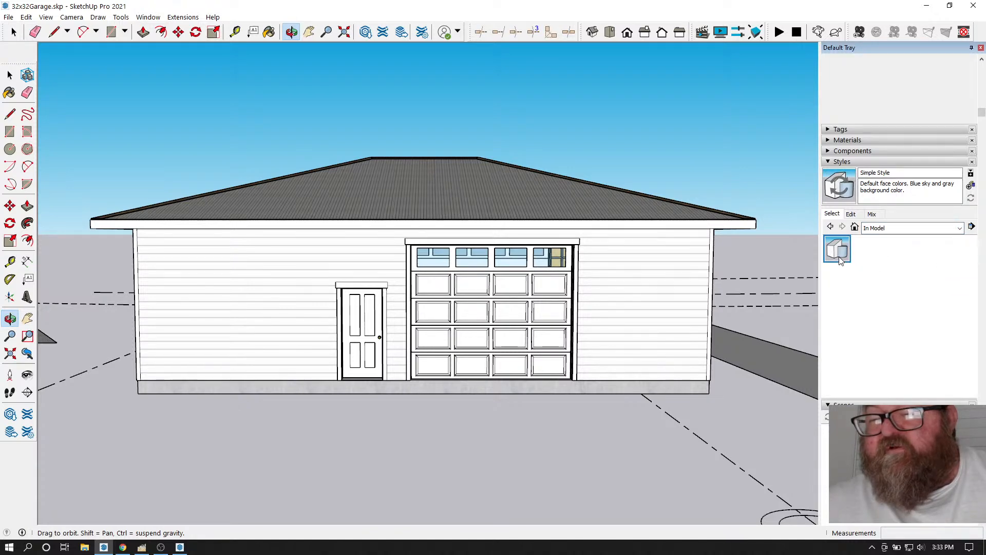
{"action": "left_click", "coordinate": [927, 228]}
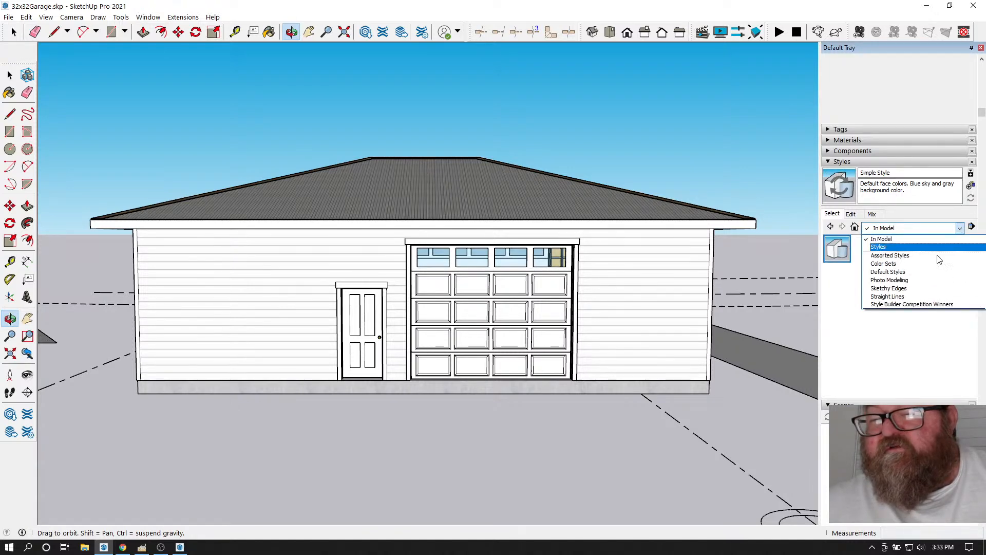
{"action": "left_click", "coordinate": [904, 255]}
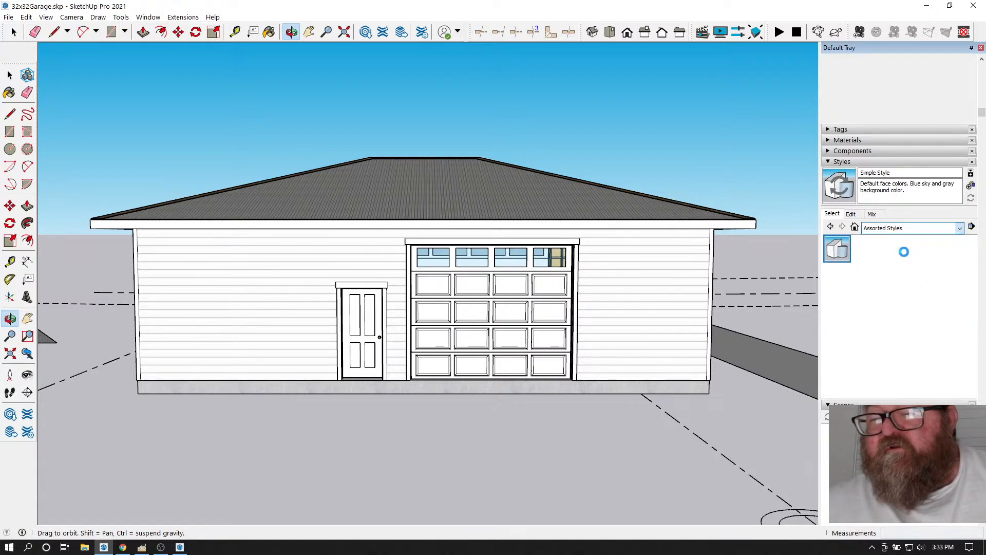
{"action": "left_click", "coordinate": [948, 228]}
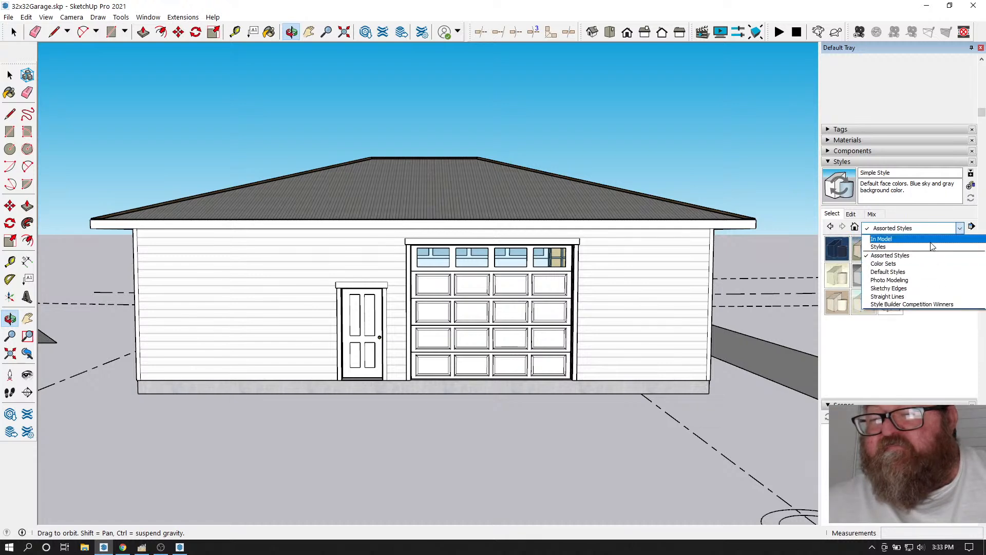
{"action": "left_click", "coordinate": [930, 272]}
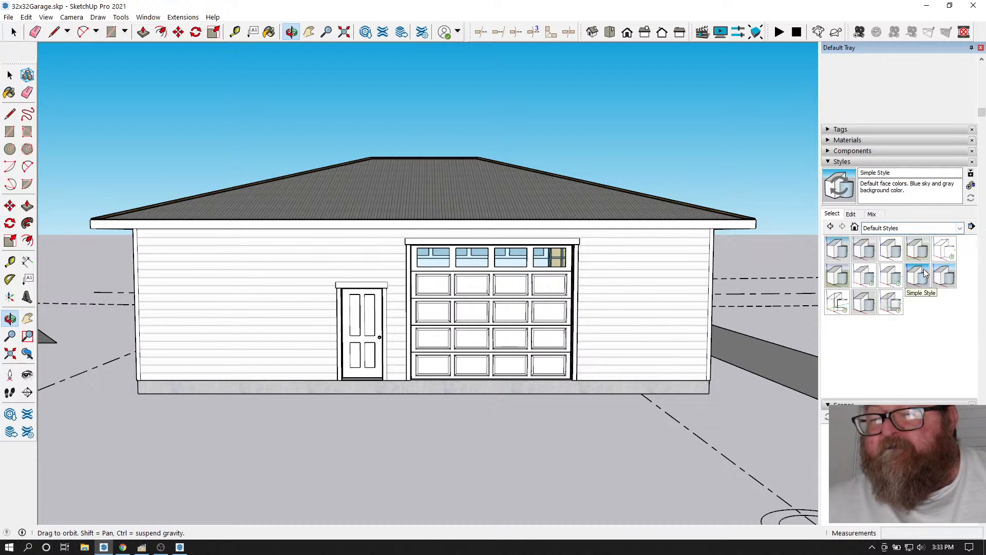
{"action": "left_click", "coordinate": [944, 251]}
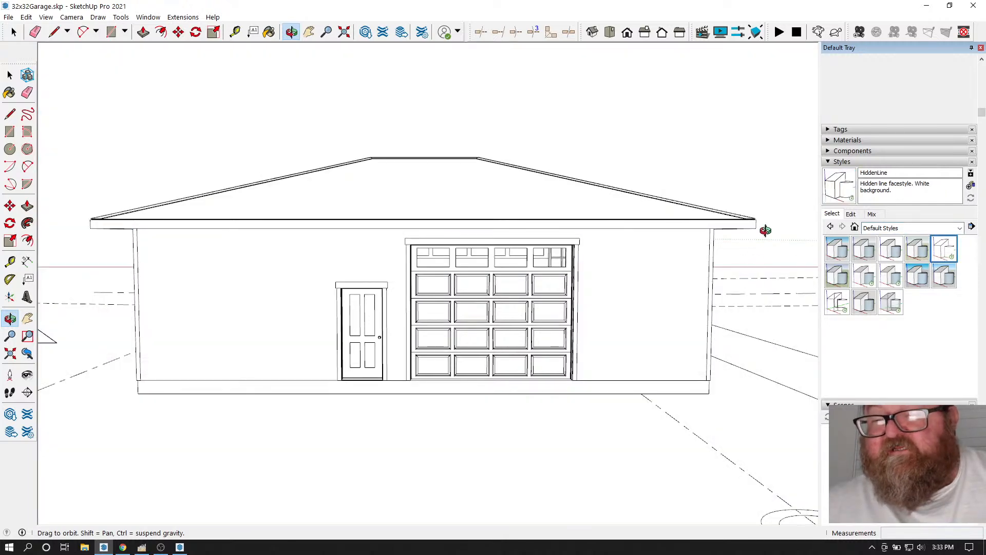
{"action": "left_click", "coordinate": [14, 32]}
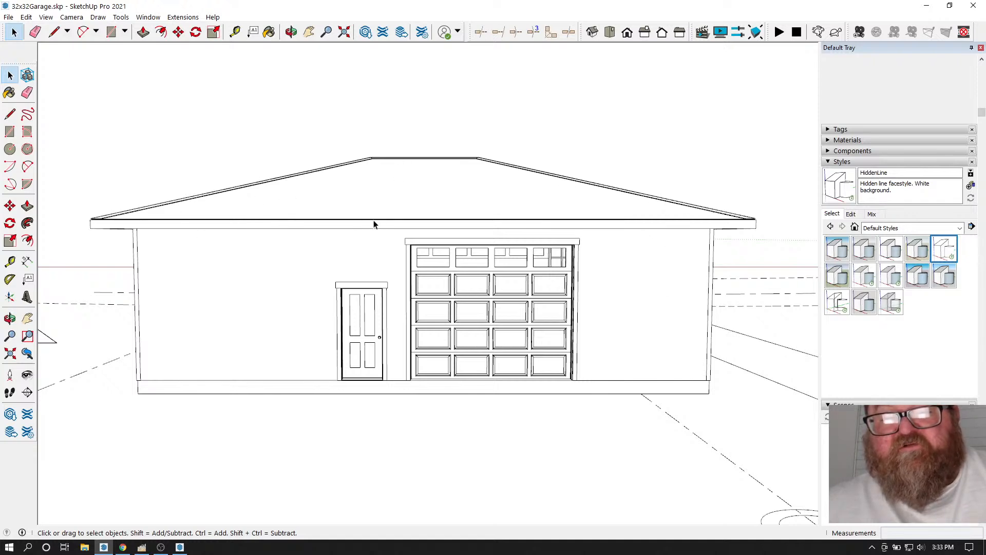
{"action": "left_click", "coordinate": [291, 31]}
{"action": "left_click_drag", "start_coordinate": [438, 165], "coordinate": [536, 281]}
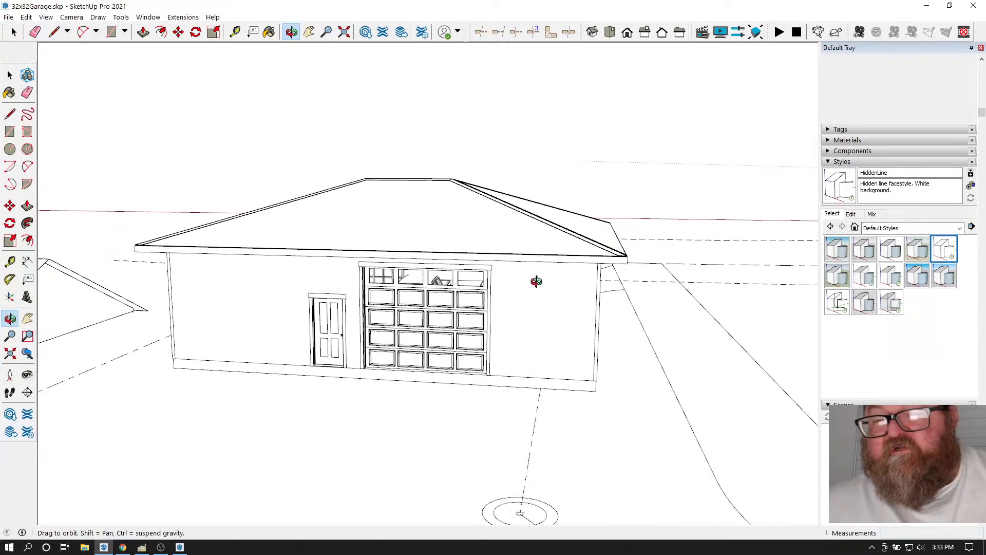
- Apply the Construction Documentation Style and view the garage roof from above the front
{"action": "left_click", "coordinate": [892, 249]}
{"action": "left_click_drag", "start_coordinate": [389, 244], "coordinate": [323, 339]}
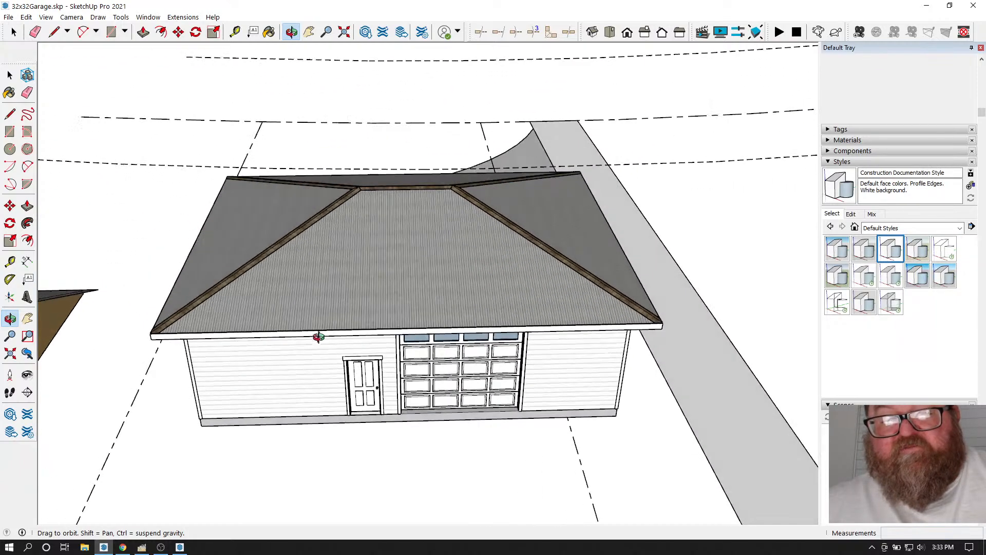
{"action": "scroll", "coordinate": [323, 340], "scroll_direction": "up", "scroll_amount": 3}
{"action": "scroll", "coordinate": [501, 294], "scroll_direction": "down", "scroll_amount": 1}
{"action": "left_click", "coordinate": [14, 32]}
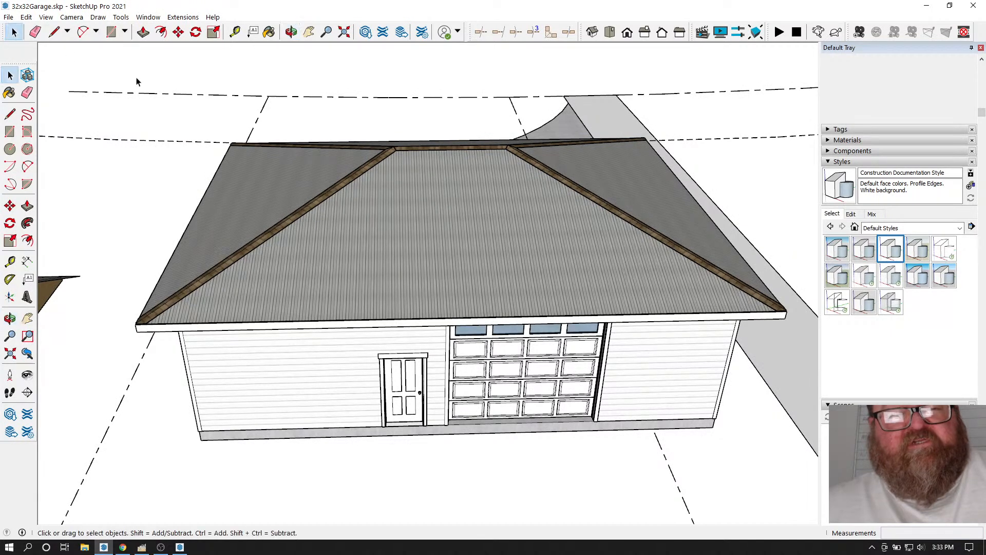
- Open the 40x48 woSideRoofs building model from the 30x40 building folder in Artisan Construction 2021, saving the changes to 32x32Garage.skp
{"action": "left_click", "coordinate": [5, 18]}
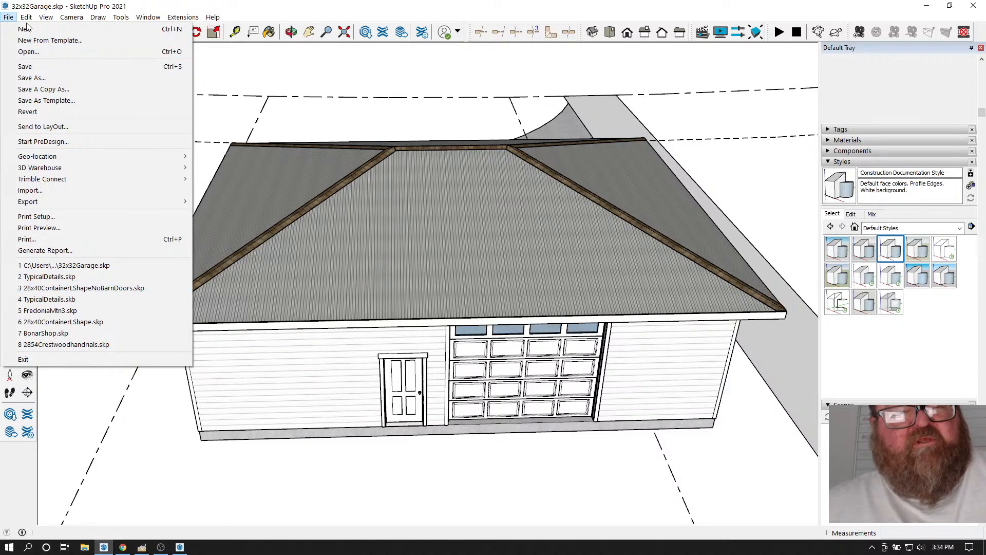
{"action": "left_click", "coordinate": [28, 53]}
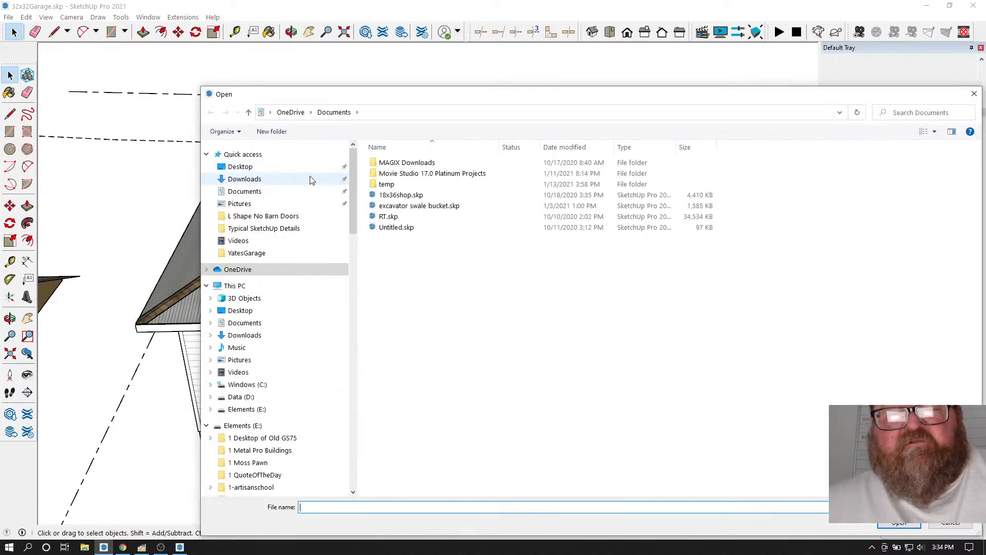
{"action": "left_click", "coordinate": [240, 167]}
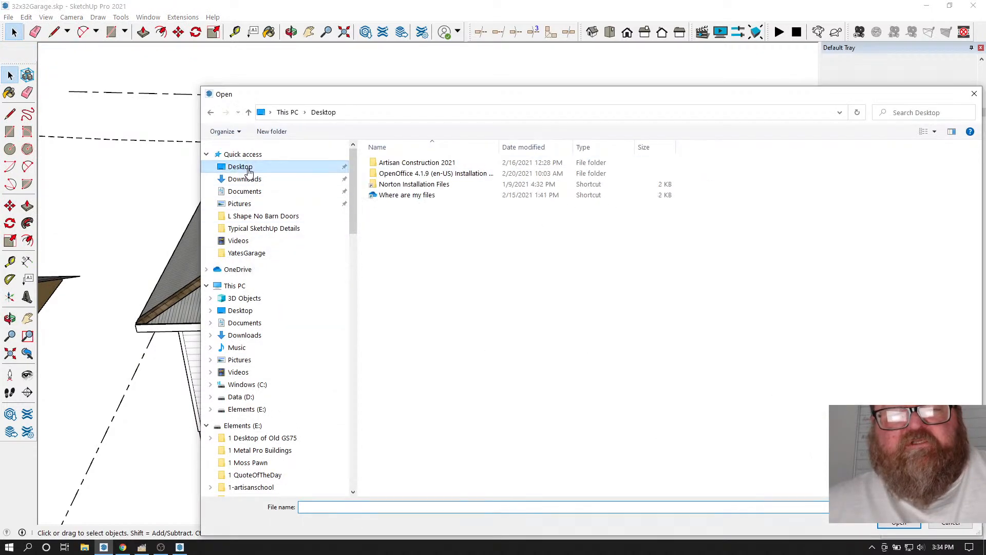
{"action": "double_click", "coordinate": [406, 163]}
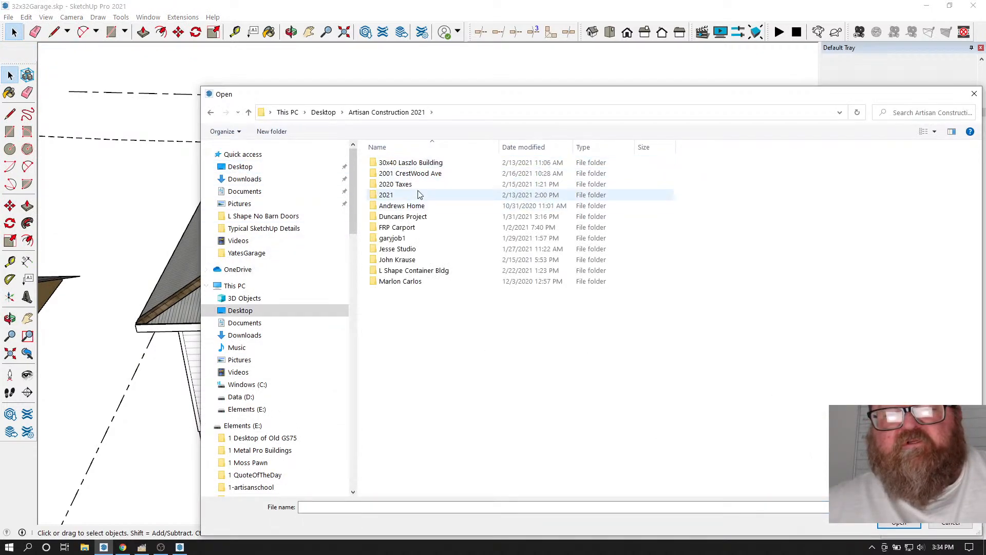
{"action": "double_click", "coordinate": [411, 162]}
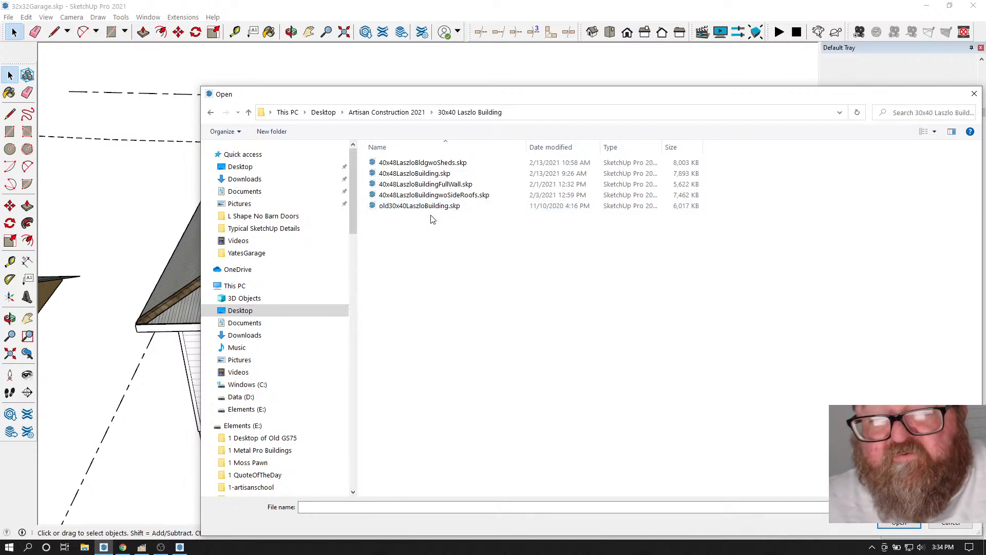
{"action": "double_click", "coordinate": [441, 197]}
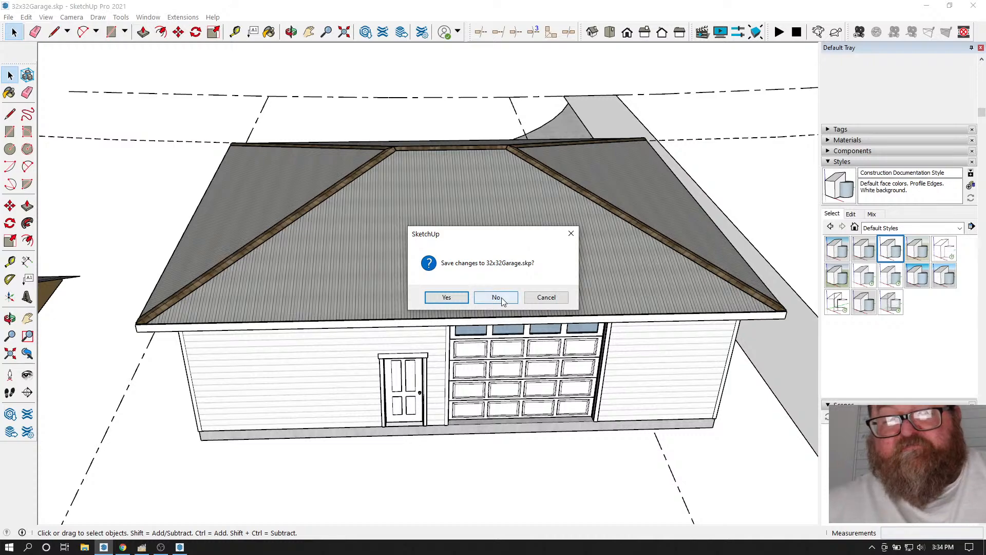
{"action": "left_click", "coordinate": [460, 297]}
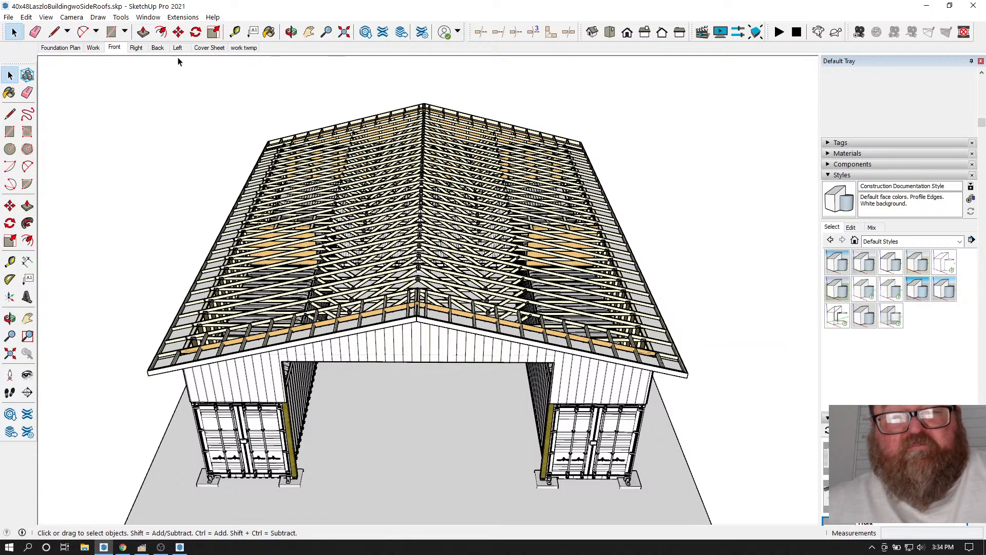
- View the Front and Right scenes of the container building and examine the ribbed metal roof panels at the eave up close
{"action": "left_click", "coordinate": [117, 49]}
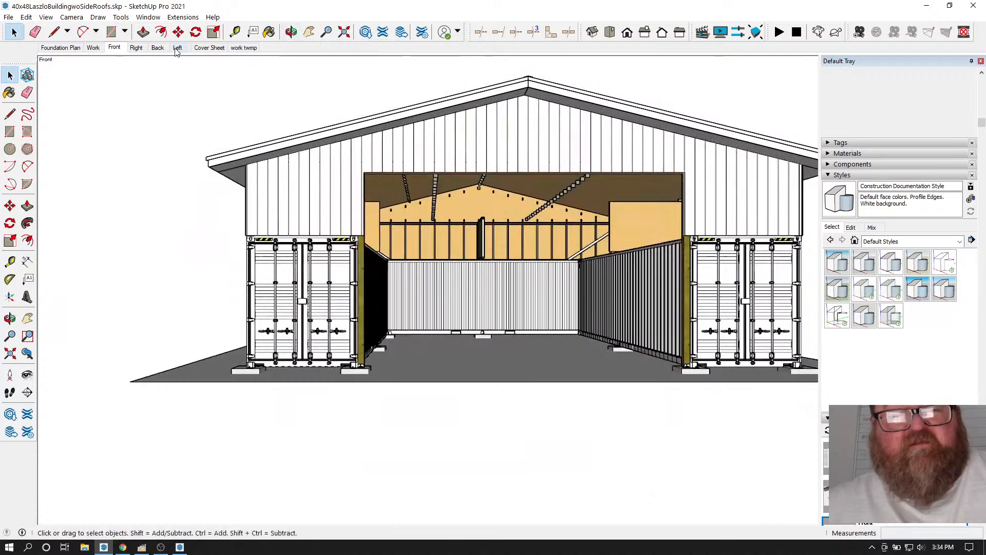
{"action": "left_click", "coordinate": [136, 48]}
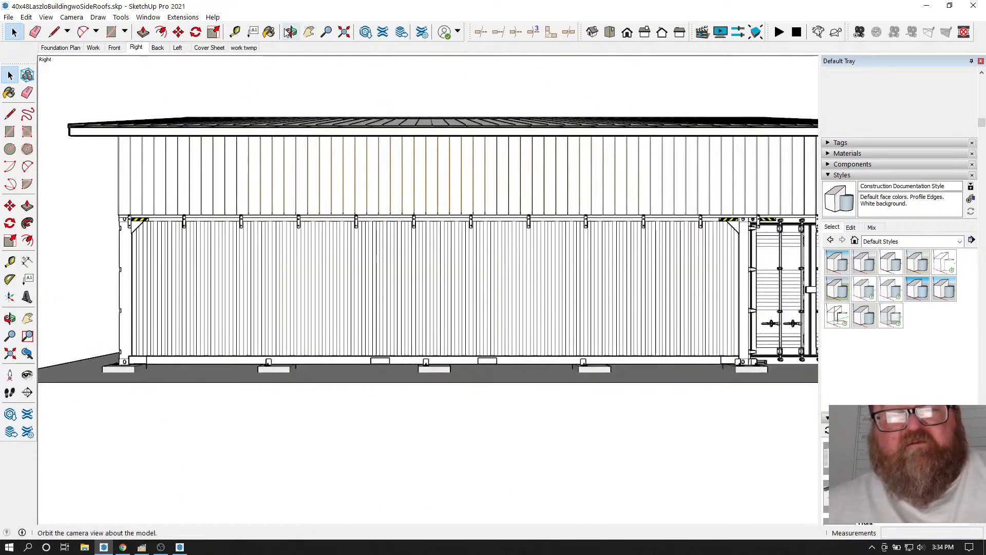
{"action": "left_click", "coordinate": [291, 31]}
{"action": "left_click_drag", "start_coordinate": [346, 136], "coordinate": [360, 239]}
{"action": "scroll", "coordinate": [329, 262], "scroll_direction": "up", "scroll_amount": 8}
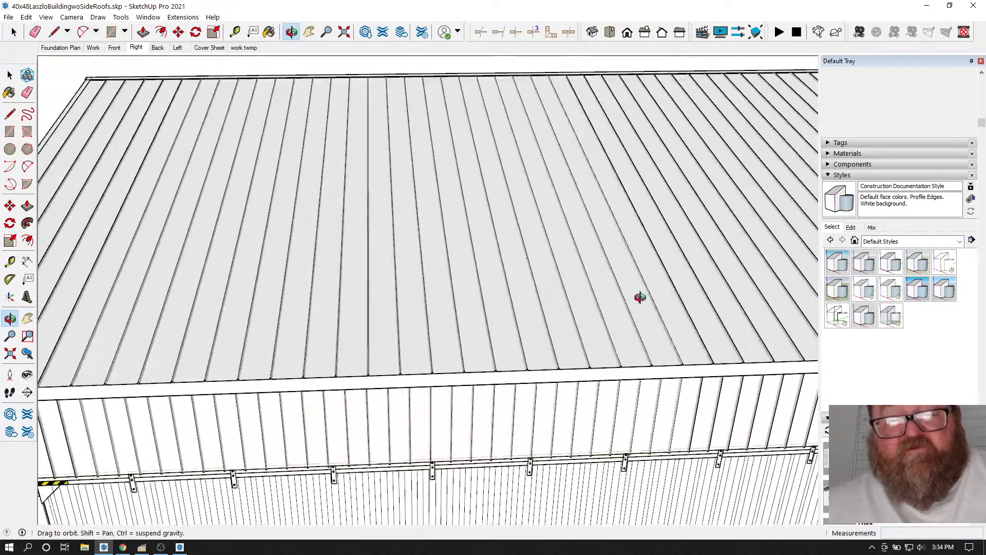
{"action": "scroll", "coordinate": [323, 363], "scroll_direction": "up", "scroll_amount": 6}
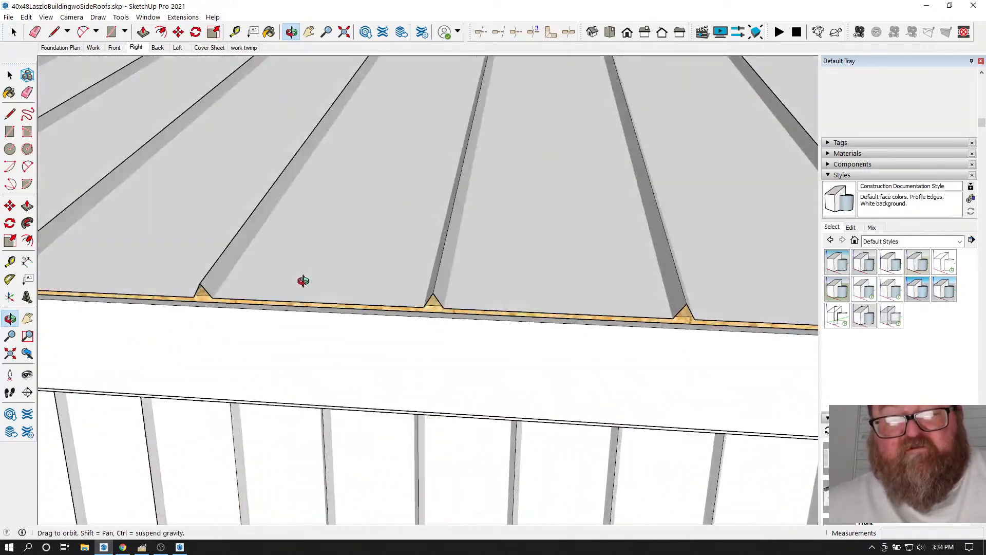
{"action": "left_click_drag", "start_coordinate": [303, 281], "coordinate": [214, 146]}
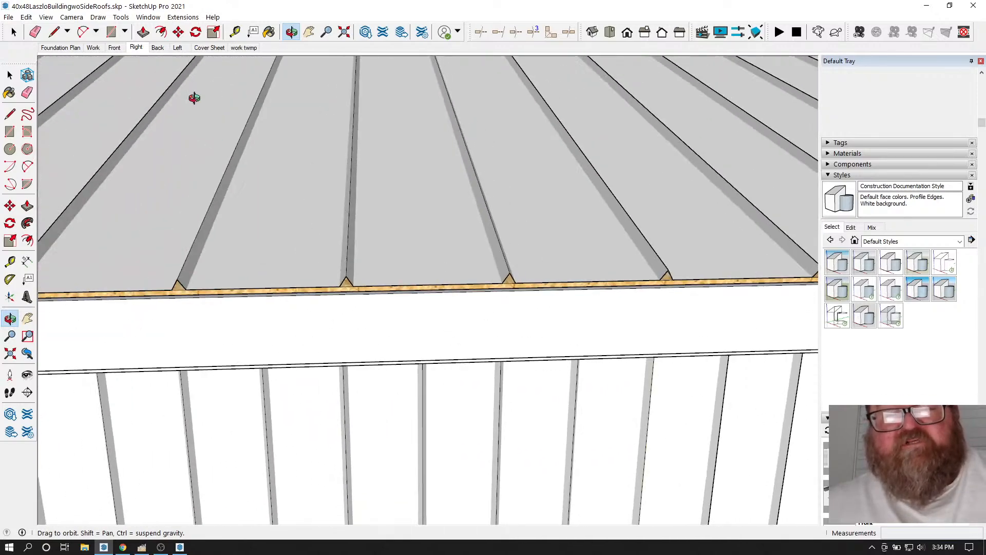
- Return to the Right scene and examine the whole ribbed roof slope from slightly above the long side
{"action": "left_click", "coordinate": [136, 47]}
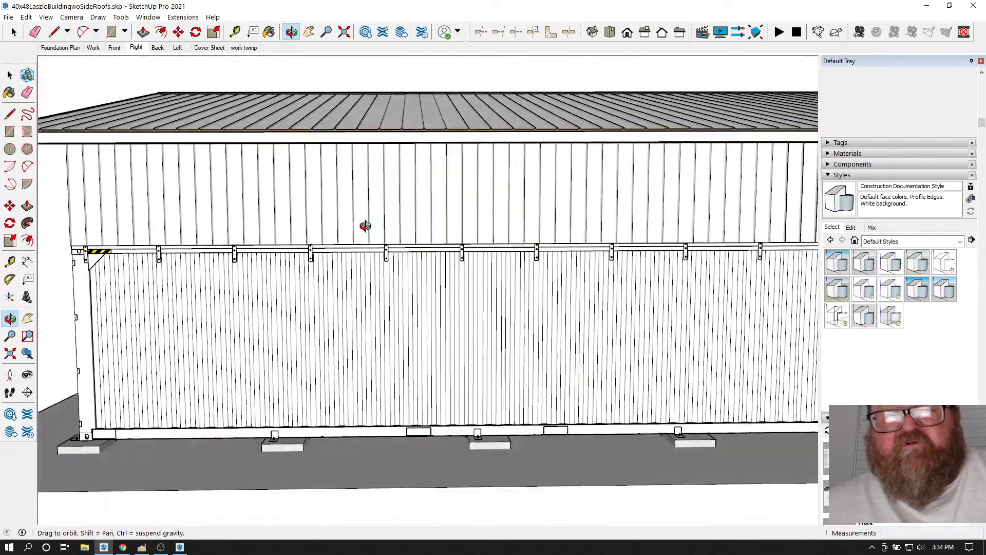
{"action": "scroll", "coordinate": [321, 264], "scroll_direction": "down", "scroll_amount": 1}
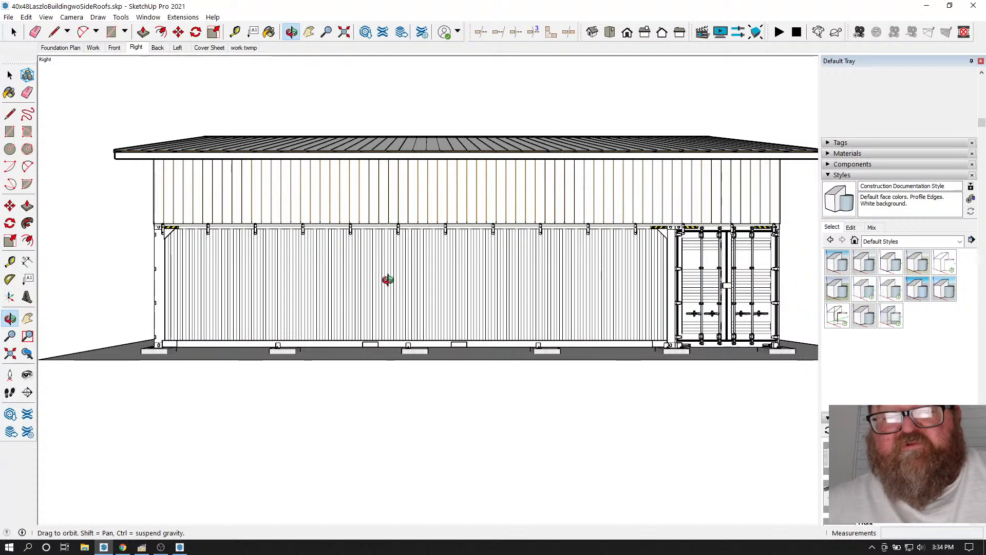
{"action": "left_click_drag", "start_coordinate": [388, 255], "coordinate": [379, 282]}
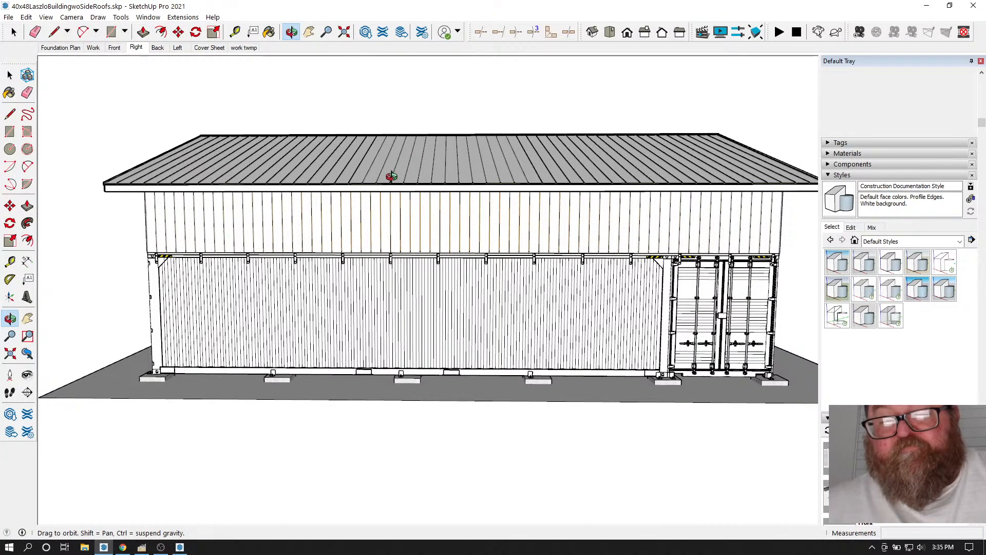
{"action": "left_click_drag", "start_coordinate": [425, 206], "coordinate": [422, 226]}
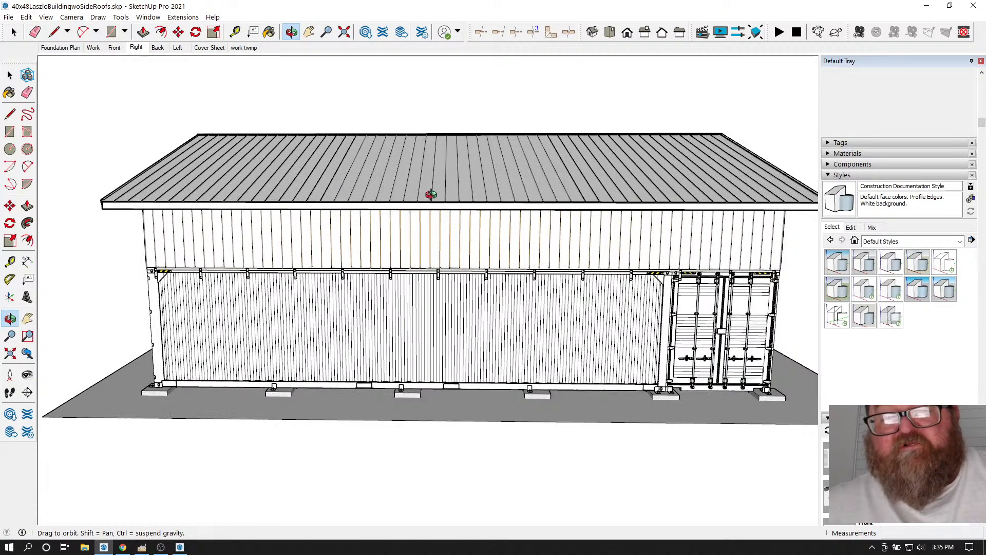
{"action": "left_click_drag", "start_coordinate": [438, 174], "coordinate": [441, 162]}
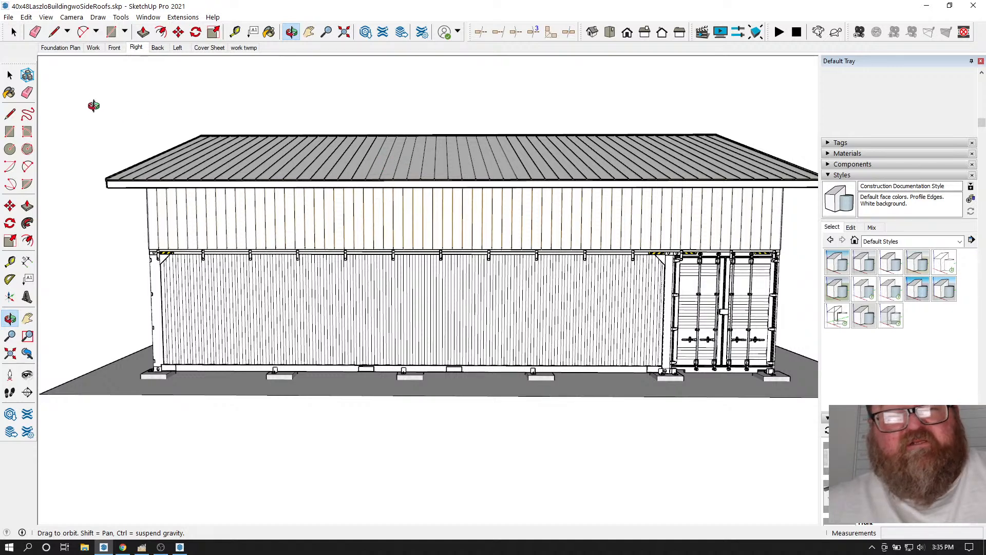
- Reopen the 32x32Garage.skp model from the recent files
{"action": "left_click", "coordinate": [8, 17]}
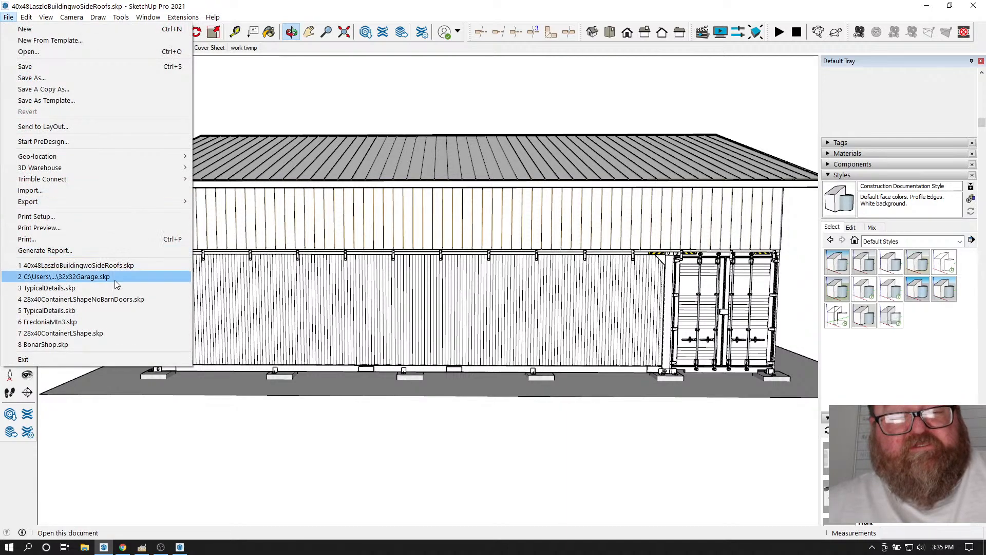
{"action": "left_click", "coordinate": [83, 276]}
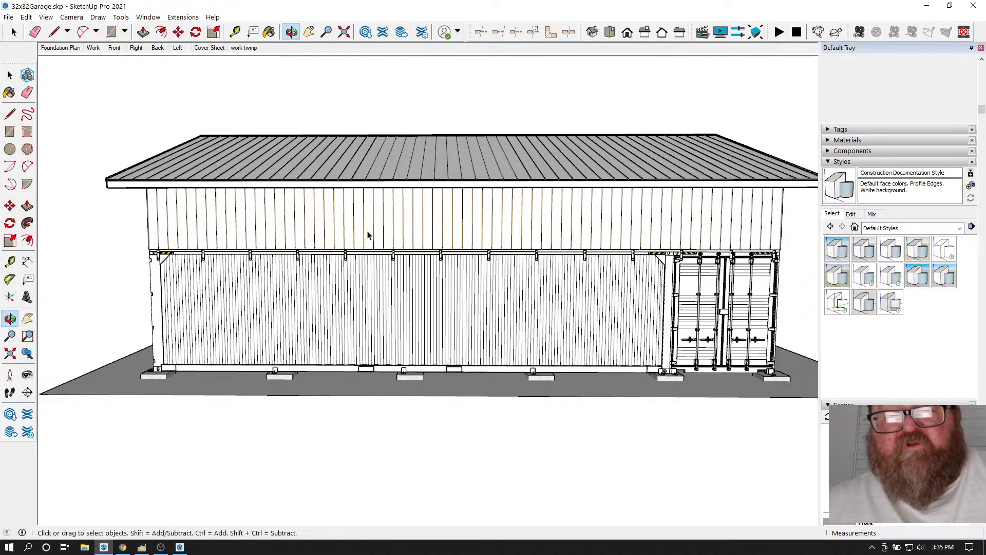
{"action": "scroll", "coordinate": [396, 257], "scroll_direction": "up", "scroll_amount": 3}
{"action": "scroll", "coordinate": [411, 277], "scroll_direction": "down", "scroll_amount": 2}
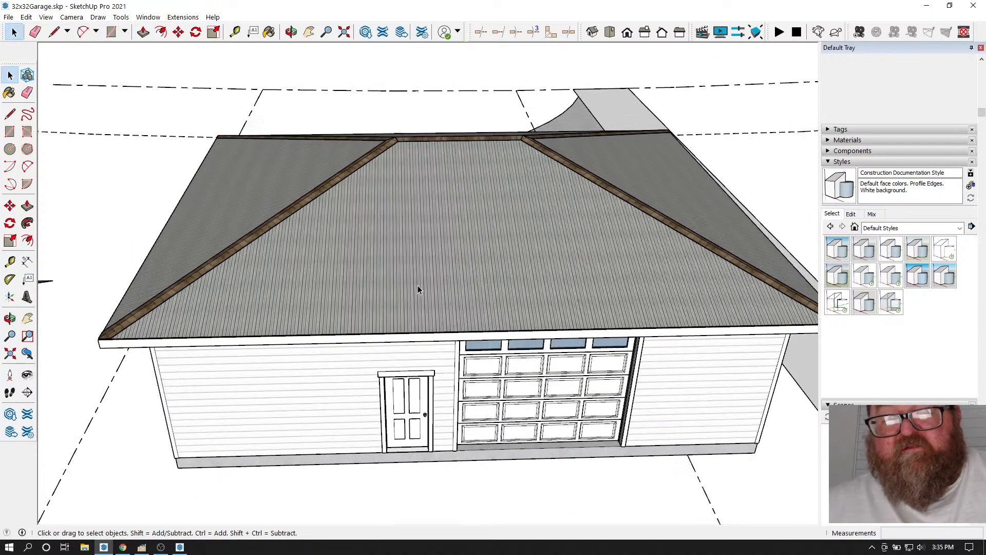
- Examine the shingled hip cap between the corrugated-metal roof slopes from above and up close
{"action": "left_click", "coordinate": [291, 32]}
{"action": "left_click_drag", "start_coordinate": [412, 158], "coordinate": [593, 340]}
{"action": "scroll", "coordinate": [592, 340], "scroll_direction": "up", "scroll_amount": 3}
{"action": "scroll", "coordinate": [282, 302], "scroll_direction": "down", "scroll_amount": 3}
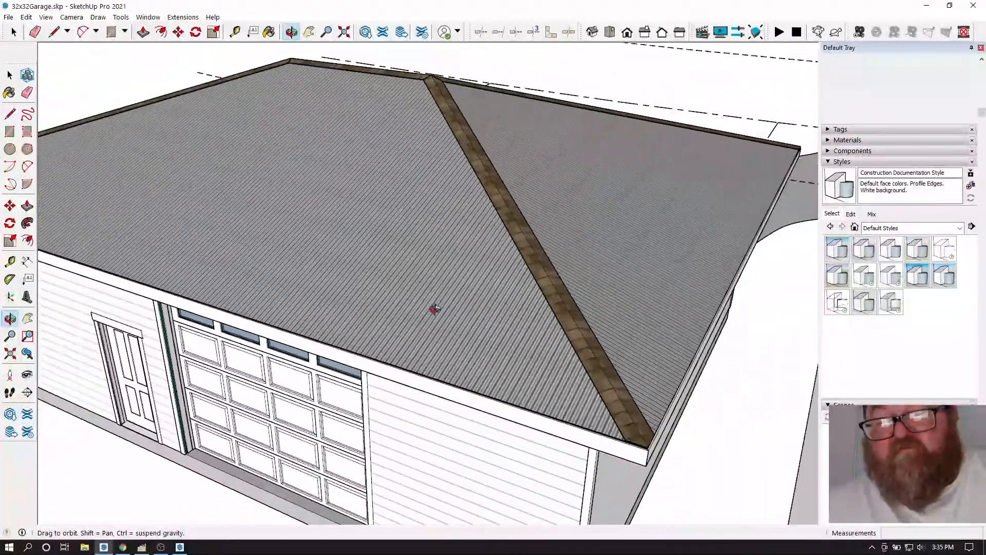
{"action": "left_click_drag", "start_coordinate": [488, 309], "coordinate": [410, 356]}
{"action": "scroll", "coordinate": [467, 341], "scroll_direction": "up", "scroll_amount": 4}
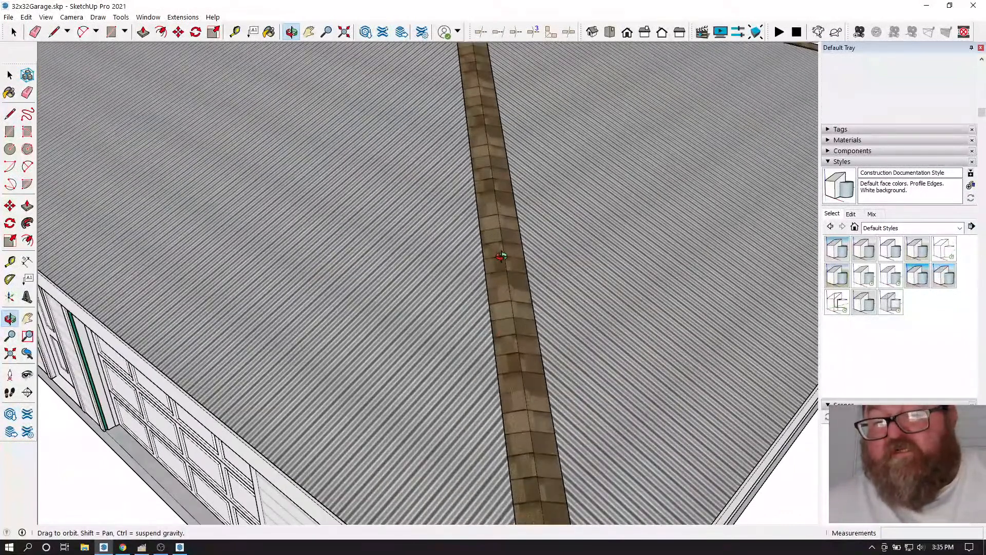
{"action": "scroll", "coordinate": [500, 271], "scroll_direction": "up", "scroll_amount": 1}
{"action": "scroll", "coordinate": [500, 271], "scroll_direction": "up", "scroll_amount": 1}
{"action": "scroll", "coordinate": [496, 259], "scroll_direction": "up", "scroll_amount": 1}
{"action": "left_click", "coordinate": [12, 32]}
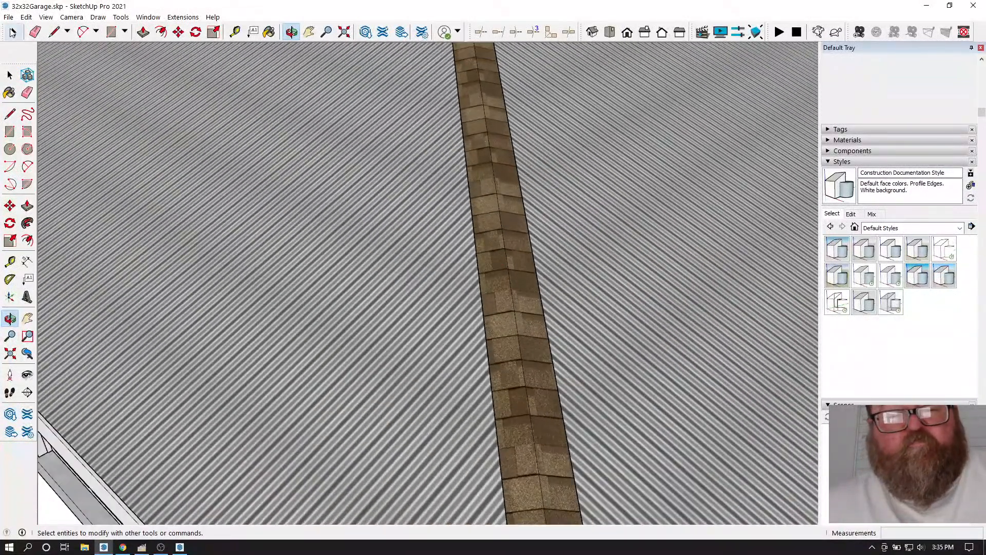
{"action": "key", "text": "o"}
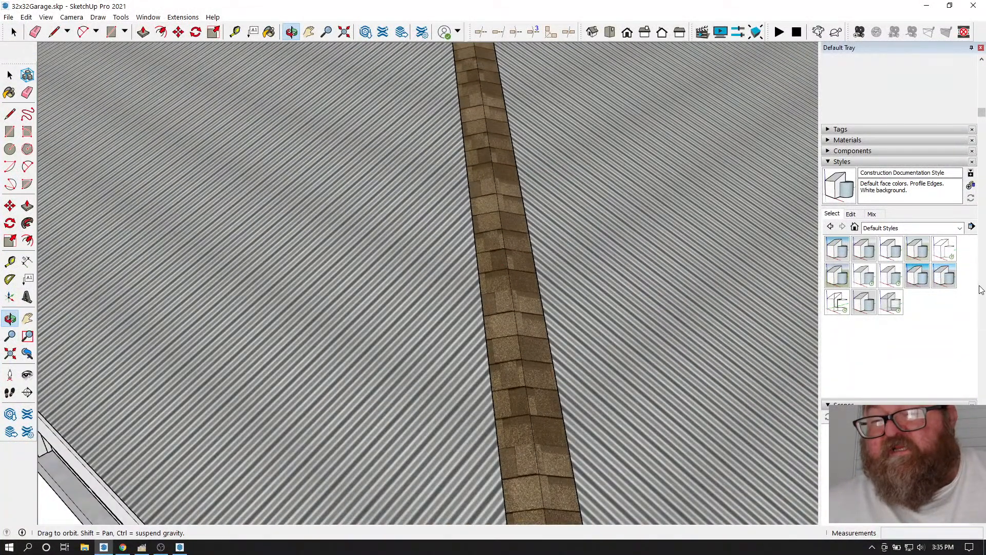
- Browse the Metal material collection and choose Metal Aluminum Anodized as the paint material
{"action": "left_click", "coordinate": [832, 162]}
{"action": "left_click", "coordinate": [848, 140]}
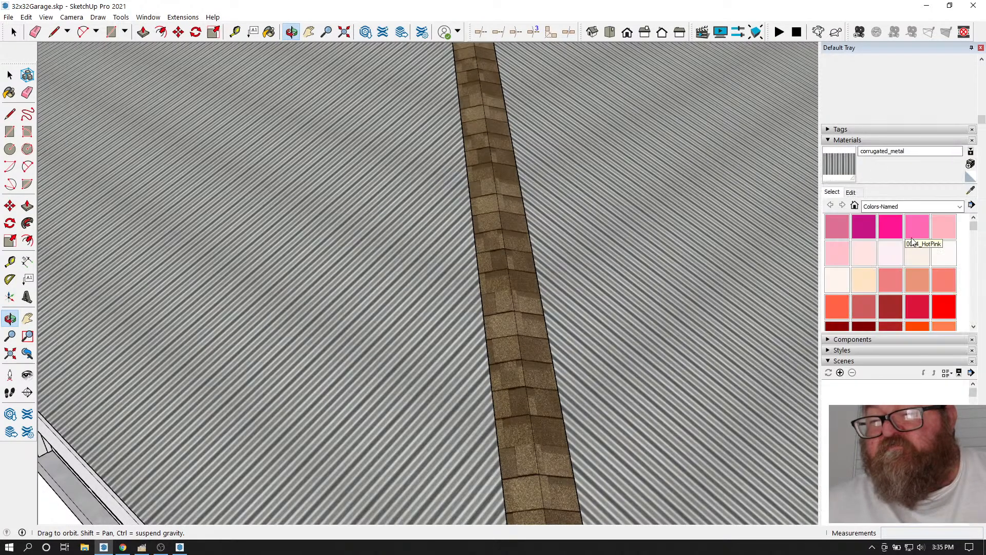
{"action": "scroll", "coordinate": [917, 269], "scroll_direction": "down", "scroll_amount": 1}
{"action": "left_click", "coordinate": [961, 207]}
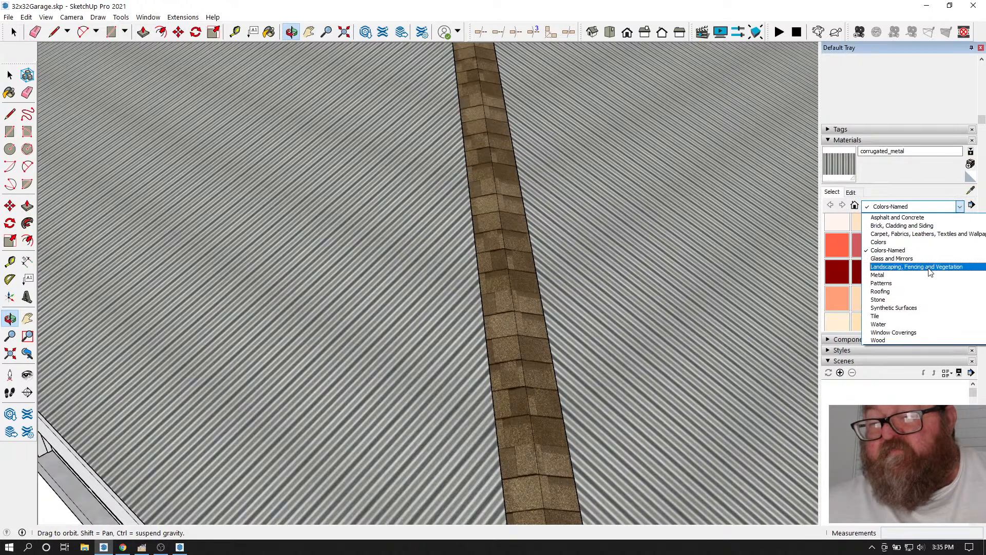
{"action": "left_click", "coordinate": [911, 281]}
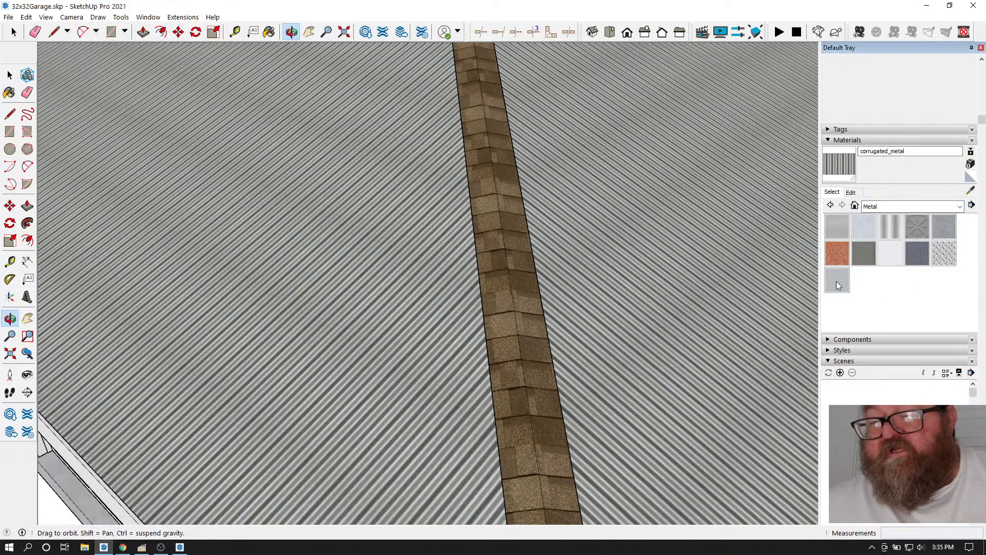
{"action": "left_click", "coordinate": [863, 230]}
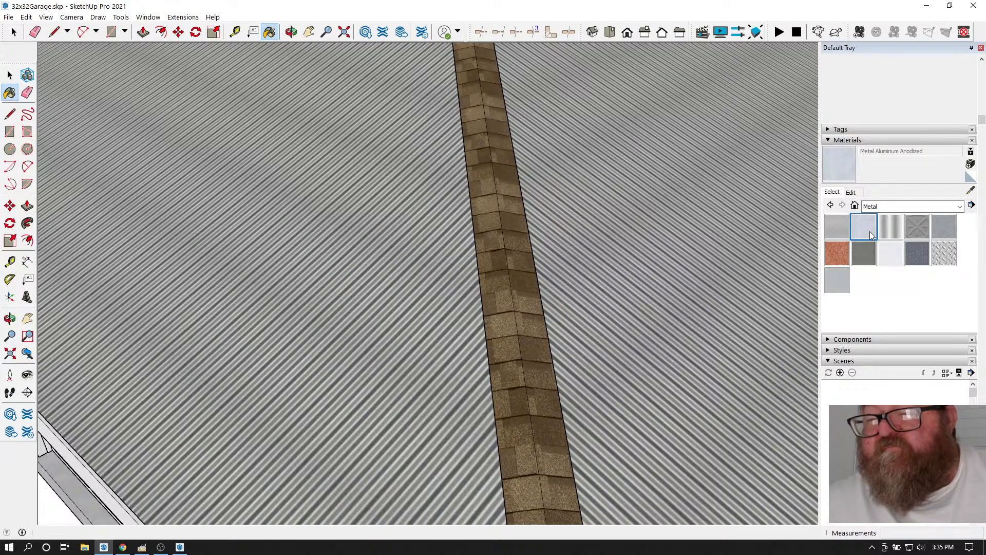
- Open the roof's hip cap for editing and paint it with Metal Aluminum Anodized
{"action": "left_click", "coordinate": [14, 31]}
{"action": "double_click", "coordinate": [478, 153]}
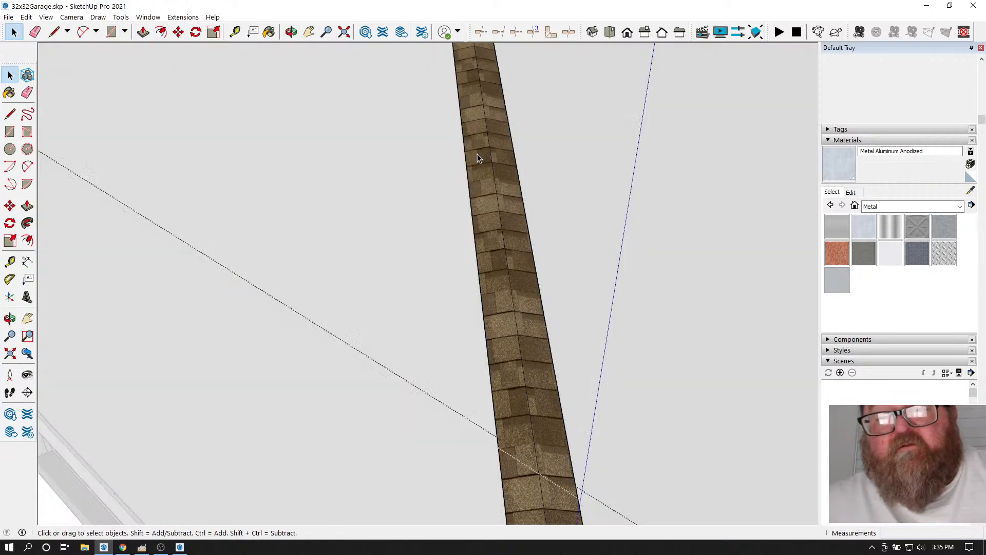
{"action": "triple_click", "coordinate": [477, 153]}
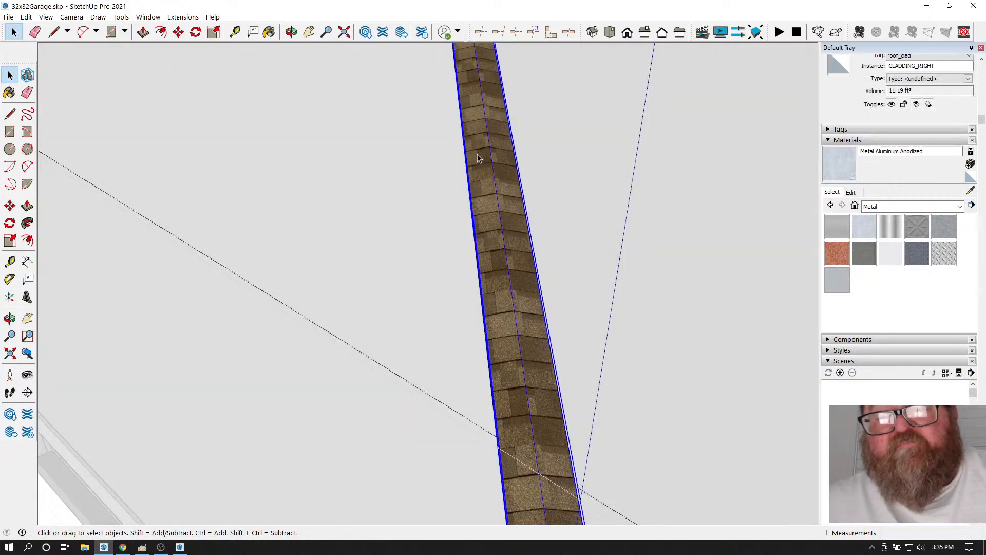
{"action": "left_click", "coordinate": [864, 227]}
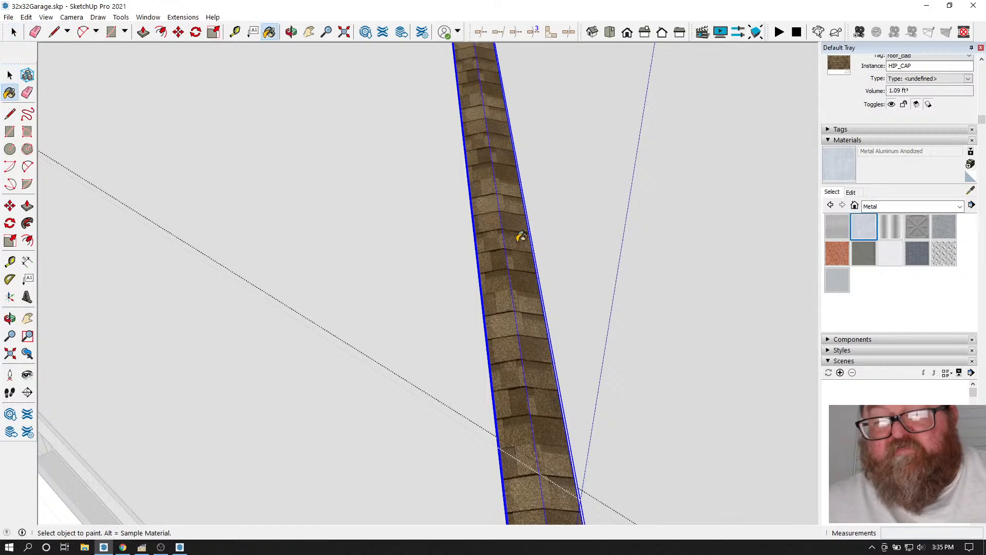
{"action": "left_click", "coordinate": [505, 234]}
{"action": "scroll", "coordinate": [555, 344], "scroll_direction": "down", "scroll_amount": 5}
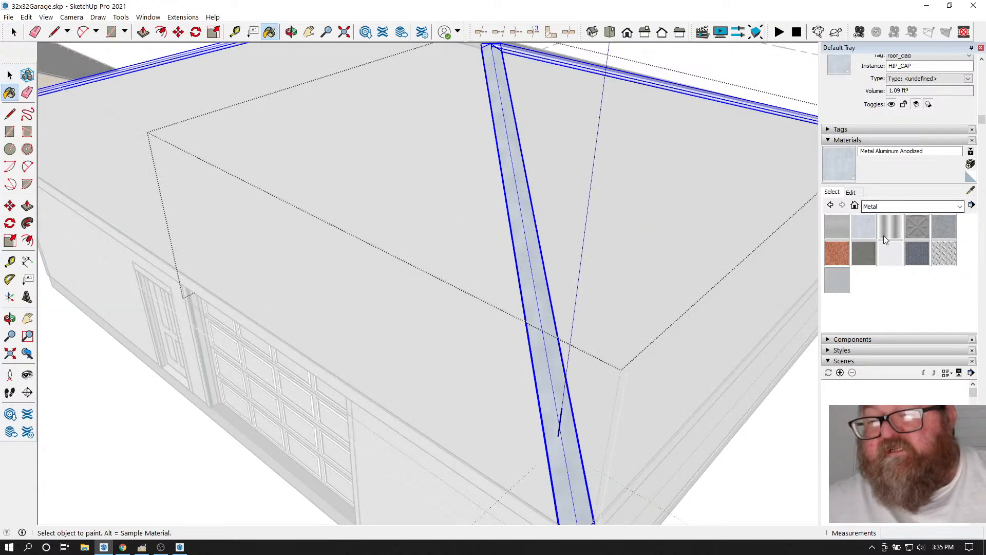
- Repaint the hip caps with Metal Silver and leave the hip cap's editing context
{"action": "left_click", "coordinate": [889, 252]}
{"action": "left_click", "coordinate": [529, 215]}
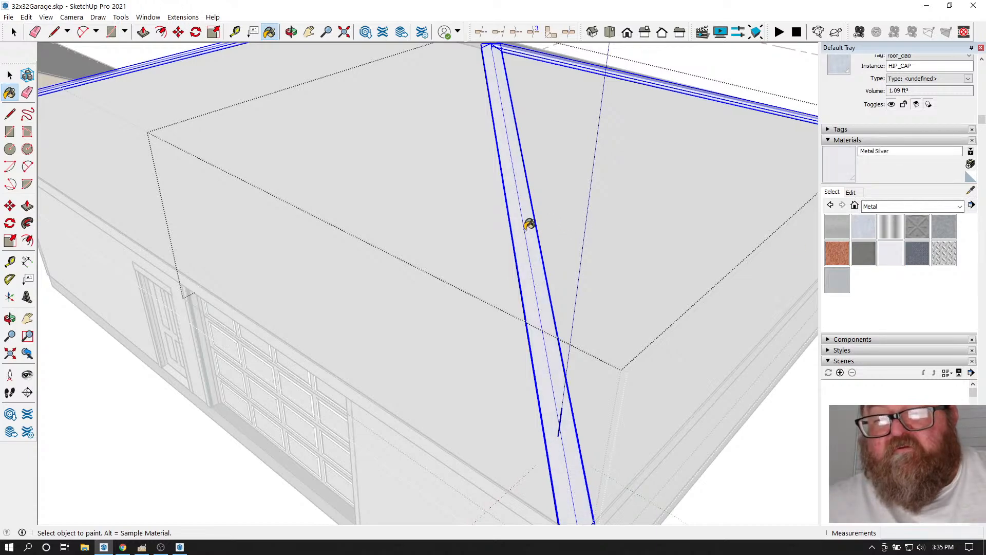
{"action": "scroll", "coordinate": [540, 282], "scroll_direction": "down", "scroll_amount": 3}
{"action": "left_click", "coordinate": [10, 73]}
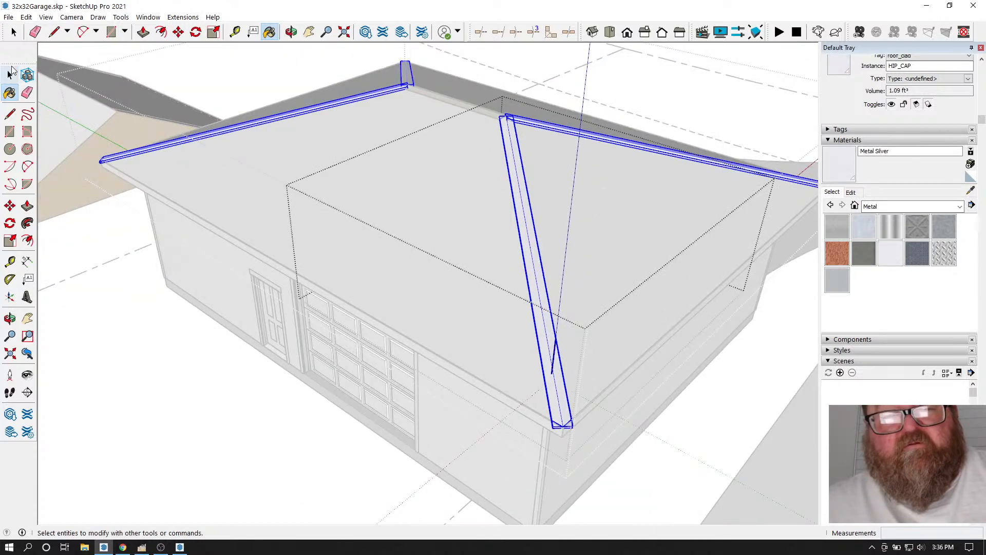
{"action": "left_click", "coordinate": [14, 32]}
{"action": "left_click", "coordinate": [207, 68]}
{"action": "scroll", "coordinate": [448, 136], "scroll_direction": "up", "scroll_amount": 3}
{"action": "scroll", "coordinate": [532, 257], "scroll_direction": "down", "scroll_amount": 3}
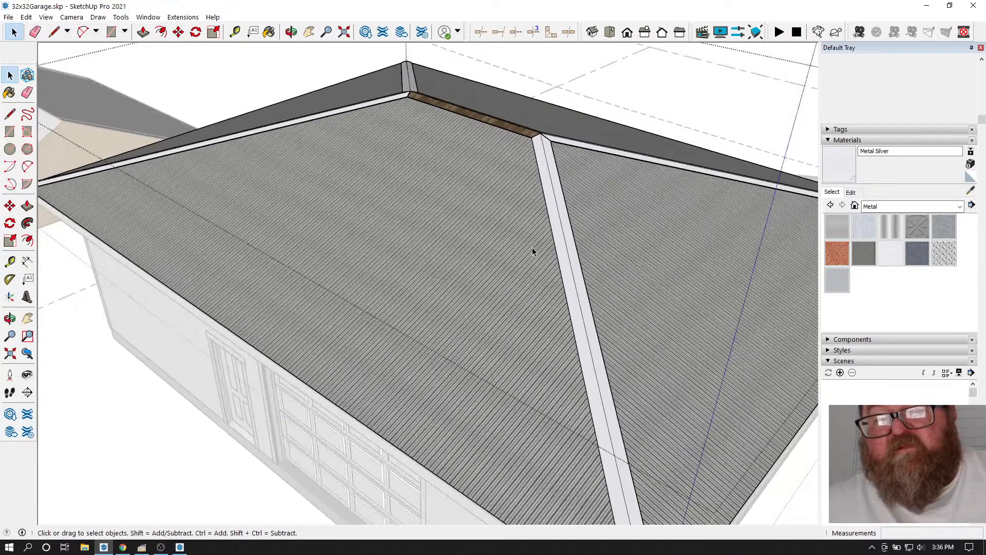
- Darken the Metal Silver material on the hip caps to a lightness of 66
{"action": "scroll", "coordinate": [530, 124], "scroll_direction": "up", "scroll_amount": 3}
{"action": "scroll", "coordinate": [560, 170], "scroll_direction": "up", "scroll_amount": 4}
{"action": "scroll", "coordinate": [529, 225], "scroll_direction": "down", "scroll_amount": 3}
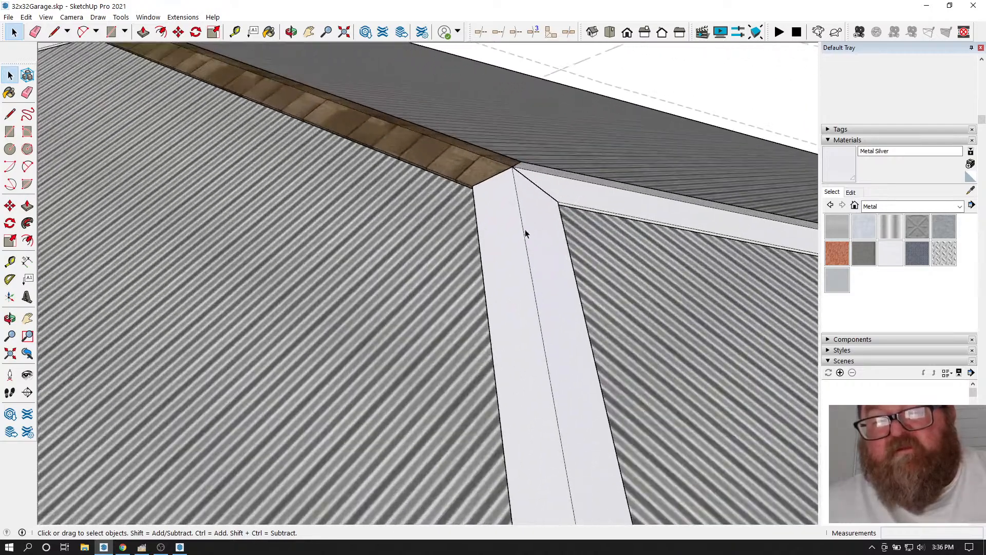
{"action": "scroll", "coordinate": [485, 179], "scroll_direction": "up", "scroll_amount": 4}
{"action": "scroll", "coordinate": [526, 212], "scroll_direction": "up", "scroll_amount": 1}
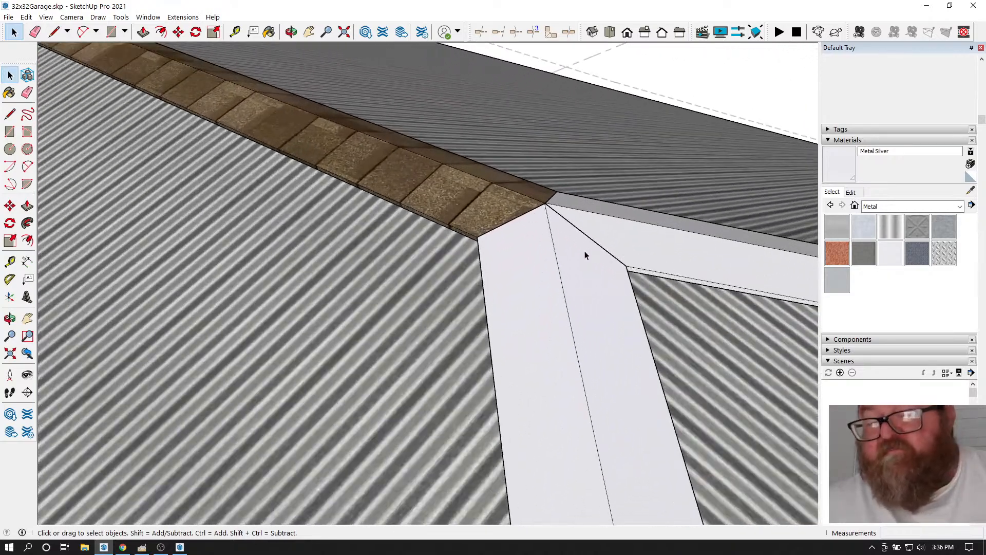
{"action": "left_click", "coordinate": [851, 192]}
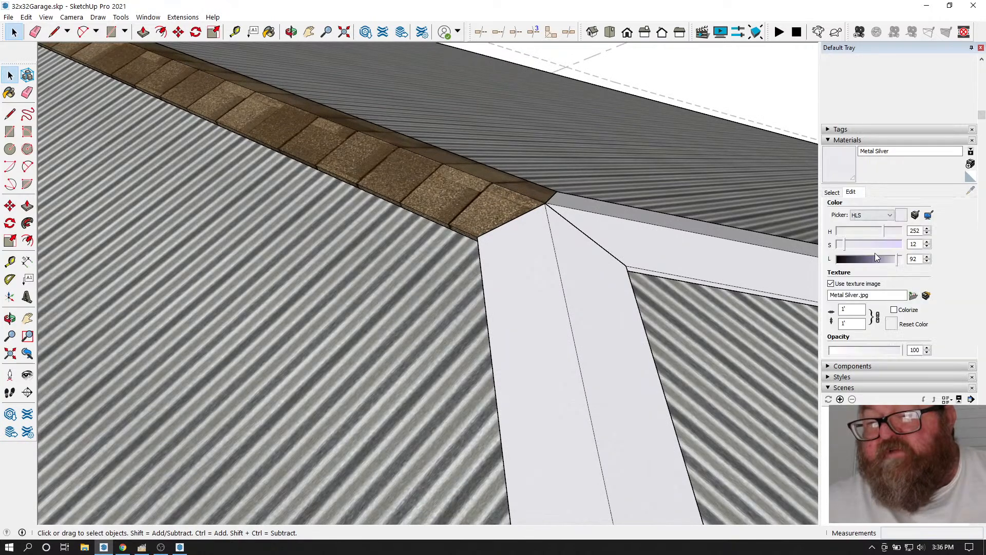
{"action": "mouse_move", "coordinate": [896, 259]}
{"action": "left_mouse_down"}
{"action": "mouse_move", "coordinate": [844, 247]}
{"action": "mouse_move", "coordinate": [880, 263]}
{"action": "left_mouse_up"}
- Open the shingled ridge cap for editing, paint it with Metal Silver and leave its editing context
{"action": "left_click", "coordinate": [331, 129]}
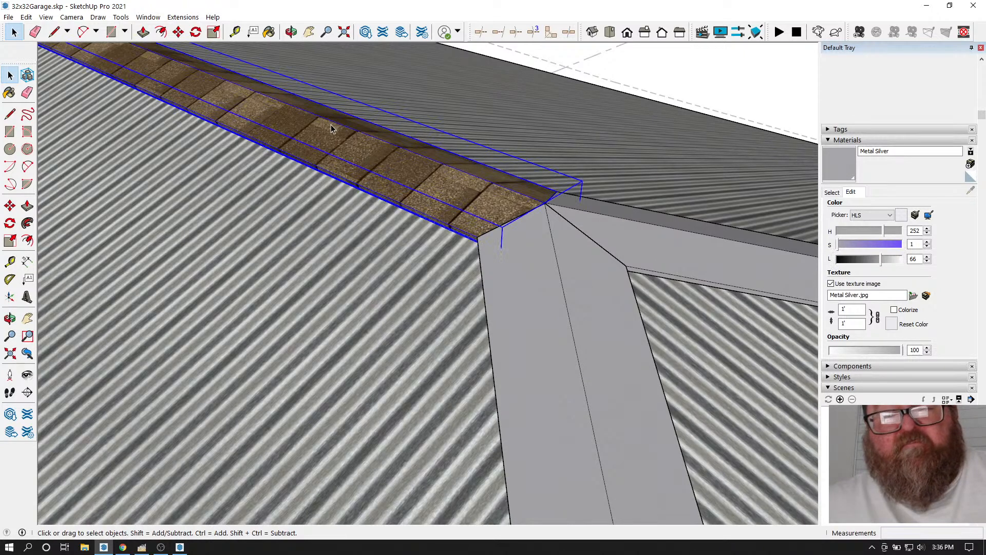
{"action": "double_click", "coordinate": [248, 101]}
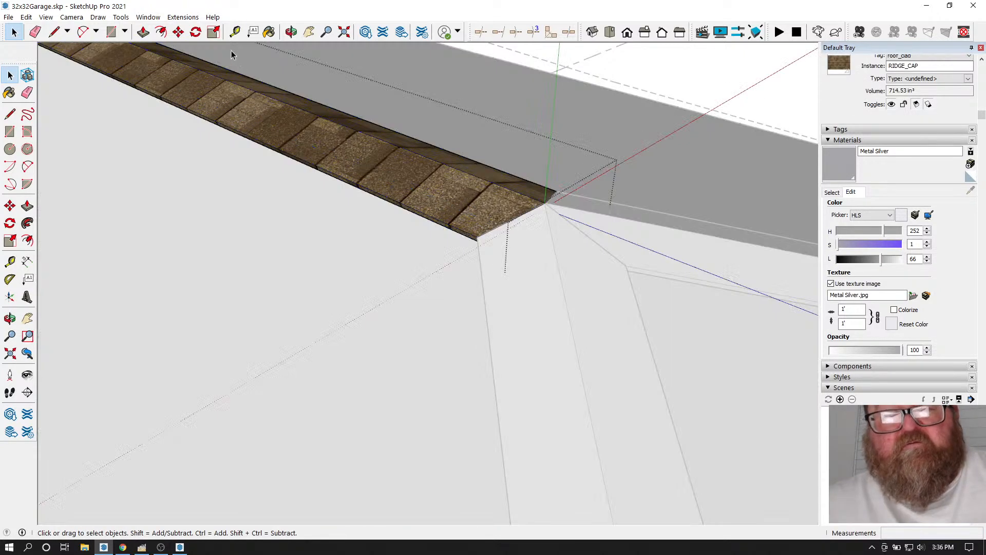
{"action": "left_click", "coordinate": [270, 32]}
{"action": "left_click", "coordinate": [281, 93]}
{"action": "left_click", "coordinate": [296, 96]}
{"action": "scroll", "coordinate": [612, 266], "scroll_direction": "down", "scroll_amount": 3}
{"action": "left_click", "coordinate": [10, 28]}
{"action": "scroll", "coordinate": [453, 205], "scroll_direction": "down", "scroll_amount": 2}
{"action": "left_click", "coordinate": [558, 76]}
{"action": "scroll", "coordinate": [514, 128], "scroll_direction": "down", "scroll_amount": 3}
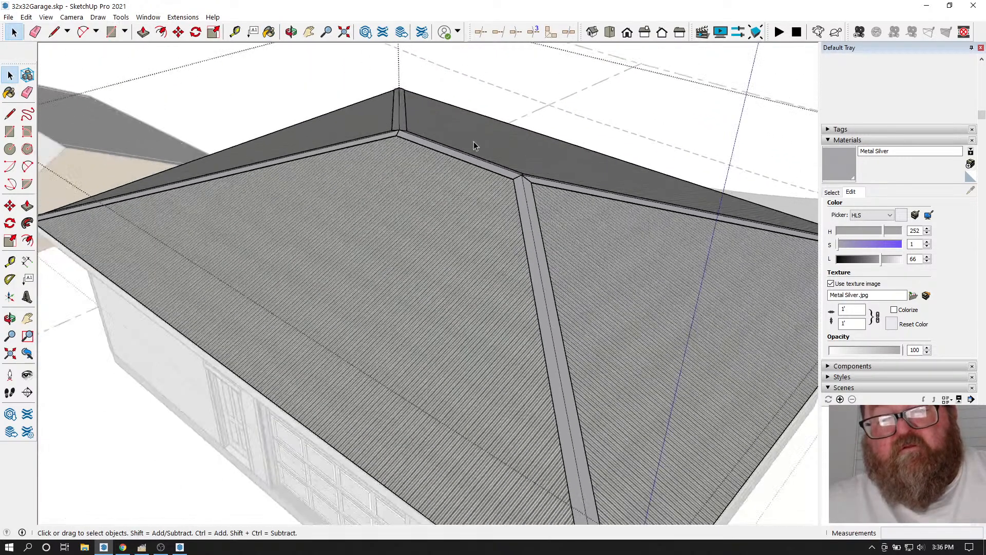
- View the finished roof from the front of the garage and leave the roof's editing context
{"action": "scroll", "coordinate": [480, 144], "scroll_direction": "down", "scroll_amount": 4}
{"action": "left_click", "coordinate": [291, 32]}
{"action": "left_click_drag", "start_coordinate": [370, 209], "coordinate": [605, 151]}
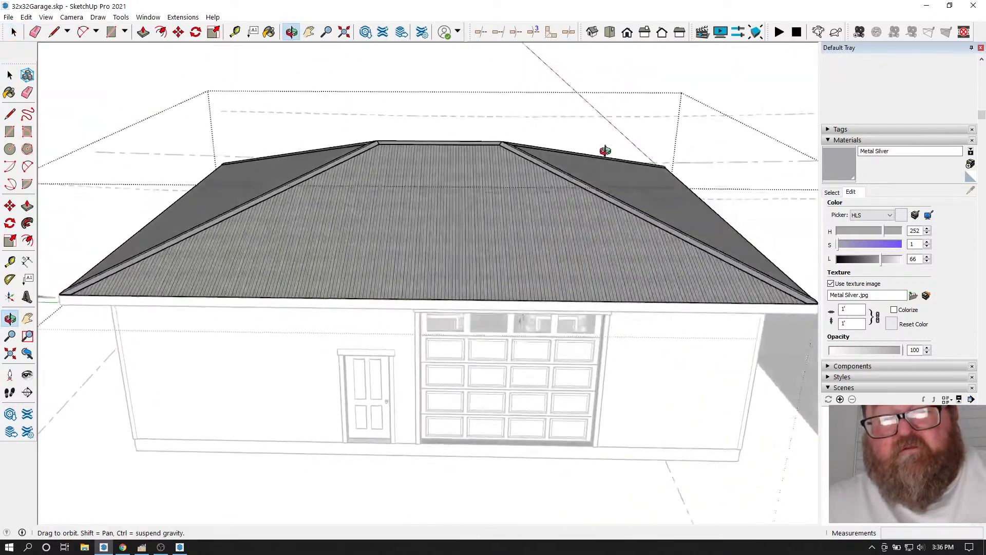
{"action": "left_click", "coordinate": [14, 32]}
{"action": "scroll", "coordinate": [241, 131], "scroll_direction": "down", "scroll_amount": 2}
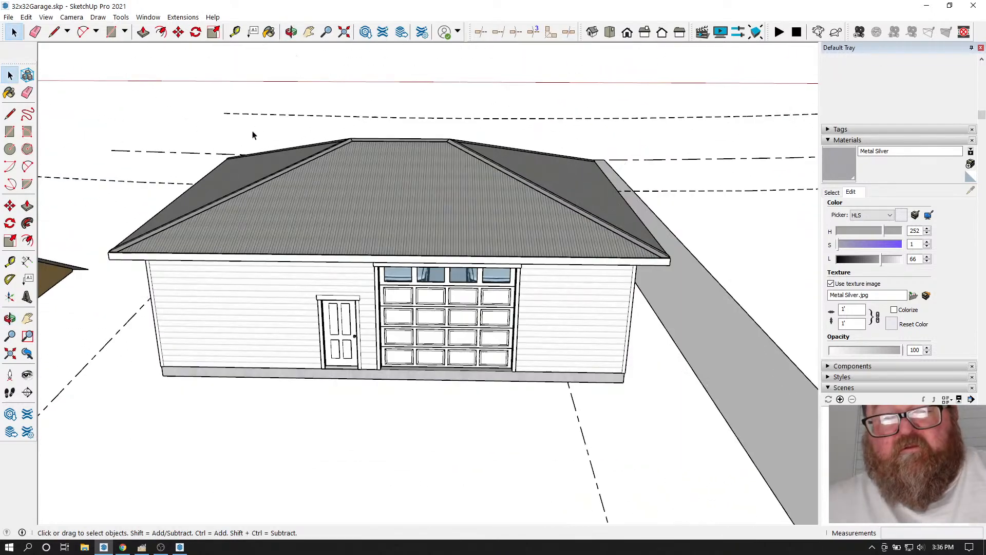
{"action": "scroll", "coordinate": [251, 134], "scroll_direction": "down", "scroll_amount": 2}
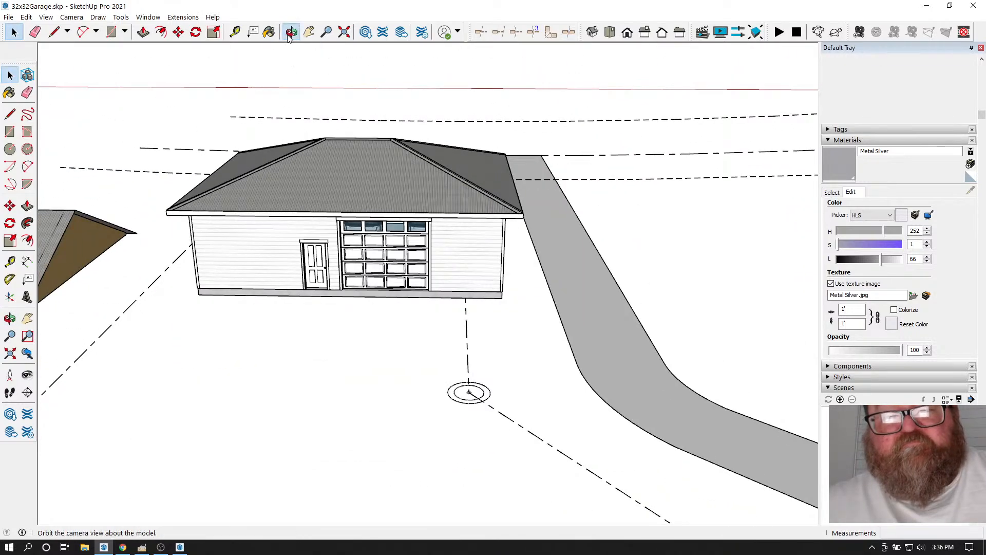
- Examine the garage from the driveway side with the wide overhead door, ending near eye level
{"action": "left_click", "coordinate": [291, 32]}
{"action": "scroll", "coordinate": [308, 208], "scroll_direction": "up", "scroll_amount": 4}
{"action": "left_click_drag", "start_coordinate": [304, 207], "coordinate": [377, 253]}
{"action": "scroll", "coordinate": [377, 253], "scroll_direction": "down", "scroll_amount": 2}
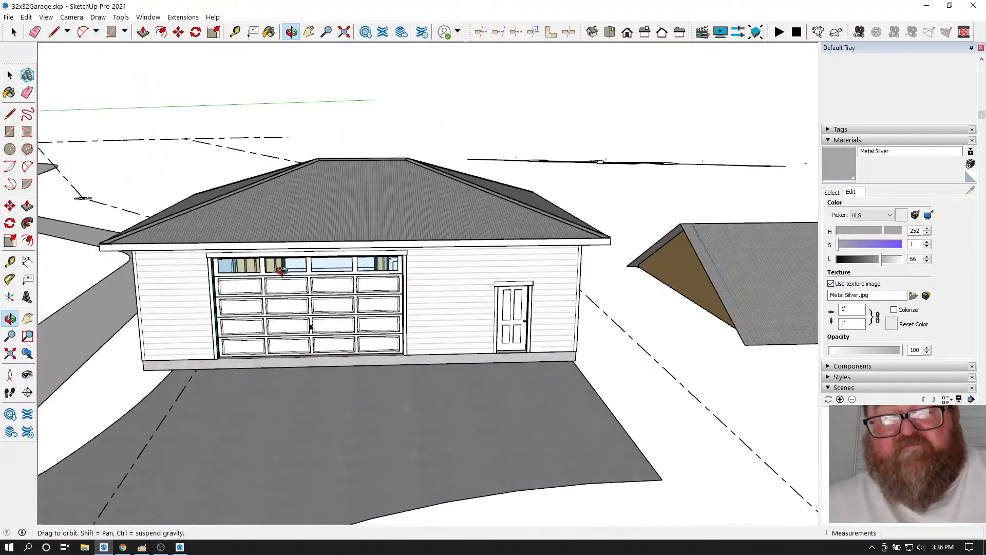
{"action": "scroll", "coordinate": [354, 257], "scroll_direction": "up", "scroll_amount": 5}
{"action": "scroll", "coordinate": [413, 266], "scroll_direction": "down", "scroll_amount": 1}
{"action": "scroll", "coordinate": [354, 242], "scroll_direction": "up", "scroll_amount": 2}
{"action": "scroll", "coordinate": [418, 272], "scroll_direction": "down", "scroll_amount": 2}
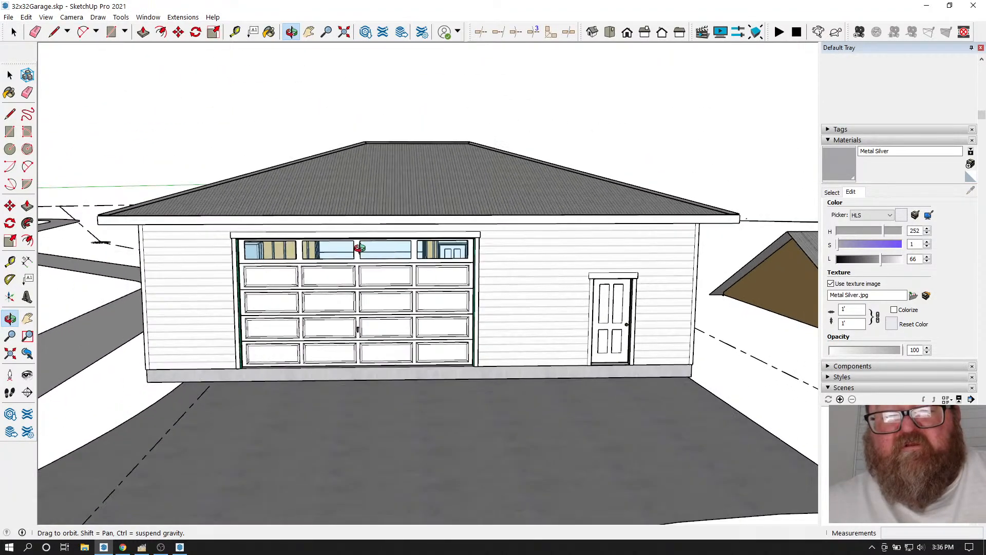
{"action": "scroll", "coordinate": [334, 220], "scroll_direction": "up", "scroll_amount": 1}
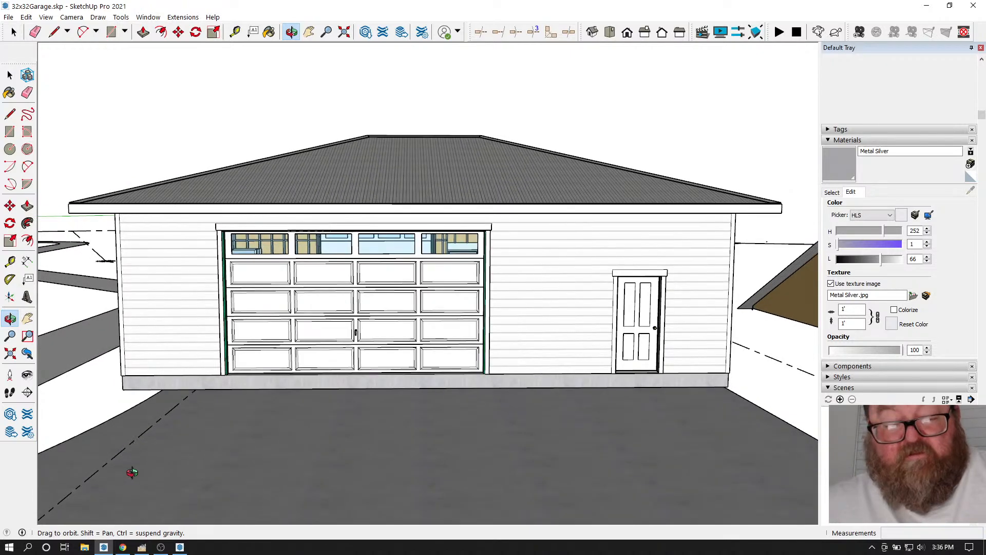
- Check the live stream page in YouTube Studio, and return to SketchUp to view the garage's driveway side near eye level
{"action": "left_click", "coordinate": [123, 547]}
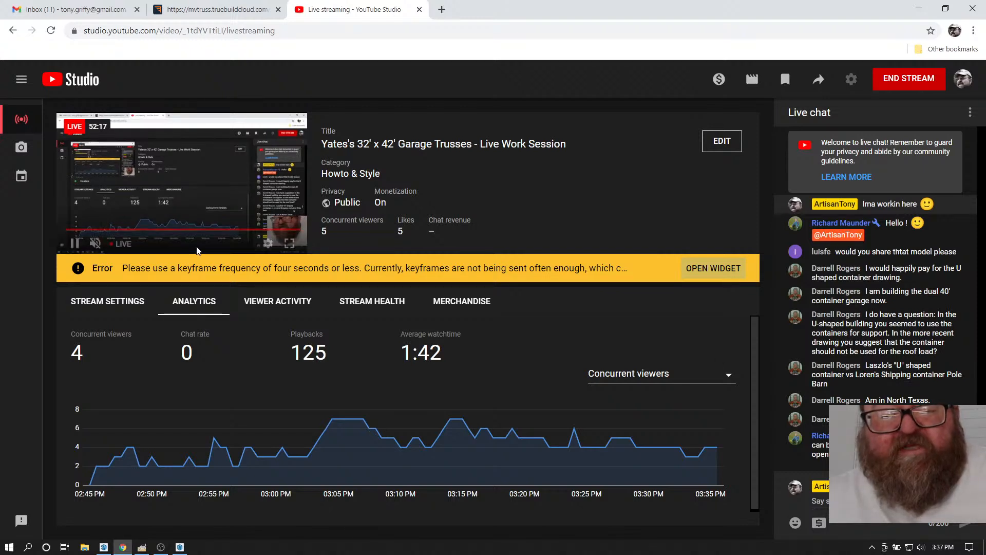
{"action": "mouse_move", "coordinate": [241, 274]}
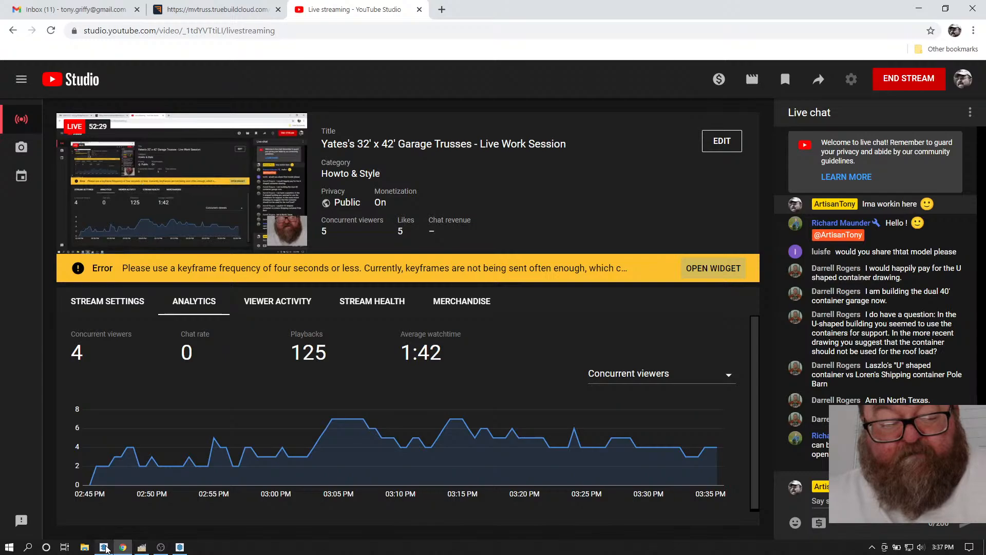
{"action": "left_click", "coordinate": [103, 547]}
{"action": "left_click_drag", "start_coordinate": [428, 338], "coordinate": [452, 310]}
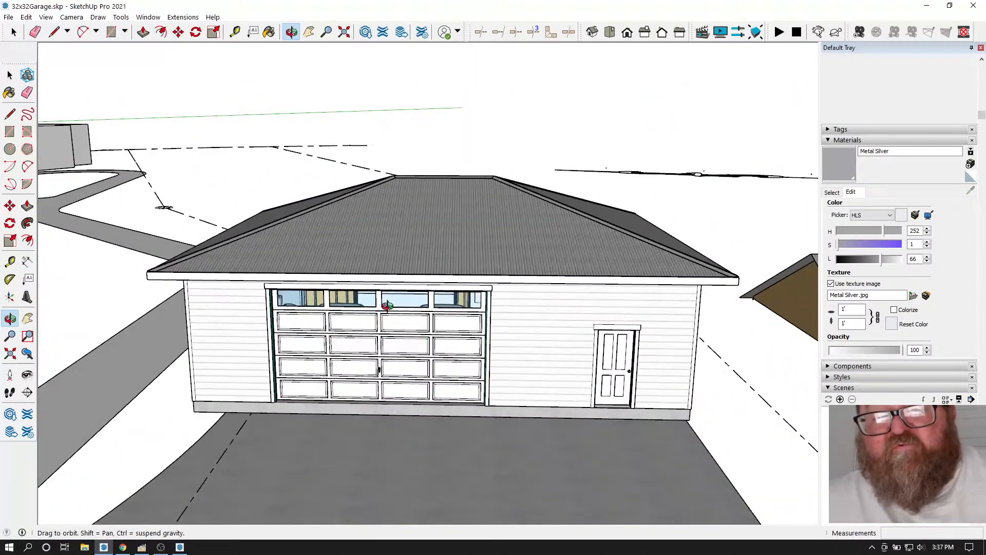
{"action": "left_click_drag", "start_coordinate": [362, 298], "coordinate": [401, 268]}
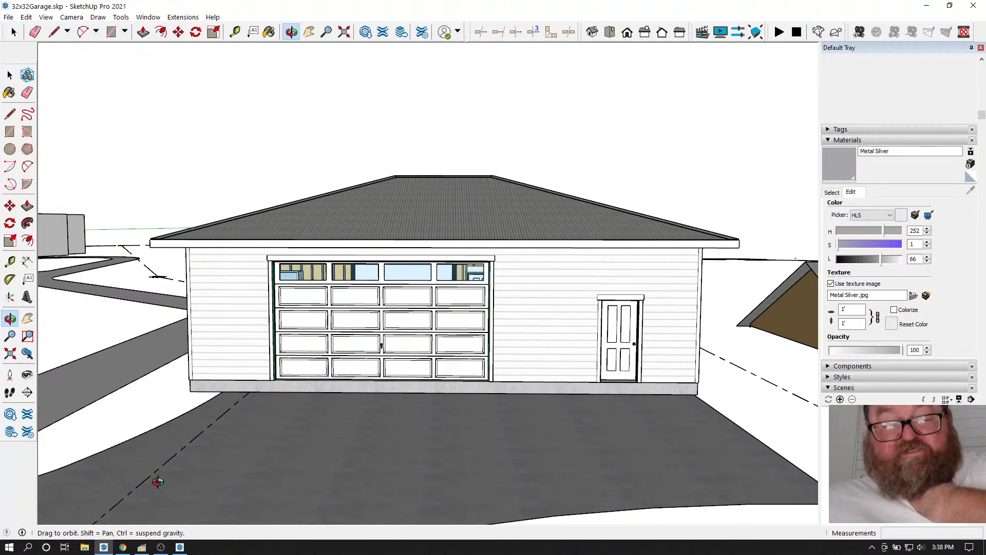
- Switch to the TrueBuild Cloud drawing in Chrome, hide the truss list and examine the 3D roof truss layout
{"action": "left_click", "coordinate": [123, 548]}
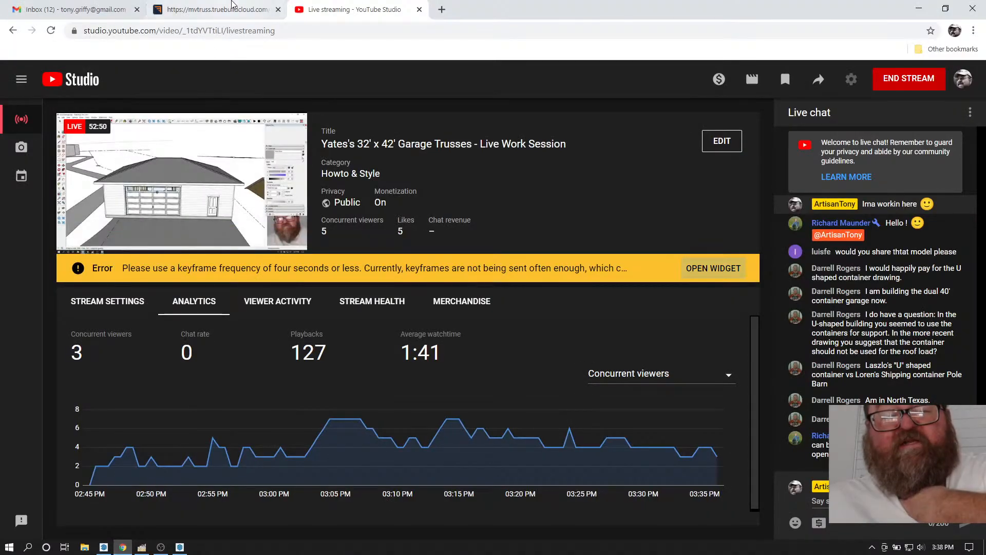
{"action": "left_click", "coordinate": [233, 4]}
{"action": "left_click_drag", "start_coordinate": [368, 224], "coordinate": [251, 147]}
{"action": "left_click", "coordinate": [243, 73]}
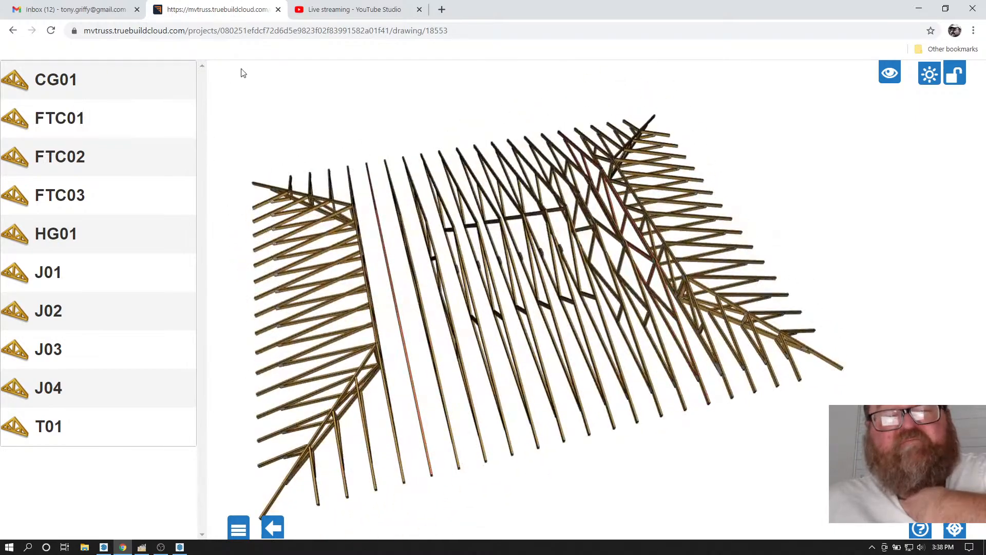
{"action": "left_click", "coordinate": [241, 529]}
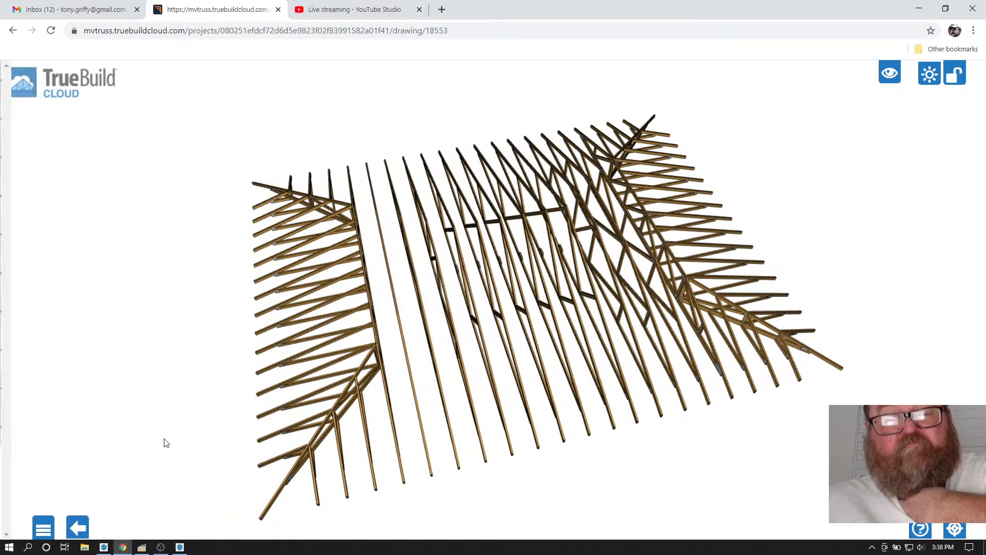
{"action": "left_click_drag", "start_coordinate": [341, 354], "coordinate": [208, 247]}
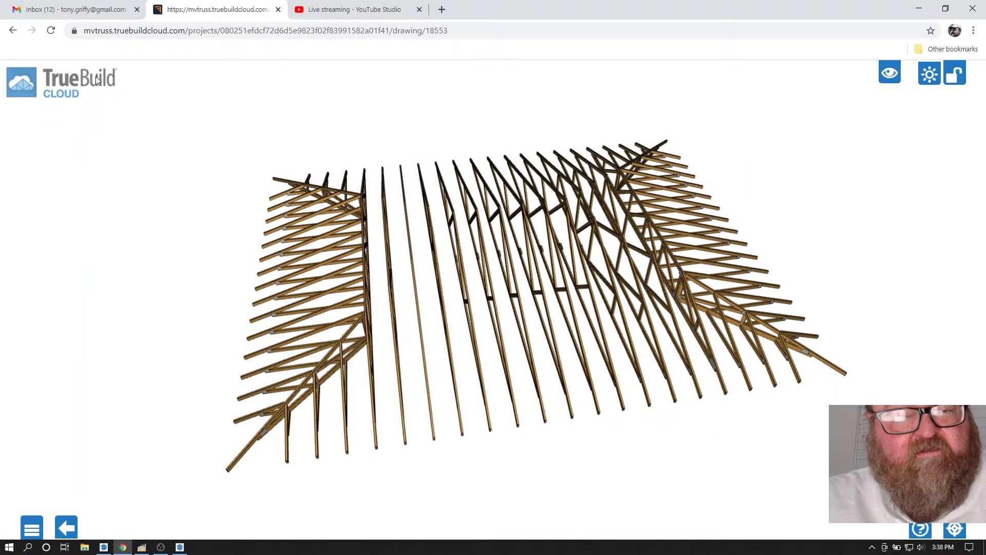
{"action": "left_click_drag", "start_coordinate": [467, 284], "coordinate": [205, 404]}
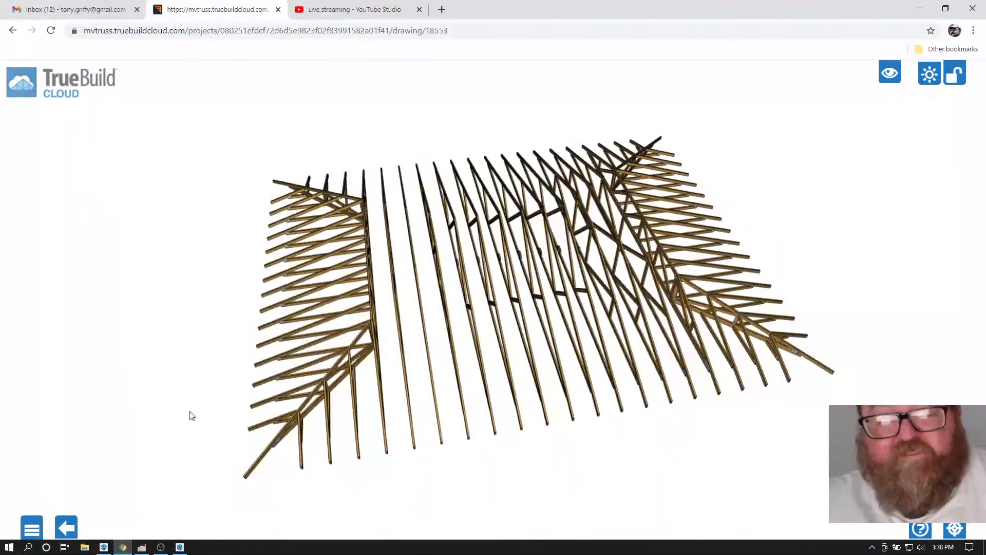
- Return to SketchUp and examine the corrugated-metal roof and its hip caps from above and close up
{"action": "left_click", "coordinate": [111, 551]}
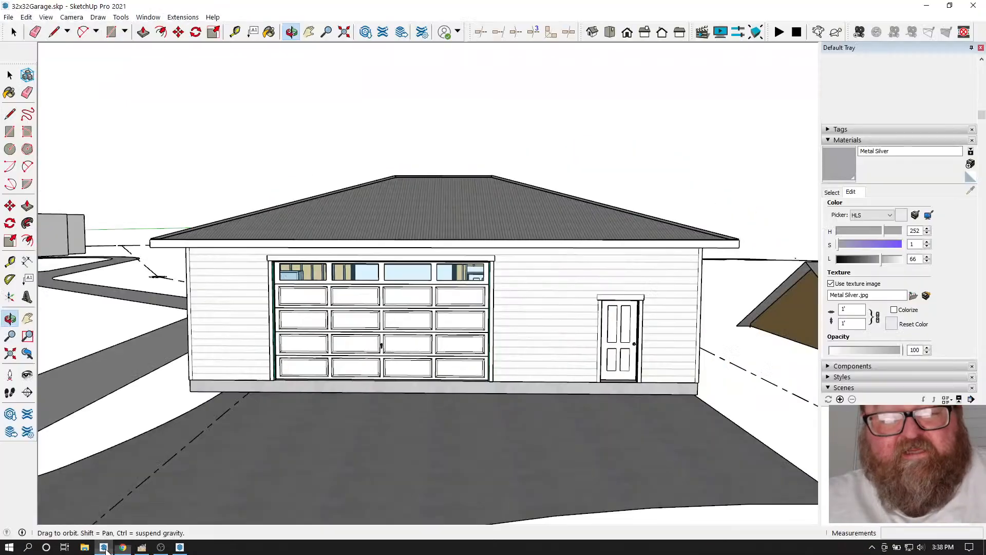
{"action": "mouse_move", "coordinate": [384, 257]}
{"action": "left_mouse_down"}
{"action": "mouse_move", "coordinate": [383, 319]}
{"action": "mouse_move", "coordinate": [414, 253]}
{"action": "left_mouse_up"}
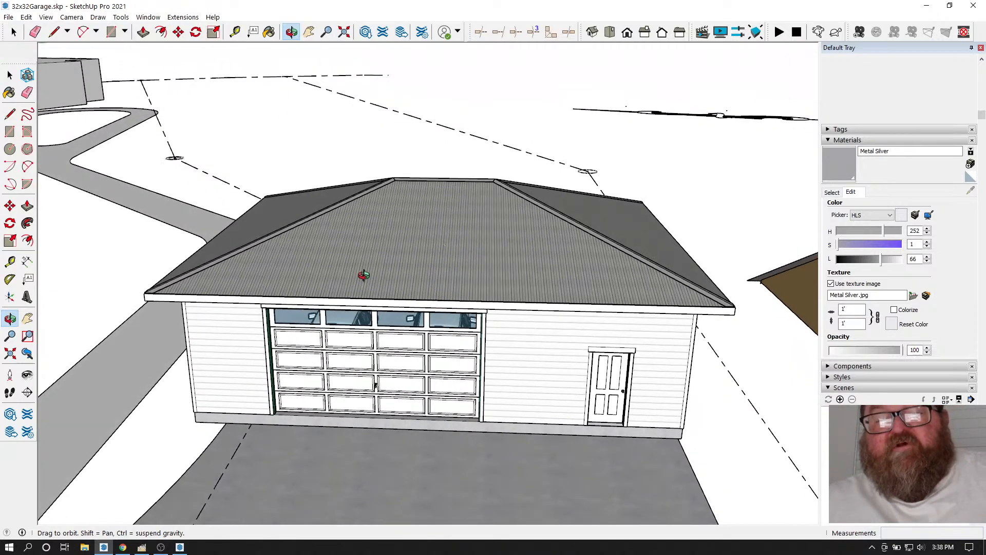
{"action": "left_click_drag", "start_coordinate": [386, 271], "coordinate": [622, 296]}
{"action": "scroll", "coordinate": [624, 297], "scroll_direction": "up", "scroll_amount": 10}
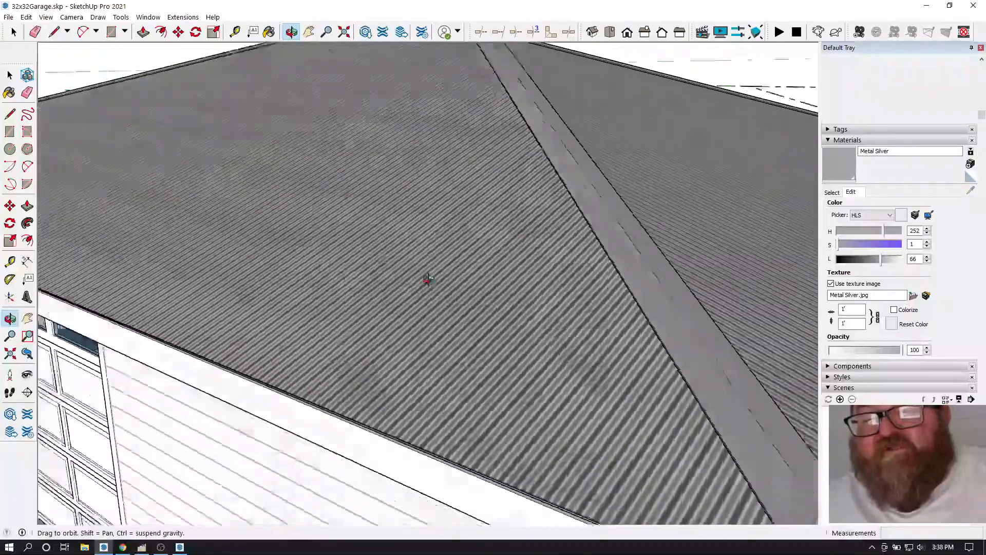
{"action": "left_click_drag", "start_coordinate": [428, 279], "coordinate": [614, 315]}
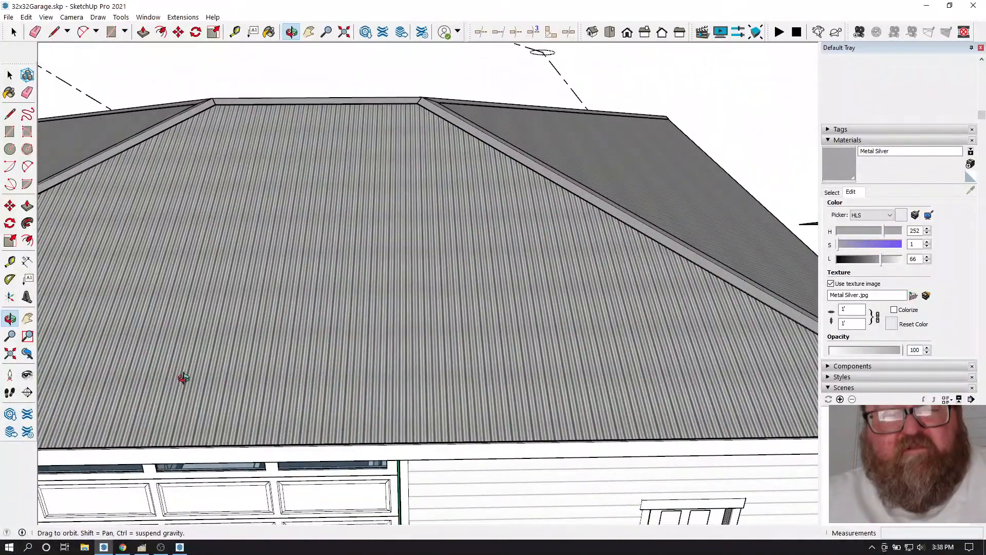
- Check the live stream page in YouTube Studio in Chrome, and bring up the OBS window
{"action": "left_click", "coordinate": [122, 546]}
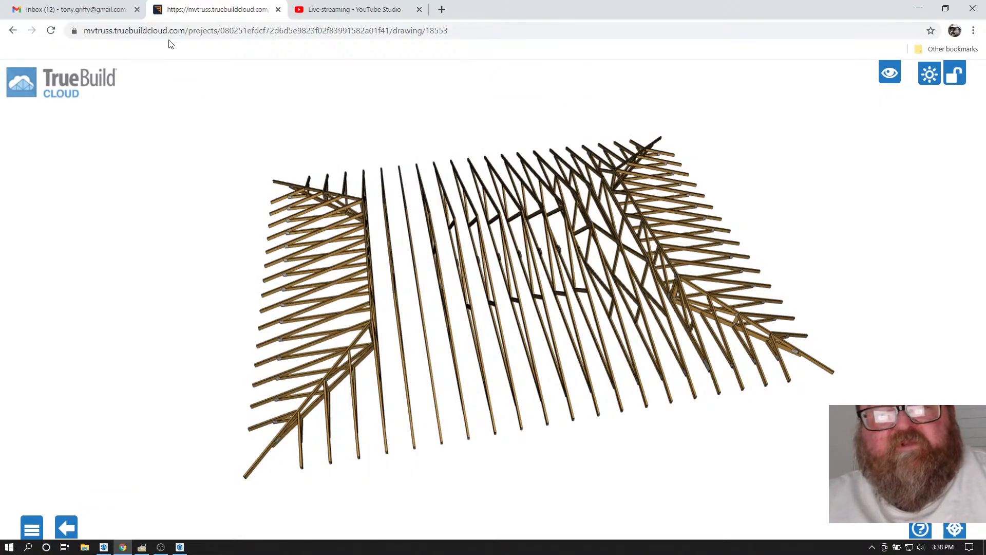
{"action": "left_click", "coordinate": [321, 9]}
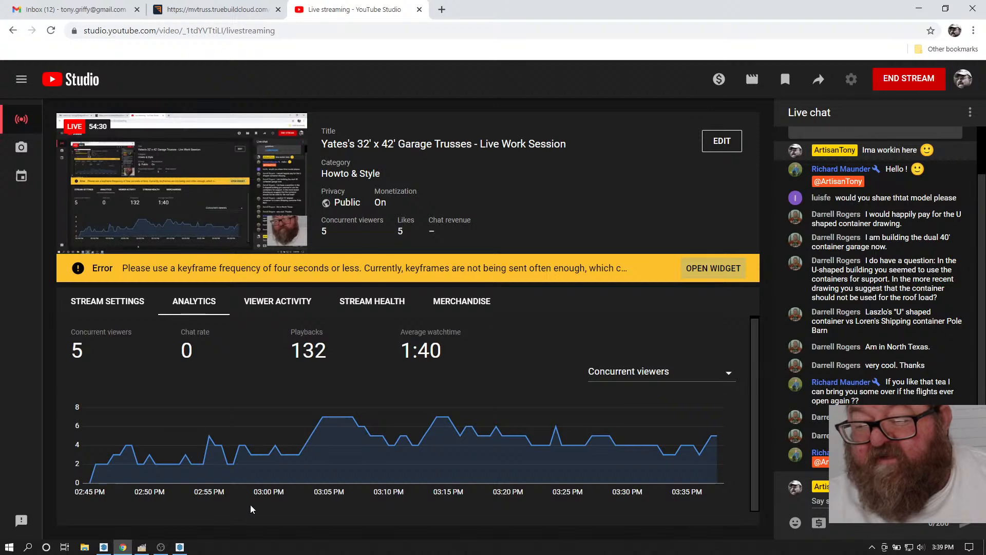
{"action": "left_click", "coordinate": [161, 547]}
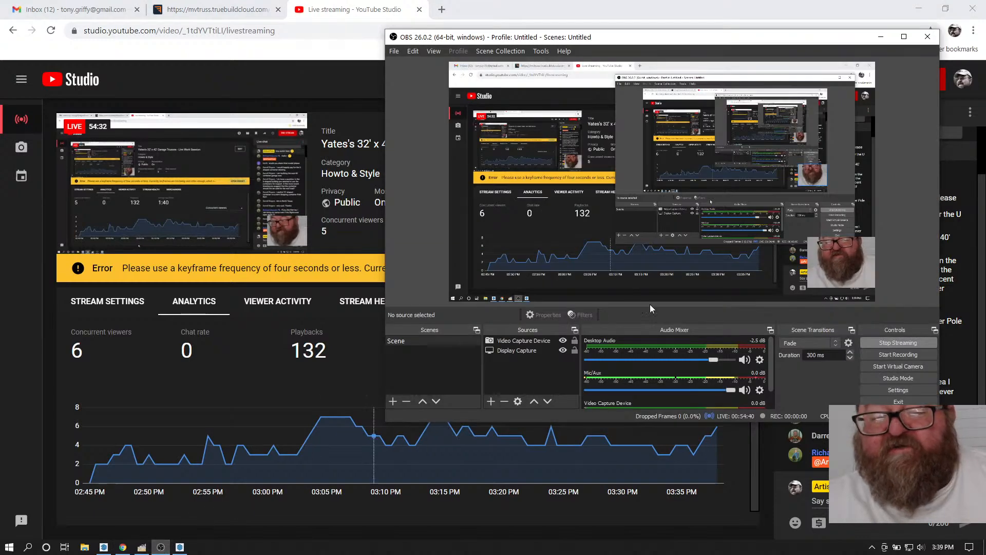